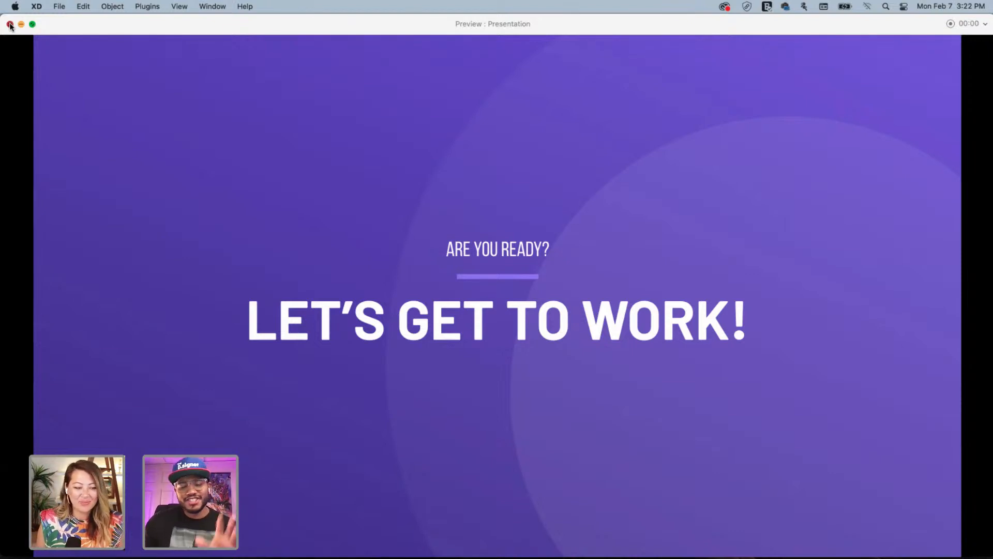
Exit the Presentation slideshow preview and return to its artboards in Design view
click(10, 24)
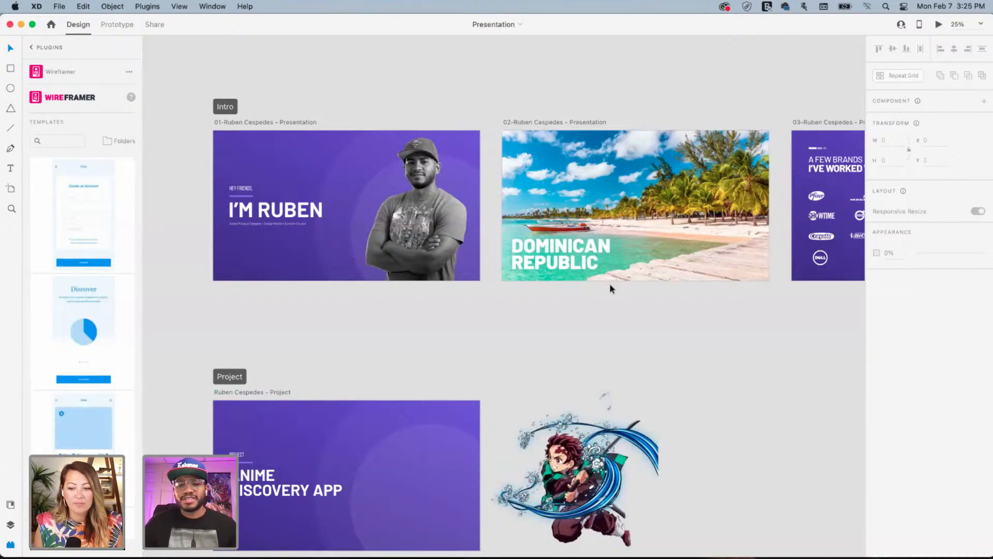
drag(543, 337, 156, 62)
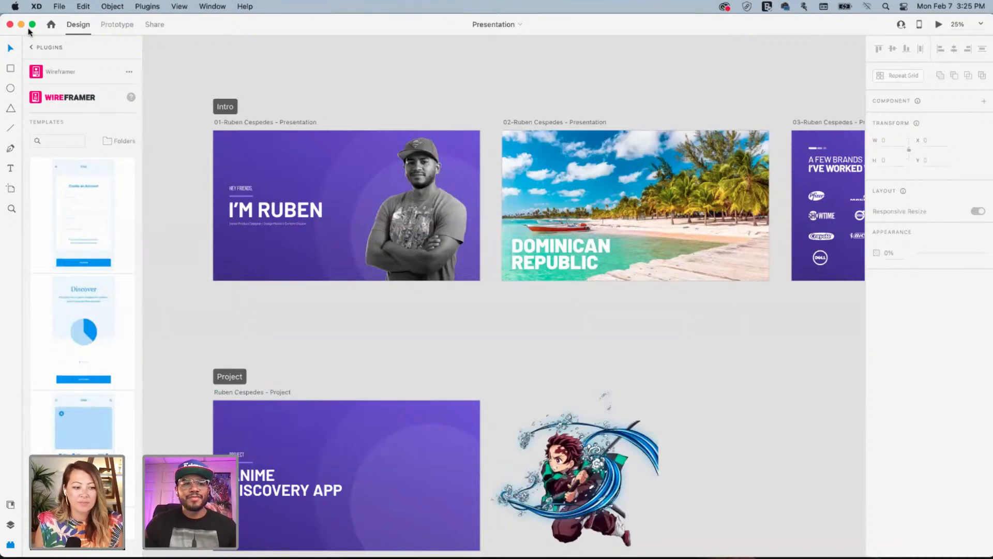
Hide the Presentation window and zoom in on the Anime_Mobile_App Inspirations artboard's seven screenshots
click(21, 25)
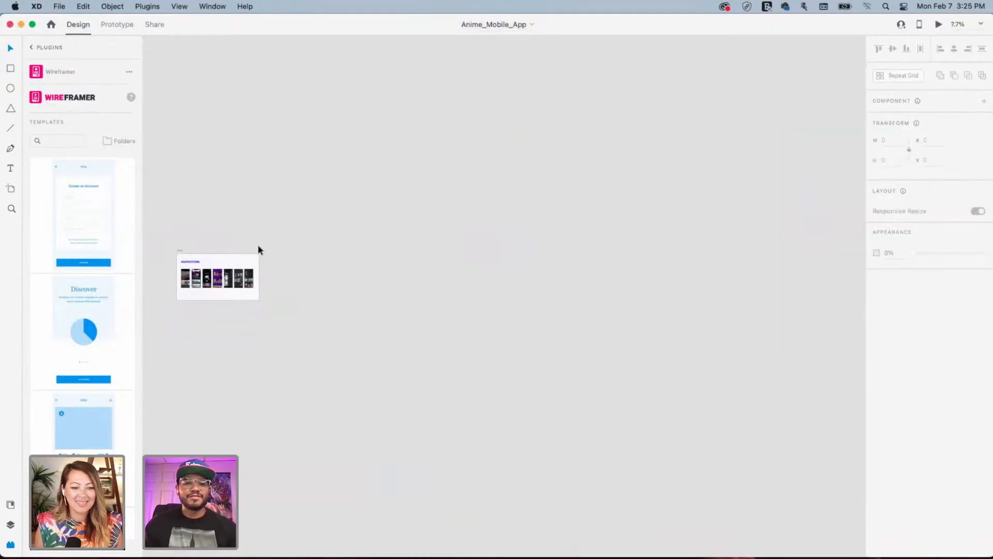
click(37, 52)
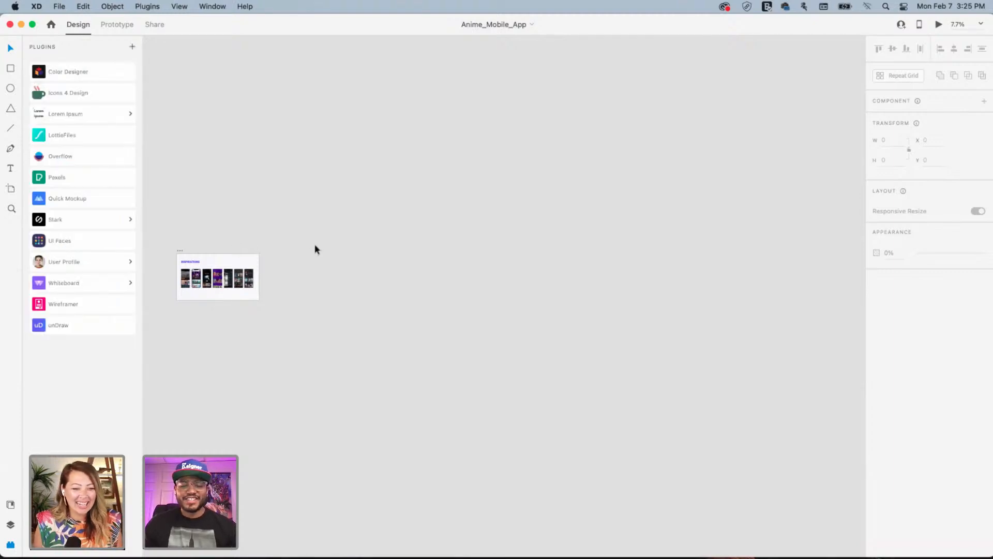
drag(216, 189, 360, 153)
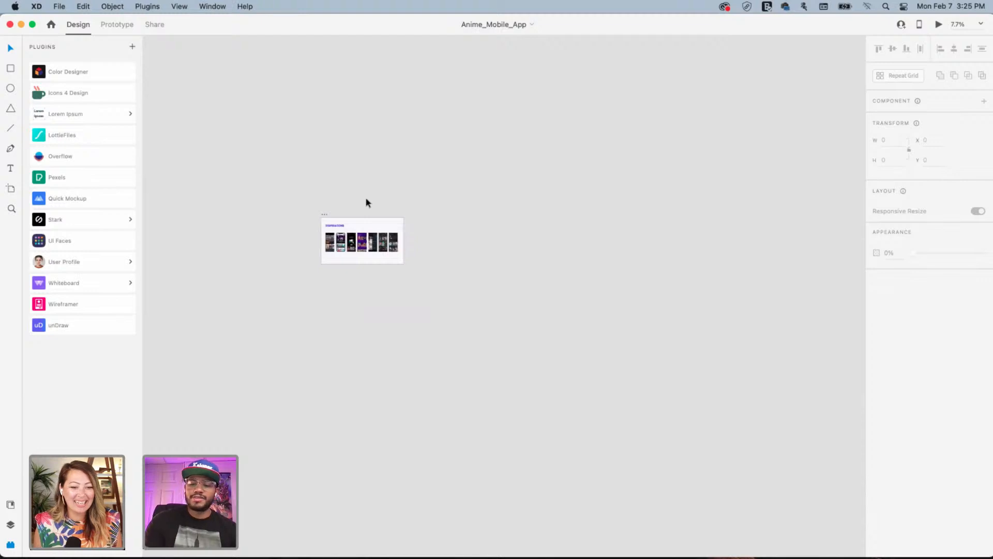
key(super+plus)
key(super+plus)
key(super+plus)
drag(170, 96, 520, 256)
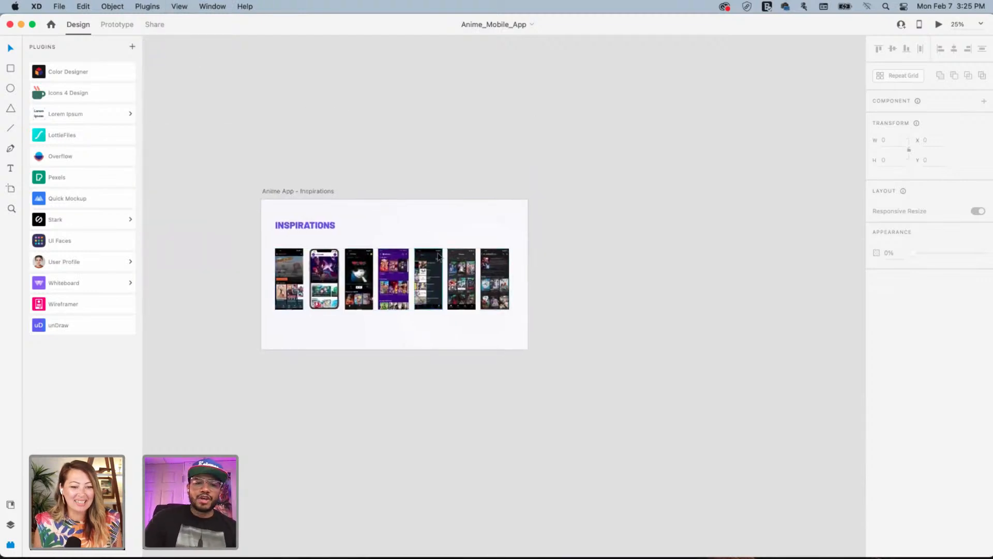
key(super+plus)
key(super+plus)
drag(468, 241, 729, 272)
drag(369, 270, 500, 251)
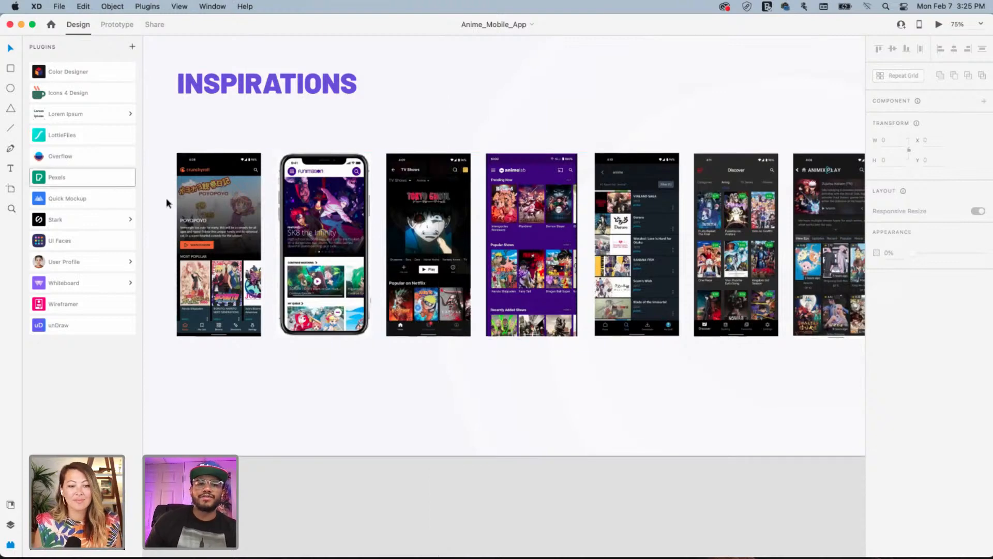
click(232, 190)
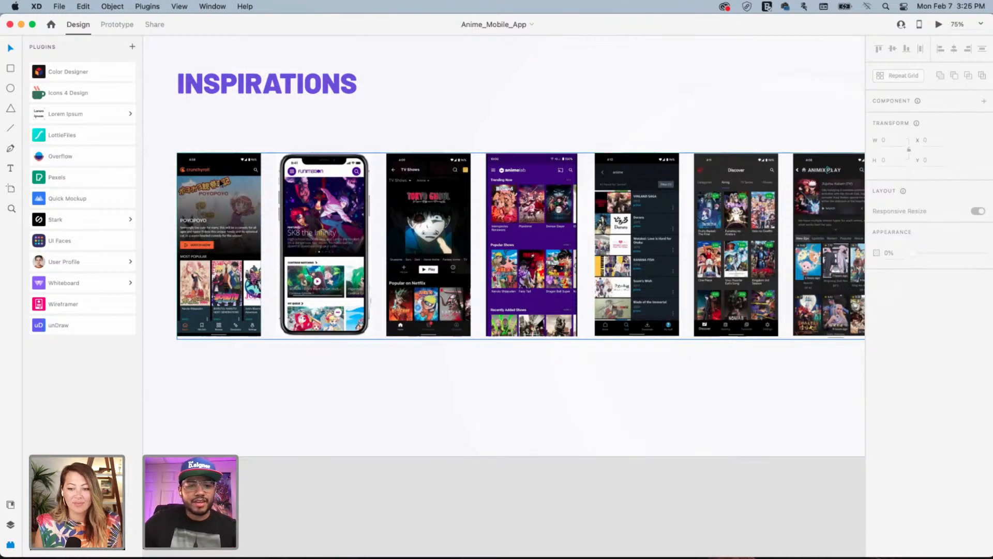
click(240, 138)
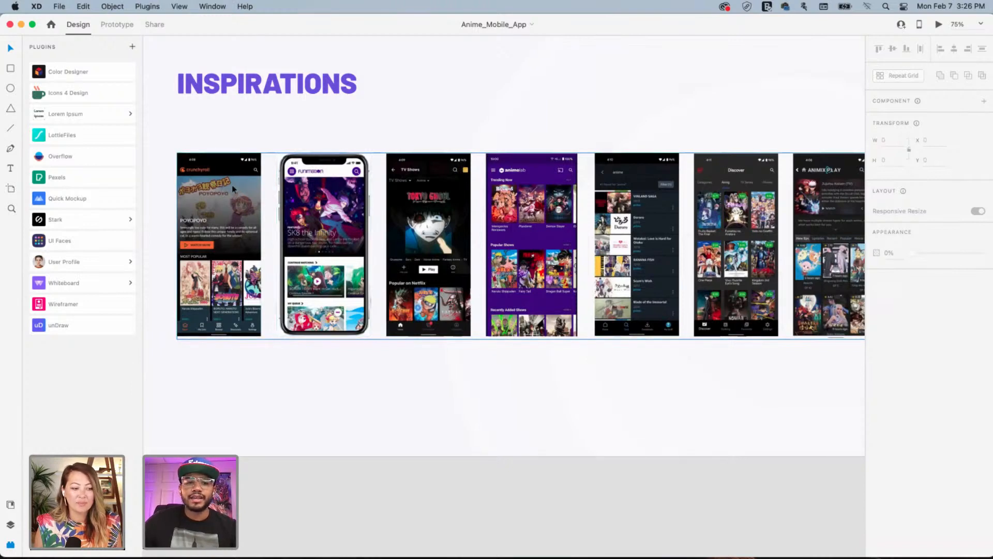
click(267, 130)
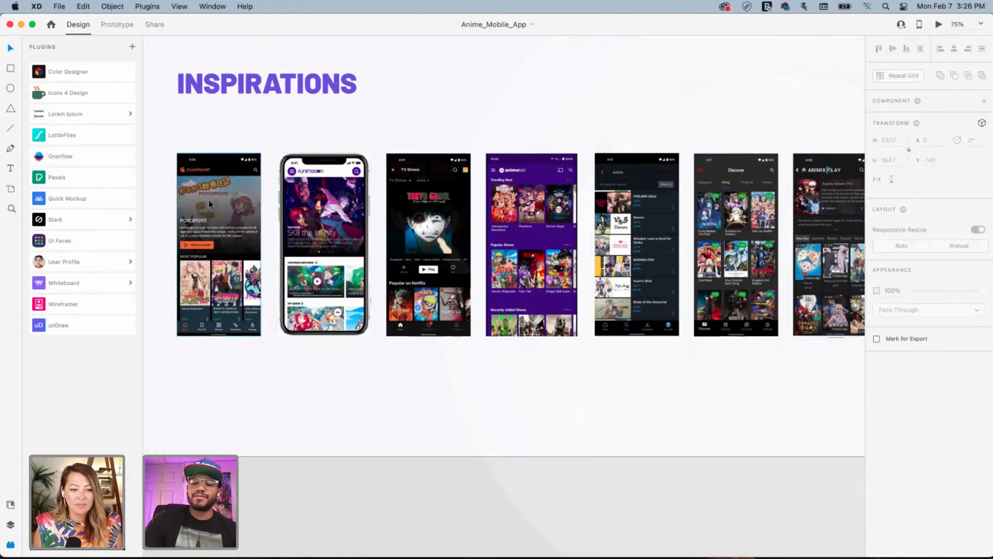
key(super+equal)
key(super+equal)
drag(218, 180, 661, 263)
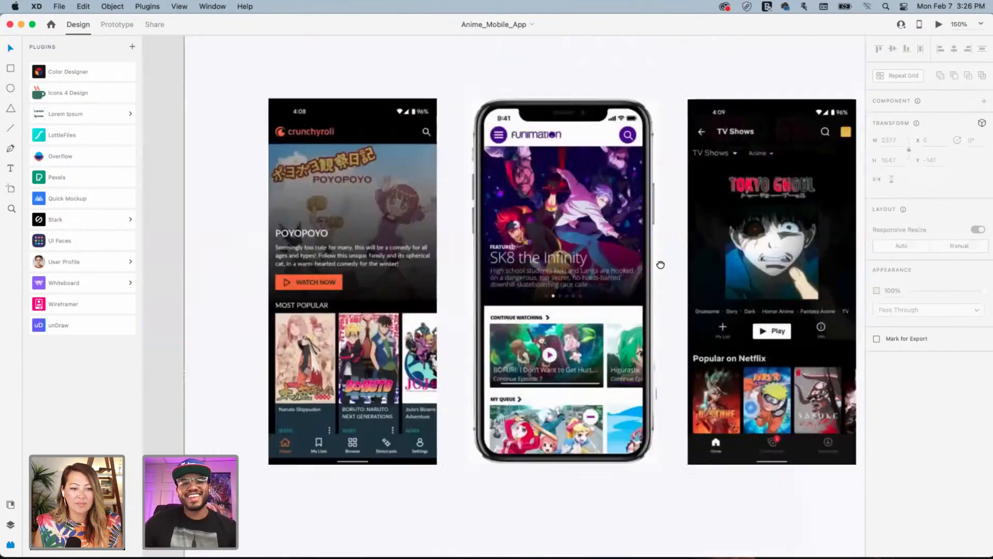
drag(512, 246, 403, 241)
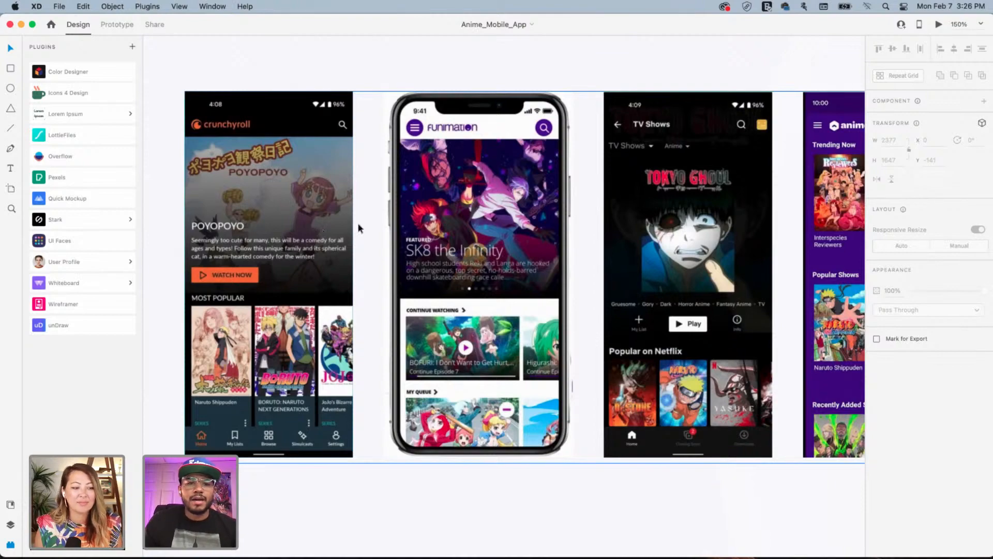
drag(401, 198, 98, 210)
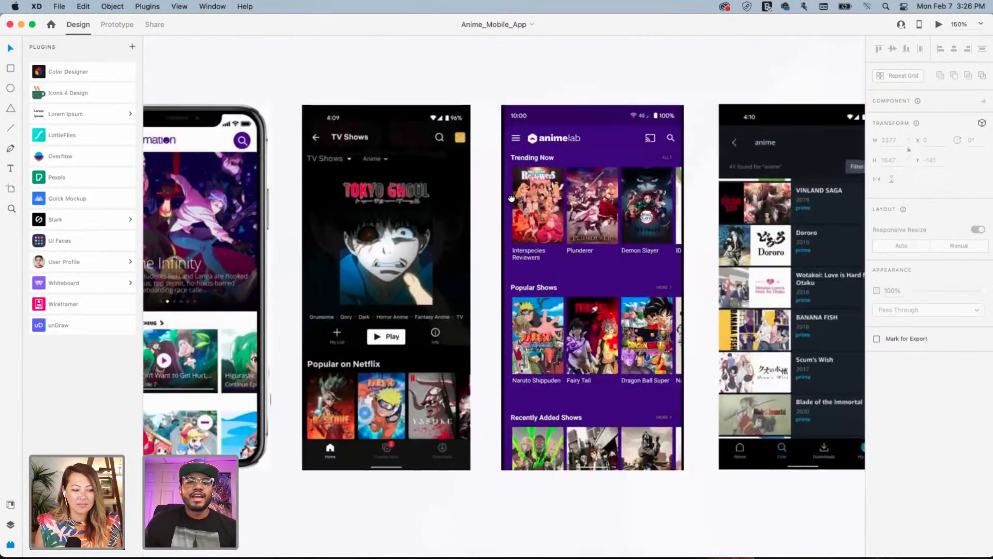
drag(533, 205, 414, 217)
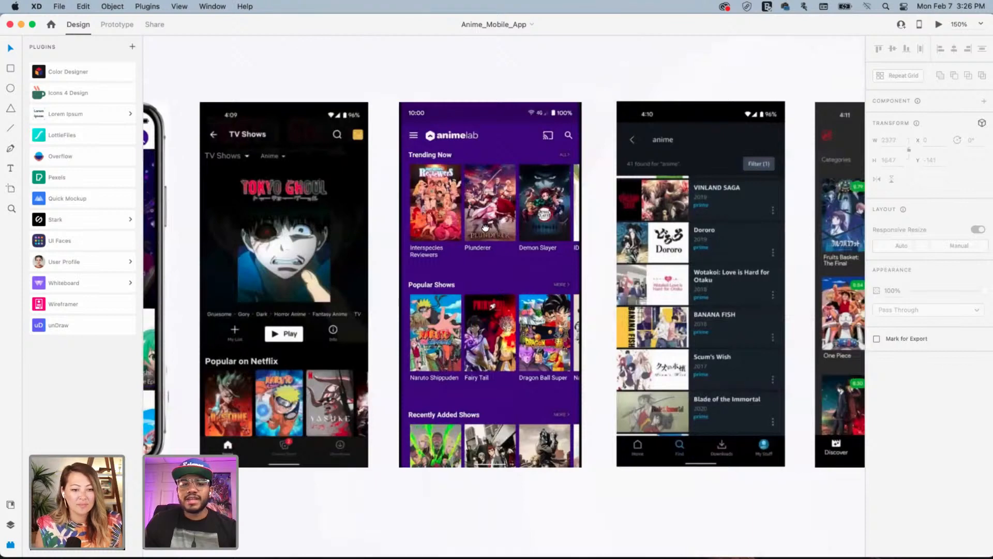
mouse_move(489, 226)
mouse_down()
mouse_move(473, 227)
mouse_move(485, 227)
mouse_up()
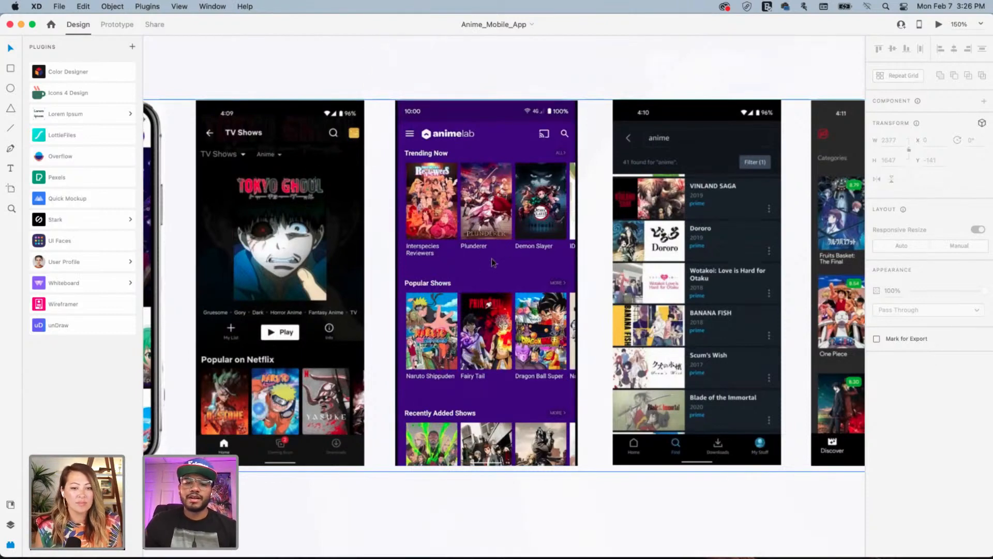
scroll(538, 247, right, 10)
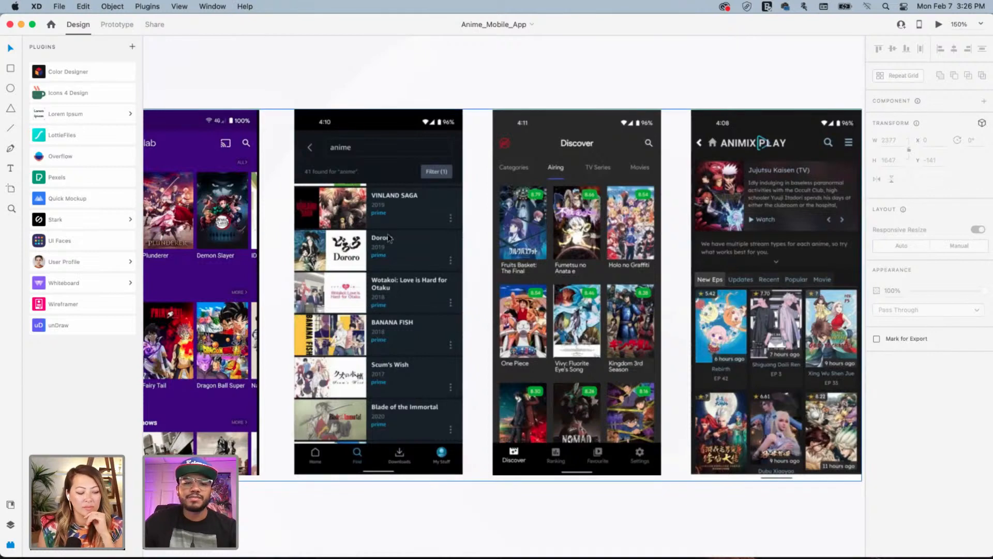
scroll(415, 221, right, 2)
scroll(415, 221, right, 6)
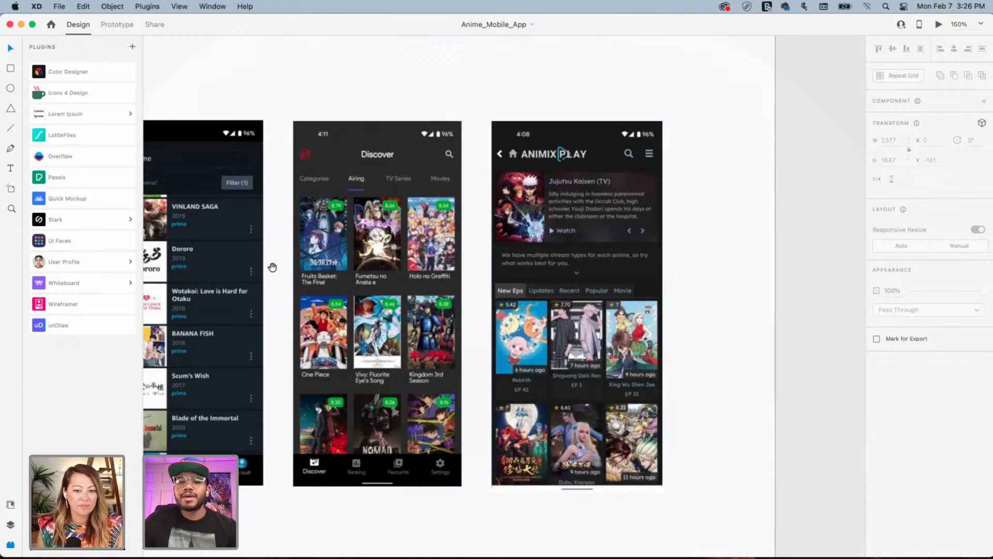
scroll(495, 273, left, 10)
scroll(494, 273, left, 15)
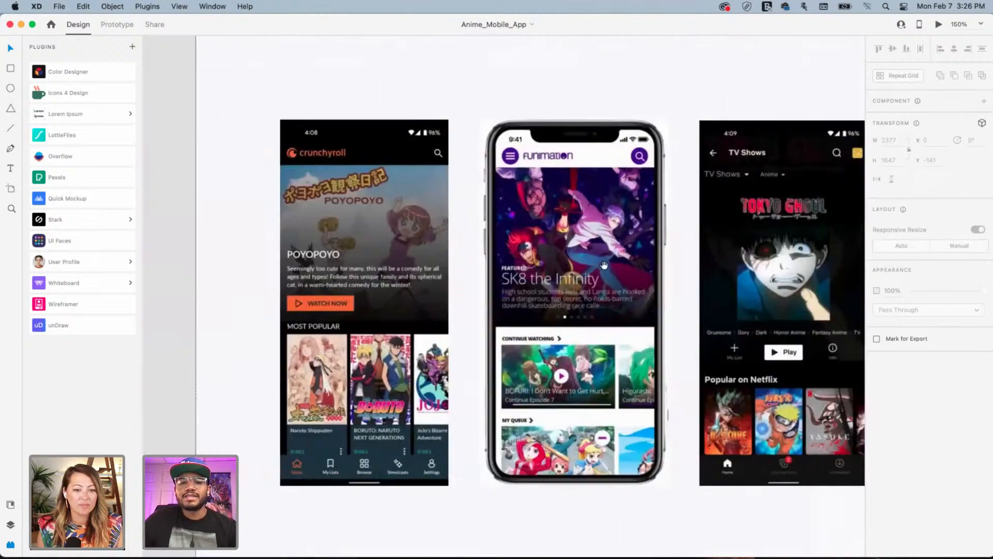
scroll(554, 256, right, 15)
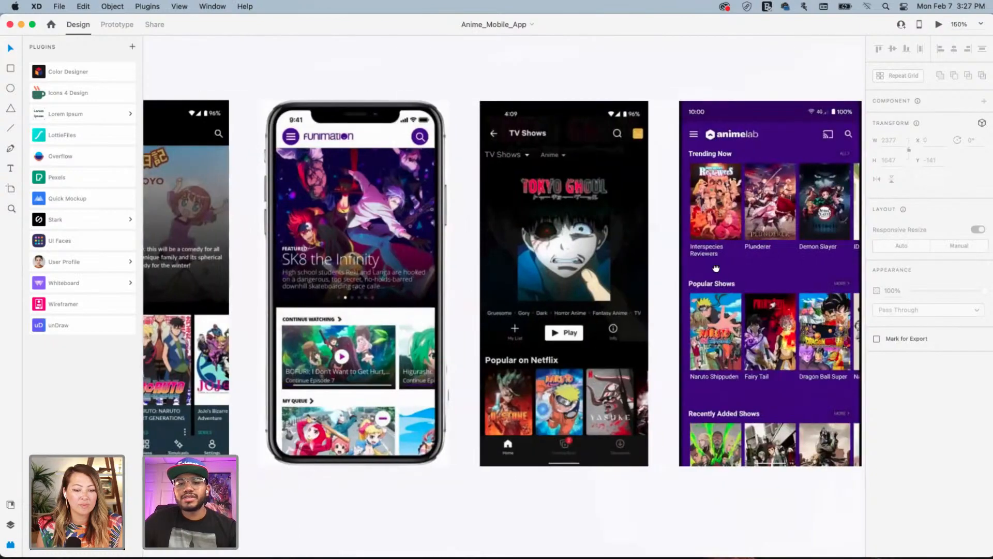
drag(409, 269, 606, 275)
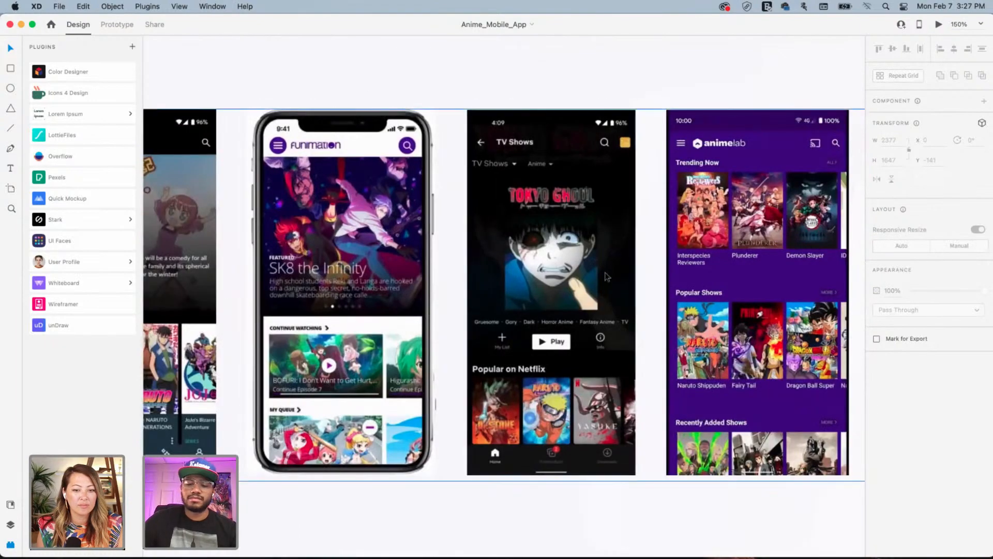
scroll(607, 277, down, 10)
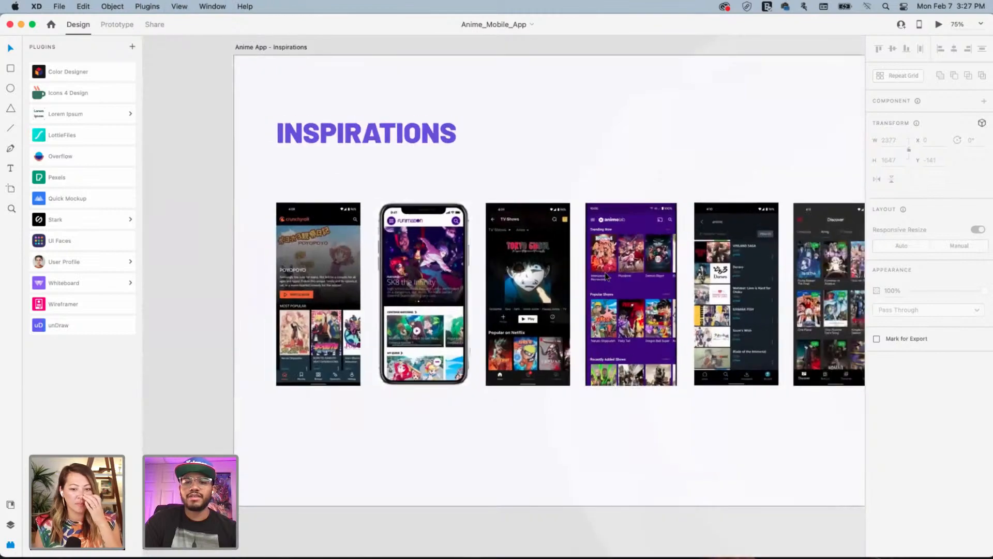
scroll(595, 274, right, 5)
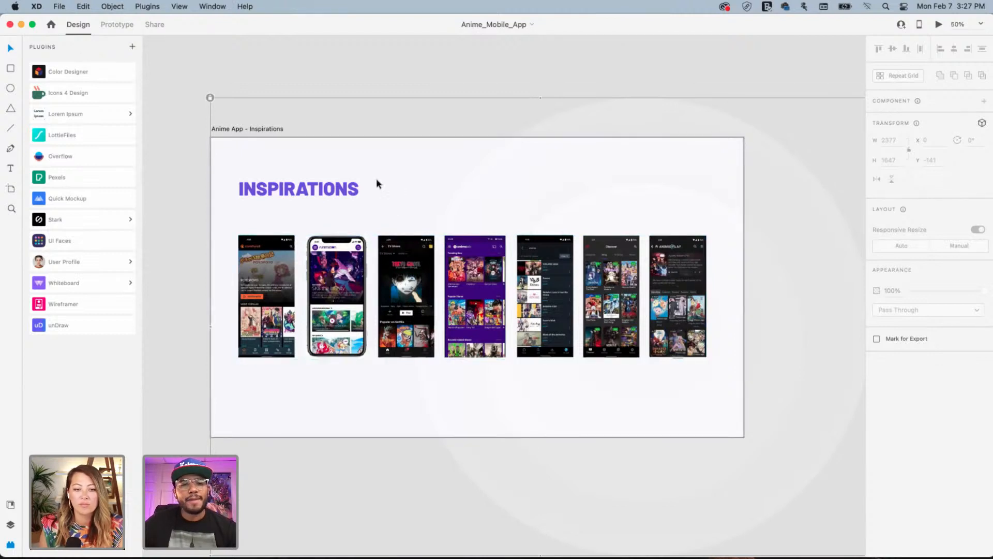
Duplicate the Inspirations artboard to its right and delete the screenshots from the copy
click(427, 99)
drag(556, 108, 518, 108)
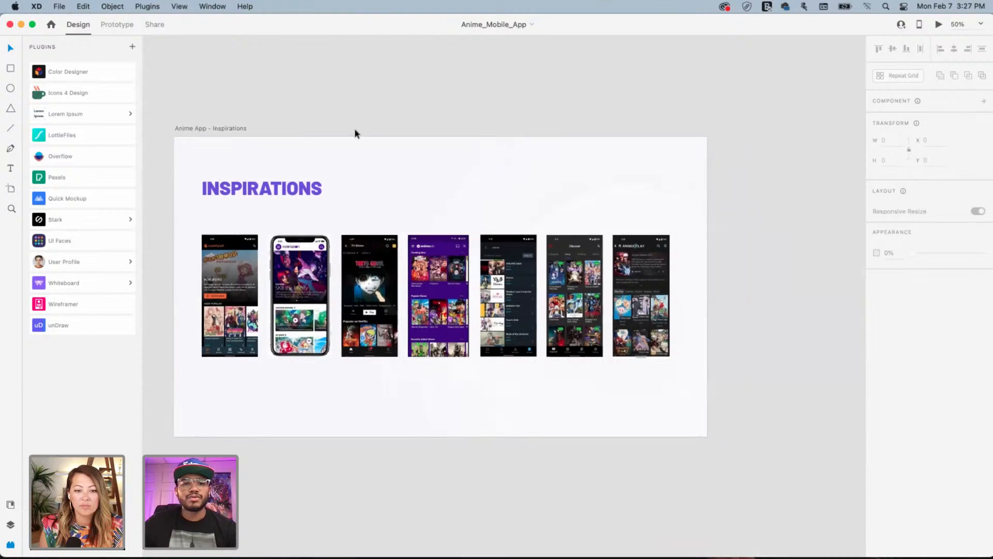
click(213, 126)
drag(213, 126, 785, 135)
scroll(518, 171, right, 10)
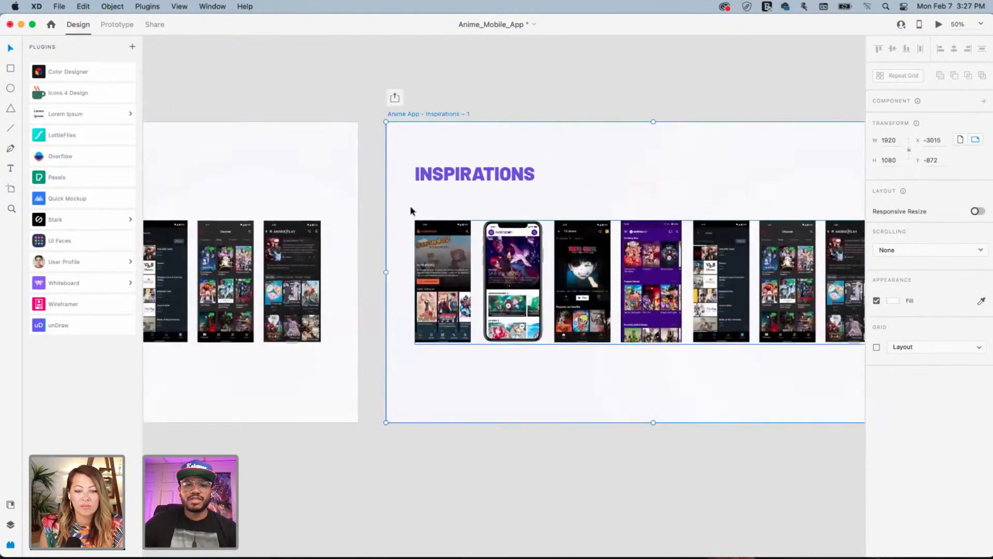
click(651, 289)
drag(404, 204, 794, 339)
scroll(725, 315, right, 5)
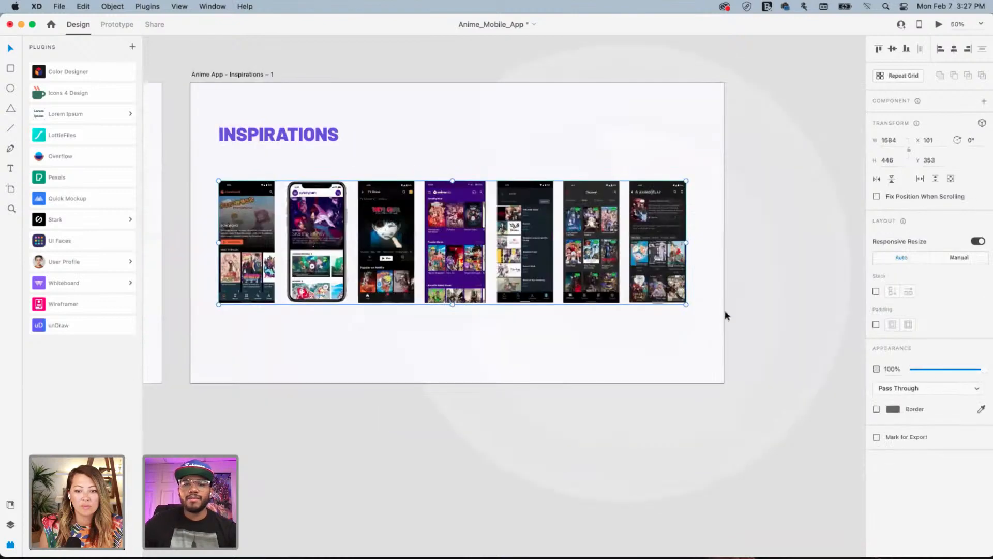
key(Delete)
scroll(430, 153, left, 10)
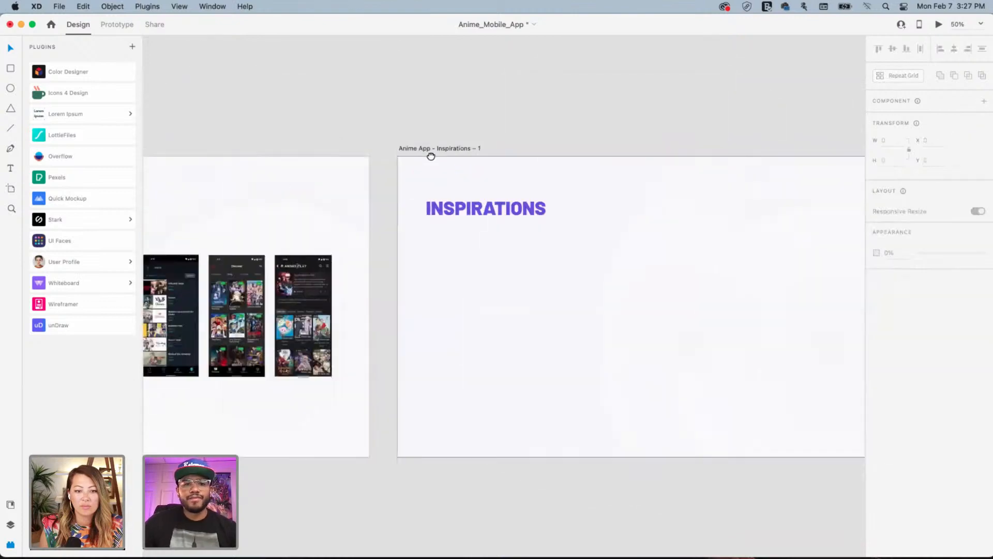
Change the copied artboard's INSPIRATIONS heading to NOTES
double_click(569, 192)
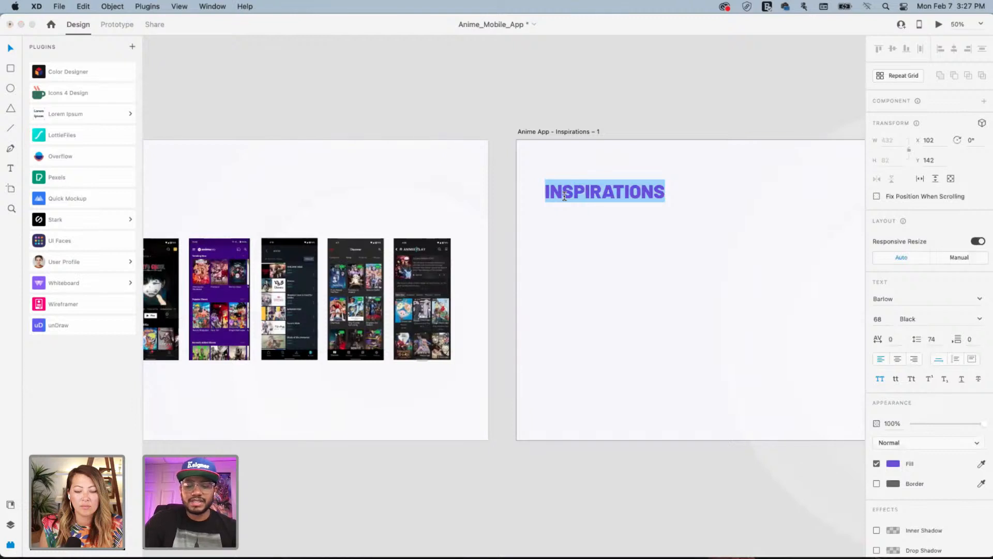
text(NOTED)
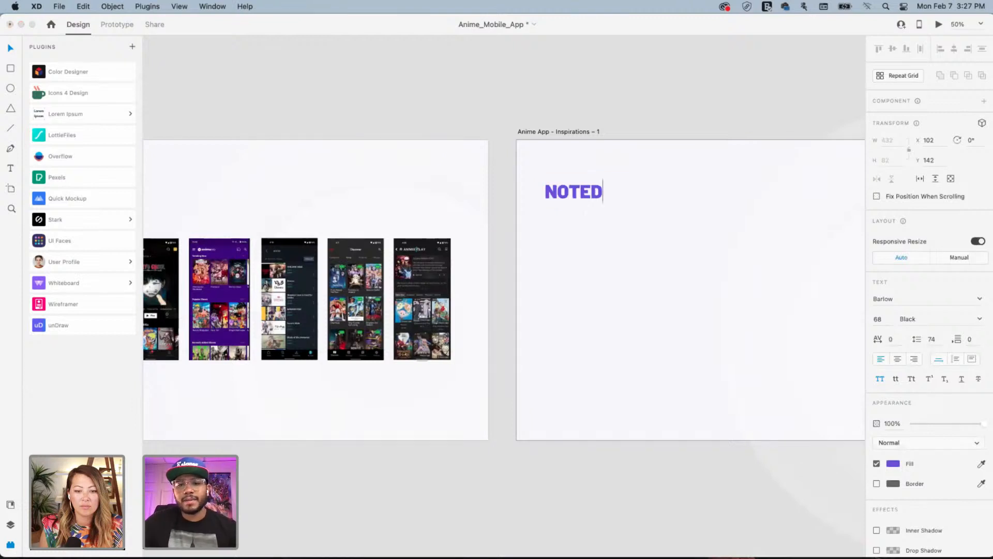
key(BackSpace)
text(S)
key(Escape)
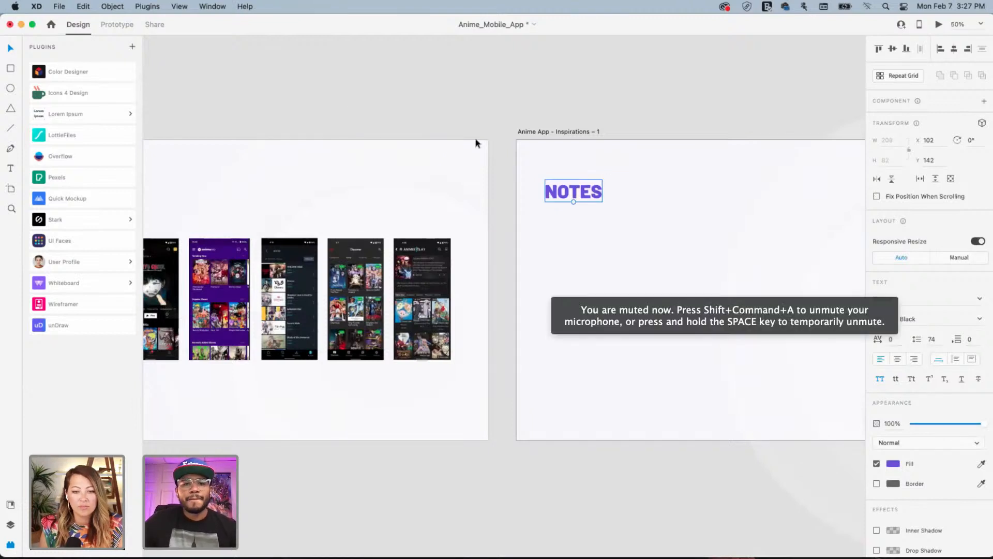
drag(359, 125, 612, 110)
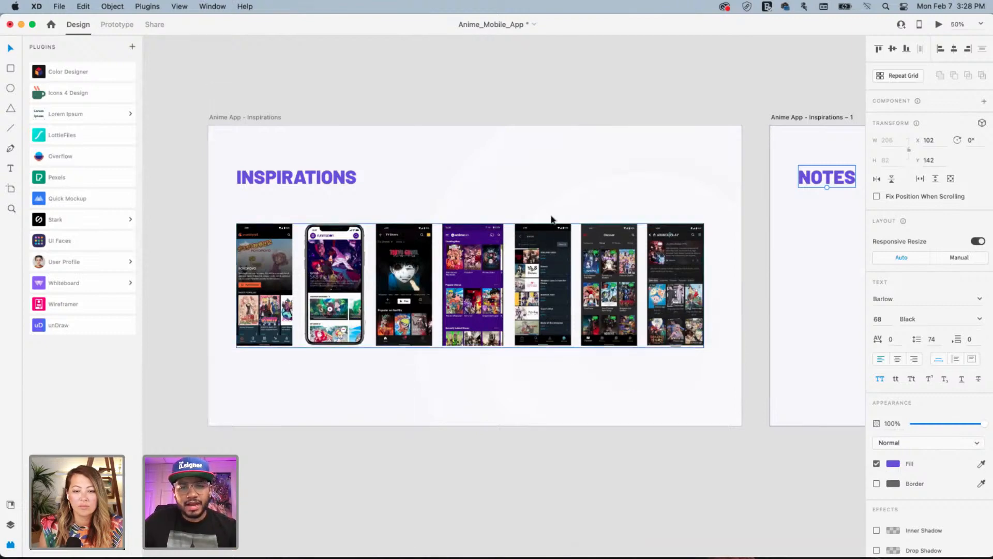
Draw a borderless 58×58 square above the screens, filled with a dark colour sampled from a screenshot
scroll(553, 244, up, 5)
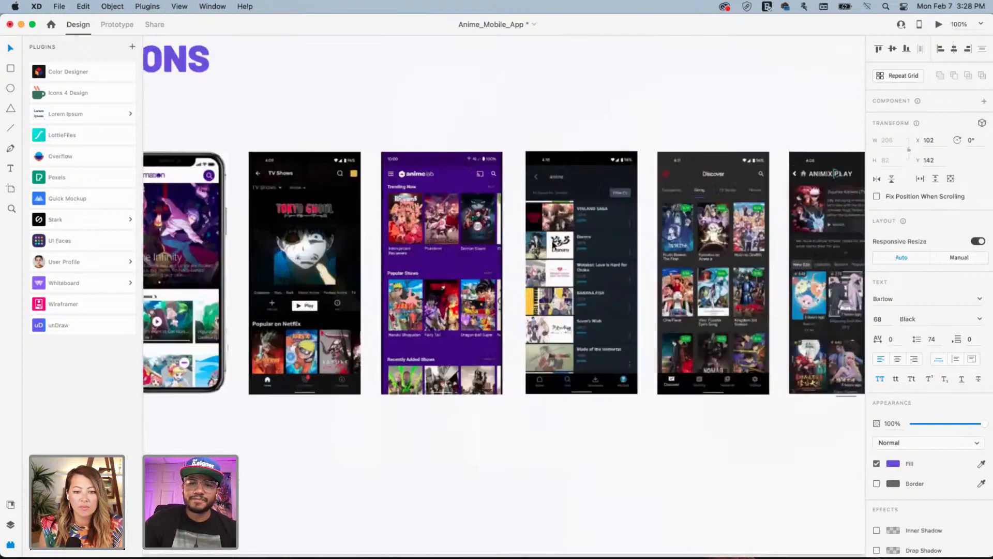
scroll(543, 251, right, 5)
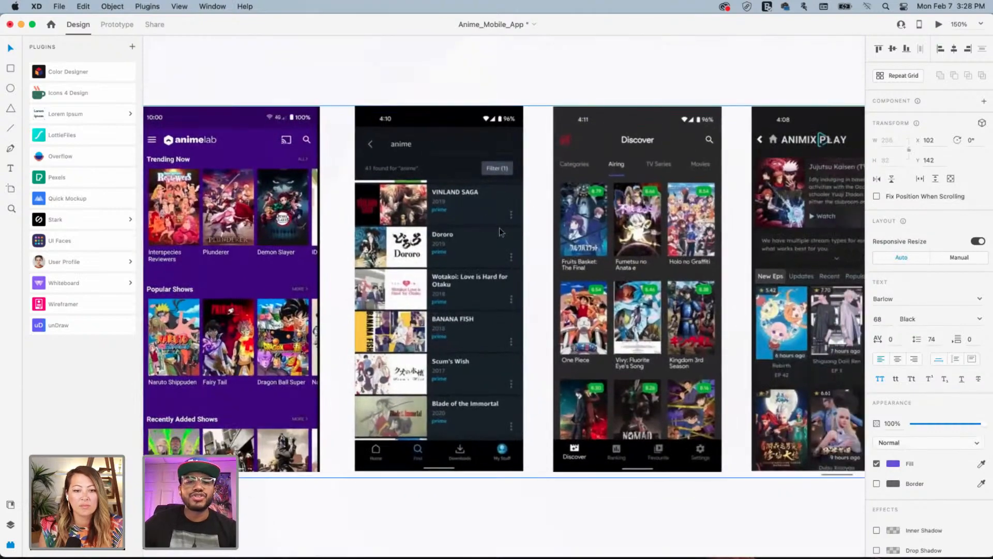
drag(476, 200, 575, 218)
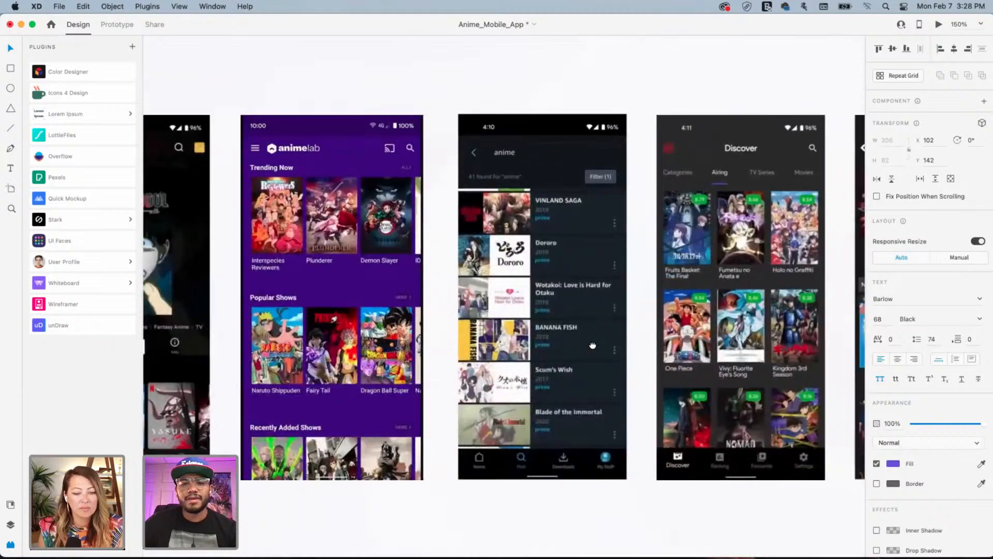
drag(592, 345, 542, 305)
drag(667, 226, 555, 283)
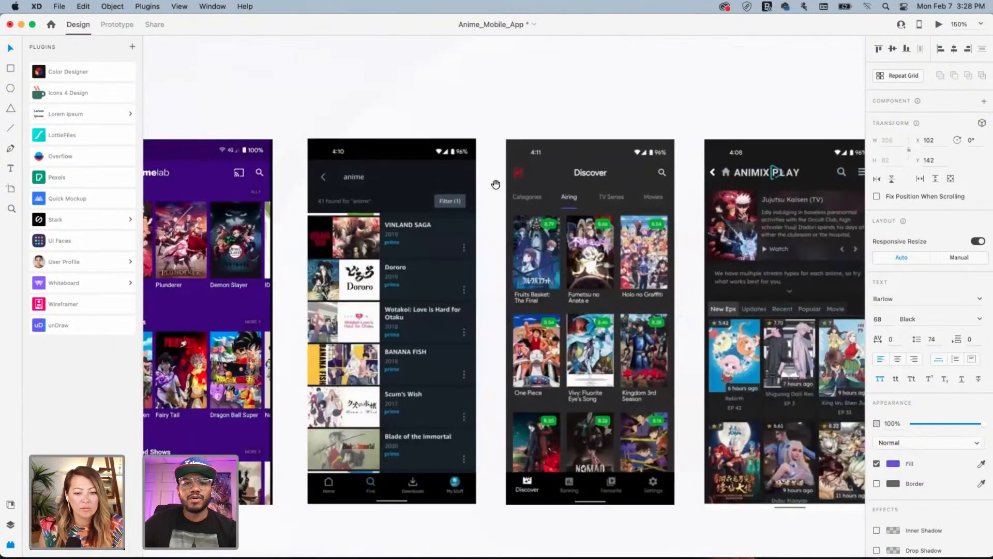
click(11, 69)
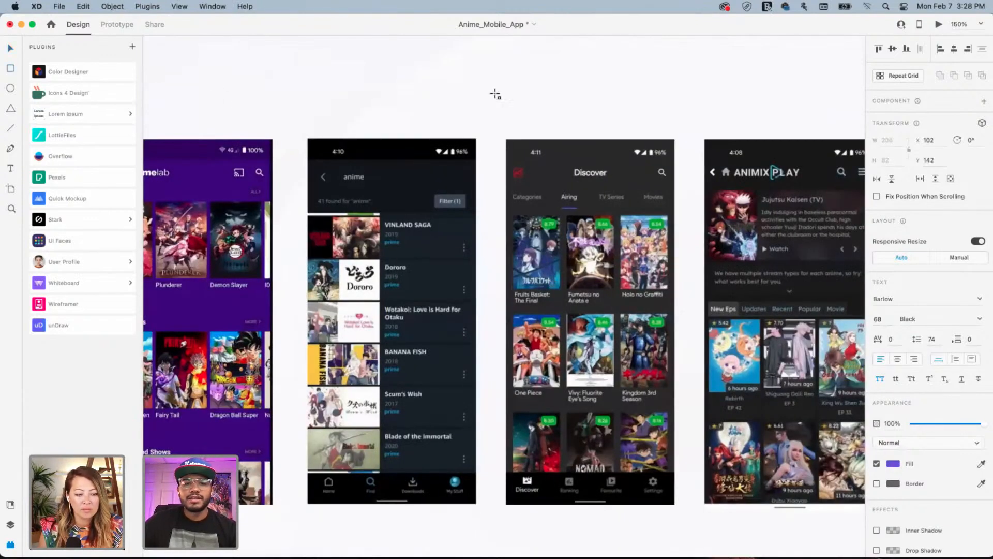
drag(381, 65, 429, 113)
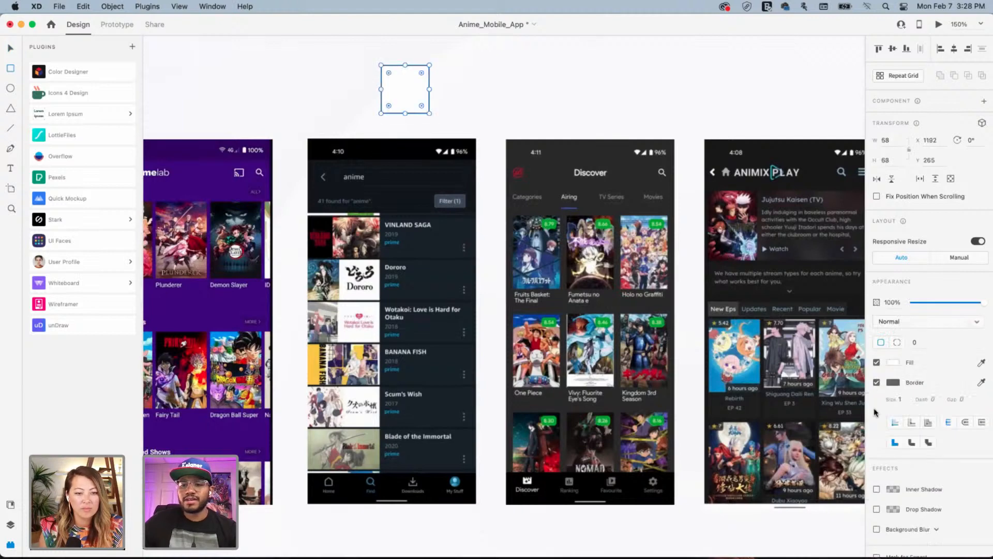
click(876, 383)
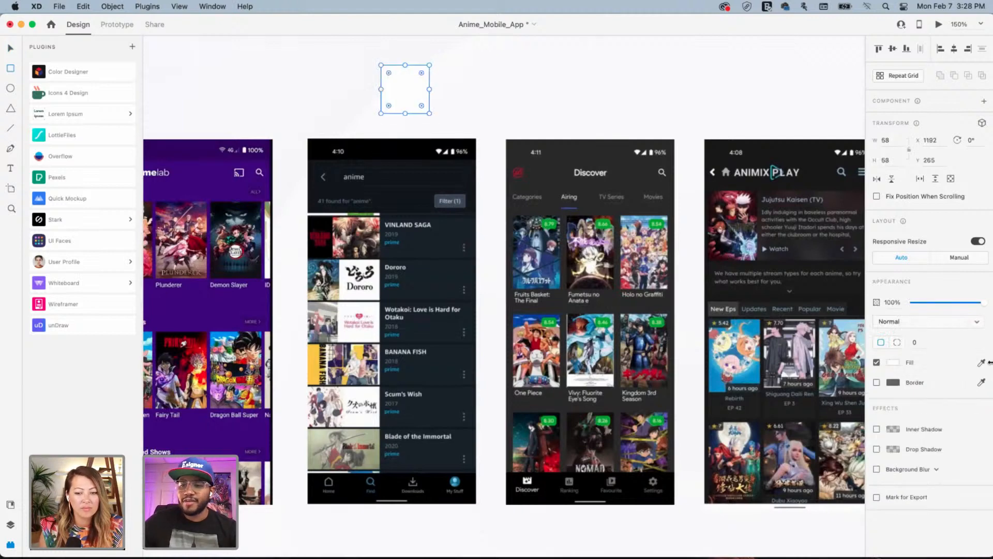
click(982, 364)
click(404, 233)
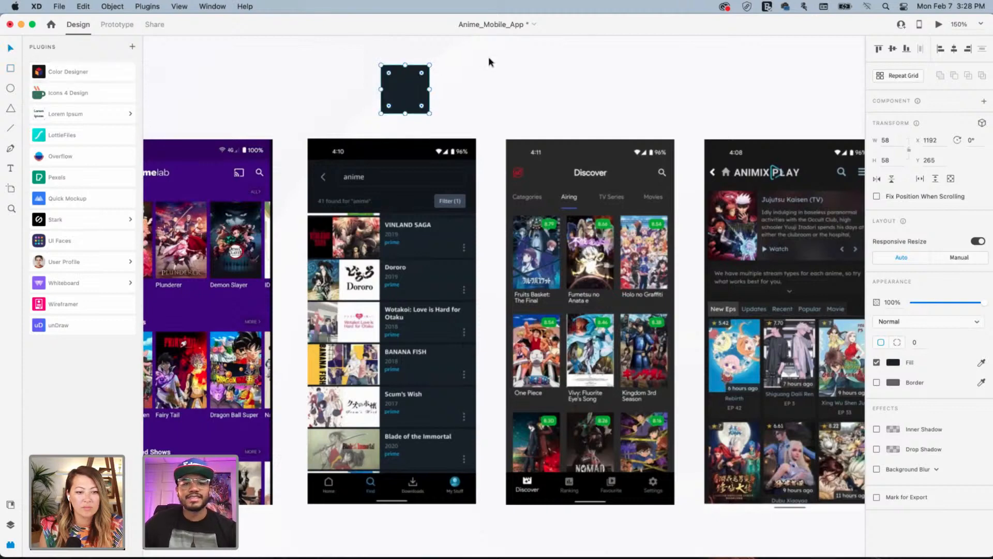
click(474, 80)
Recolour square copies with purple and black sampled from the screenshots
drag(397, 84, 423, 107)
click(655, 92)
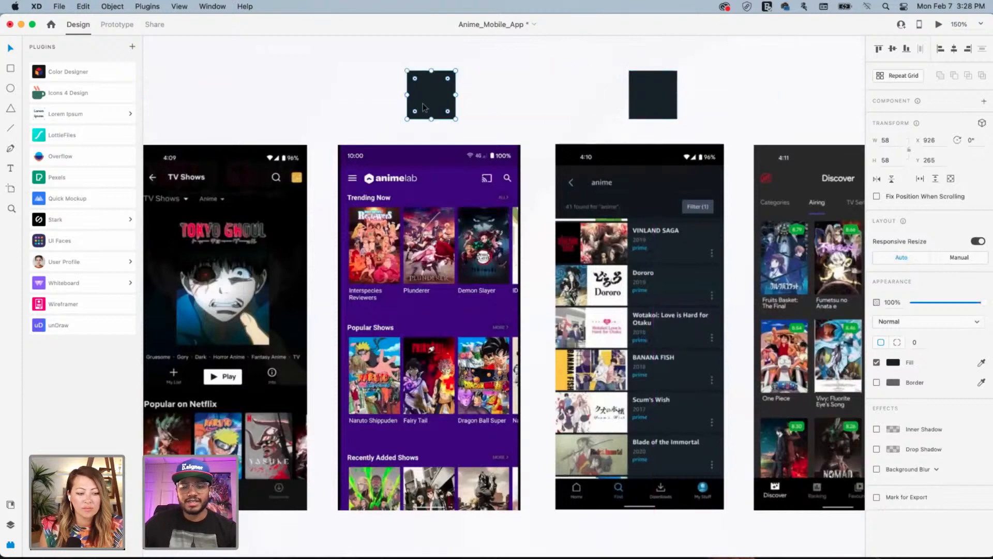
key(i)
click(438, 159)
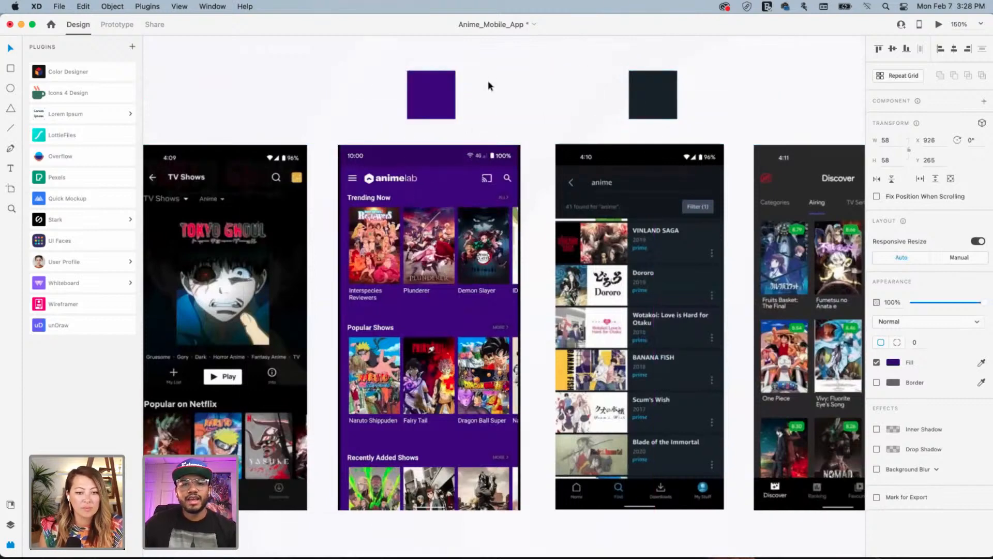
click(490, 86)
drag(435, 128, 480, 107)
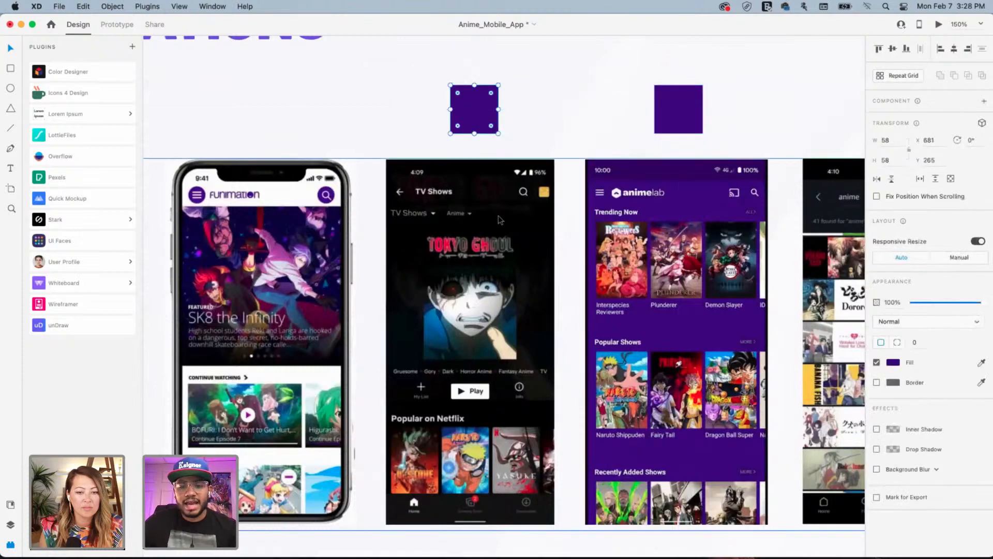
key(i)
click(473, 173)
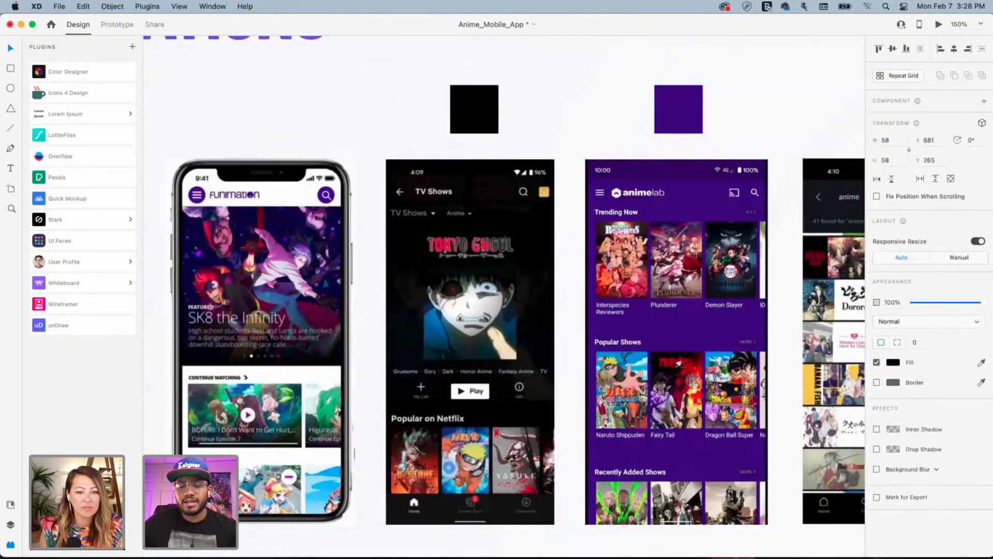
click(892, 362)
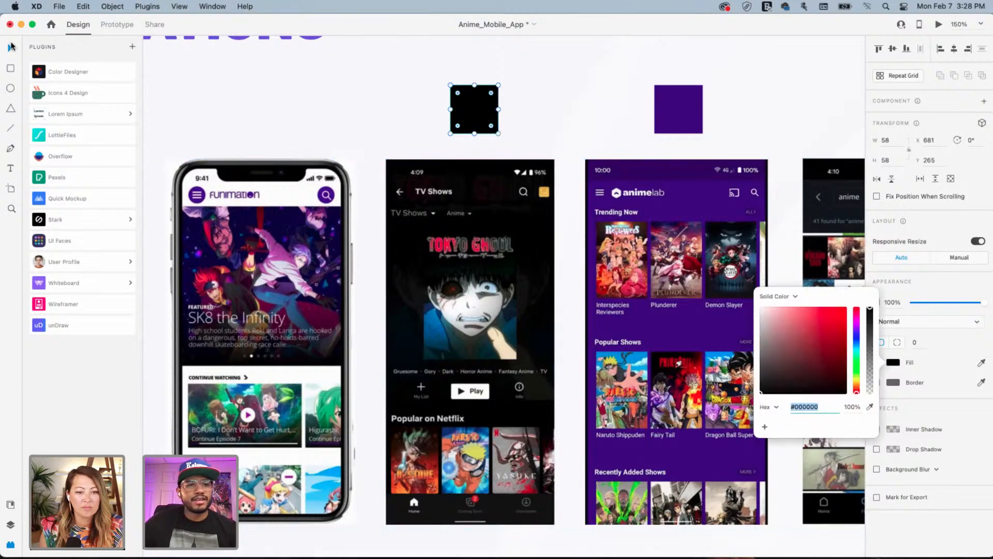
click(11, 47)
click(577, 133)
Place copies of the dark square above the Discover screen and the last screen
scroll(509, 171, right, 2)
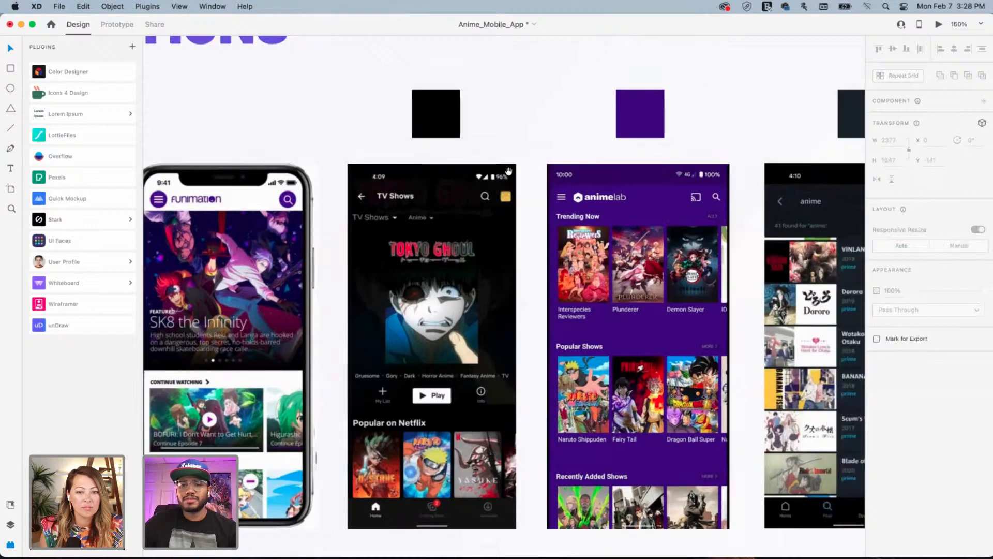
scroll(492, 166, right, 15)
click(320, 126)
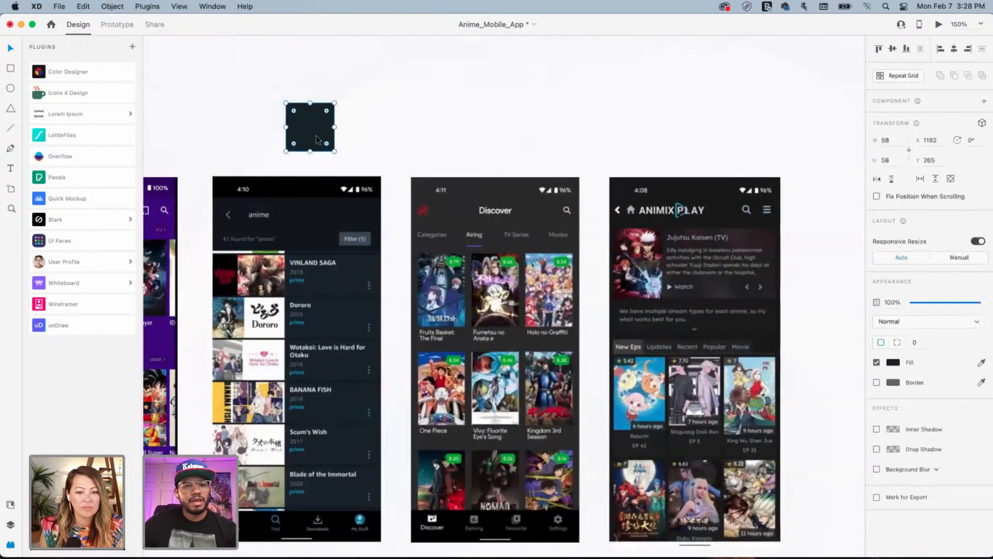
drag(318, 140, 493, 142)
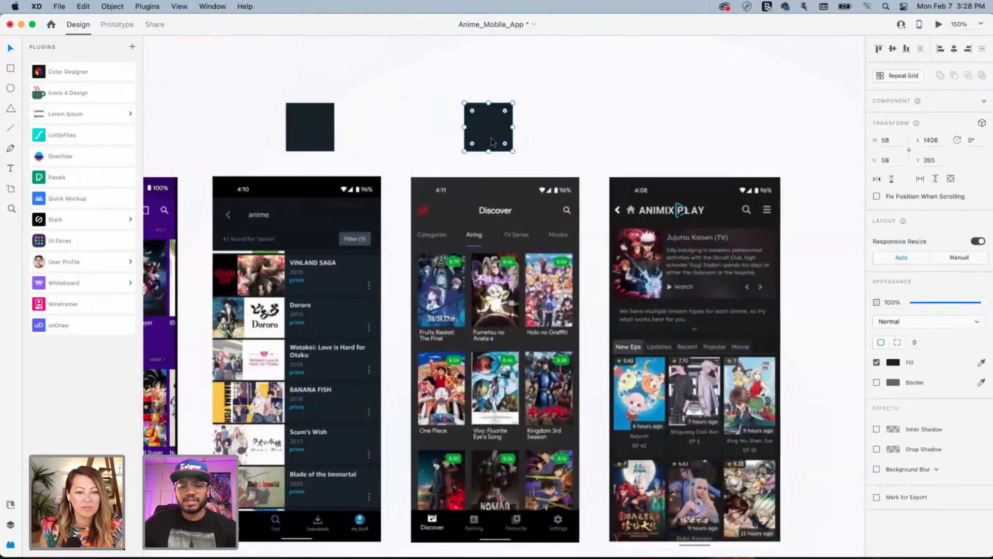
click(557, 114)
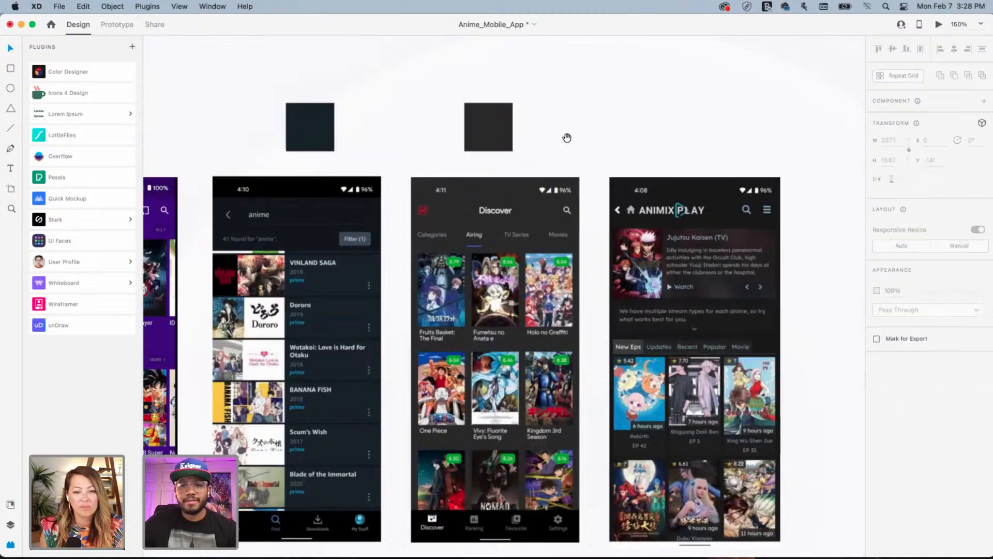
drag(567, 137, 466, 136)
drag(391, 137, 601, 138)
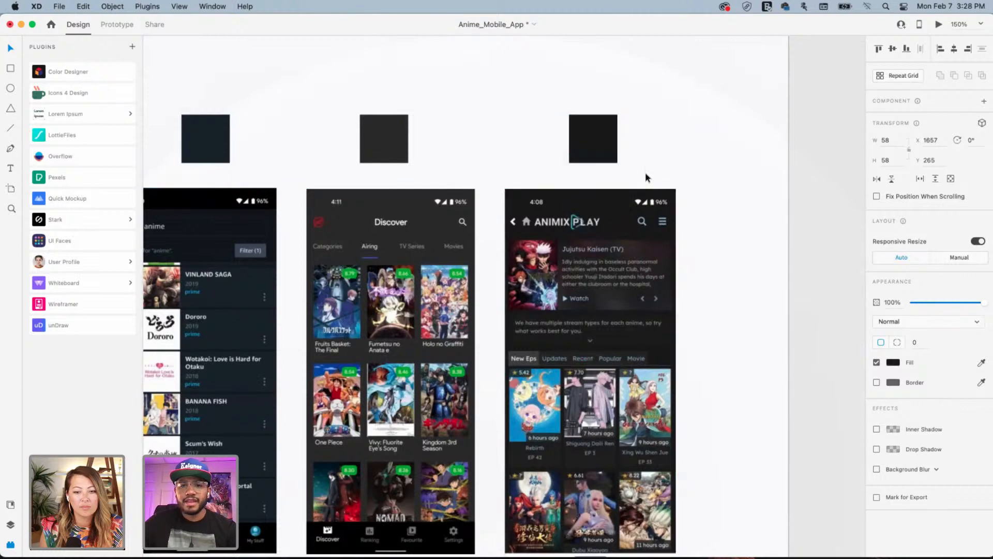
click(651, 160)
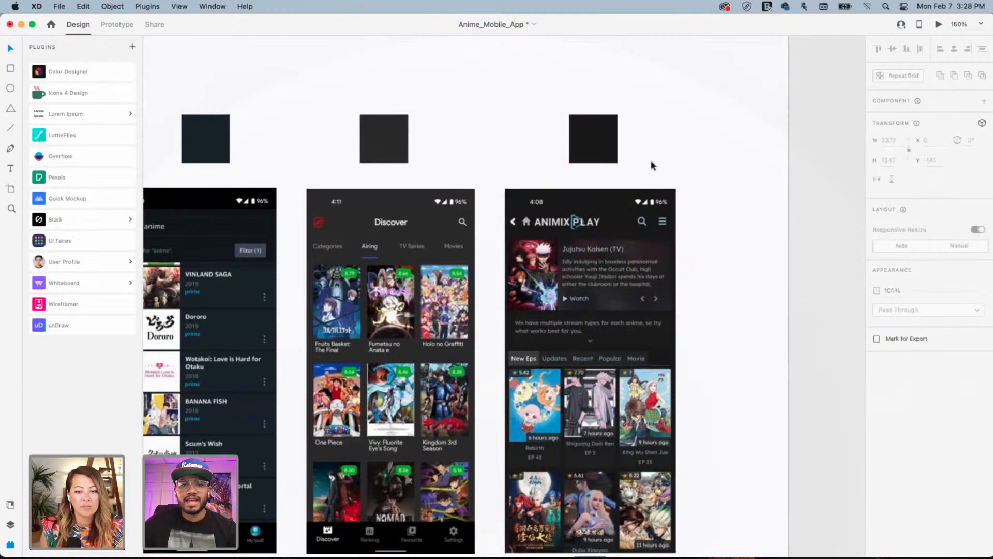
scroll(614, 191, left, 5)
key(super+minus)
key(super+minus)
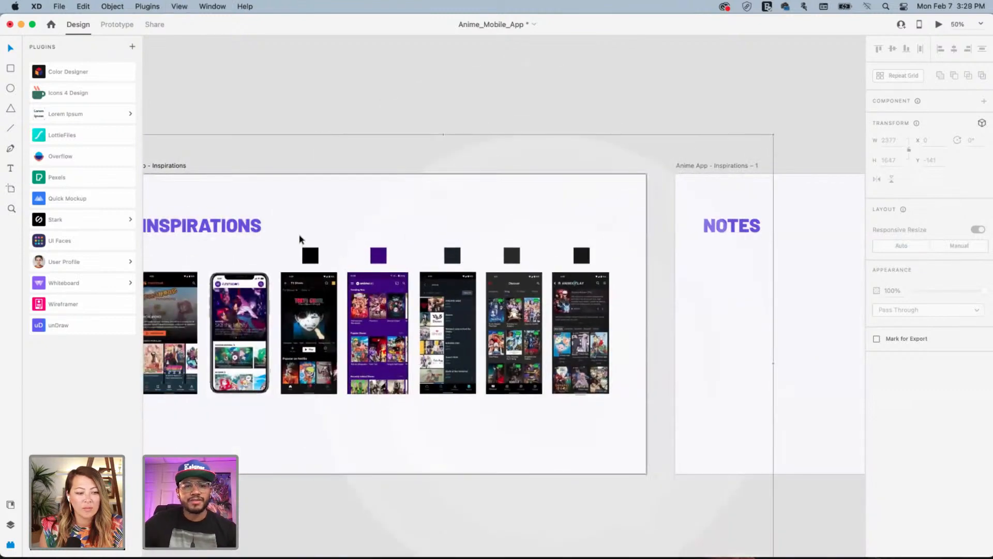
Move the five colour swatches into the Notes artboard and raise them level with NOTES
drag(300, 237, 601, 258)
drag(457, 259, 872, 316)
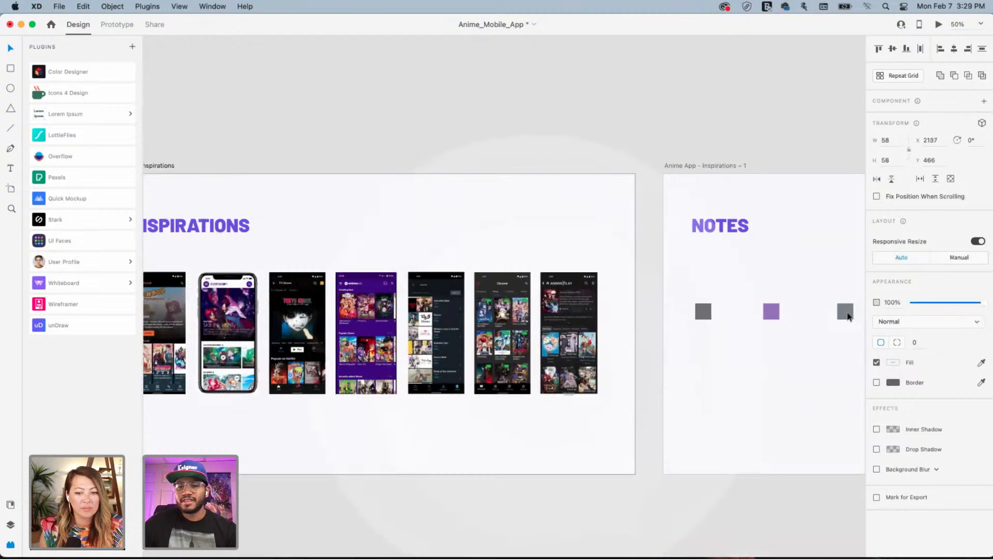
drag(786, 277, 522, 267)
click(583, 253)
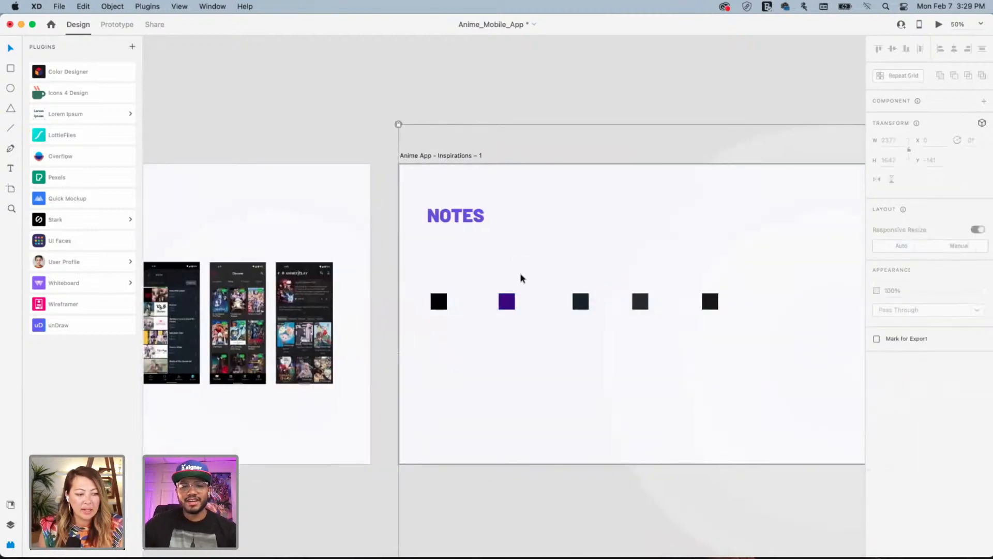
drag(424, 281, 734, 336)
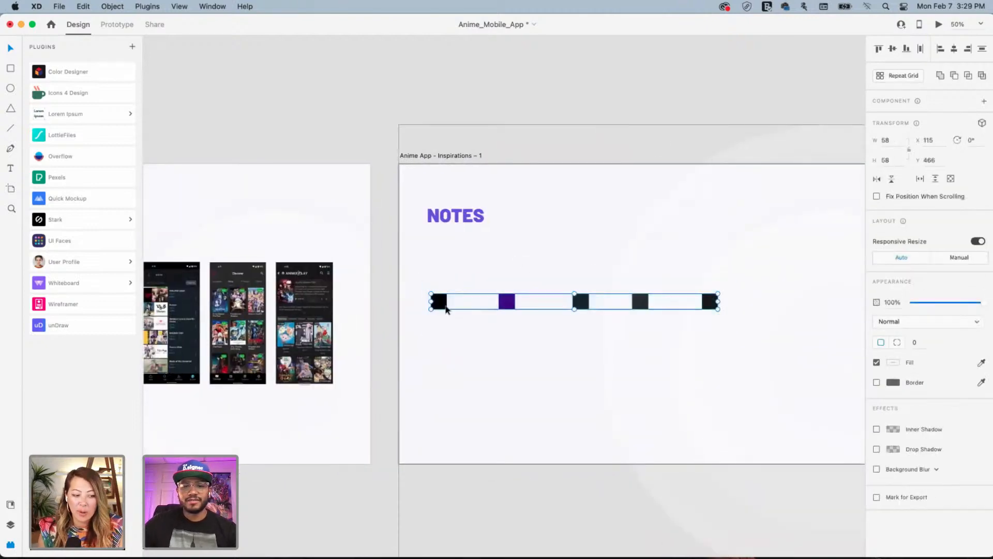
drag(443, 305, 597, 219)
drag(416, 268, 675, 248)
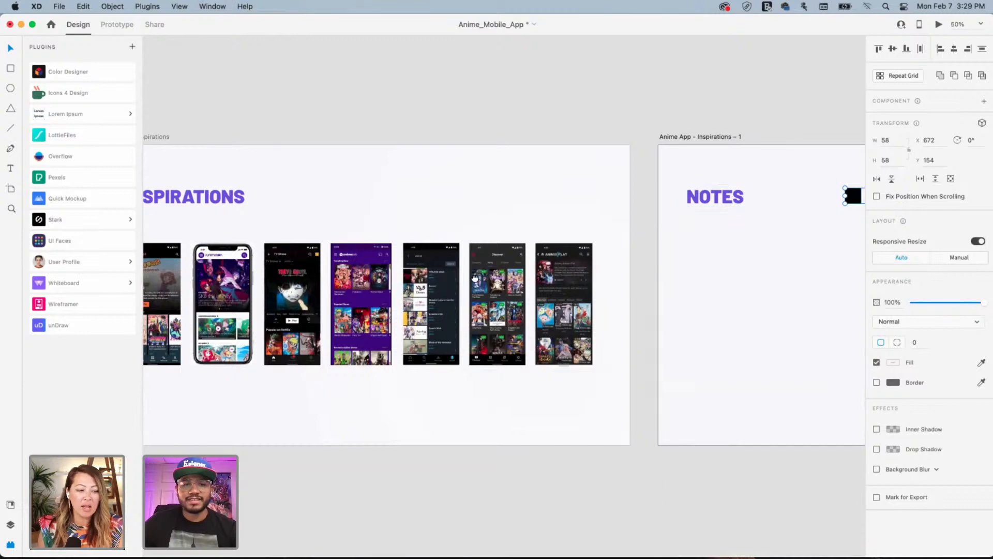
drag(476, 280, 524, 243)
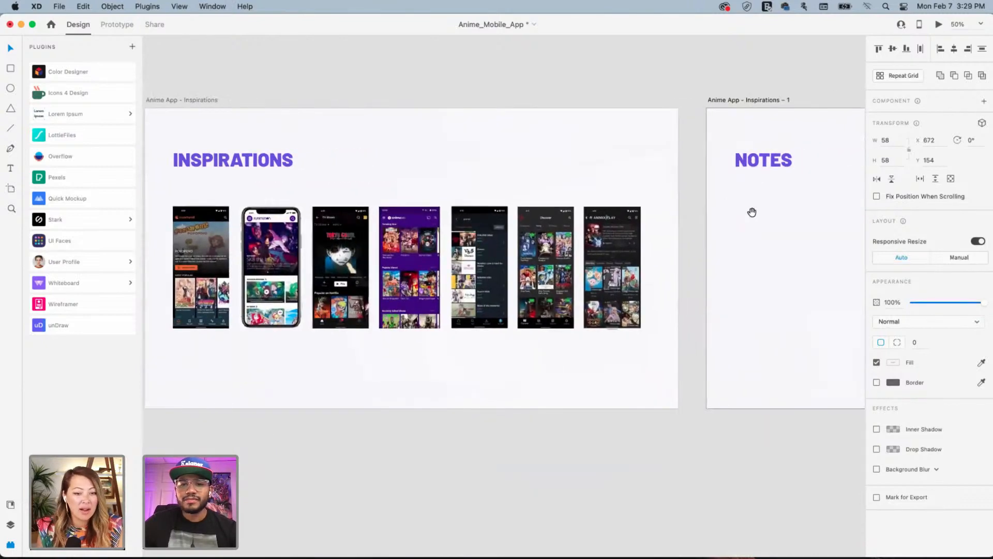
drag(752, 211, 658, 219)
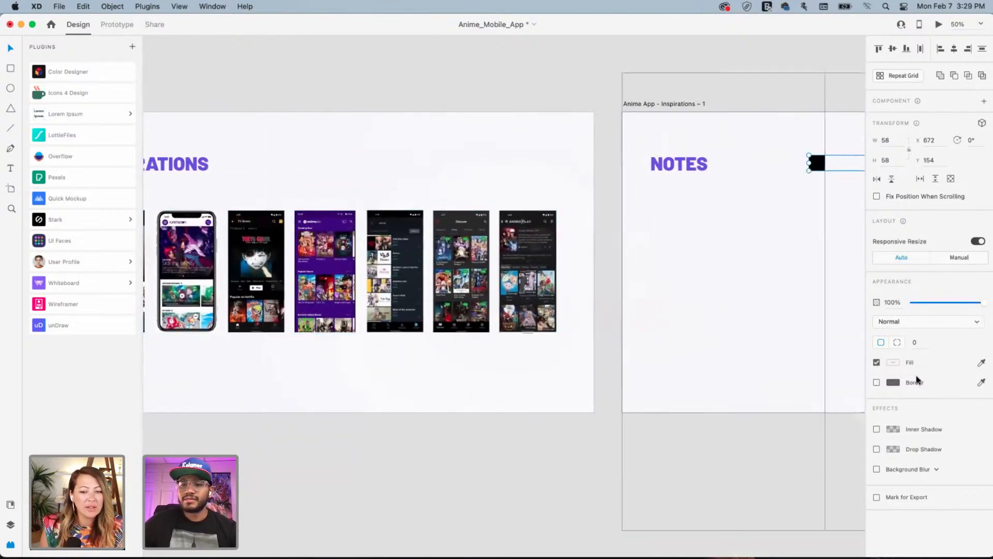
Add a text note reading 'Dark UI Design' just below the NOTES heading
click(10, 168)
click(663, 208)
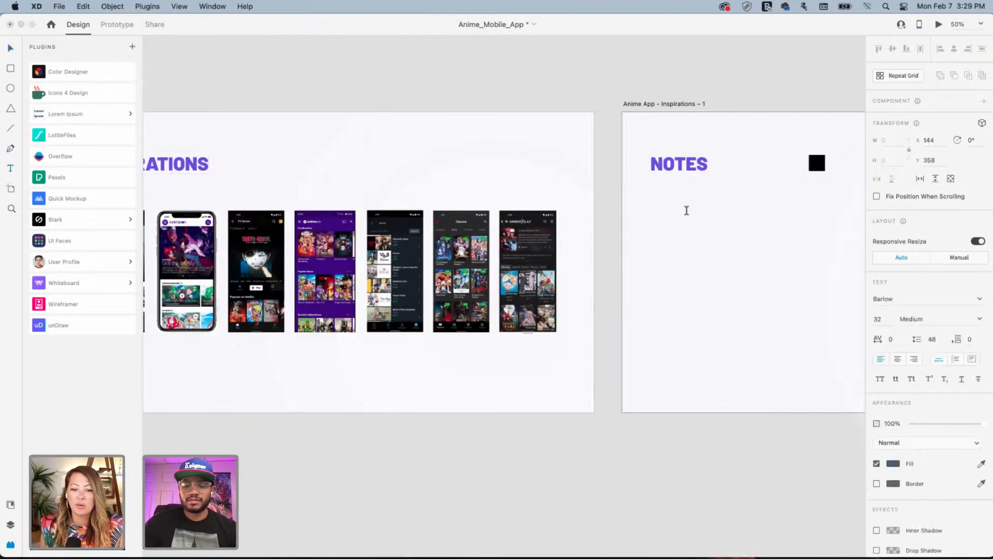
text(Dark U)
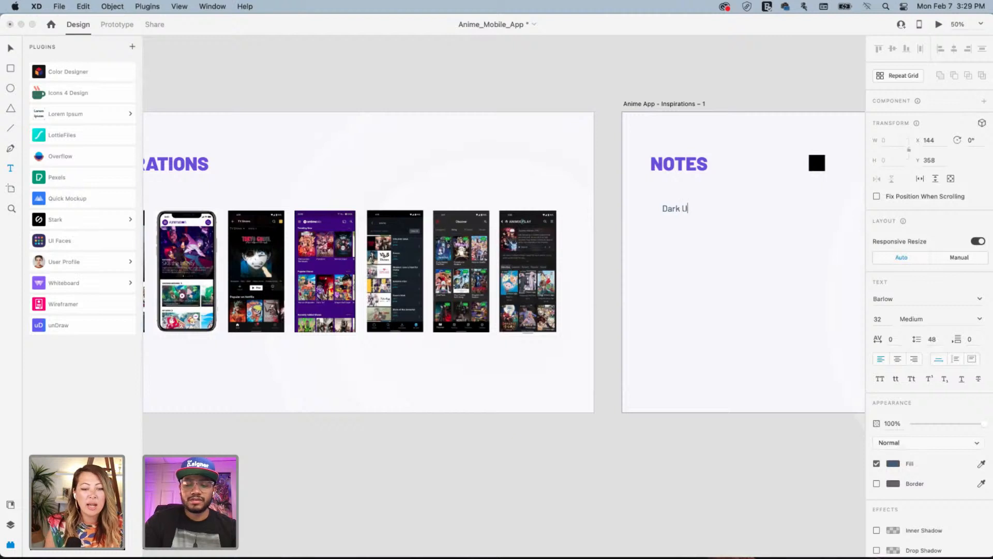
text(I Design)
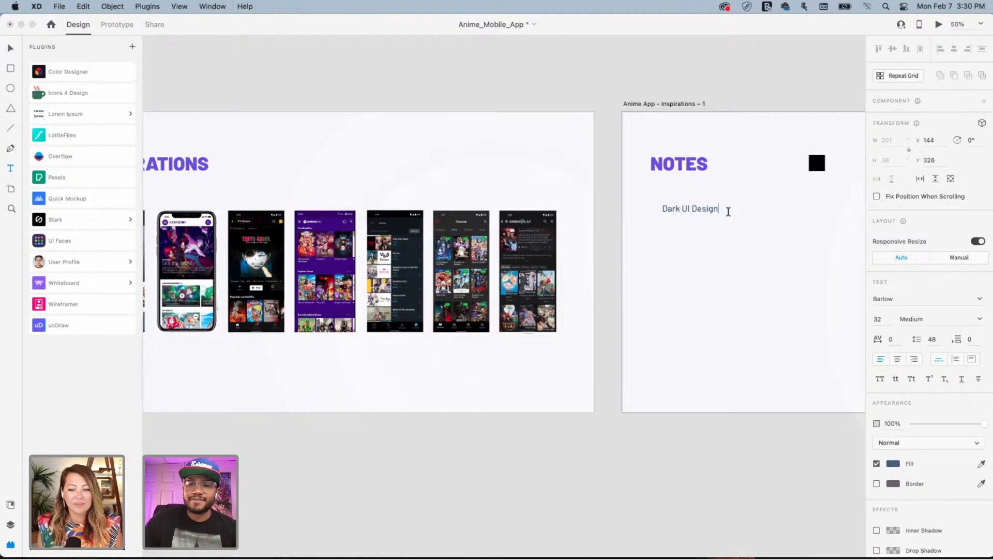
click(11, 48)
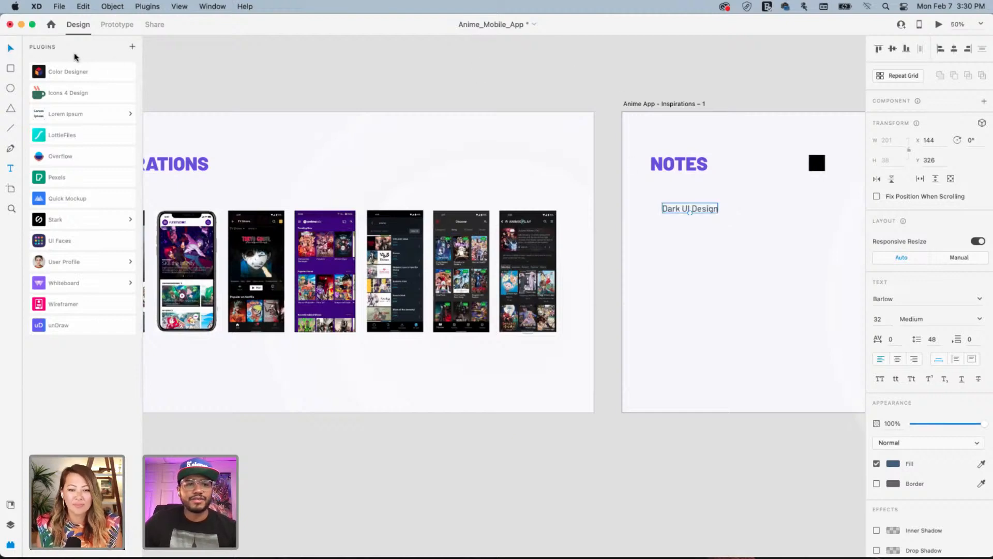
click(528, 81)
key(space)
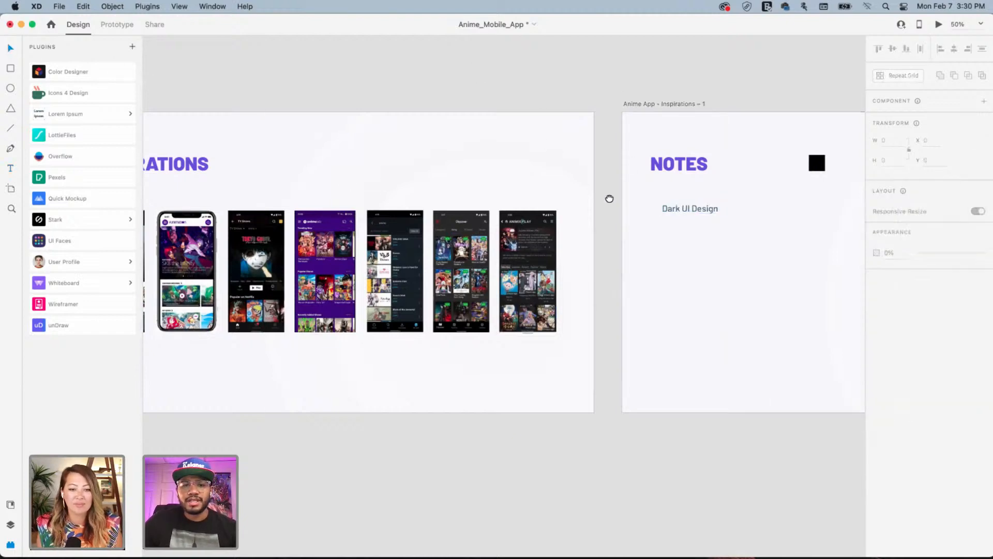
Zoom in and pan across the inspiration screenshots to the Animelab, search, Discover and AnimixPlay screens
drag(609, 199, 881, 207)
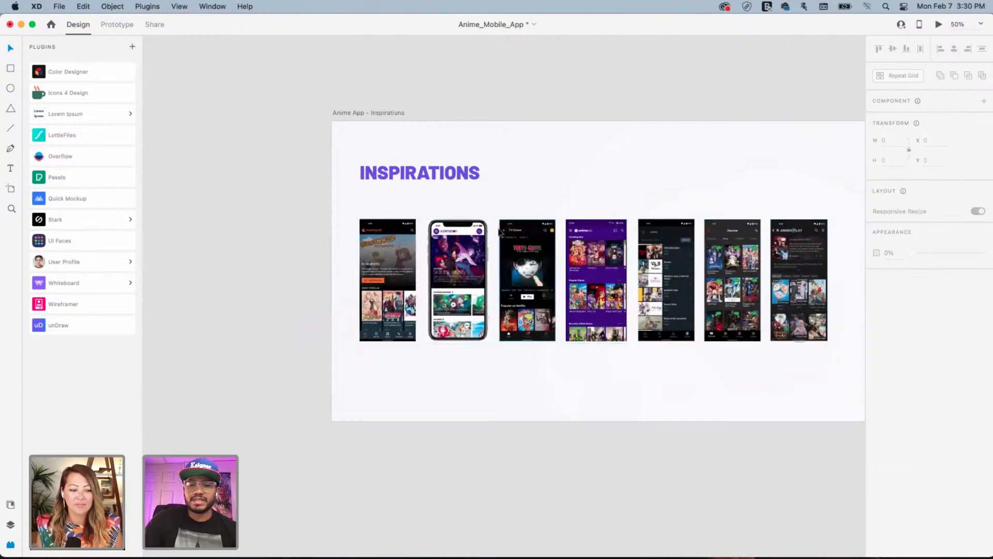
scroll(500, 231, up, 8)
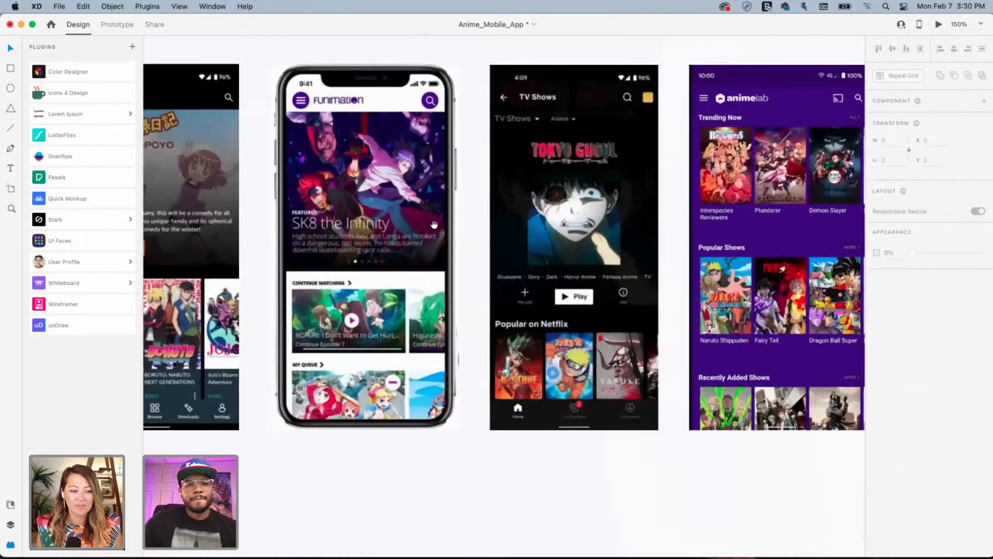
drag(364, 232, 613, 270)
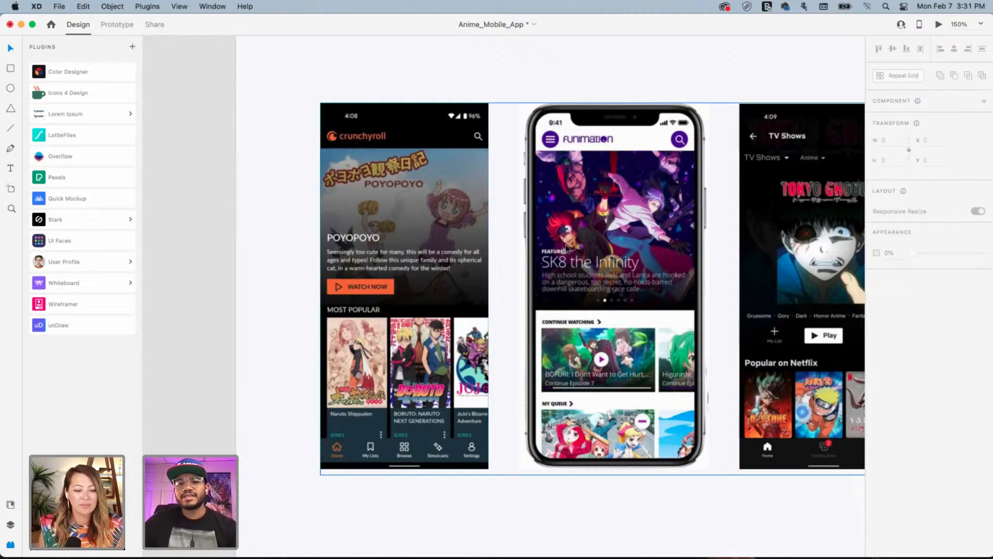
scroll(657, 253, up, 1)
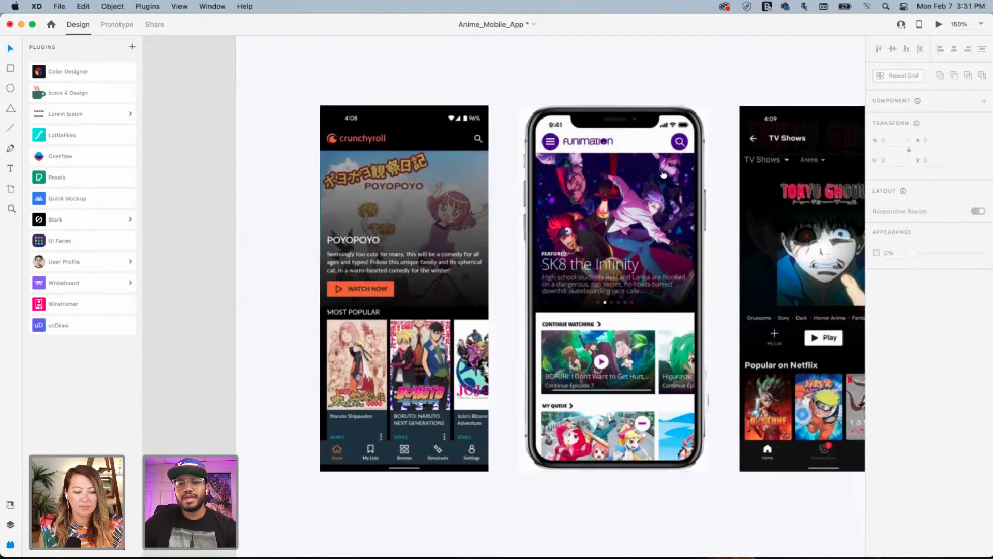
scroll(662, 252, right, 3)
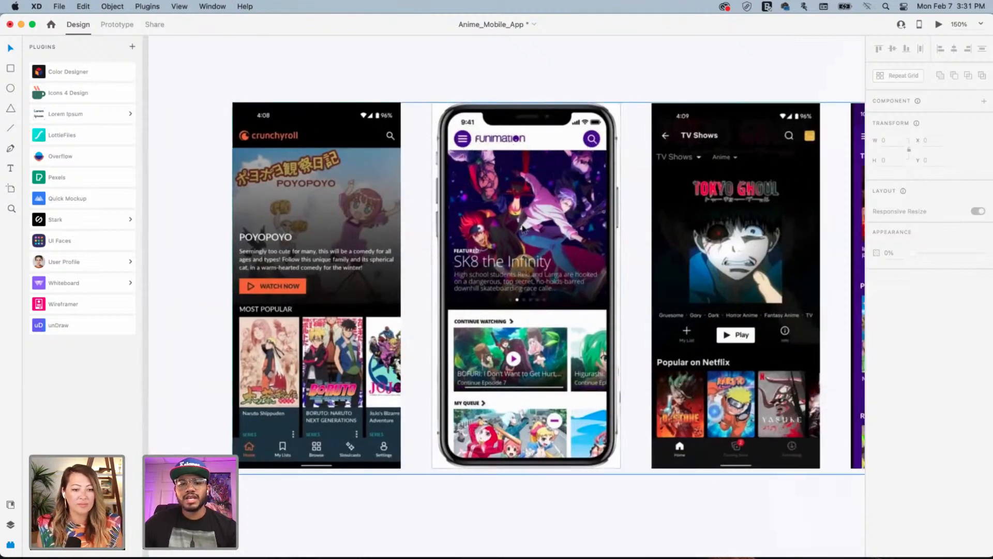
scroll(534, 190, right, 7)
scroll(535, 190, right, 3)
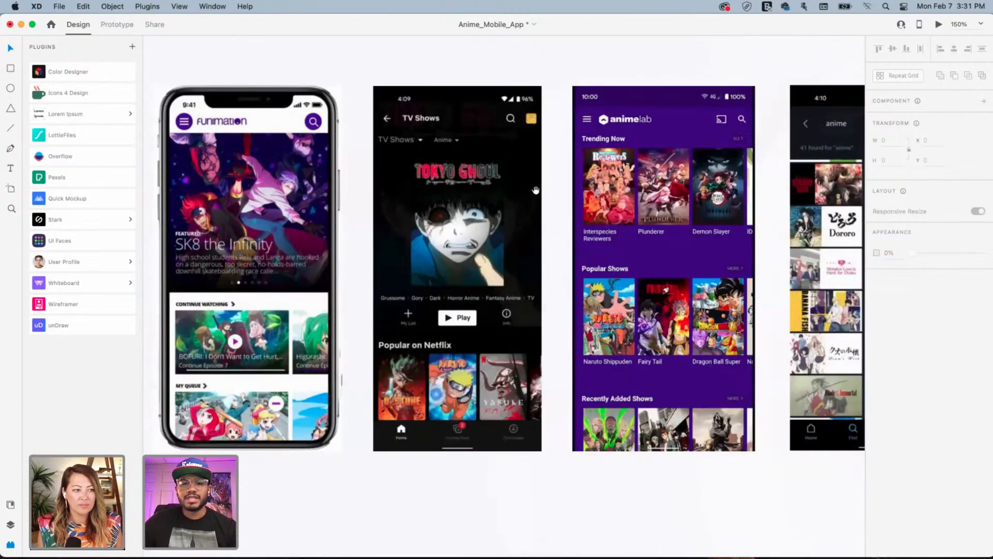
key(super+a)
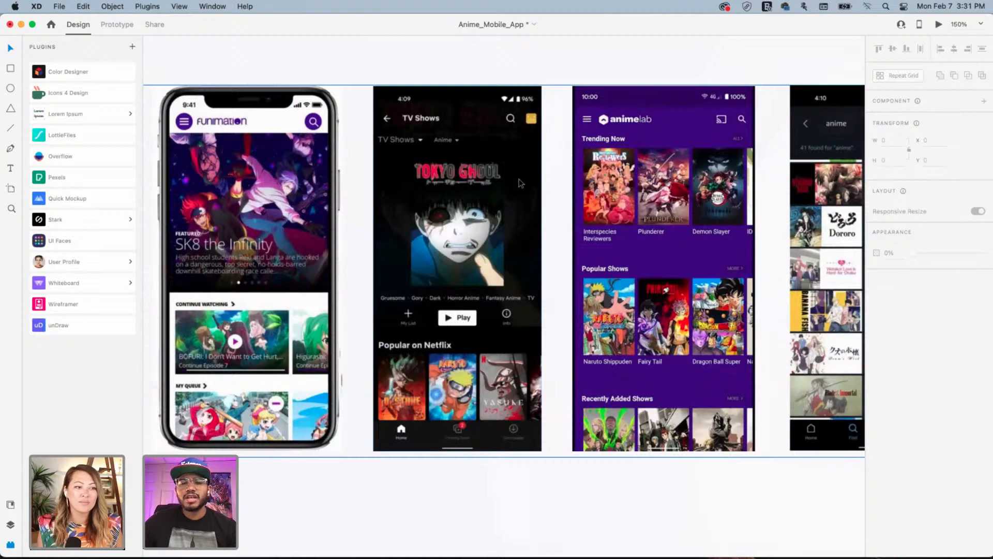
key(Escape)
drag(448, 194, 269, 193)
drag(345, 186, 448, 193)
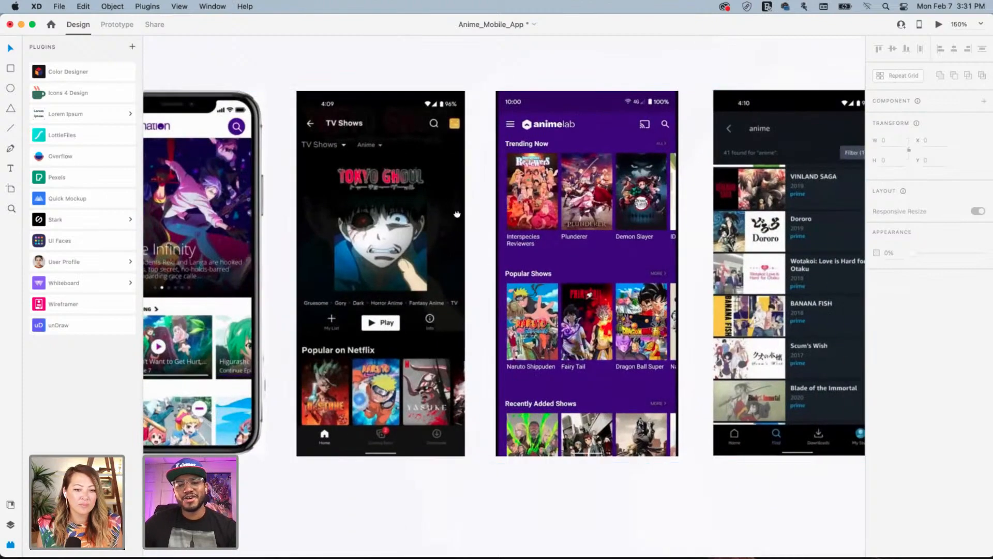
drag(591, 217, 454, 217)
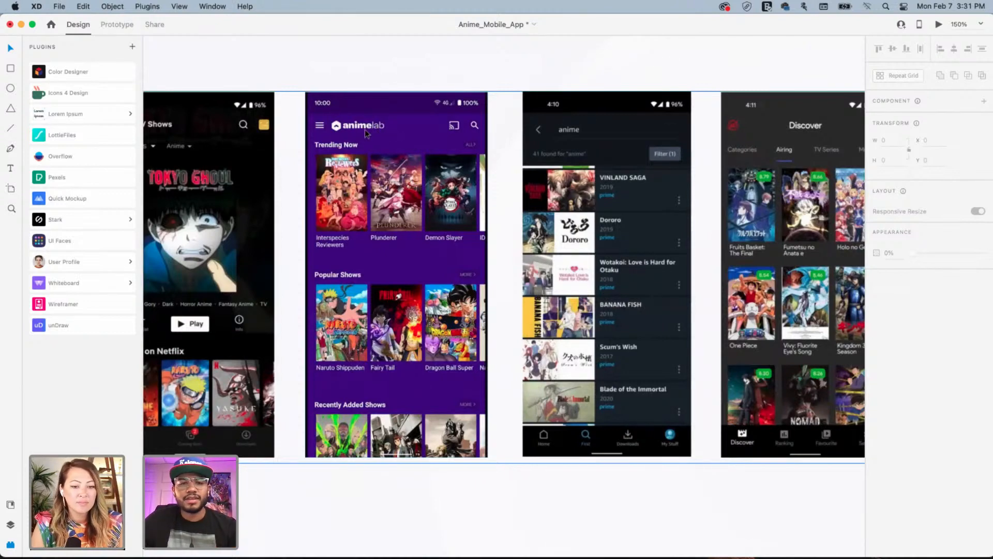
click(436, 102)
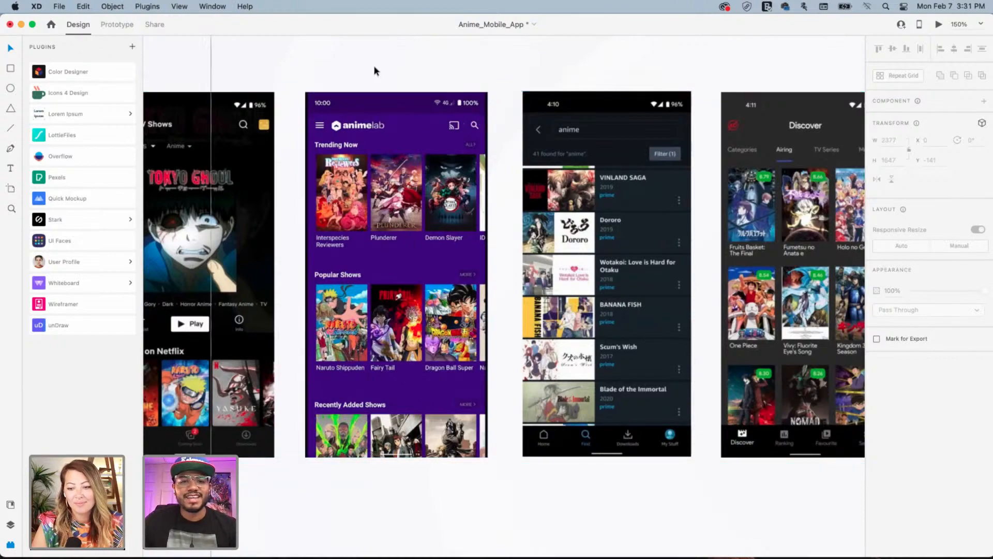
scroll(405, 123, right, 10)
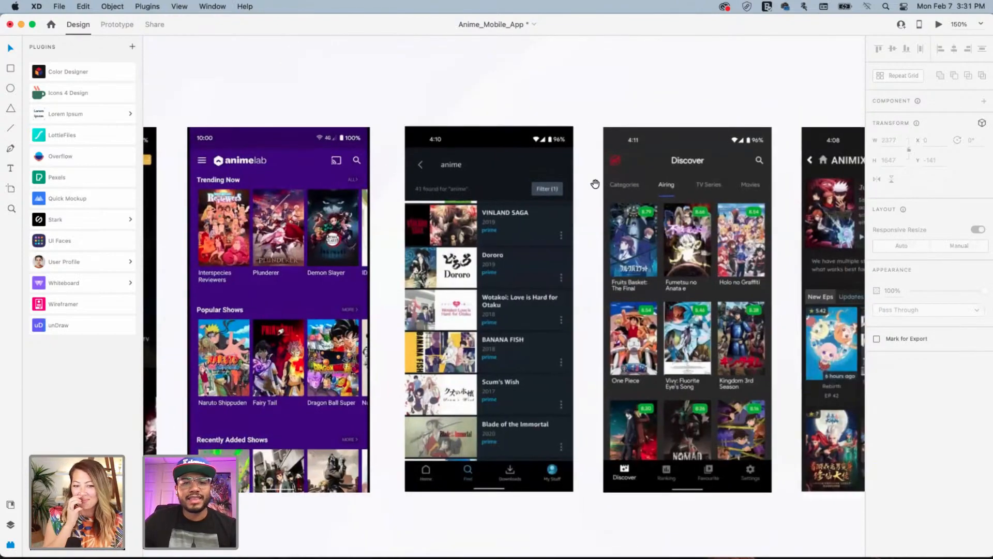
Append 'Simple logo' and 'Accent color' as separate lines under 'Dark UI Design' in the note
scroll(449, 205, right, 7)
scroll(731, 127, right, 4)
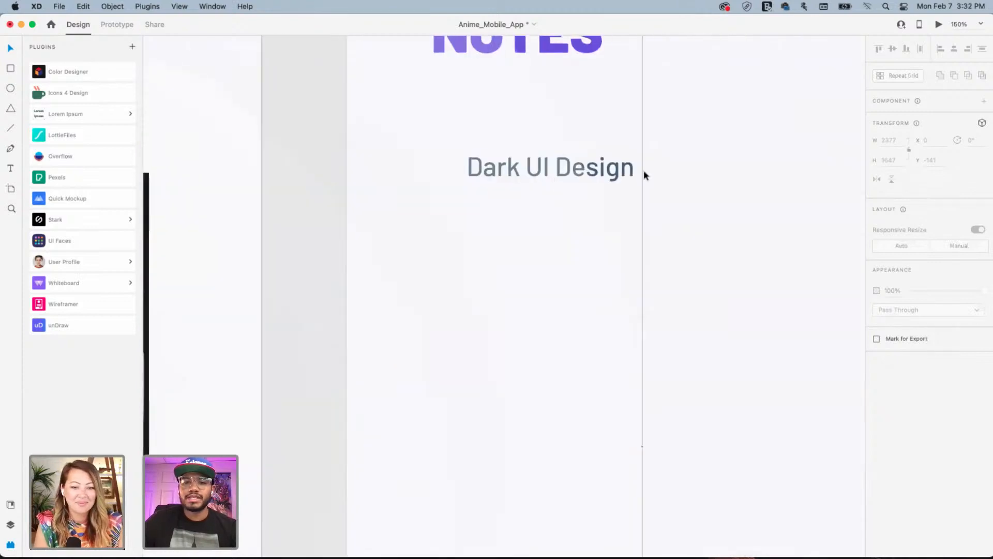
click(603, 172)
double_click(593, 169)
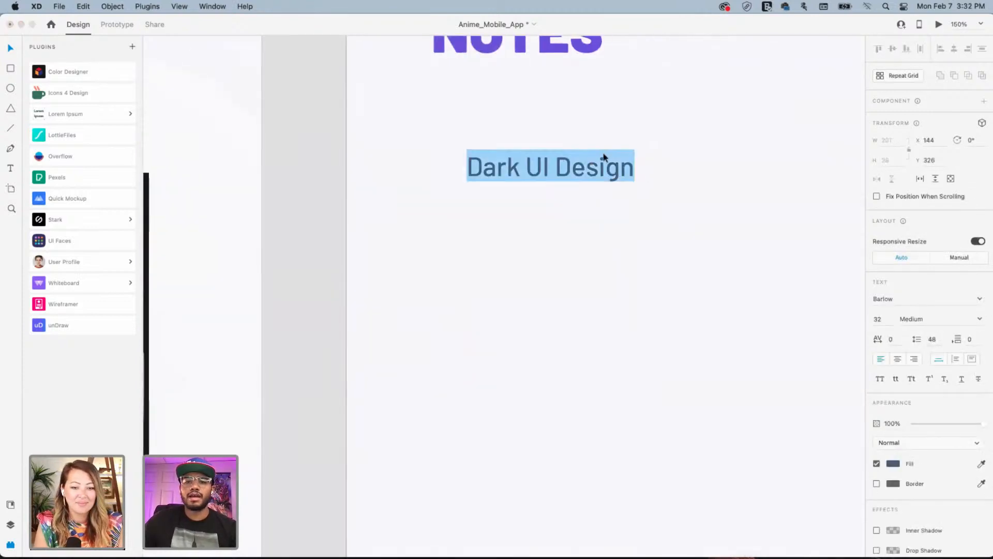
key(Escape)
double_click(630, 171)
click(631, 171)
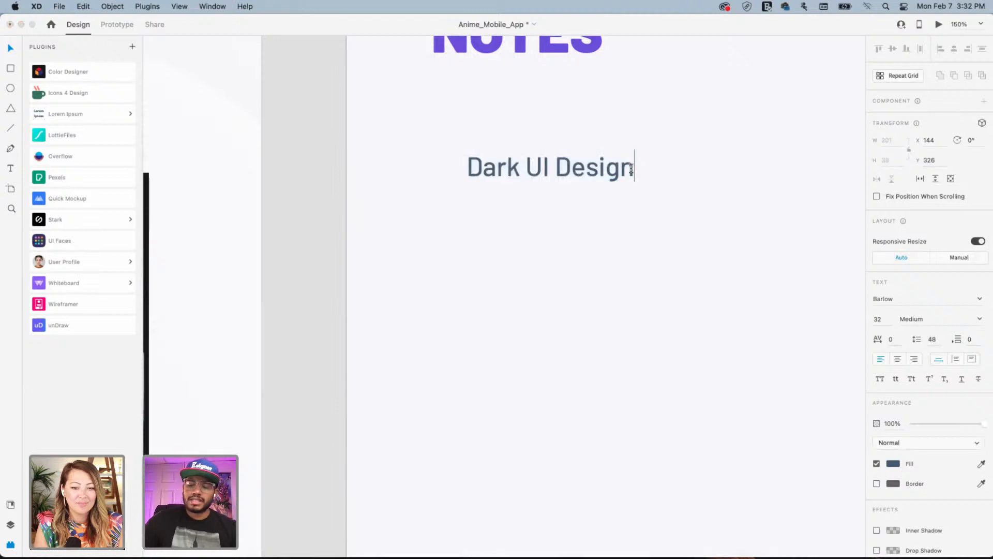
key(Return)
text(S)
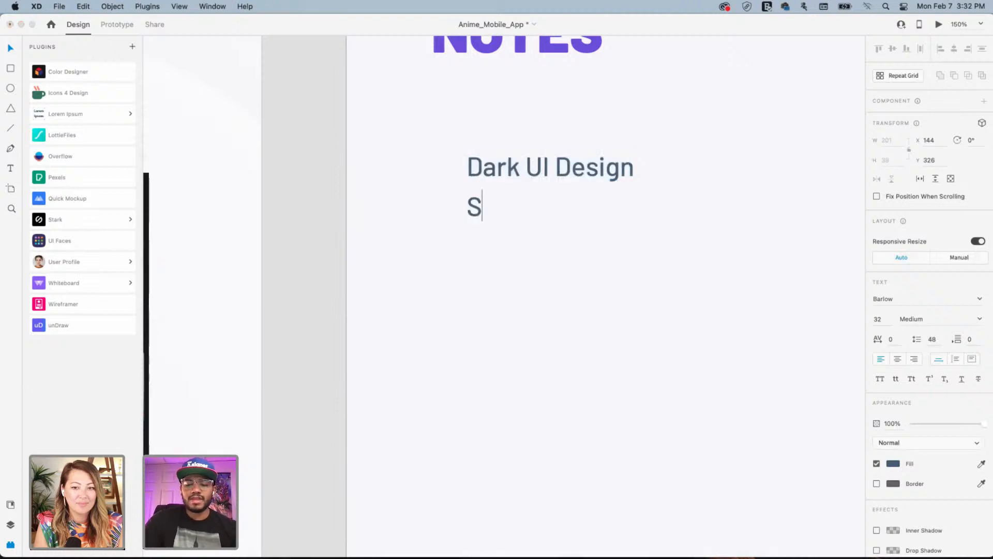
text(imple log)
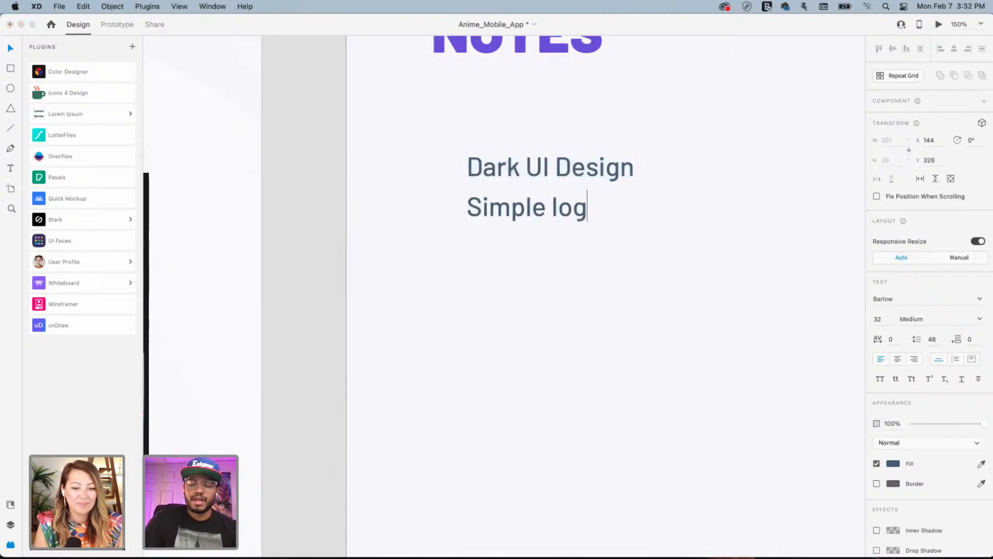
text(o)
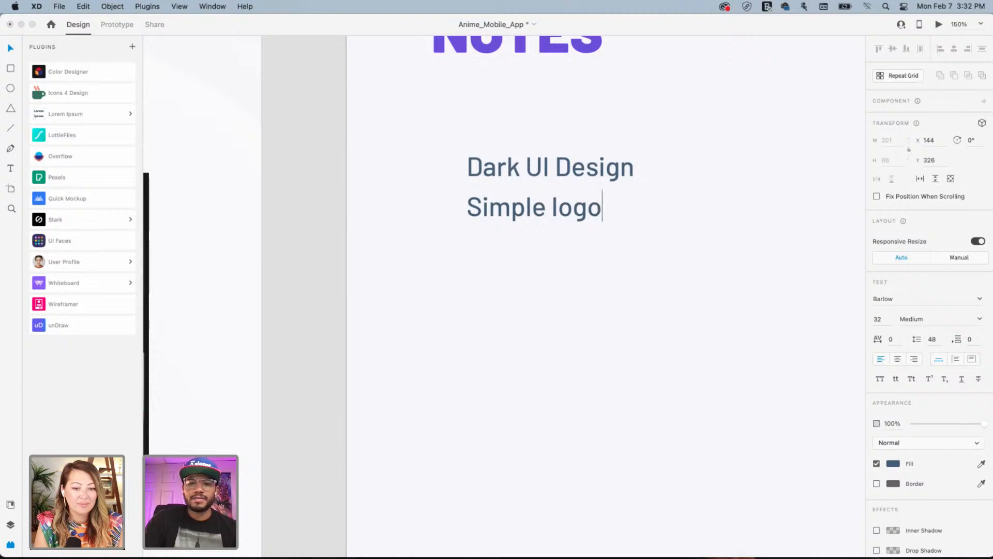
key(Return)
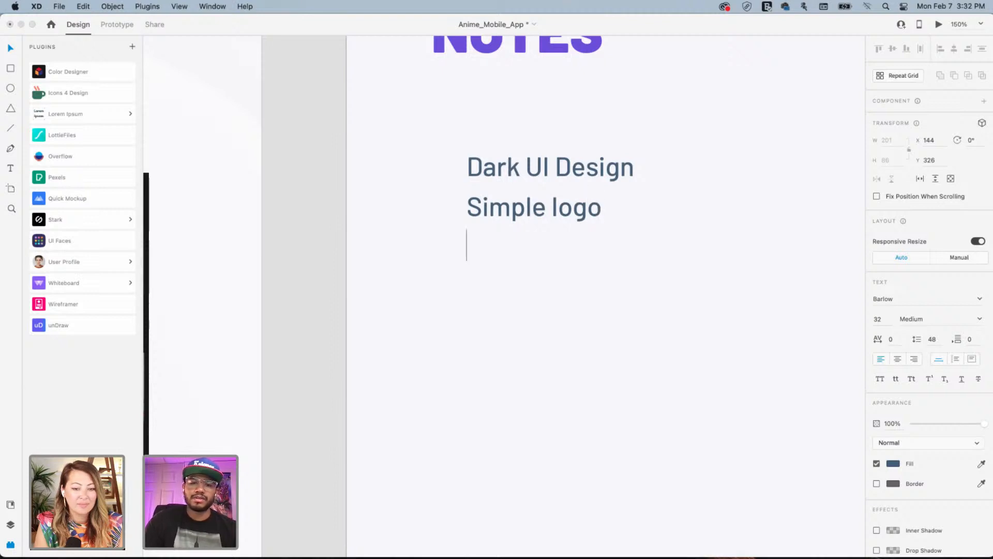
text(Accent color)
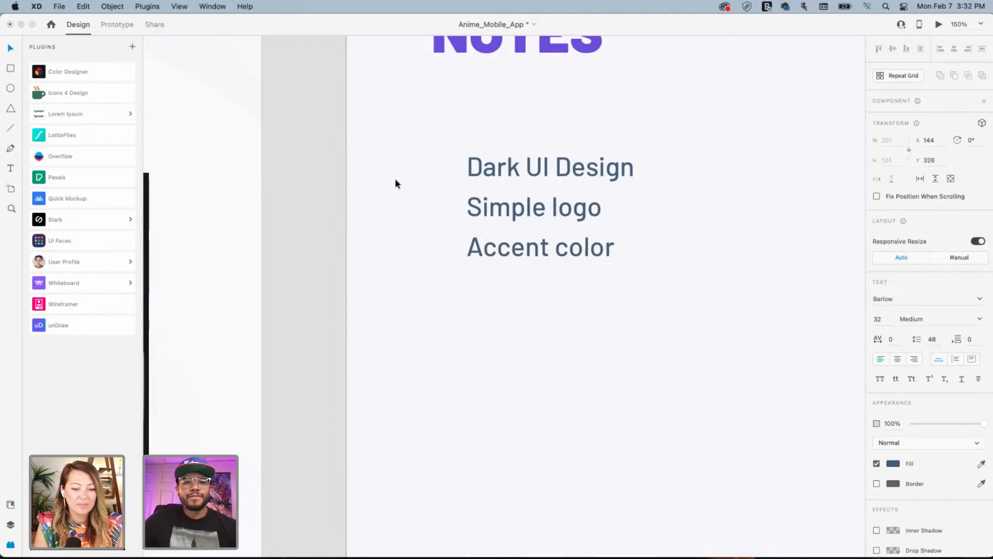
key(Escape)
click(299, 171)
drag(299, 171, 629, 182)
drag(396, 190, 638, 184)
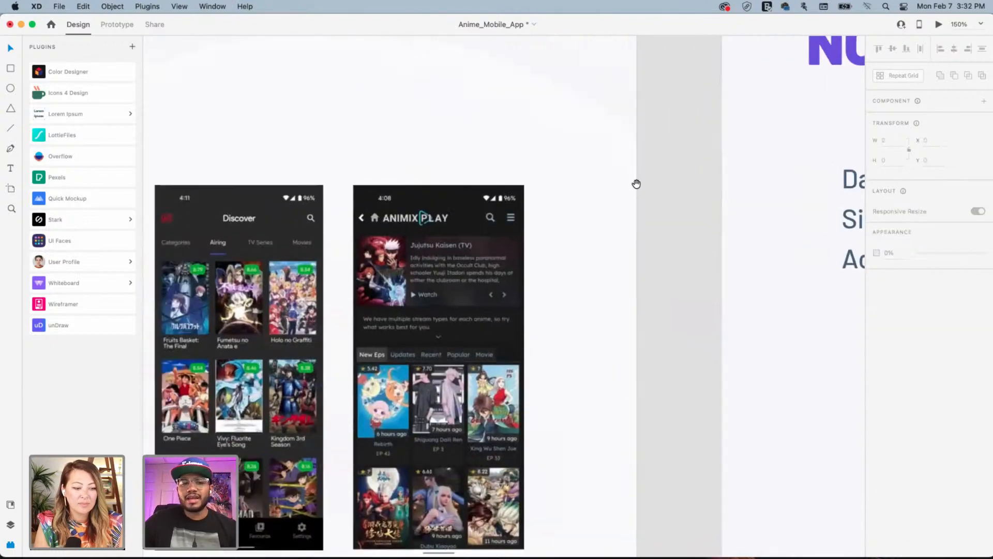
drag(450, 201, 550, 167)
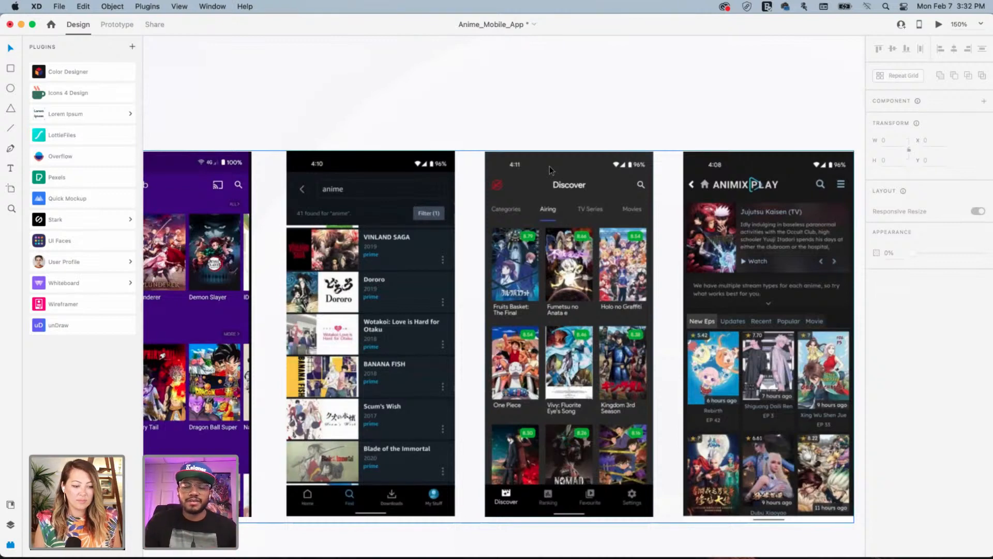
click(634, 93)
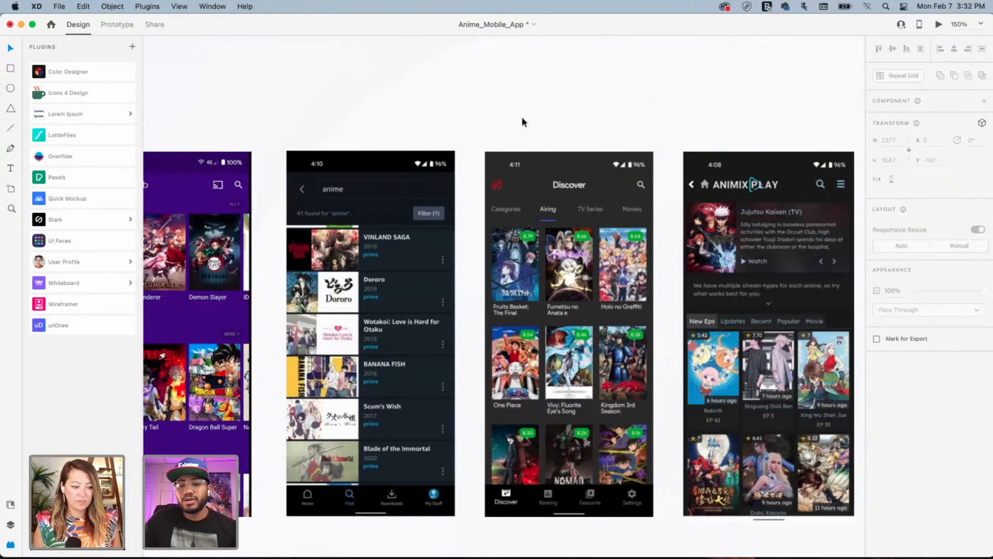
drag(636, 128, 375, 131)
drag(487, 145, 414, 156)
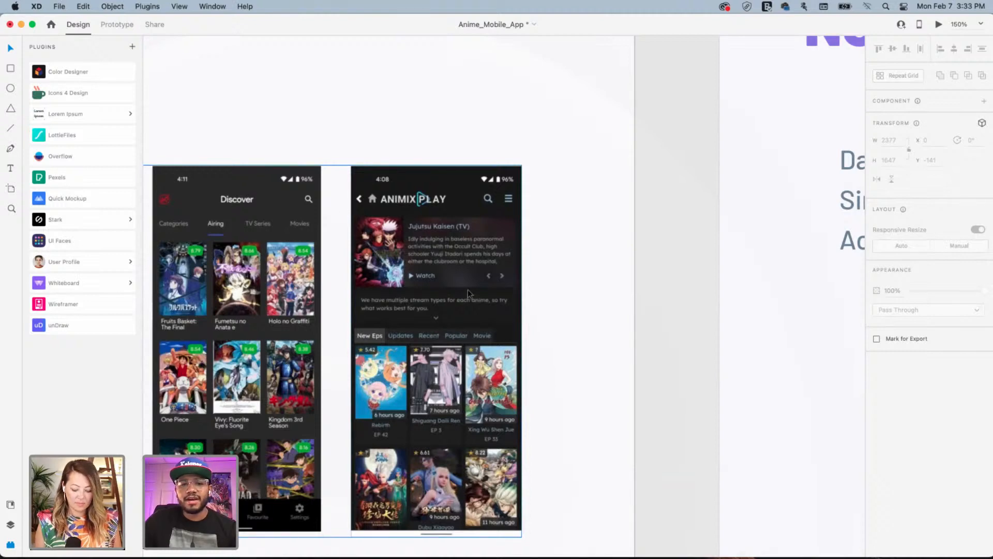
drag(325, 258, 533, 258)
drag(269, 265, 503, 269)
mouse_move(316, 272)
mouse_down()
mouse_move(457, 277)
mouse_move(549, 254)
mouse_up()
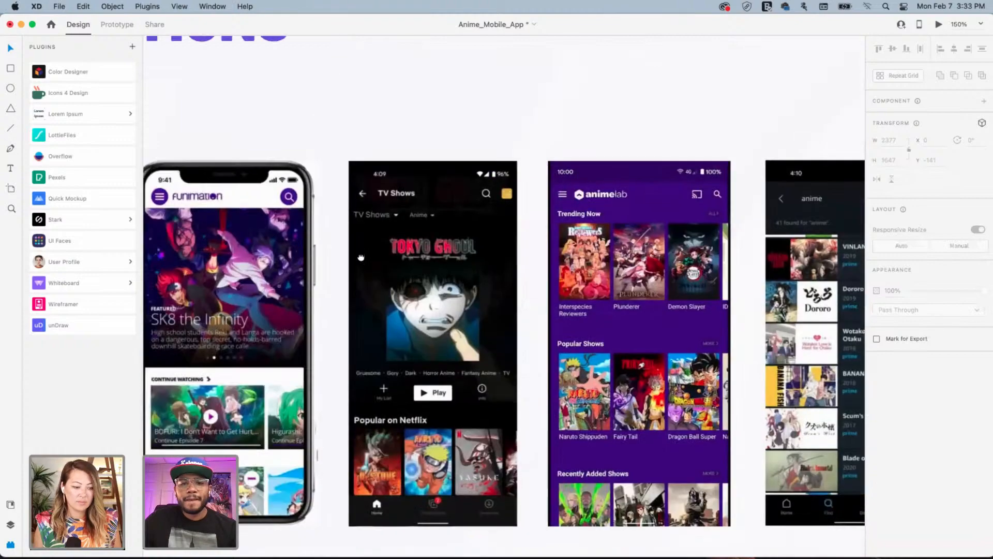
drag(371, 249, 449, 217)
drag(333, 288, 541, 283)
mouse_move(399, 286)
mouse_down()
mouse_move(538, 291)
mouse_move(404, 307)
mouse_up()
drag(809, 315, 466, 301)
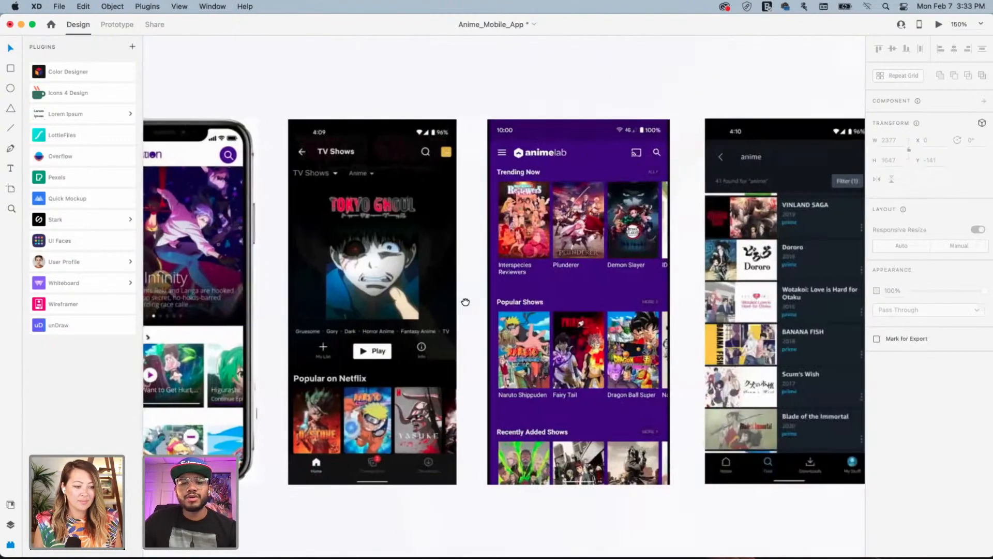
drag(382, 312, 575, 320)
drag(425, 313, 614, 301)
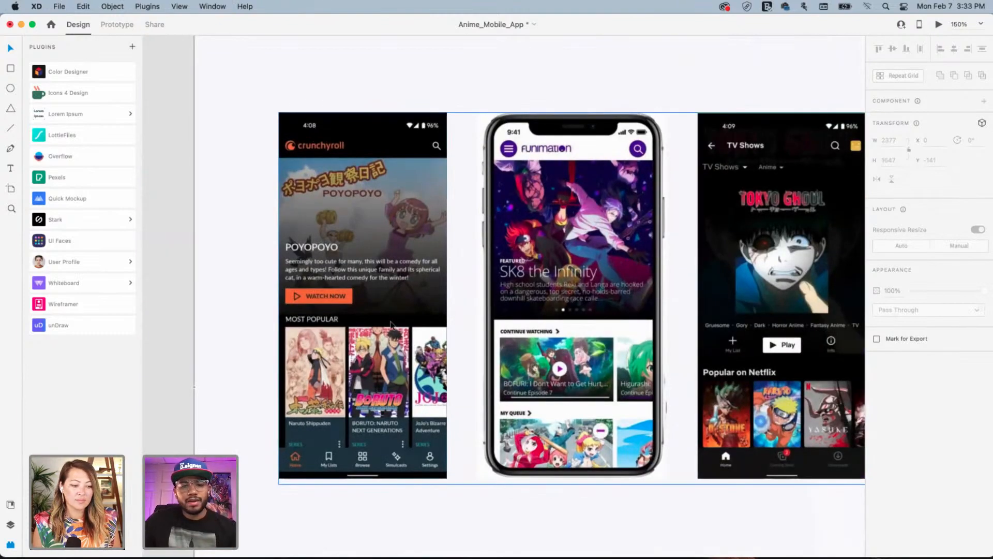
drag(616, 332, 491, 327)
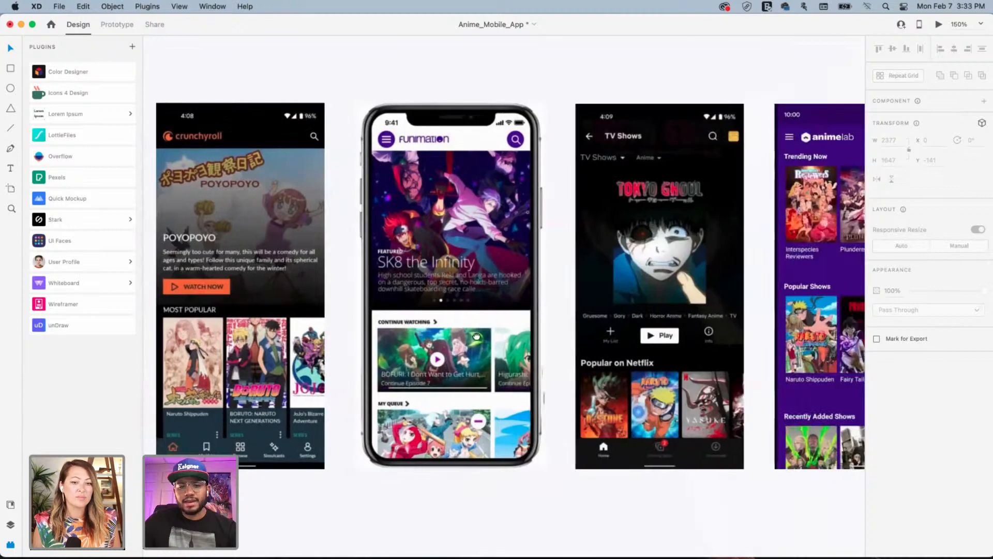
mouse_move(666, 324)
mouse_down()
mouse_move(513, 336)
mouse_move(556, 334)
mouse_up()
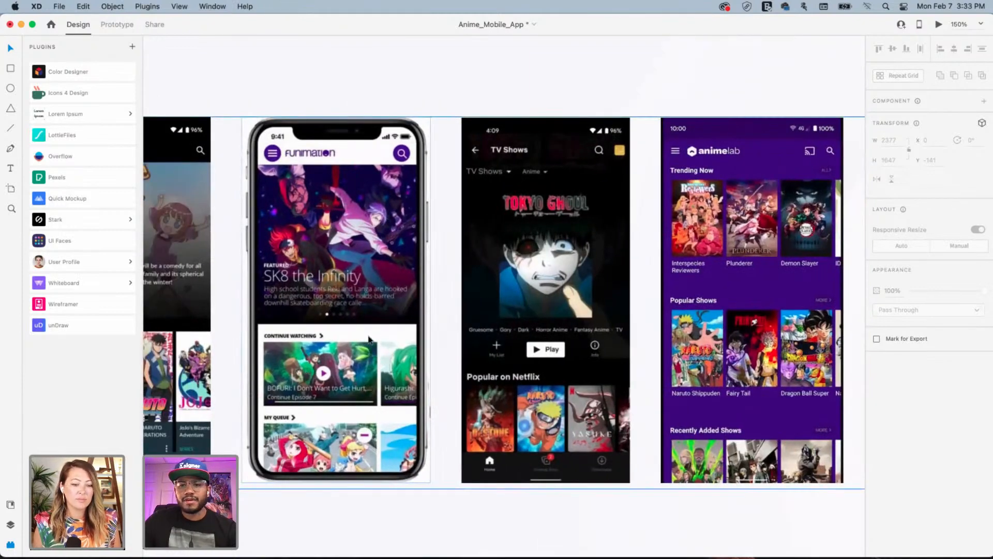
scroll(390, 363, right, 10)
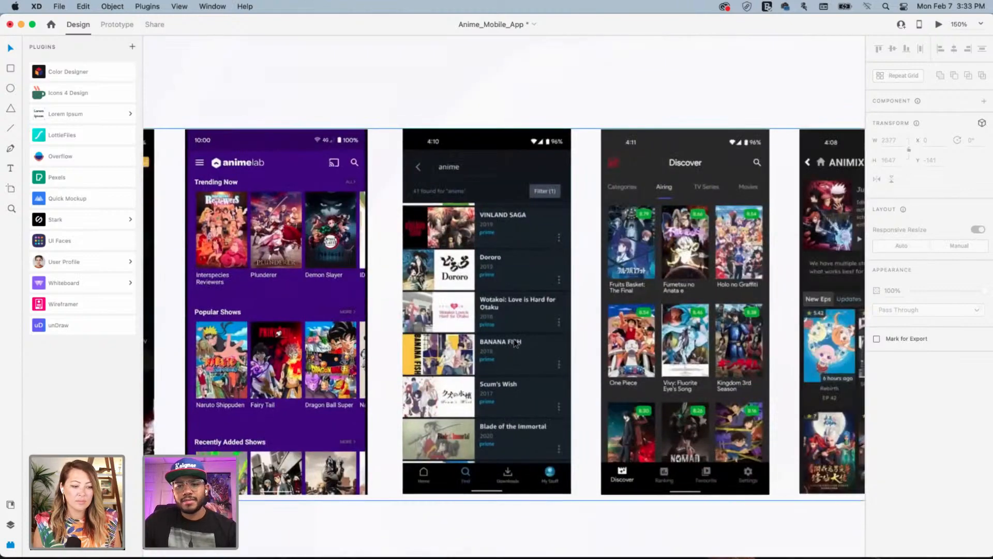
scroll(515, 343, right, 5)
scroll(360, 339, left, 10)
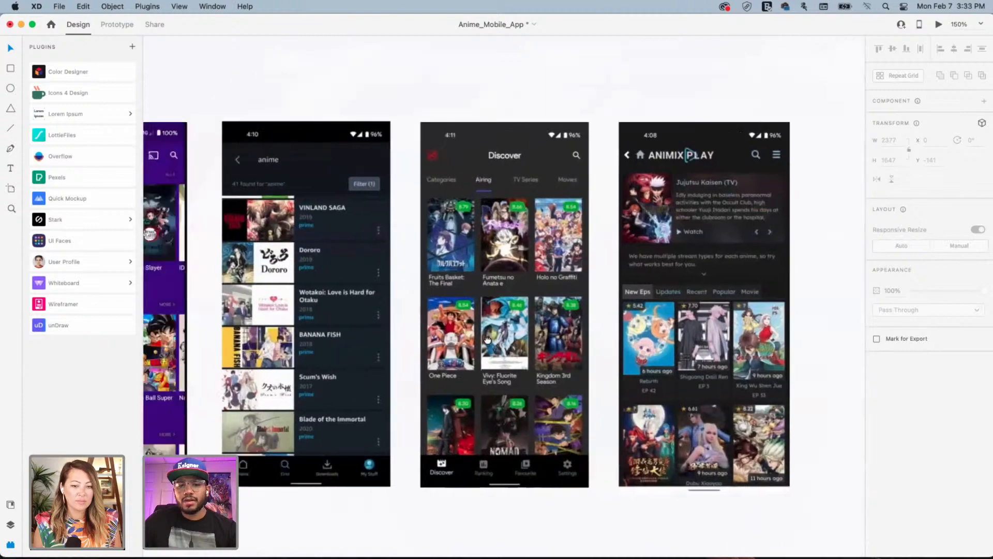
scroll(538, 357, left, 15)
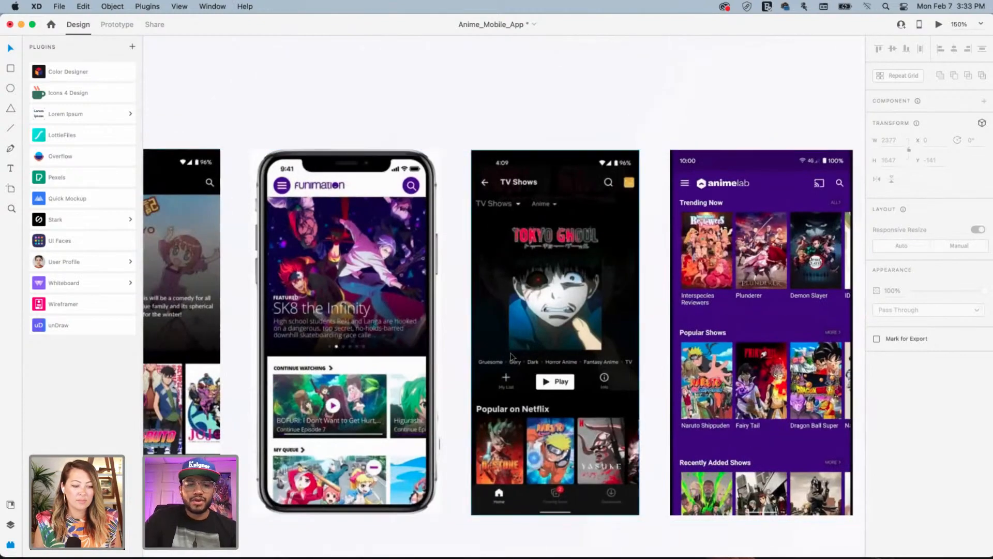
scroll(511, 356, down, 5)
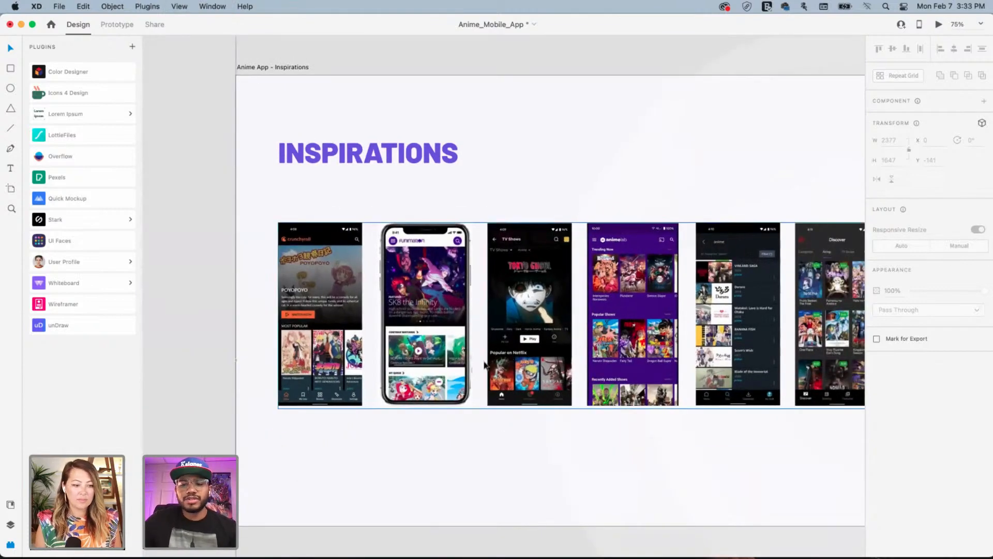
Add 'Portrait Posters' on a new line after 'Accent color' in the notes list
scroll(784, 296, right, 5)
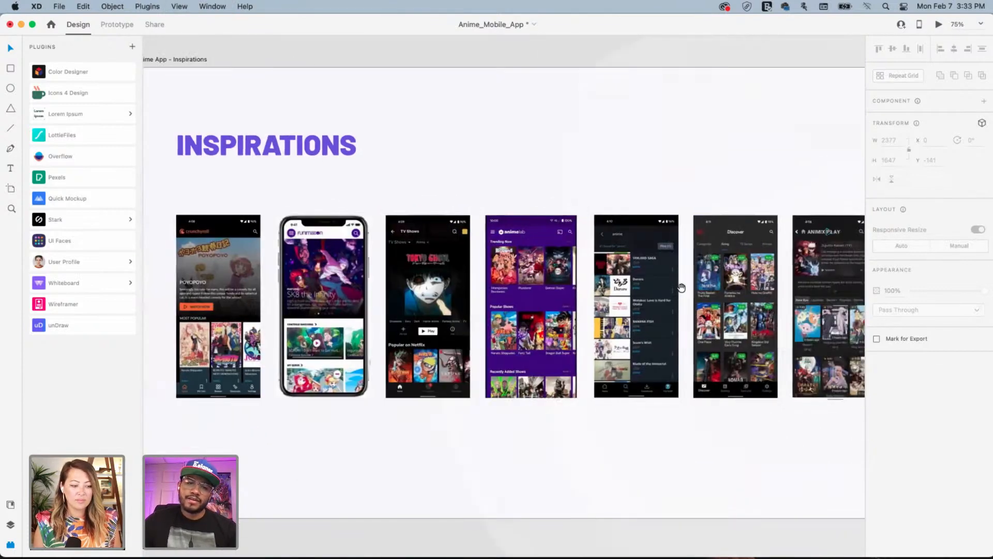
scroll(802, 299, right, 15)
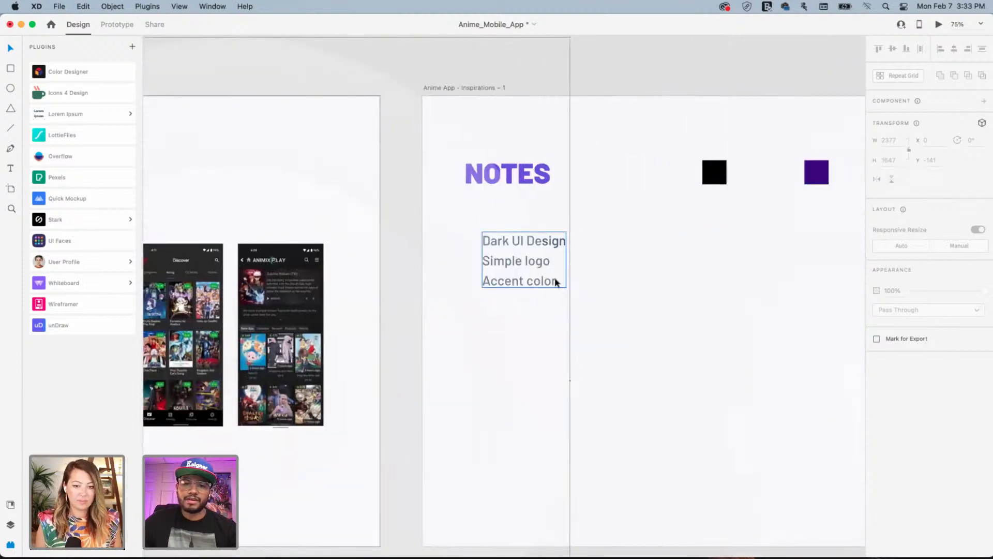
click(557, 282)
double_click(556, 282)
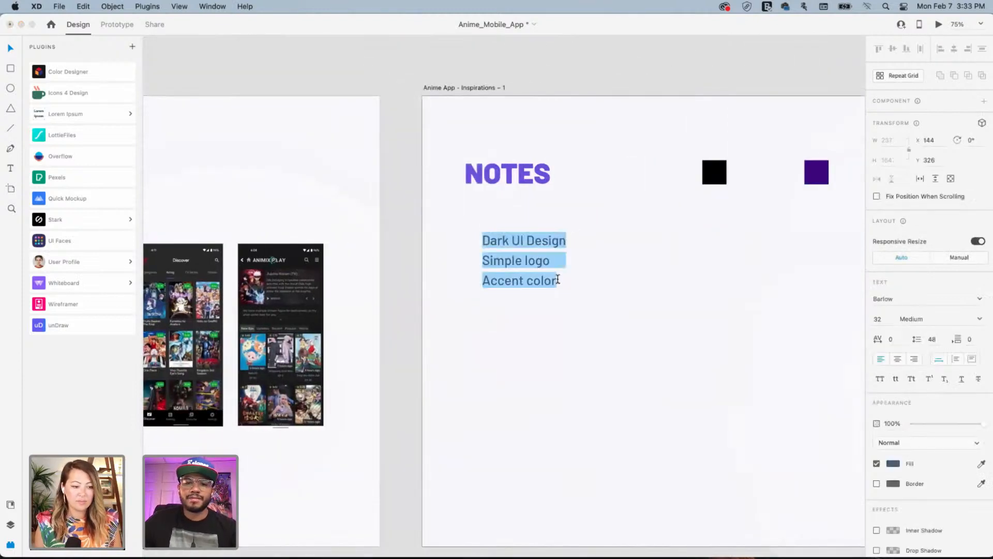
click(557, 280)
key(Right)
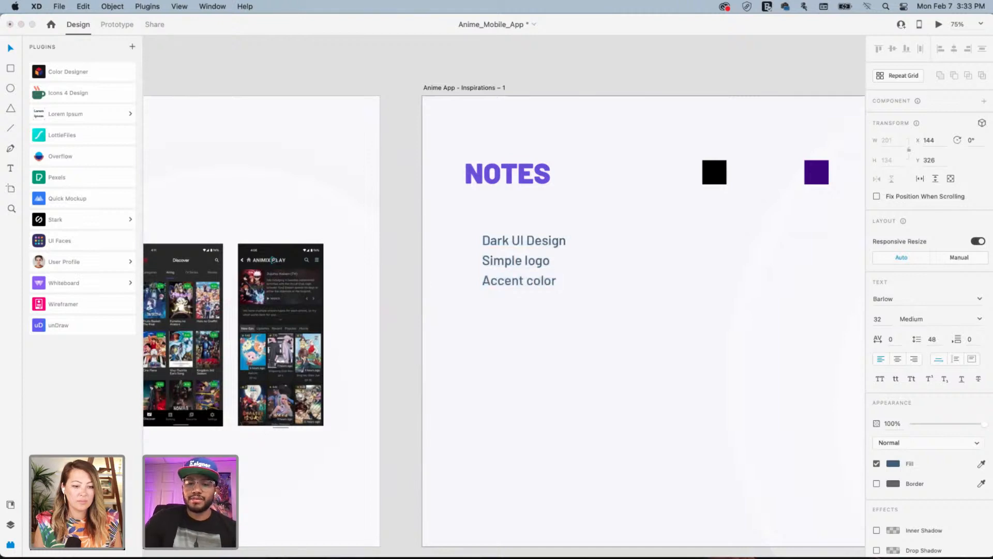
text(Po)
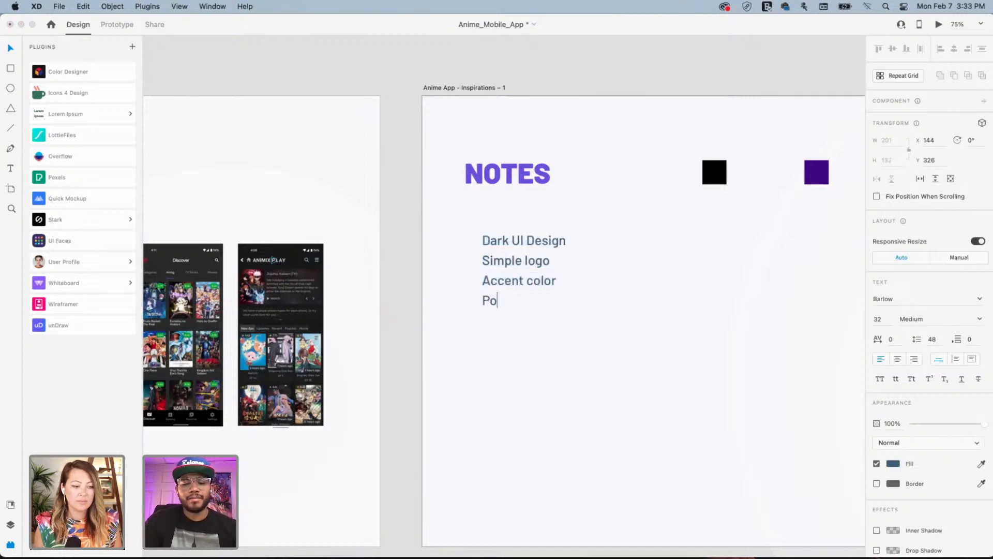
text(rtrait)
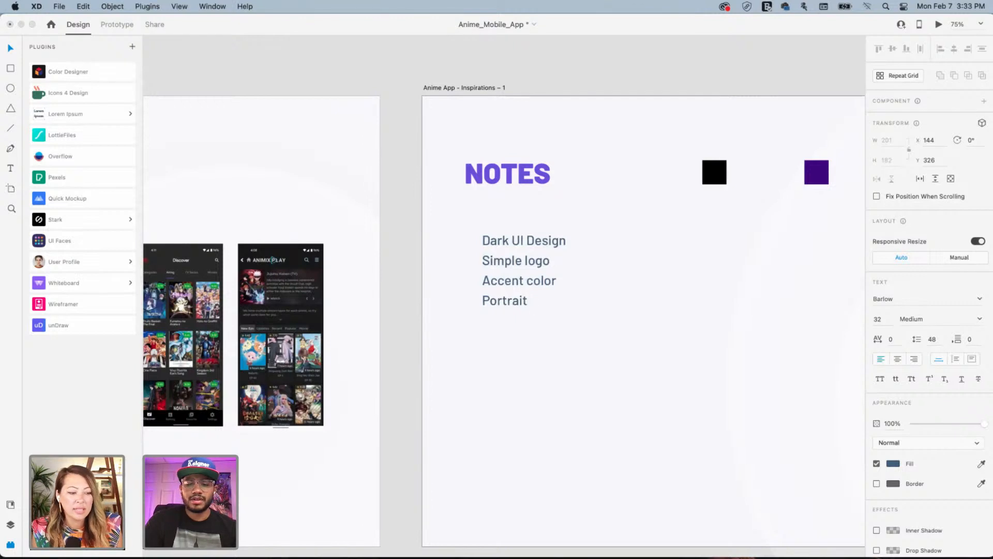
text( Posters)
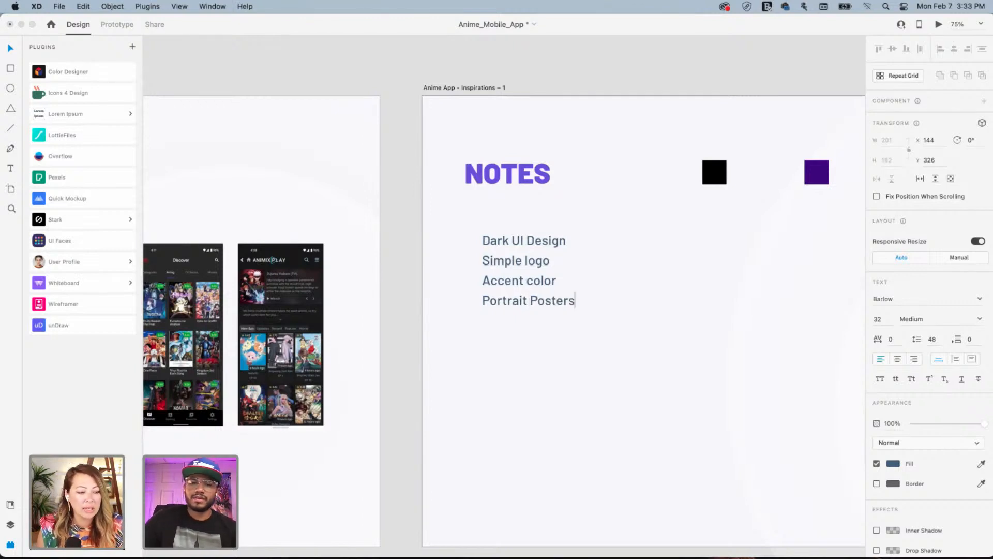
click(633, 331)
Drag the three dark swatches into line beneath the black and purple swatches, then view Inspirations again
scroll(625, 311, right, 8)
scroll(624, 311, up, 2)
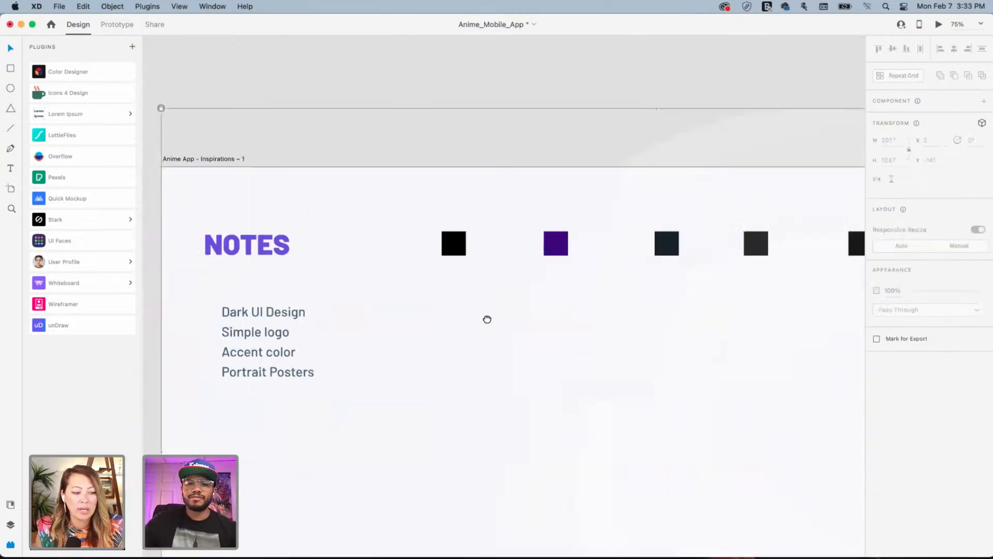
drag(736, 219, 471, 326)
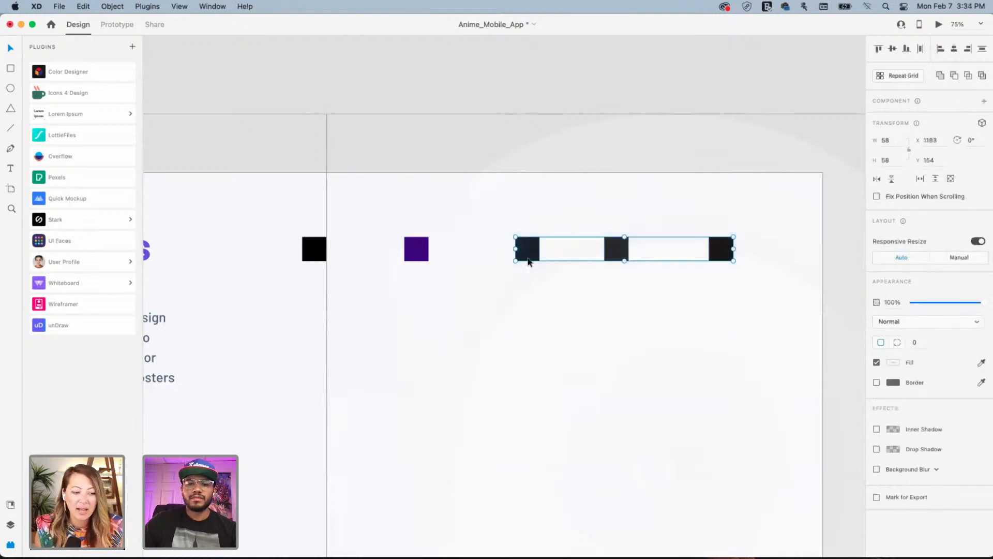
drag(529, 255, 316, 297)
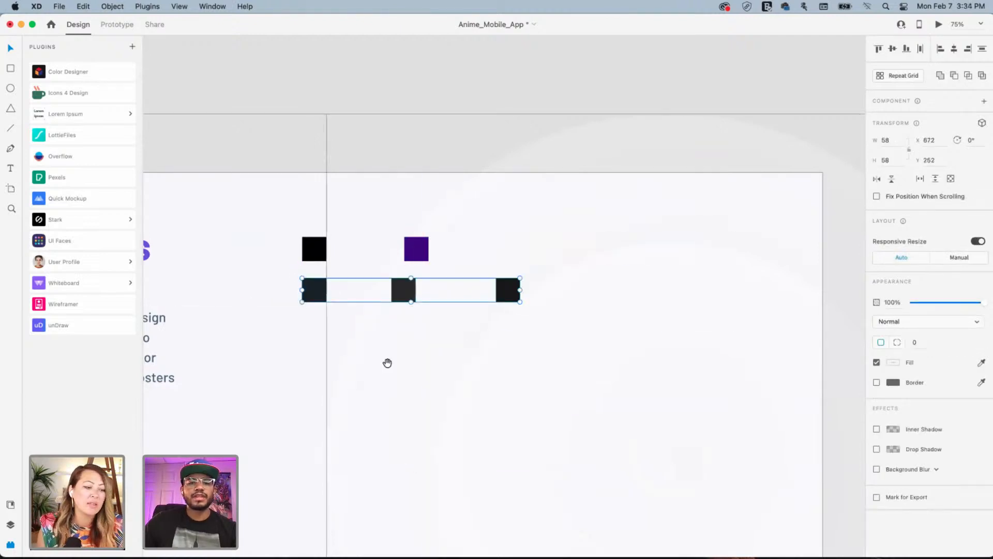
scroll(636, 303, left, 10)
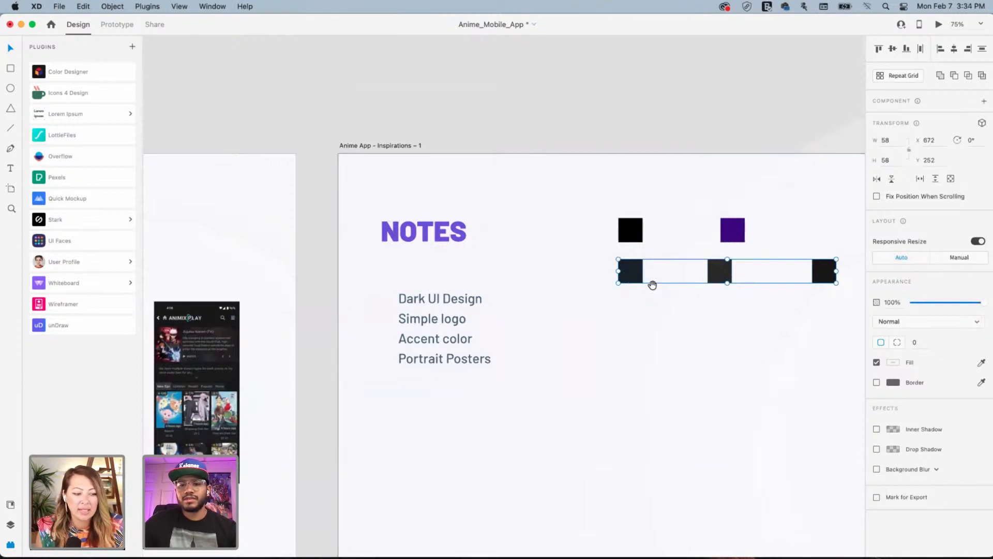
drag(653, 285, 611, 268)
drag(274, 313, 878, 276)
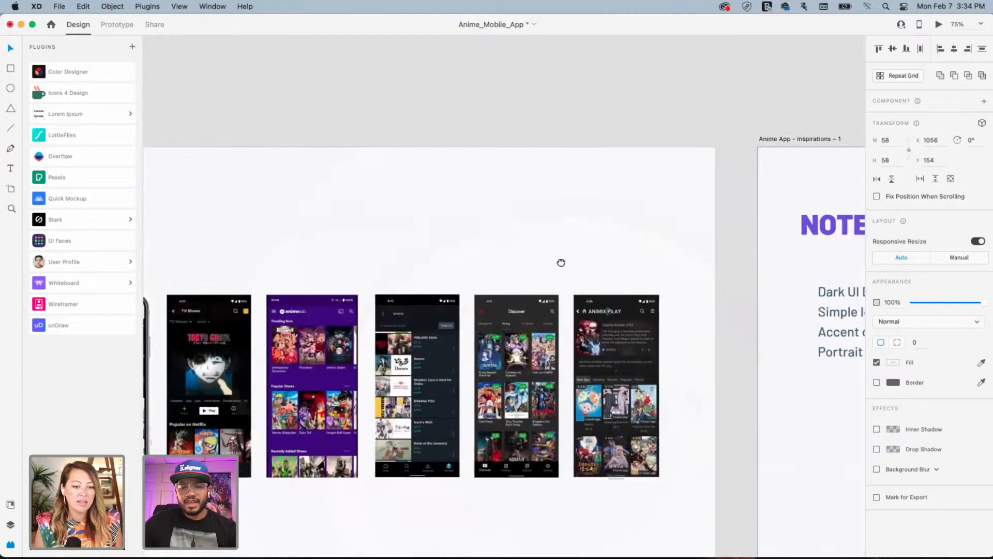
scroll(561, 263, left, 5)
scroll(584, 262, left, 3)
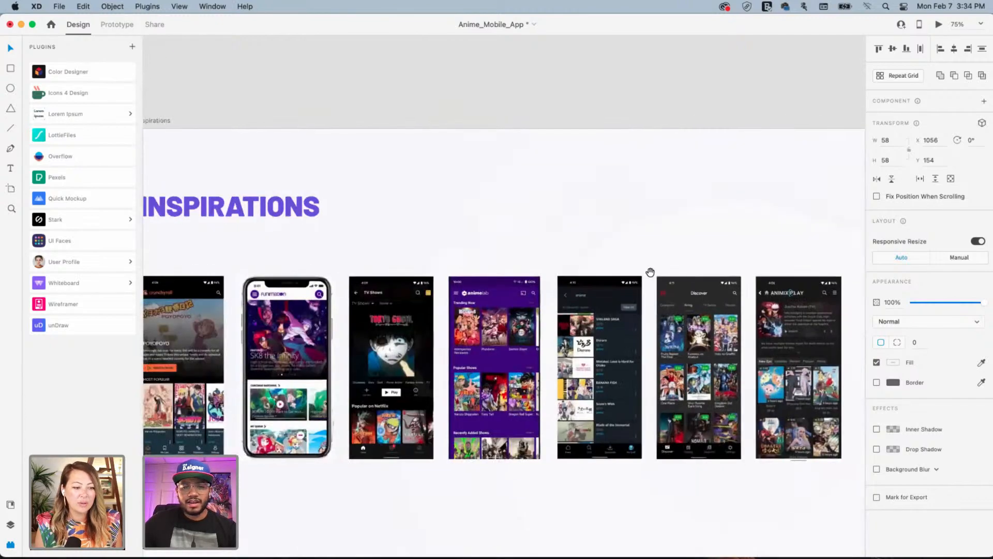
drag(374, 288, 527, 292)
key(super+plus)
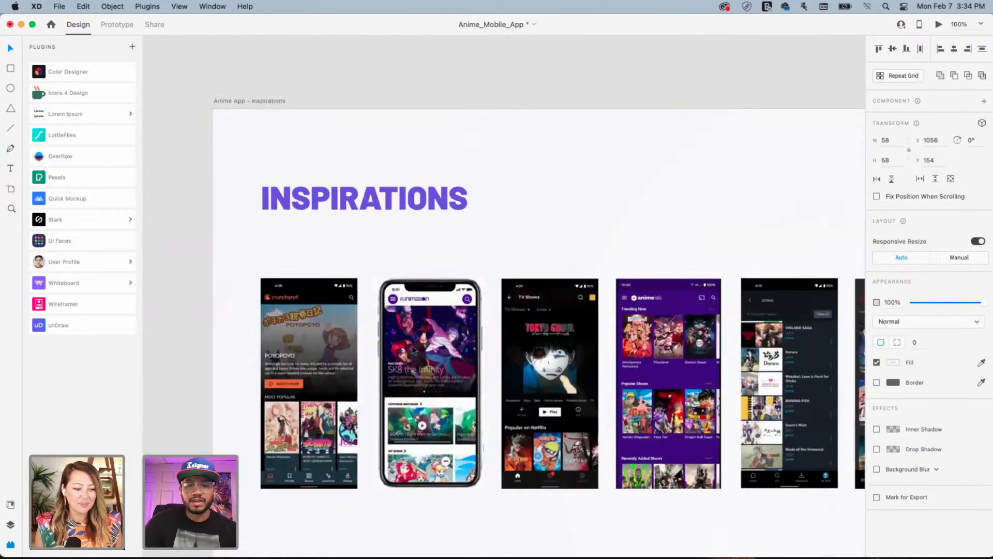
key(super+plus)
key(super+plus)
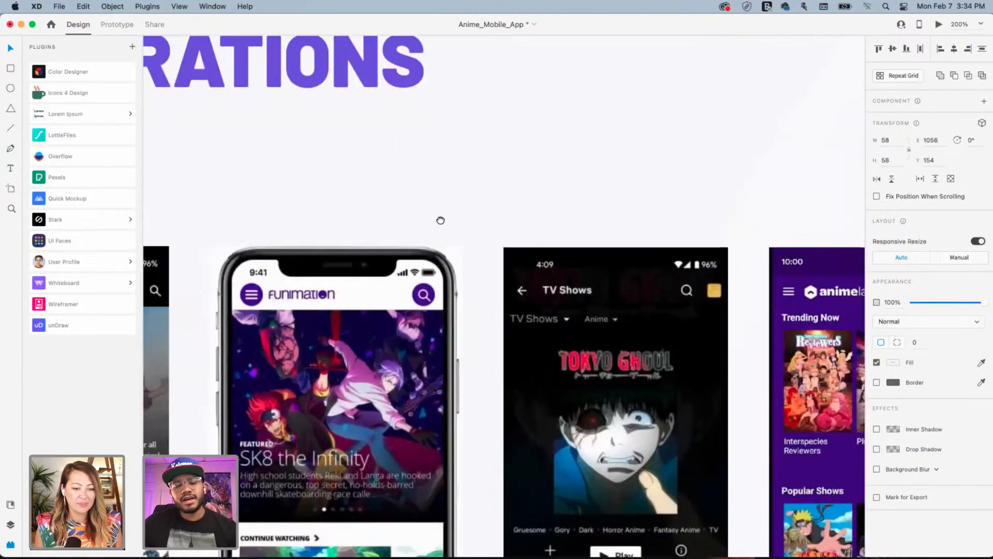
scroll(440, 221, down, 5)
scroll(441, 220, left, 3)
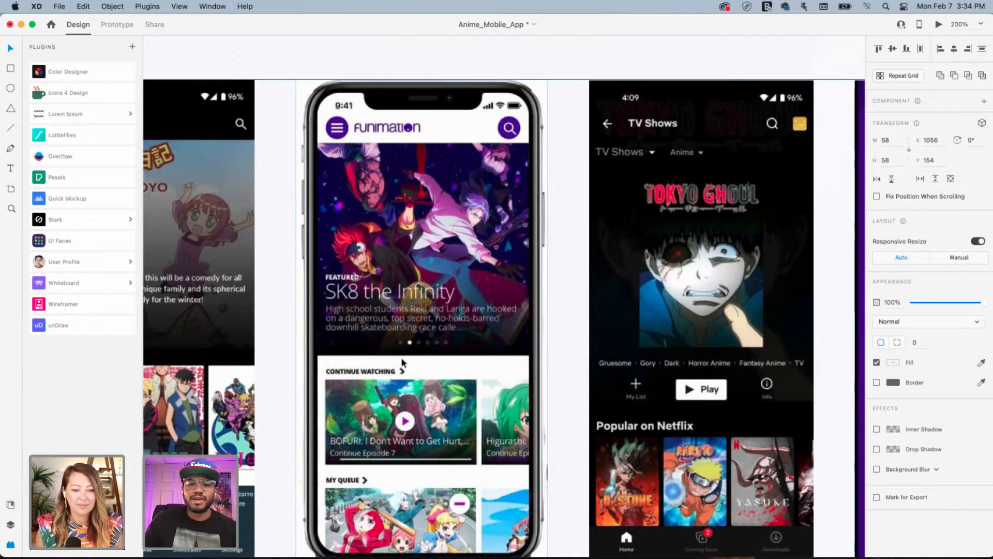
click(579, 322)
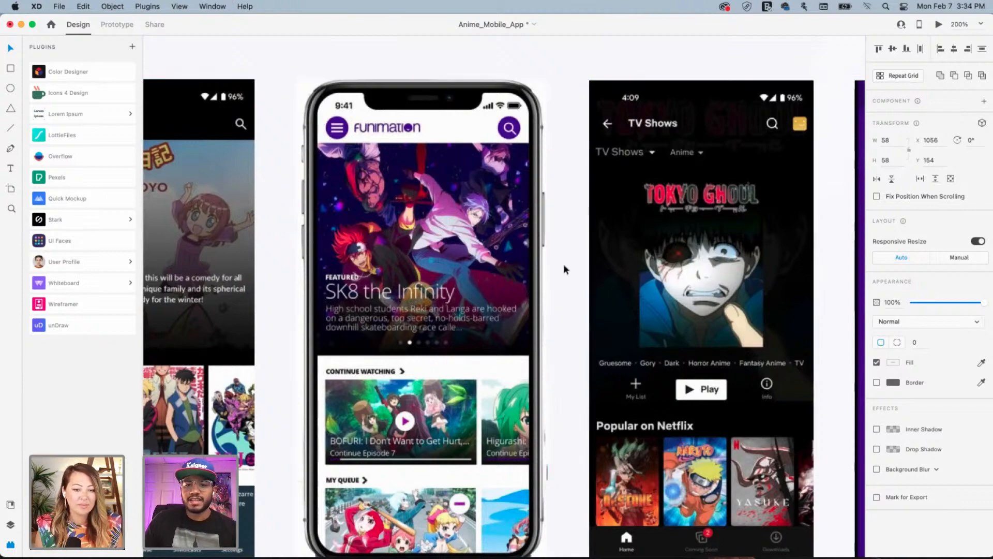
drag(432, 274, 357, 309)
mouse_move(619, 312)
mouse_down()
mouse_move(380, 290)
mouse_move(421, 317)
mouse_move(630, 302)
mouse_up()
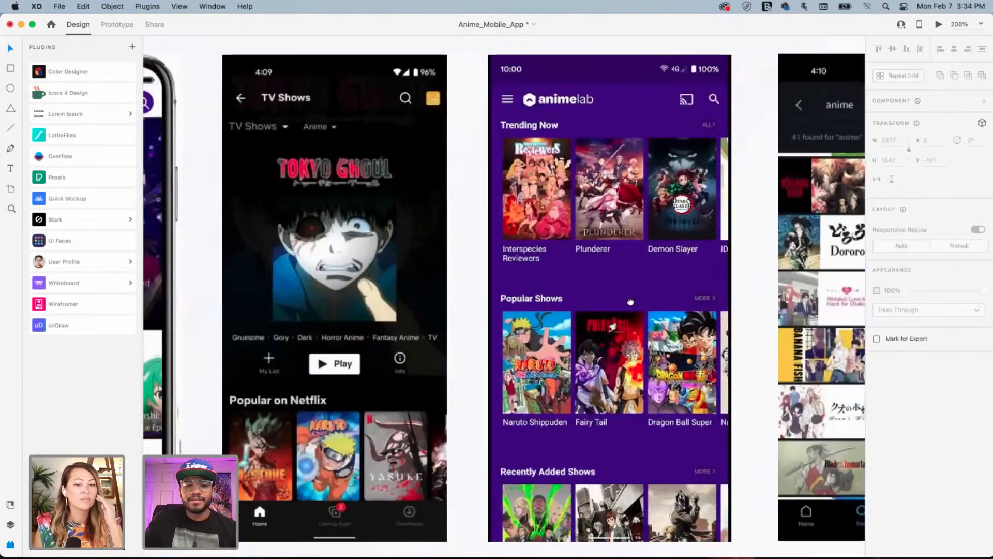
drag(456, 327, 281, 353)
drag(641, 289, 339, 282)
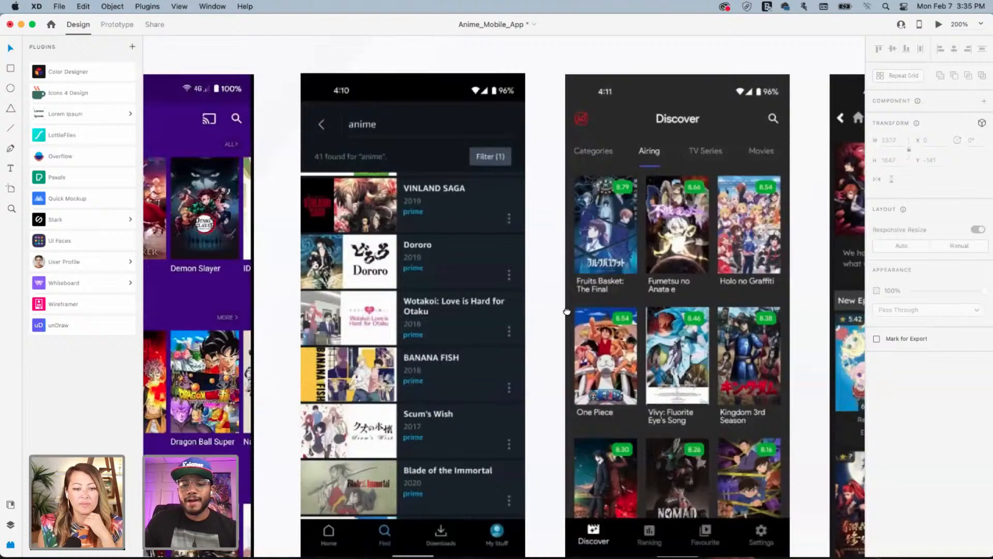
drag(567, 311, 323, 321)
drag(494, 305, 261, 312)
drag(399, 285, 467, 328)
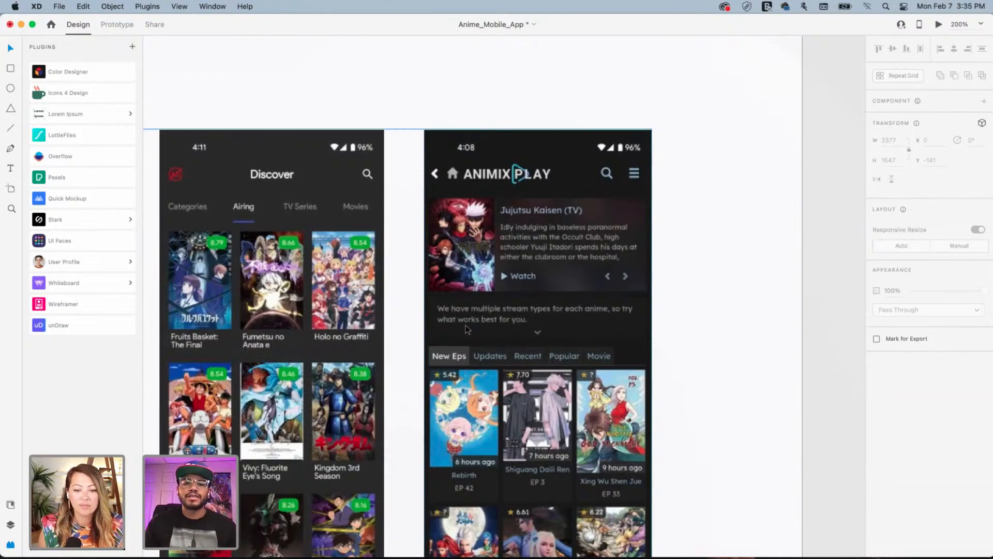
Add 'Accessibility' as a new line after 'Portrait Posters' in the notes text box
key(space)
drag(740, 318, 399, 322)
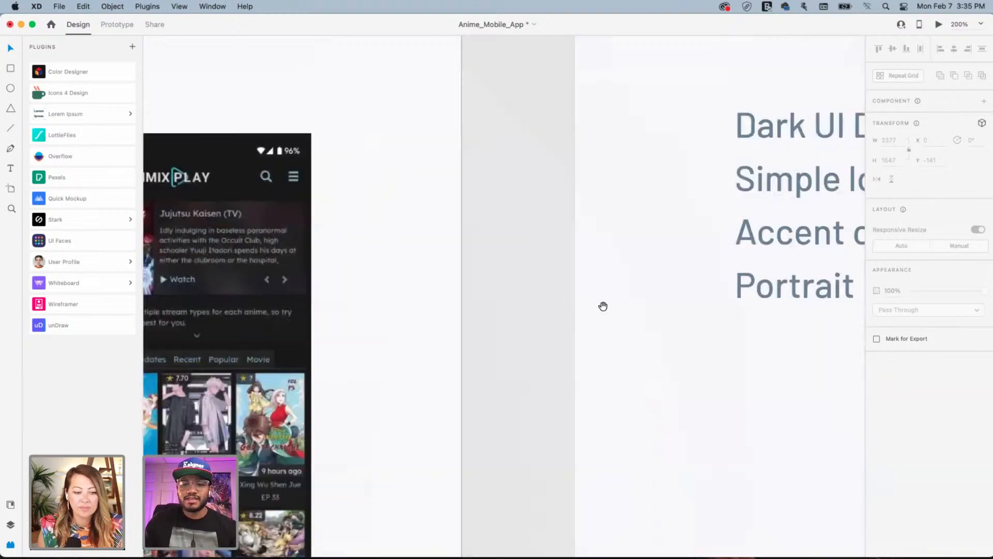
drag(604, 306, 328, 292)
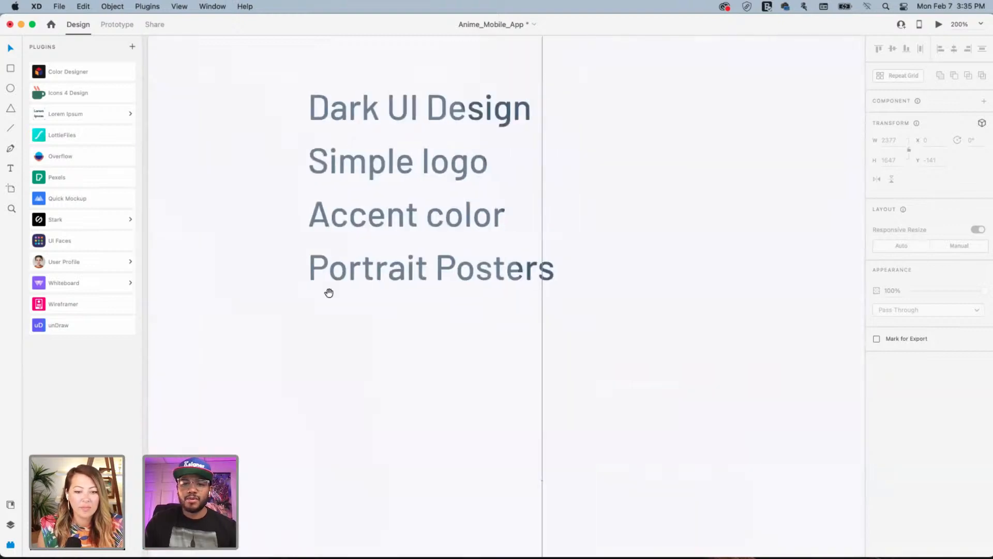
click(511, 270)
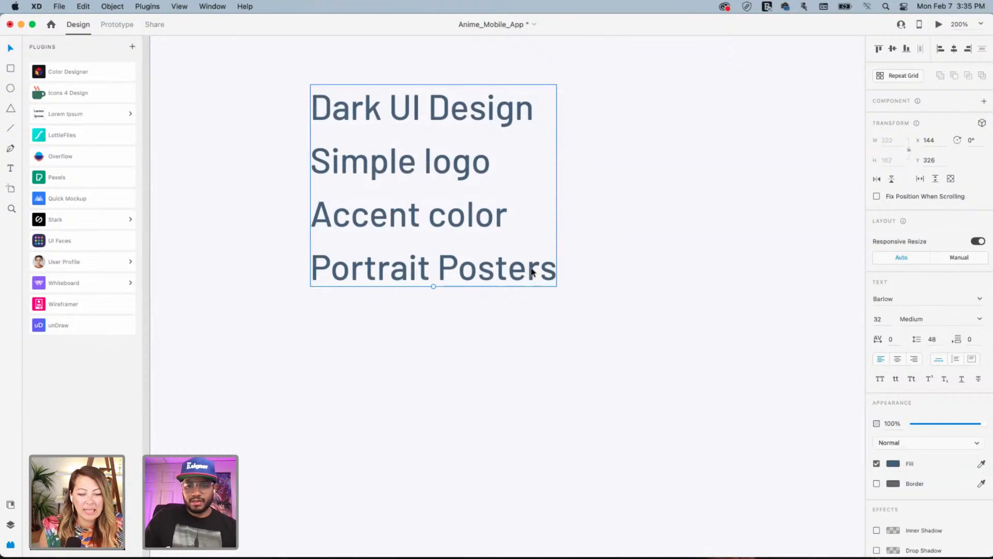
double_click(531, 272)
click(552, 270)
key(Return)
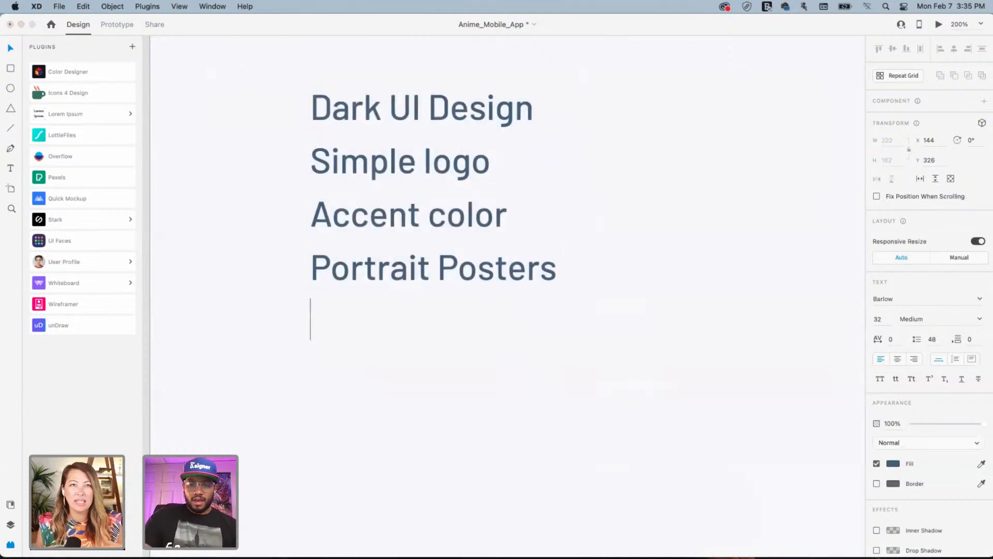
text(A)
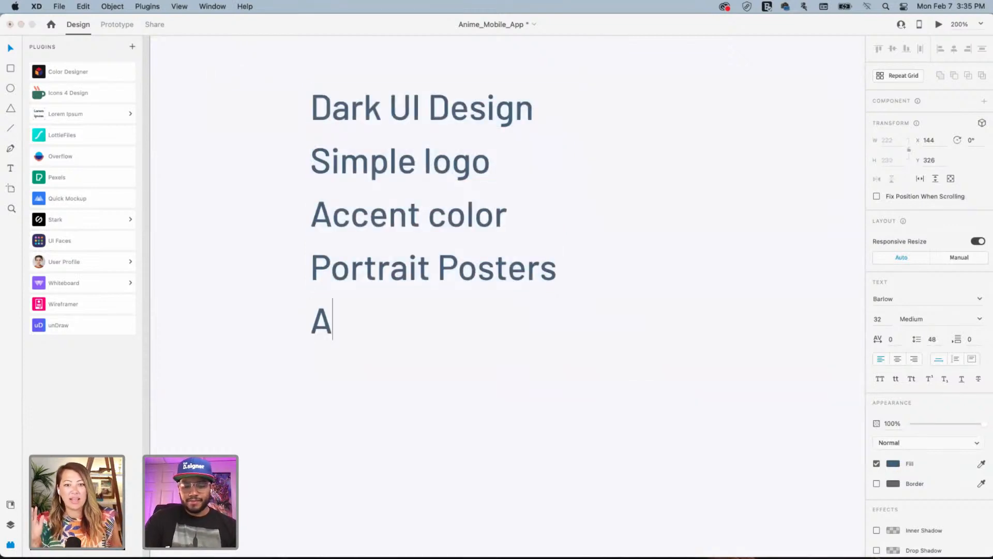
text(ccessi)
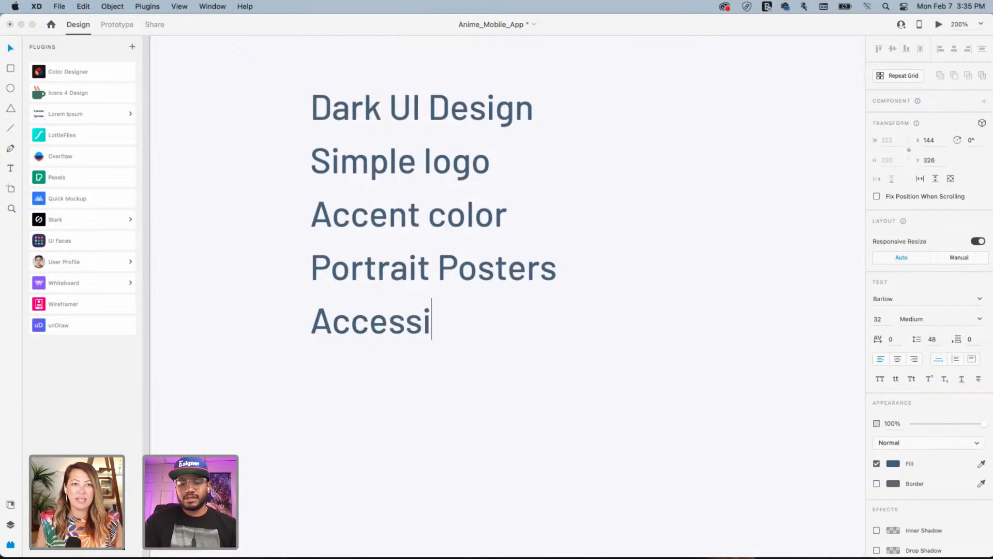
text(bility)
click(746, 288)
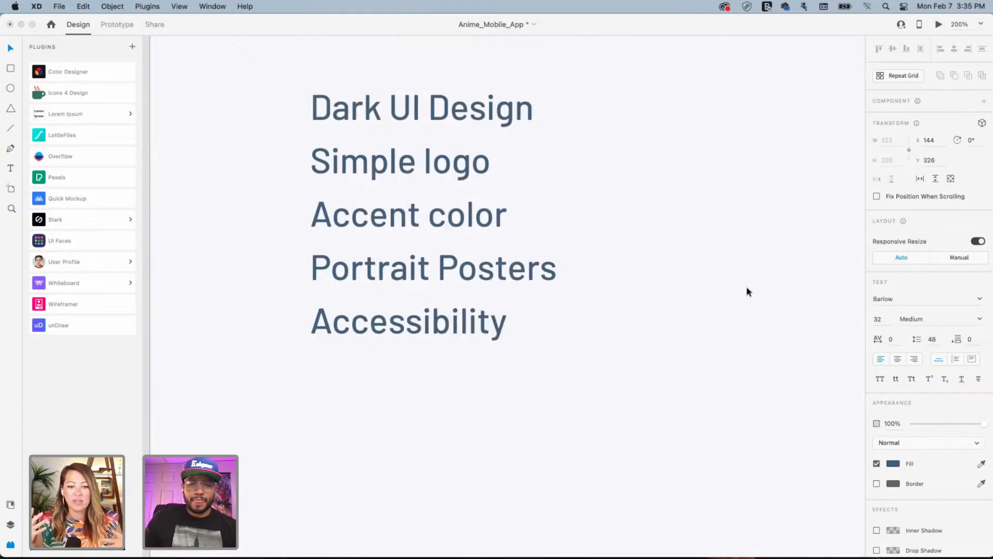
click(707, 338)
drag(316, 363, 599, 348)
drag(395, 352, 535, 358)
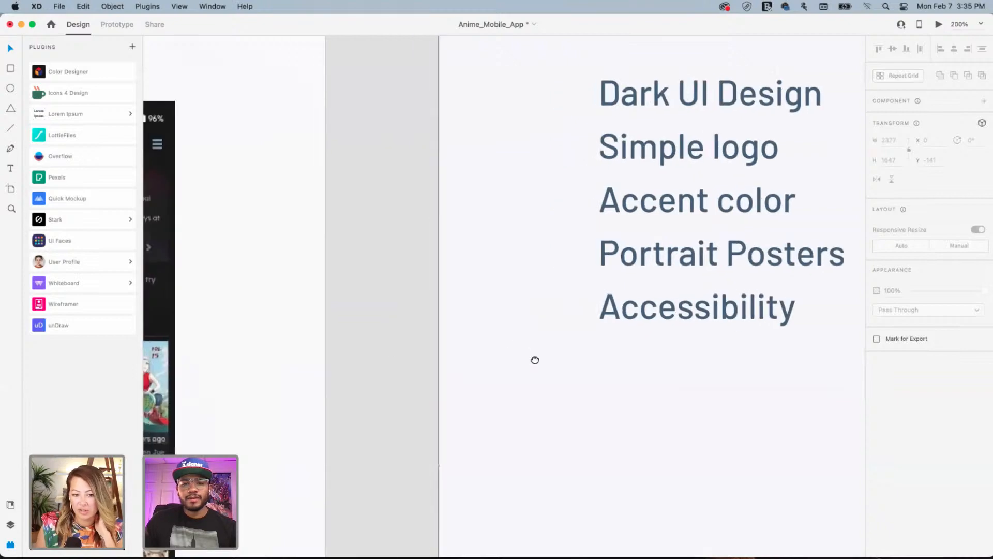
Zoom out and pan right past the Tokyo Ghoul screen to frame the full INSPIRATIONS board
key(super+minus)
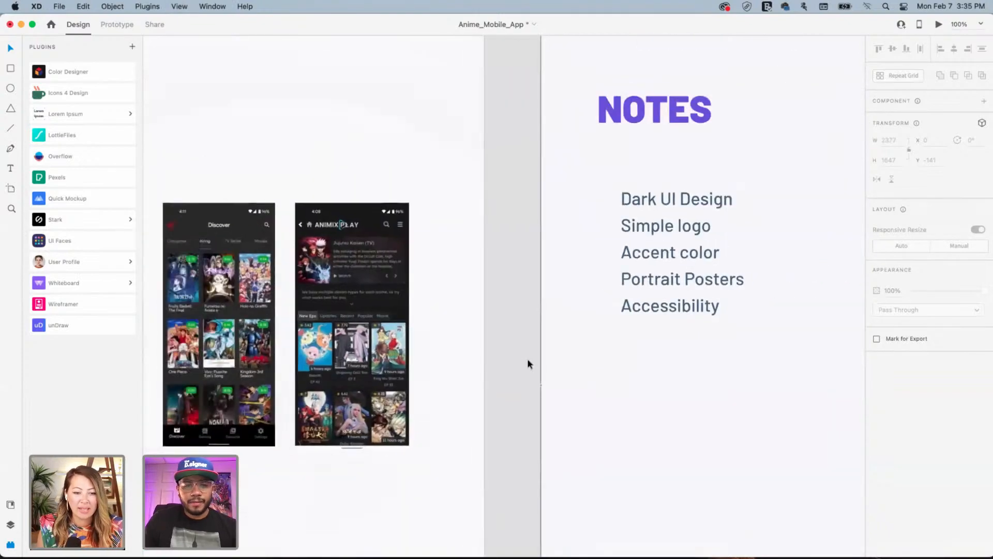
drag(272, 317, 440, 316)
drag(323, 311, 468, 310)
drag(562, 315, 473, 314)
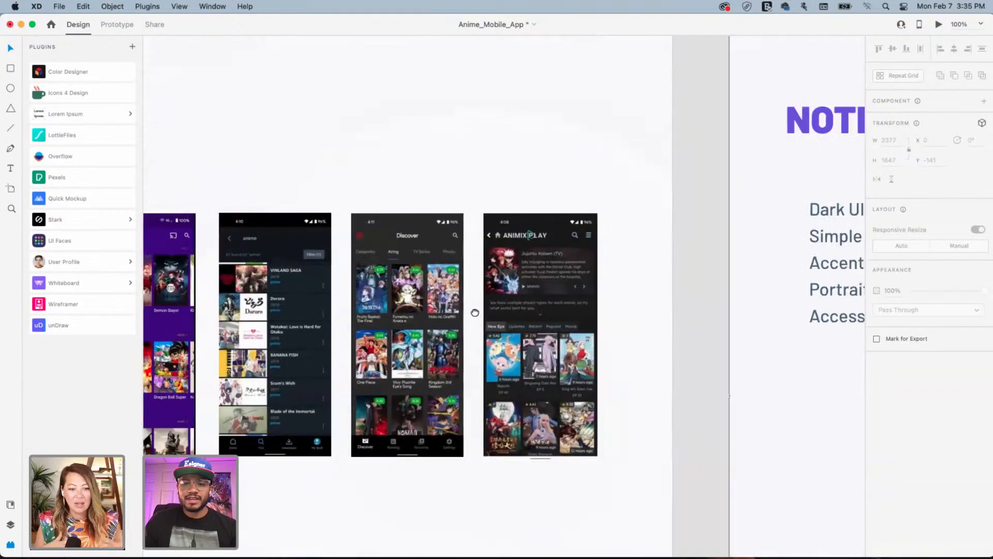
drag(344, 332, 468, 335)
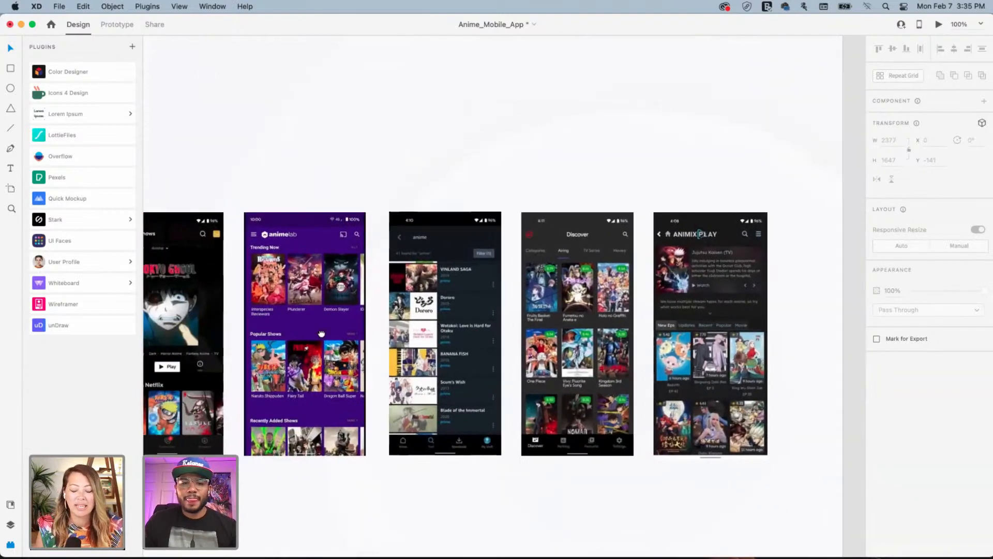
drag(321, 329, 526, 333)
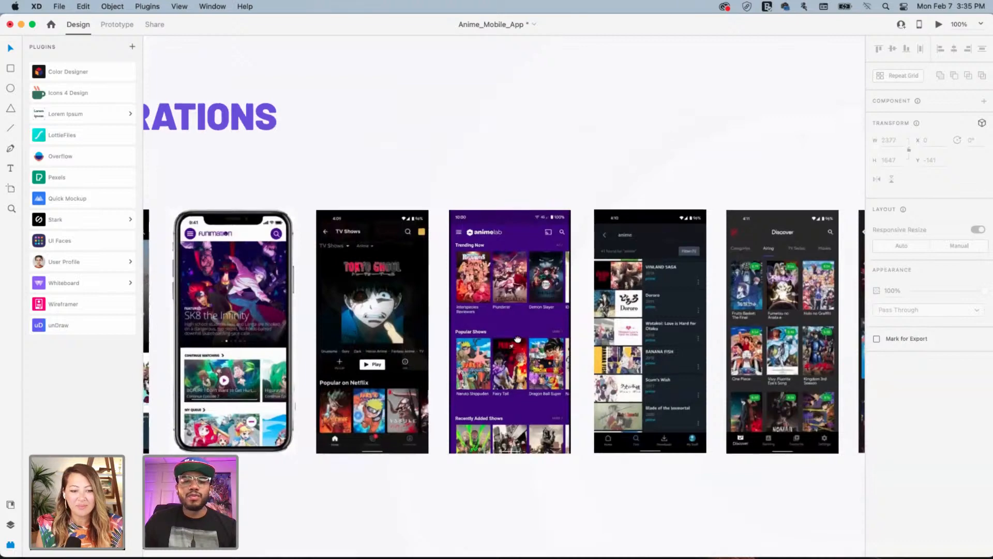
drag(235, 327, 375, 346)
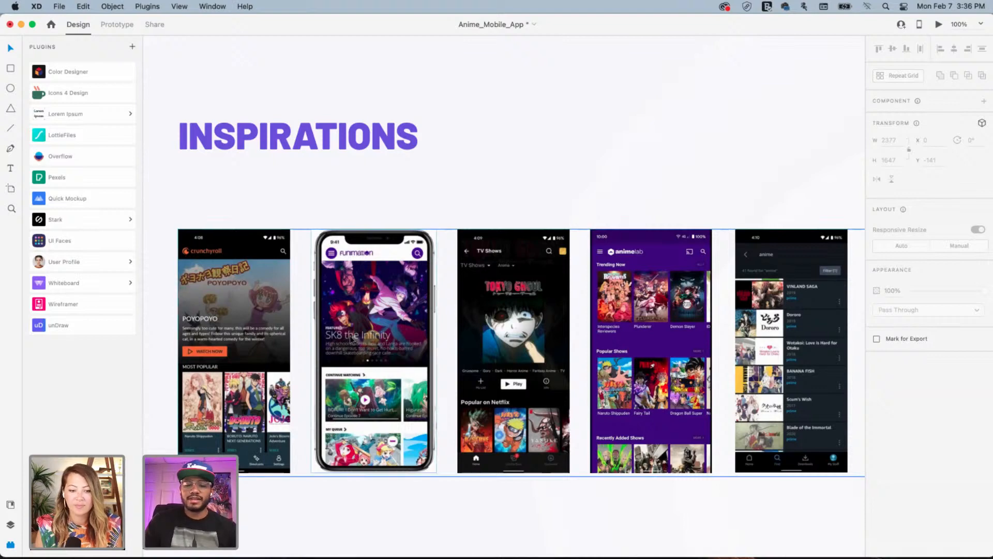
key(super+2)
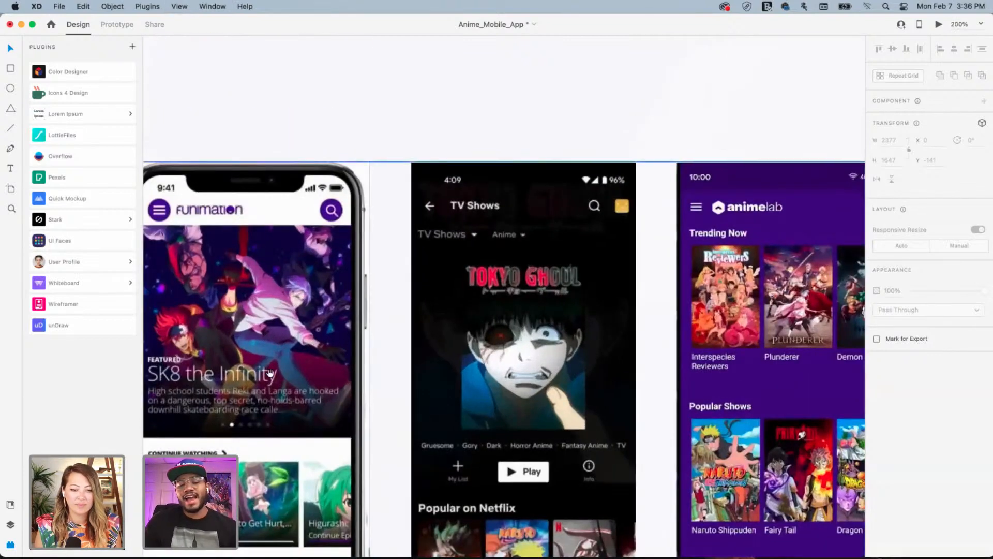
scroll(350, 340, left, 3)
scroll(362, 331, down, 3)
scroll(403, 305, up, 1)
scroll(403, 305, right, 1)
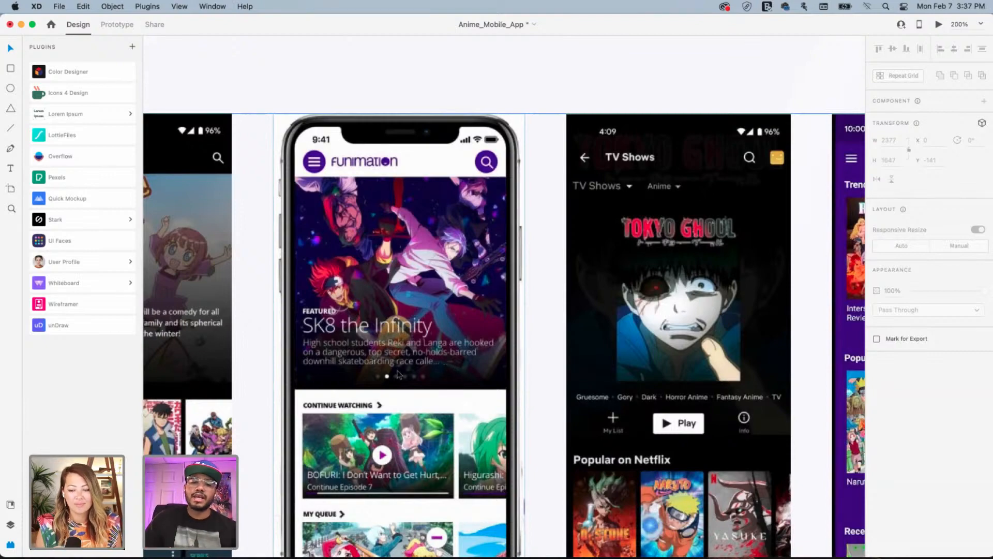
scroll(485, 269, down, 3)
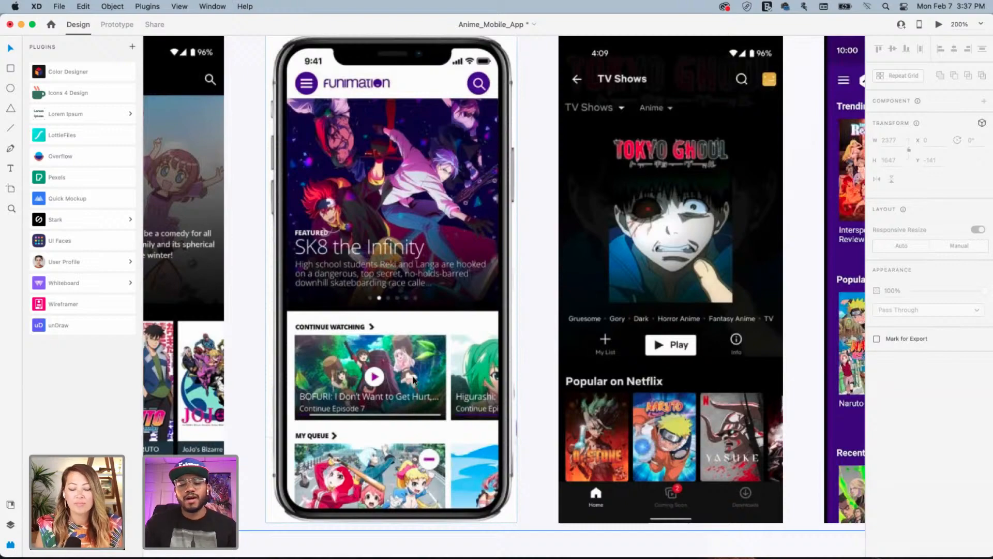
key(super+1)
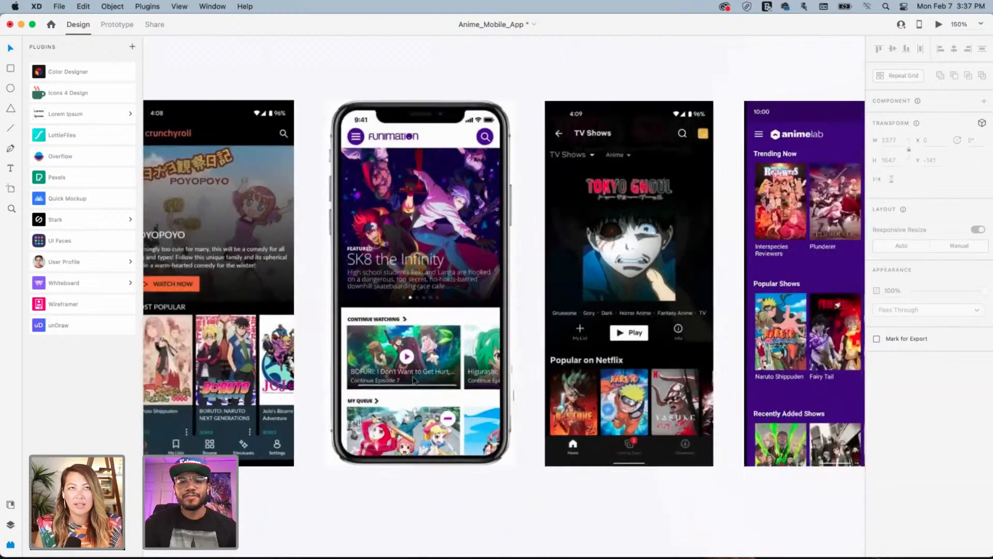
Add 'Simple Layout' as a new line after 'Accessibility' in the NOTES list
scroll(595, 314, right, 10)
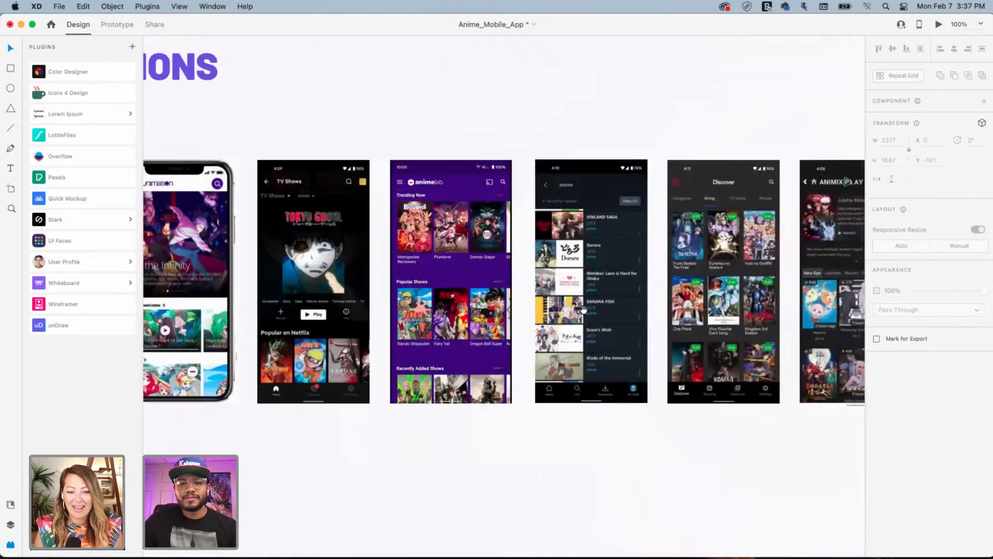
scroll(618, 311, right, 5)
scroll(477, 308, left, 3)
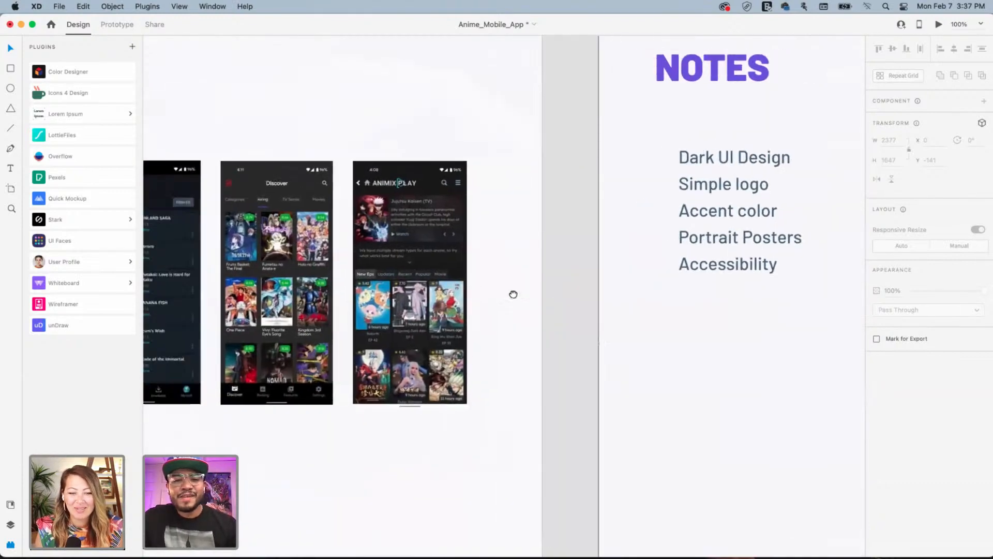
scroll(491, 288, right, 2)
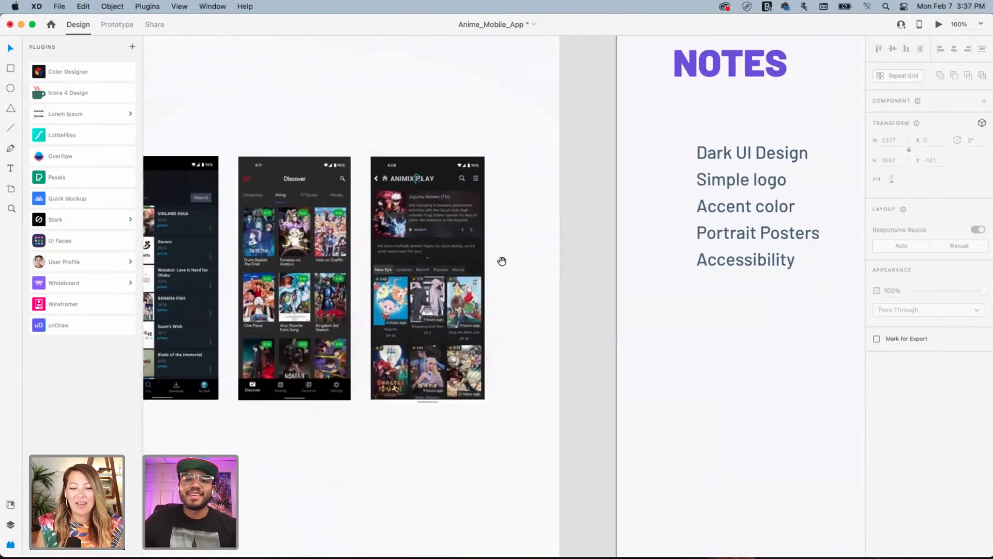
scroll(504, 266, up, 1)
scroll(507, 270, down, 1)
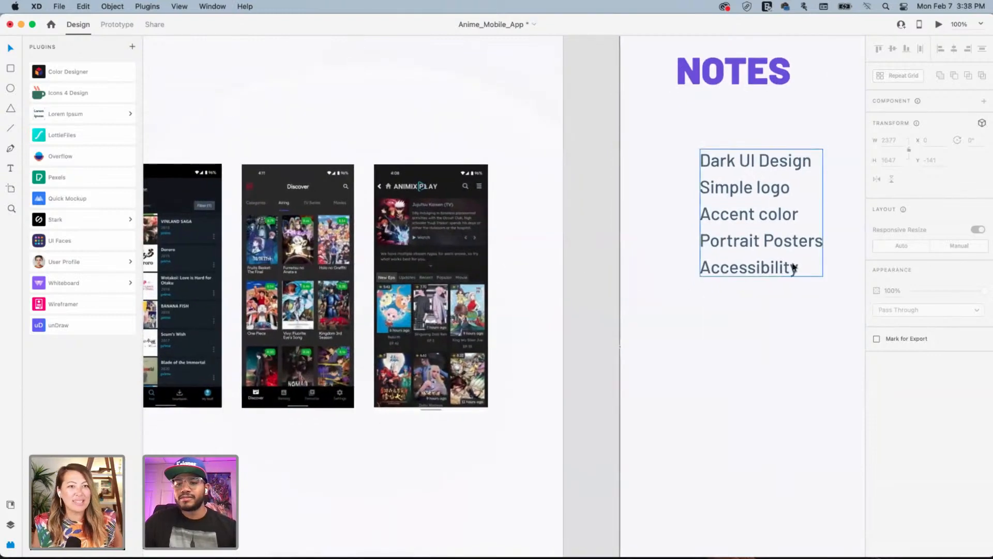
double_click(806, 269)
click(806, 269)
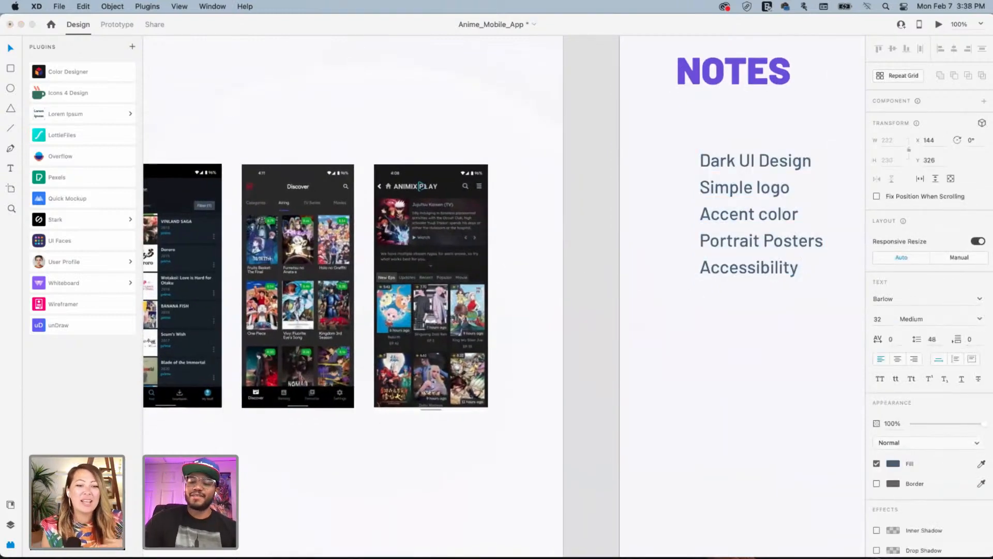
key(Return)
text(Simple)
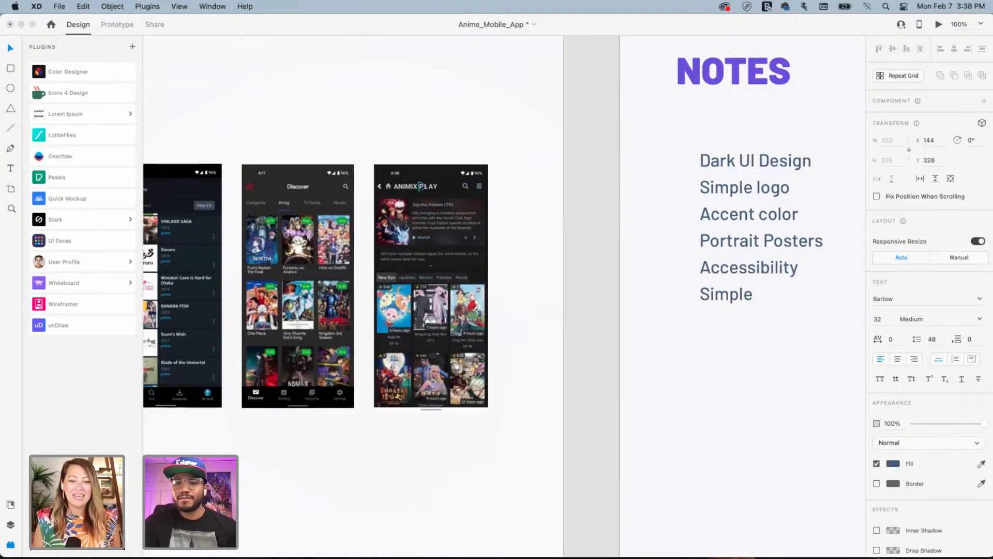
text( Layou)
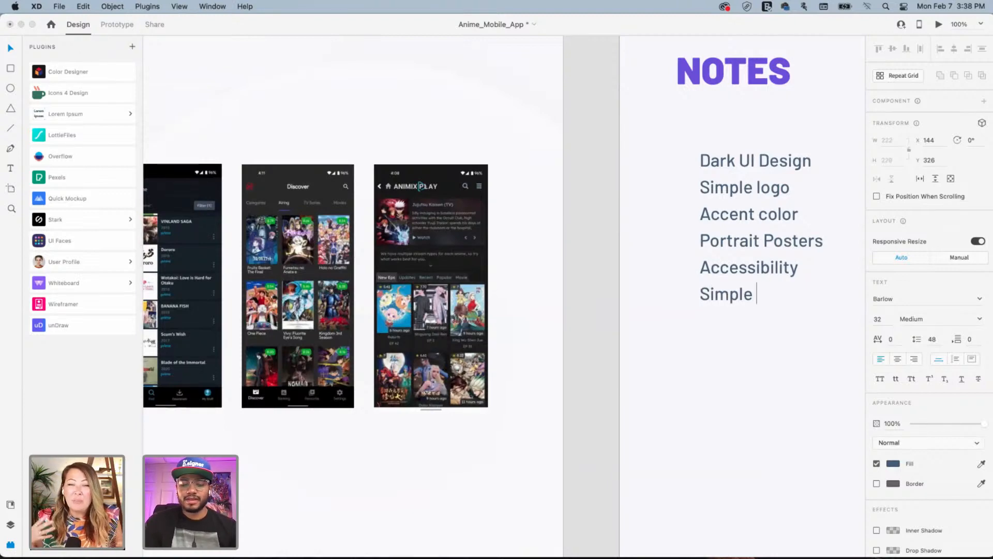
text(t)
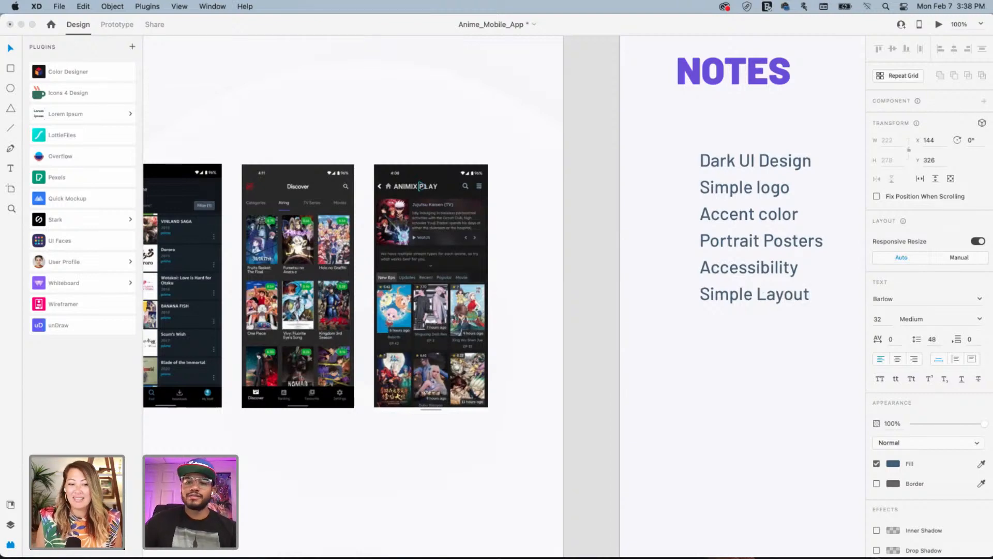
key(Escape)
Increase the notes list's line spacing from 48 to 56
drag(800, 256, 549, 242)
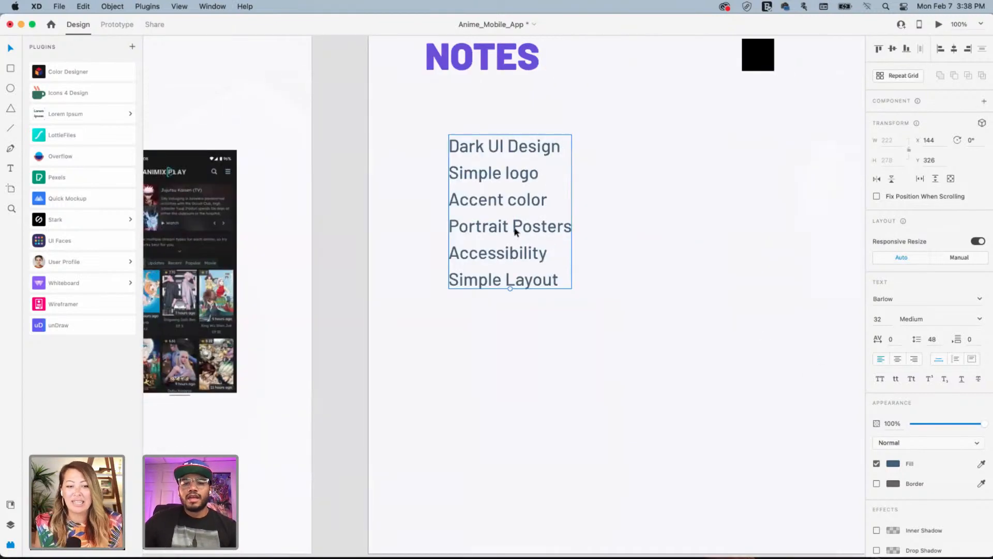
click(940, 338)
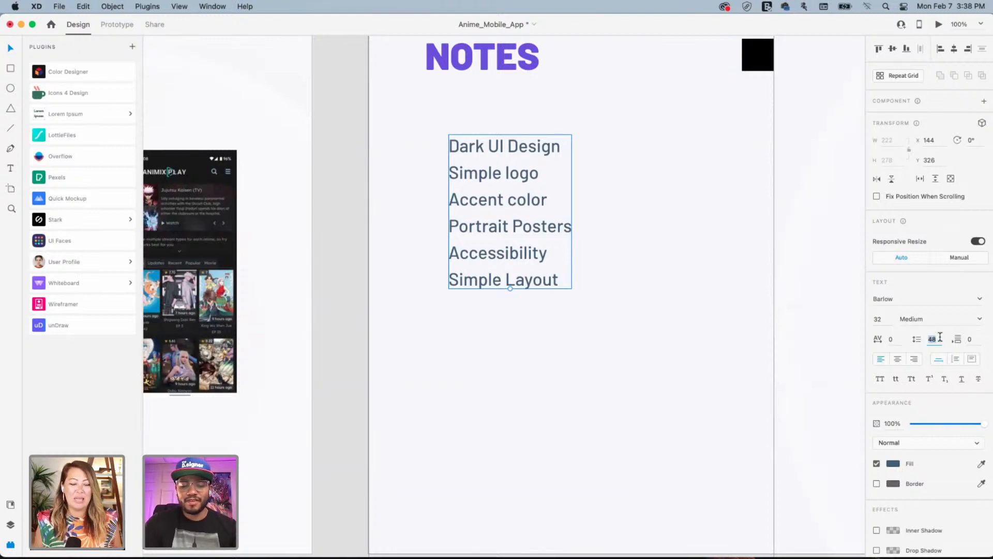
text(56)
key(Return)
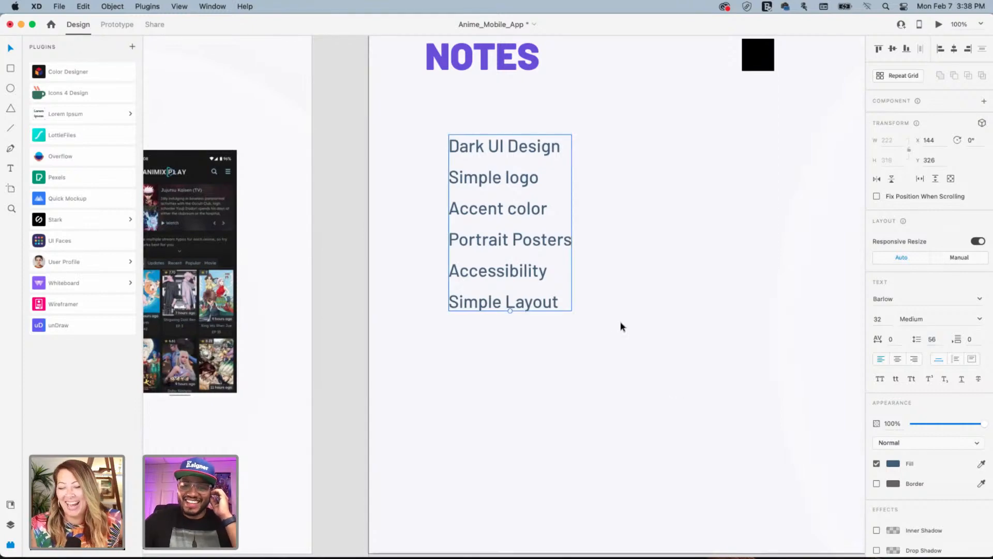
click(593, 335)
scroll(569, 321, left, 10)
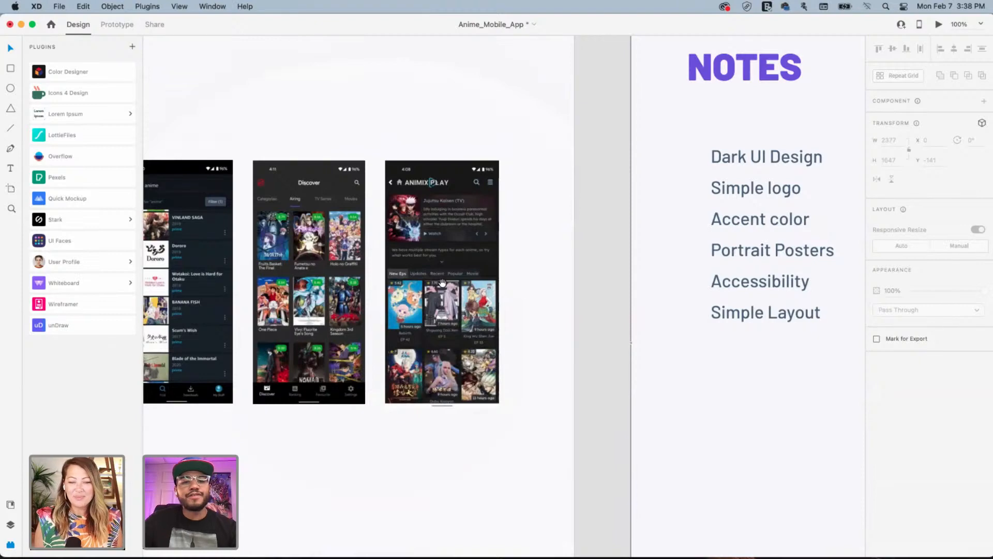
Pan past the NOTES board's six-item checklist to reveal the five black, purple and grey swatches
drag(442, 282, 568, 294)
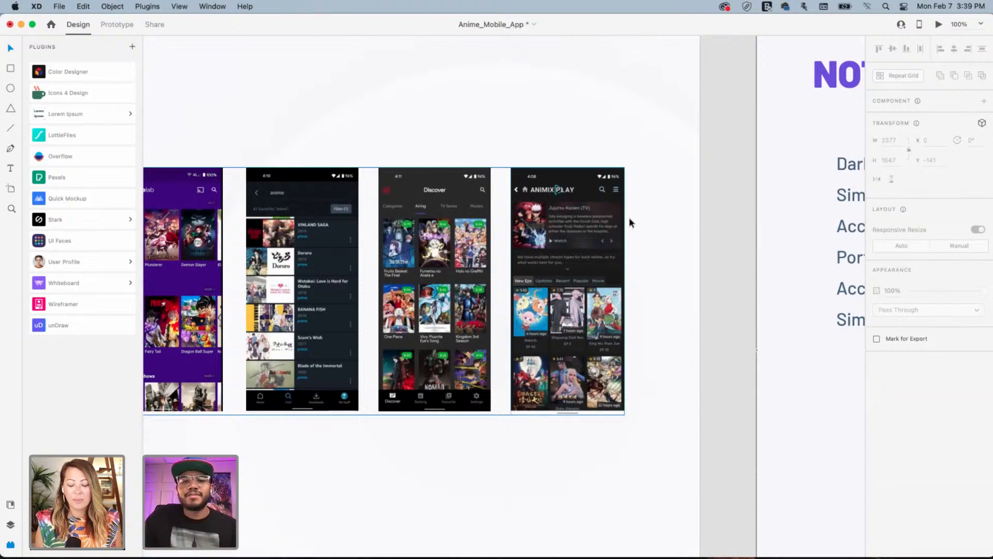
drag(708, 264, 411, 241)
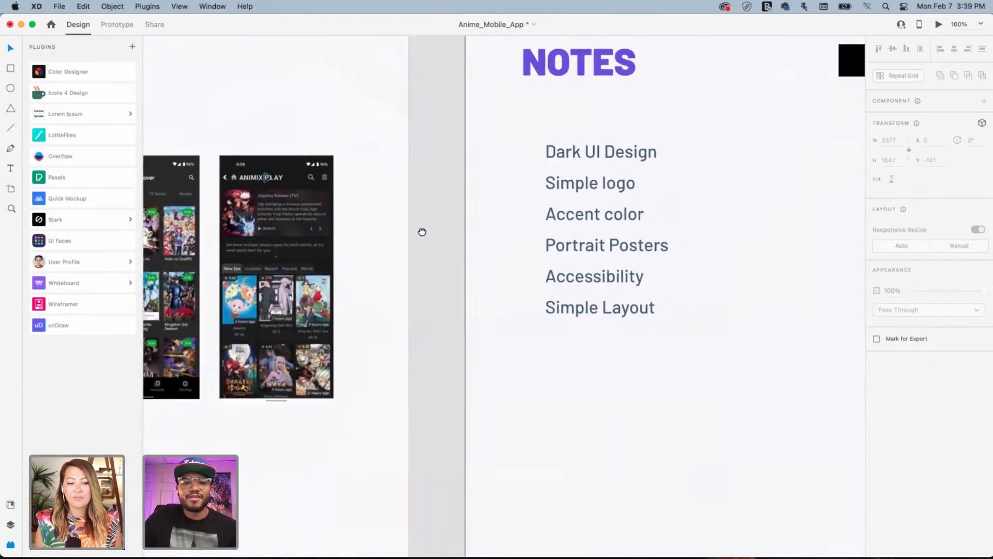
drag(630, 254, 468, 239)
drag(756, 181, 643, 215)
drag(854, 188, 595, 253)
scroll(594, 253, right, 5)
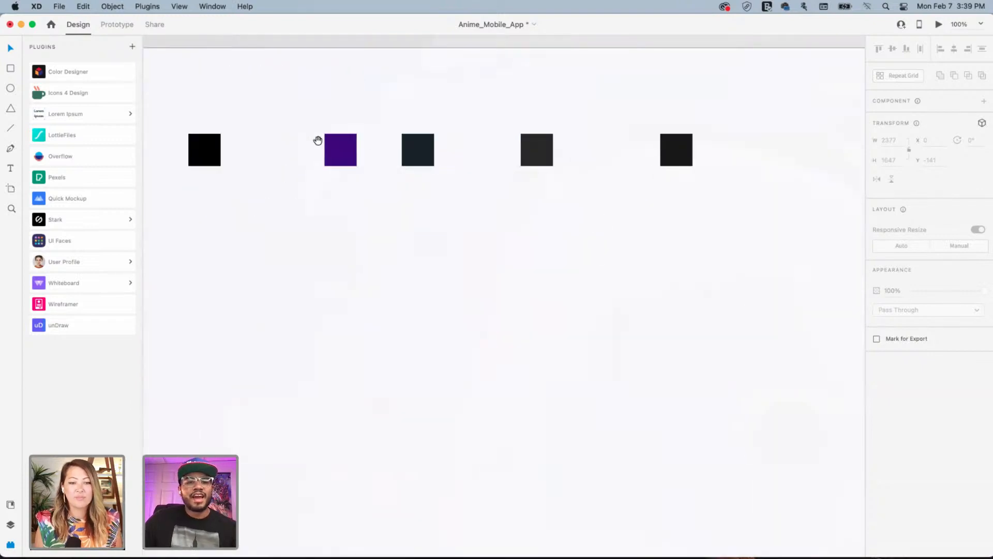
scroll(515, 238, left, 5)
drag(266, 108, 853, 202)
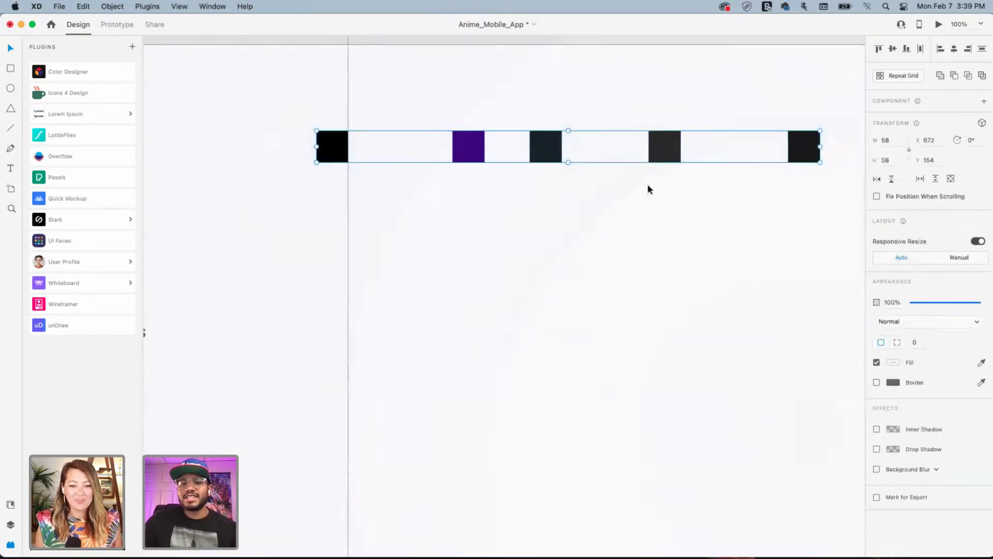
click(574, 174)
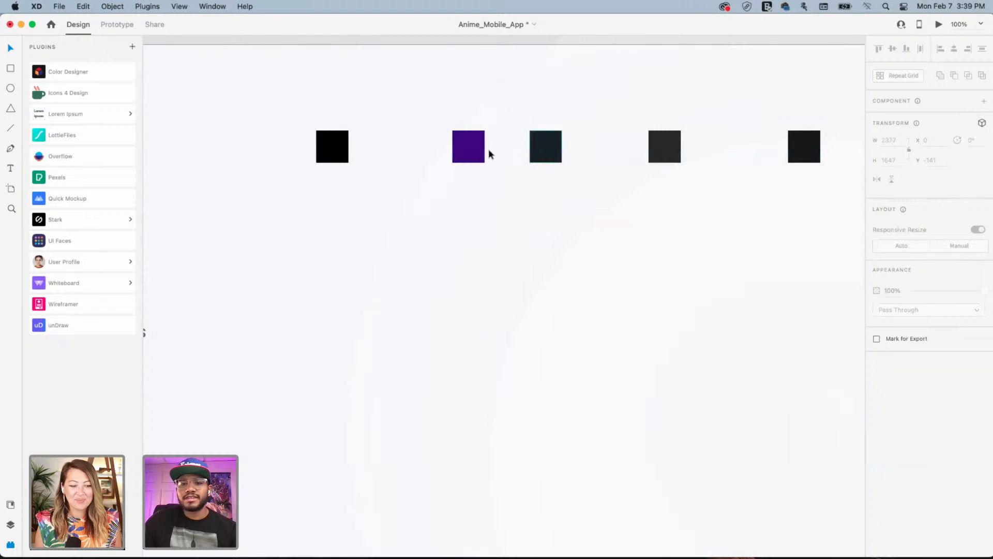
drag(428, 107, 697, 183)
drag(602, 149, 511, 149)
drag(807, 147, 501, 145)
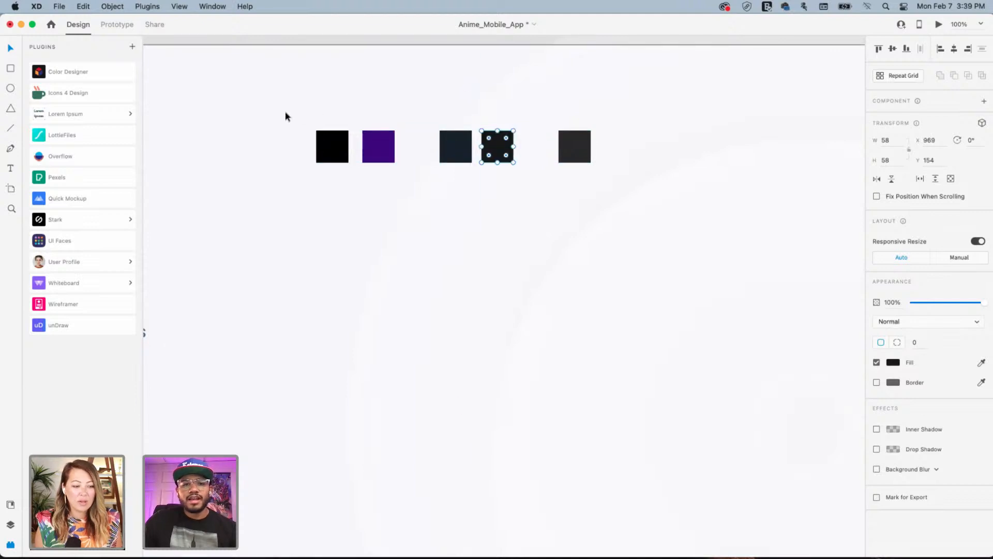
drag(286, 115, 645, 170)
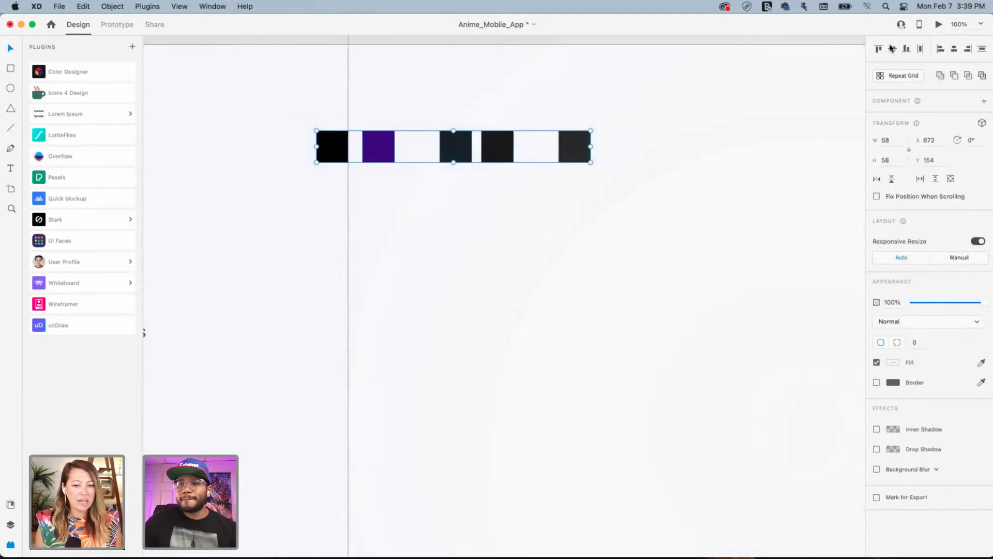
click(921, 50)
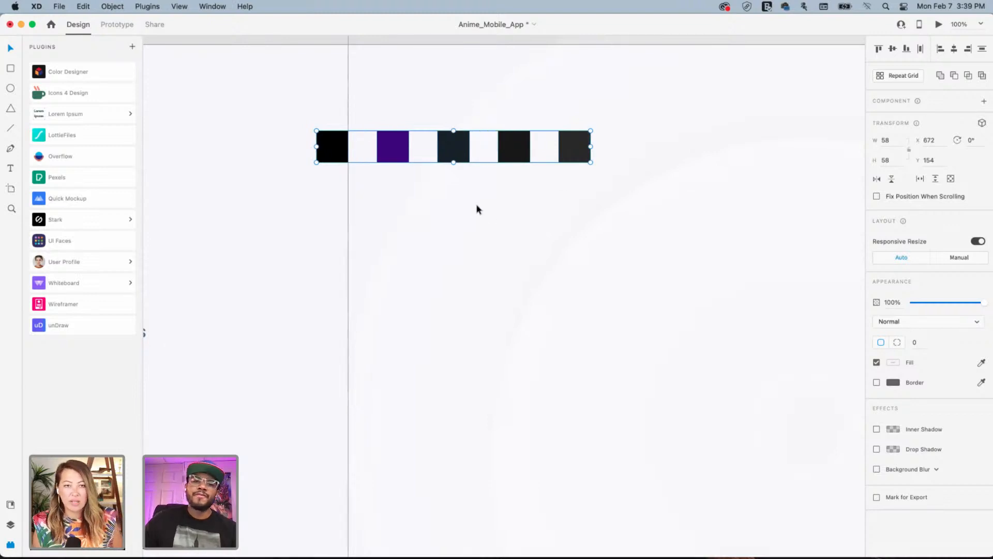
click(498, 209)
drag(384, 216, 592, 216)
drag(444, 227, 482, 229)
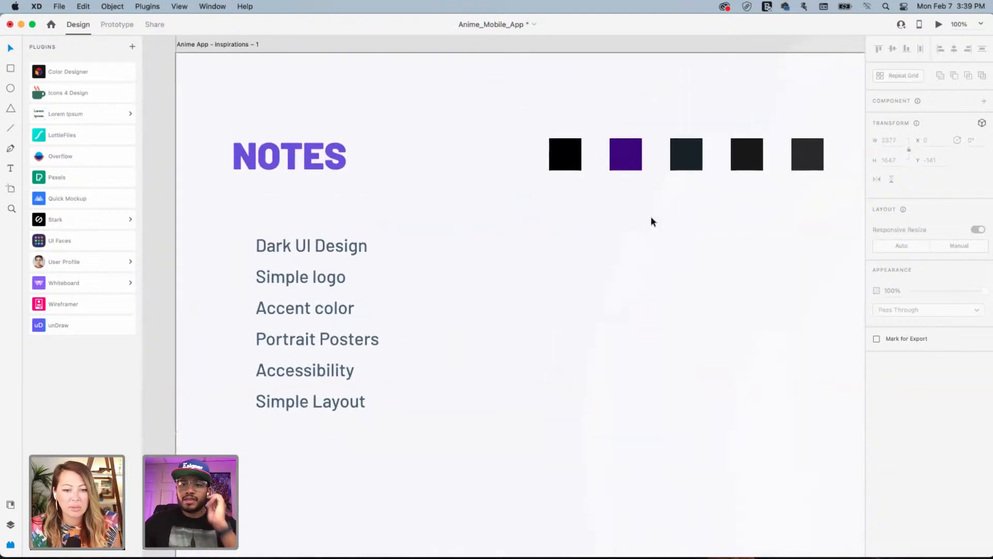
drag(745, 155, 661, 151)
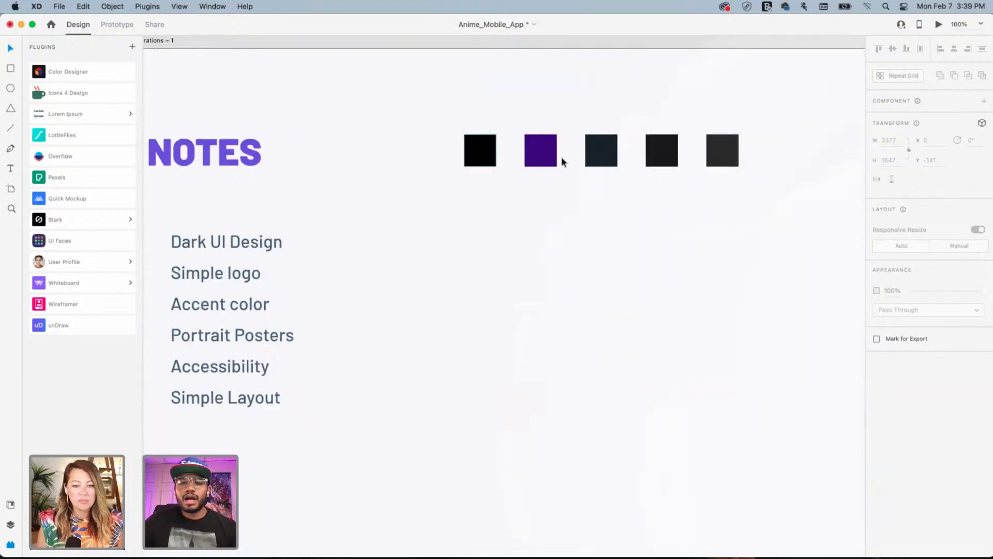
drag(440, 111, 822, 208)
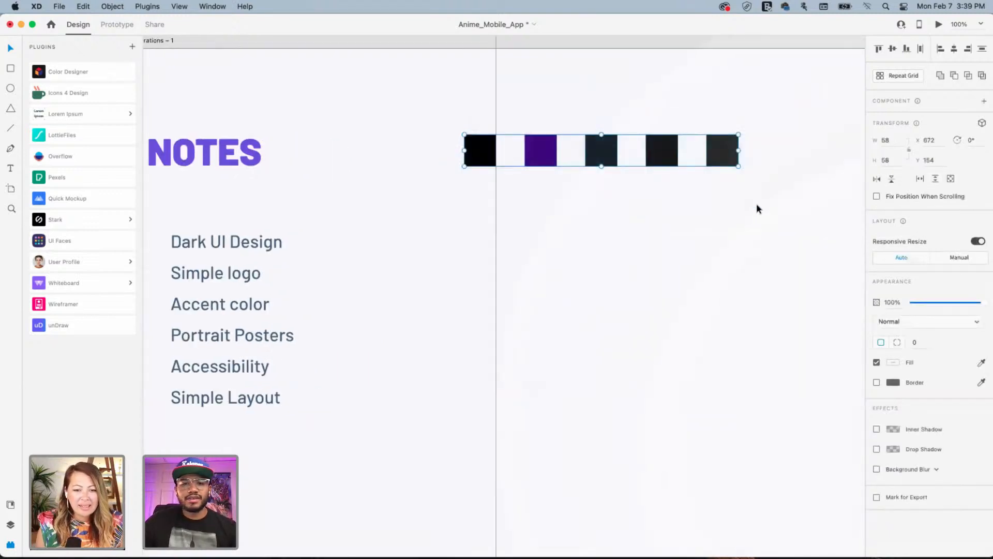
click(755, 209)
click(478, 161)
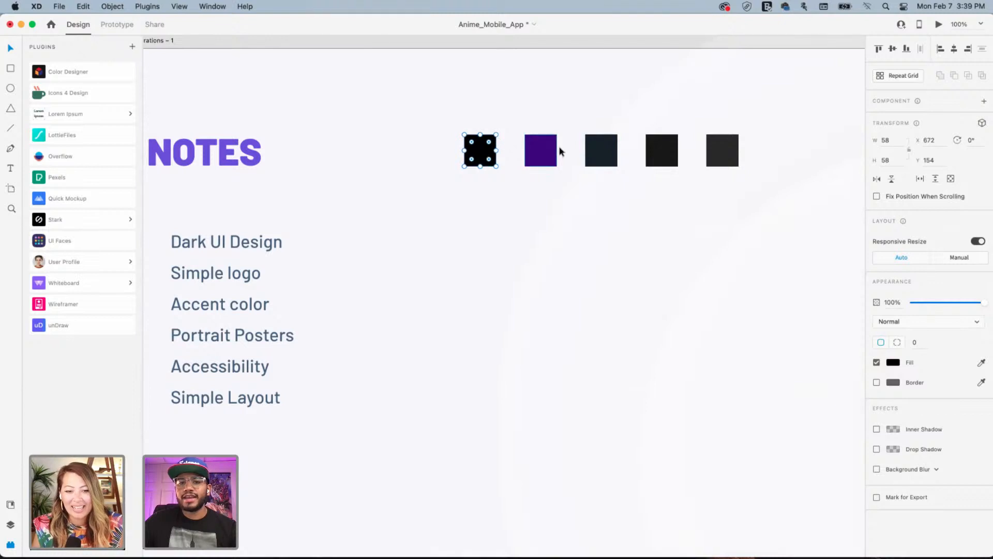
drag(534, 150, 476, 150)
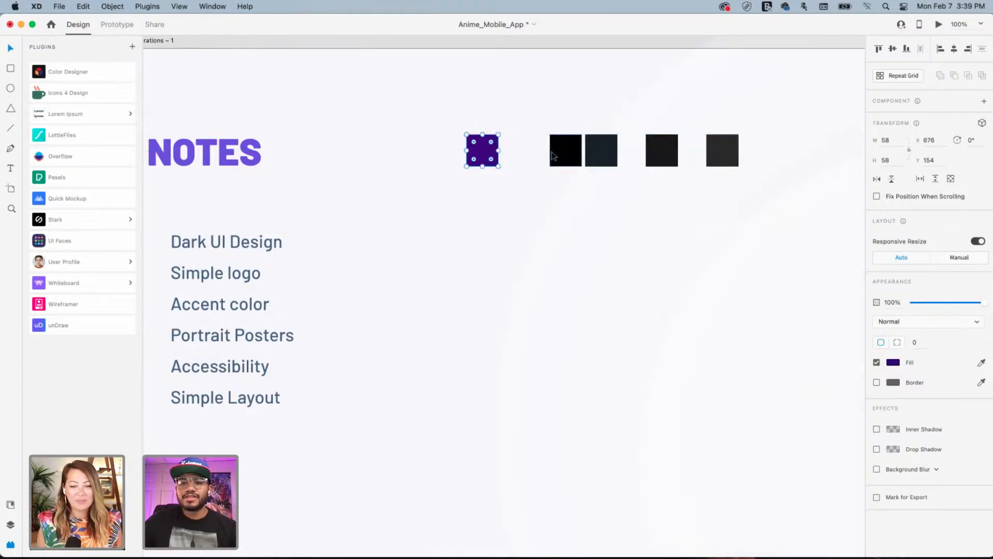
drag(559, 155, 536, 156)
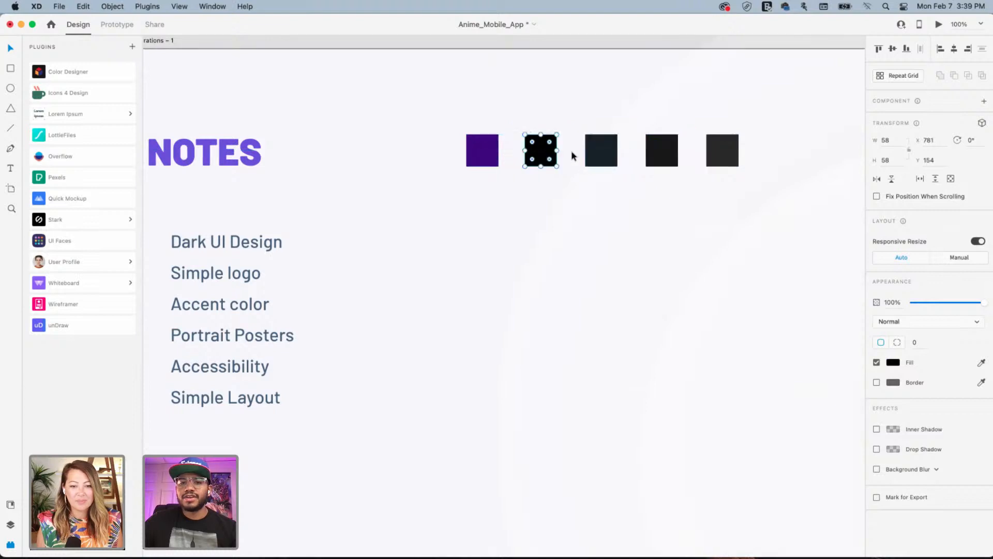
click(597, 151)
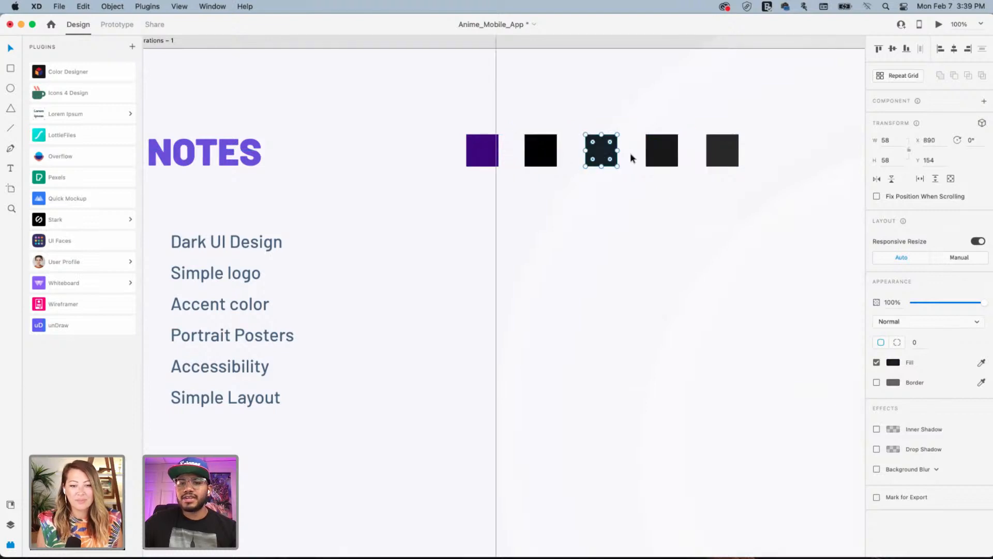
click(660, 156)
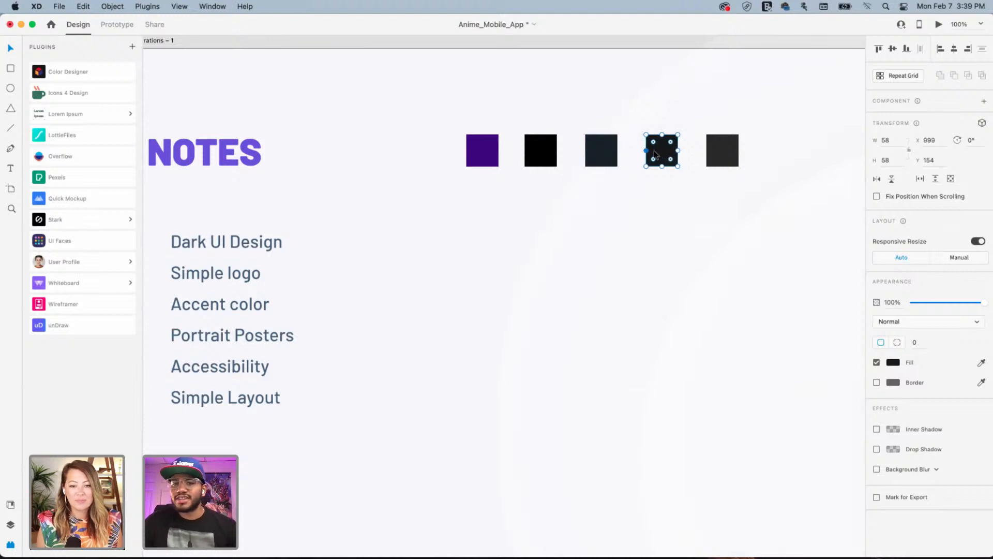
click(723, 152)
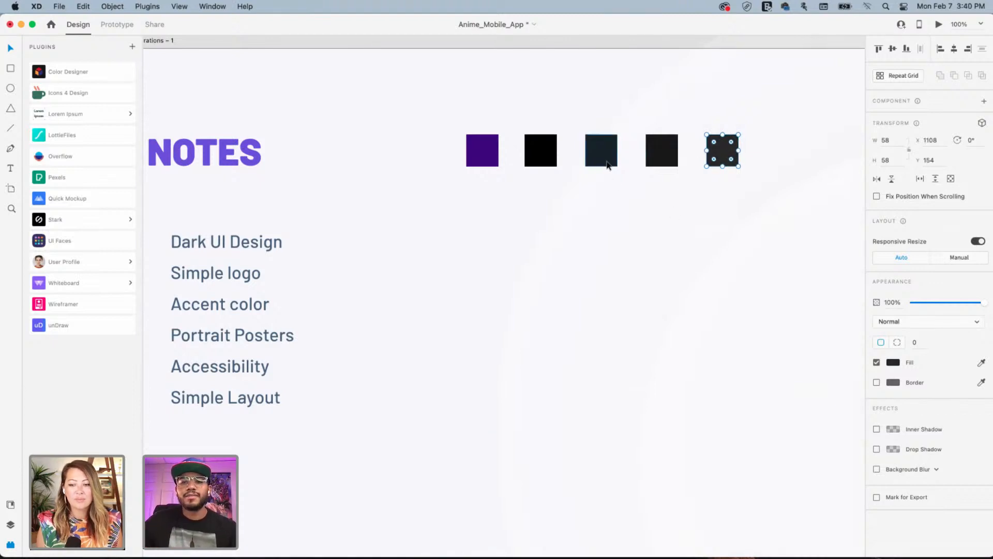
click(492, 188)
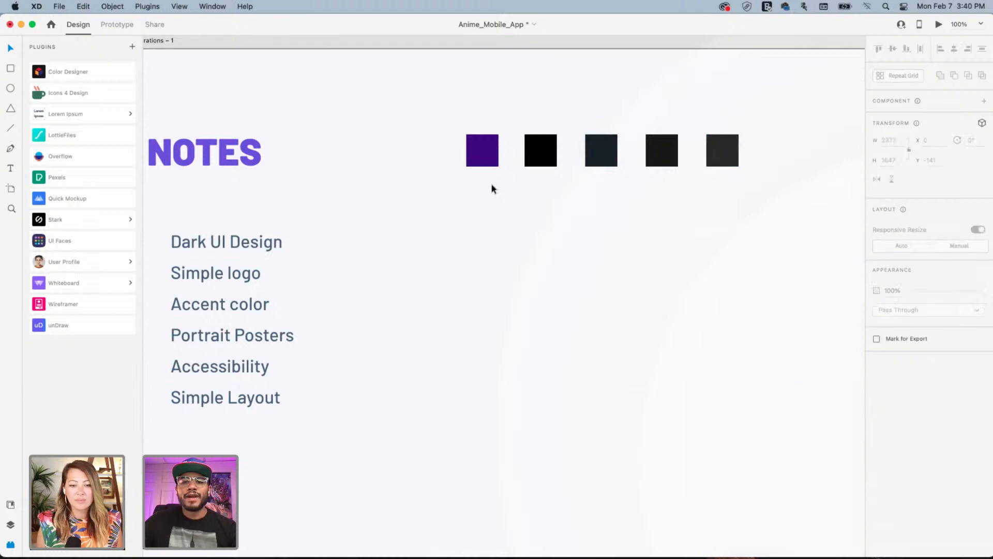
drag(453, 188, 553, 219)
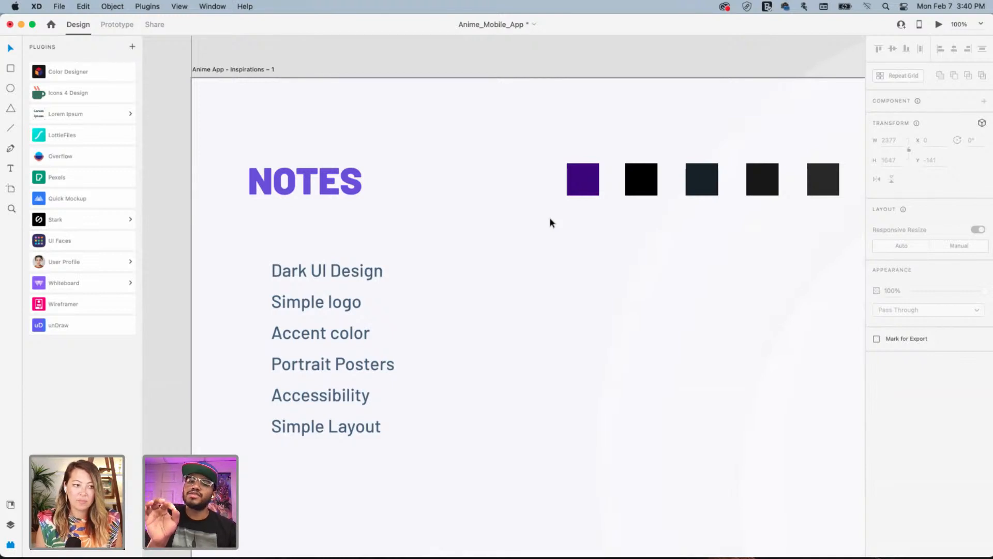
click(655, 181)
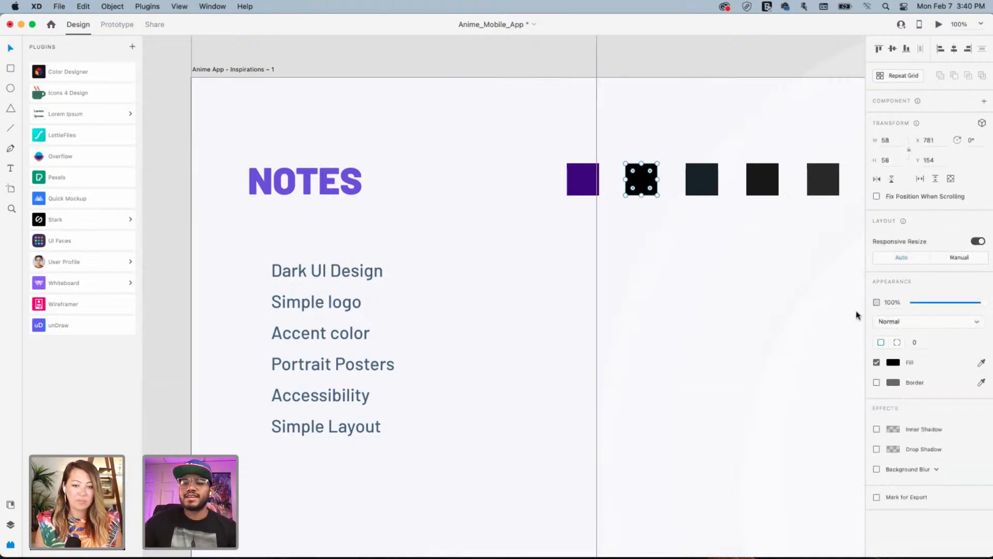
click(893, 362)
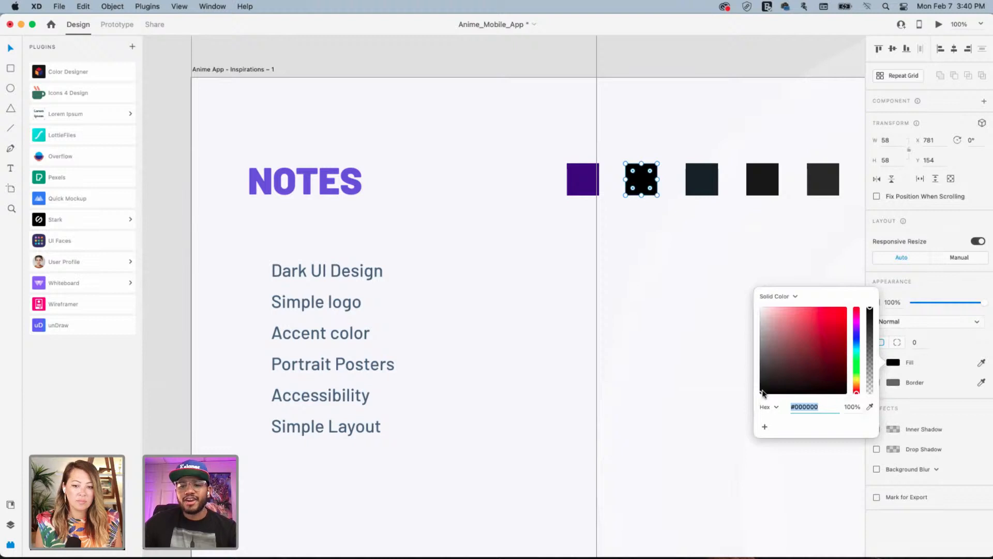
mouse_move(762, 393)
mouse_down()
mouse_move(844, 388)
mouse_move(838, 357)
mouse_move(835, 385)
mouse_move(749, 402)
mouse_up()
click(857, 341)
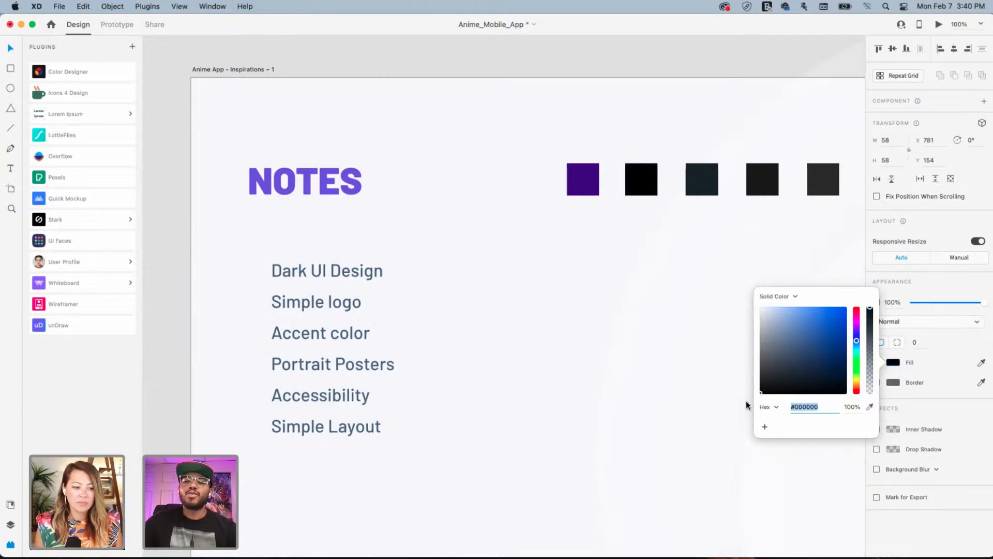
click(634, 252)
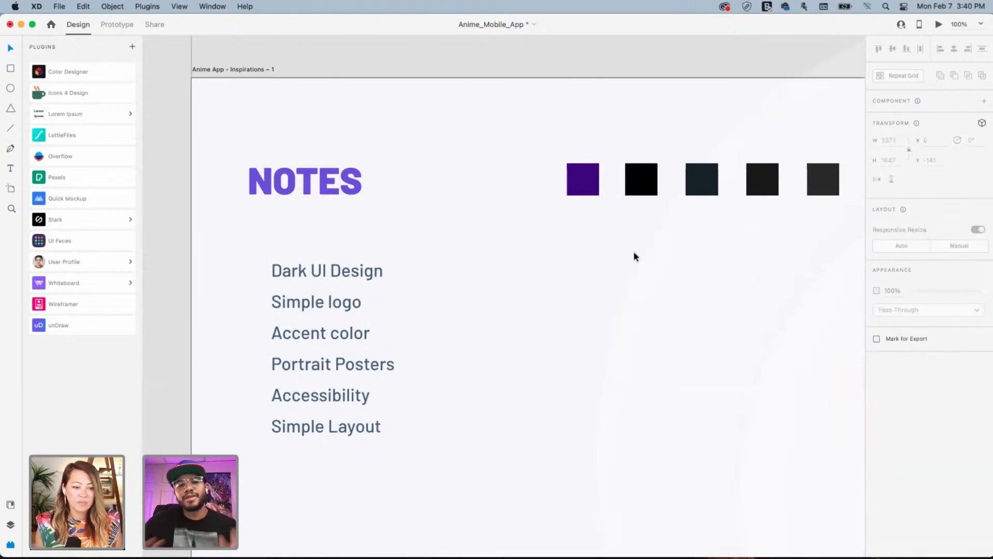
scroll(459, 282, left, 3)
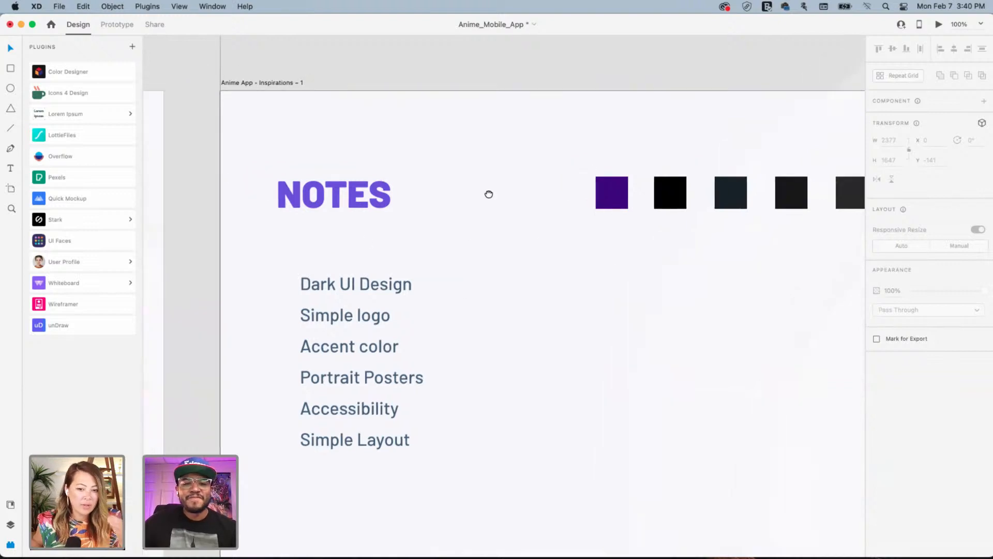
scroll(488, 193, down, 3)
key(super+minus)
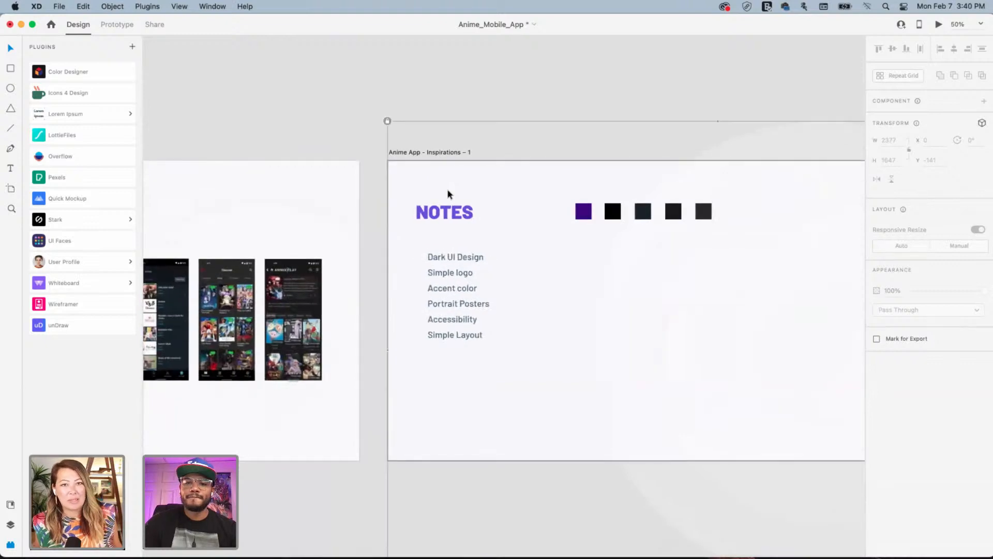
click(327, 96)
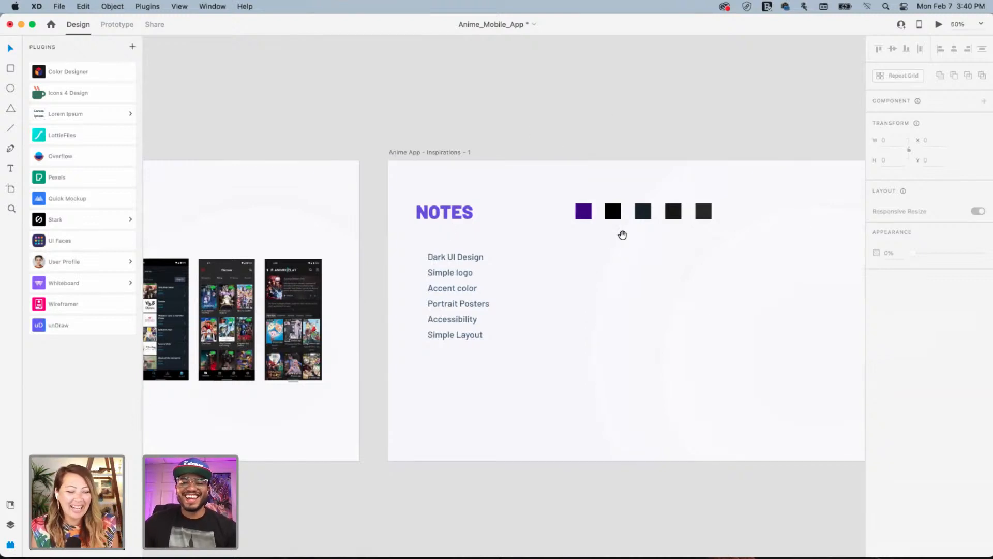
drag(623, 235, 503, 190)
drag(430, 236, 660, 225)
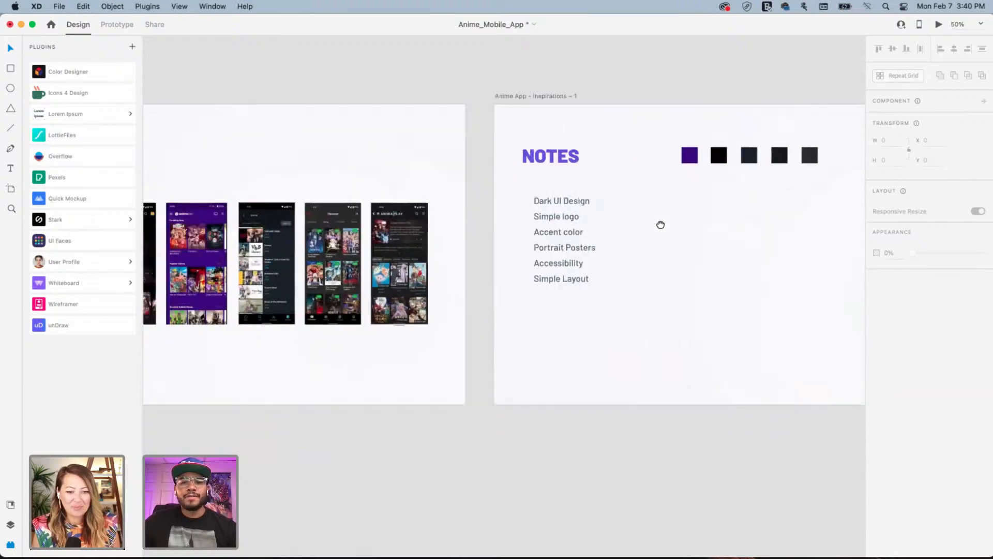
drag(455, 241, 629, 257)
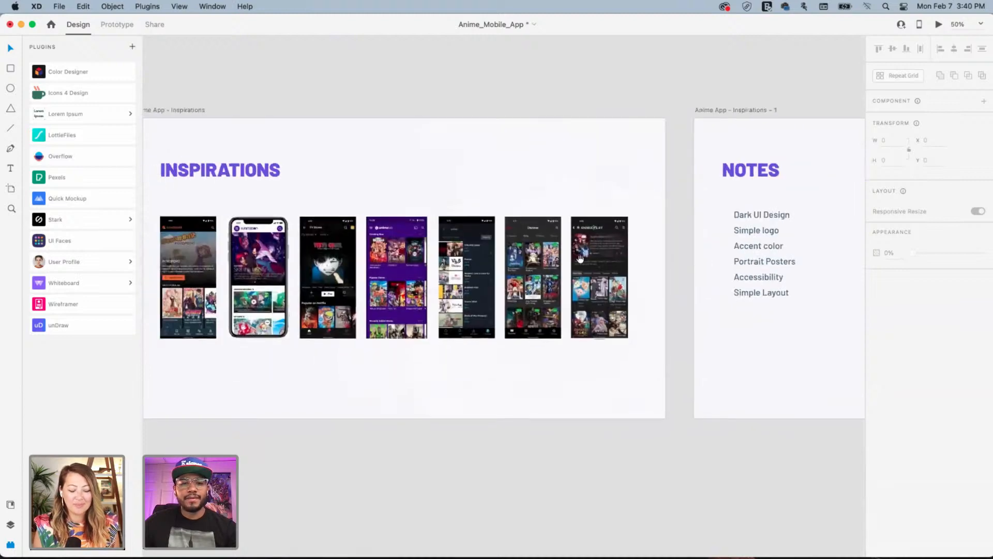
drag(495, 263, 553, 261)
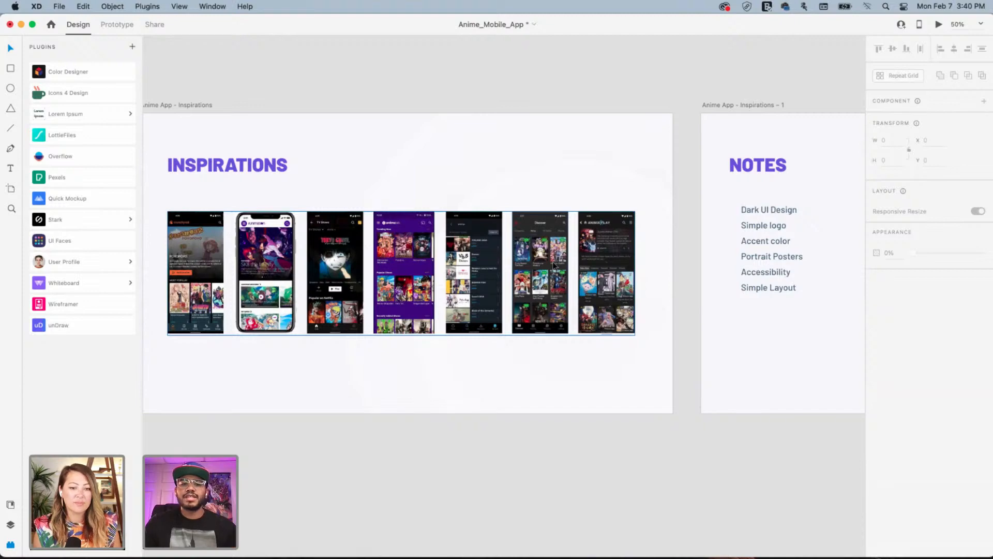
drag(349, 194, 381, 212)
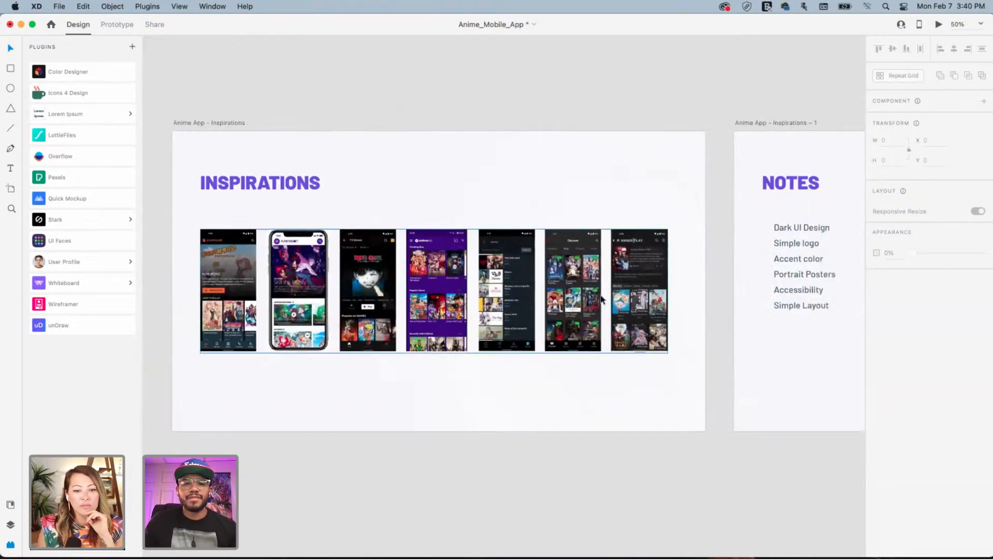
key(super+equal)
key(super+equal)
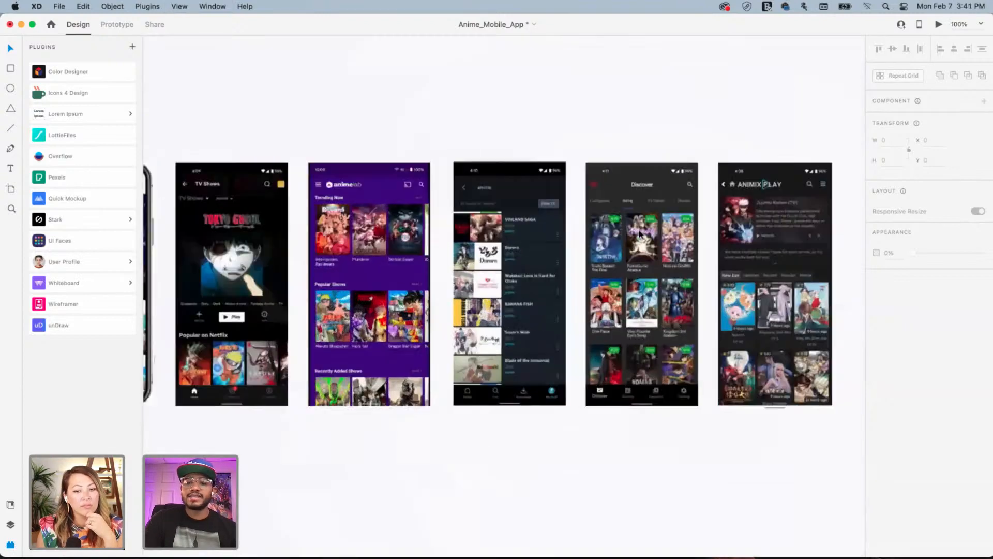
scroll(451, 241, right, 5)
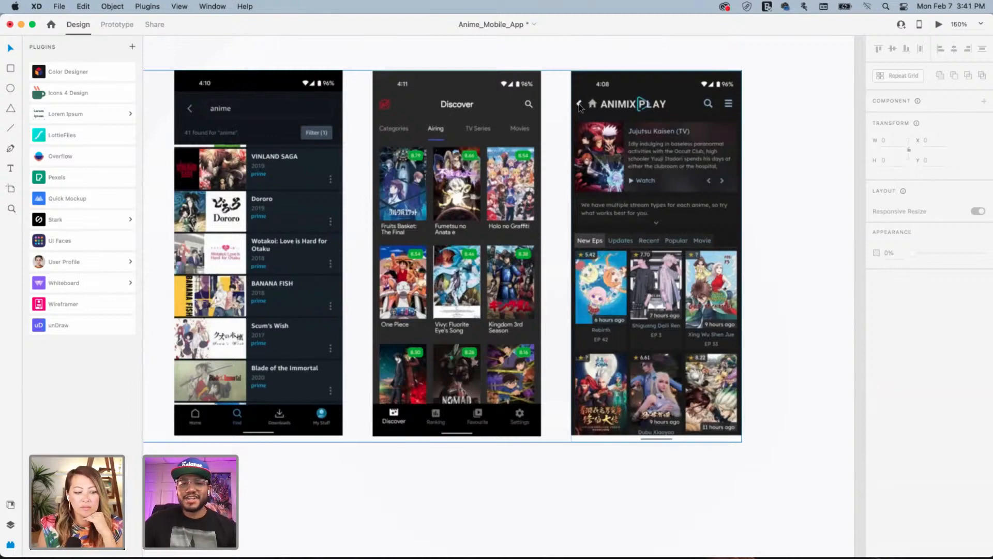
scroll(337, 257, left, 10)
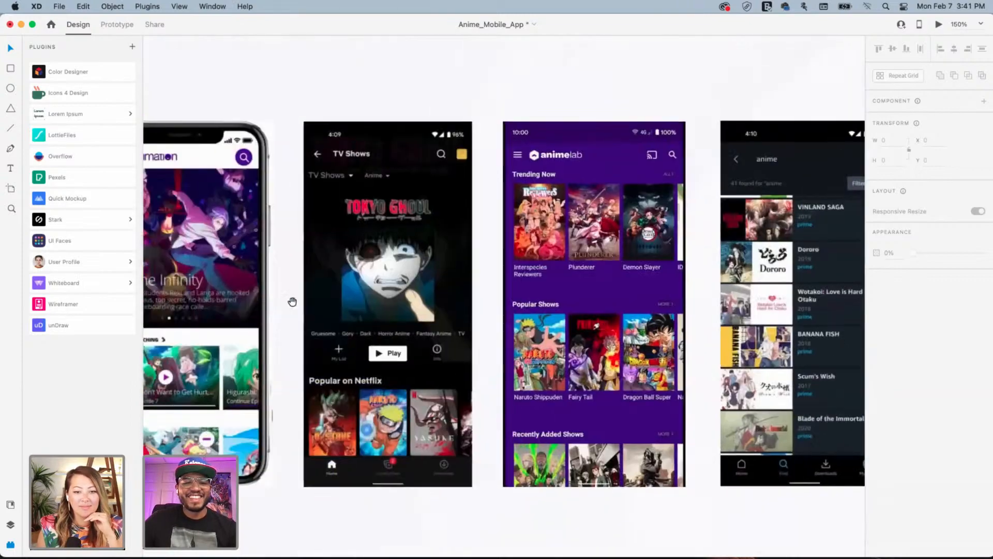
drag(292, 302, 588, 298)
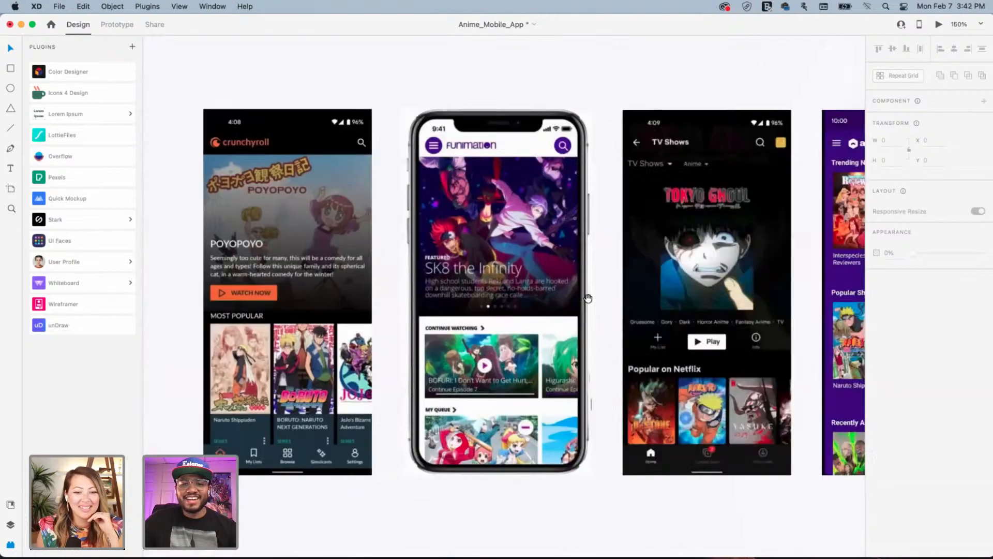
scroll(588, 299, right, 20)
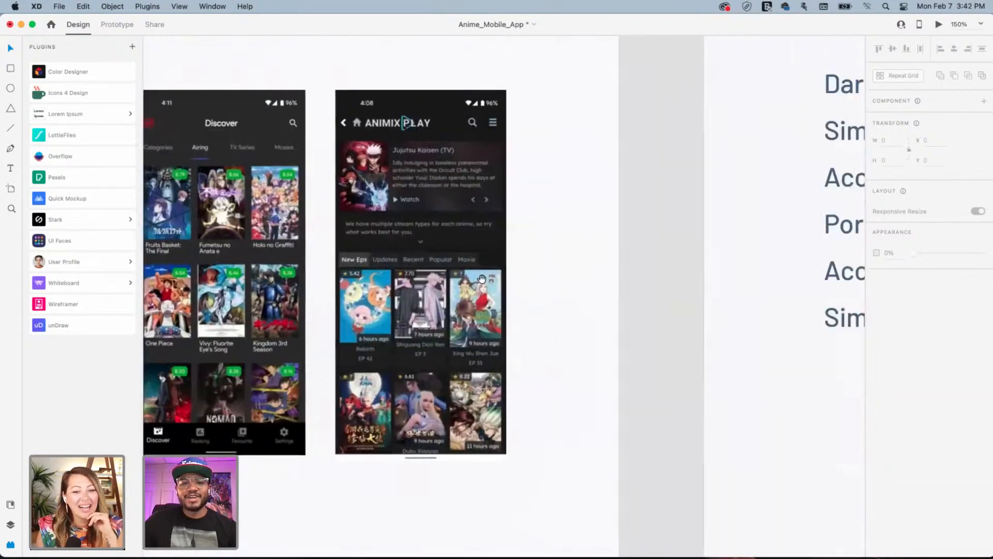
scroll(481, 279, right, 9)
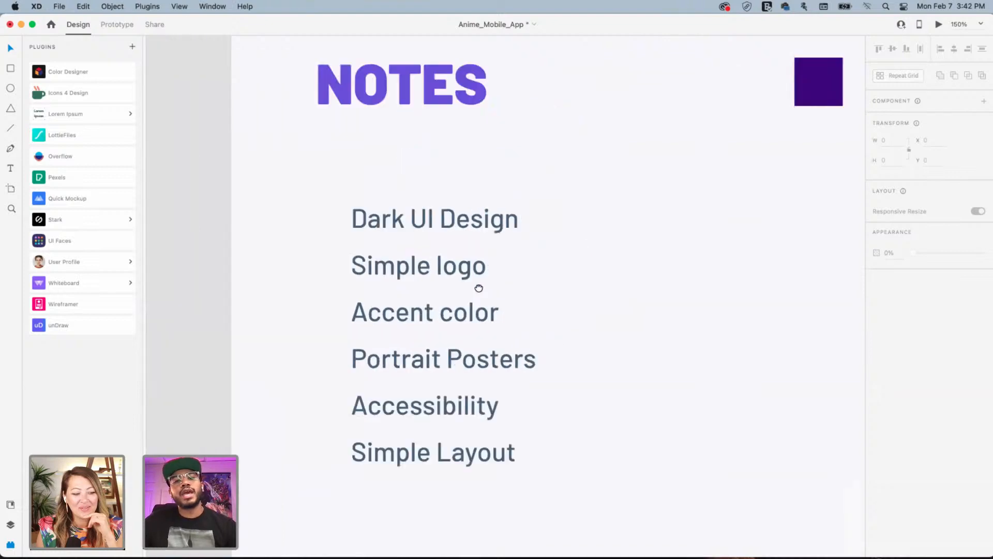
drag(564, 281, 562, 282)
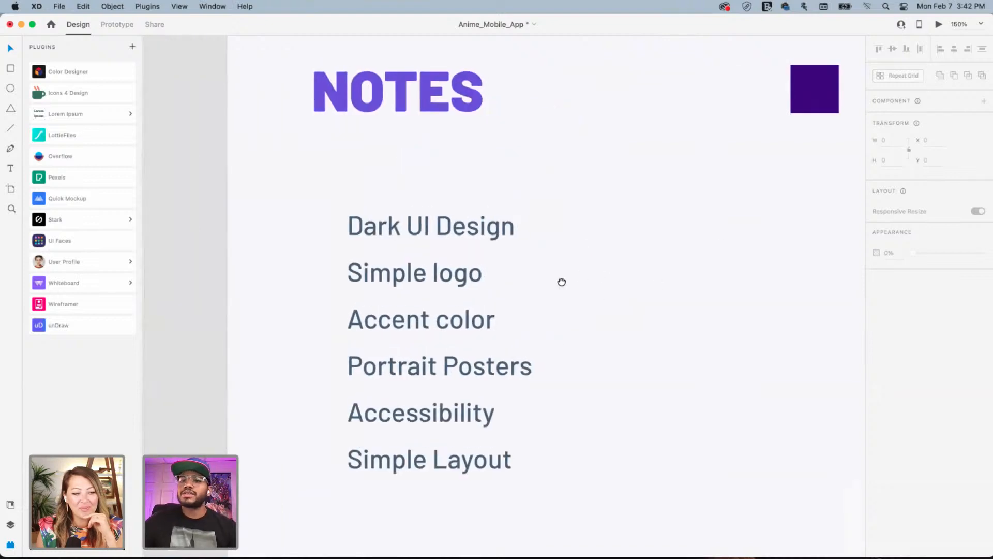
scroll(562, 281, right, 4)
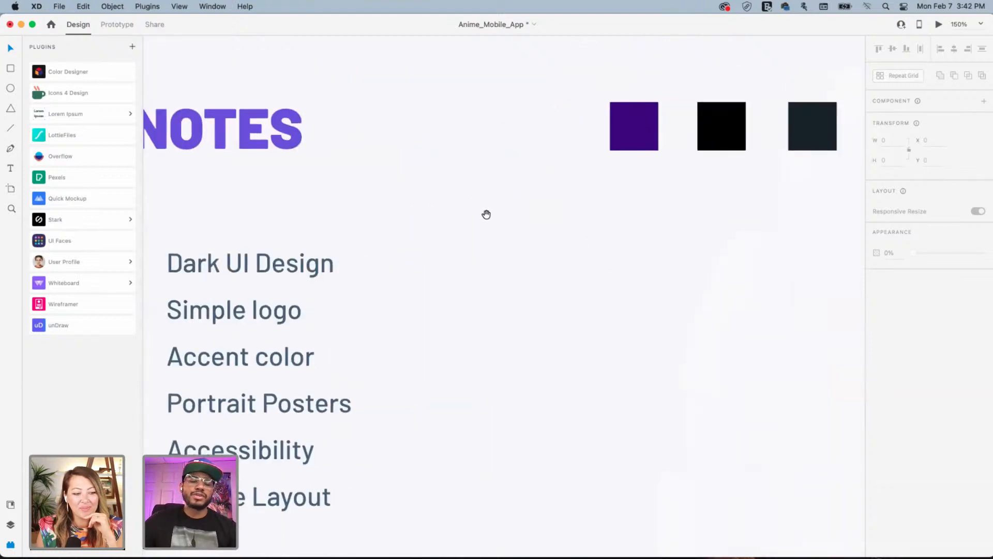
scroll(500, 278, left, 5)
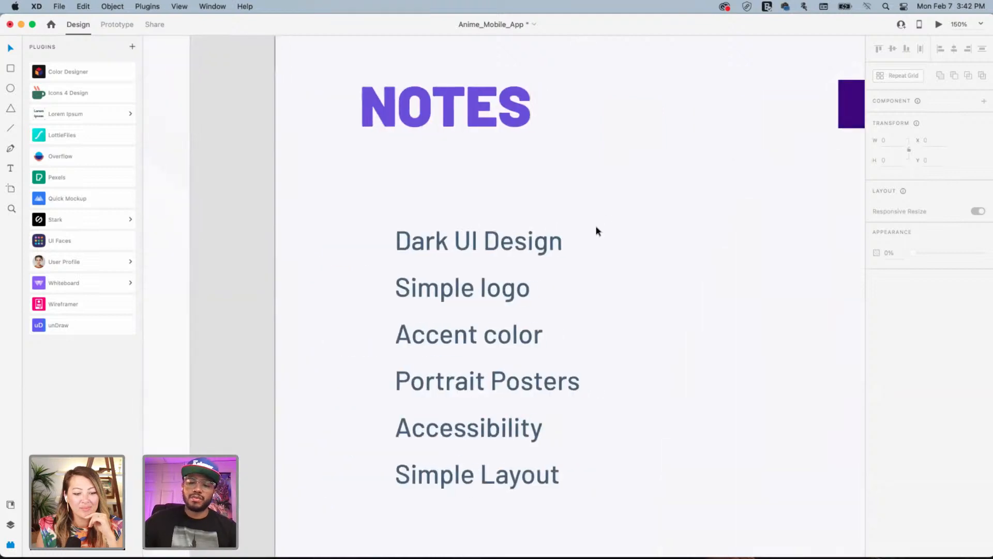
key(super+minus)
key(super+minus)
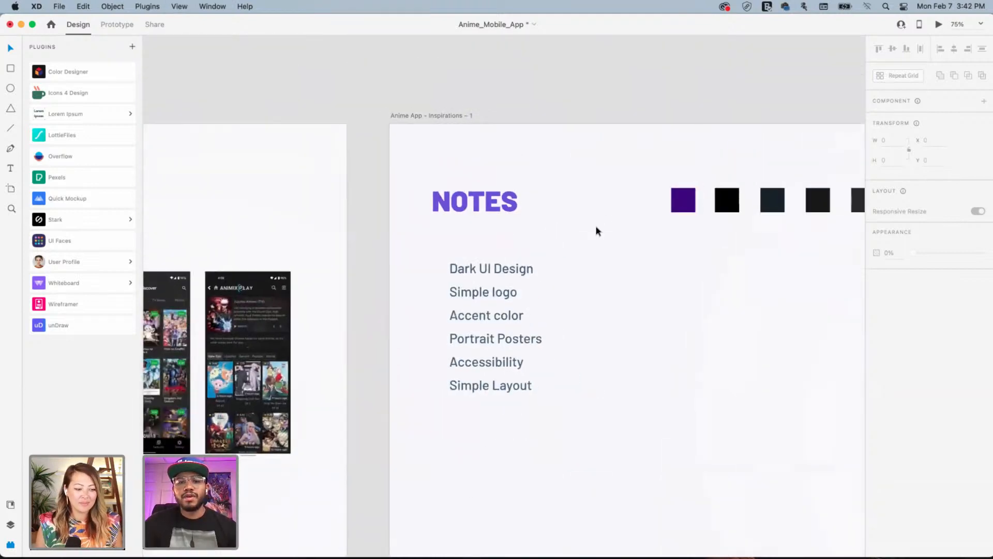
key(super+minus)
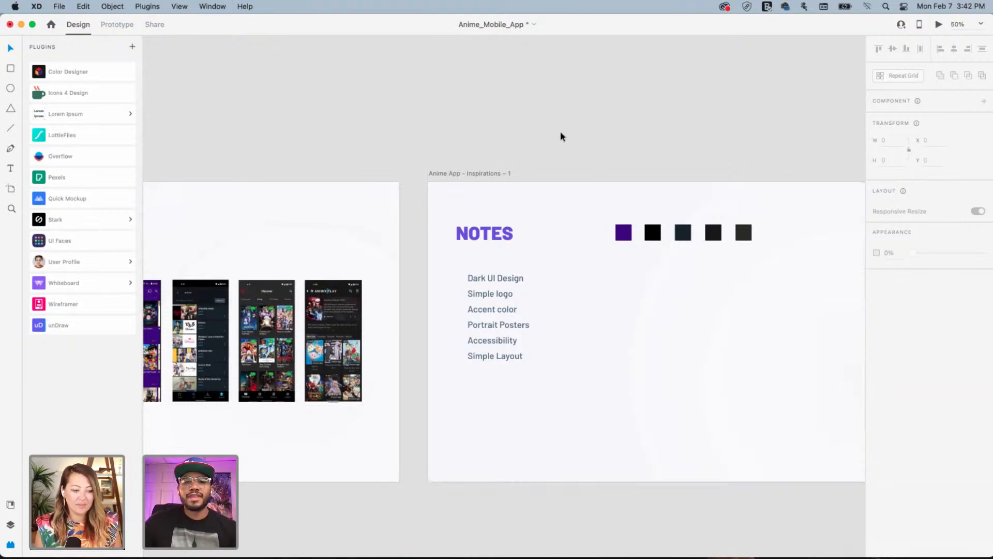
drag(676, 155, 554, 133)
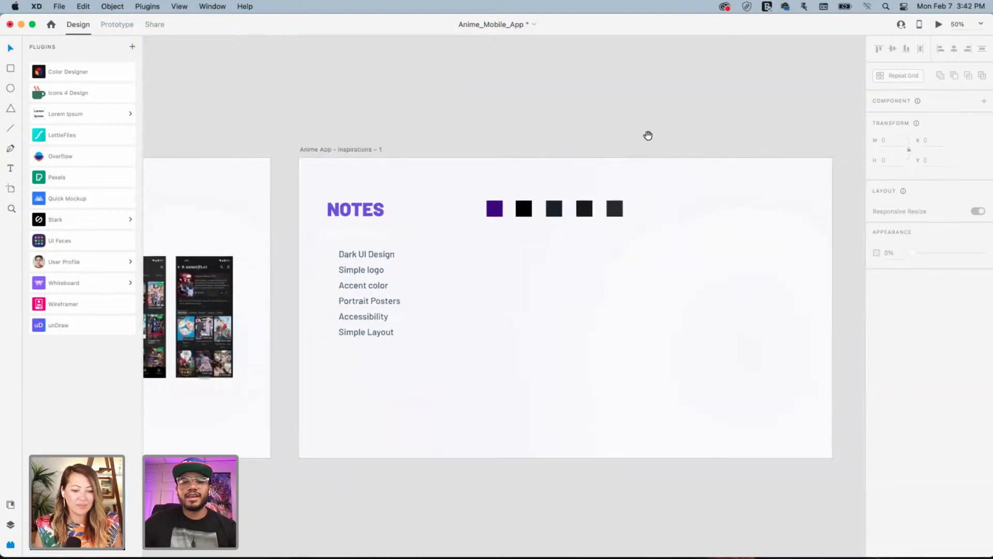
drag(648, 135, 576, 127)
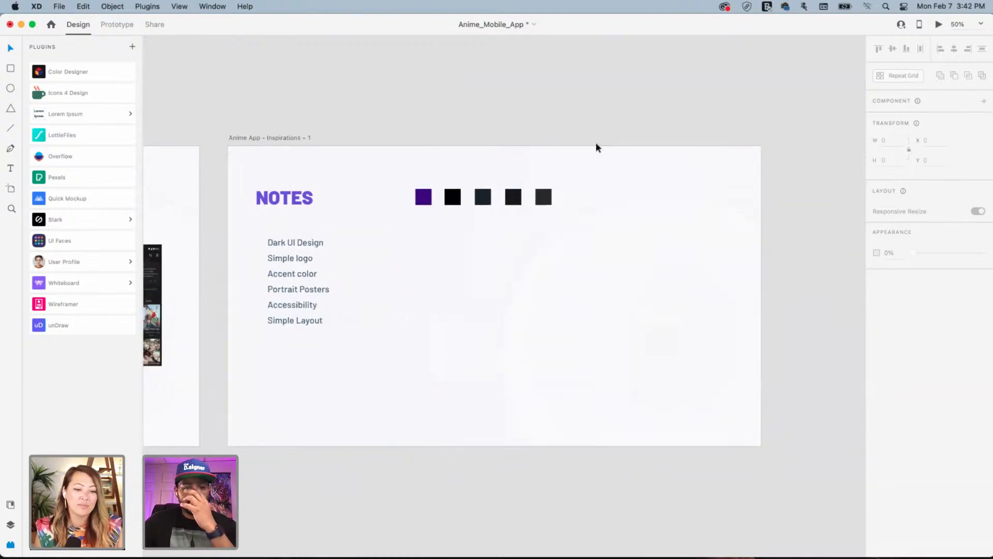
Rename the copied artboard, replacing 'Inspirations - 1' with 'Notes' to make 'Anime App - Notes'
drag(536, 126, 417, 128)
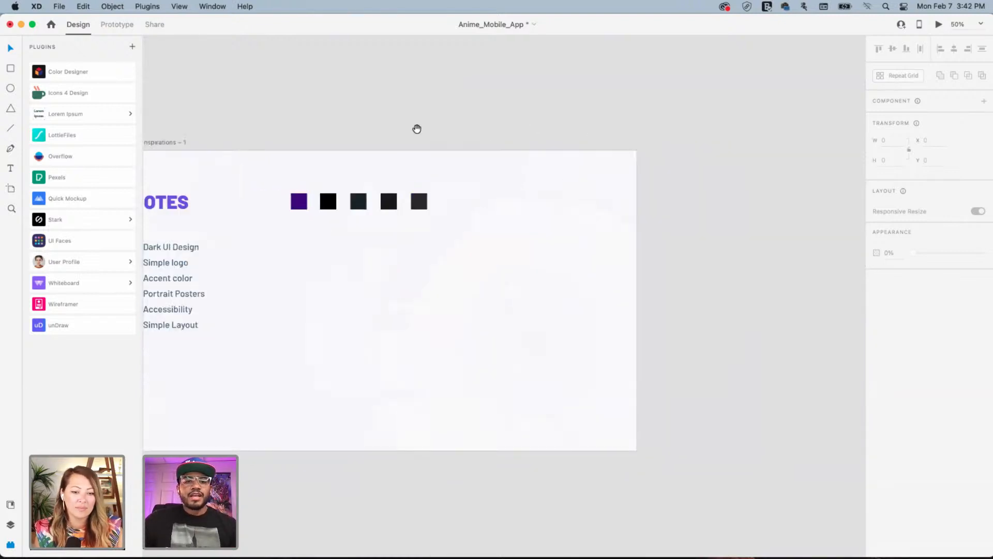
drag(239, 144, 343, 140)
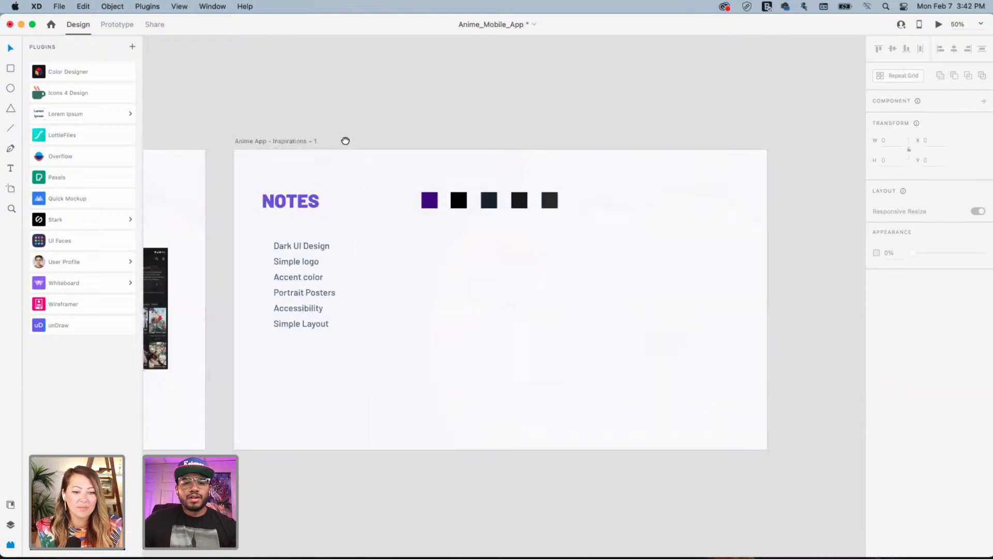
click(294, 141)
click(282, 141)
drag(274, 142, 416, 143)
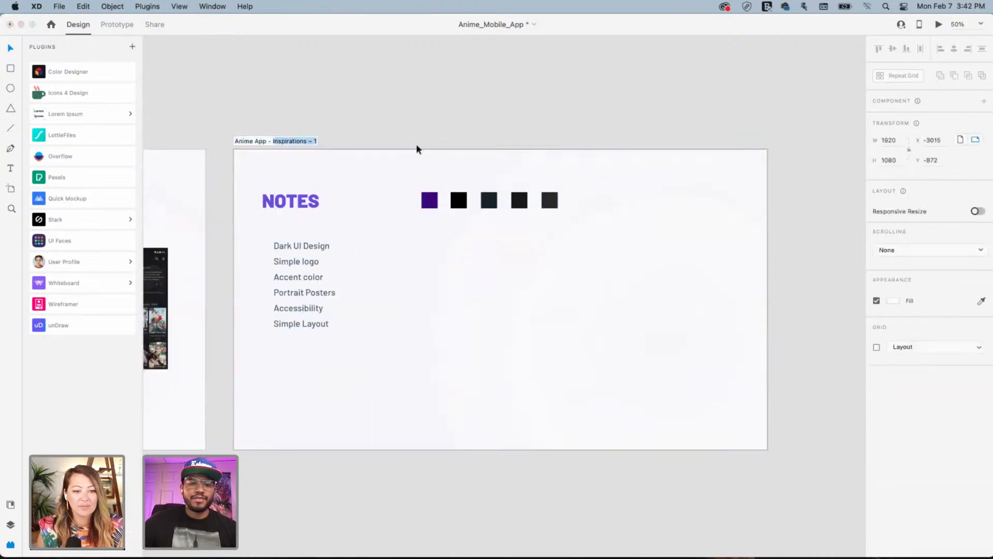
key(BackSpace)
text(Notes)
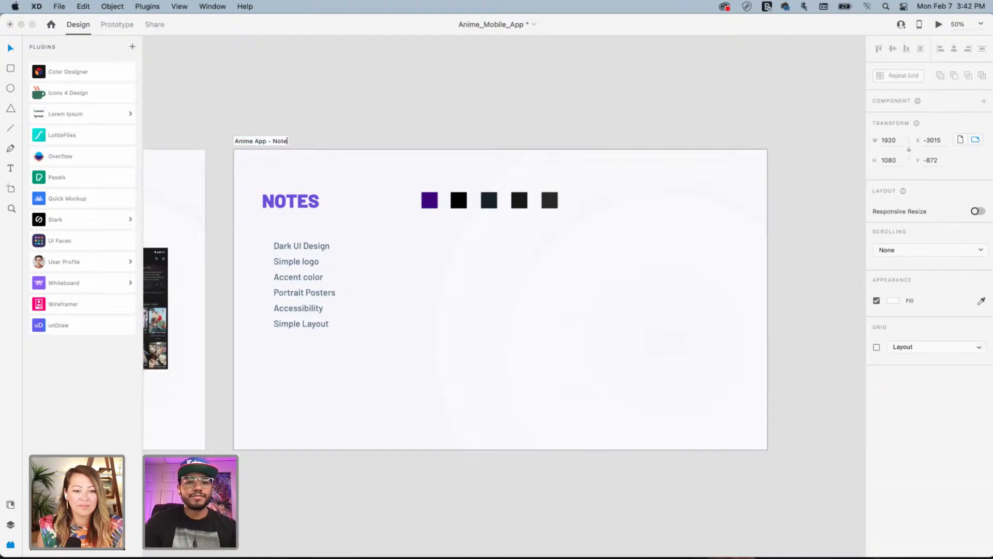
key(Return)
click(270, 126)
Zoom out over all artboards and select the Anime App - Notes artboard to duplicate it
drag(270, 127, 731, 164)
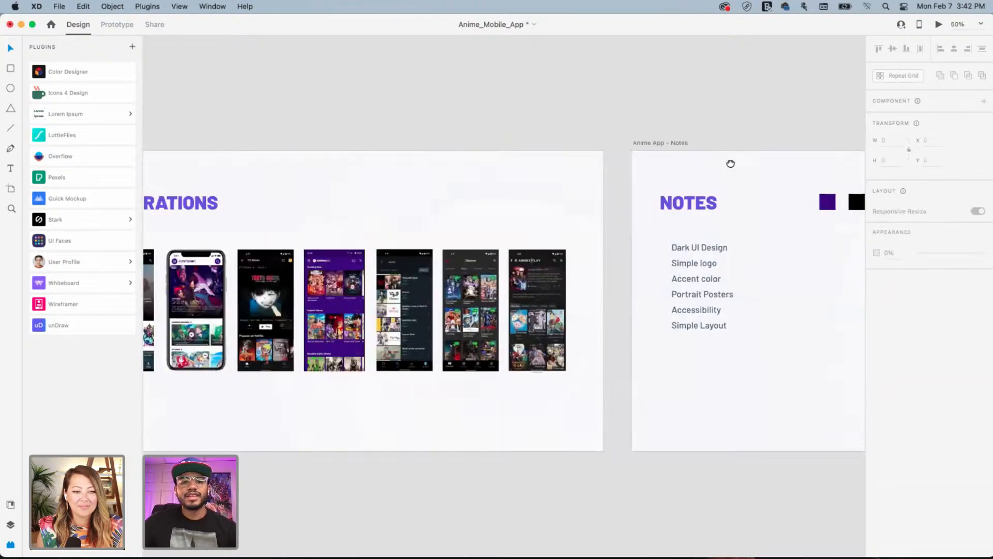
mouse_move(461, 155)
mouse_down()
mouse_move(754, 164)
mouse_move(470, 157)
mouse_up()
drag(736, 155, 410, 160)
drag(658, 168, 561, 166)
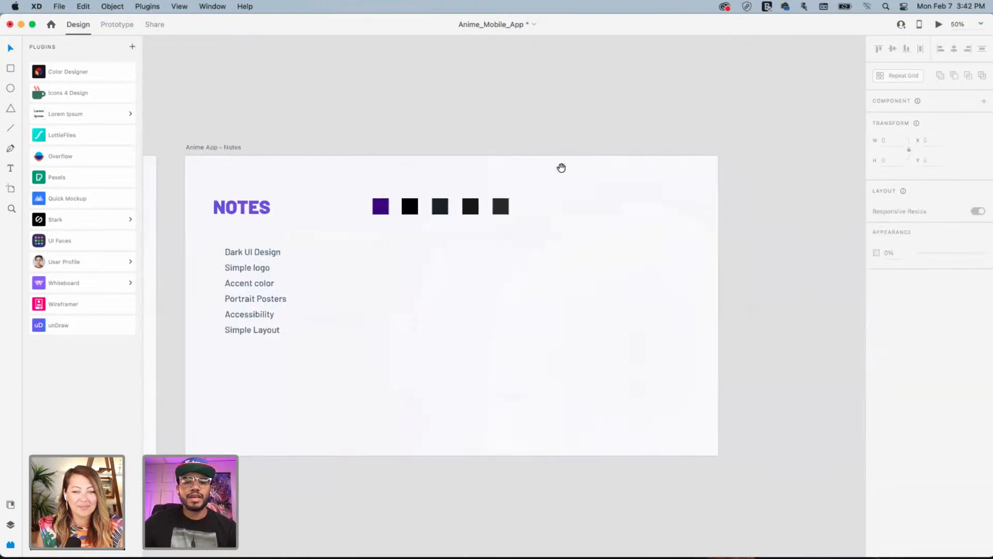
key(super+minus)
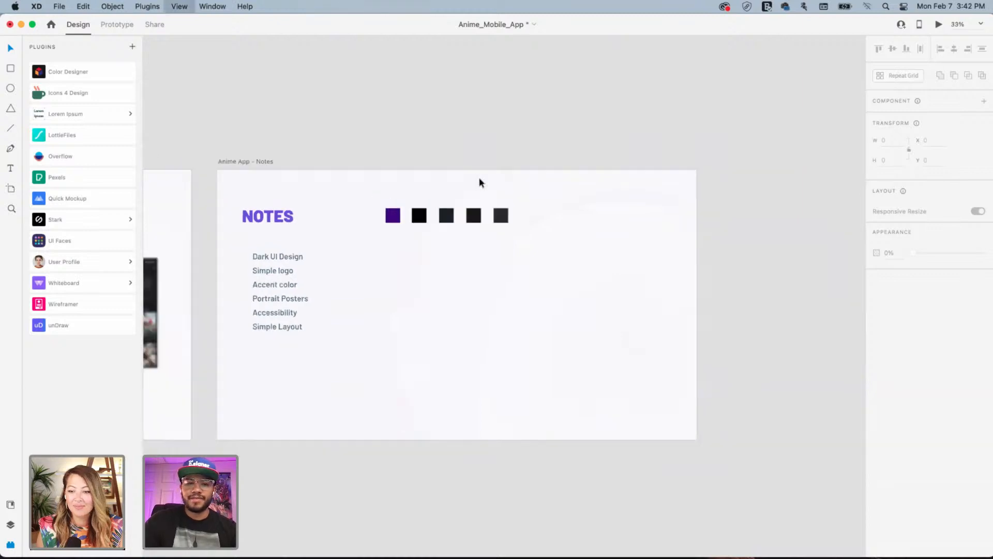
drag(339, 249, 321, 356)
click(597, 166)
Zoom in and pan to frame the 'Anime App - Notes – 1' artboard with its heading, swatches and checklist
click(341, 342)
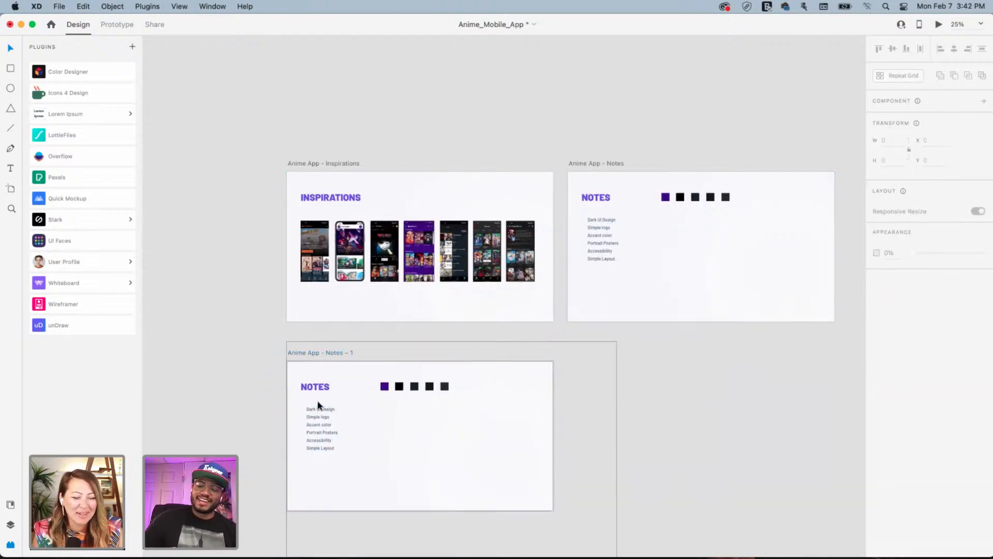
key(super+equal)
key(super+equal)
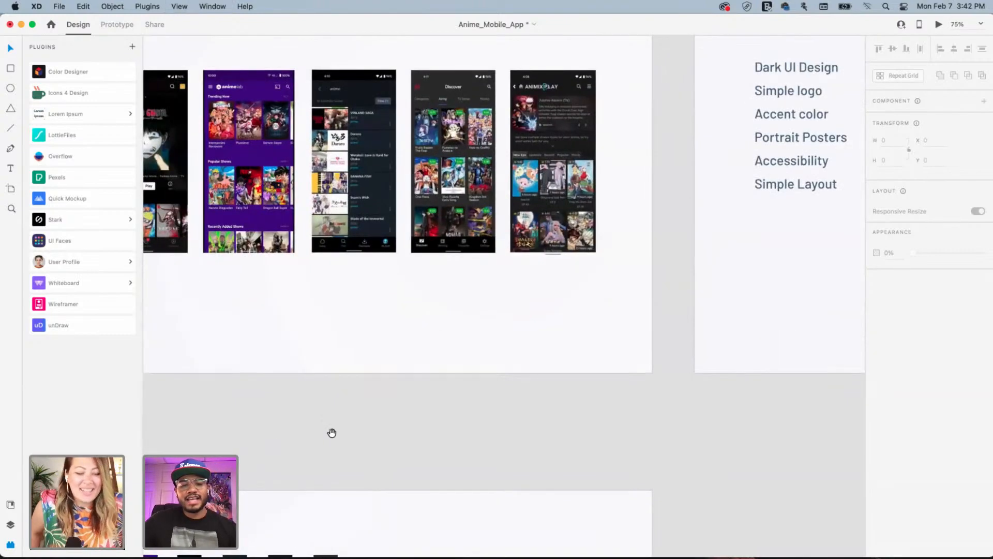
drag(331, 433, 560, 295)
drag(295, 367, 419, 238)
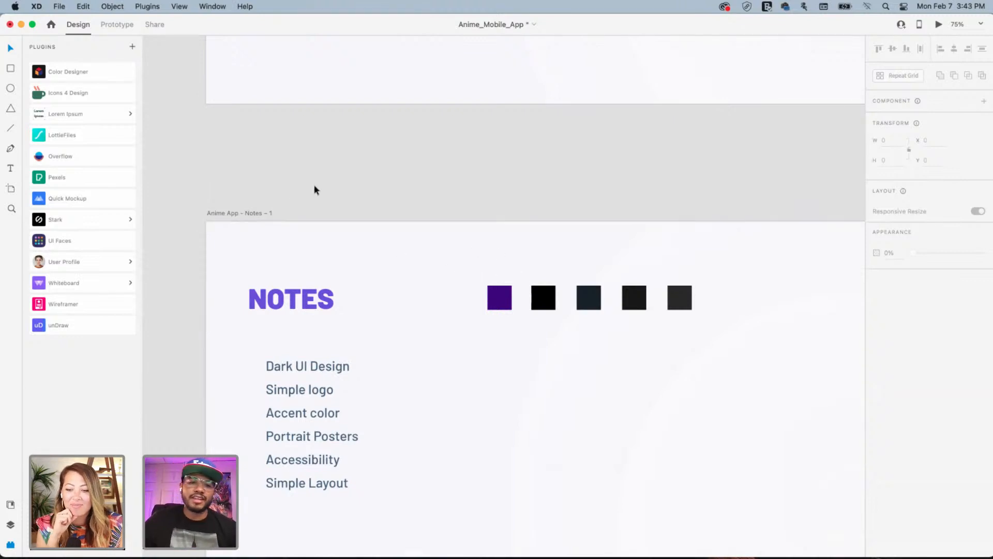
Change the artboard heading text from NOTES to IA
drag(387, 202, 396, 207)
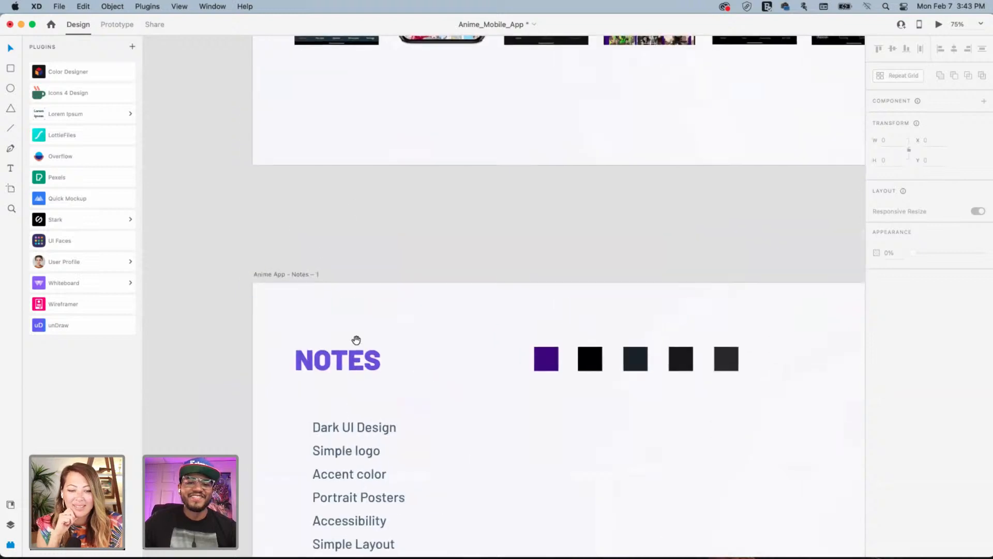
double_click(348, 356)
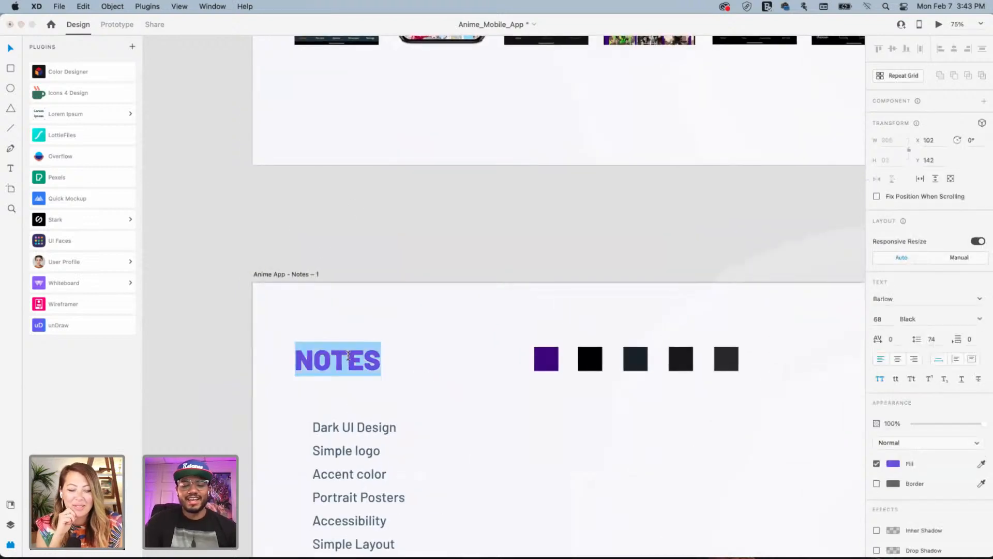
text(IA)
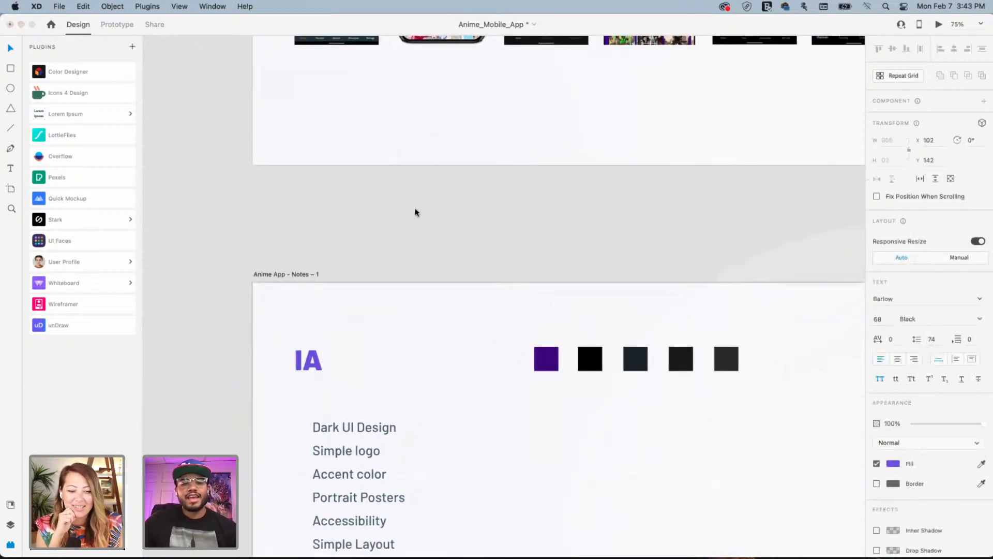
key(Escape)
click(450, 243)
Delete the five colour squares and the bulleted notes list
drag(457, 314, 756, 445)
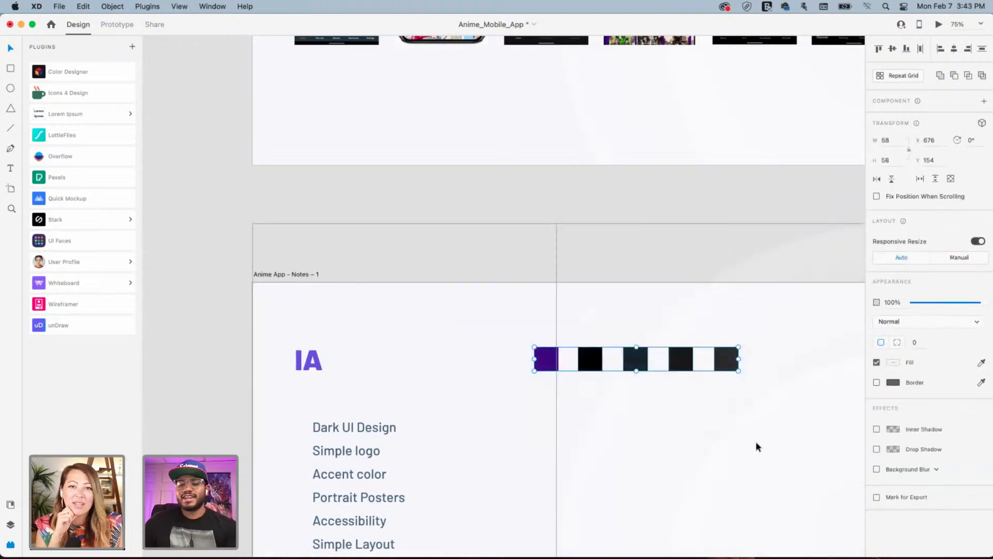
key(Delete)
scroll(474, 301, down, 5)
drag(282, 215, 566, 464)
key(Delete)
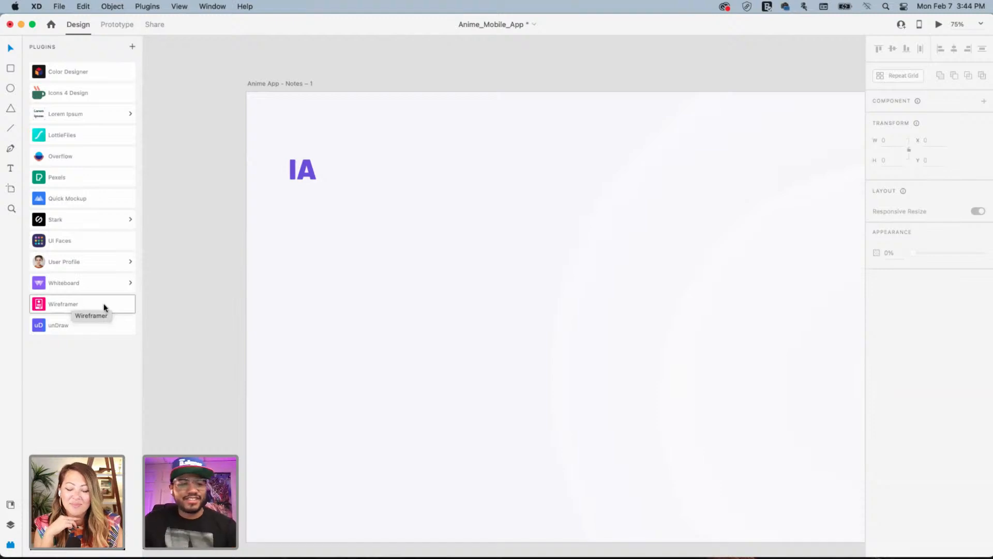
Browse the Wireframer and Quick Mockup plugins for flowchart elements
click(85, 306)
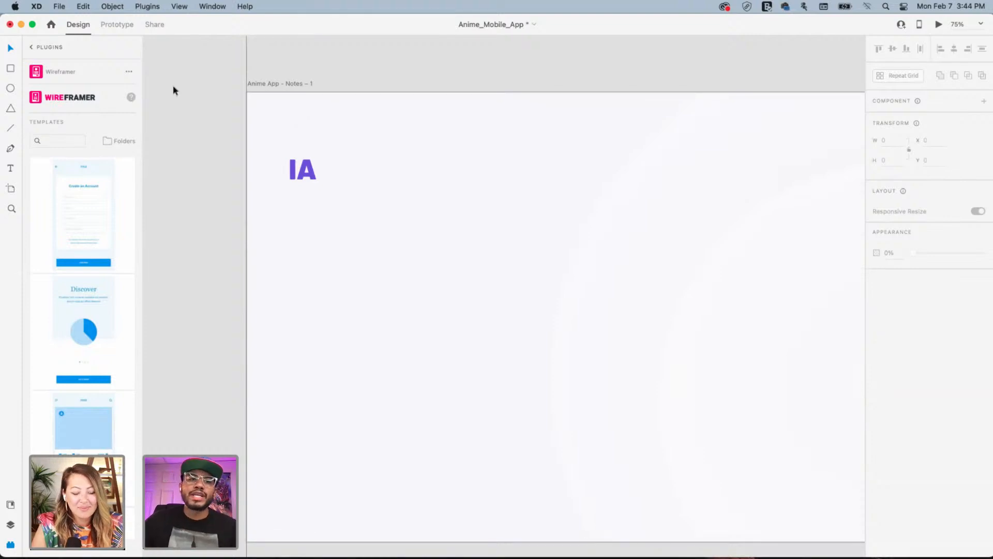
mouse_move(85, 208)
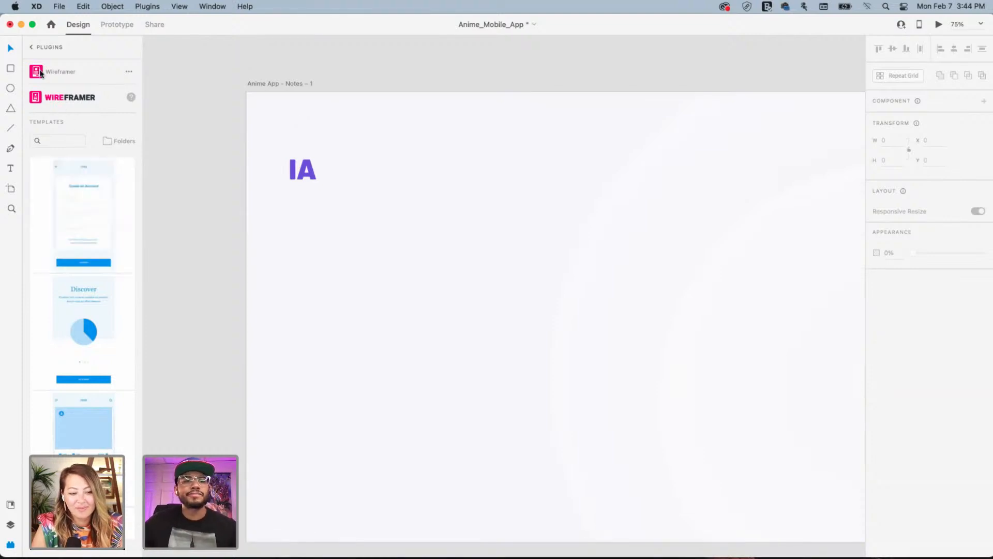
click(31, 48)
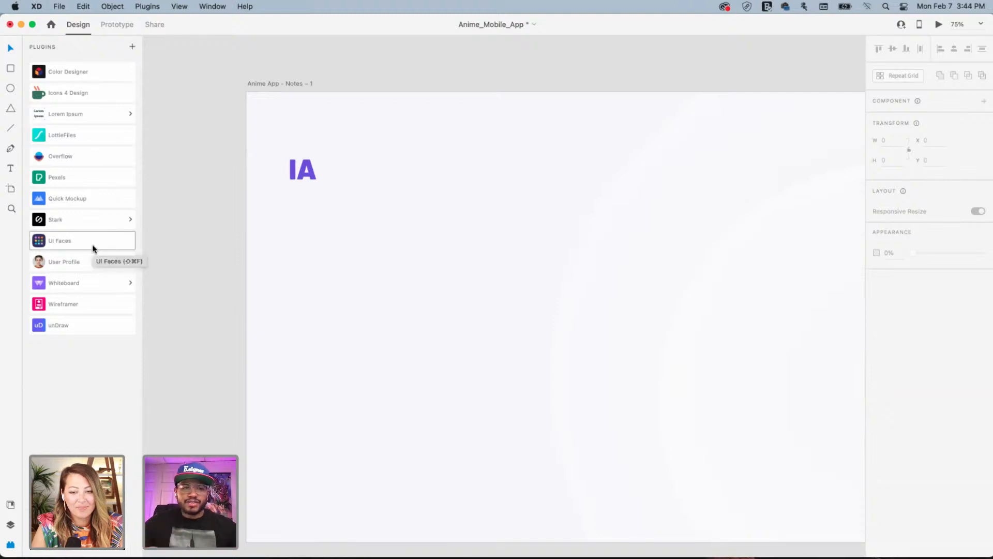
click(91, 198)
scroll(86, 304, down, 8)
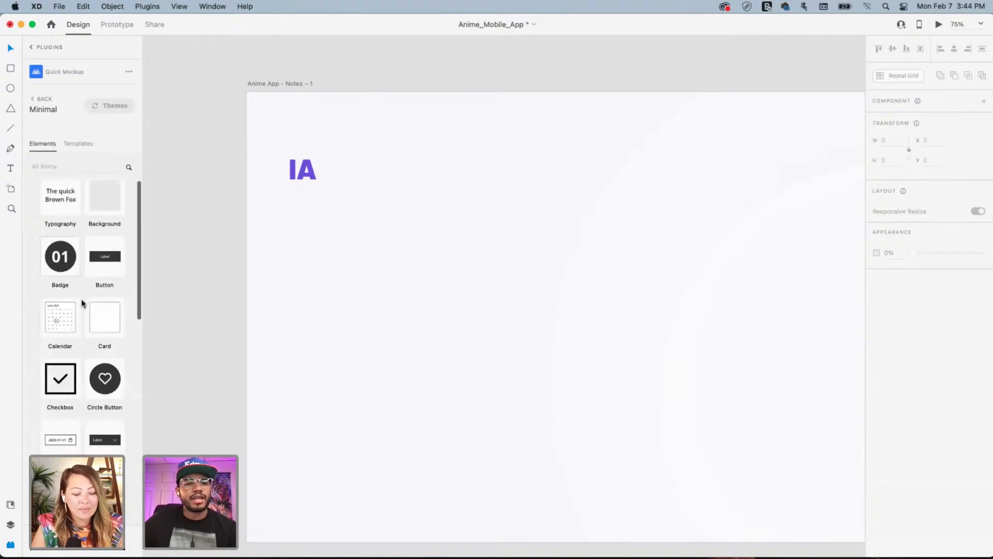
scroll(85, 304, down, 5)
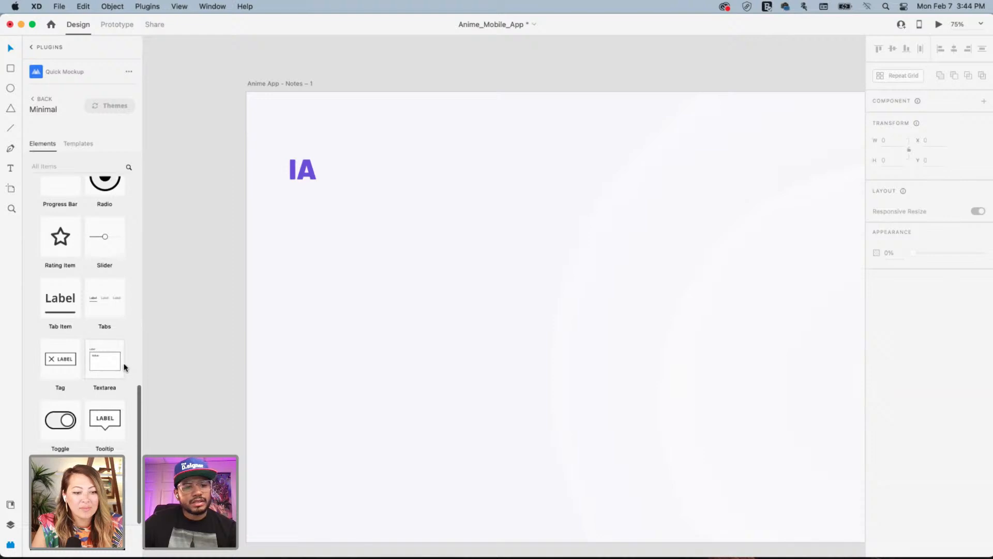
scroll(103, 351, up, 10)
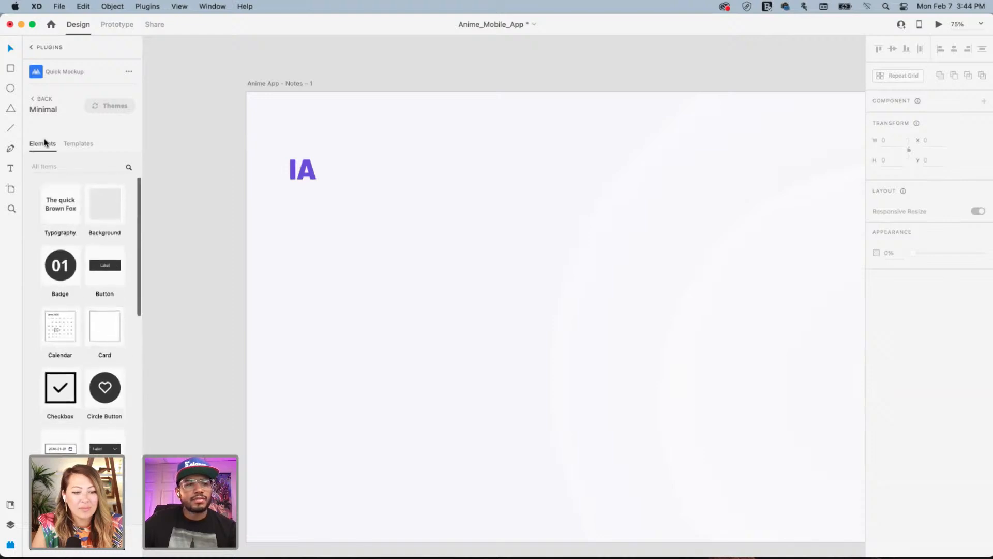
click(32, 48)
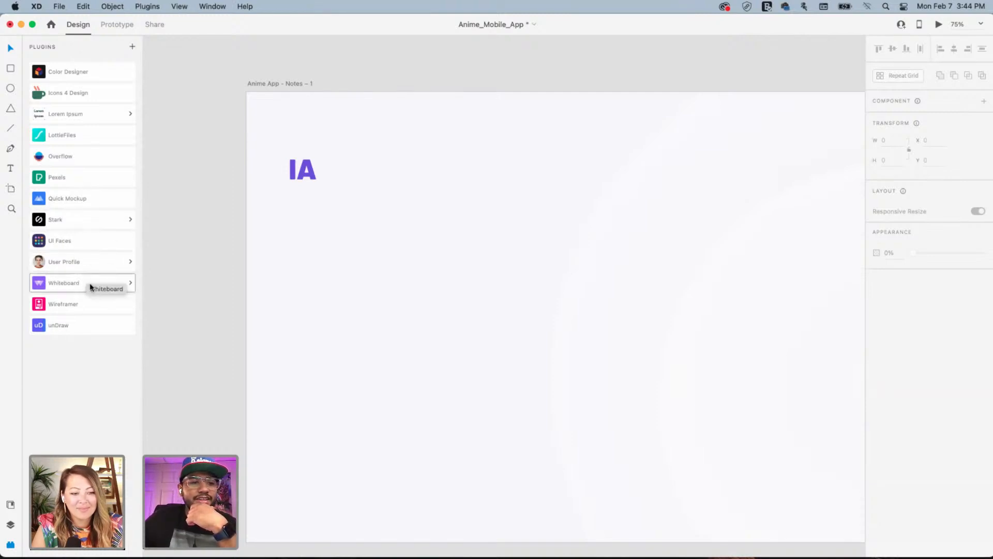
Insert a Whiteboard 'Flowchart Block - Action' labelled 'Label' onto the IA artboard
click(104, 281)
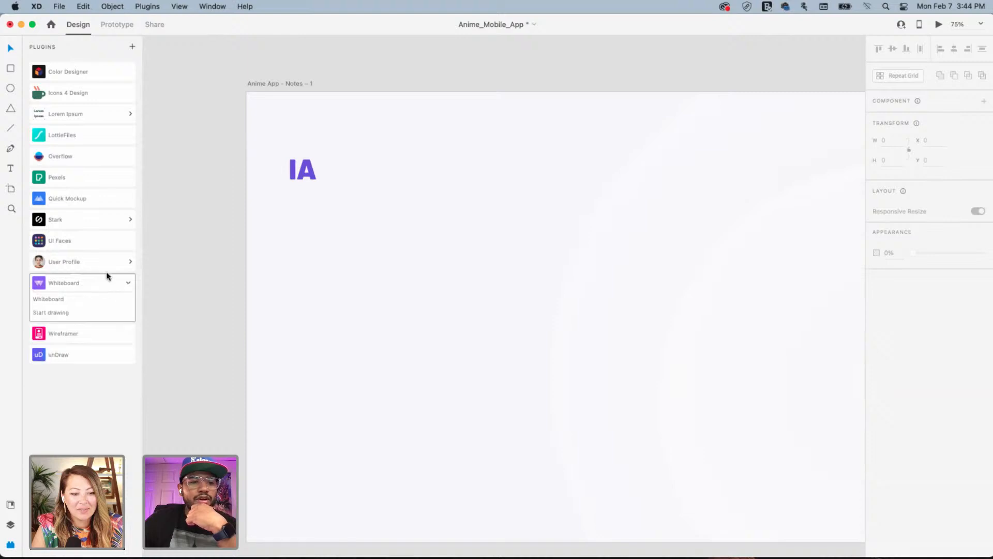
click(66, 300)
scroll(93, 319, down, 15)
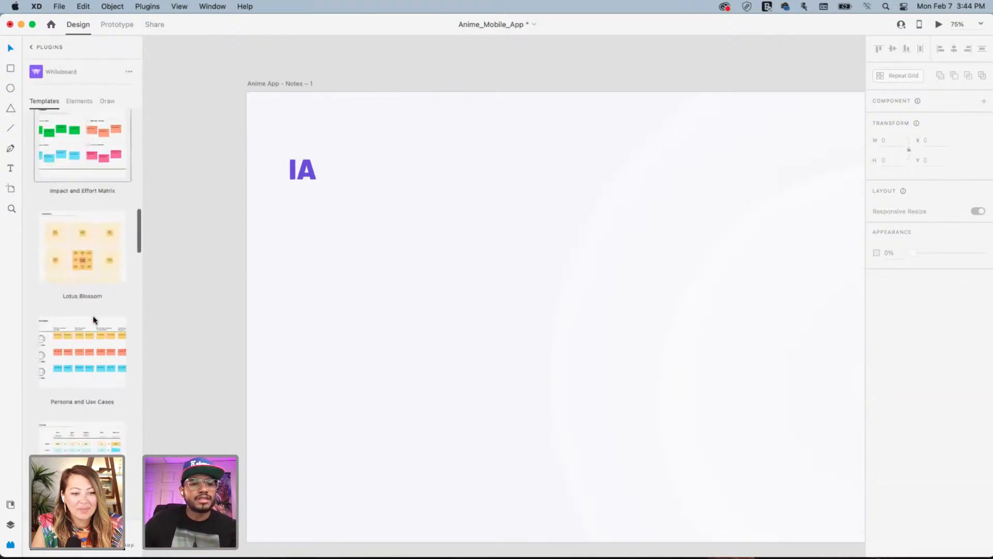
scroll(94, 317, up, 10)
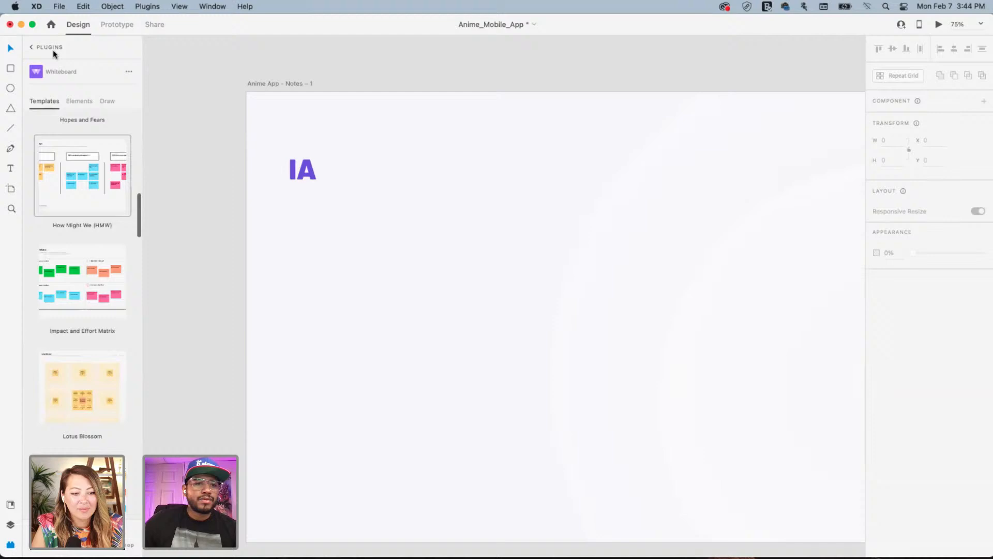
click(79, 100)
scroll(111, 289, down, 15)
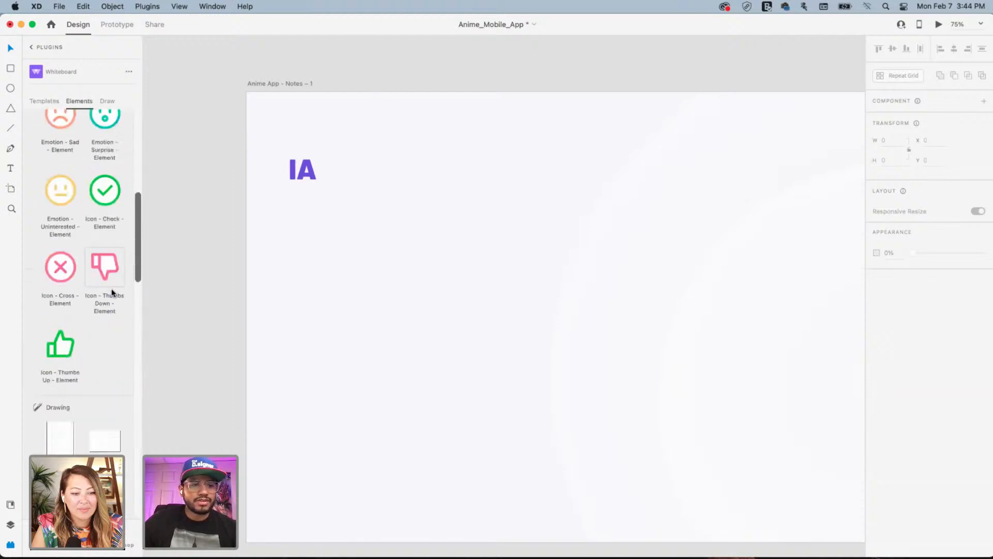
scroll(106, 295, down, 2)
scroll(83, 259, up, 2)
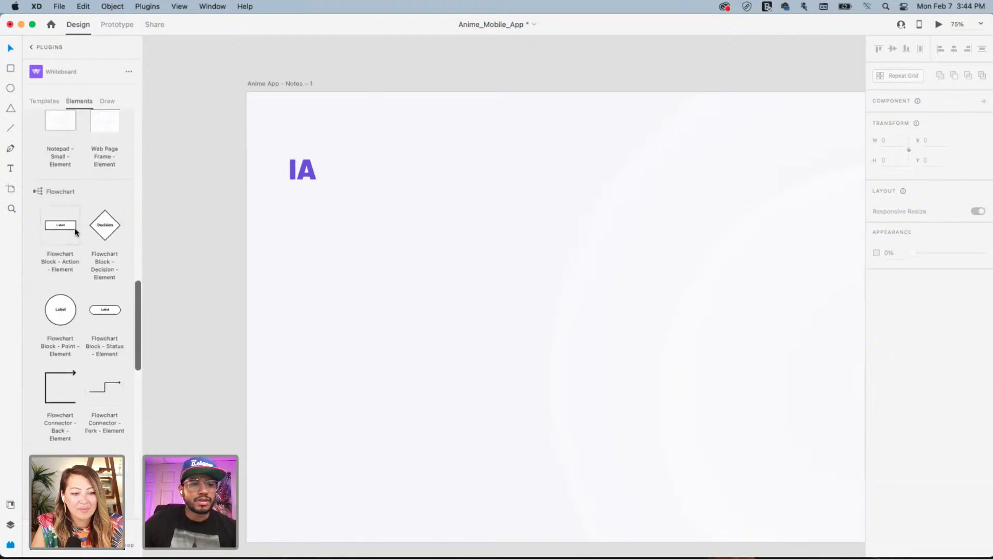
click(74, 227)
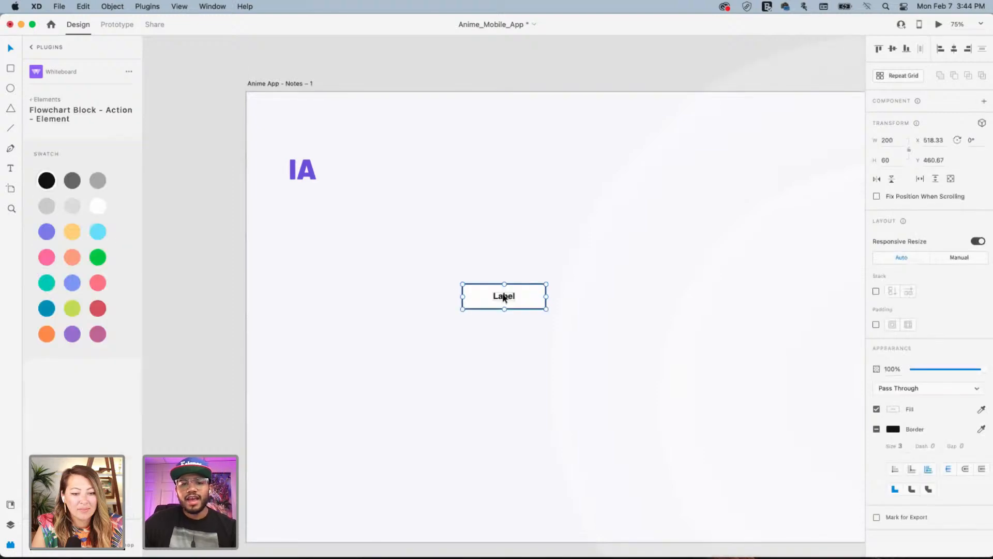
Move the Label block beside the IA heading and retype its label as 'kdmnkfdkfmdmfd'
drag(504, 295, 411, 216)
double_click(410, 216)
scroll(410, 215, right, 1)
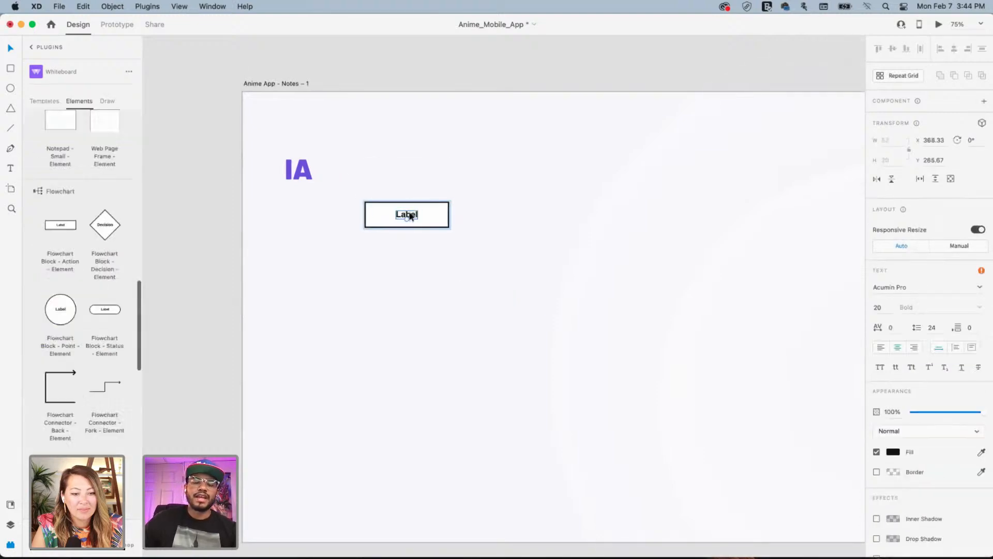
double_click(407, 213)
text(kdmnkfdkfmdmfd)
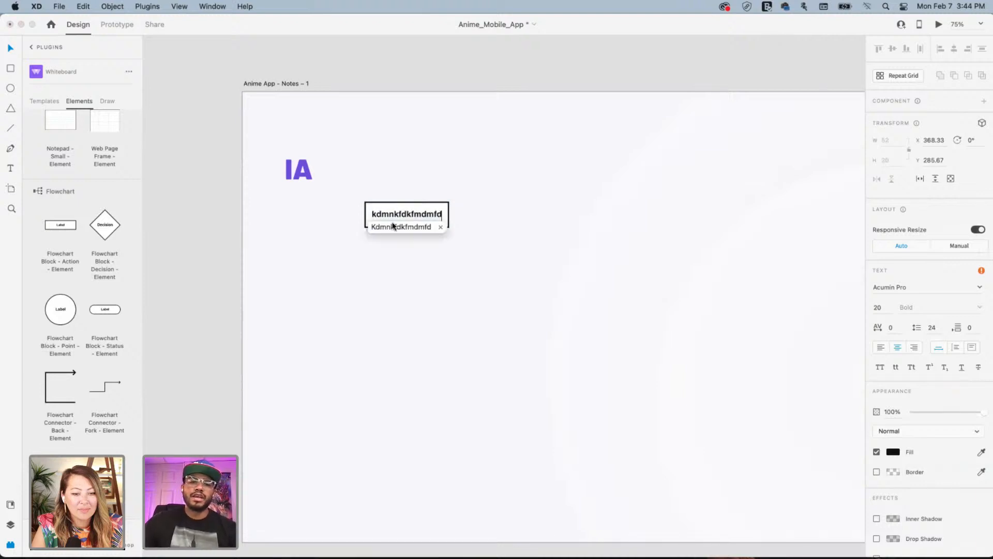
click(505, 175)
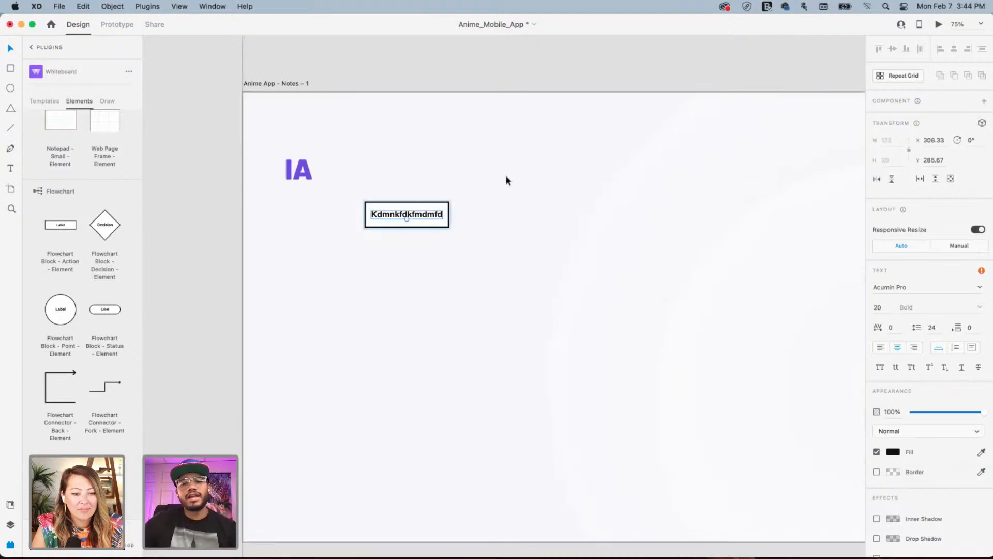
Create an 'App Name' text object and make it SemiBold
click(378, 271)
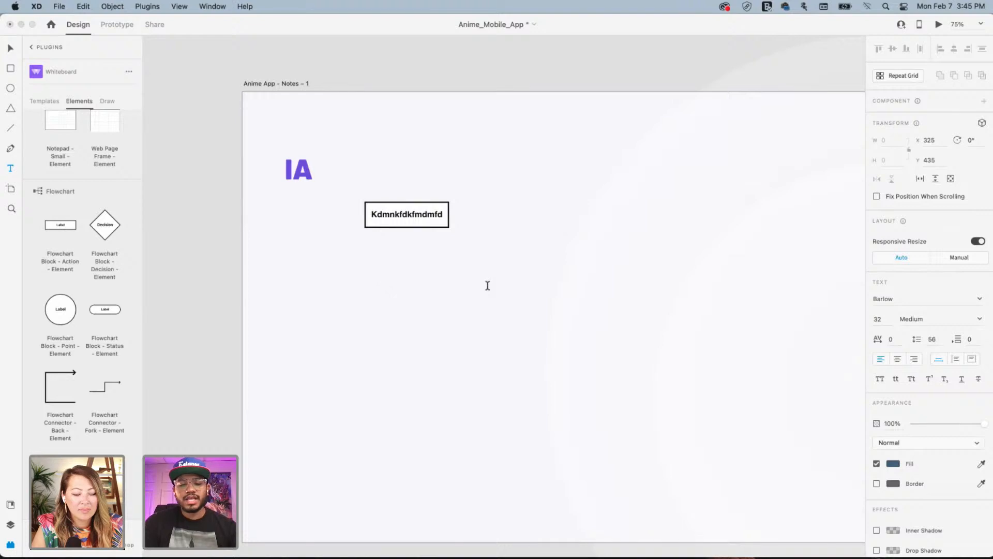
text(App NAme)
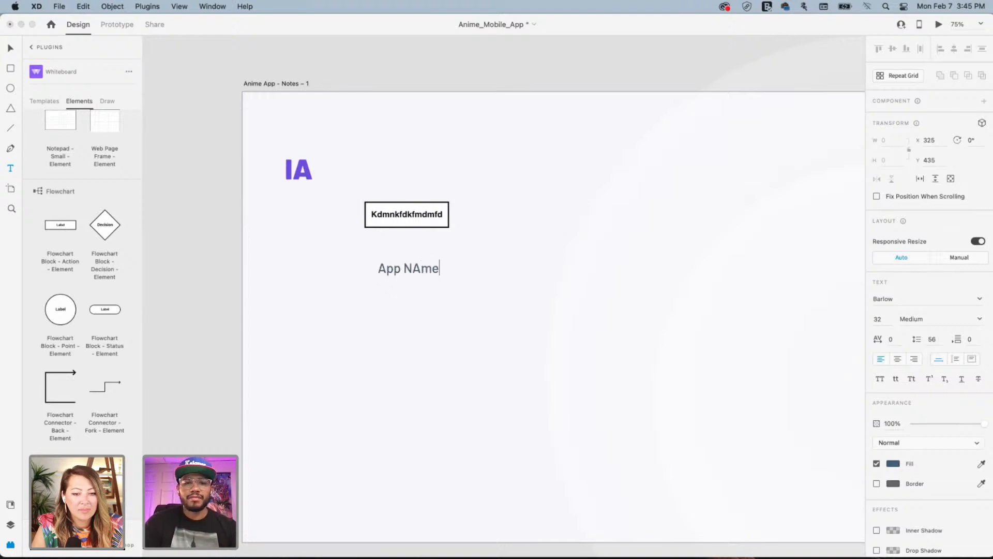
key(BackSpace)
key(BackSpace)
key(BackSpace)
text(ame)
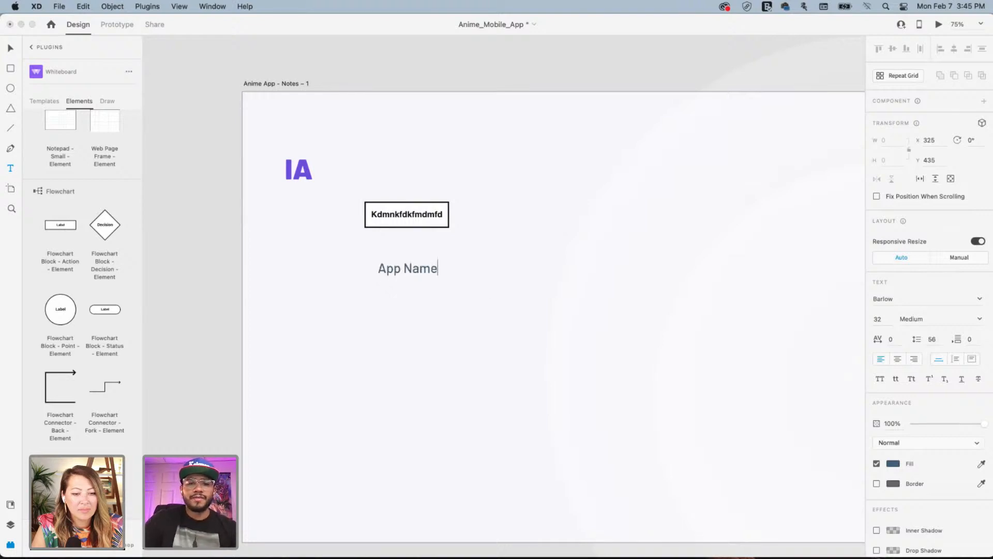
key(Escape)
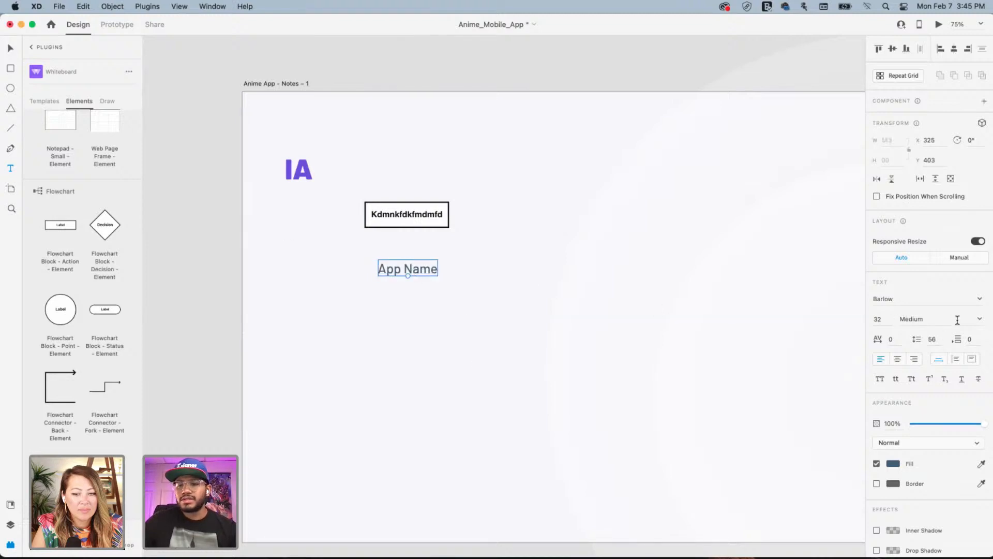
click(975, 319)
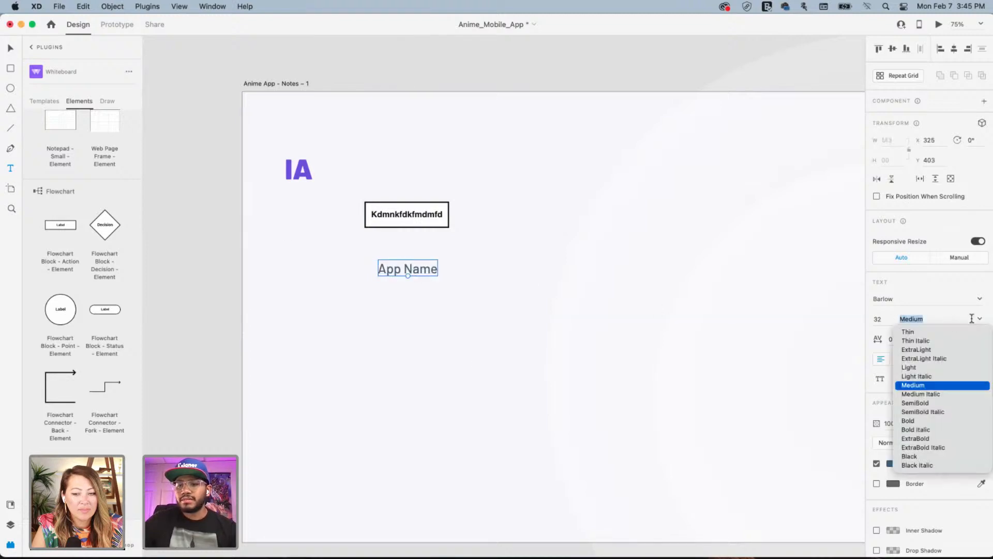
click(920, 403)
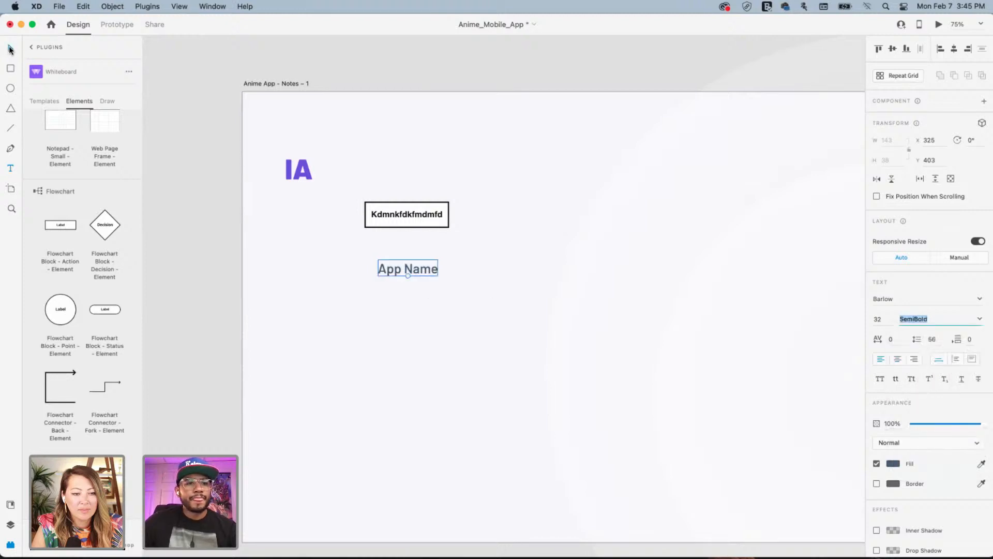
click(9, 50)
Draw a rectangle behind App Name, centre the text on it and group them
key(r)
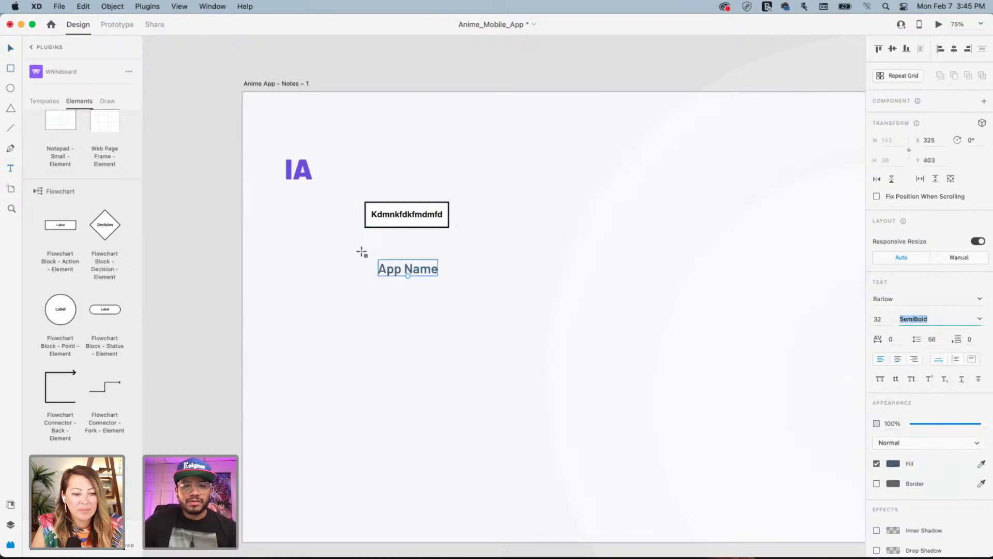
drag(362, 252, 456, 288)
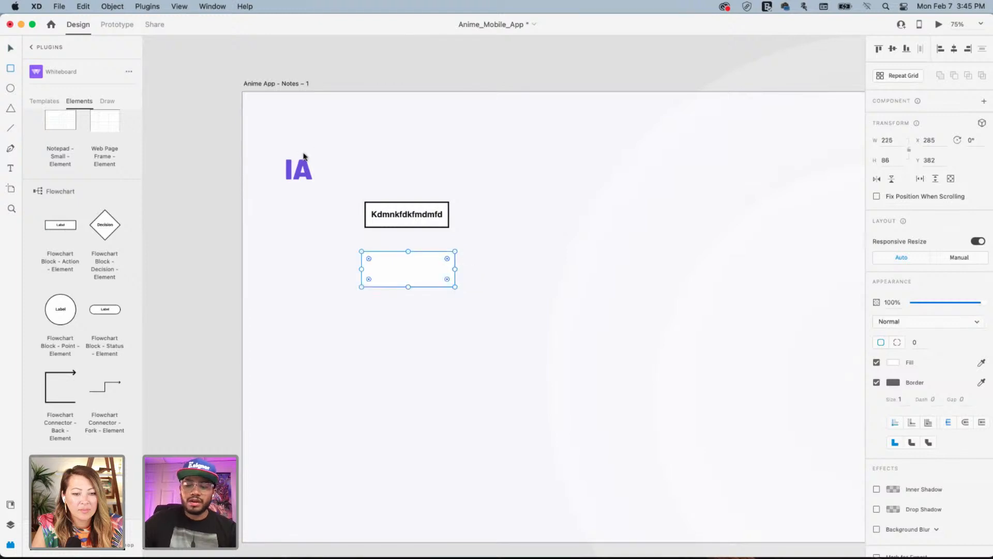
key(super+bracketleft)
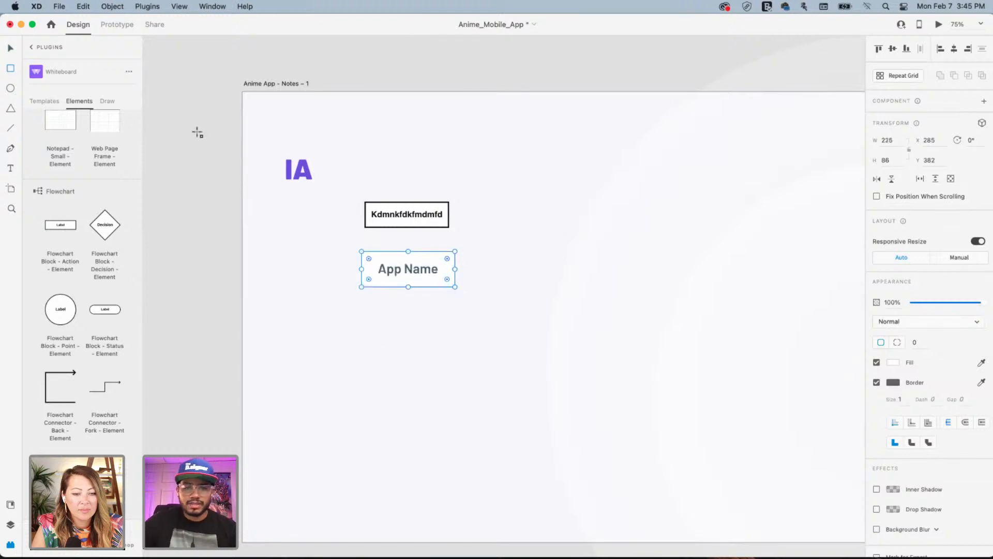
click(11, 49)
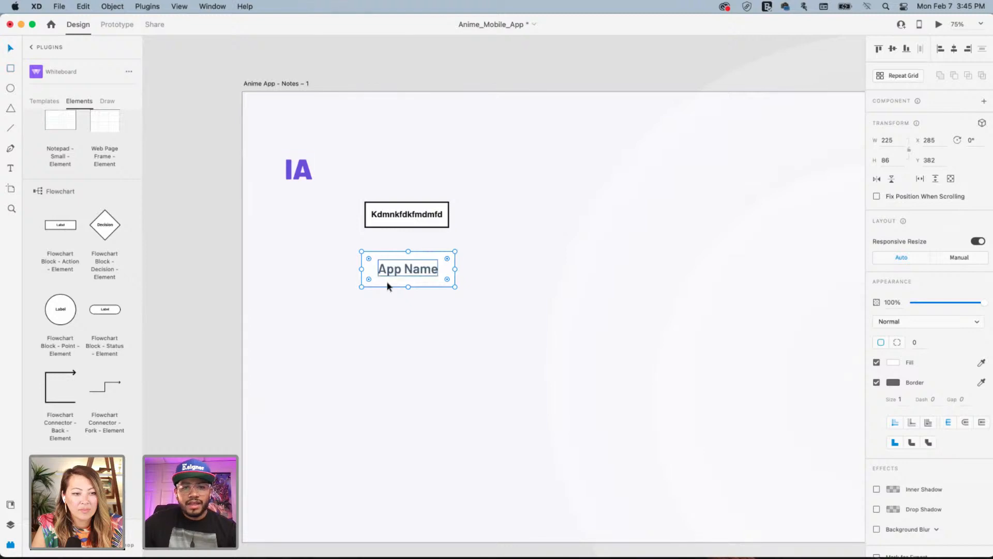
shift+click(430, 269)
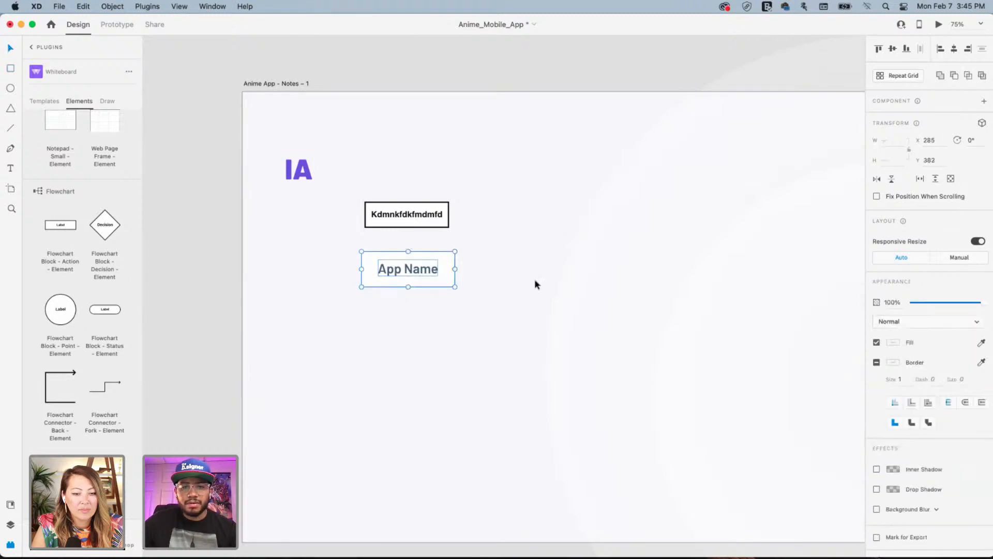
click(954, 49)
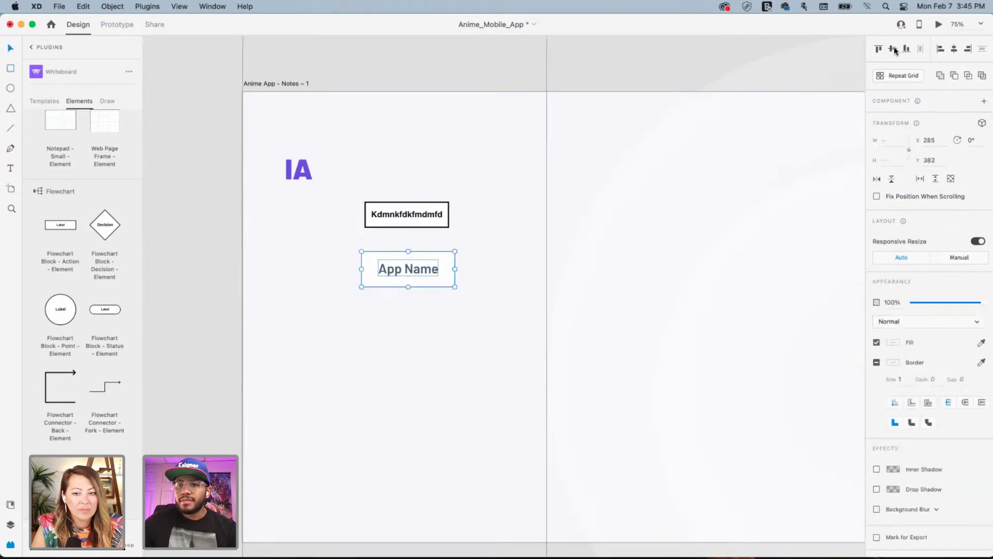
click(893, 49)
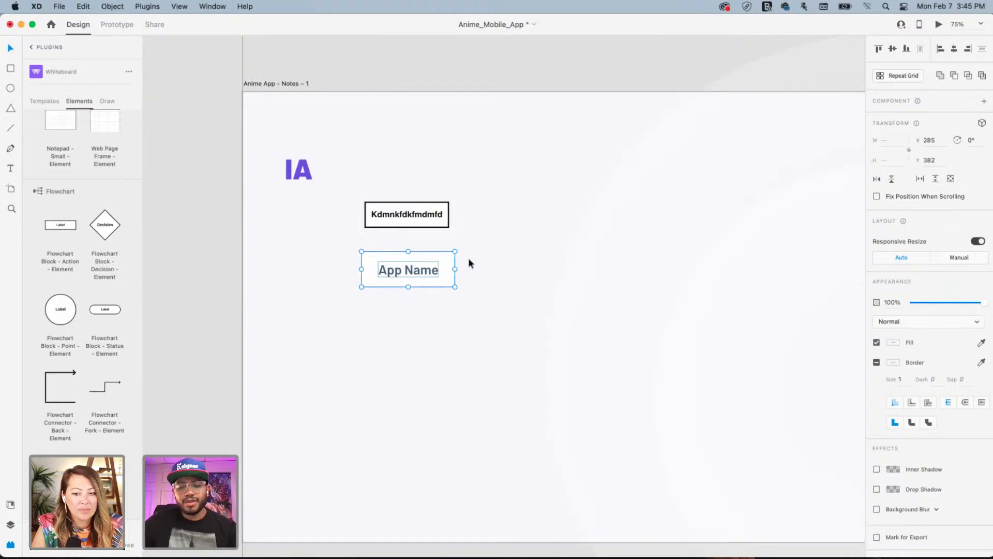
key(super+g)
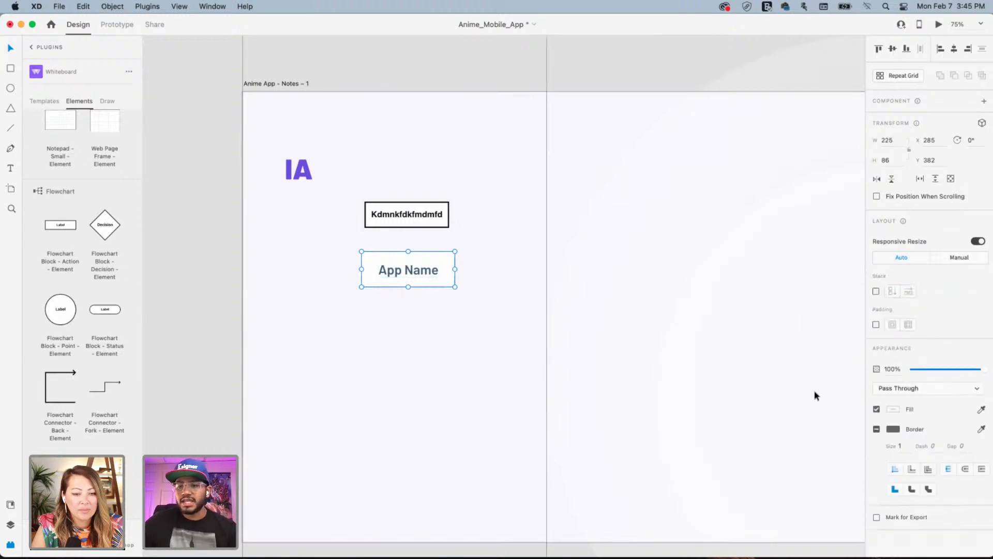
click(877, 429)
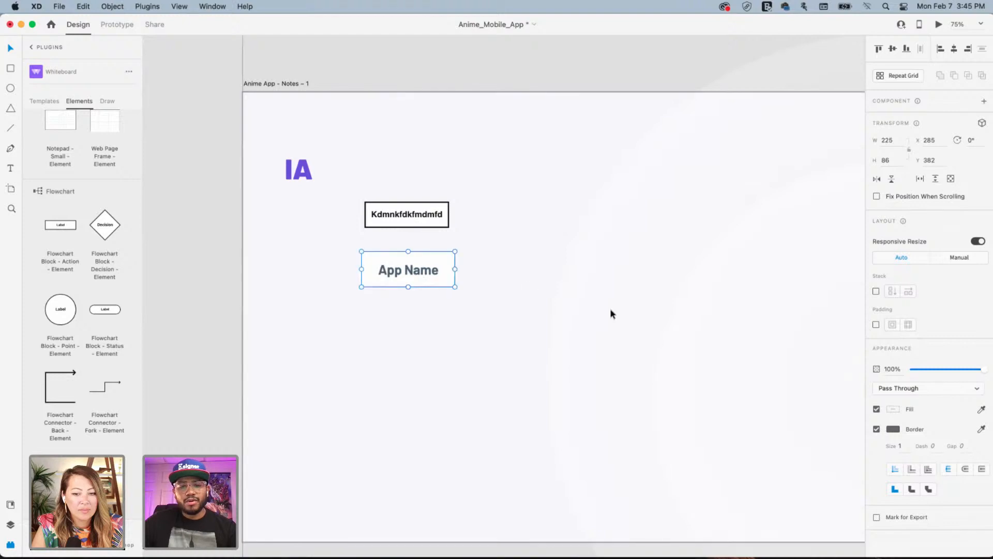
click(877, 429)
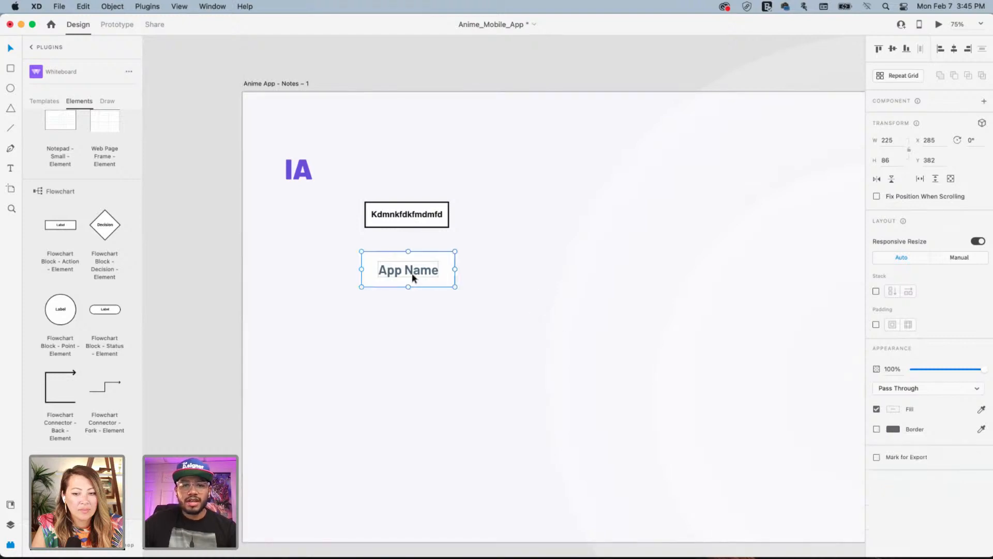
Delete the Kdmnkfdkfmdmfd placeholder flowchart block
double_click(445, 256)
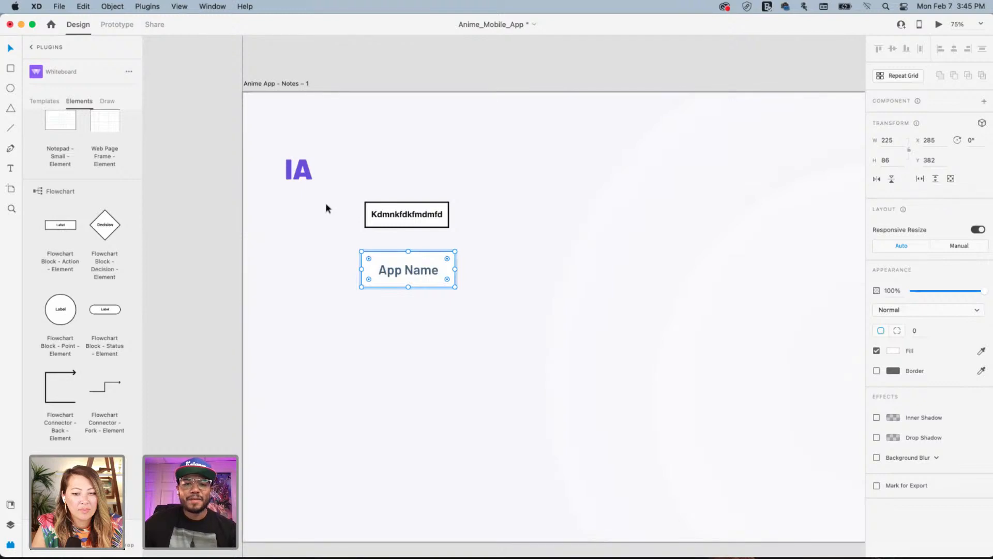
drag(352, 185, 500, 241)
key(Delete)
Set the App Name text size to 24 and re-centre it horizontally and vertically in its box
click(445, 265)
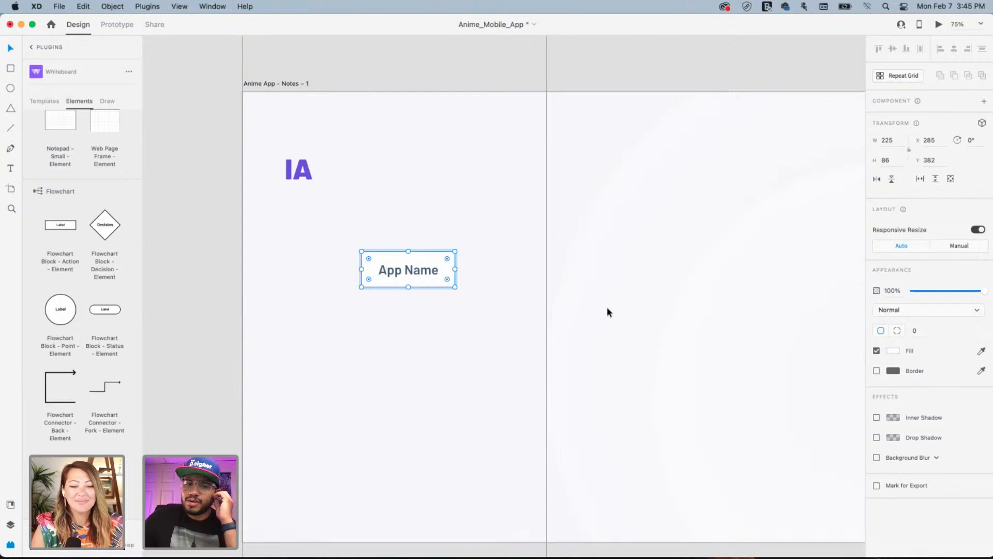
double_click(417, 271)
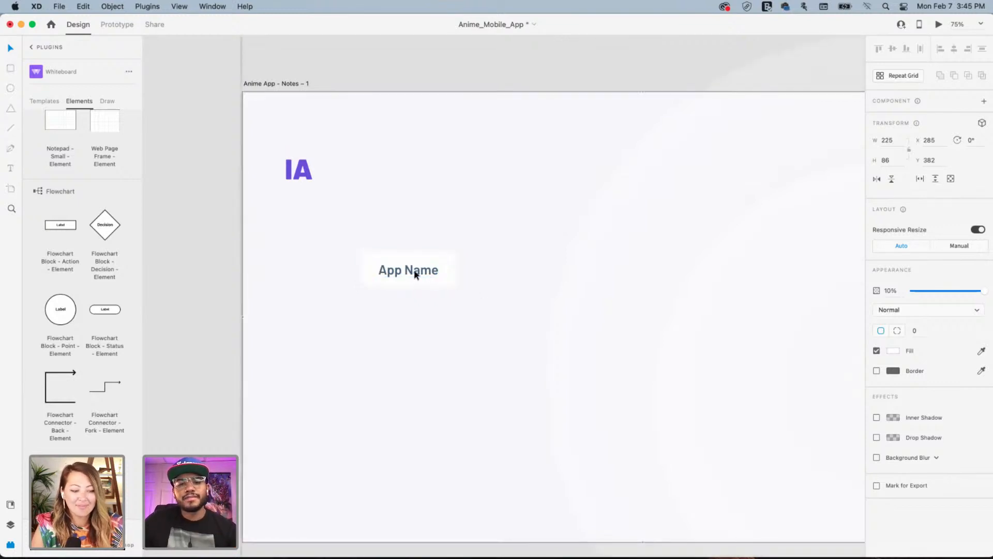
click(422, 271)
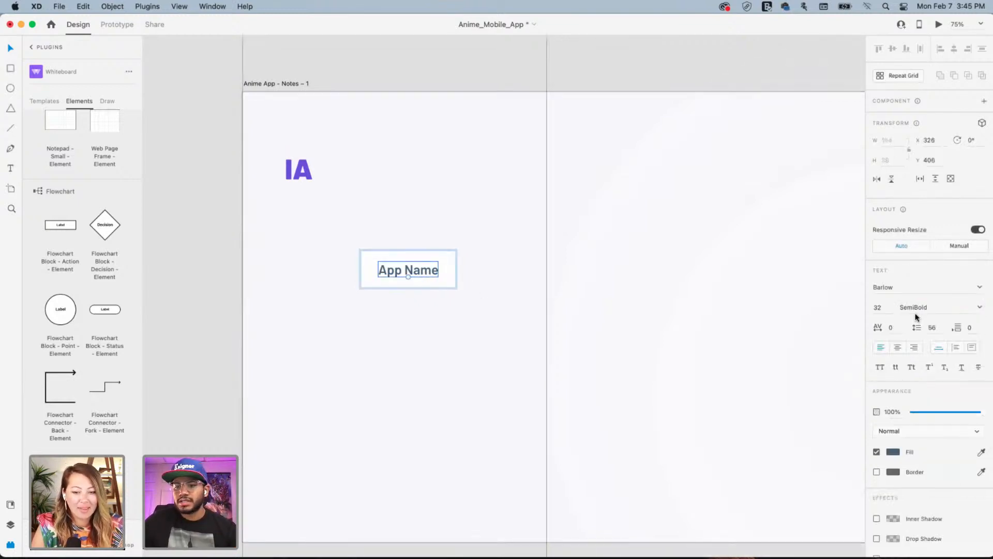
click(885, 307)
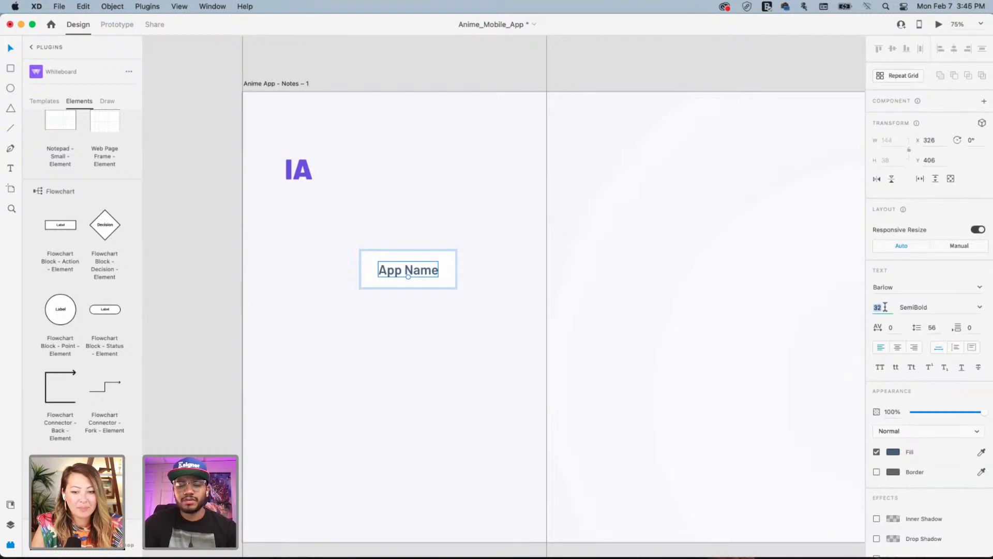
text(24)
key(Return)
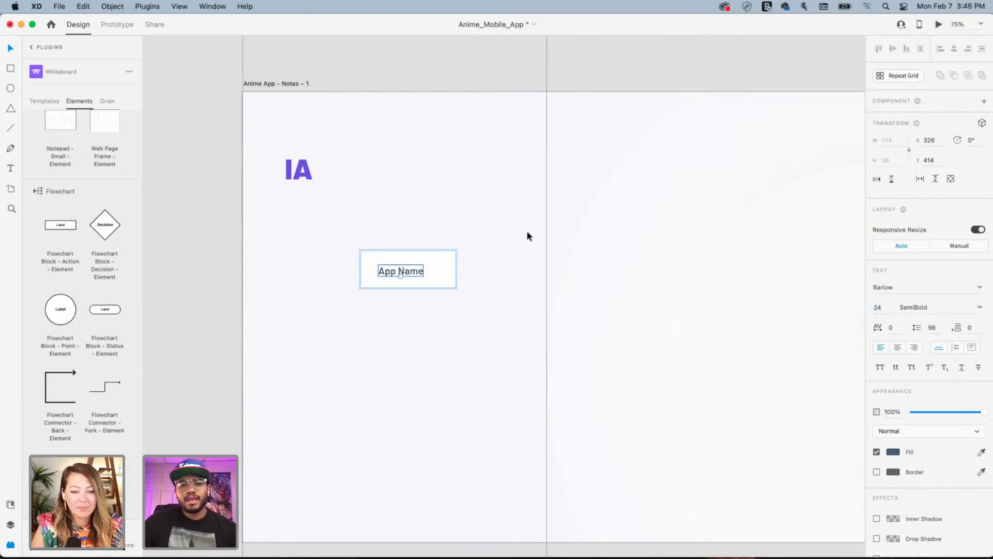
click(443, 262)
click(957, 49)
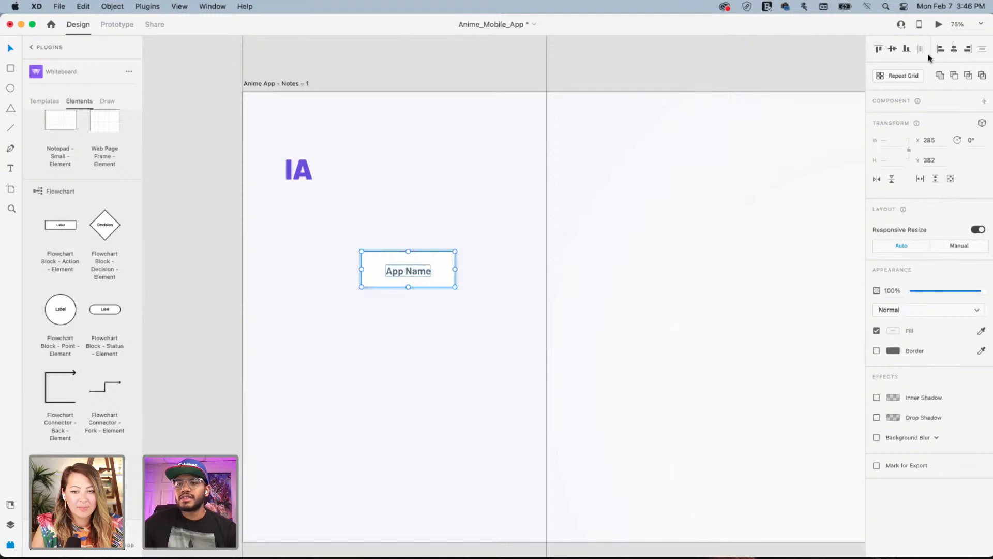
click(893, 48)
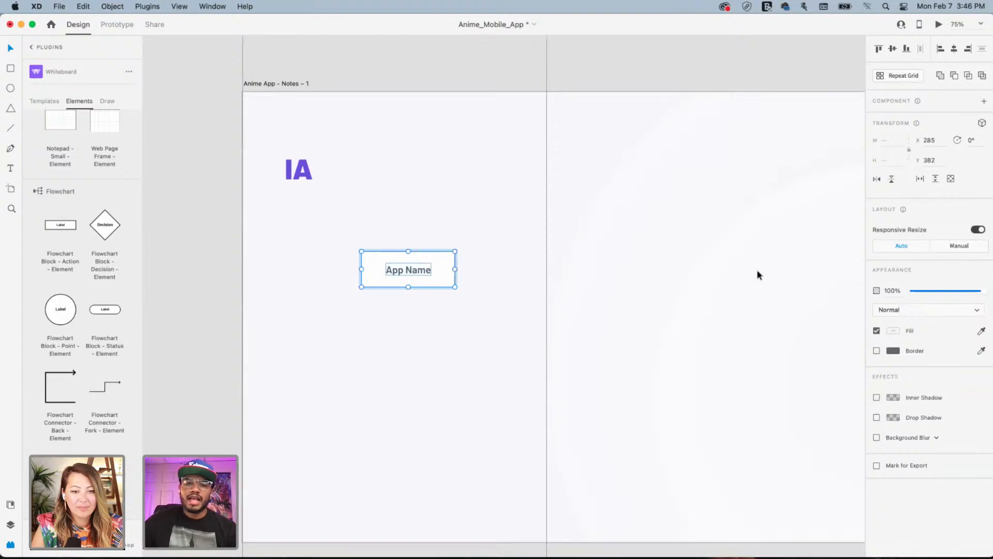
click(462, 268)
click(452, 256)
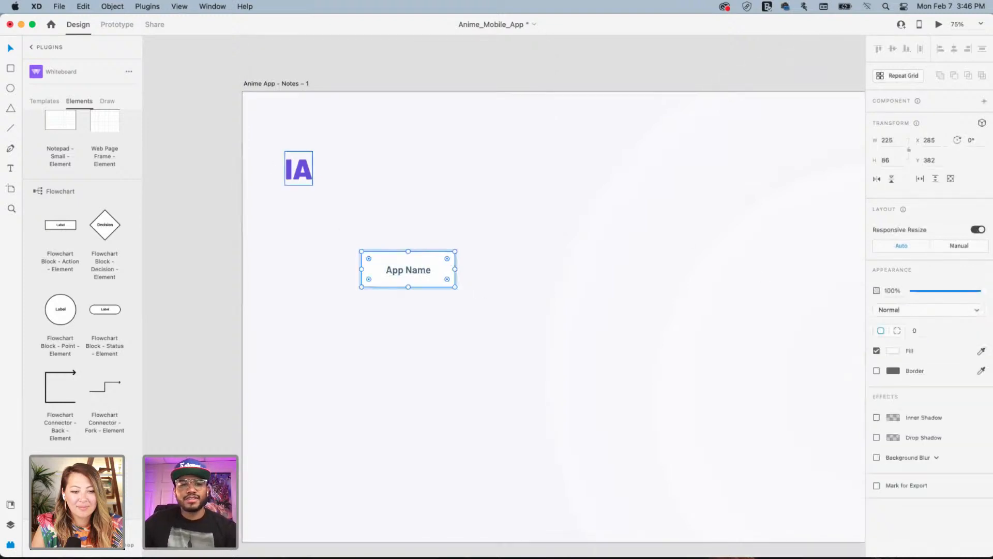
Fill the App Name box with the IA logo's purple and make the text white (#FFFFFF)
click(299, 165)
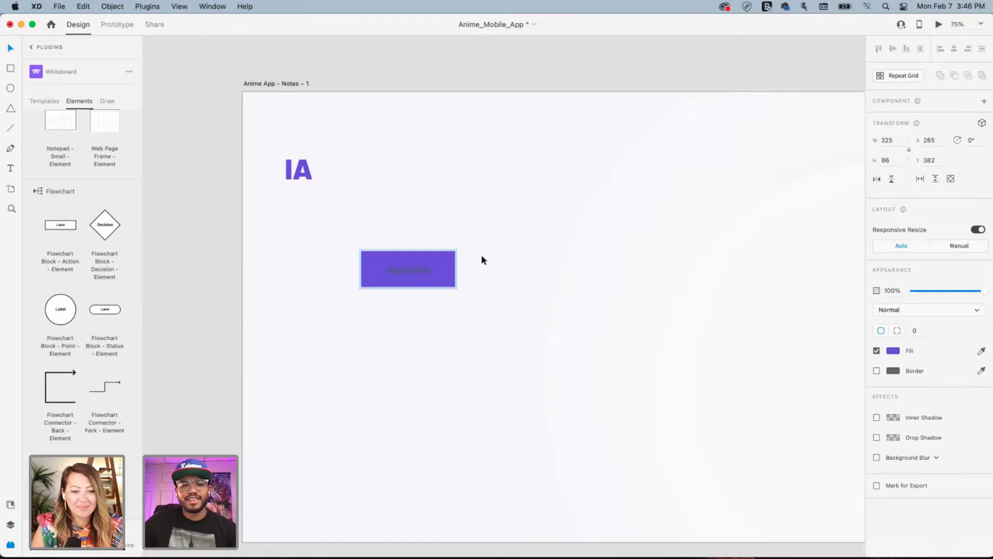
click(408, 269)
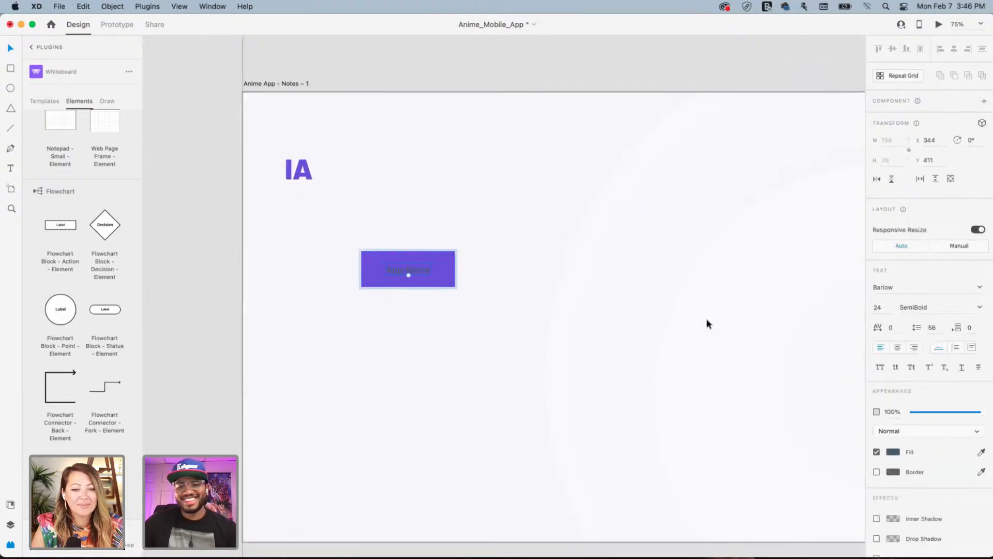
click(893, 452)
drag(800, 400, 640, 324)
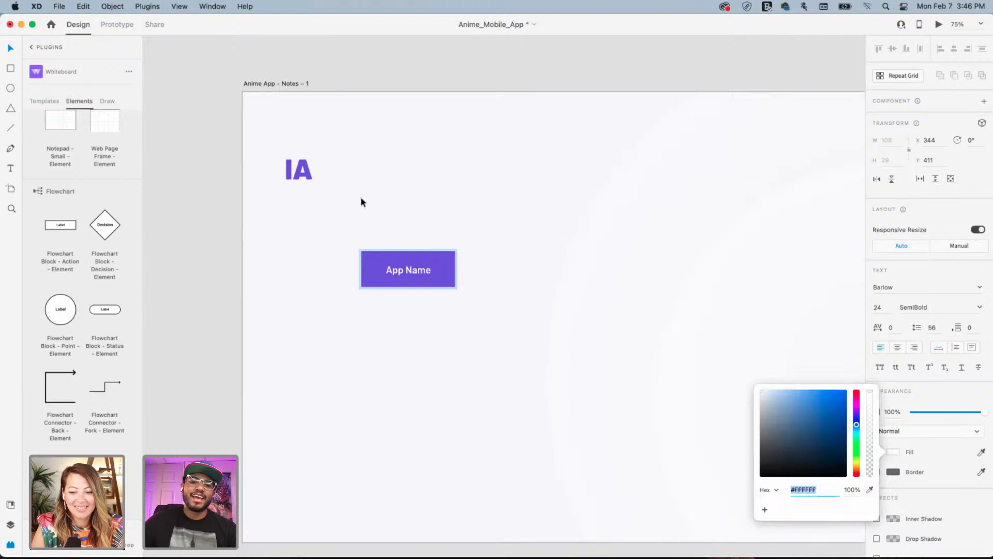
click(488, 240)
Round the purple box's corners to radius 16 and move the App Name button up and left
click(450, 263)
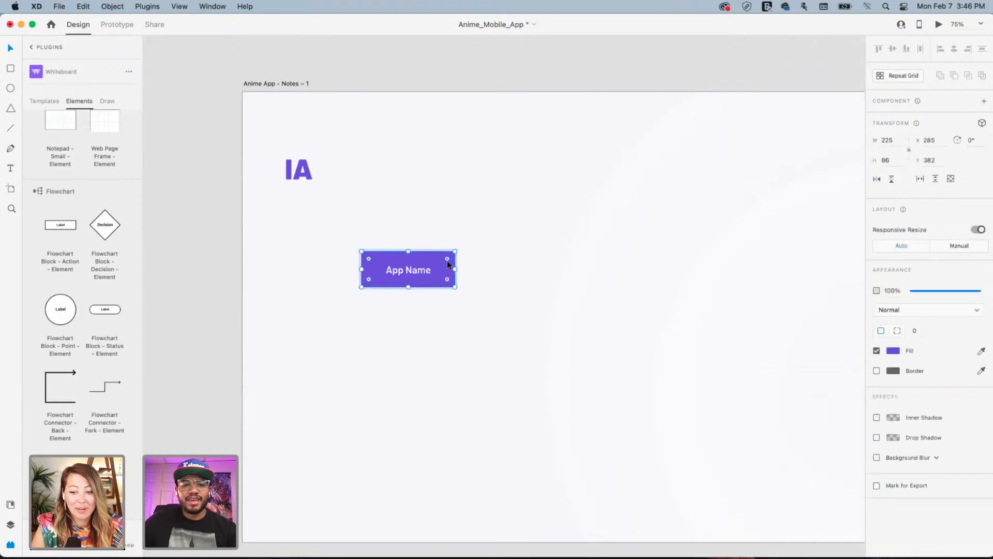
mouse_move(449, 262)
mouse_down()
mouse_move(438, 265)
mouse_move(448, 258)
mouse_up()
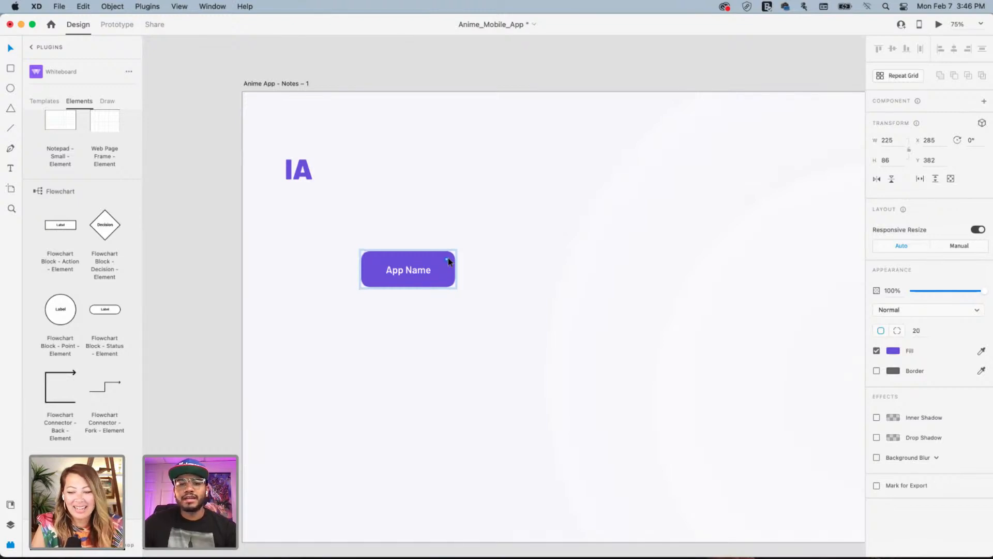
drag(449, 257, 451, 260)
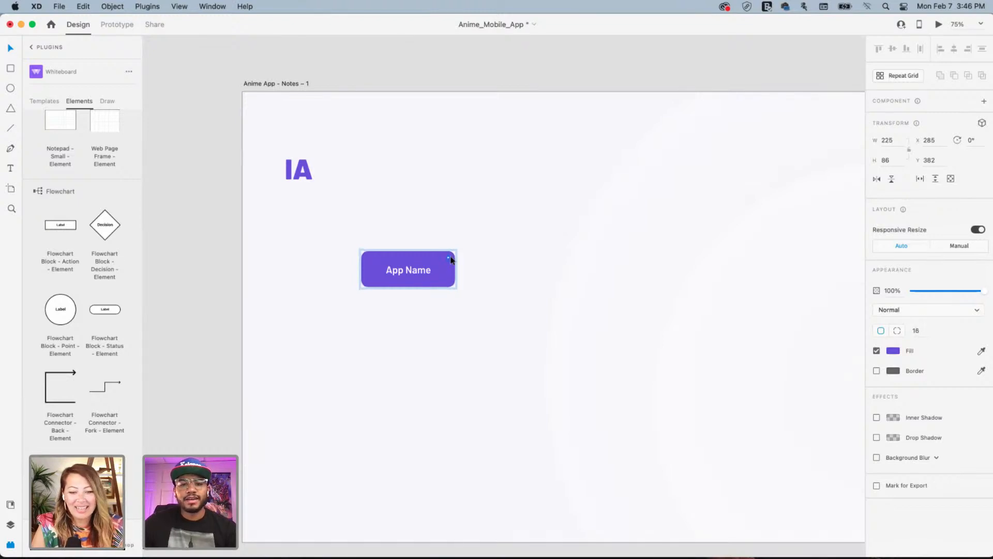
click(480, 222)
click(399, 259)
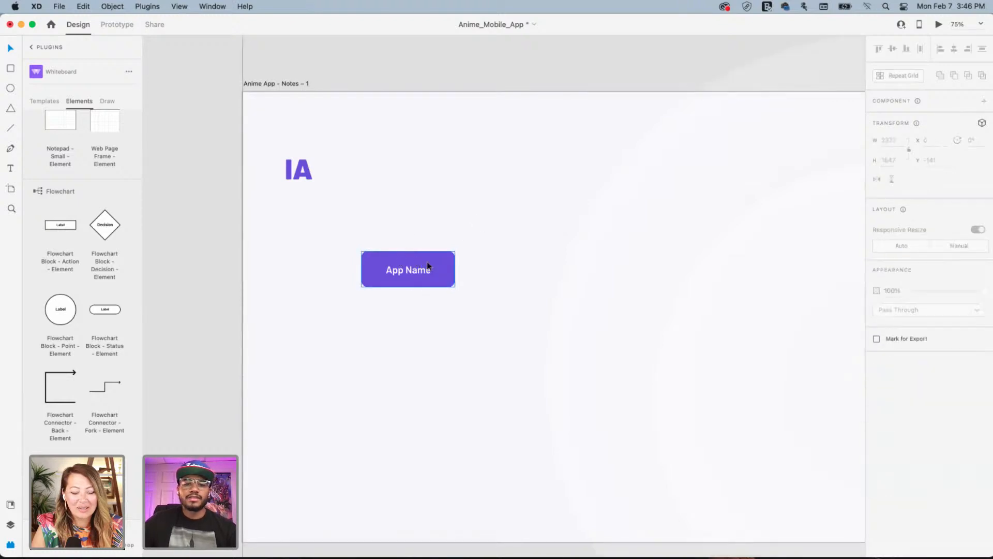
drag(424, 268, 402, 374)
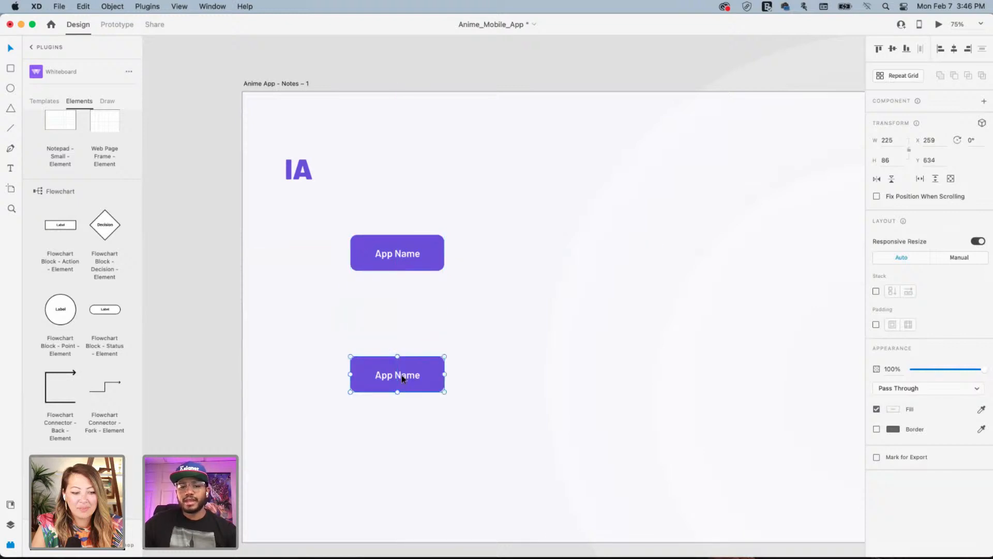
Relabel the duplicated block with a person's name, then delete that block
double_click(402, 375)
double_click(401, 376)
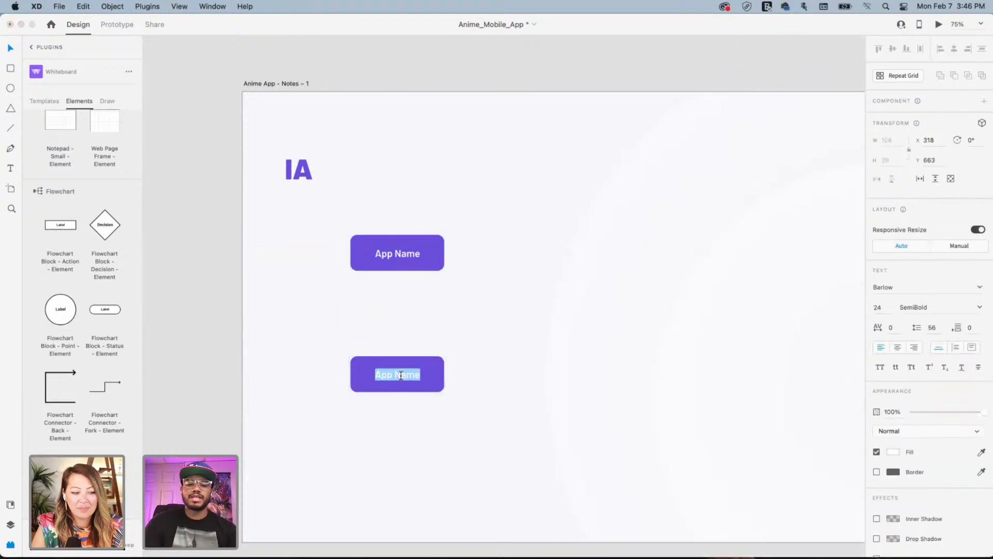
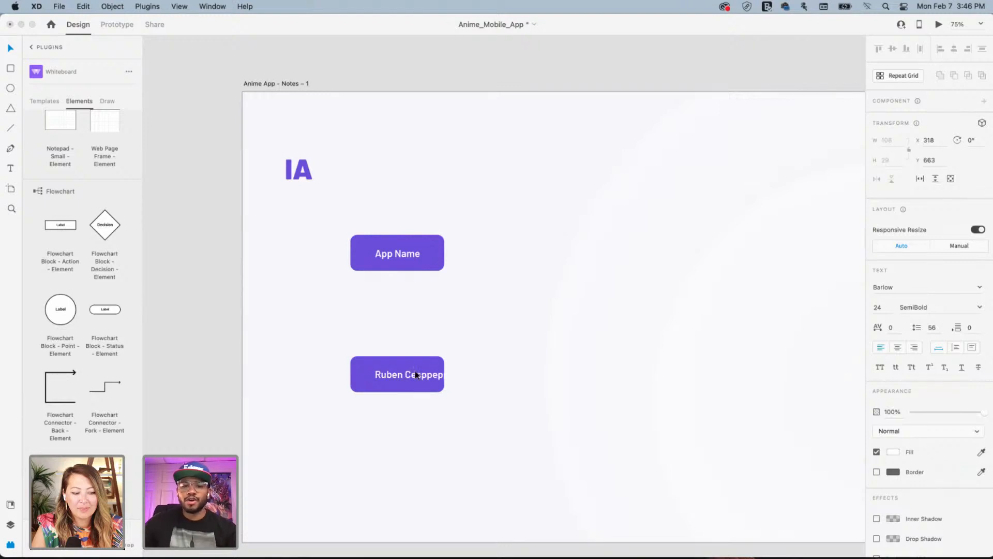
click(451, 335)
drag(329, 336, 519, 446)
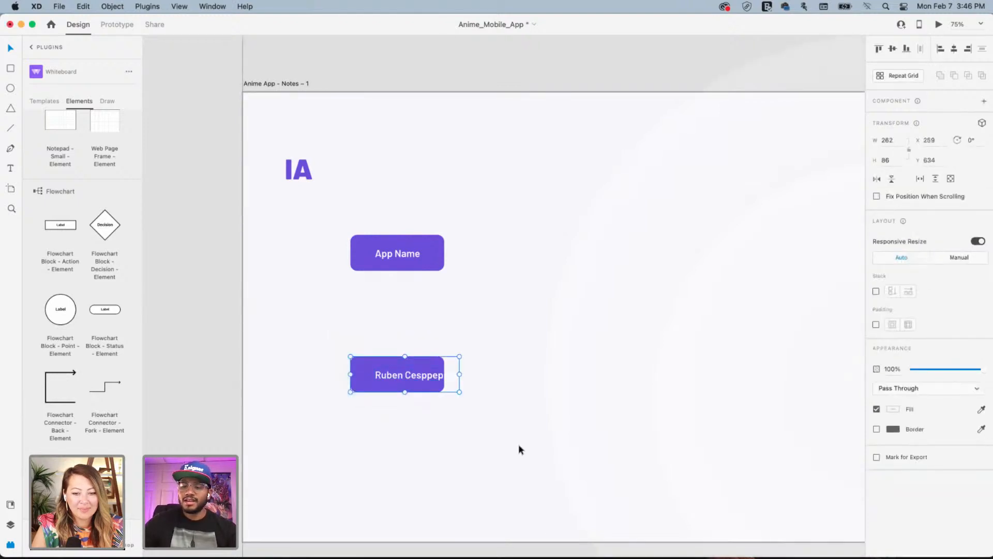
key(Delete)
Move the lower App Name block slightly higher and show the Layers panel
drag(435, 260, 430, 358)
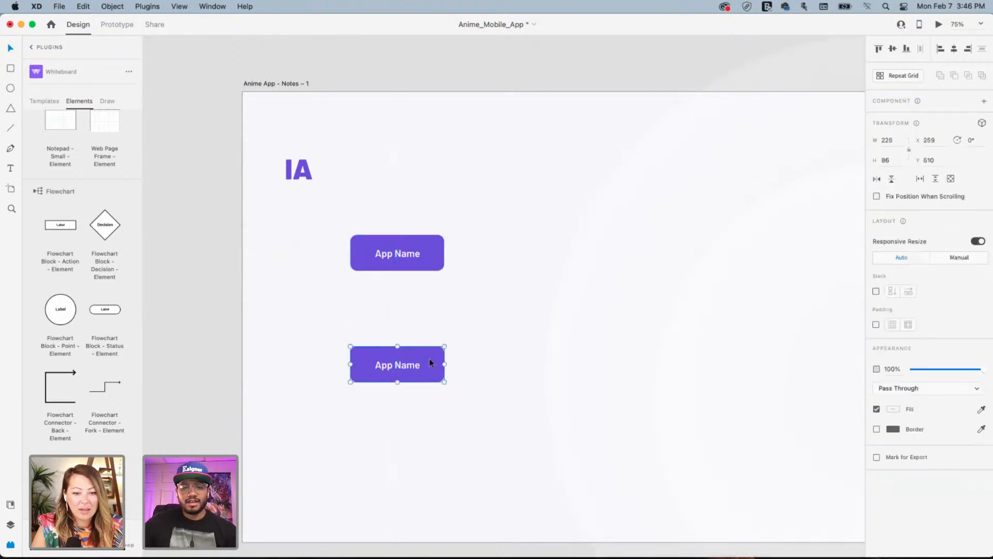
click(32, 47)
click(9, 525)
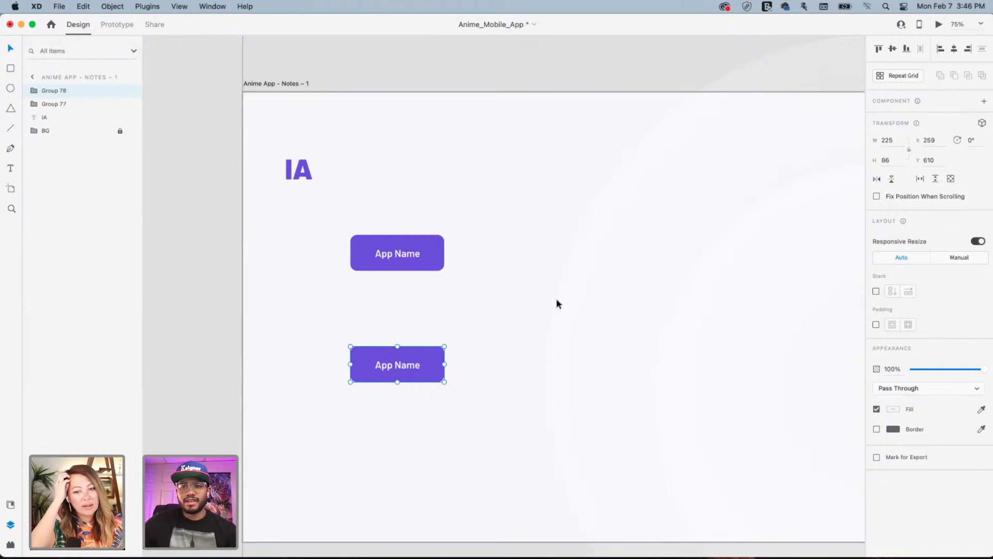
Make the lower App Name block a component (Component 1) and drag a copy to the right
right_click(432, 361)
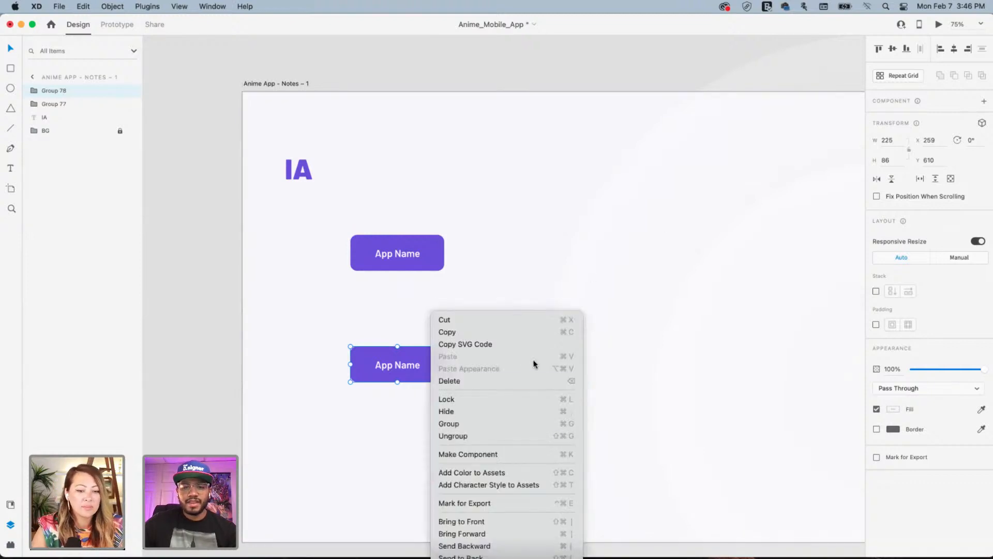
click(382, 372)
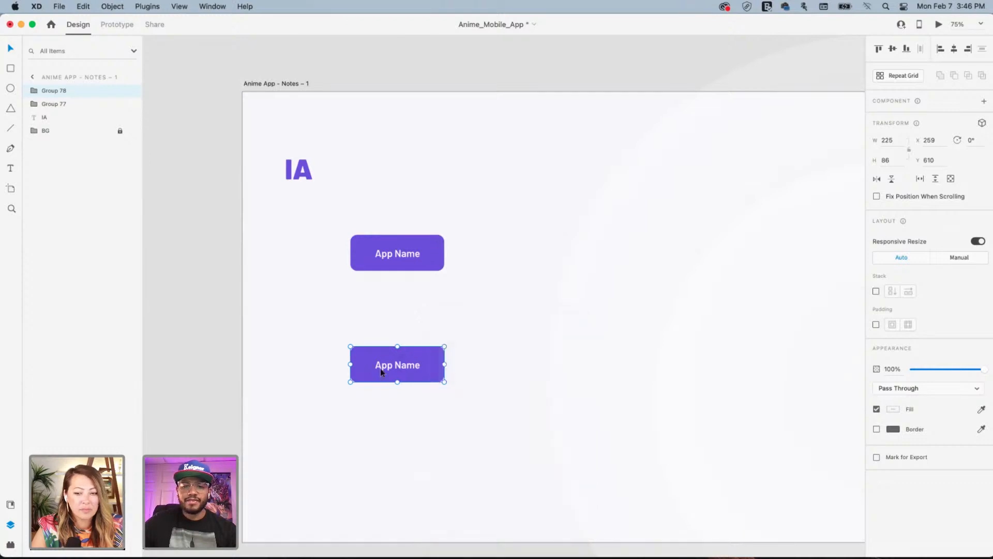
drag(406, 365, 532, 367)
double_click(532, 368)
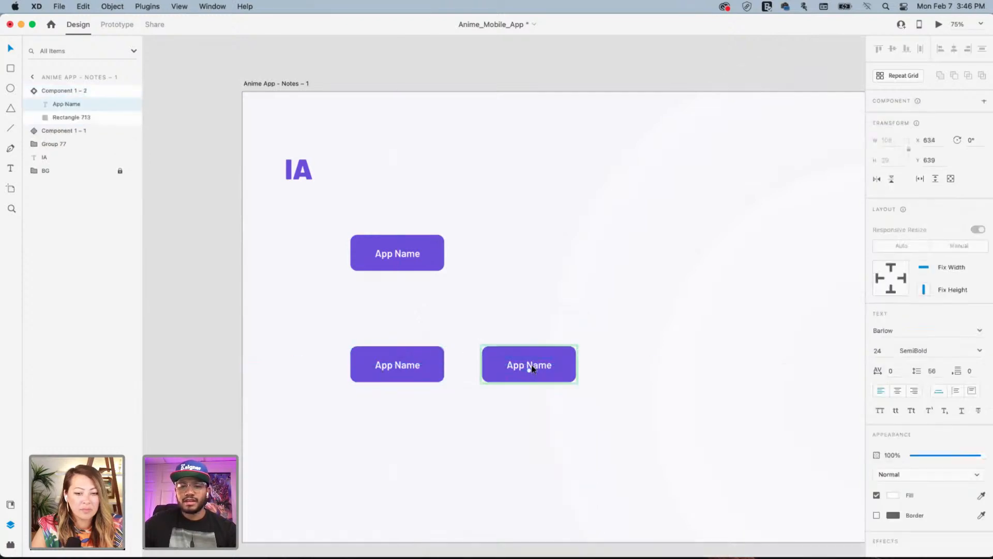
double_click(532, 366)
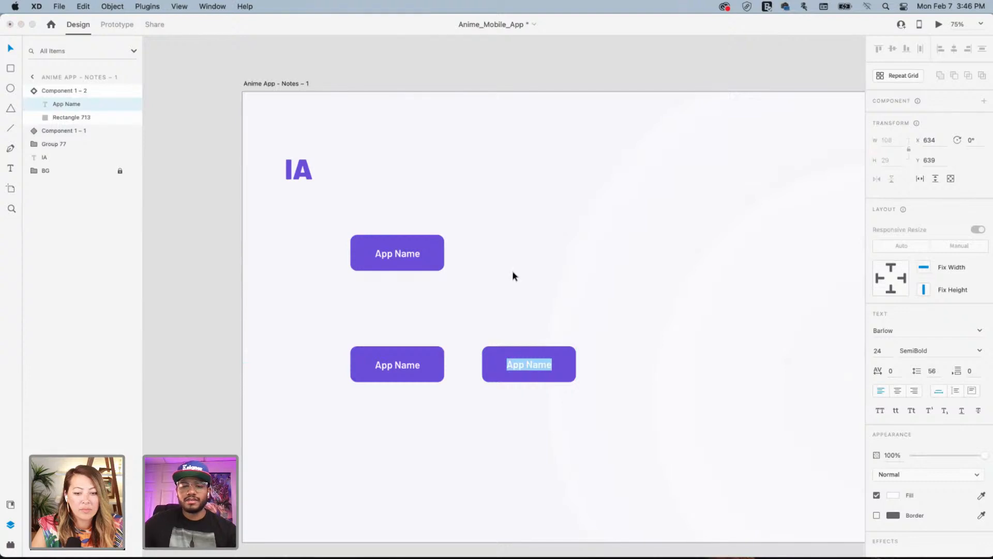
key(Escape)
key(Escape)
Remove the right-hand copy, turn on Padding for the top App Name block, and delete the lower block
key(Delete)
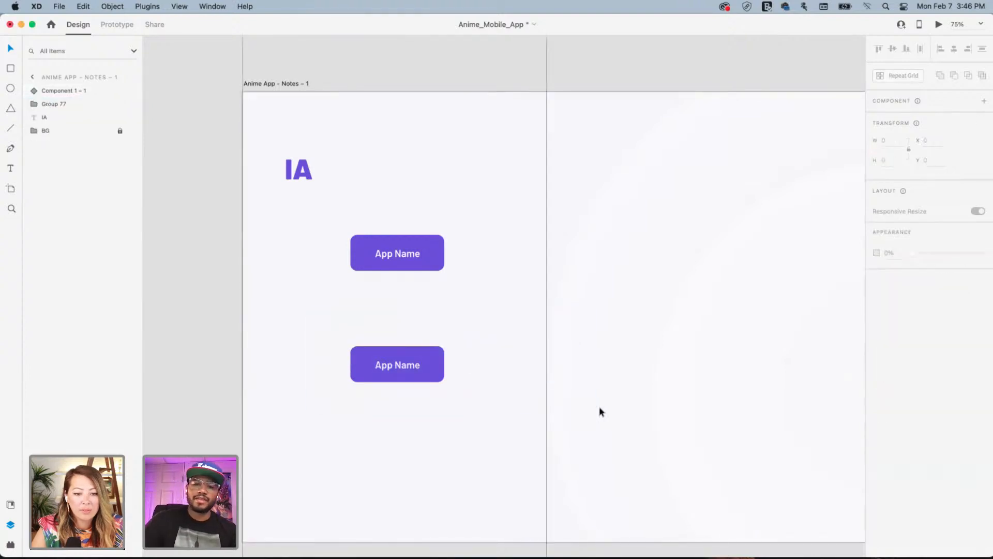
click(417, 256)
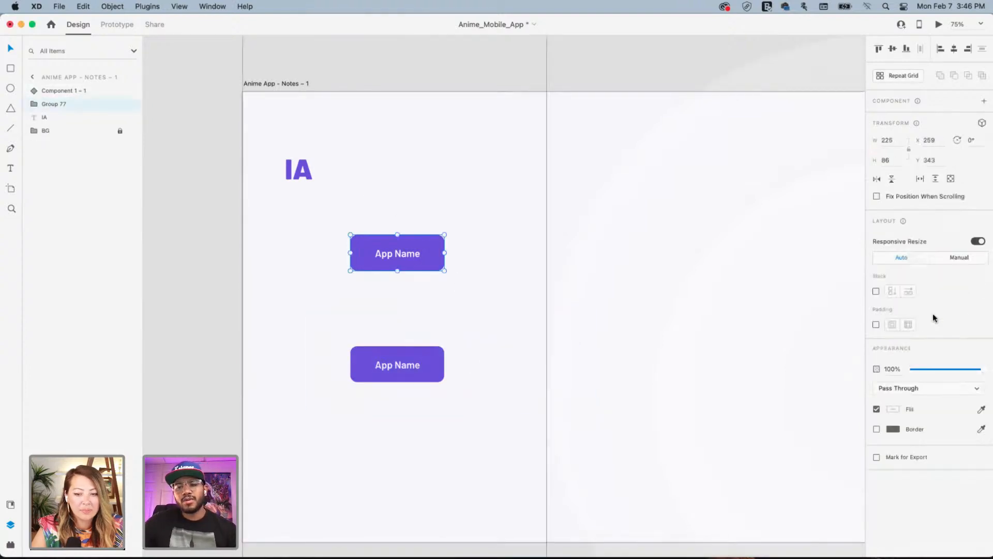
click(876, 325)
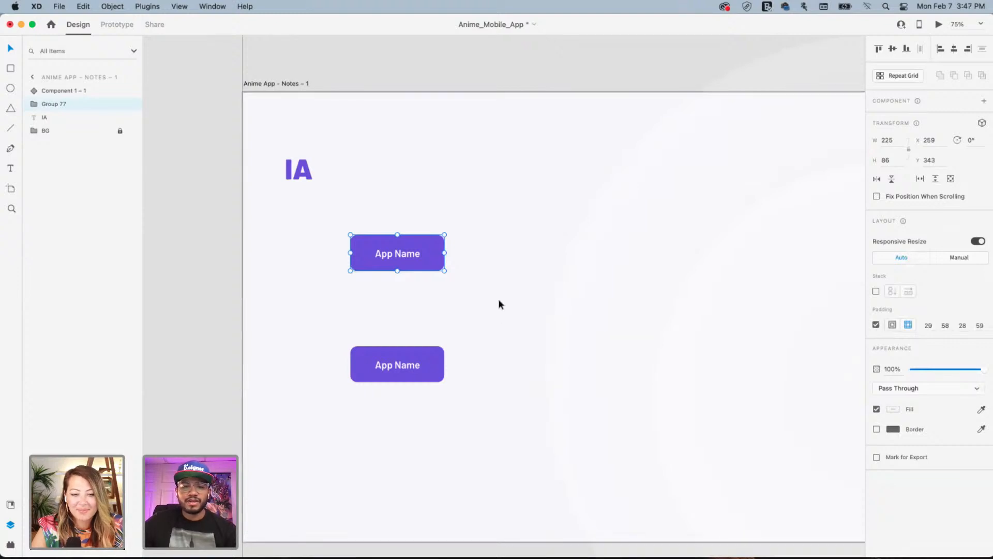
click(396, 364)
key(Delete)
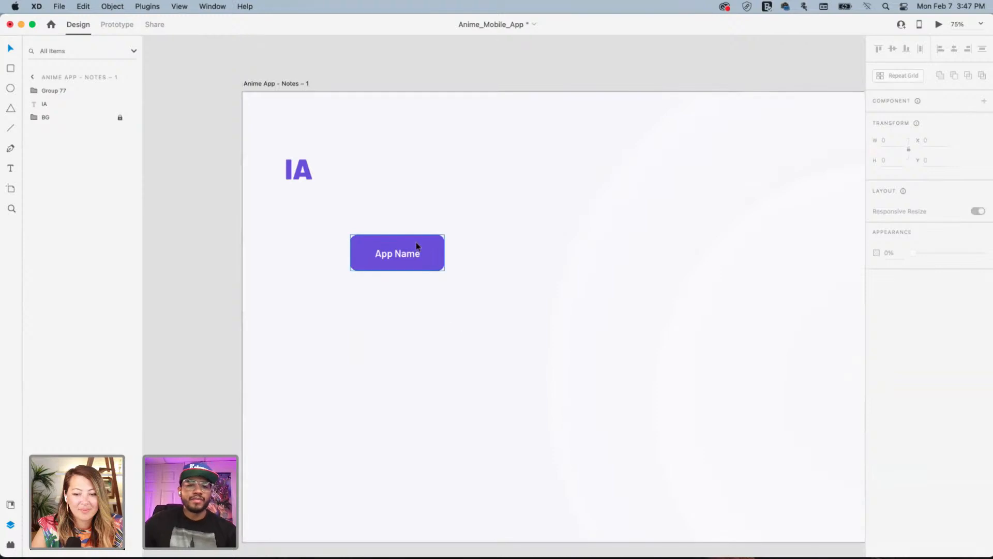
Duplicate the App Name block below, relabel the copy with a person's name, and raise App Name
alt+drag(415, 242, 409, 328)
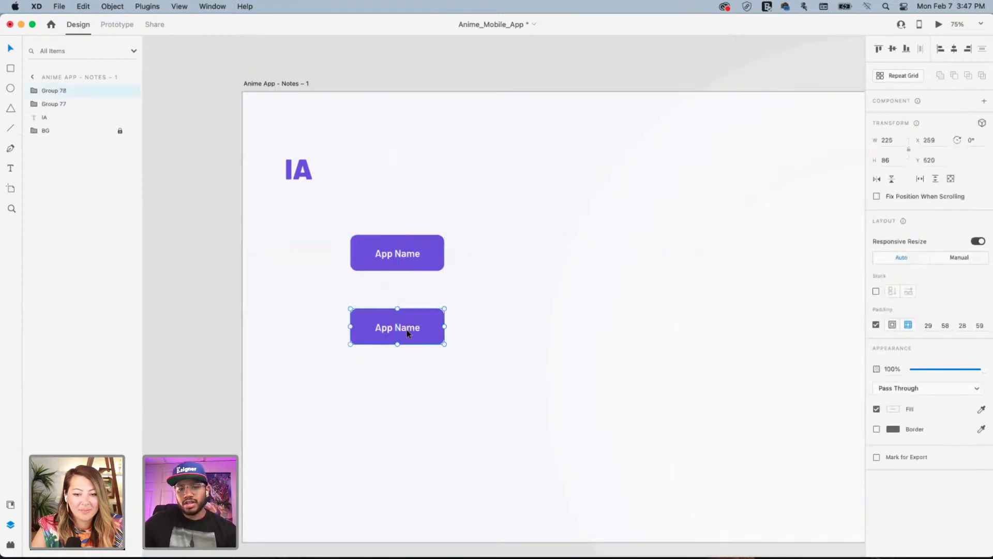
double_click(407, 331)
double_click(408, 330)
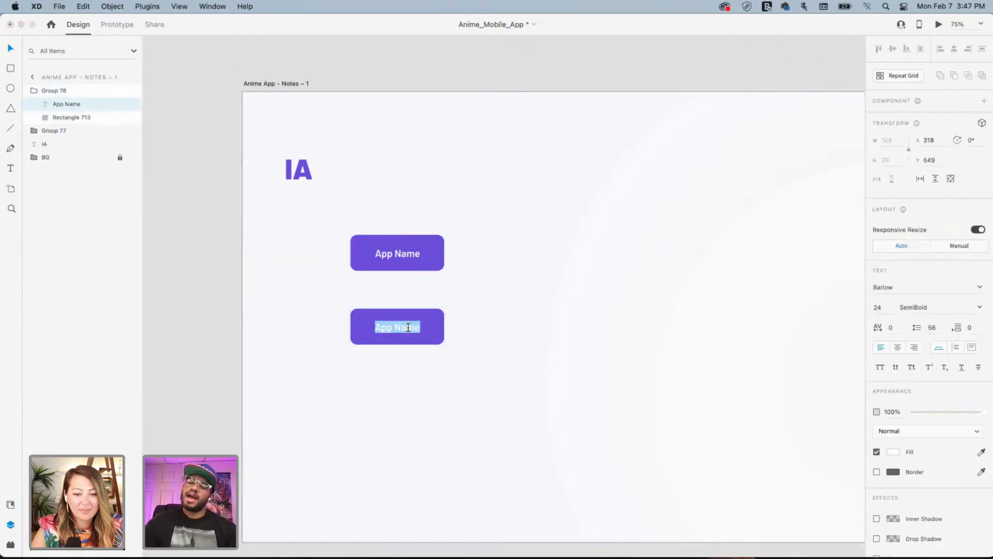
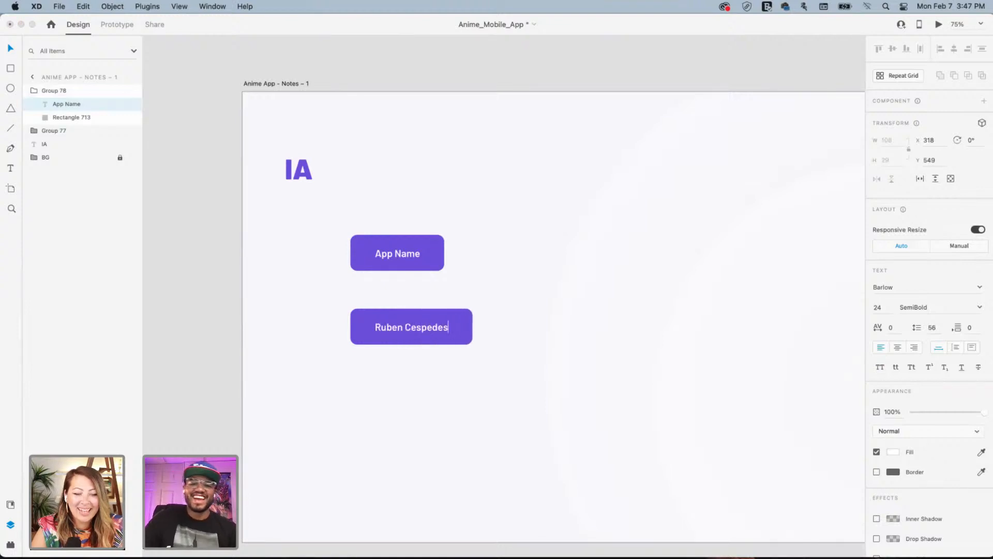
key(Escape)
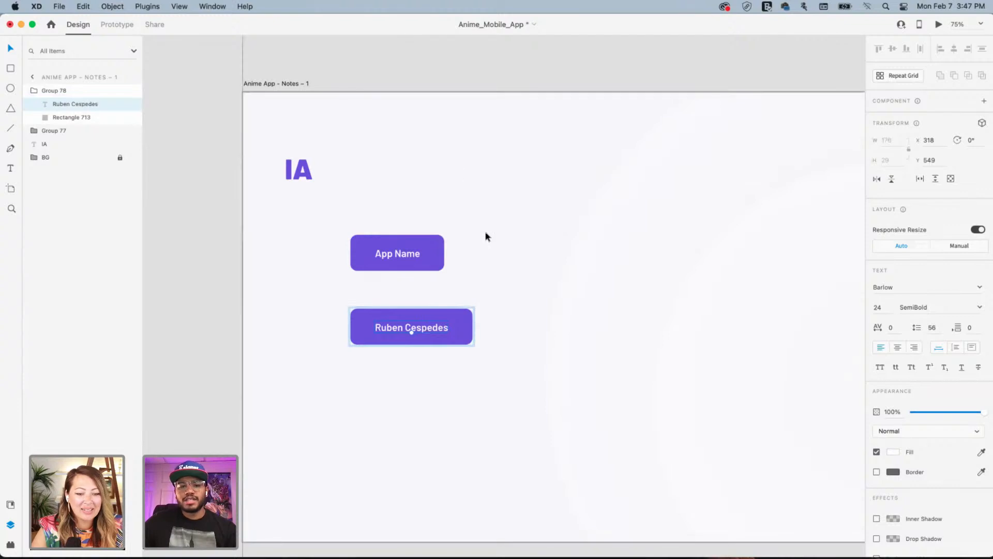
click(397, 245)
drag(396, 251, 392, 231)
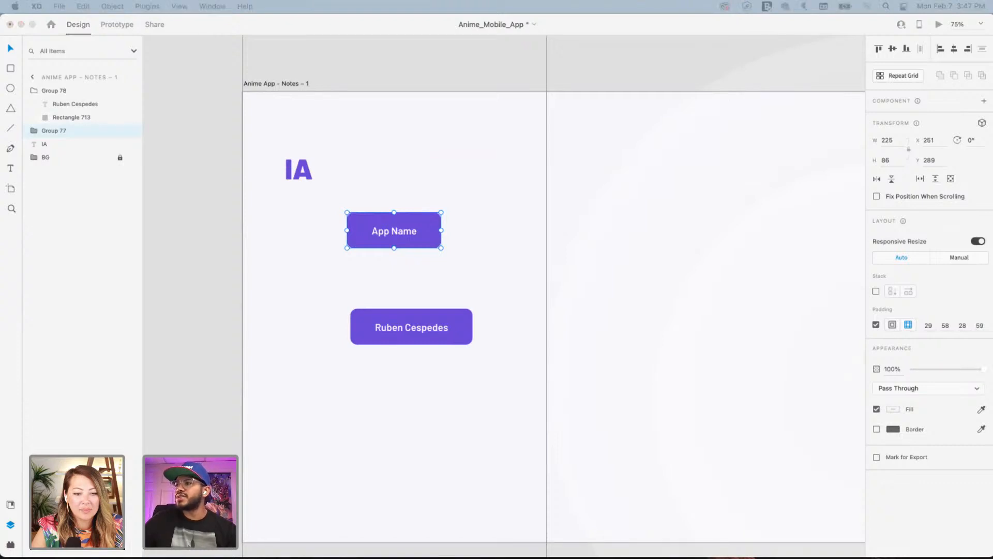
Relabel the lower block 'Welcome Screens', place it under App Name, and duplicate it lower right
click(410, 330)
double_click(410, 330)
double_click(409, 327)
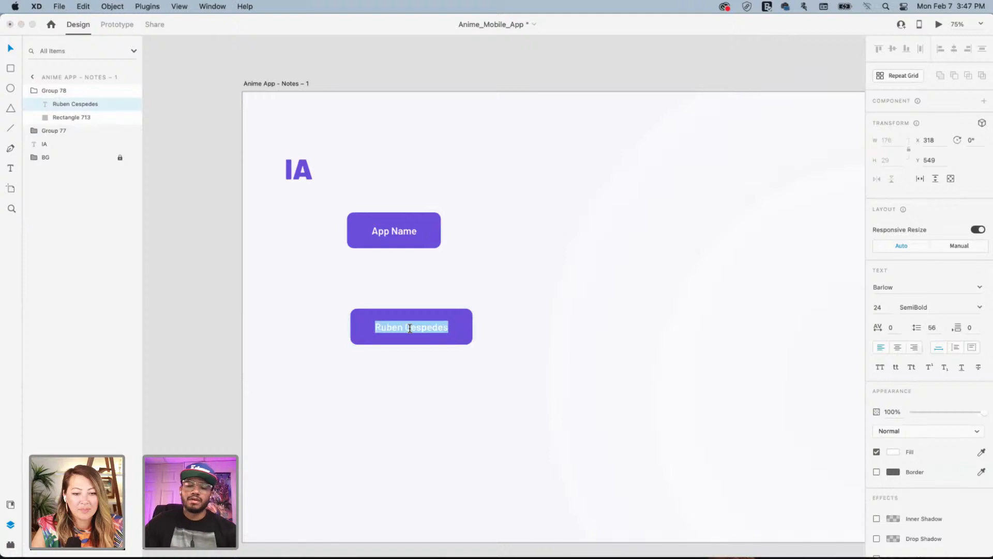
text(Welc)
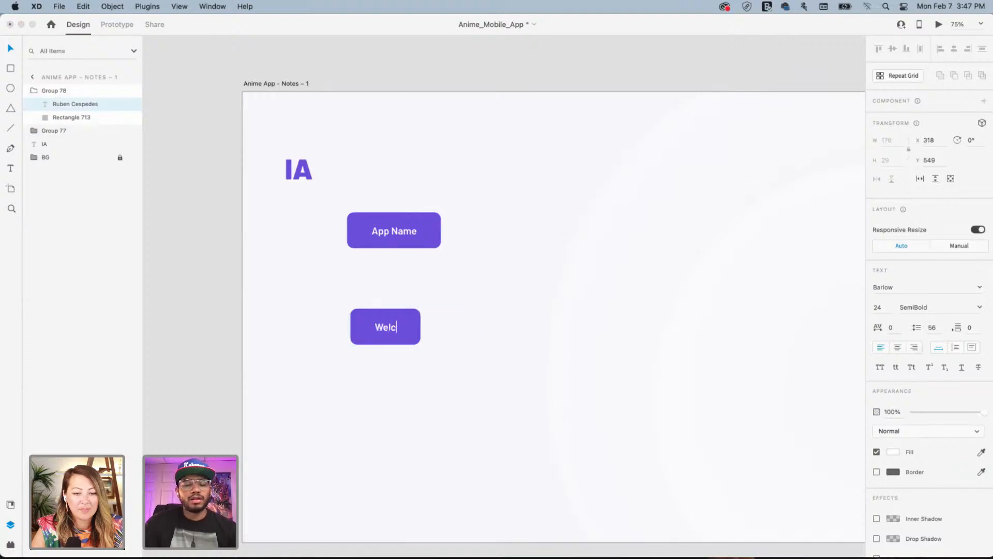
text(ome Screens)
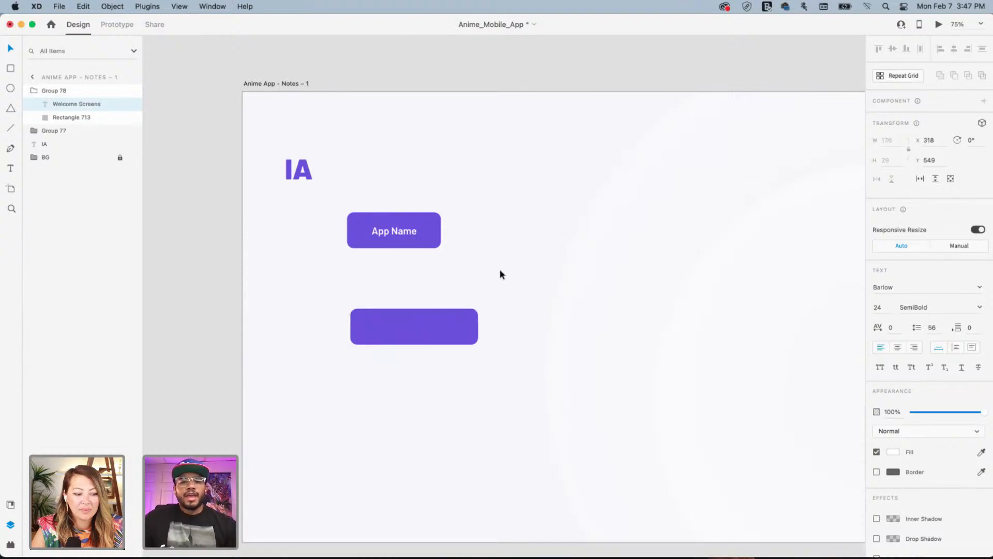
drag(378, 314, 466, 339)
key(ctrl+z)
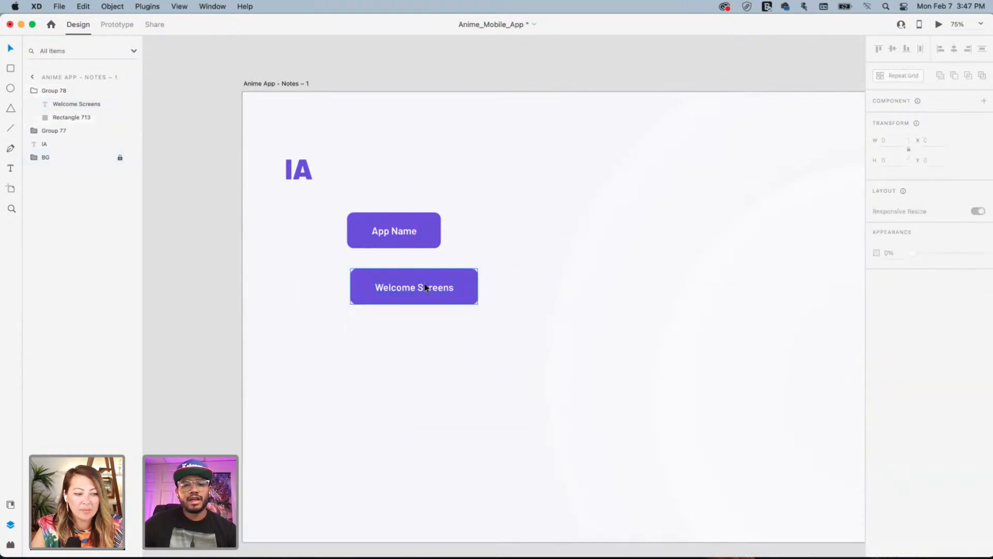
drag(425, 283, 441, 332)
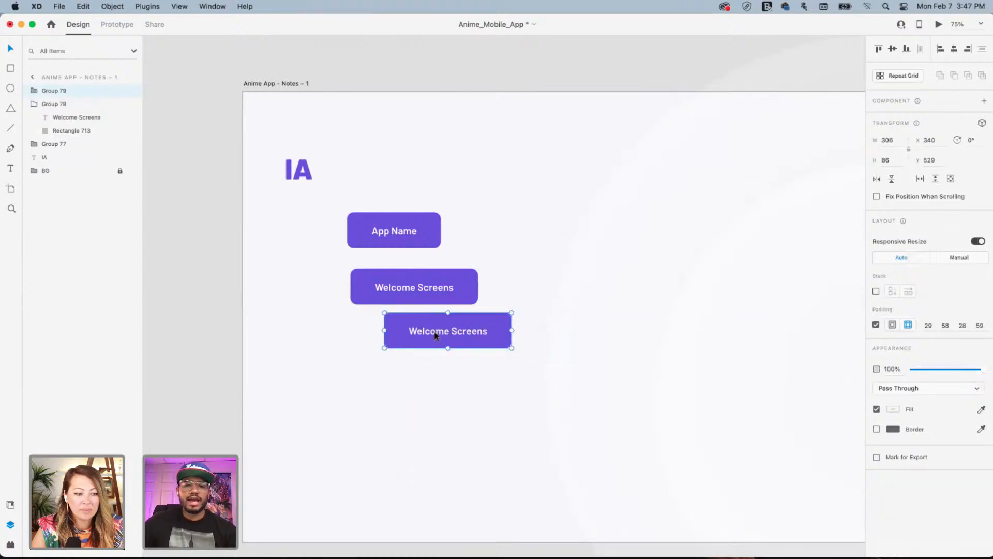
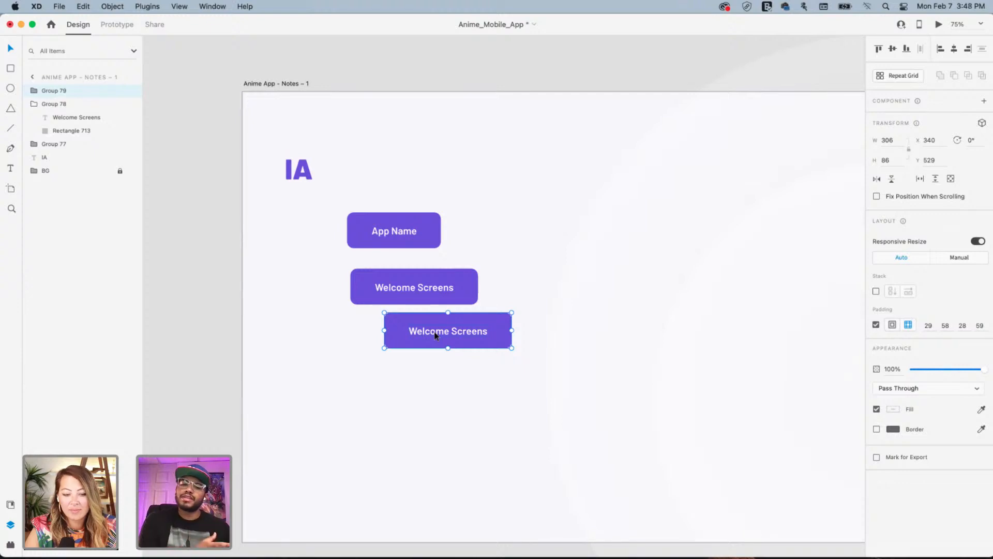
Relabel the copied Welcome Screens block 'Track what you've watched' and reselect it
double_click(436, 335)
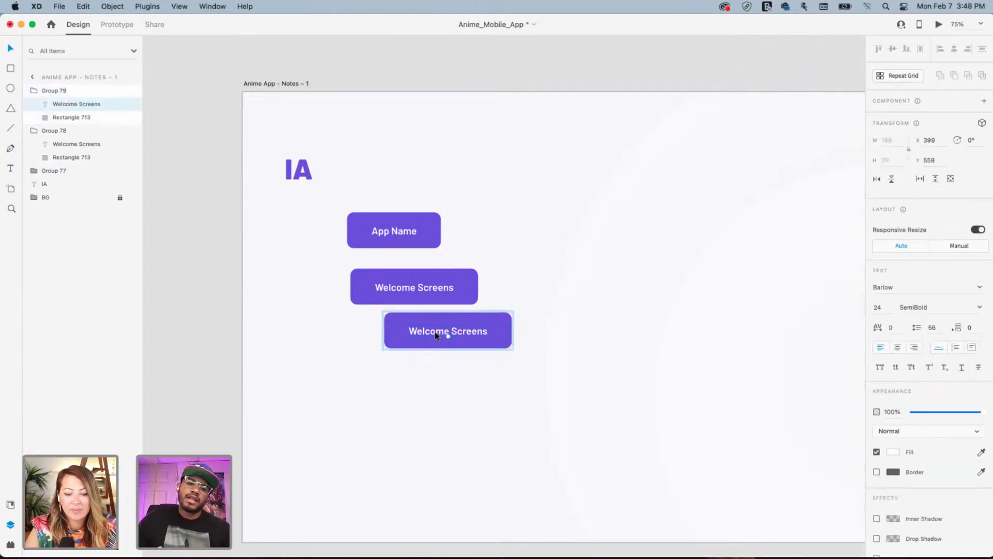
double_click(435, 332)
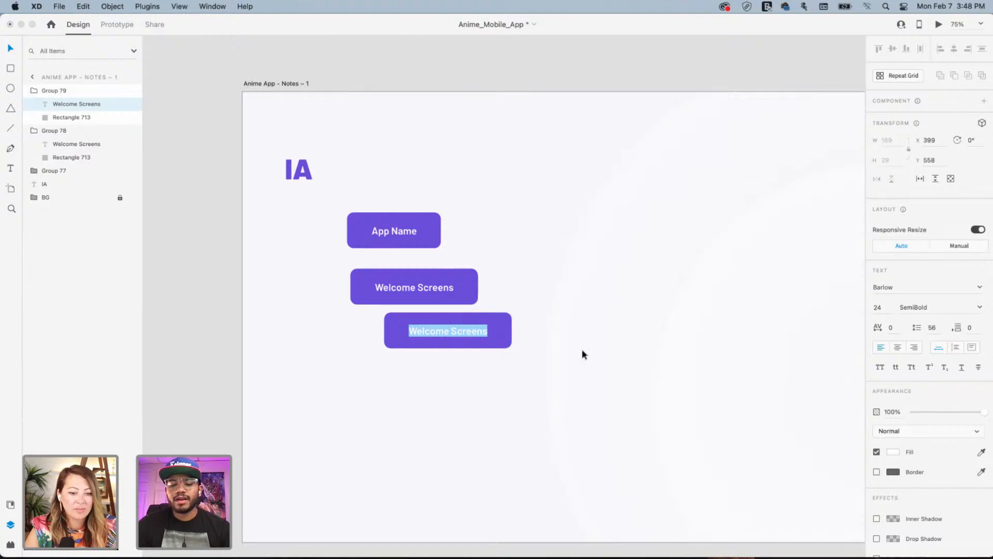
text(T)
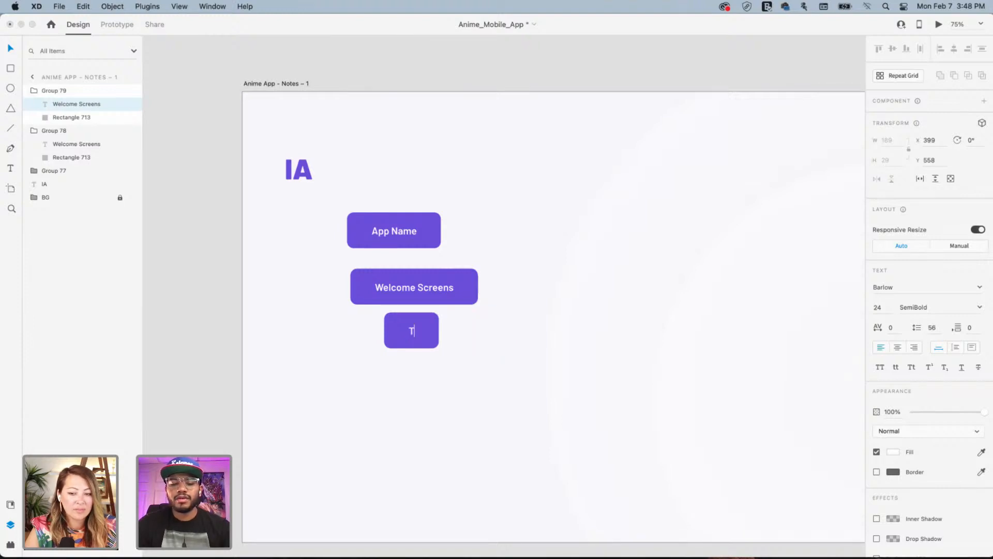
text(ra)
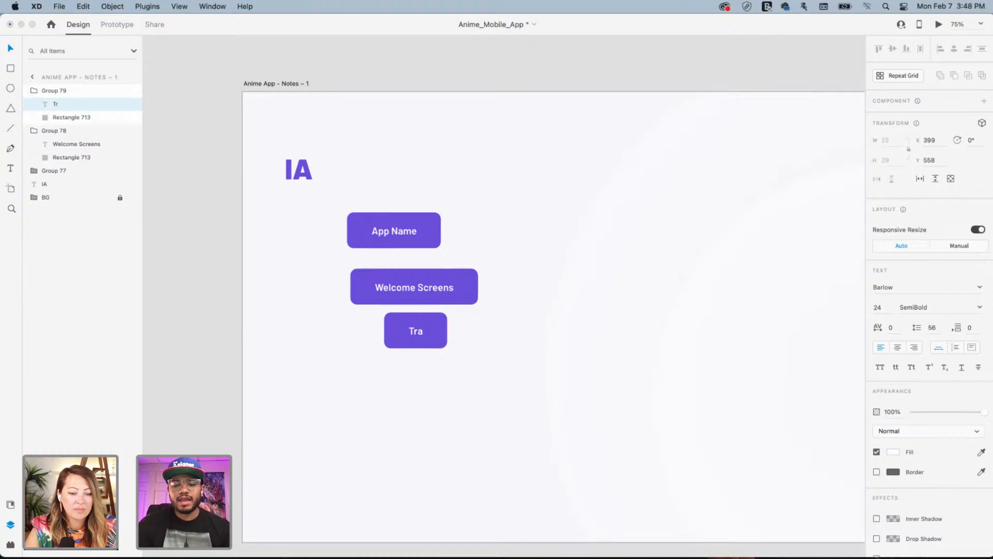
text(ck)
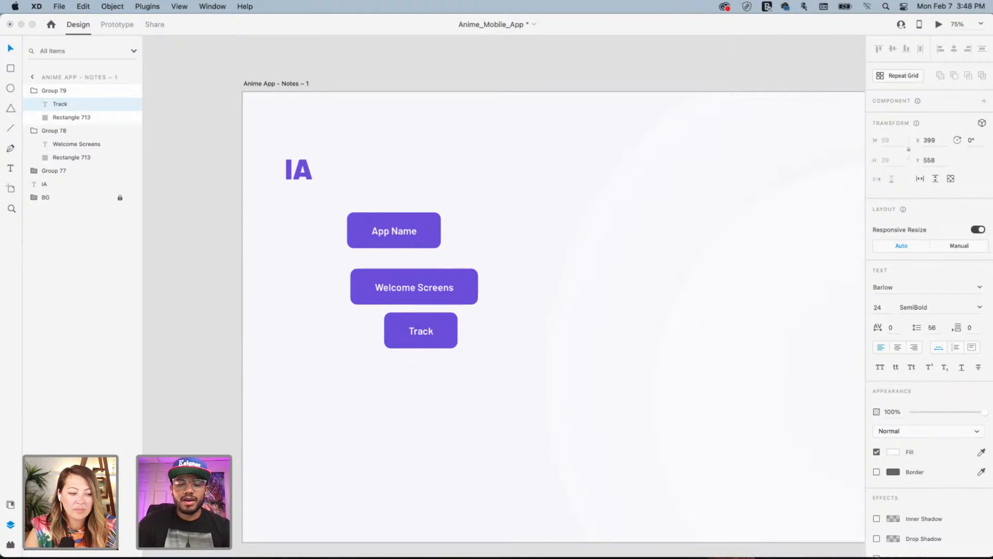
text(what you)
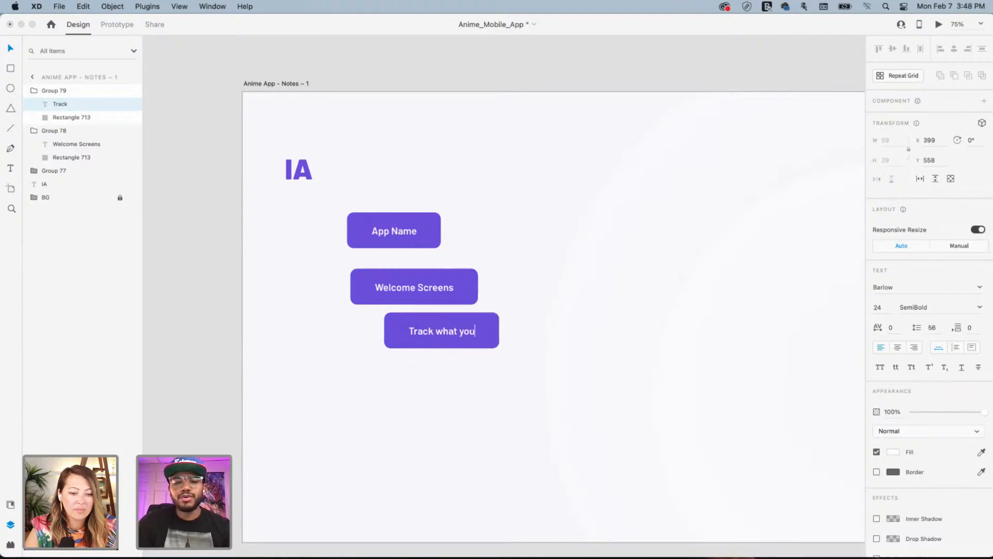
text('ve )
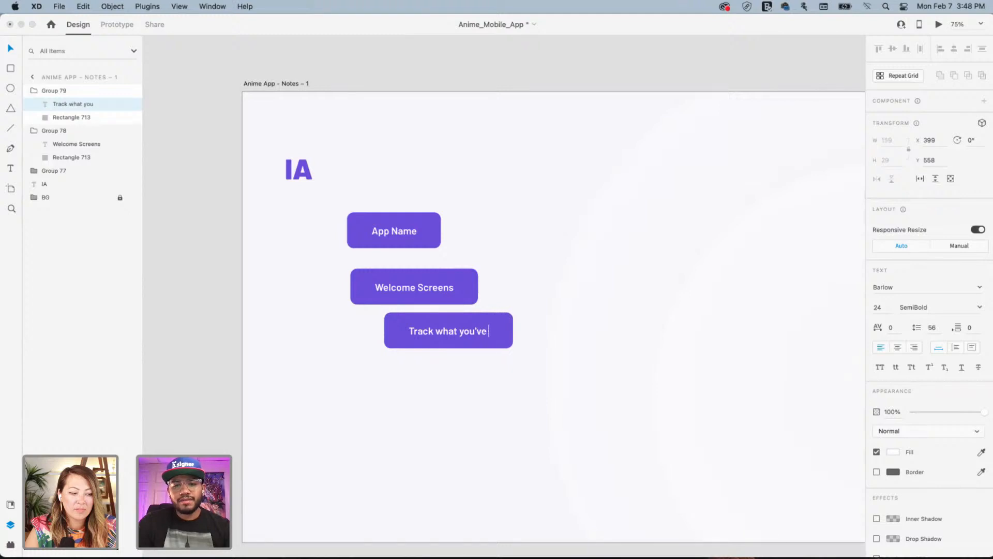
text(watched)
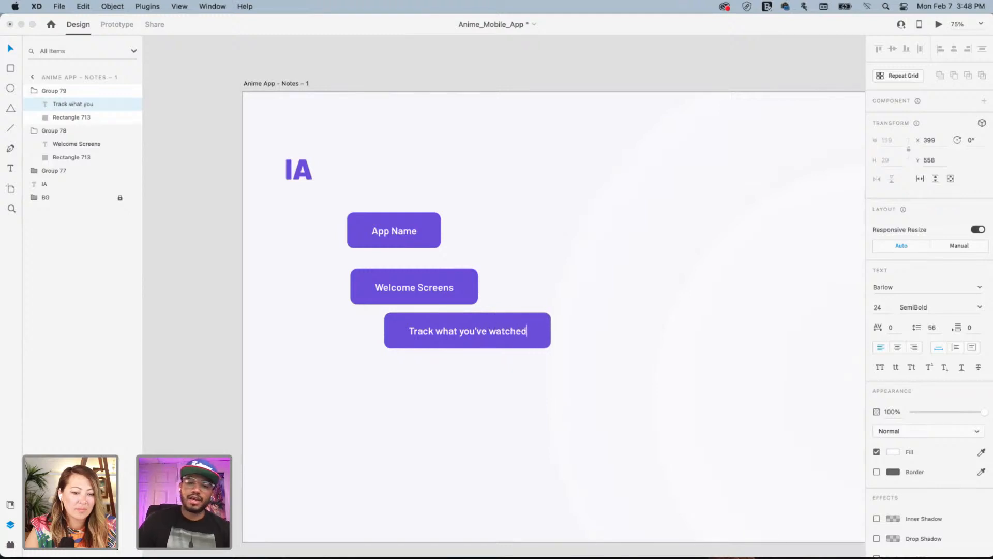
click(536, 256)
click(442, 336)
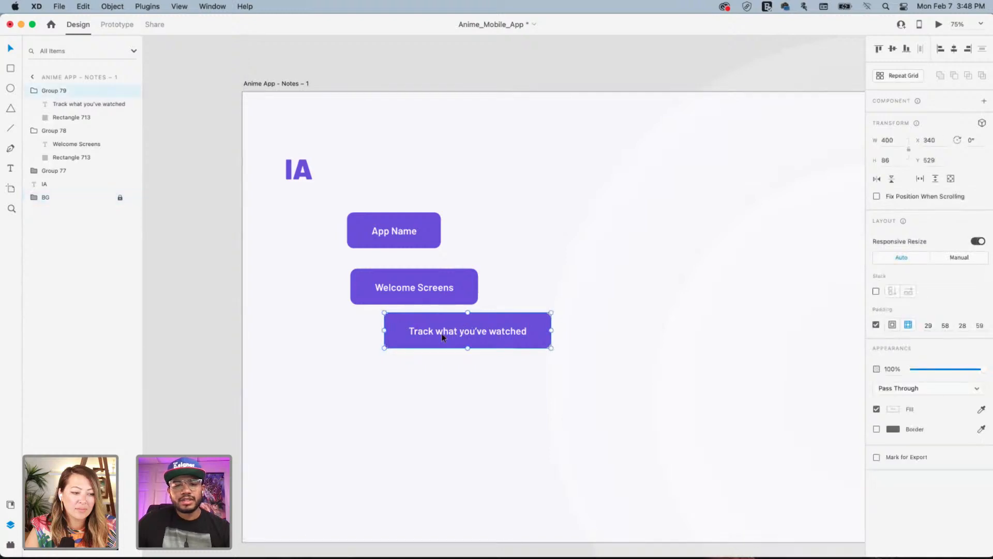
Duplicate the Track block below itself and relabel the copy 'Search/Recommendations'
drag(443, 338, 444, 381)
scroll(467, 352, right, 1)
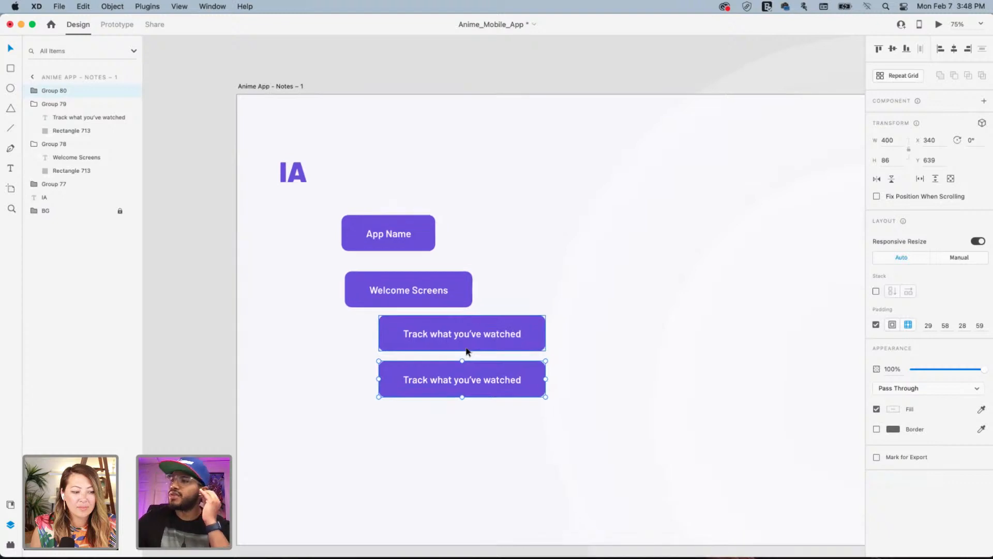
double_click(443, 383)
double_click(442, 382)
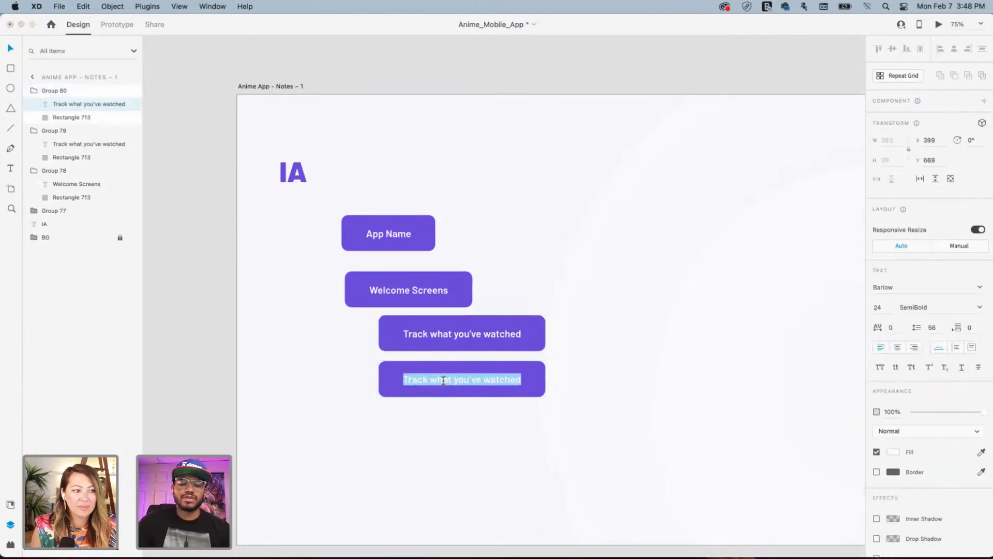
text(Search)
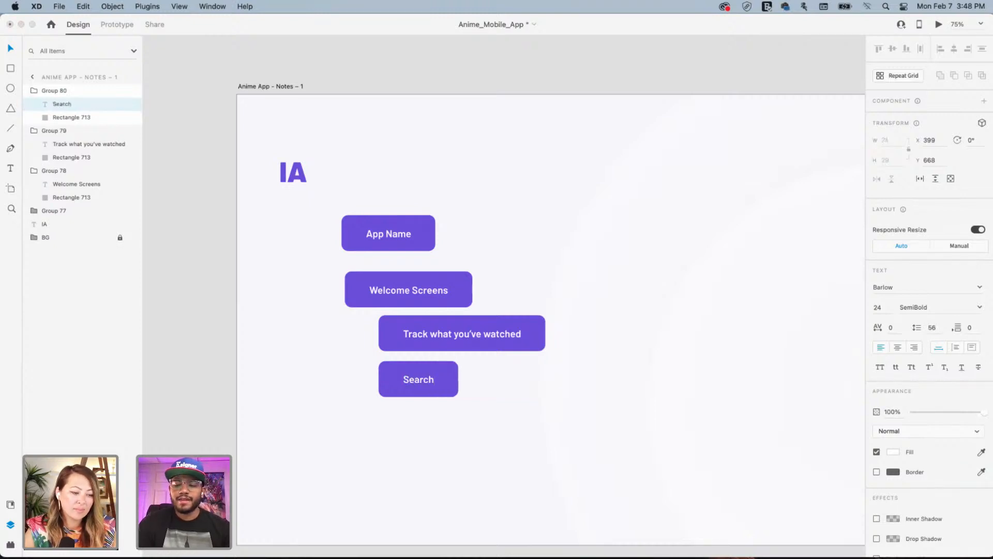
text(/)
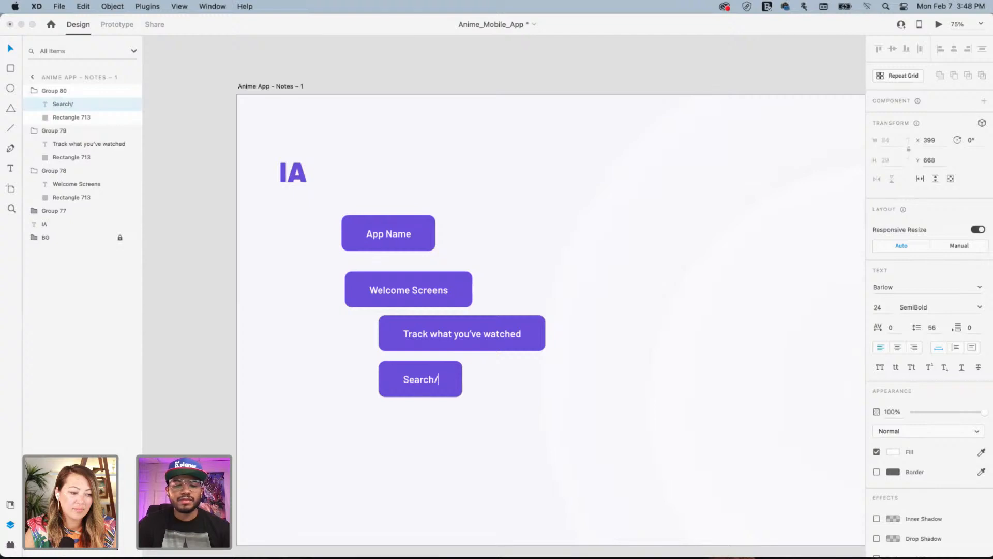
text(Reco)
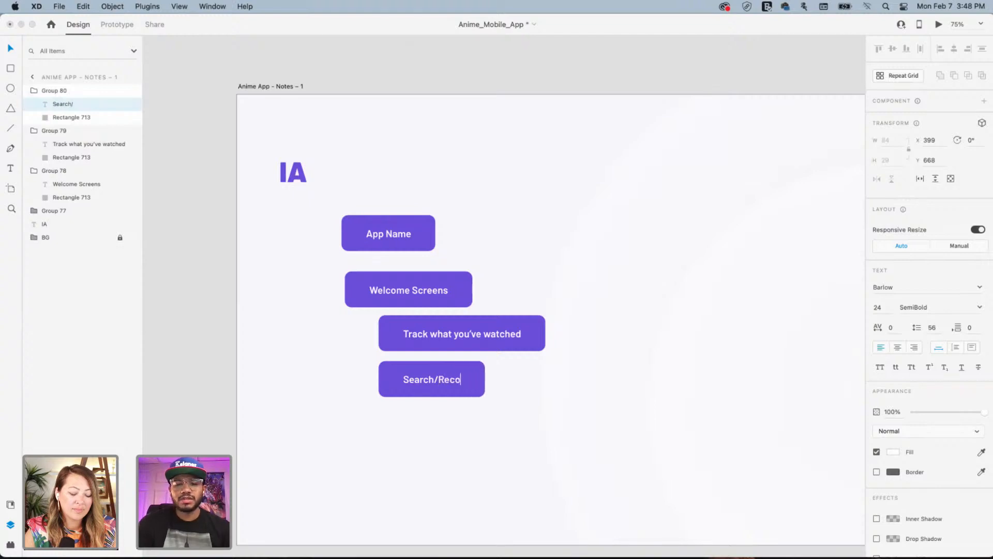
text(mmendations)
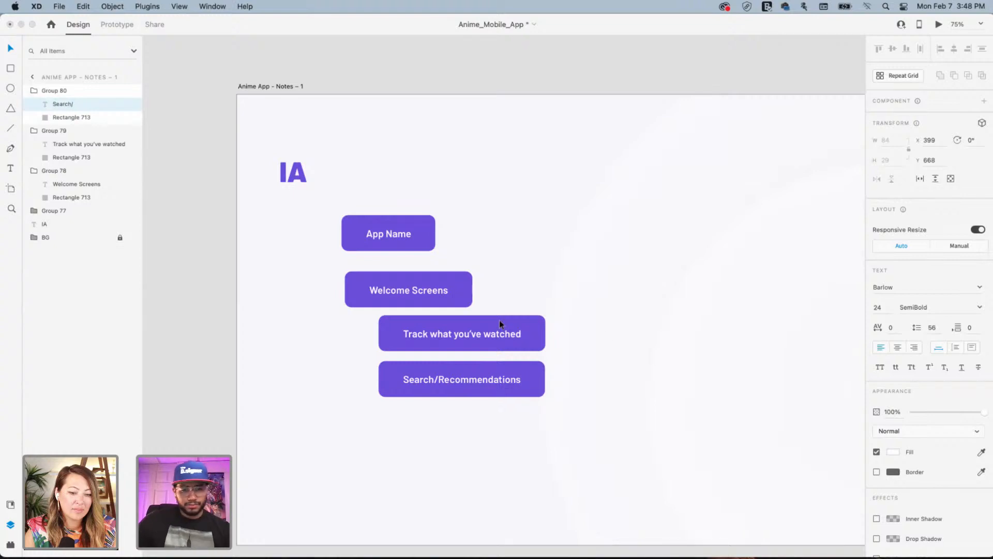
key(Escape)
click(588, 306)
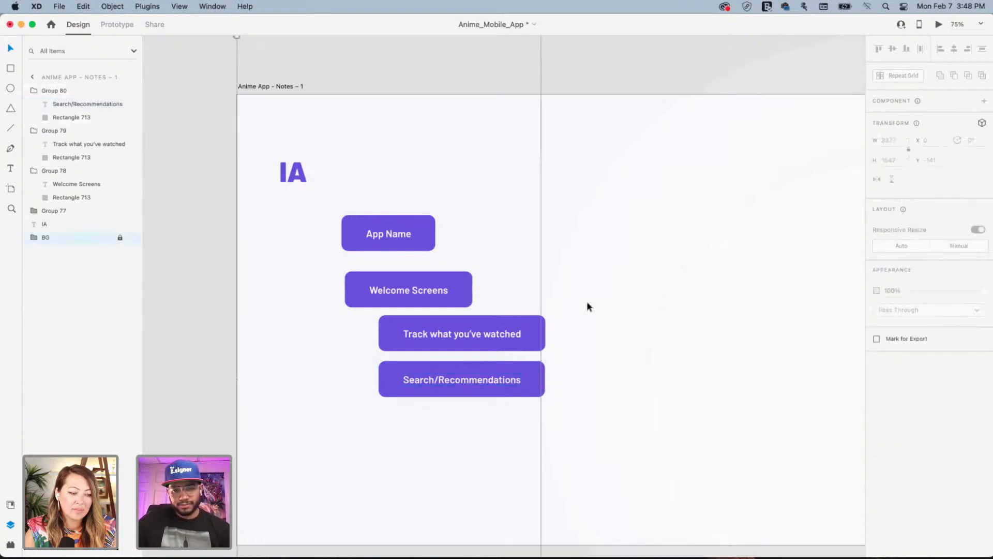
Select all four flowchart blocks and move them up beside the IA heading
drag(482, 310, 476, 182)
scroll(476, 182, up, 7)
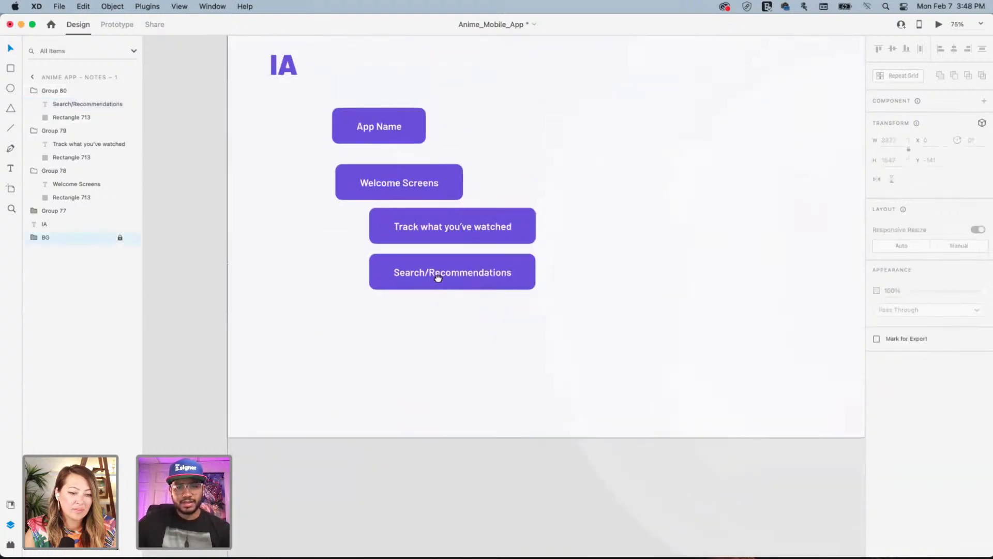
drag(298, 203, 572, 440)
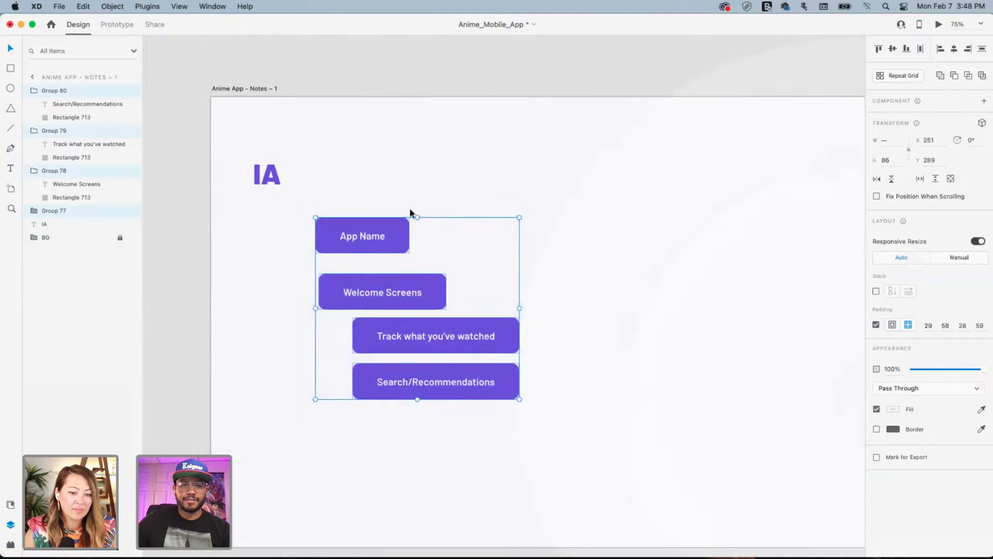
drag(372, 233, 433, 140)
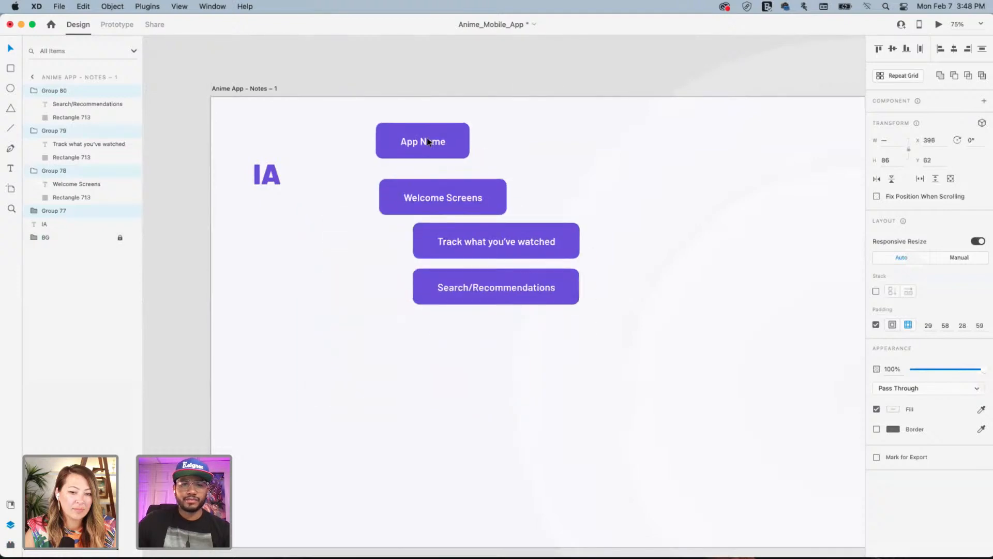
Drag the Whiteboard plugin's Straight flowchart connector onto the artboard beside App Name
click(10, 545)
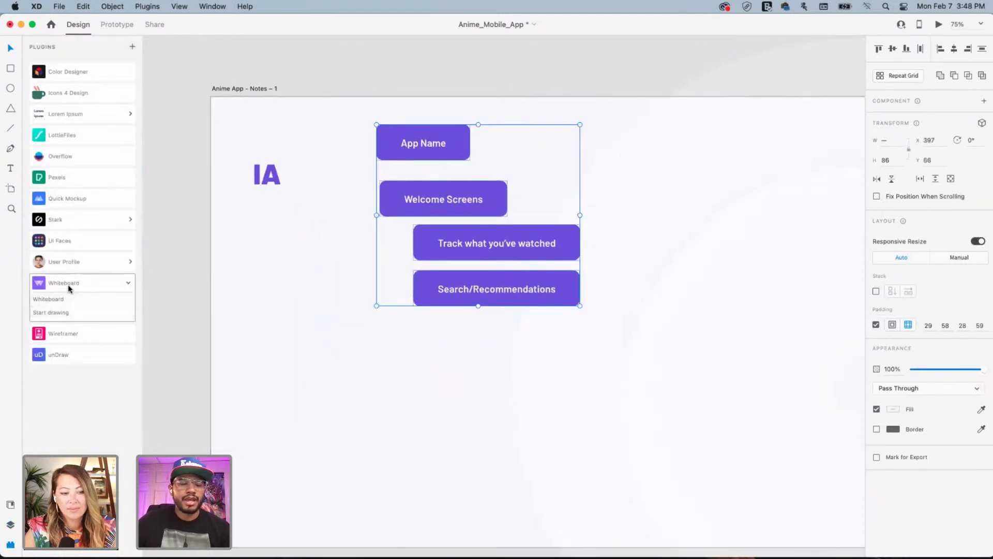
click(60, 301)
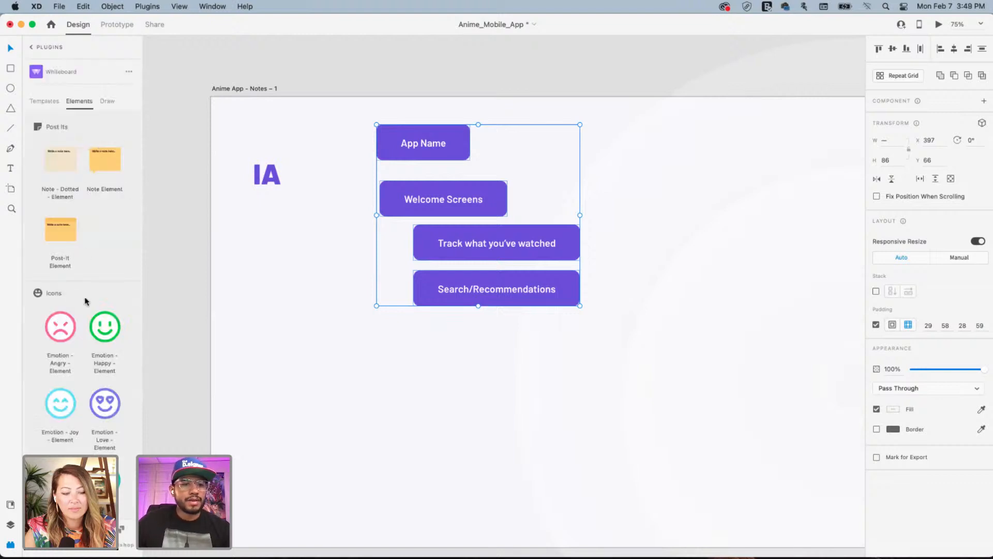
scroll(84, 297, down, 10)
scroll(86, 300, up, 8)
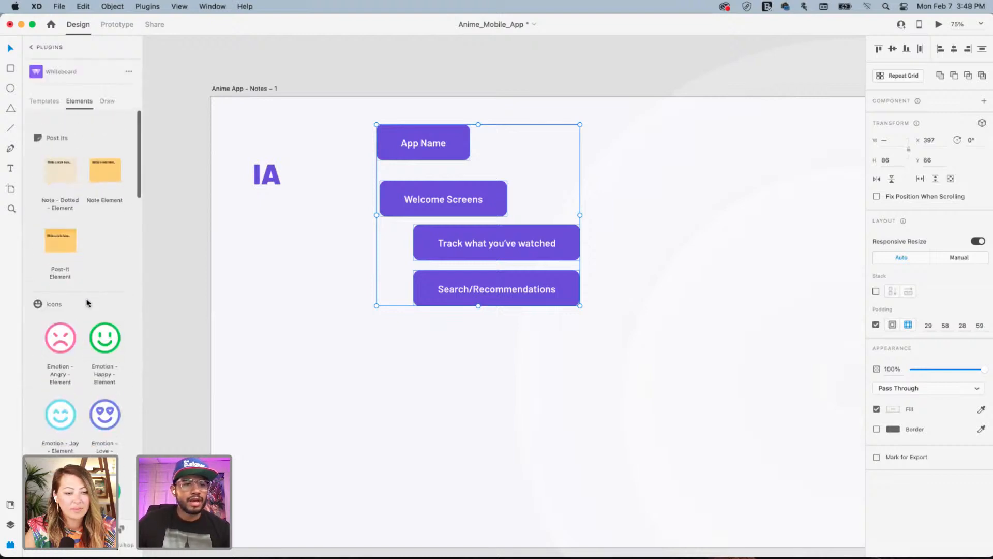
scroll(85, 305, down, 10)
scroll(85, 309, up, 3)
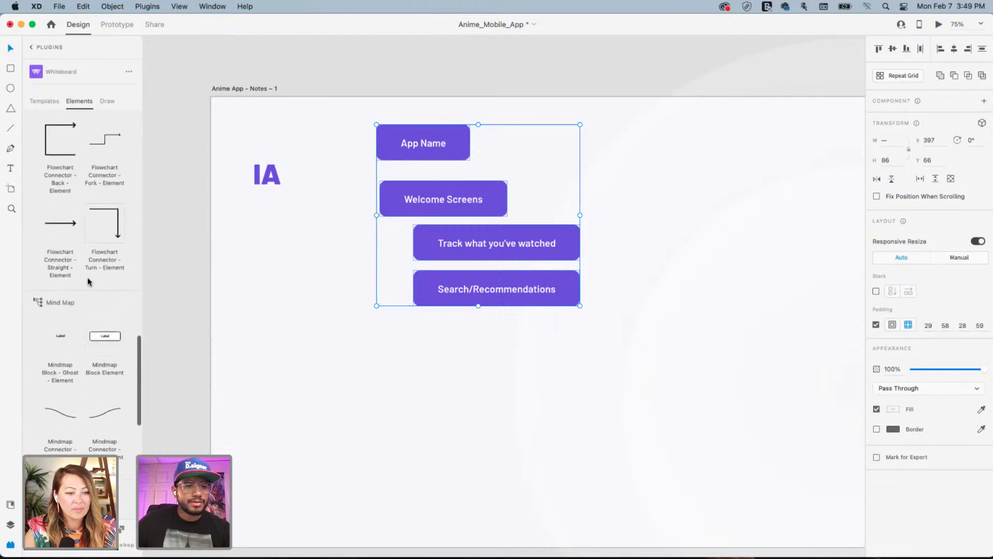
drag(66, 217, 520, 145)
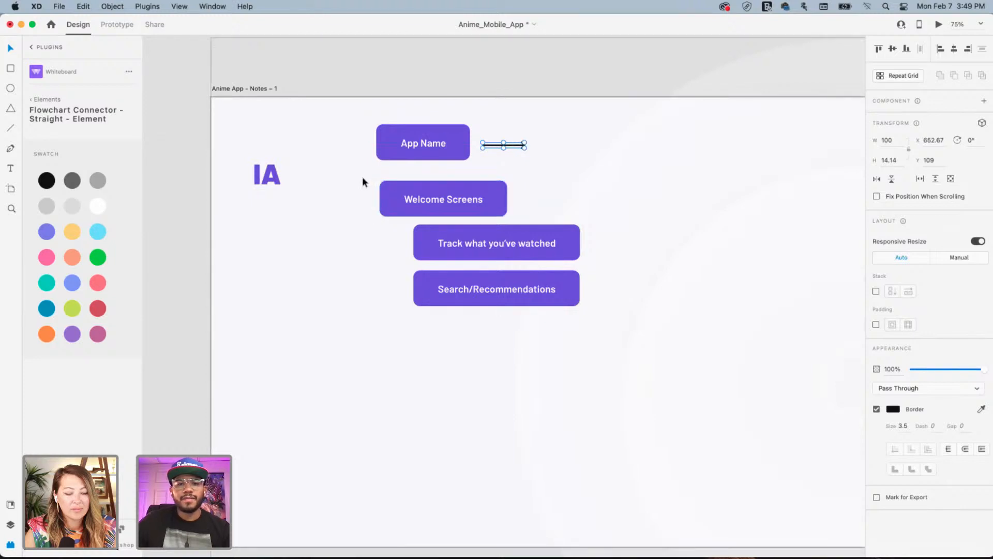
Shift the three lower blocks down-right and place the arrow under App Name, rotated to point down
drag(364, 178, 543, 327)
drag(483, 260, 519, 335)
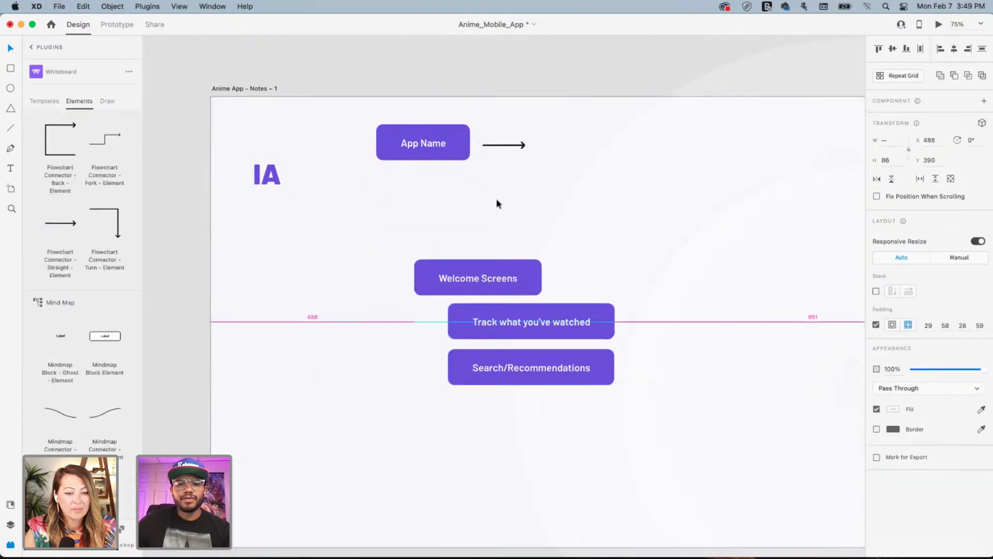
drag(505, 146, 420, 185)
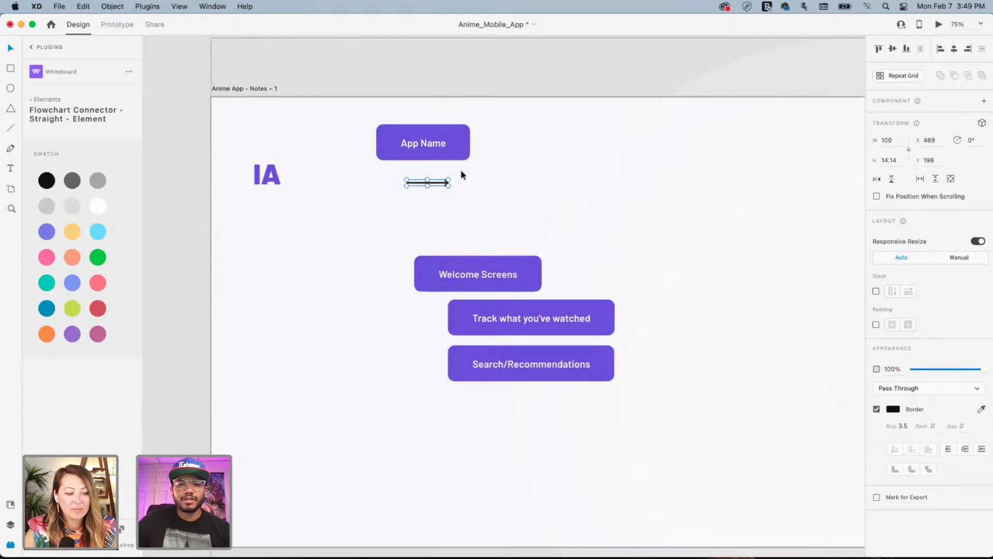
drag(480, 206, 437, 219)
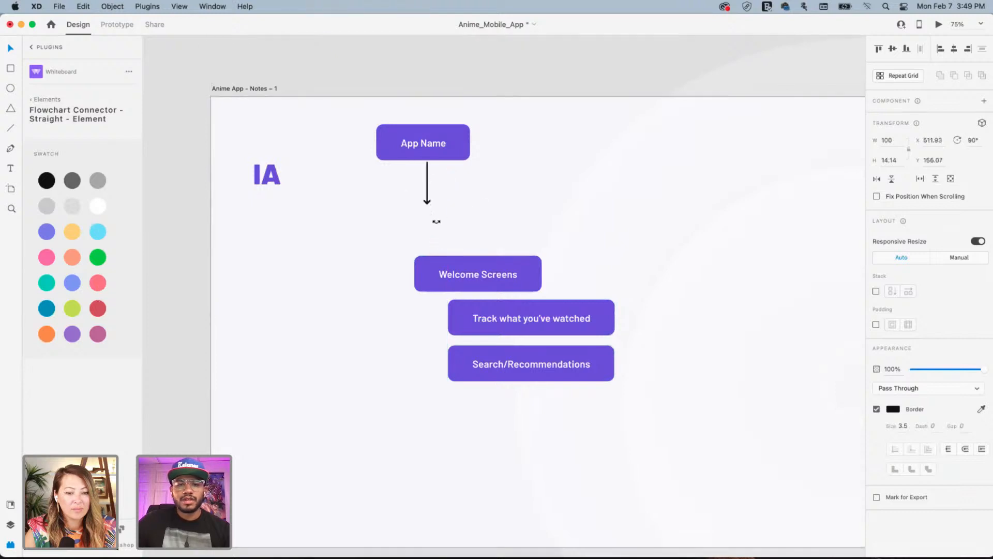
mouse_move(427, 179)
mouse_down()
mouse_move(393, 183)
mouse_move(412, 179)
mouse_up()
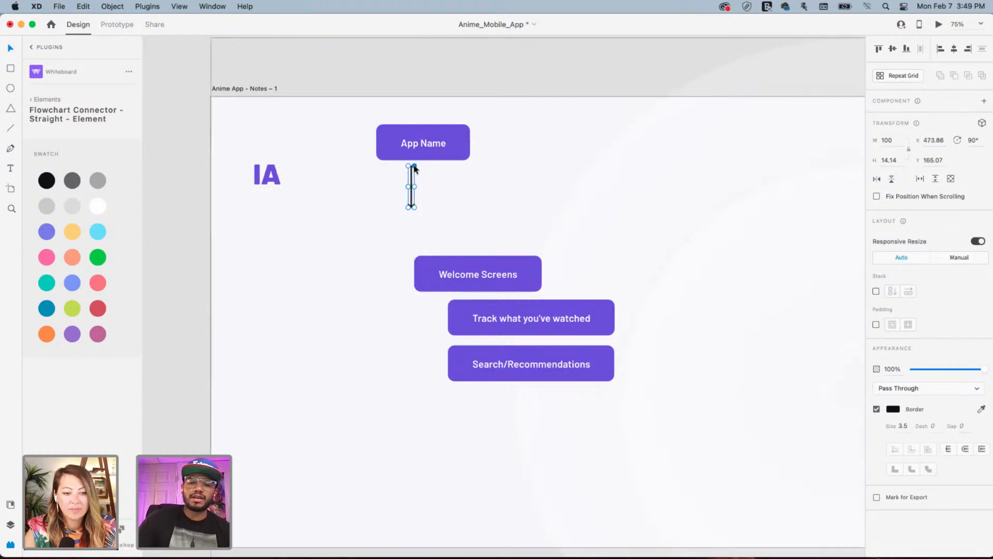
Zoom to 150% and shorten the downward arrow beneath App Name
key(super+equal)
key(super+equal)
scroll(391, 115, up, 5)
scroll(391, 116, left, 2)
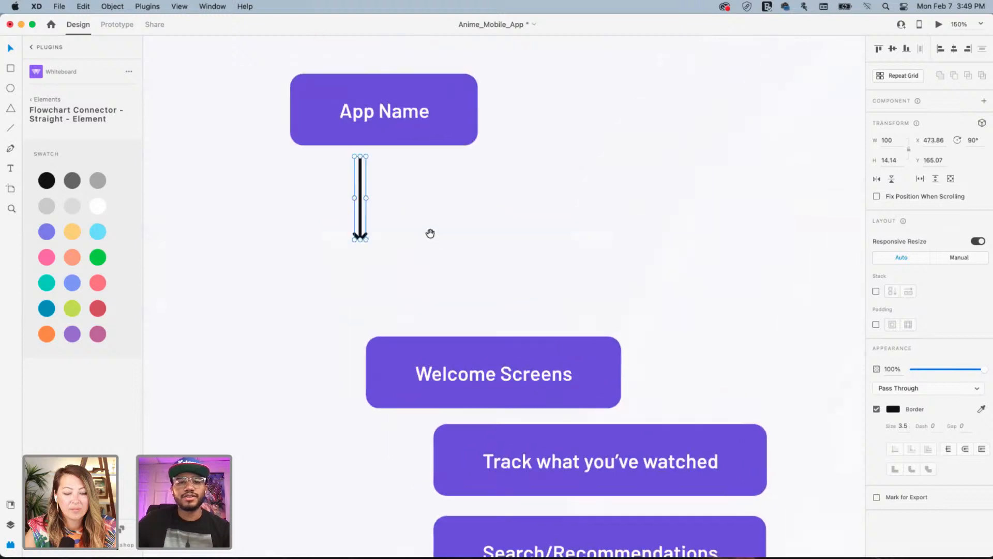
mouse_move(362, 153)
mouse_down()
mouse_move(361, 204)
mouse_move(350, 166)
mouse_up()
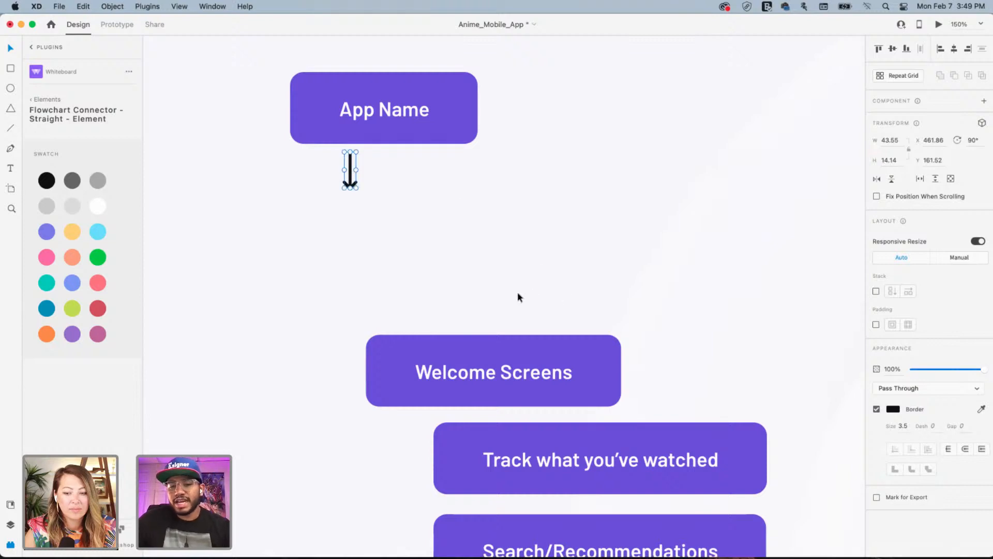
scroll(519, 296, down, 4)
scroll(519, 296, right, 3)
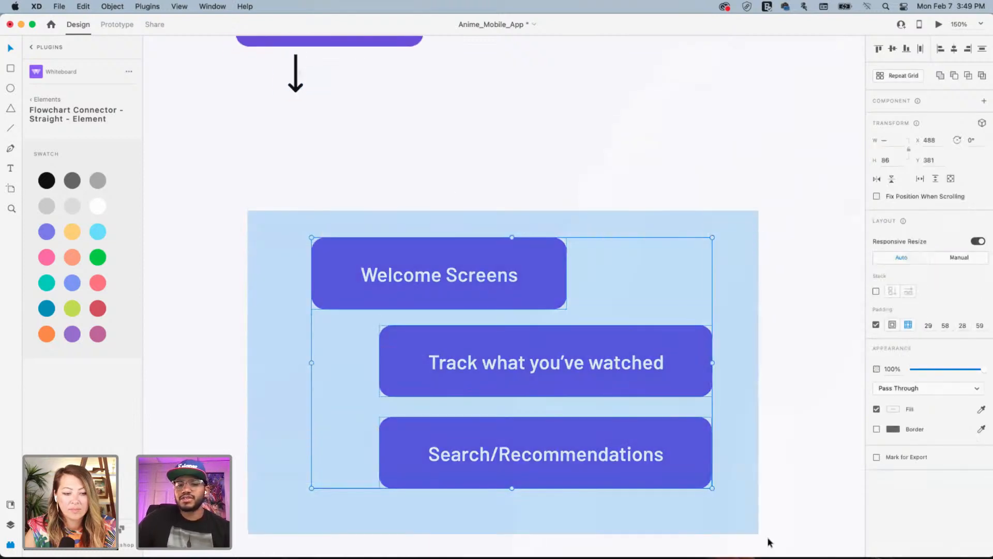
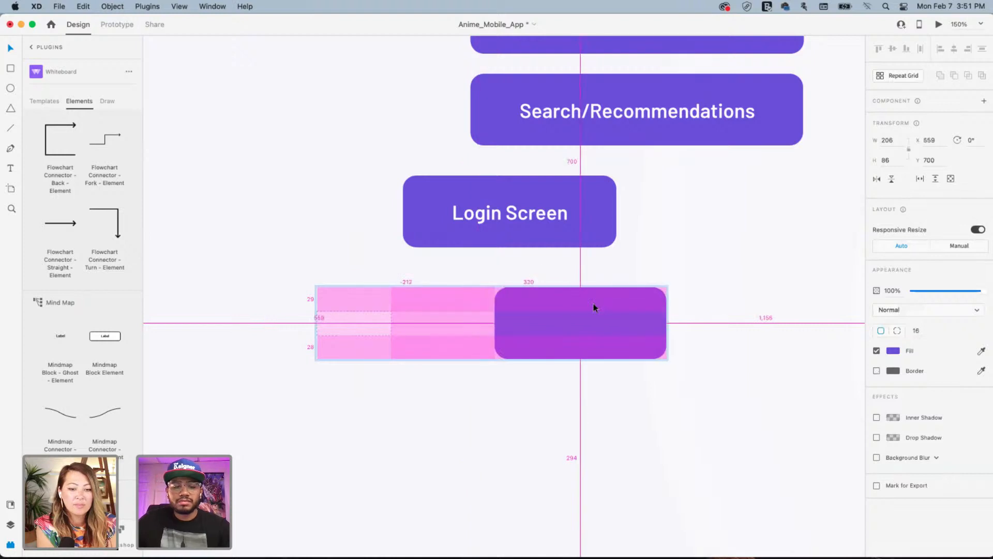
Undo the stray move, then duplicate Register beside itself and relabel the copy 'Sign Up'
key(super+z)
click(535, 312)
drag(360, 305, 545, 311)
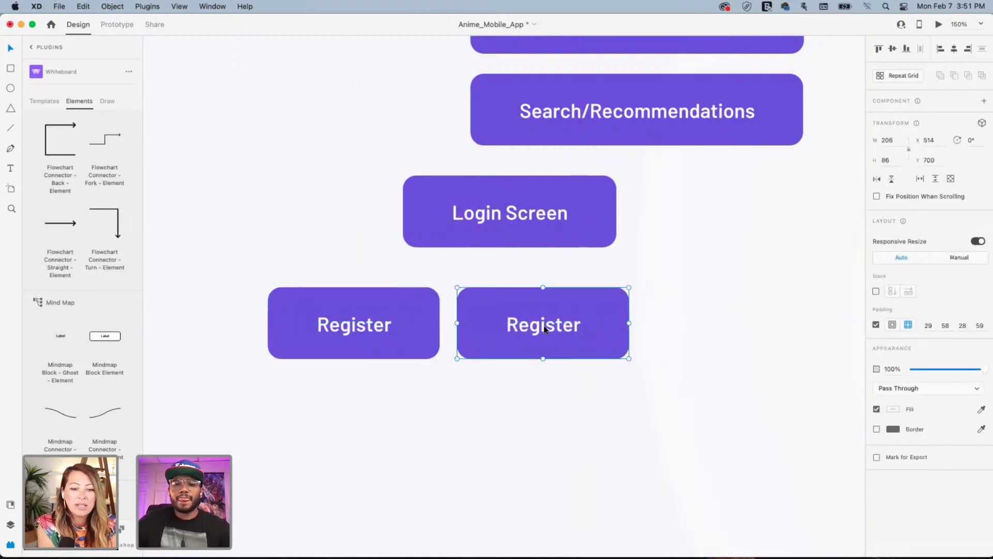
double_click(545, 329)
double_click(545, 329)
text(Sig)
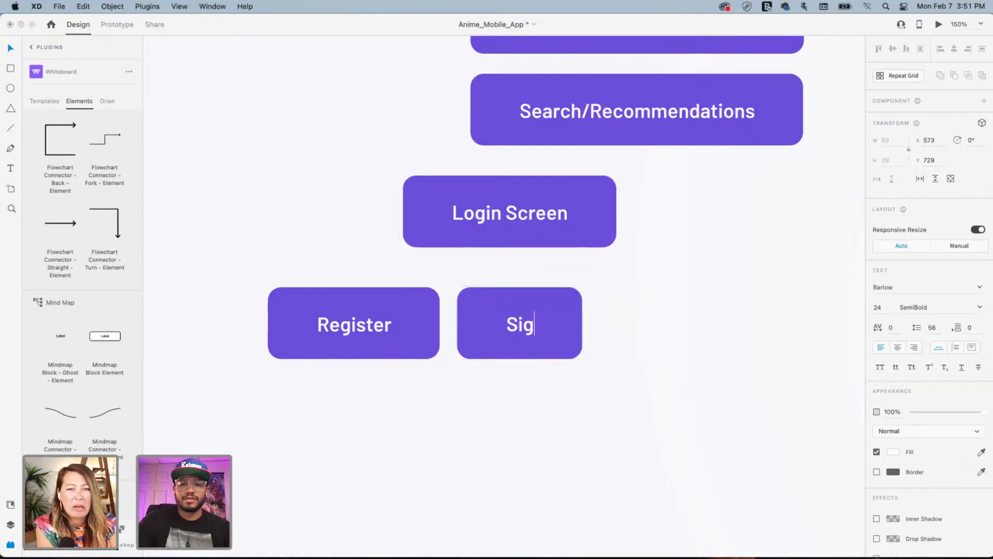
text(n Up)
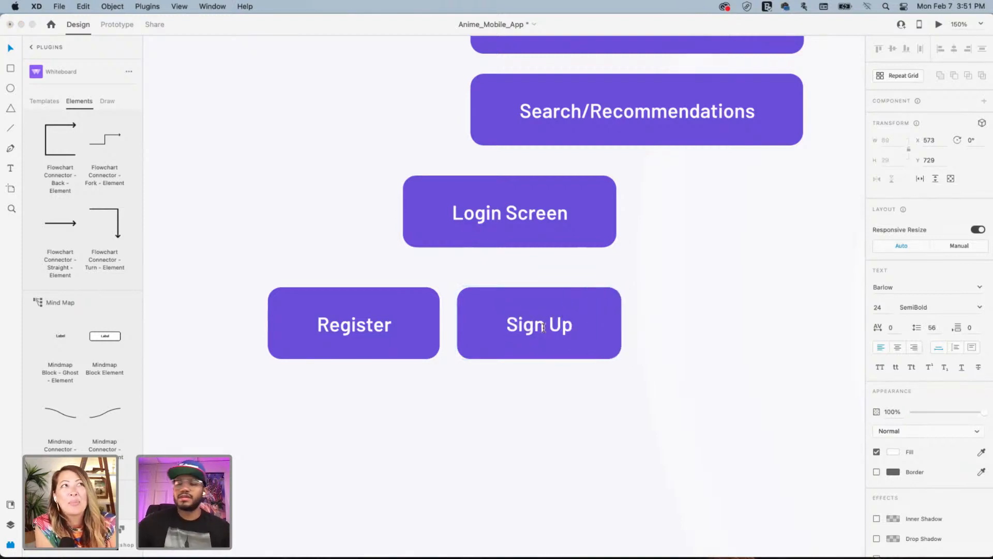
key(Escape)
click(577, 433)
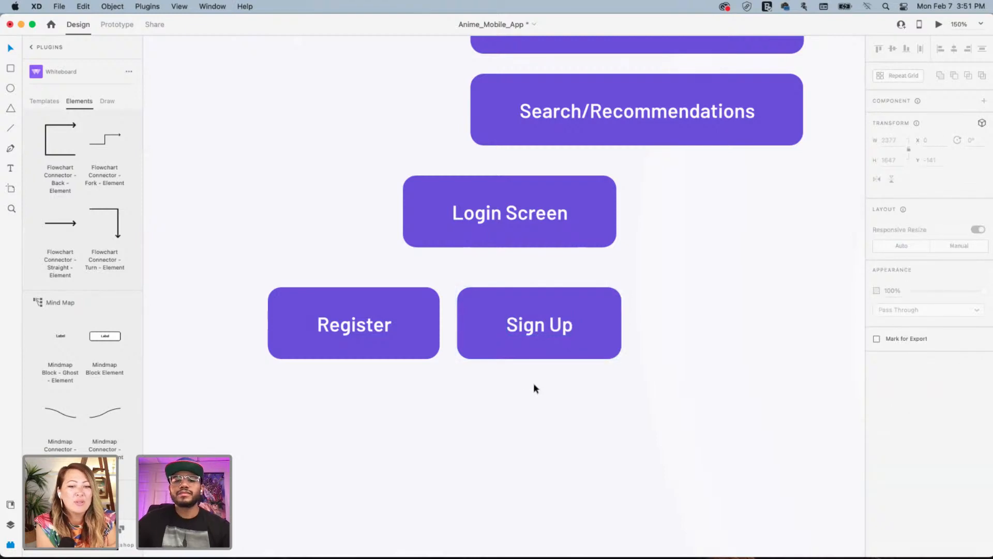
drag(580, 404, 426, 312)
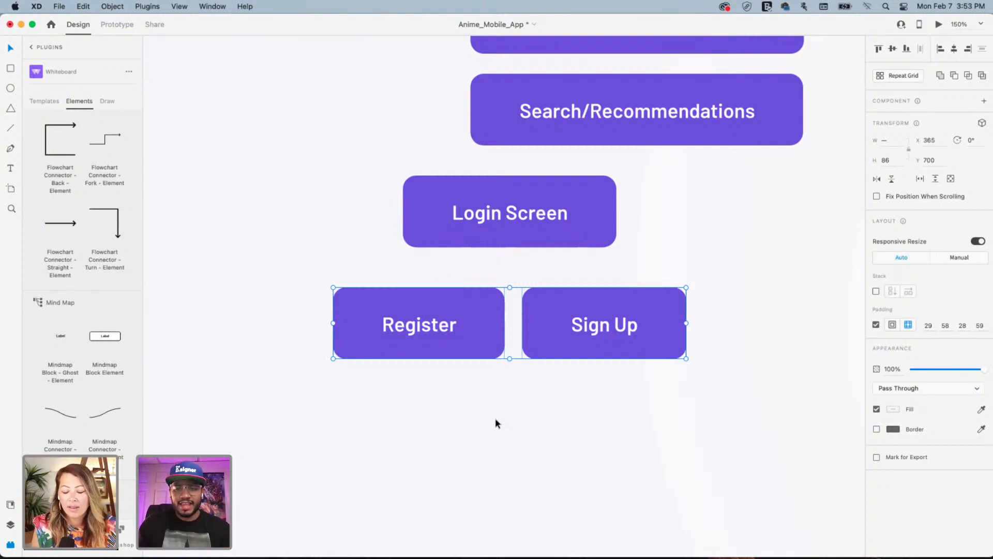
Copy the down arrow from App Name to link Login Screen with Register and Sign Up
click(712, 271)
drag(646, 227, 484, 252)
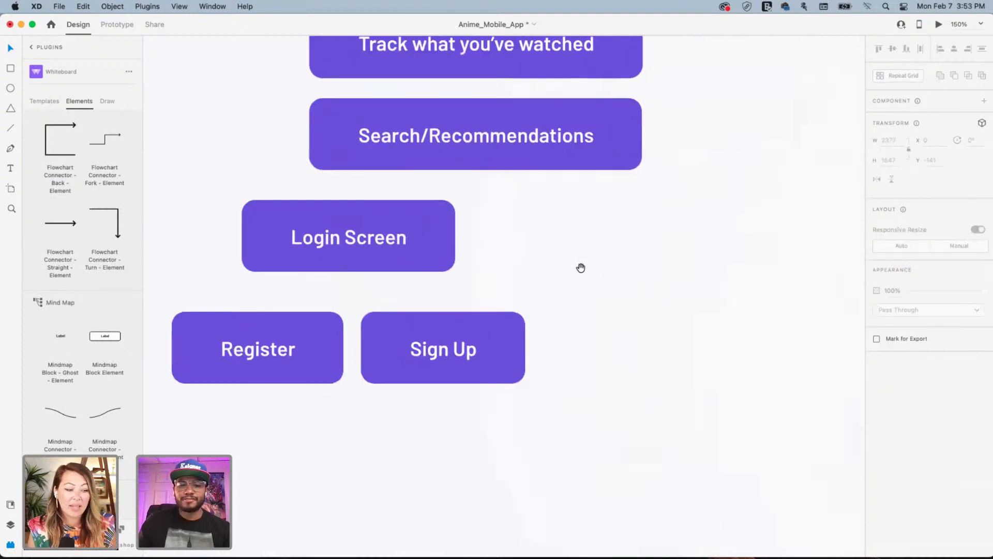
drag(581, 269, 638, 233)
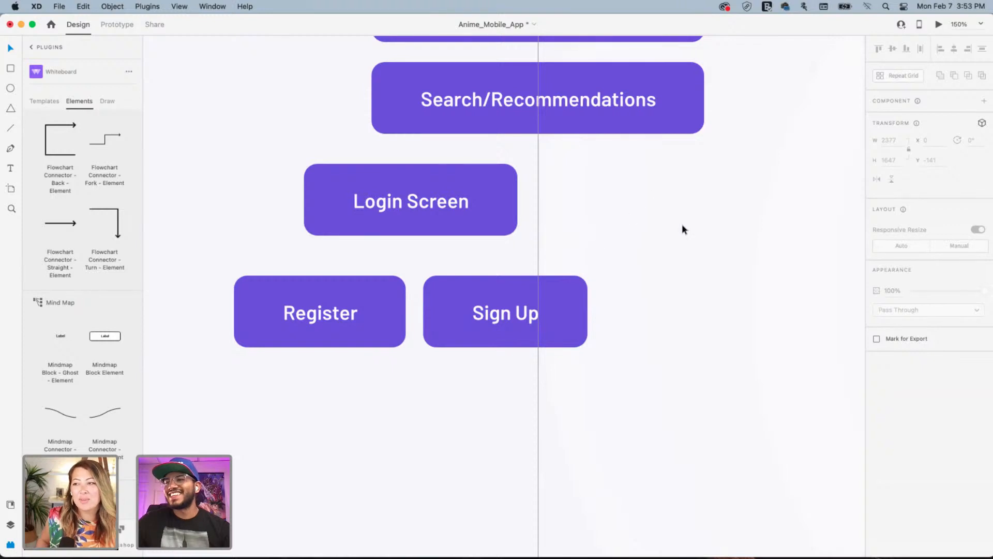
drag(543, 196, 521, 187)
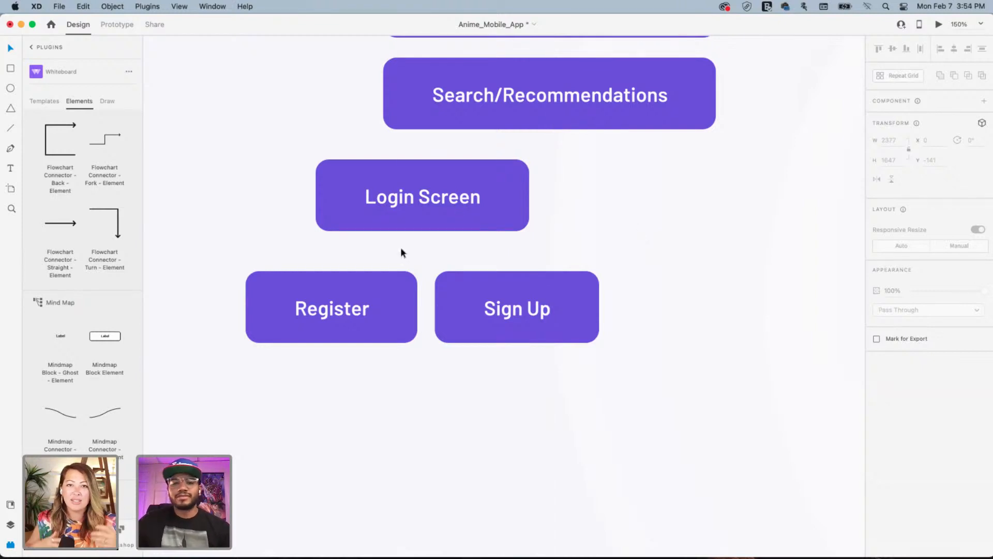
drag(561, 226, 468, 257)
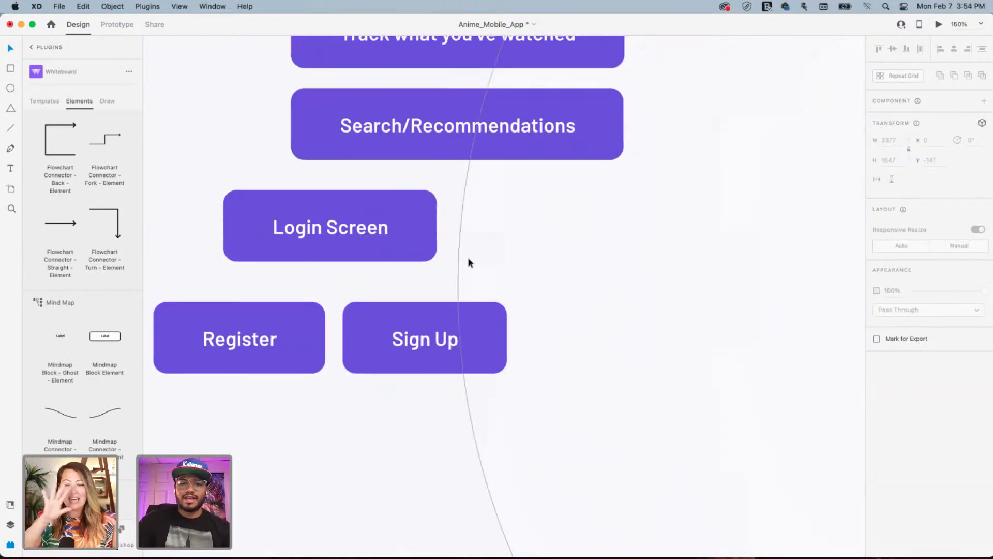
scroll(468, 257, down, 5)
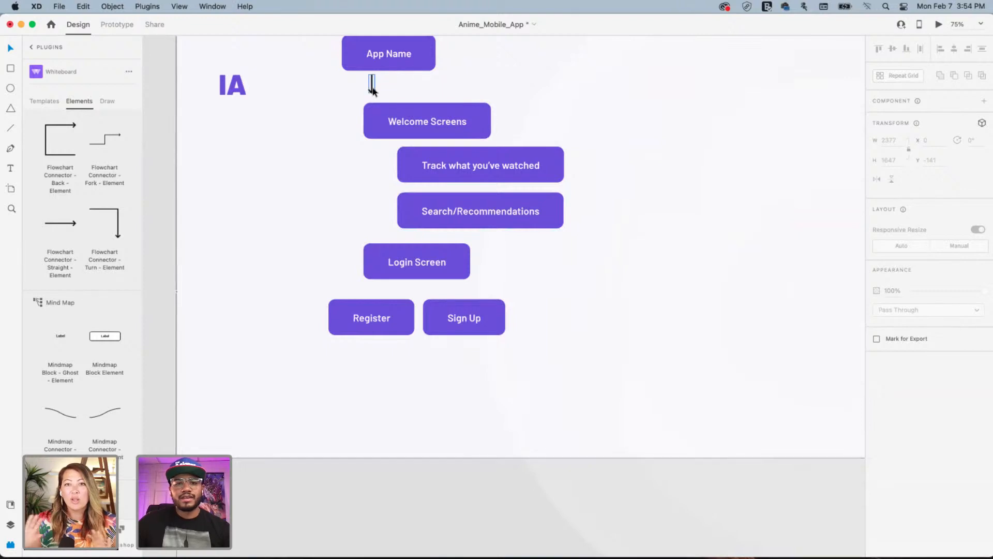
click(371, 84)
drag(372, 88, 418, 293)
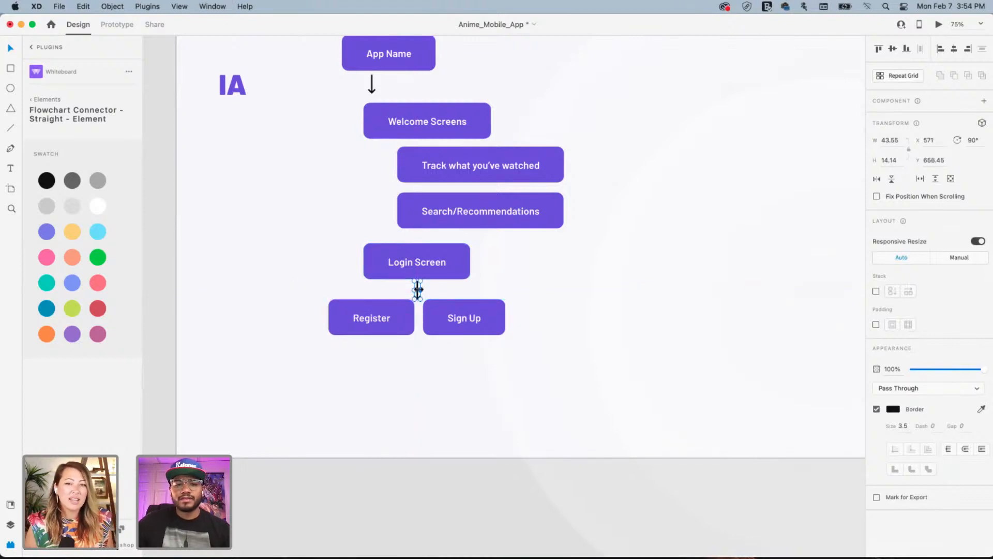
Place another arrow copy to the right of Login Screen, pointing sideways
drag(418, 289, 494, 266)
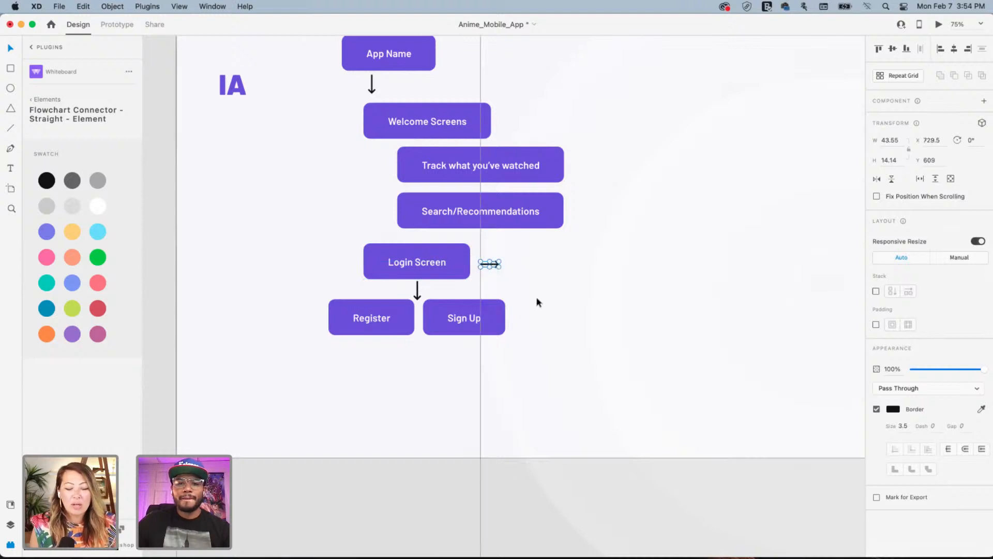
click(536, 302)
drag(262, 216, 967, 269)
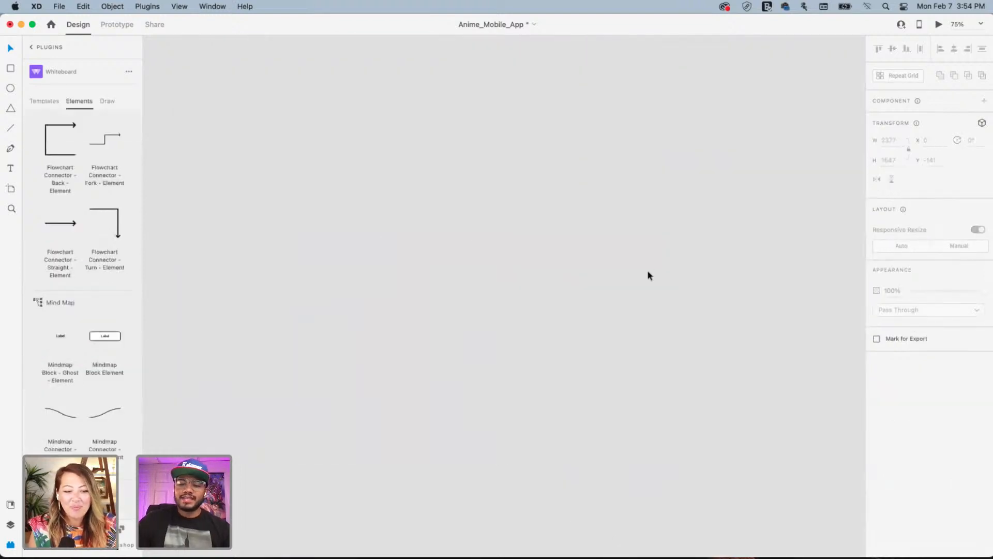
key(super+minus)
key(super+minus)
drag(693, 135, 430, 261)
drag(691, 199, 479, 238)
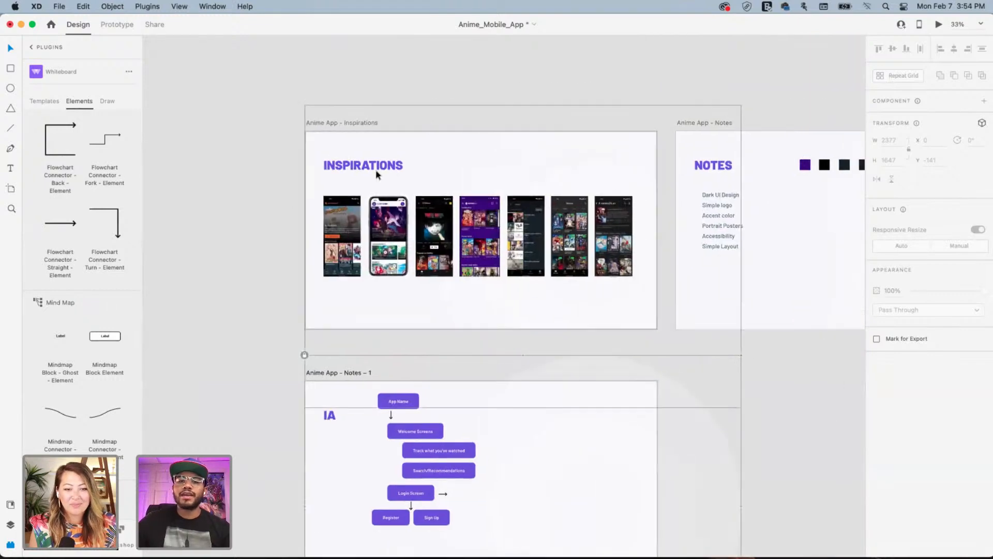
click(517, 199)
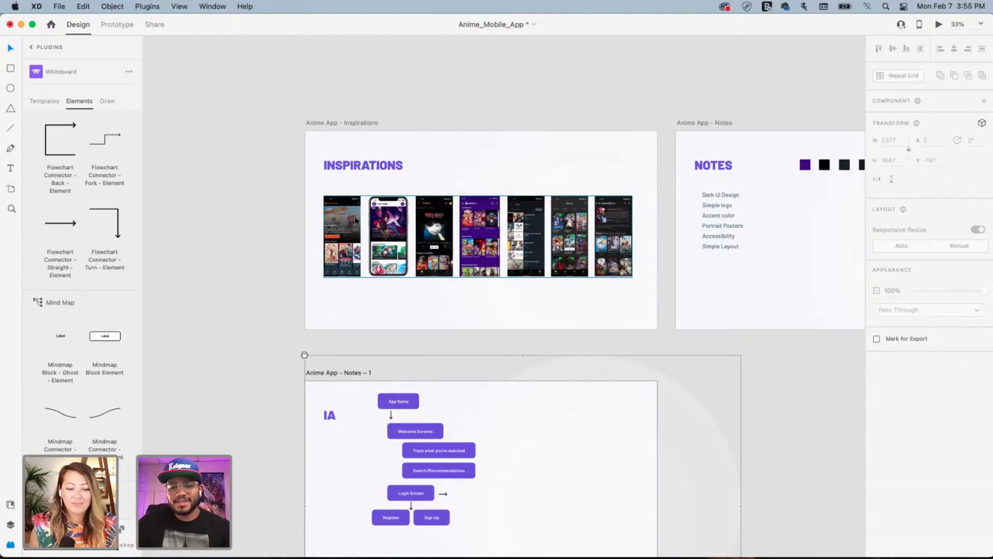
drag(470, 310, 486, 207)
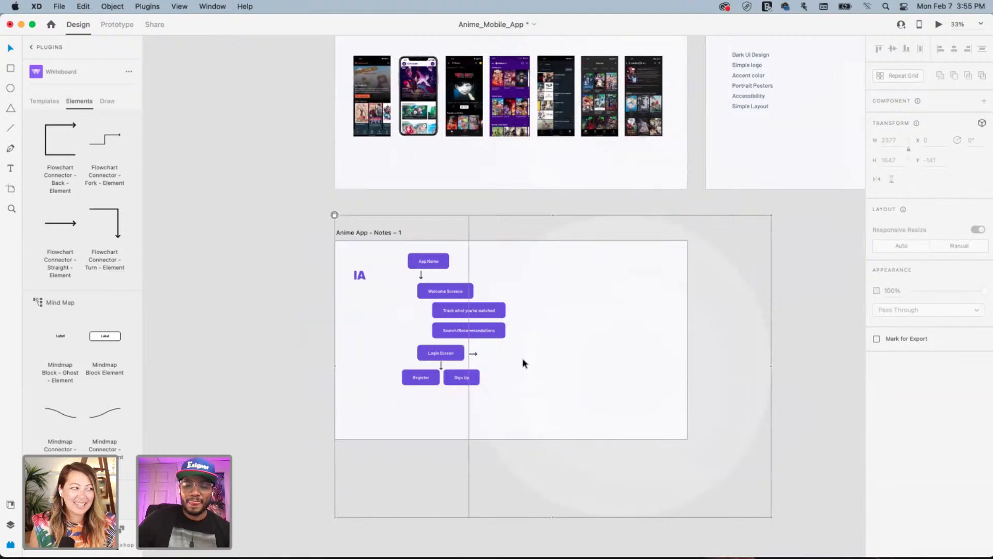
key(super+1)
scroll(523, 359, down, 3)
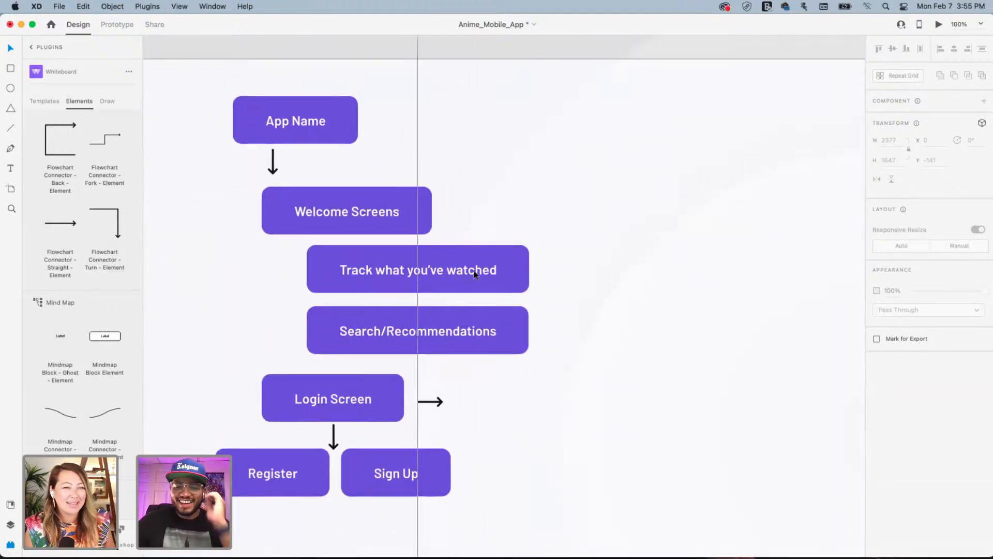
Duplicate Login Screen past the right arrow and relabel it 'Recommendation Modal'
drag(517, 257, 533, 231)
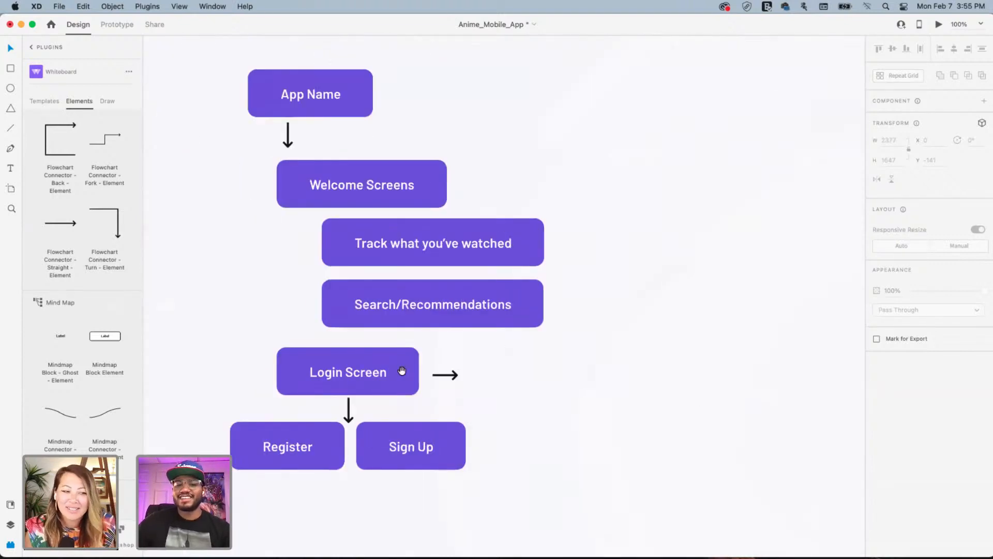
click(373, 369)
drag(364, 365, 568, 358)
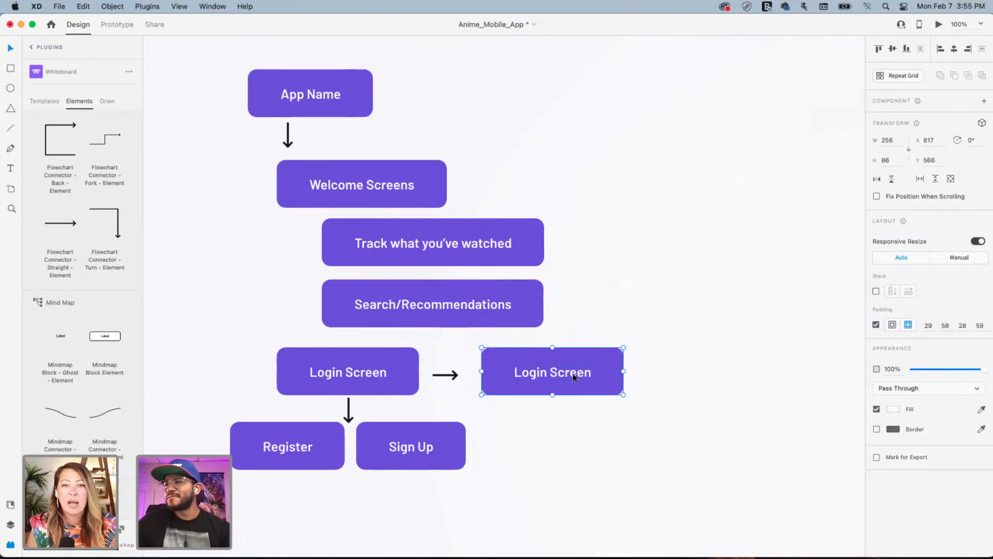
double_click(574, 376)
double_click(572, 374)
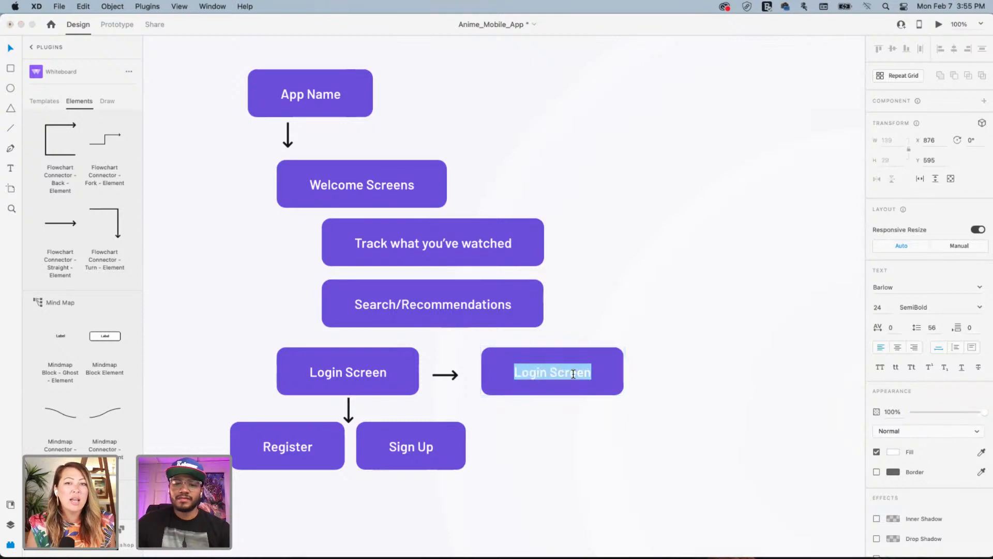
text(Recomm)
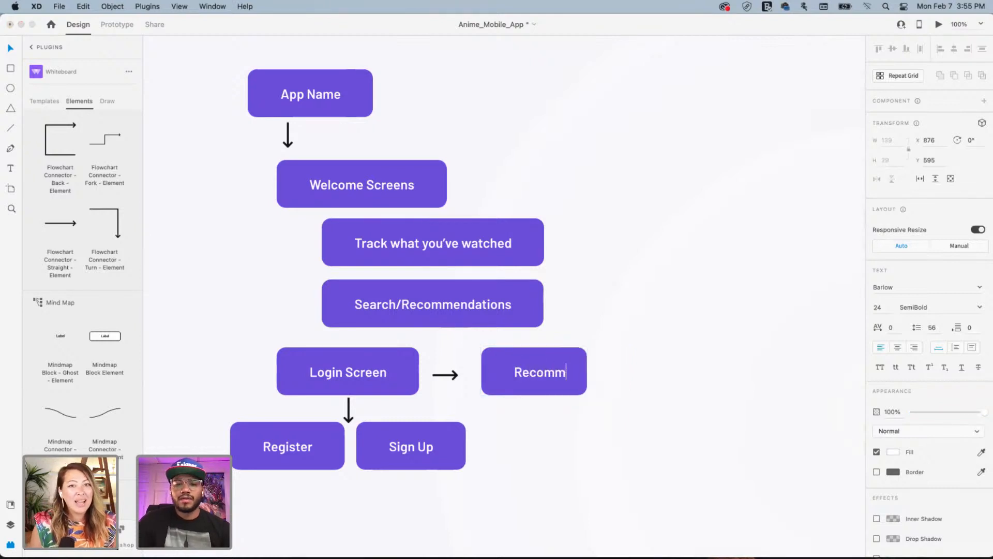
text(endation )
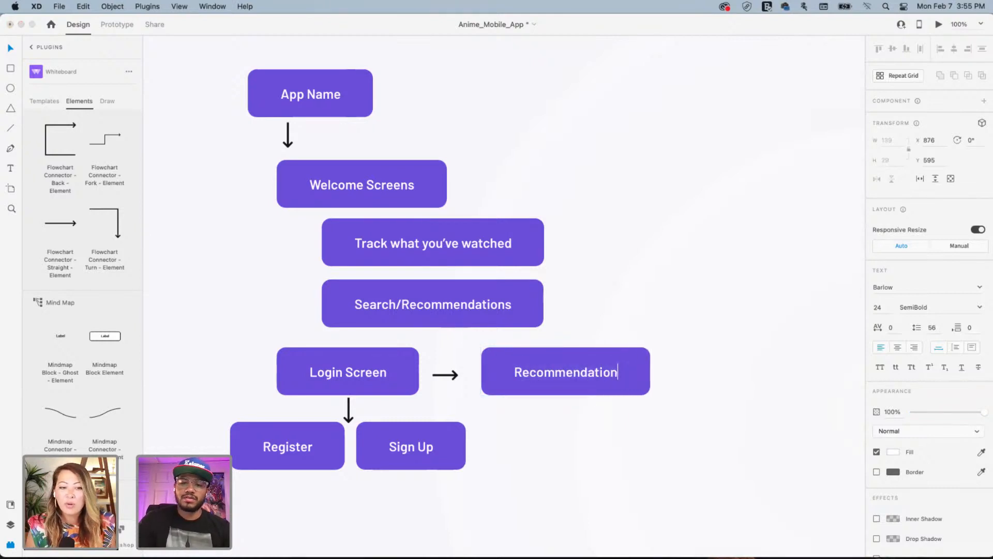
text(Modal)
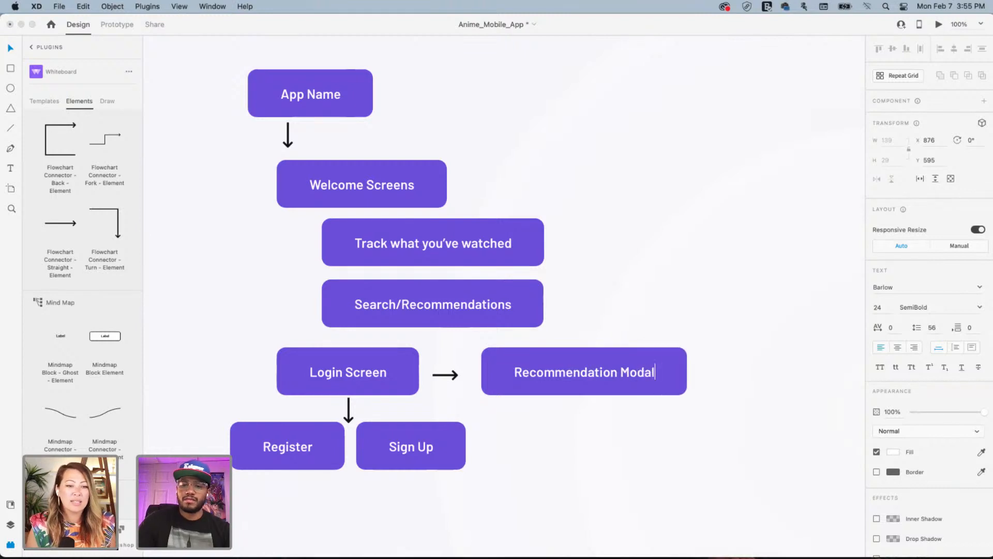
click(652, 304)
Nudge Recommendation Modal slightly right and copy the Sign Up box beneath it
click(645, 300)
drag(697, 296, 481, 274)
drag(456, 325, 634, 289)
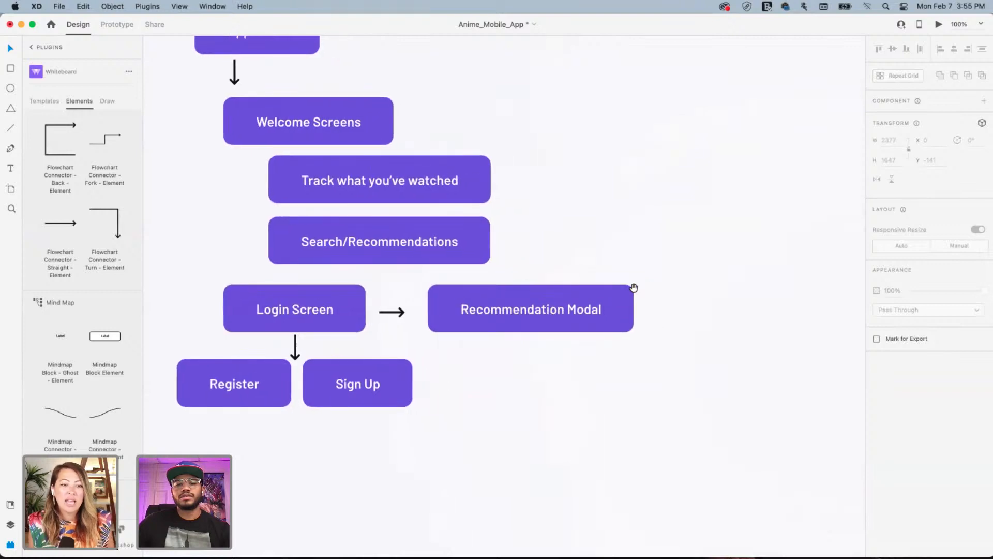
drag(529, 319, 543, 312)
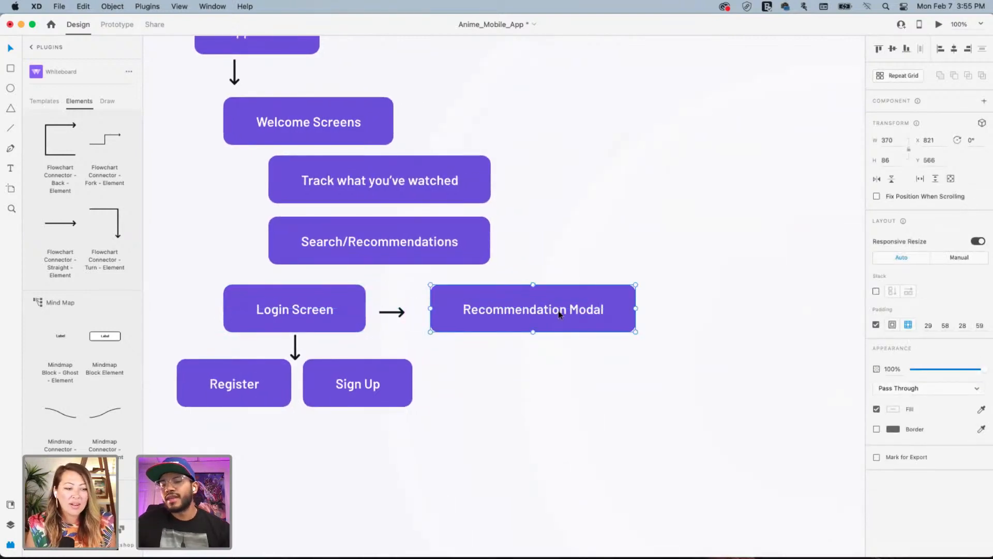
drag(371, 383, 517, 383)
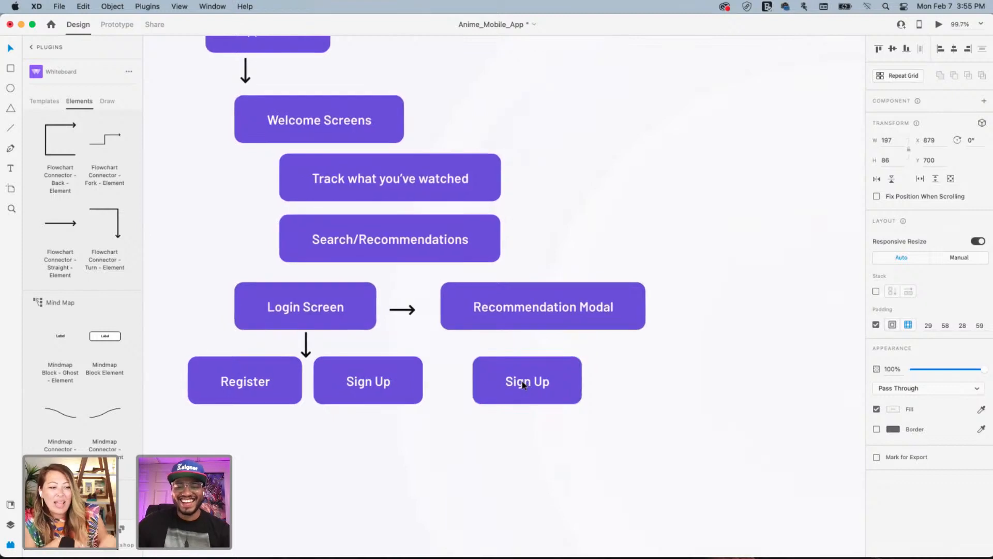
Relabel the copied box beneath Recommendation Modal as 'Let's do it!'
double_click(523, 383)
double_click(522, 381)
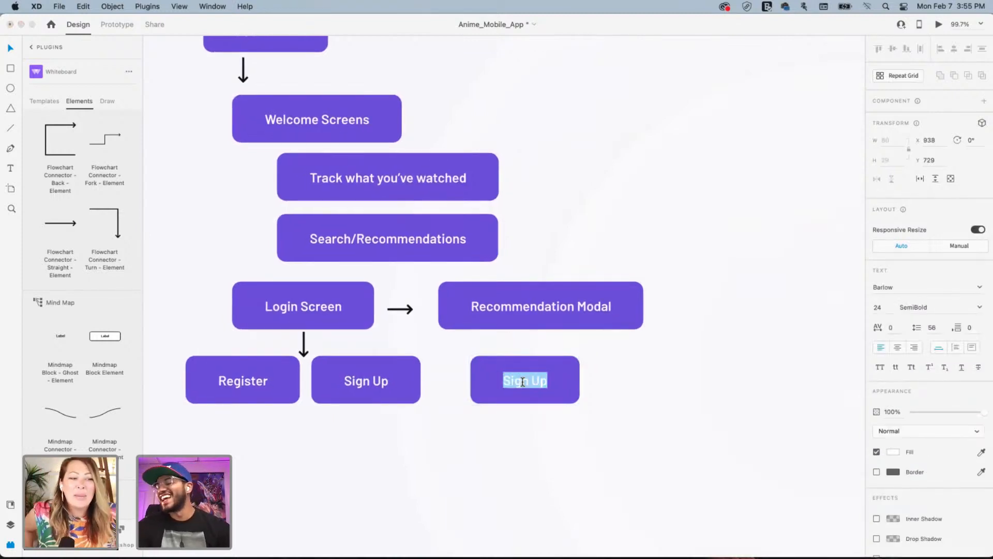
text(Let)
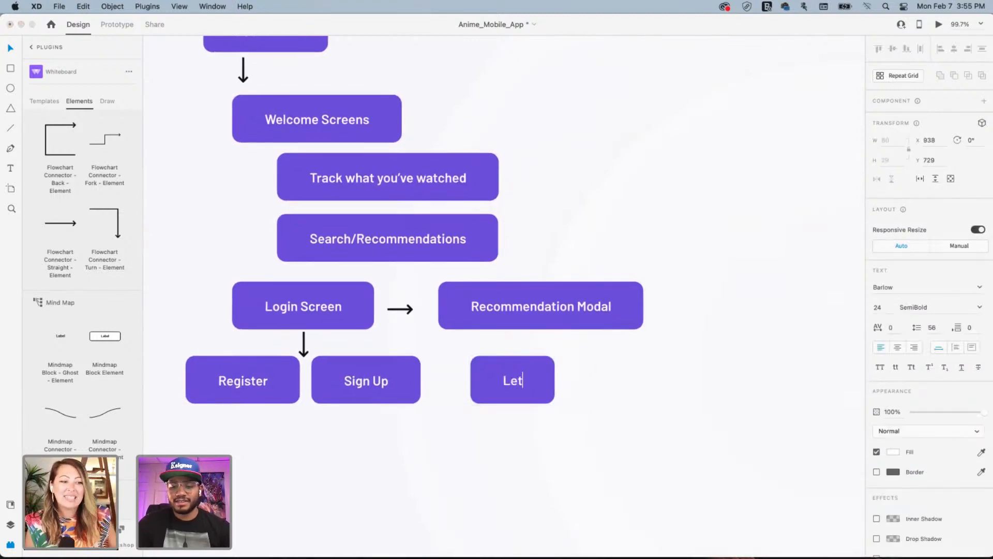
text('s do )
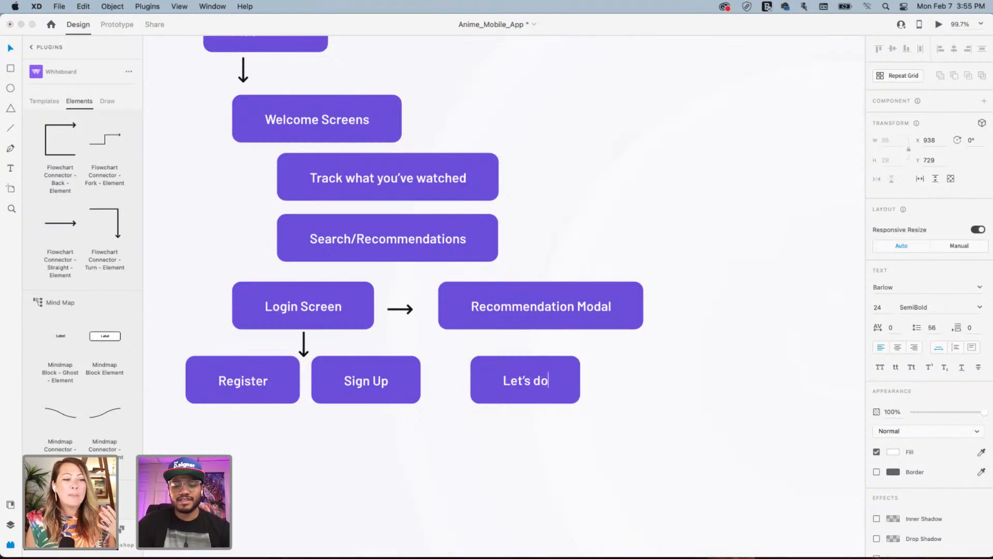
text(it!)
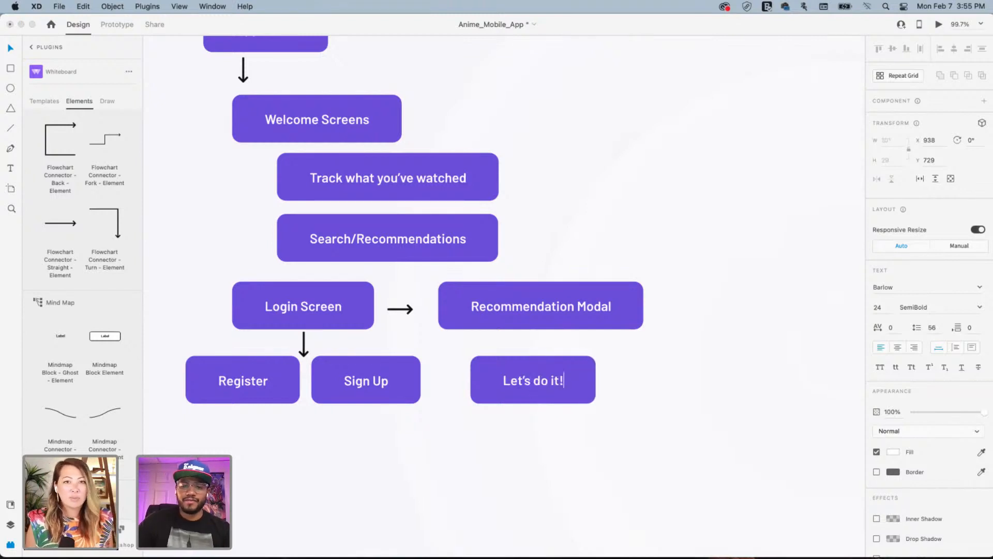
click(511, 428)
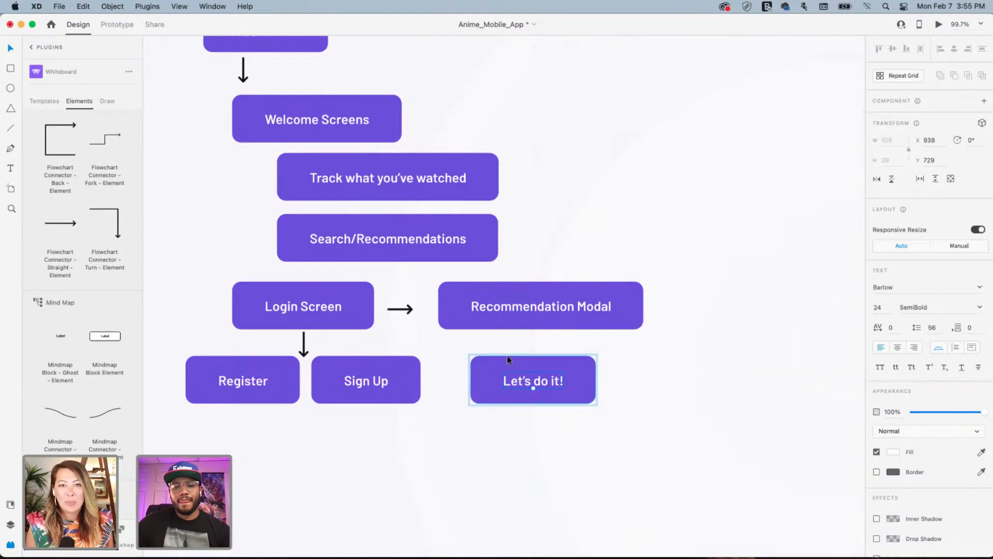
Duplicate the Let's do it! button directly below the first one
click(508, 351)
click(513, 366)
alt+drag(513, 365, 511, 427)
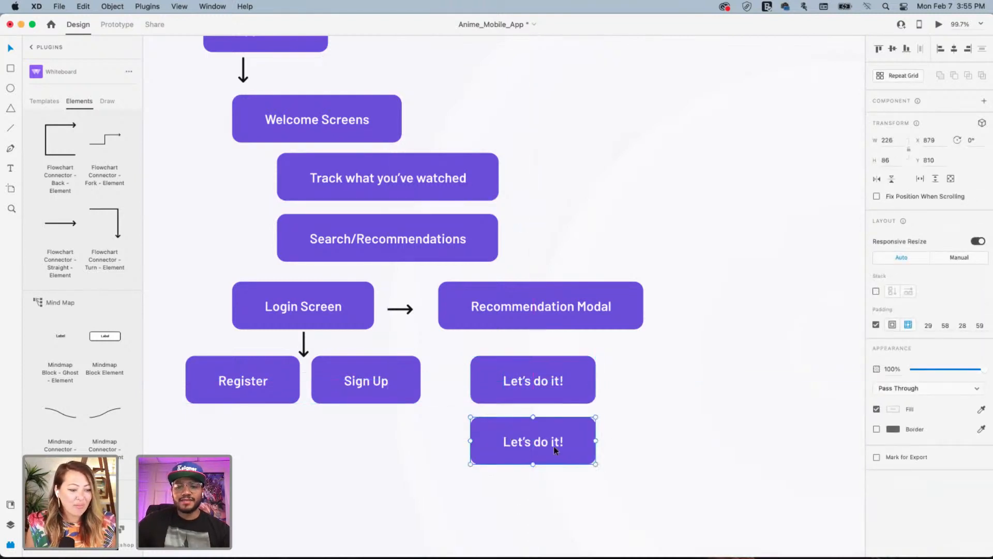
double_click(521, 444)
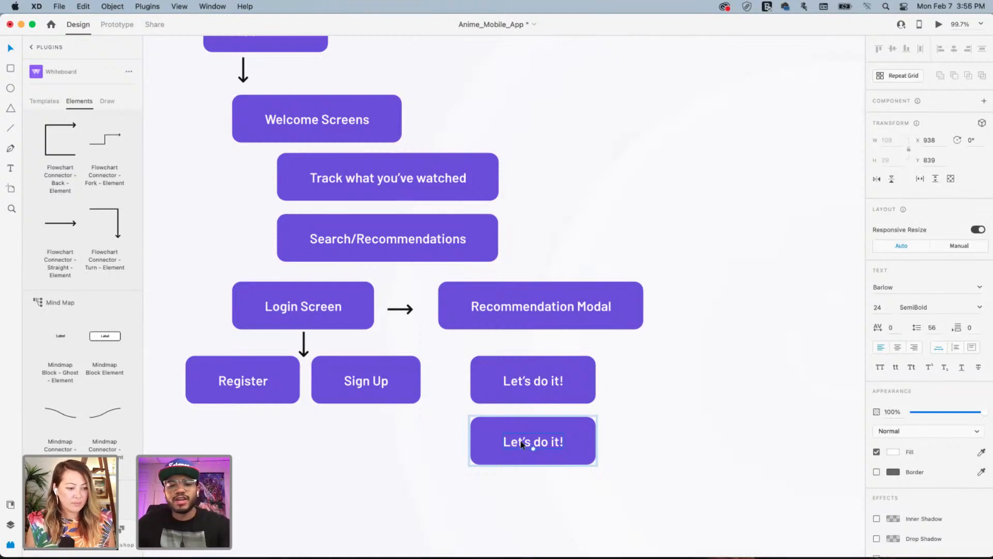
double_click(522, 443)
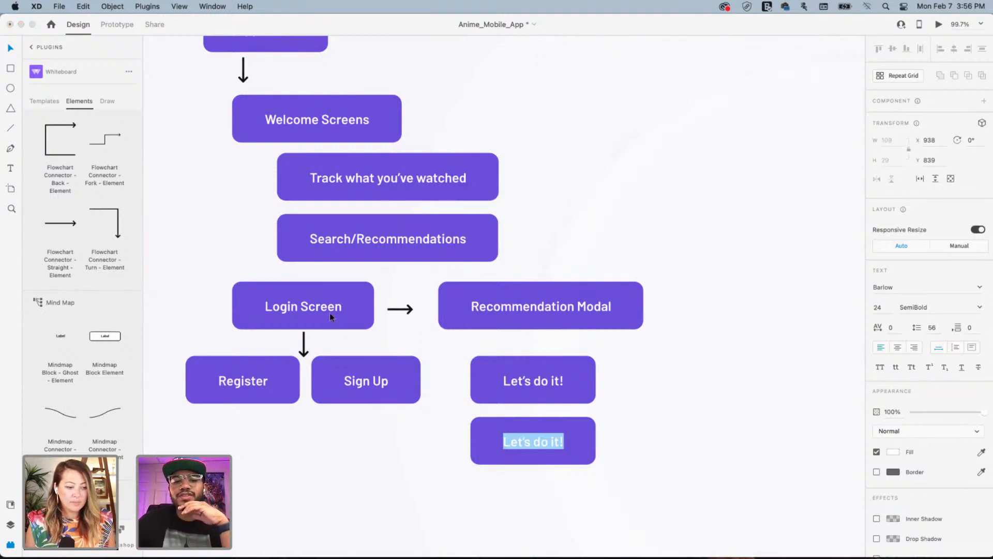
click(246, 382)
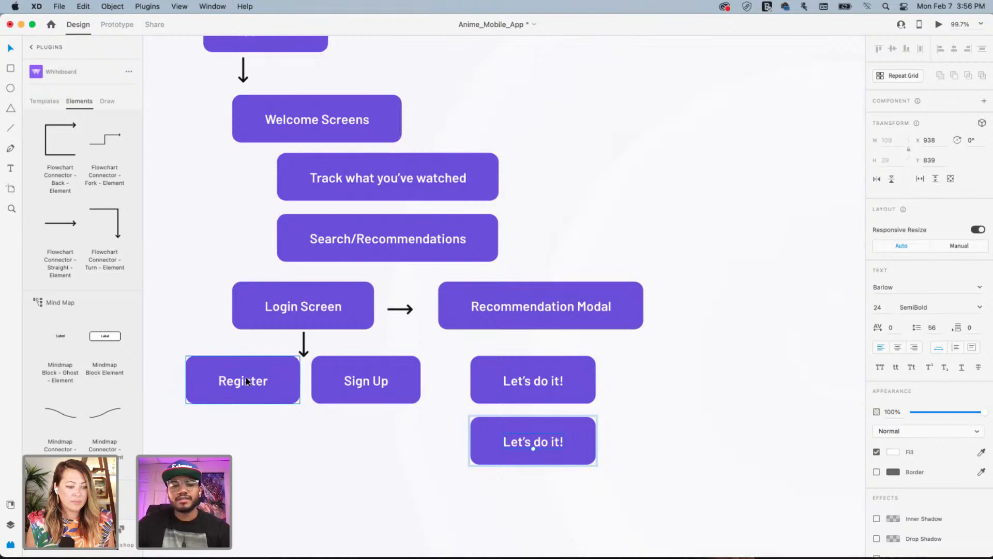
Rename the Sign Up box to 'Sign In' by replacing 'Up' with 'In'
click(253, 384)
double_click(253, 384)
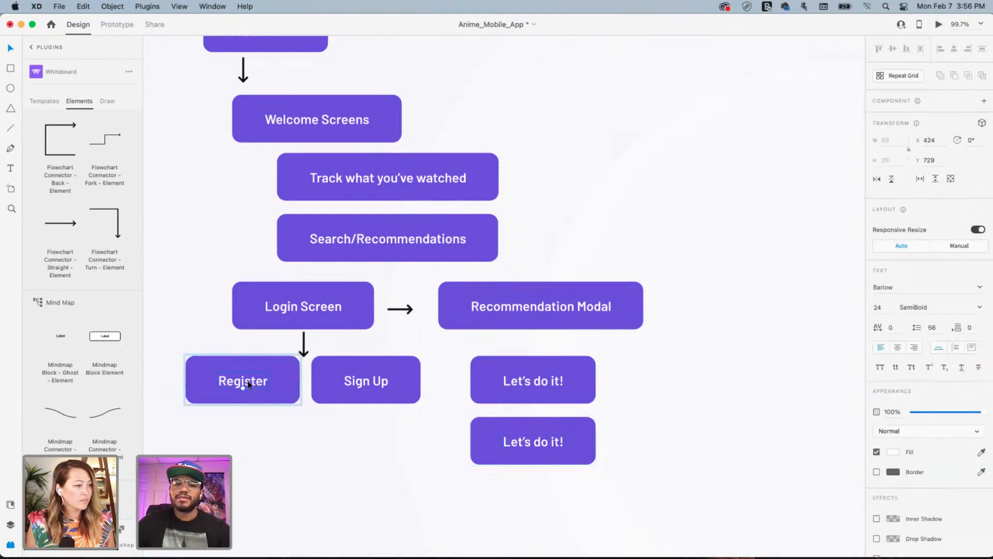
double_click(248, 382)
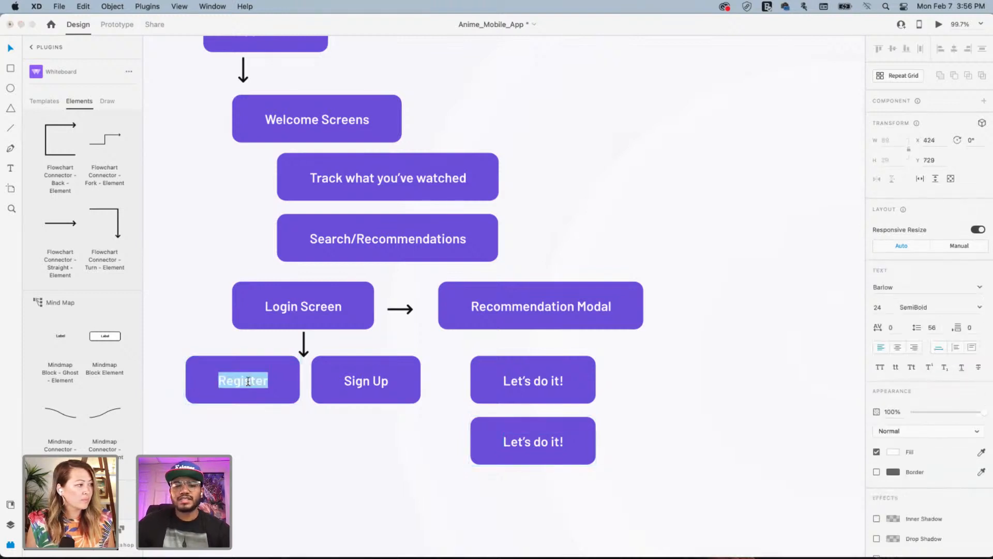
click(365, 383)
double_click(363, 383)
drag(370, 384, 481, 386)
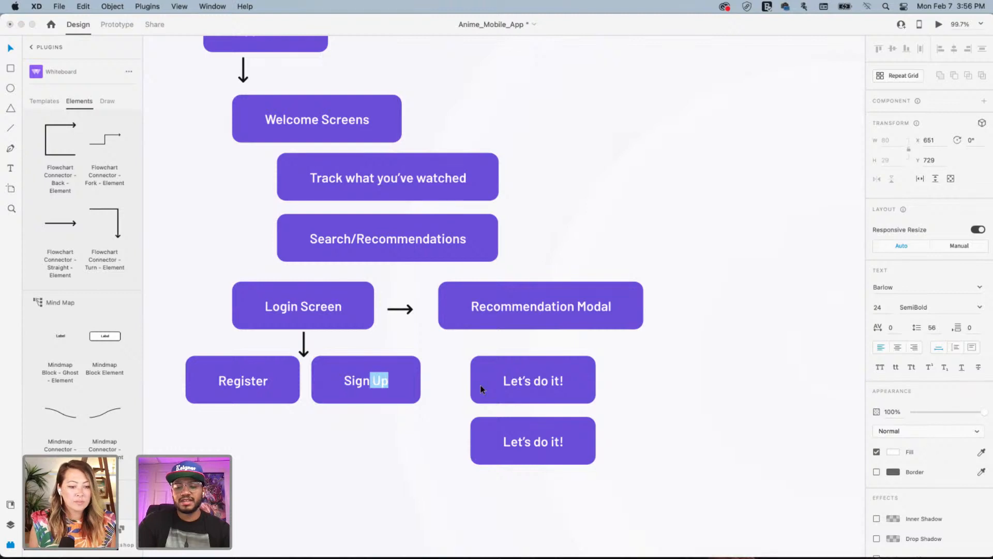
key(BackSpace)
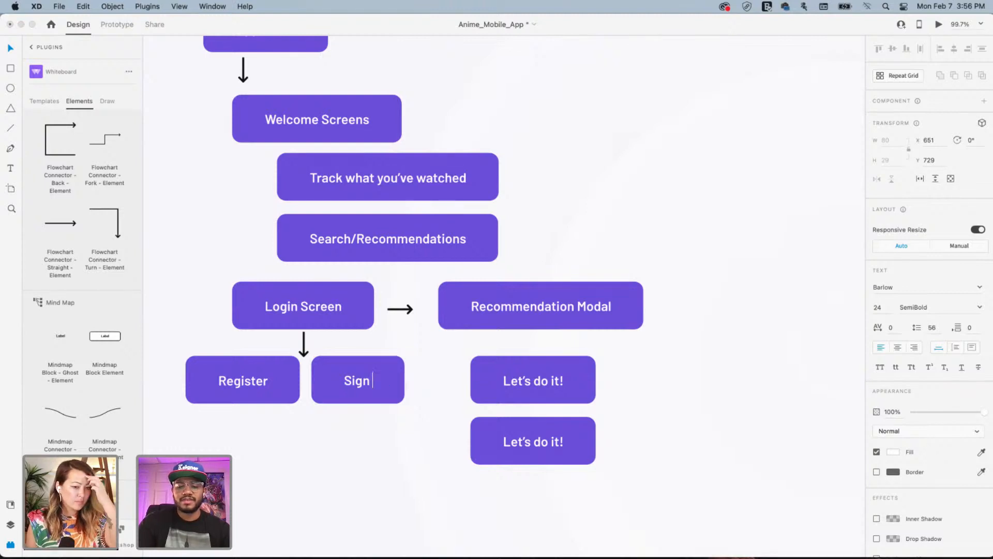
text(In)
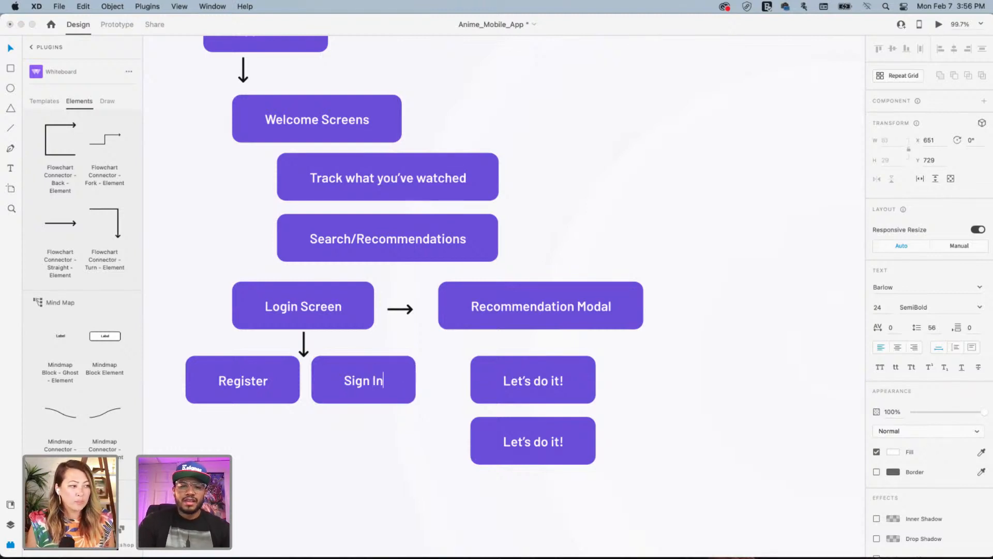
key(Escape)
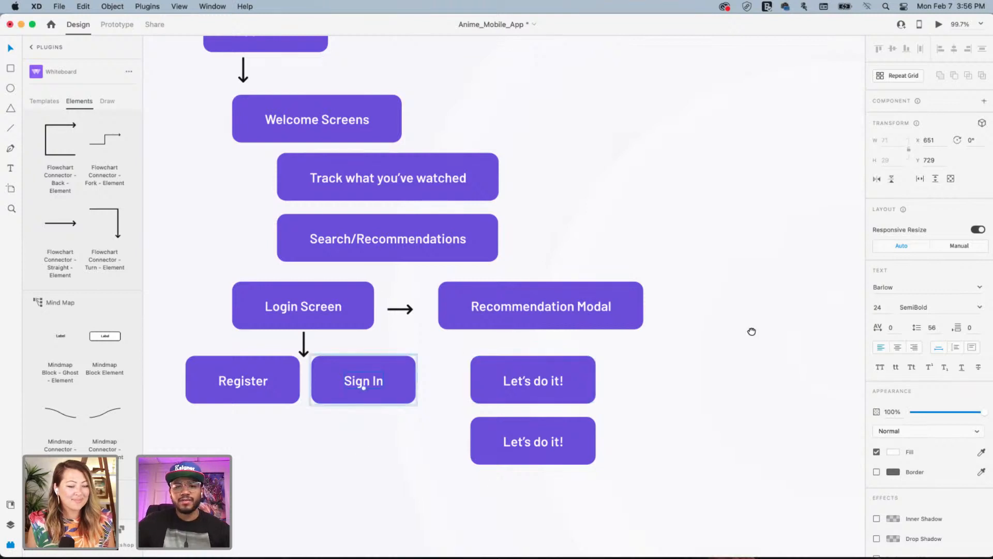
drag(752, 333, 690, 228)
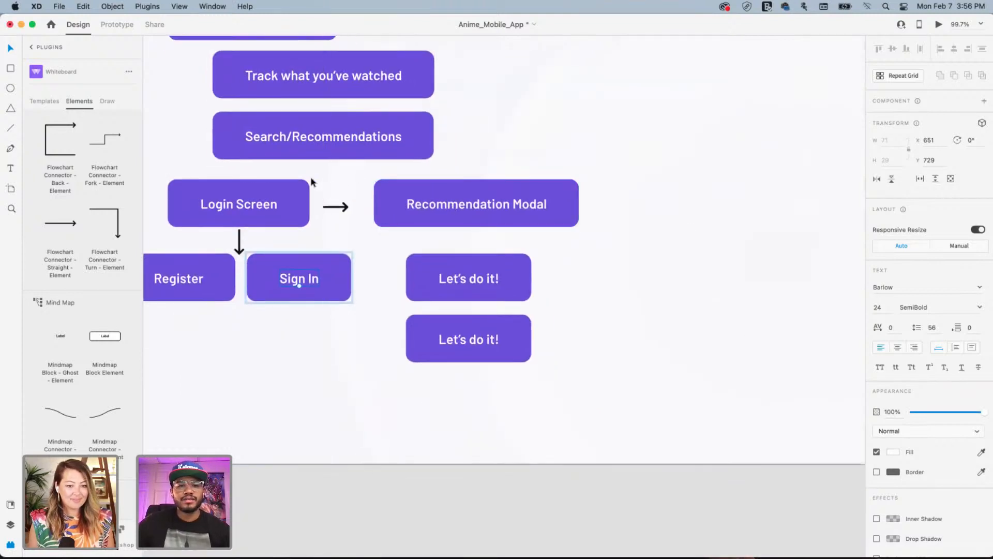
Move Recommendation Modal and both Let's do it! buttons down-right onto the Sign In row
drag(327, 179, 619, 223)
drag(633, 139, 453, 380)
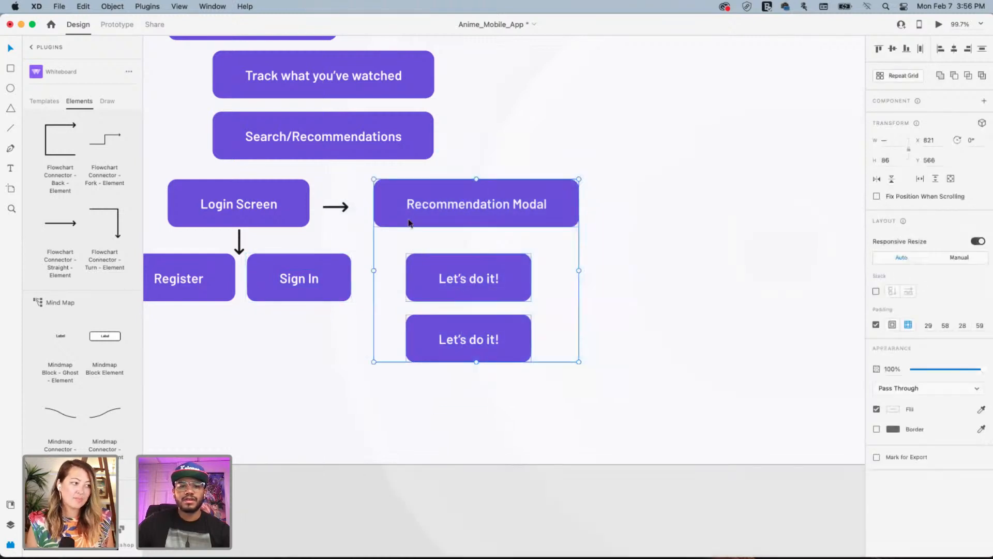
drag(430, 202, 460, 248)
Position the connector arrow between Sign In and Recommendation Modal
drag(349, 205, 386, 277)
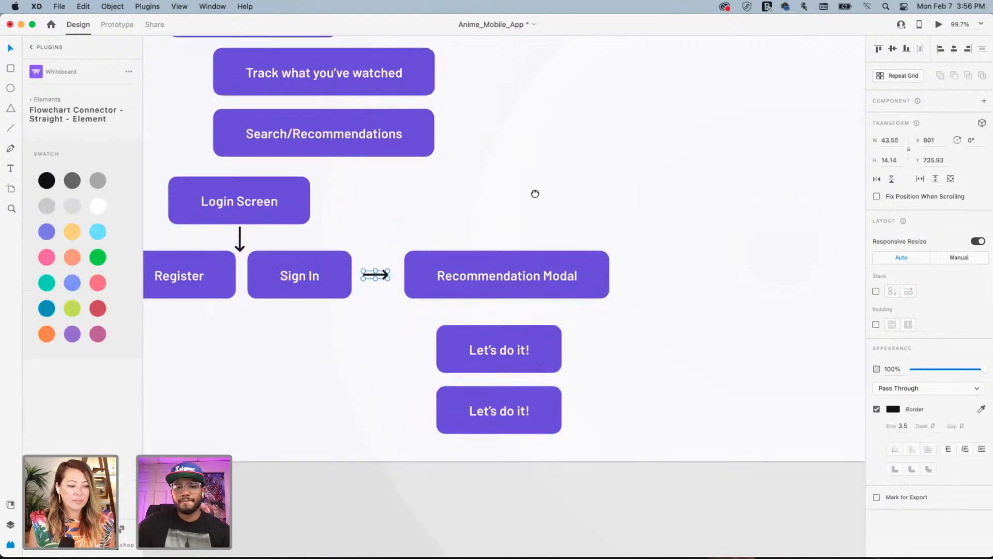
scroll(535, 193, down, 3)
scroll(534, 193, right, 2)
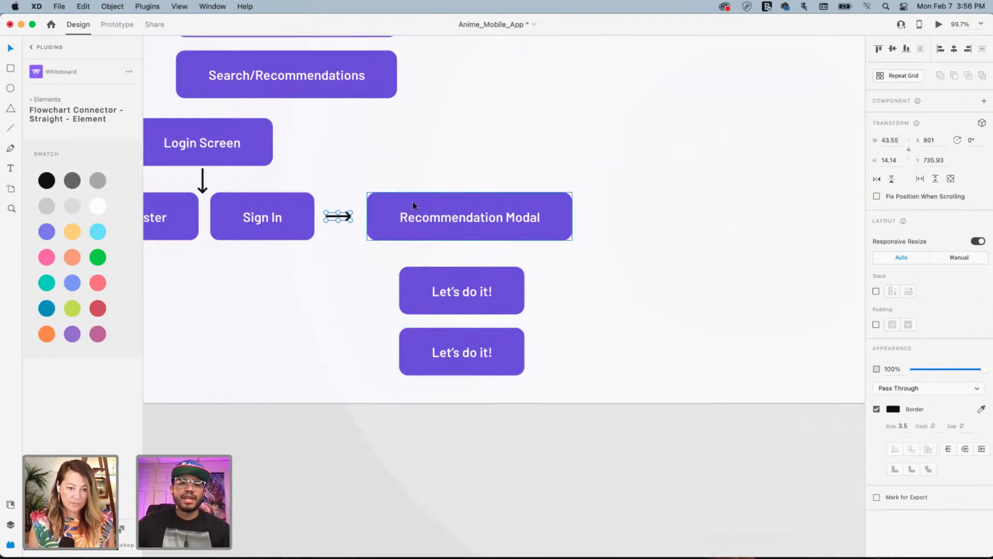
scroll(399, 231, right, 2)
scroll(399, 232, right, 1)
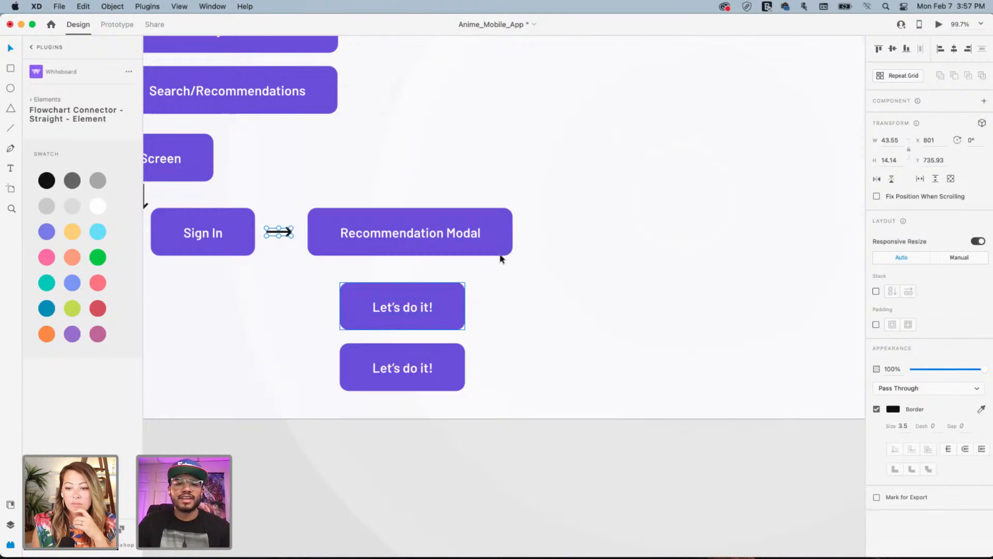
click(528, 286)
drag(435, 304, 471, 216)
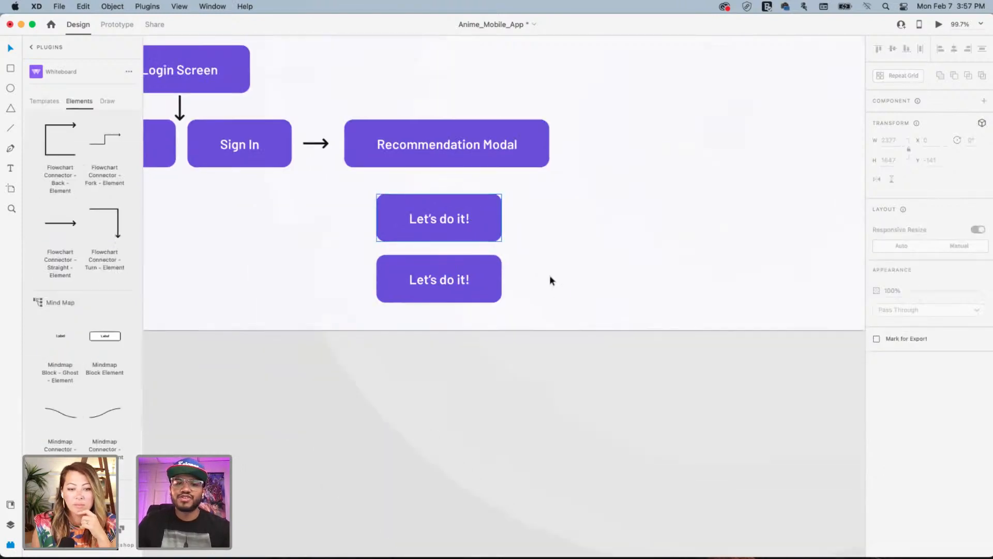
drag(545, 292, 452, 217)
Nudge both buttons up under Recommendation Modal and rename the lower one 'Later'
click(443, 239)
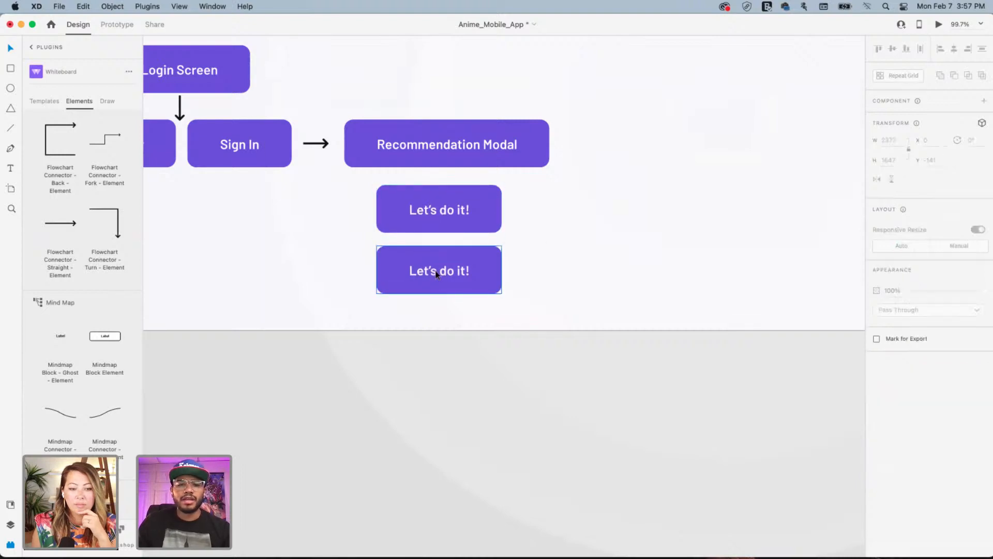
double_click(439, 273)
double_click(440, 272)
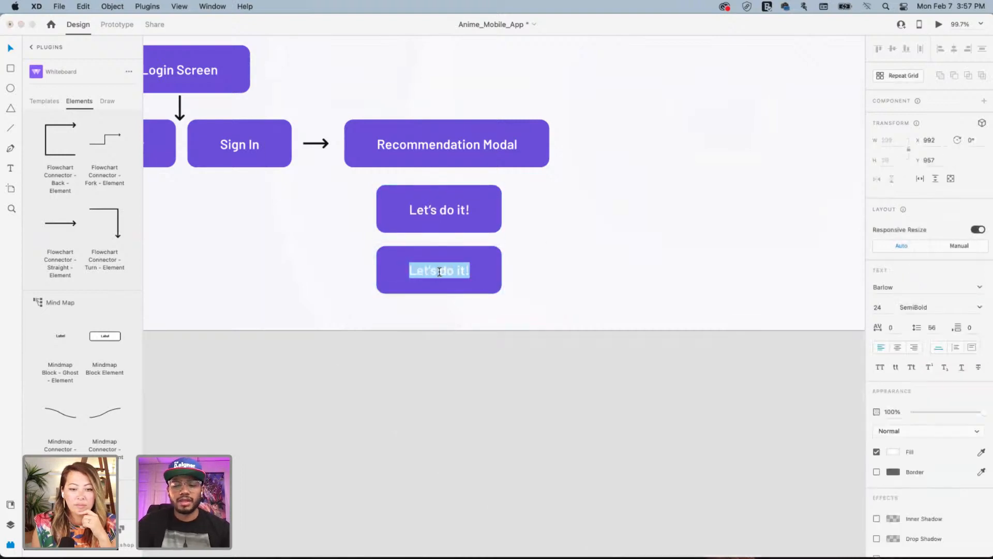
text(Later)
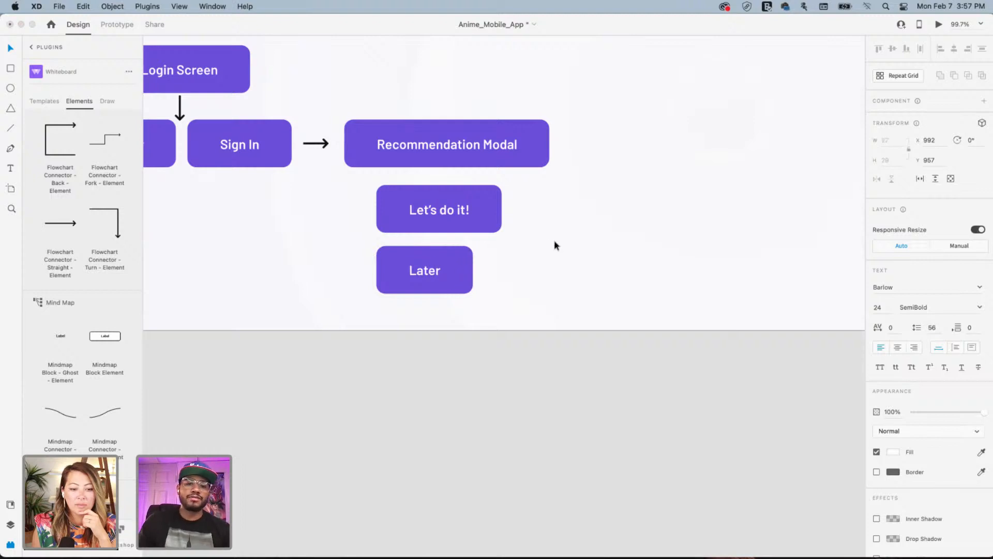
key(Escape)
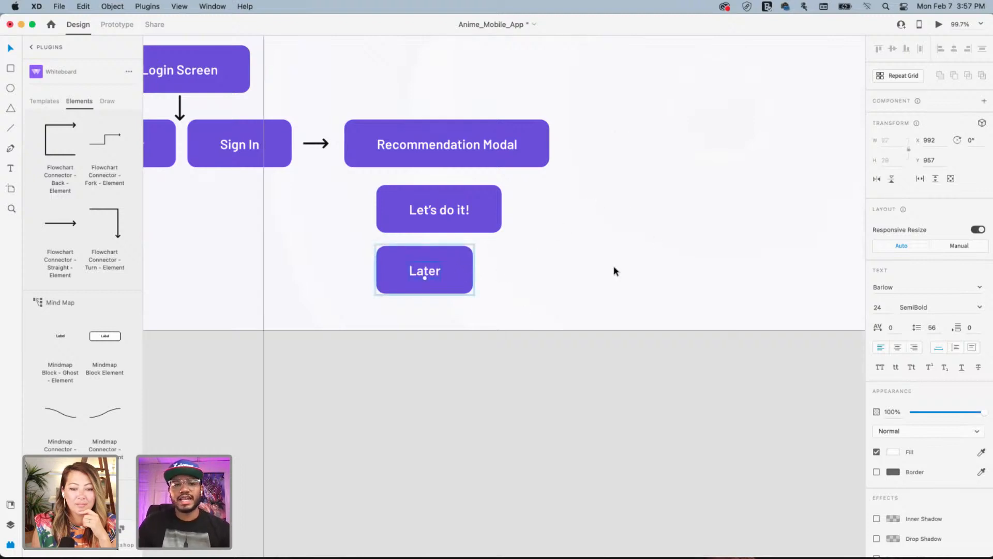
Duplicate the Recommendation Modal box off to the upper right
scroll(527, 290, down, 3)
scroll(525, 290, down, 2)
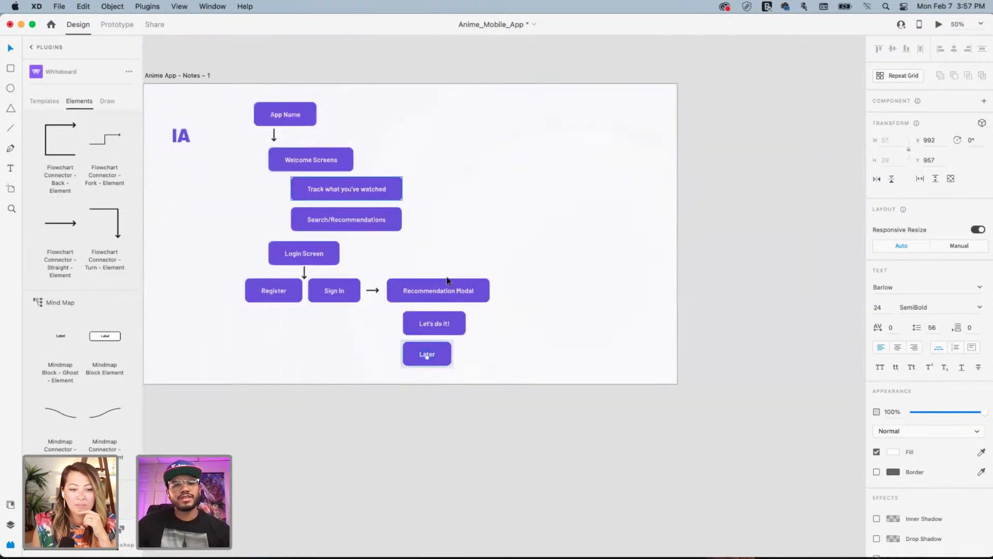
click(419, 290)
drag(418, 288, 552, 154)
Relabel the copied box 'Home' and duplicate it below
double_click(553, 154)
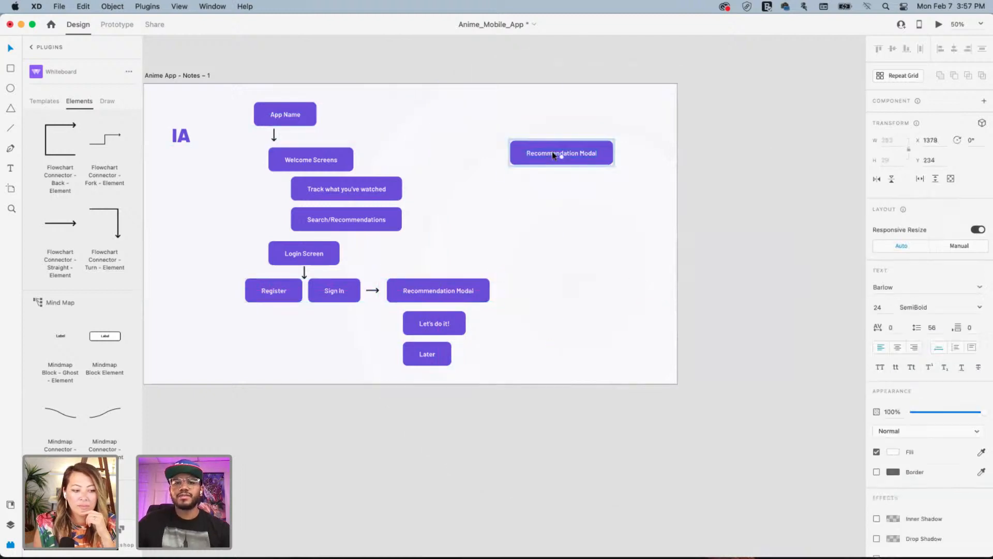
double_click(553, 153)
text(Home)
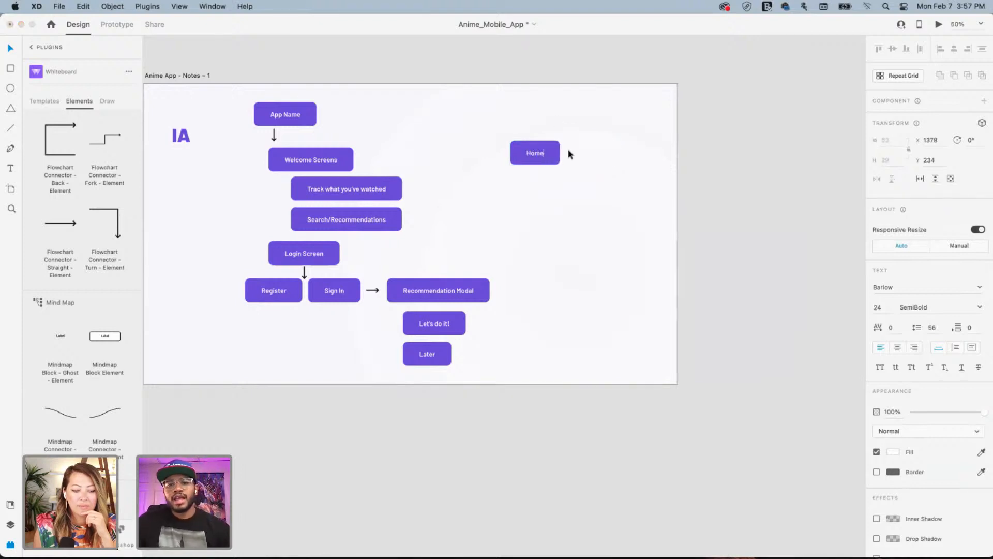
key(Escape)
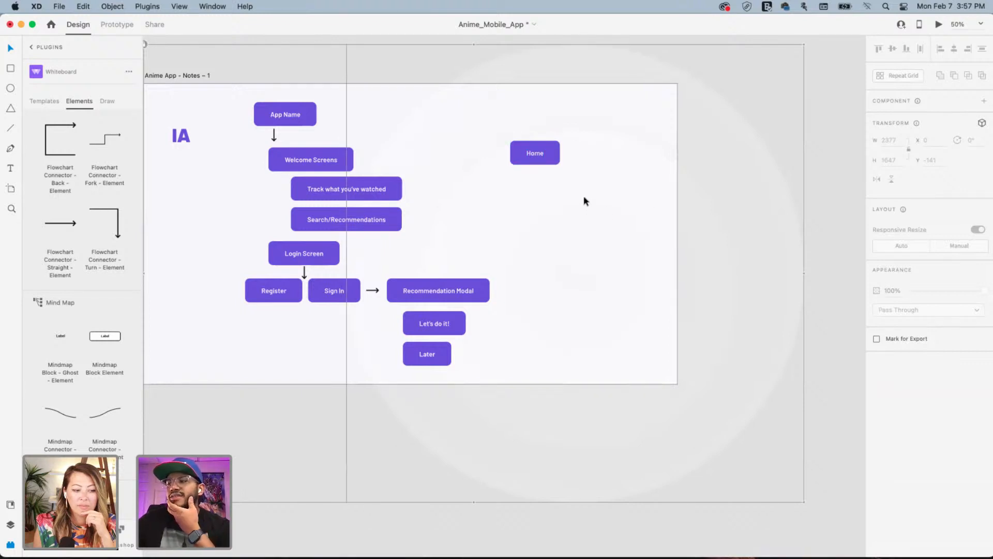
click(545, 161)
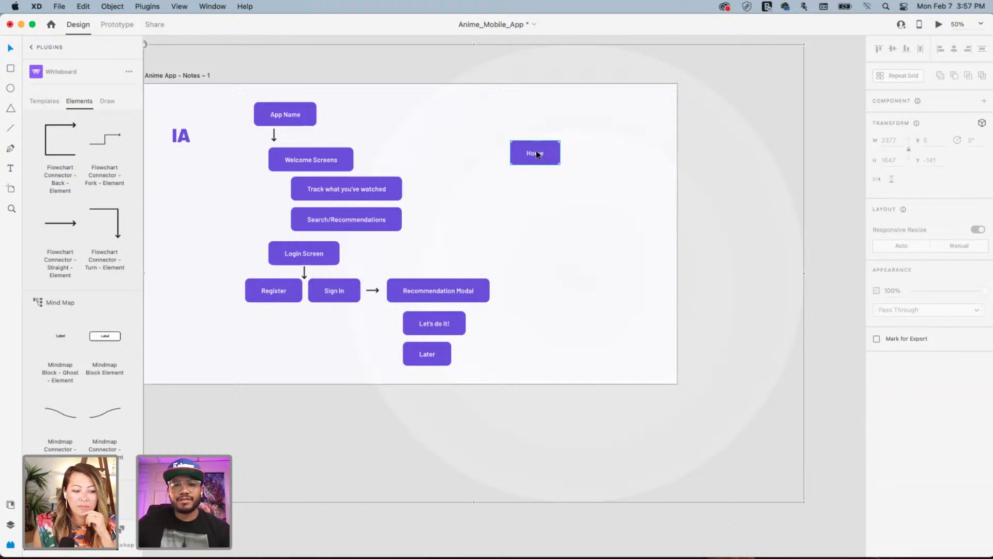
drag(537, 153, 534, 216)
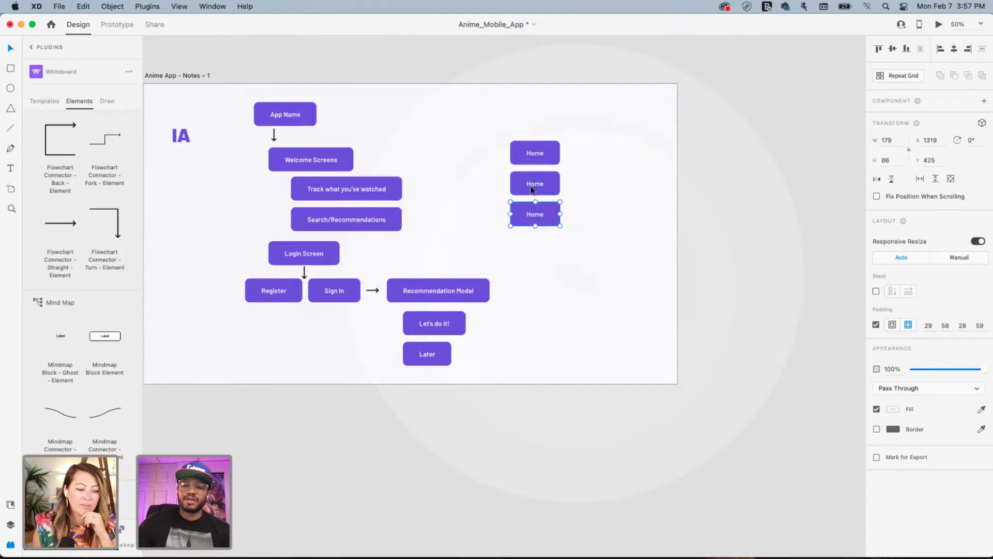
Rename the middle box in the new stack to 'Search'
key(super+equal)
drag(581, 110, 520, 254)
click(526, 150)
double_click(525, 150)
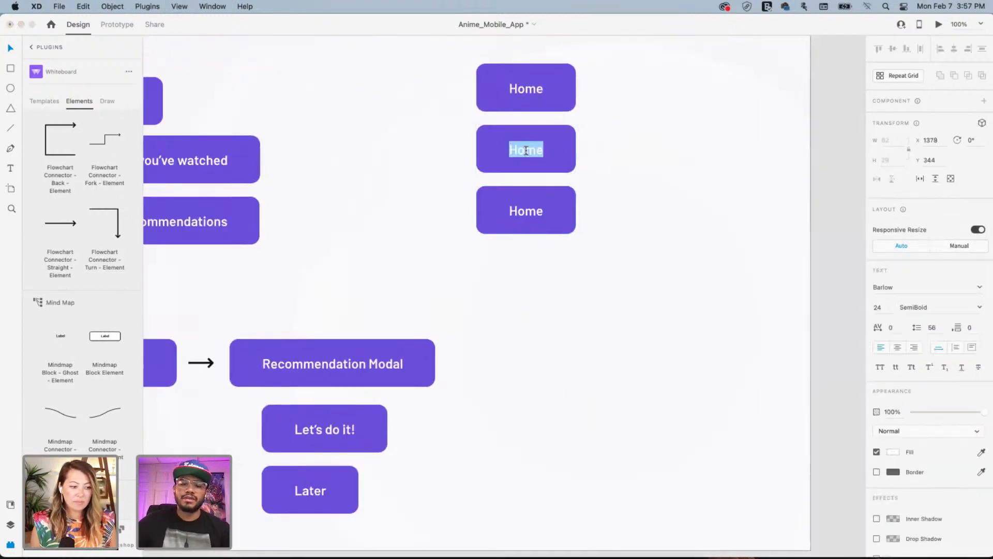
text(Search)
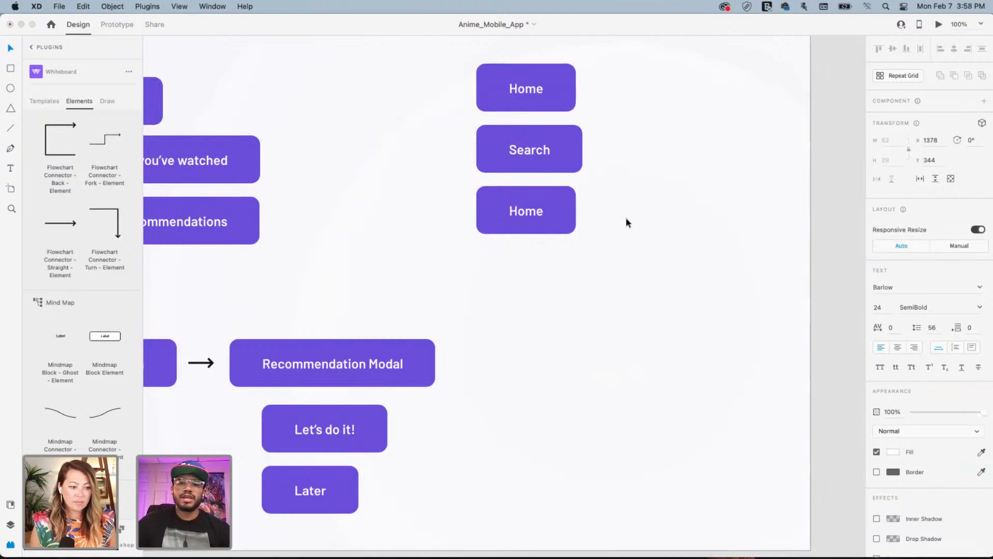
key(Escape)
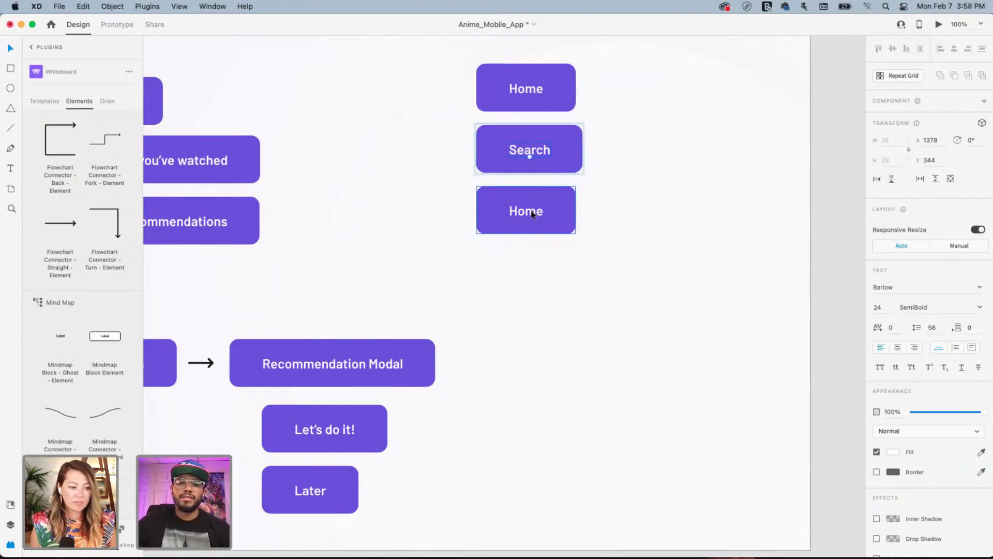
Rename the lowest box in the stack to 'Watchlist'
click(531, 212)
double_click(532, 212)
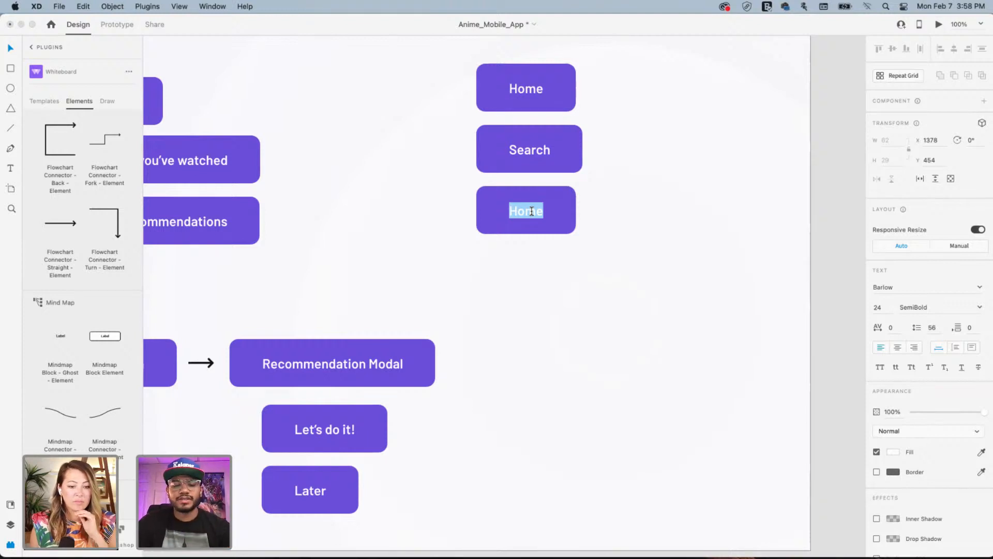
text(Watchli)
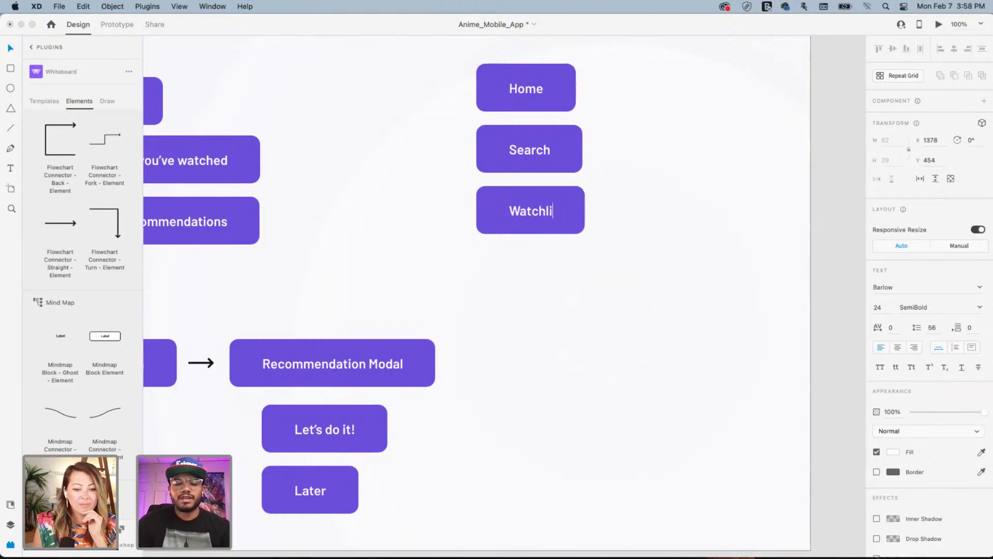
text(st)
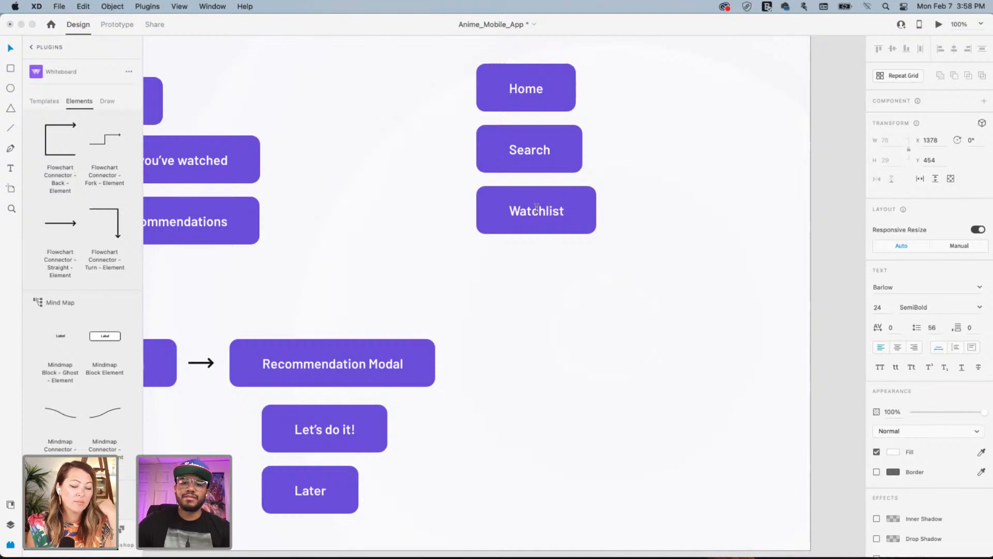
key(Escape)
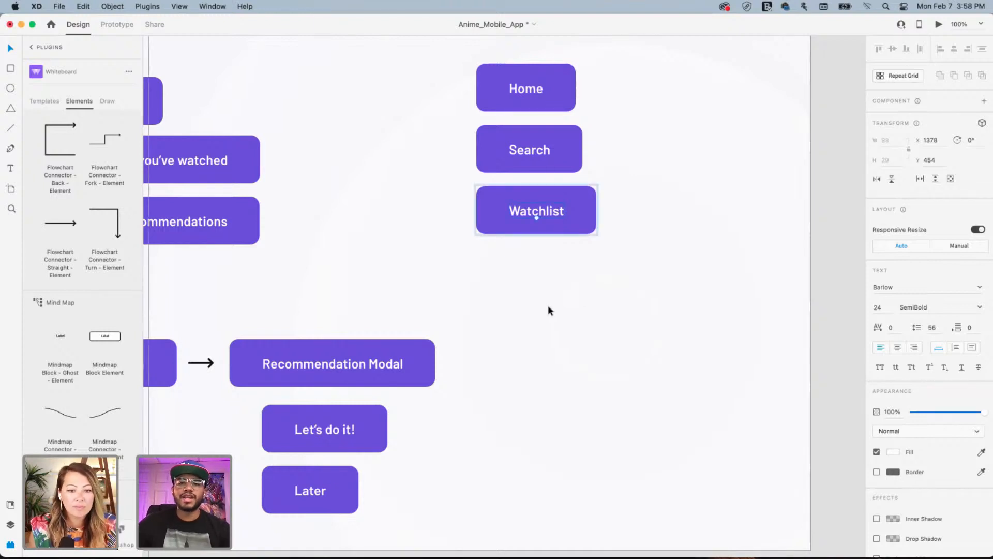
drag(630, 179, 449, 303)
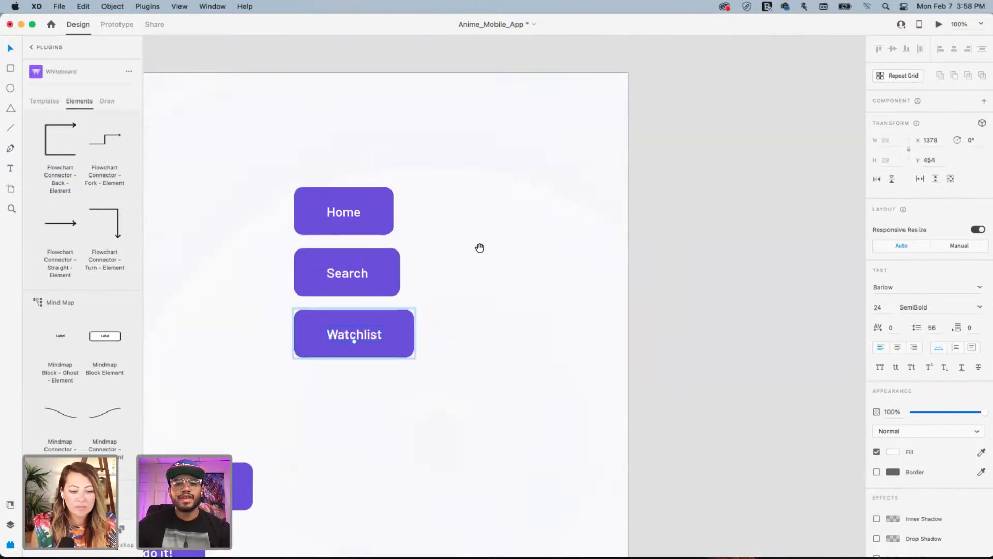
drag(441, 250, 569, 258)
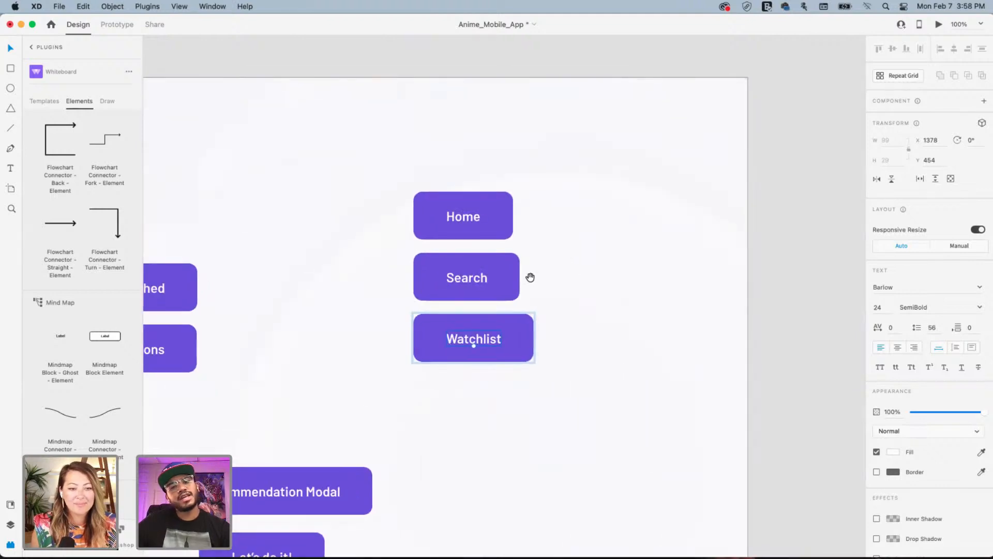
Duplicate Home to its right and relabel the copy 'Popular'
click(482, 215)
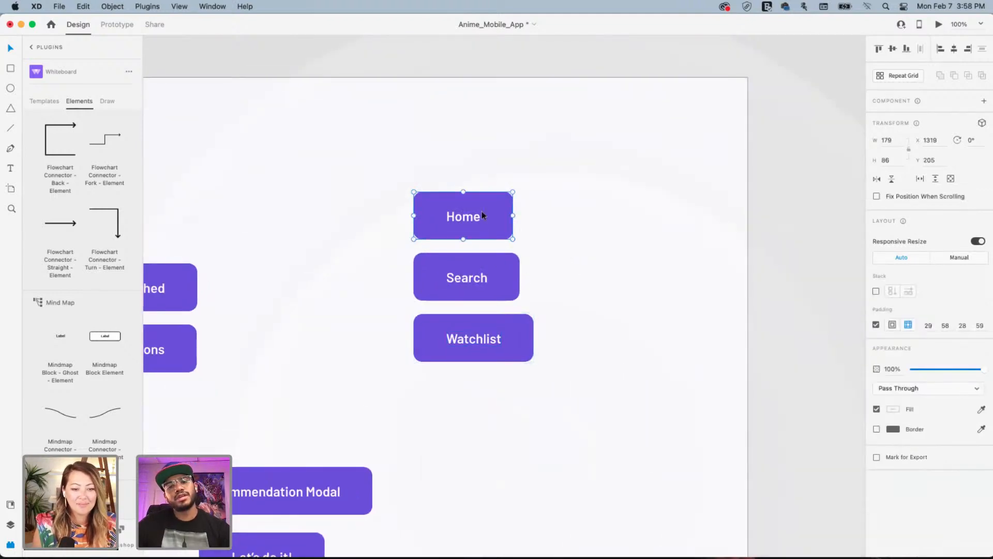
drag(482, 215, 585, 224)
double_click(599, 218)
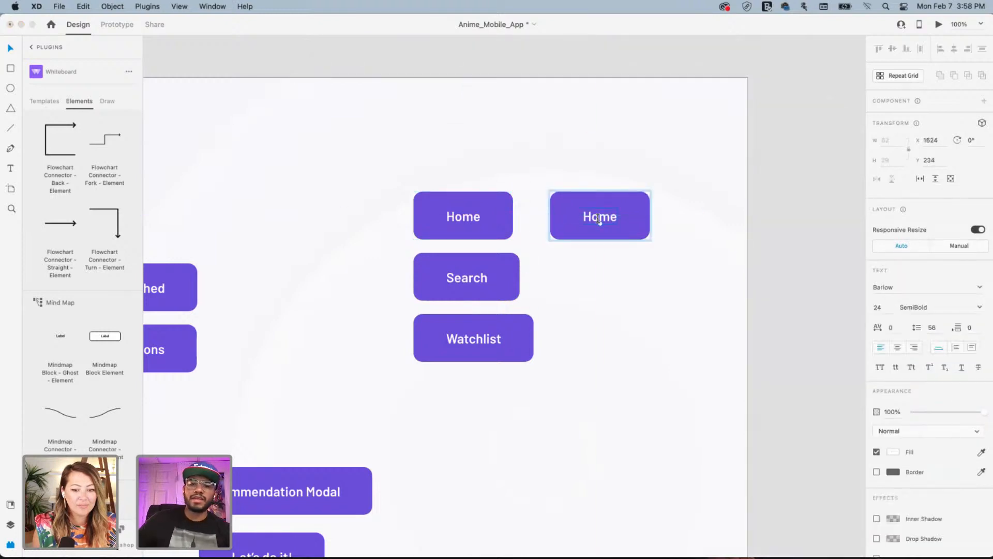
double_click(598, 218)
text(Popu)
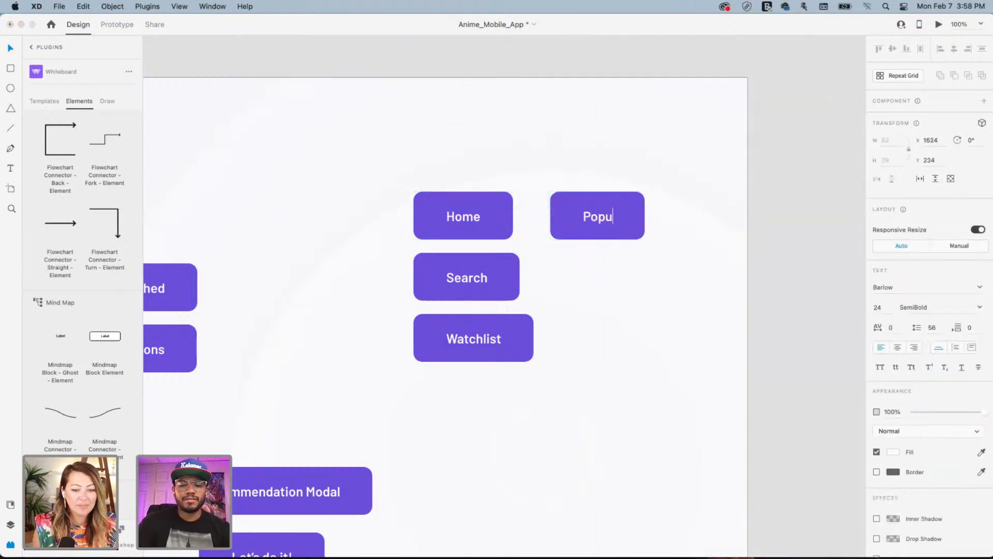
text(lar)
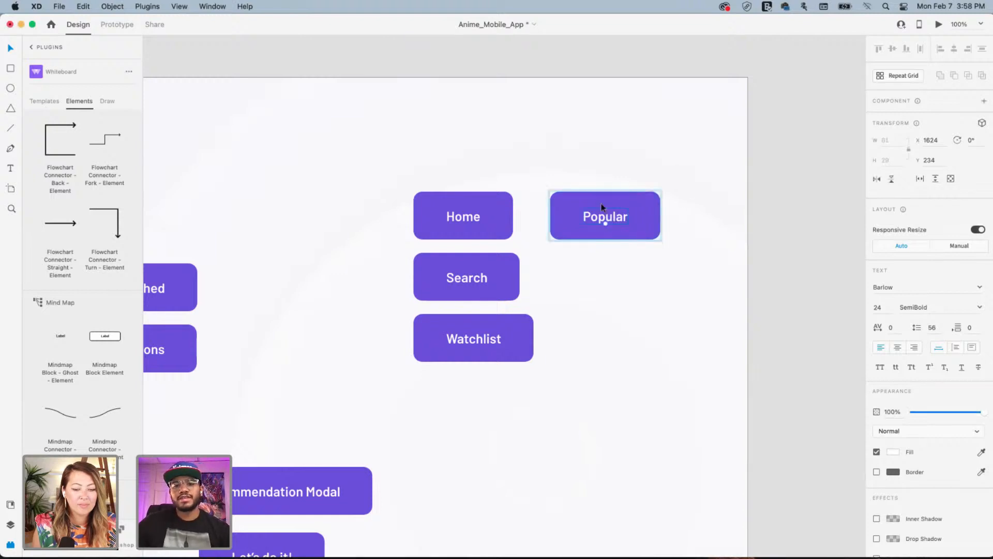
click(589, 190)
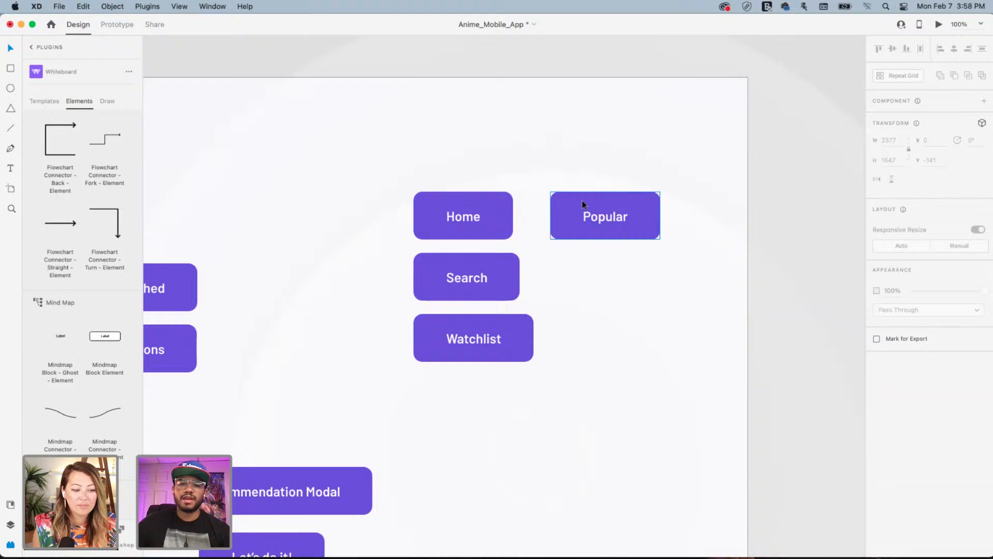
Duplicate Popular just below it and relabel the copy 'Recommended'
drag(583, 202, 583, 261)
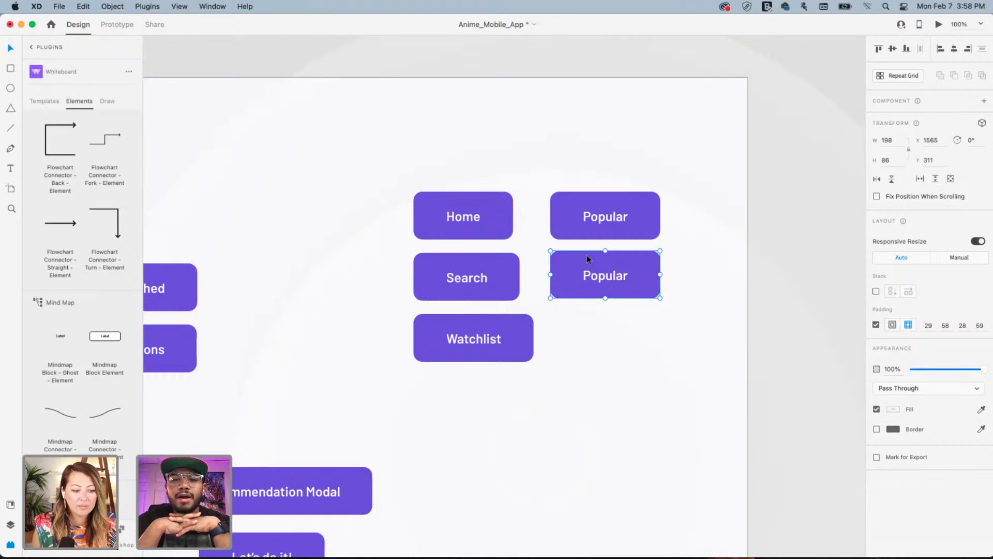
double_click(603, 279)
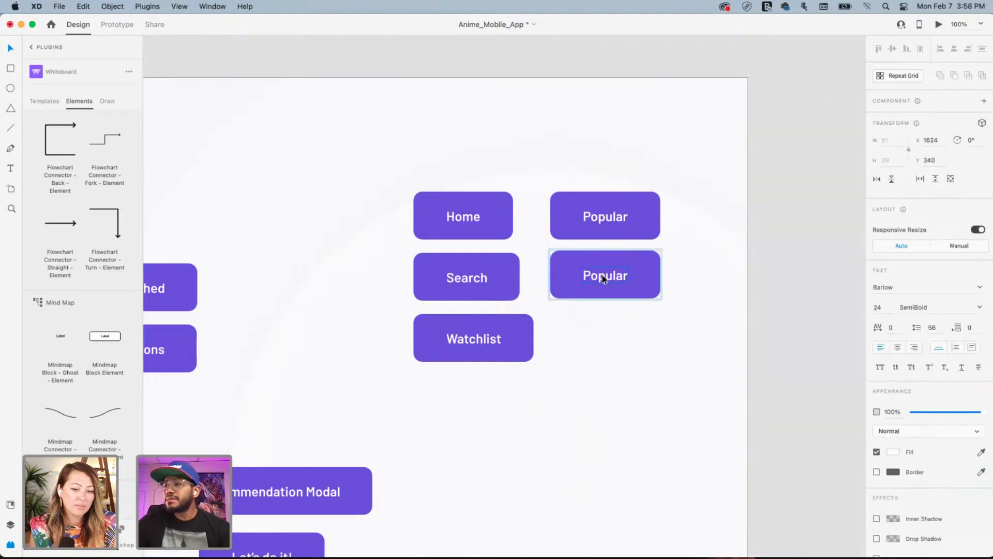
double_click(603, 278)
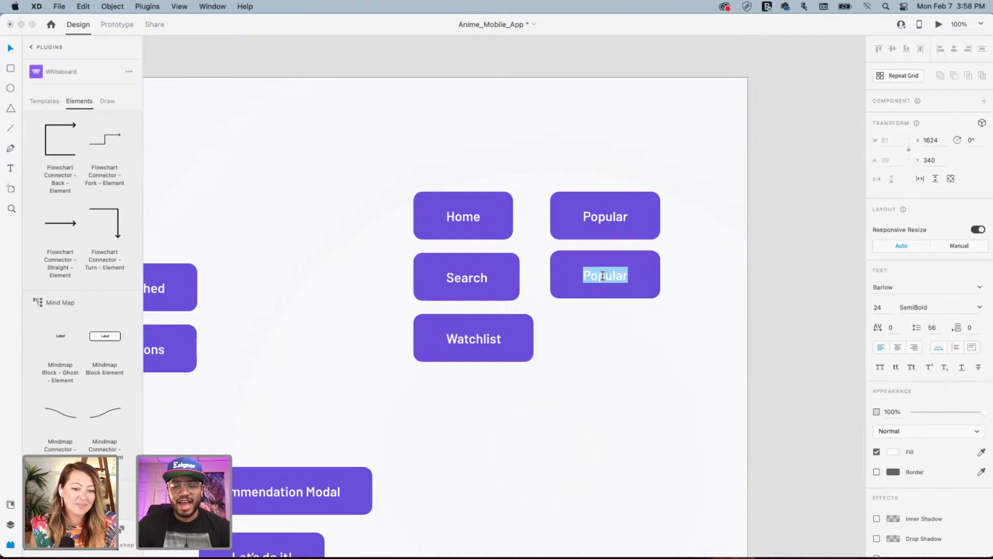
text(Recomm)
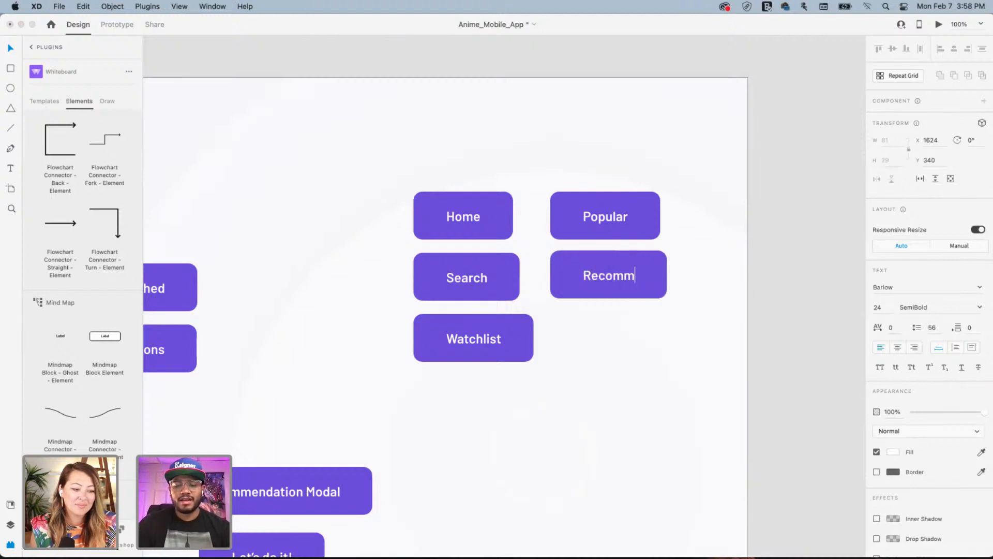
text(ended)
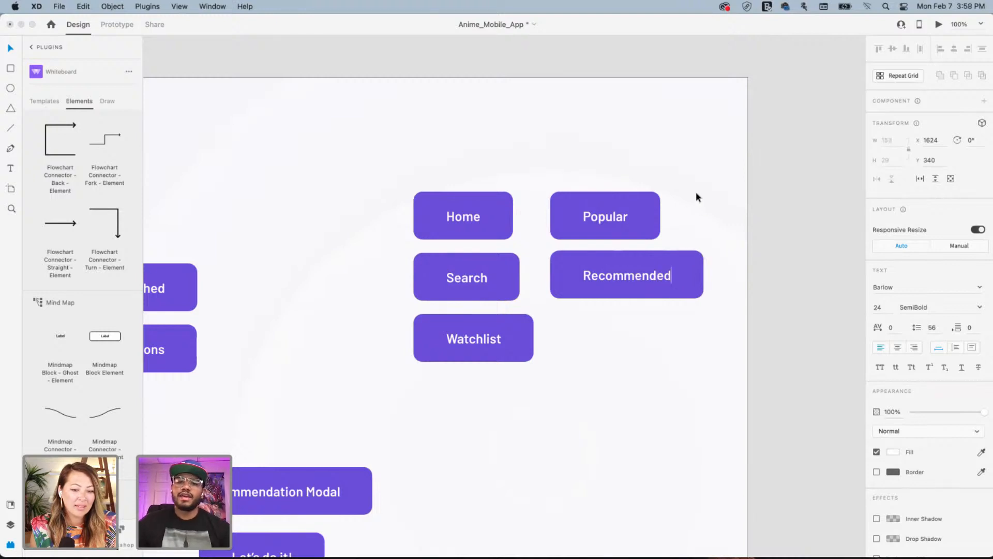
key(Escape)
Copy the arrow beside Recommendation Modal to link Home with Popular
drag(674, 228, 555, 210)
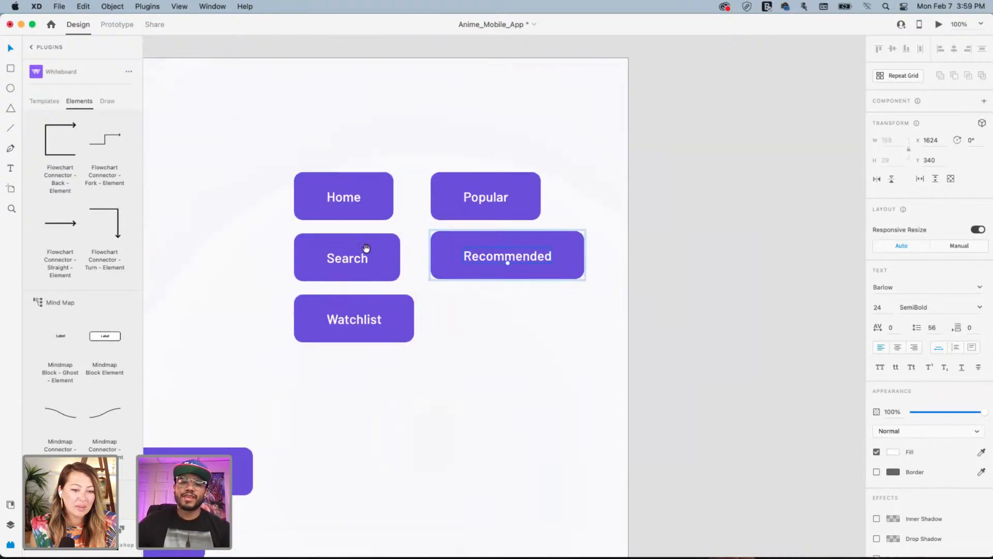
drag(406, 208, 717, 168)
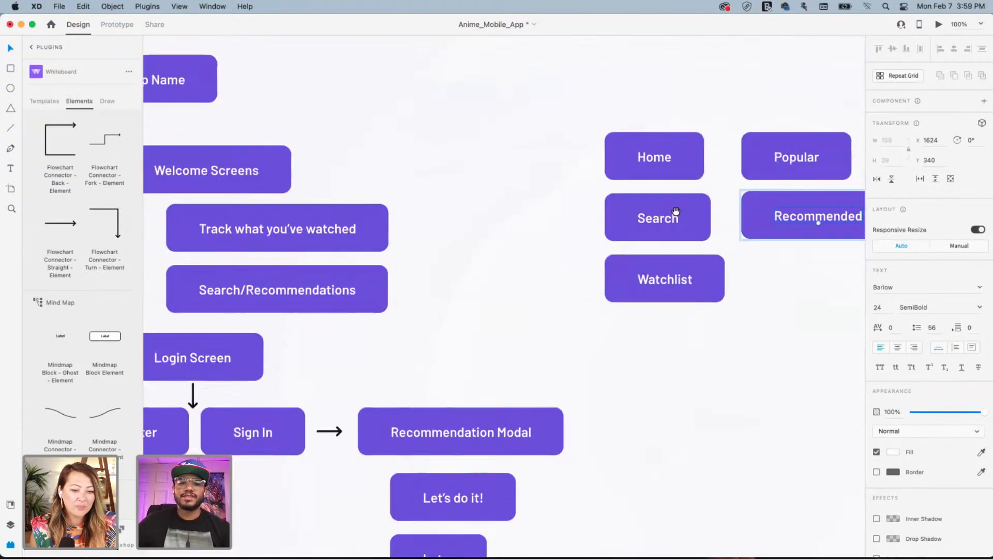
click(339, 431)
drag(338, 431, 724, 155)
Select every box and arrow of the flowchart and shift it slightly left
click(773, 322)
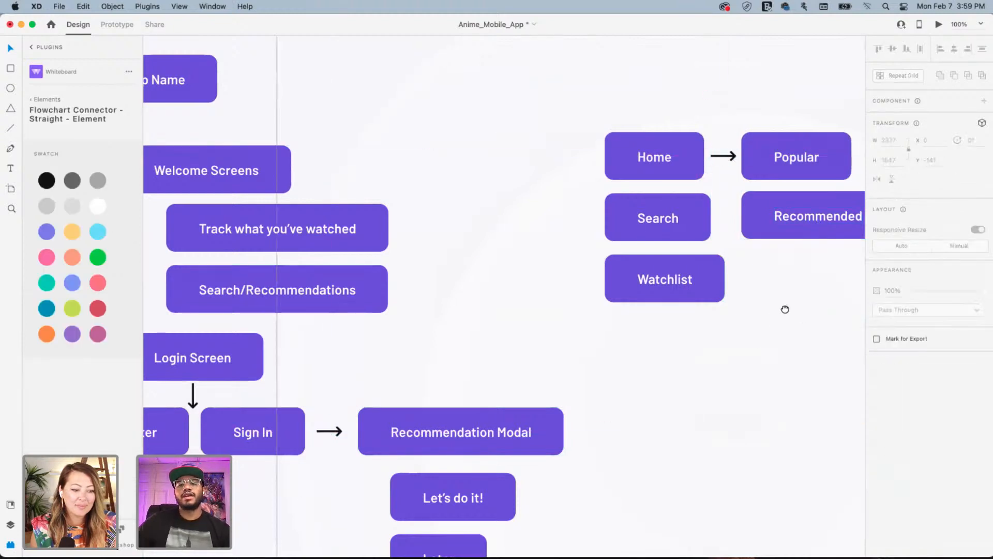
scroll(784, 309, right, 5)
key(super+minus)
key(super+minus)
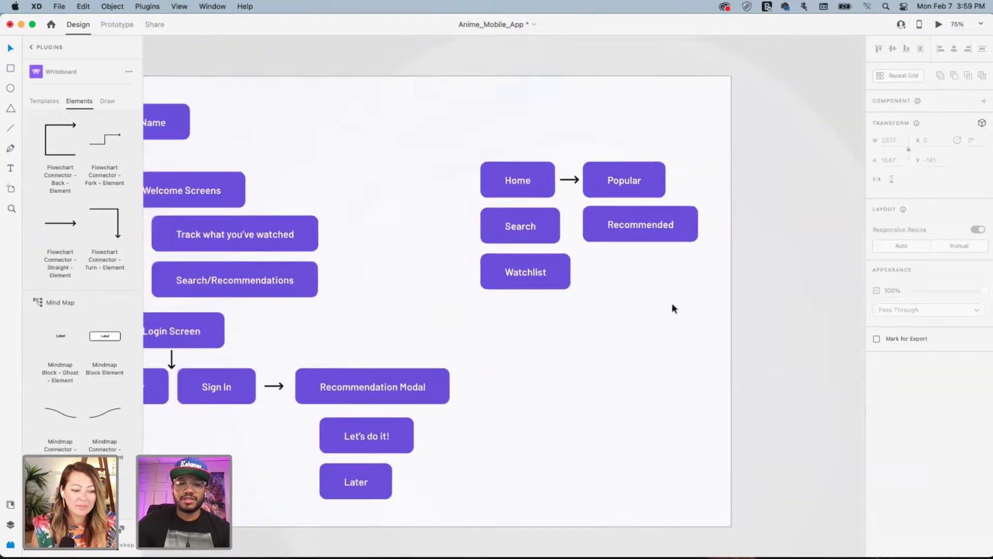
key(space)
drag(611, 335, 698, 355)
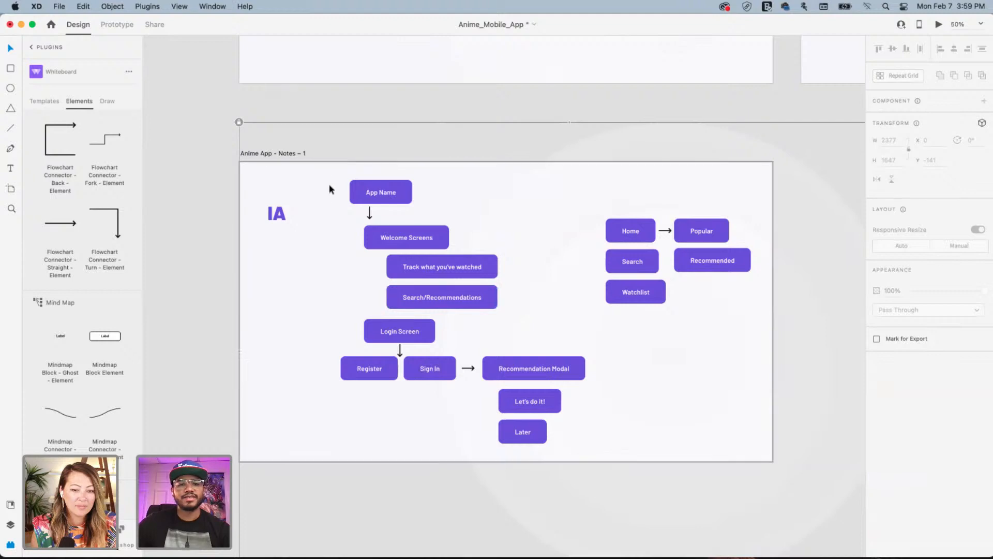
drag(326, 172, 760, 462)
drag(620, 259, 592, 268)
Rename the artboard to 'Anime App - IA', replacing 'Notes – 1' with 'IA'
click(536, 171)
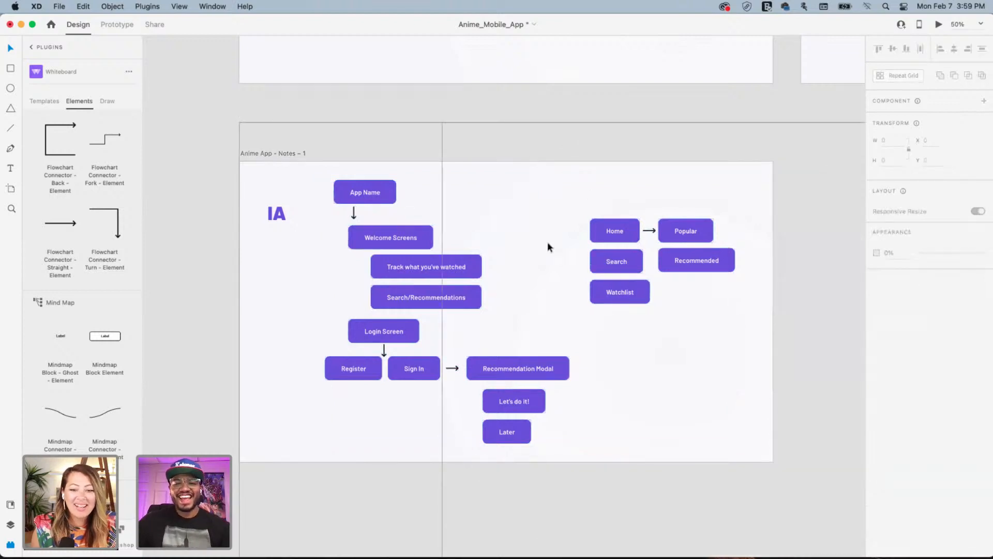
drag(517, 293, 482, 278)
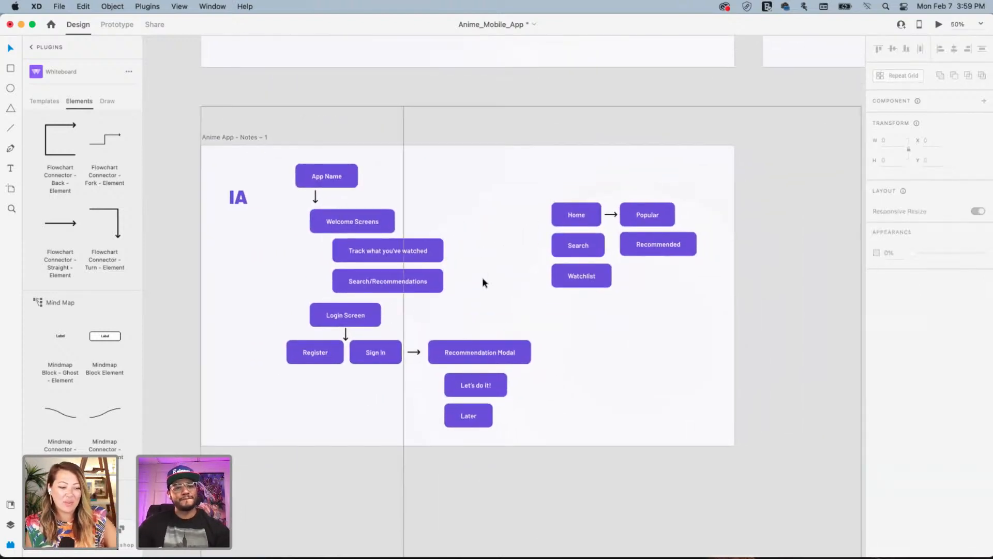
double_click(252, 137)
click(241, 137)
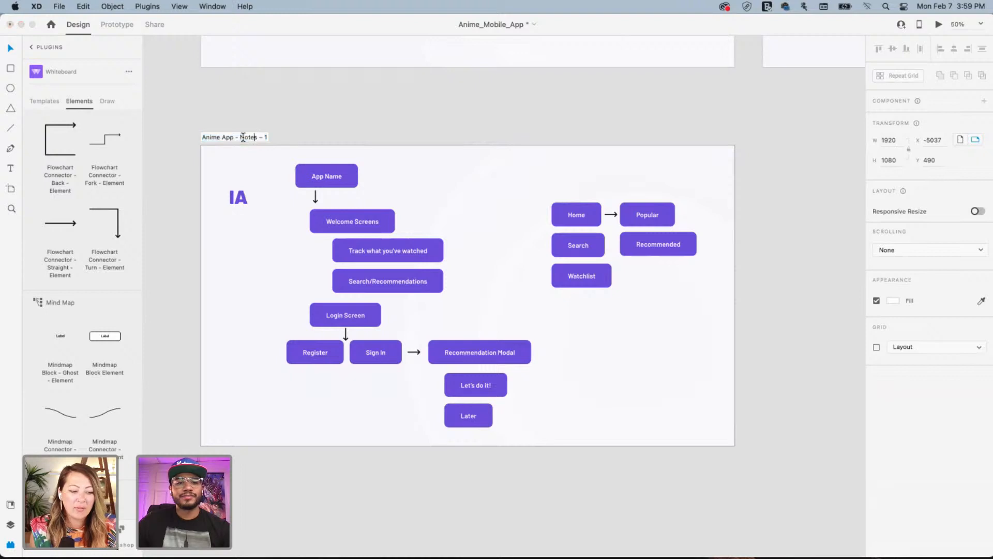
shift+click(270, 138)
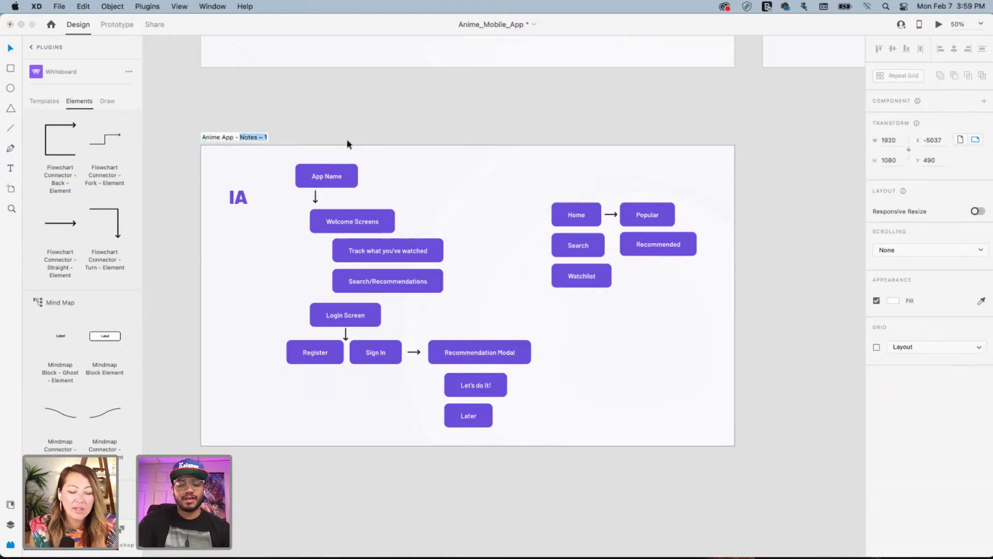
text(IA)
key(Return)
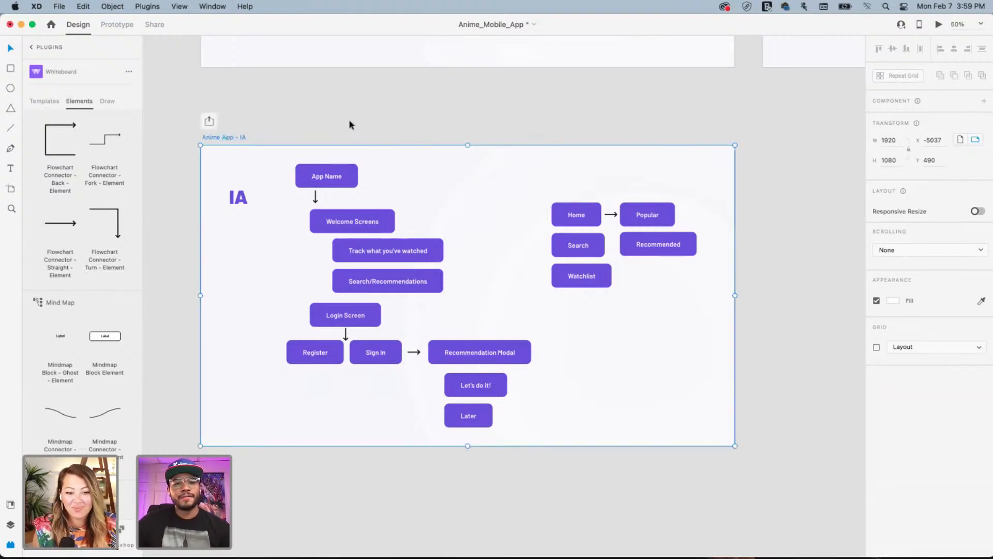
click(348, 121)
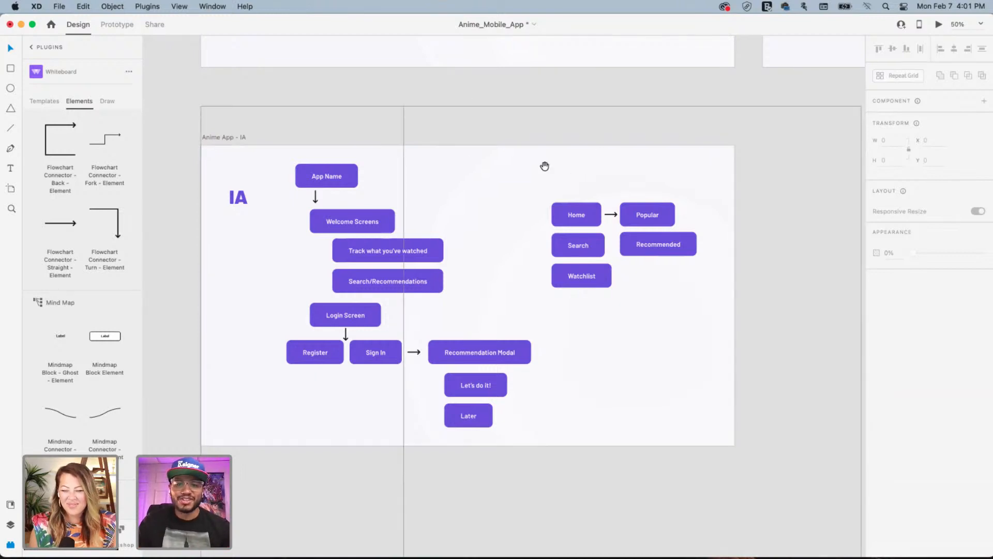
Pan across the canvas until the whole IA flow board is in view
mouse_move(543, 166)
mouse_down()
mouse_move(491, 164)
mouse_move(395, 201)
mouse_up()
drag(501, 182, 419, 189)
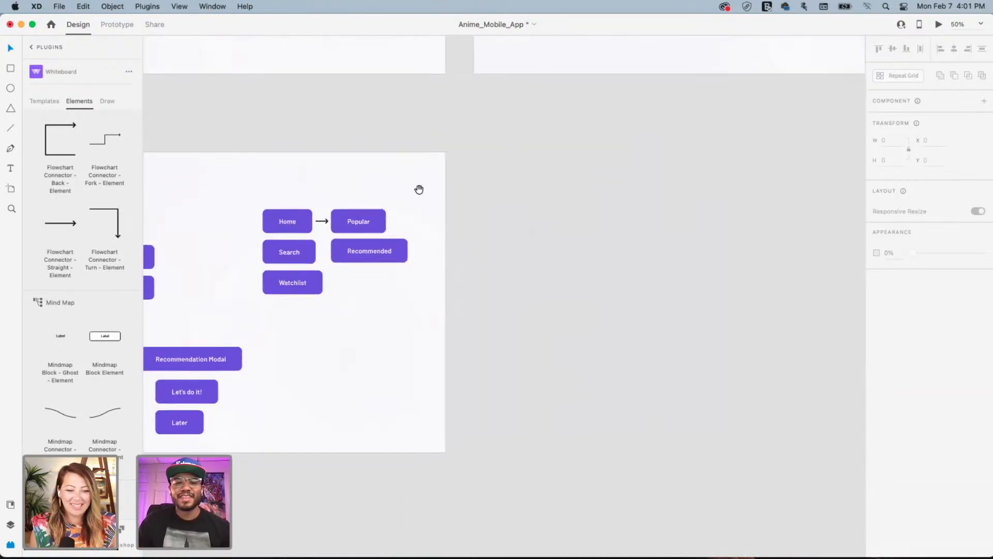
drag(472, 167, 402, 146)
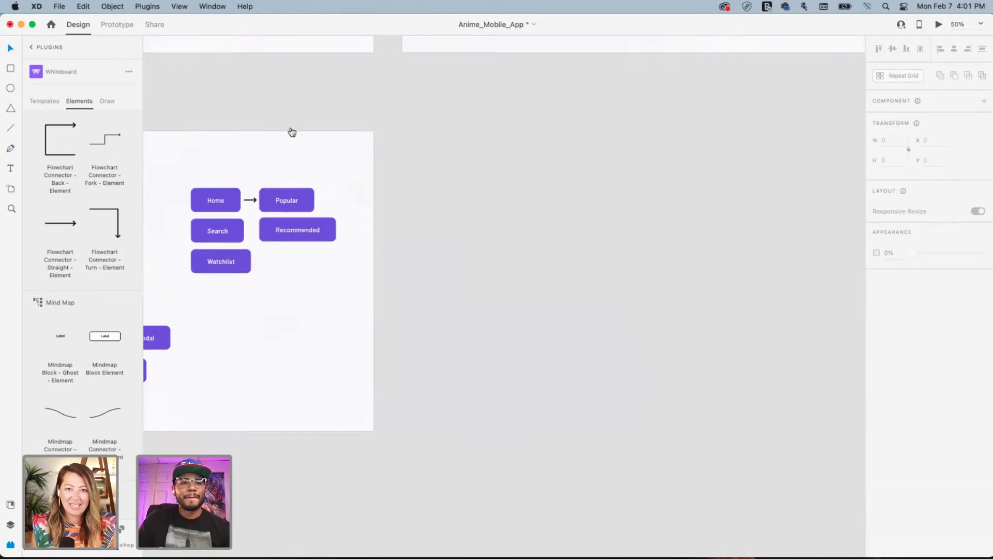
click(36, 48)
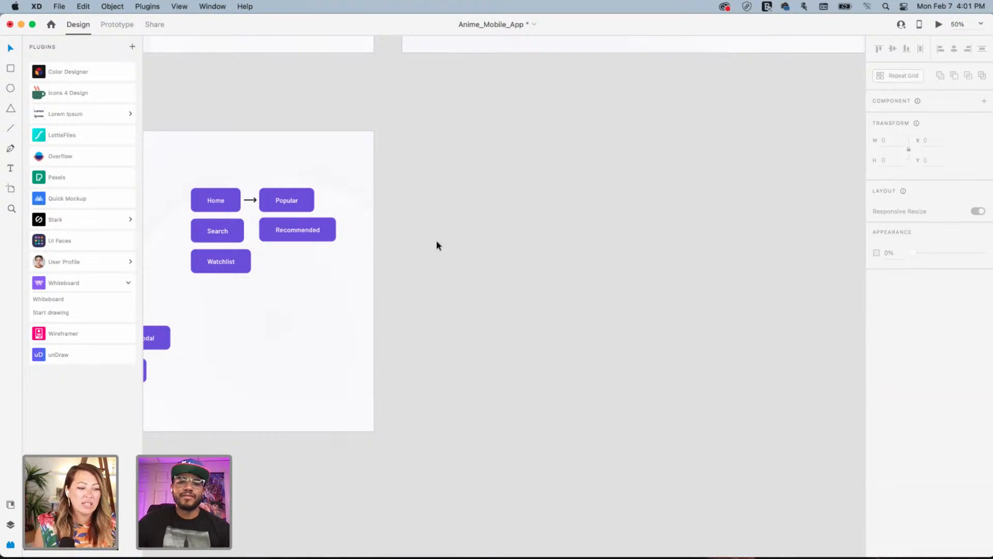
drag(551, 158, 500, 213)
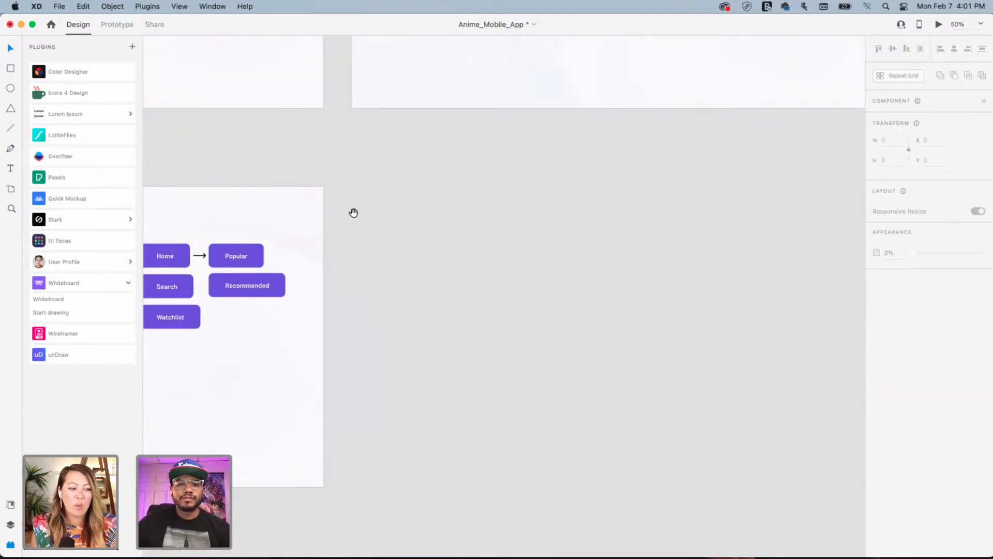
drag(353, 213, 579, 137)
scroll(579, 138, right, 3)
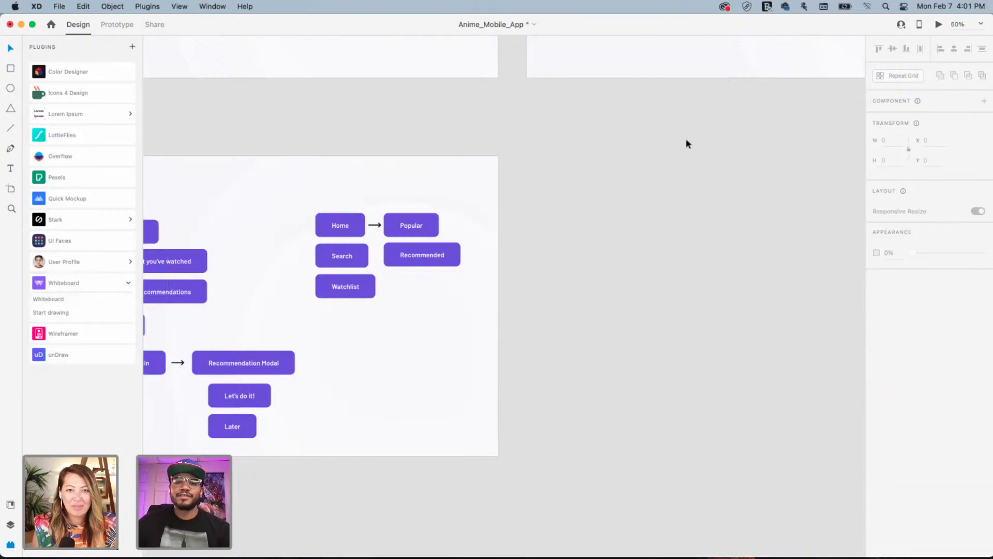
drag(443, 155, 499, 143)
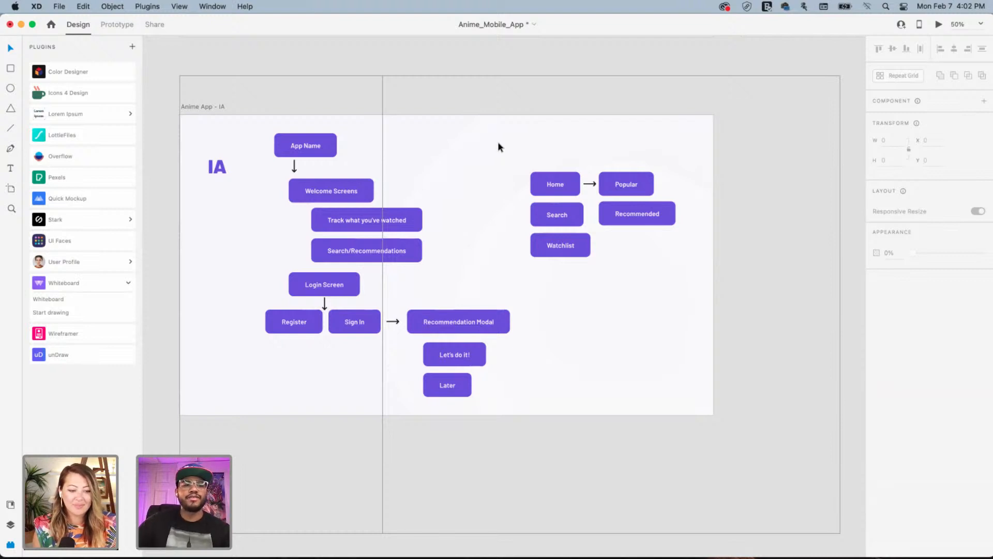
Open Quick Mockup's page templates, filter them to mobile layouts and browse the list
click(124, 198)
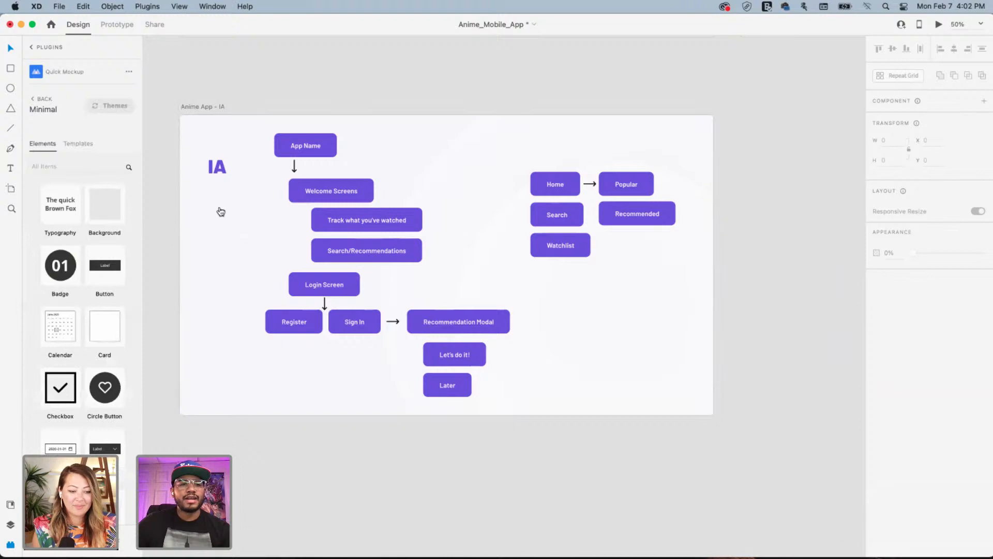
click(78, 145)
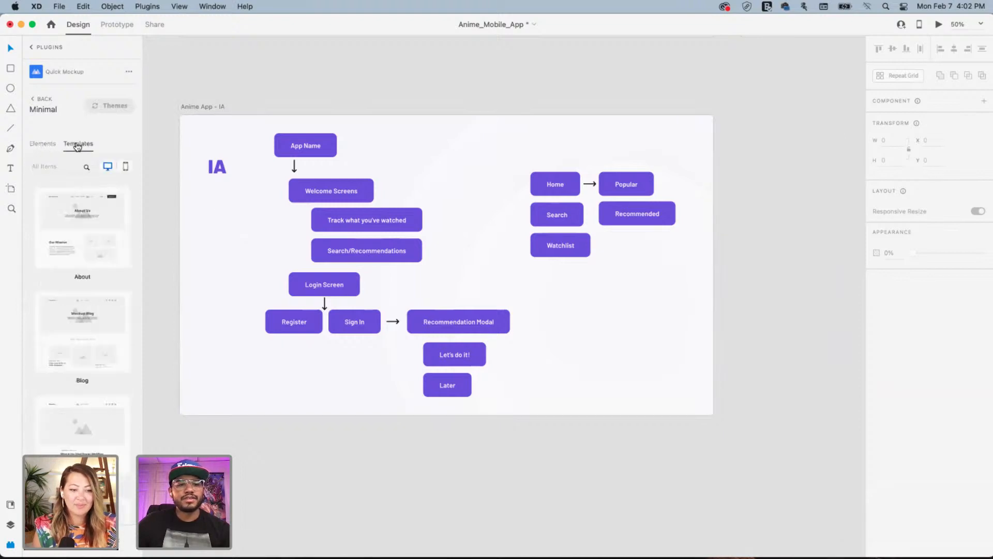
scroll(82, 290, down, 15)
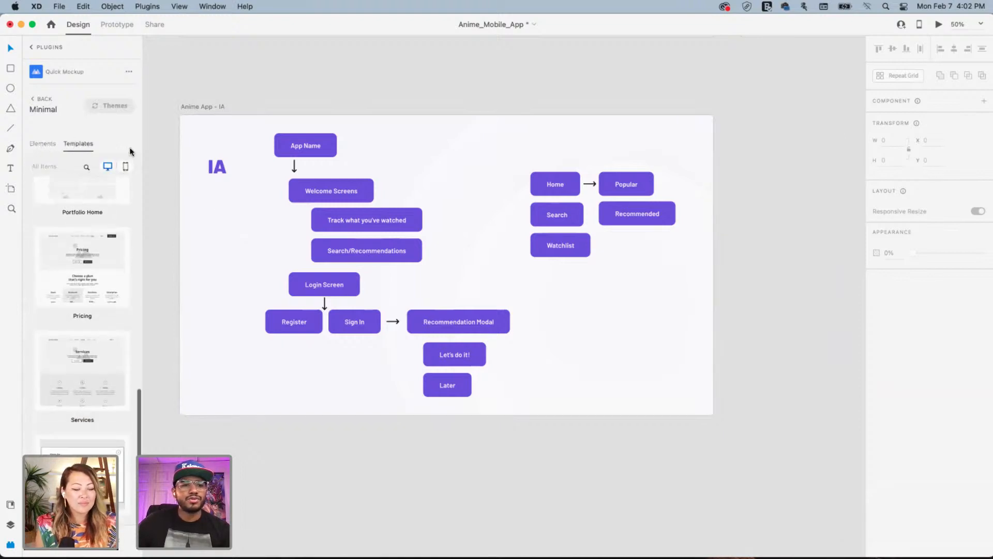
click(126, 166)
scroll(111, 328, down, 5)
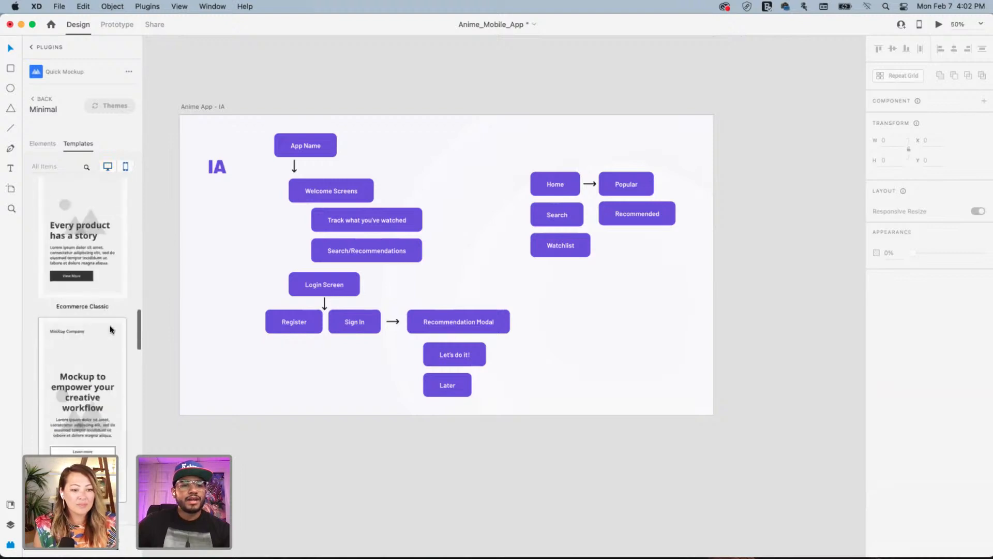
scroll(111, 328, down, 10)
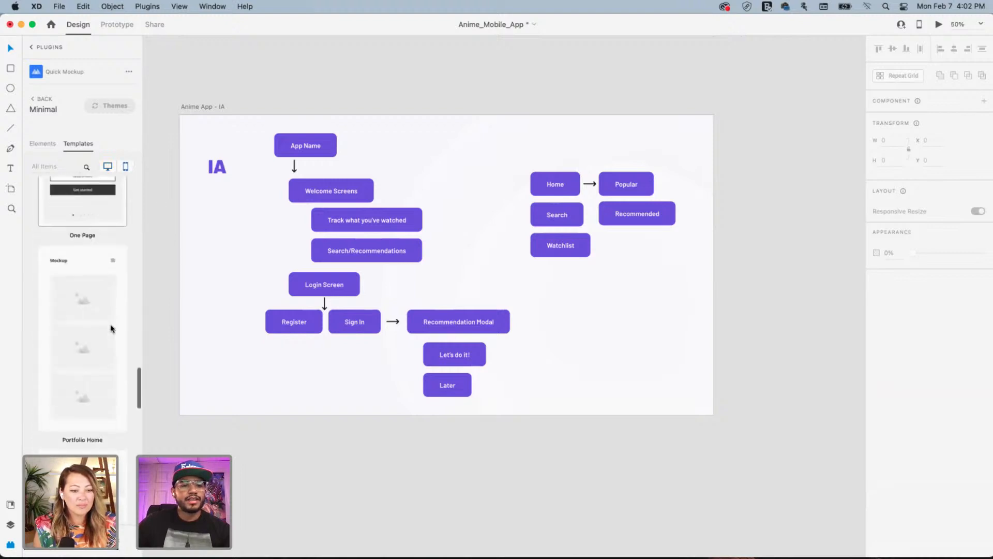
scroll(111, 328, down, 5)
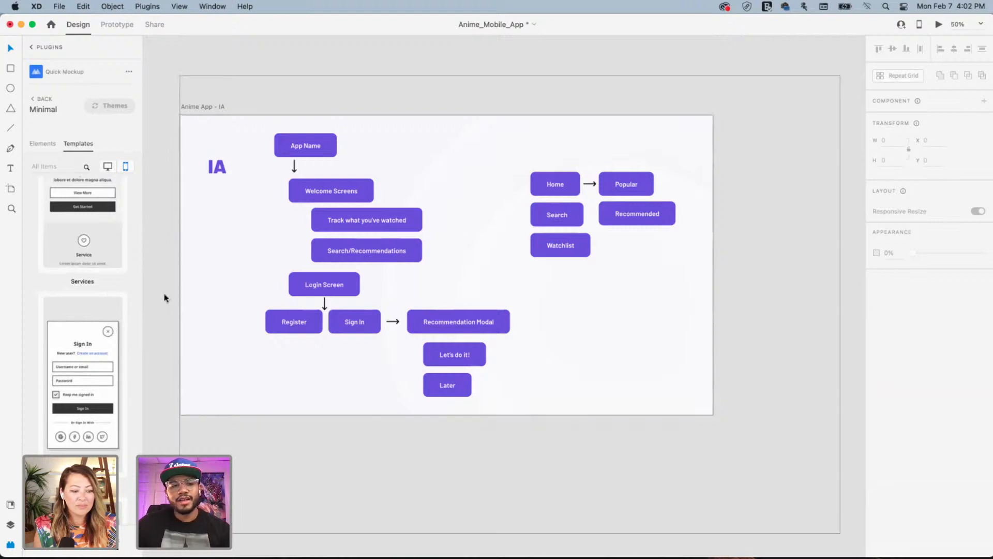
scroll(81, 259, down, 5)
scroll(87, 267, down, 5)
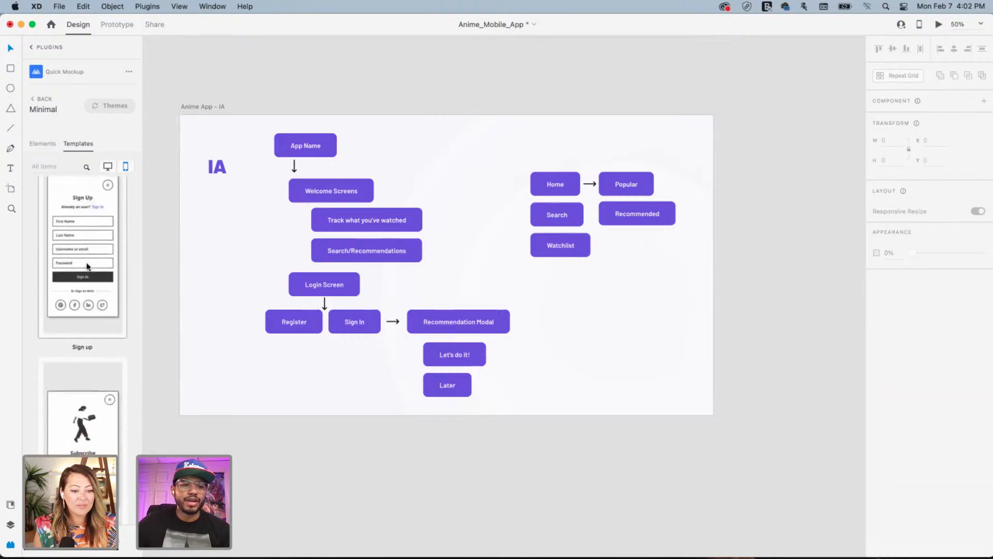
scroll(88, 267, up, 8)
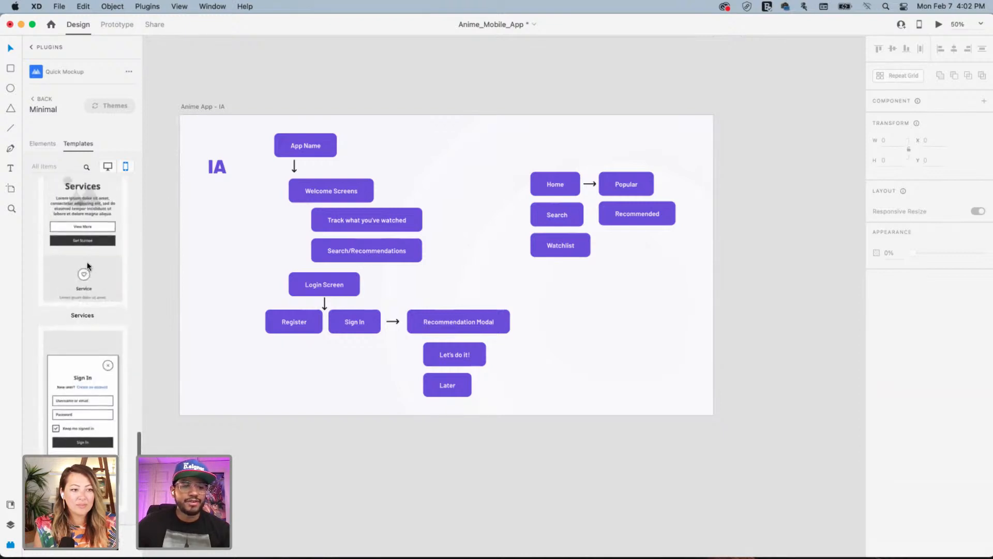
scroll(88, 266, down, 5)
scroll(88, 266, down, 15)
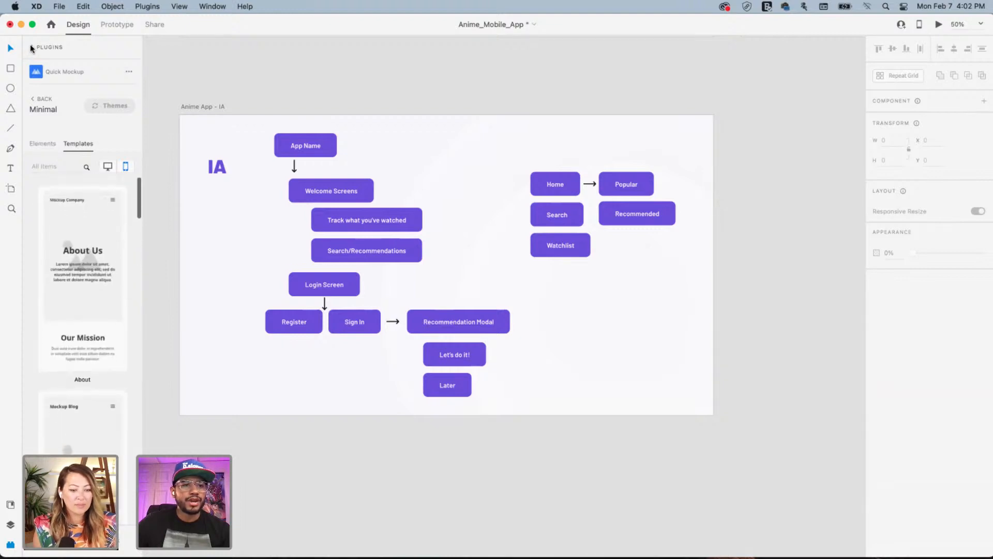
click(32, 47)
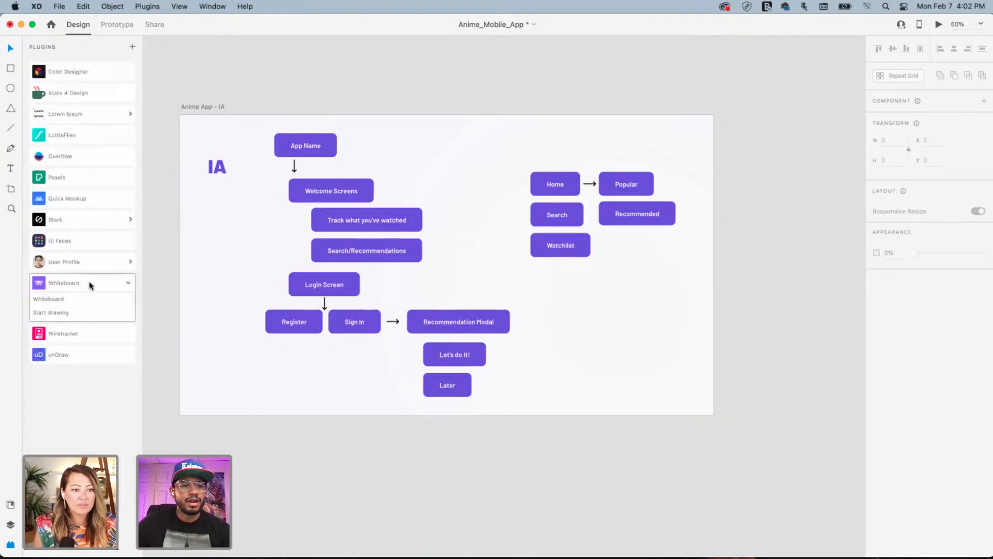
click(73, 334)
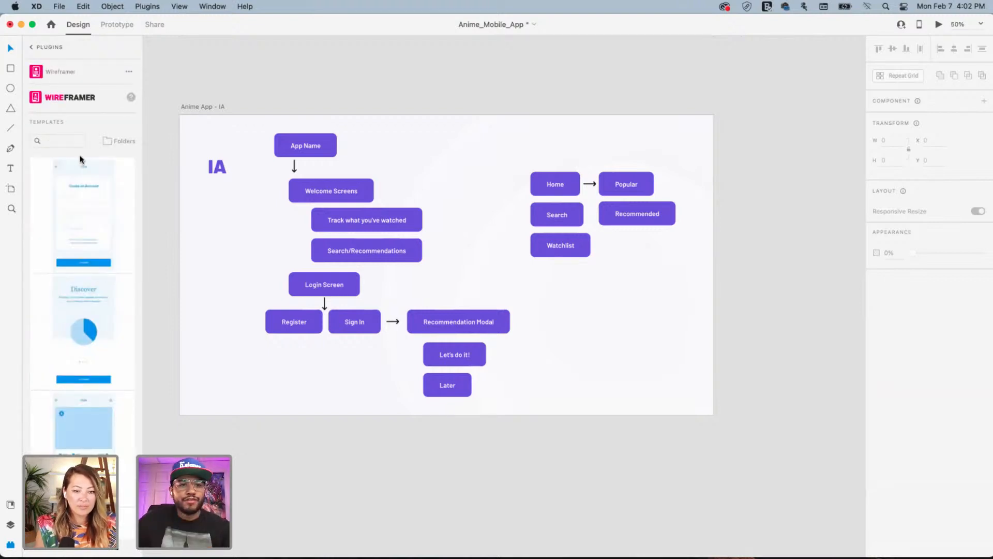
scroll(96, 271, down, 6)
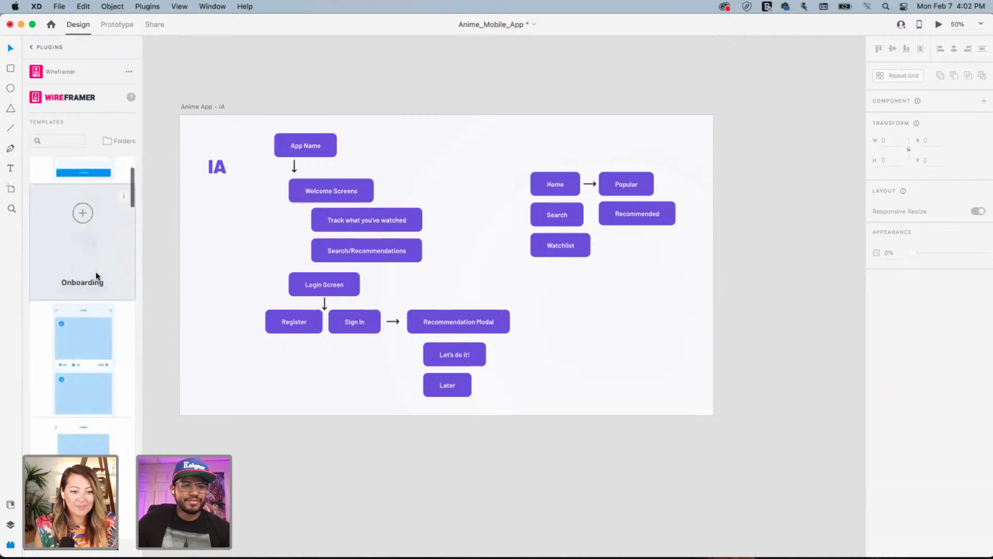
scroll(97, 281, down, 8)
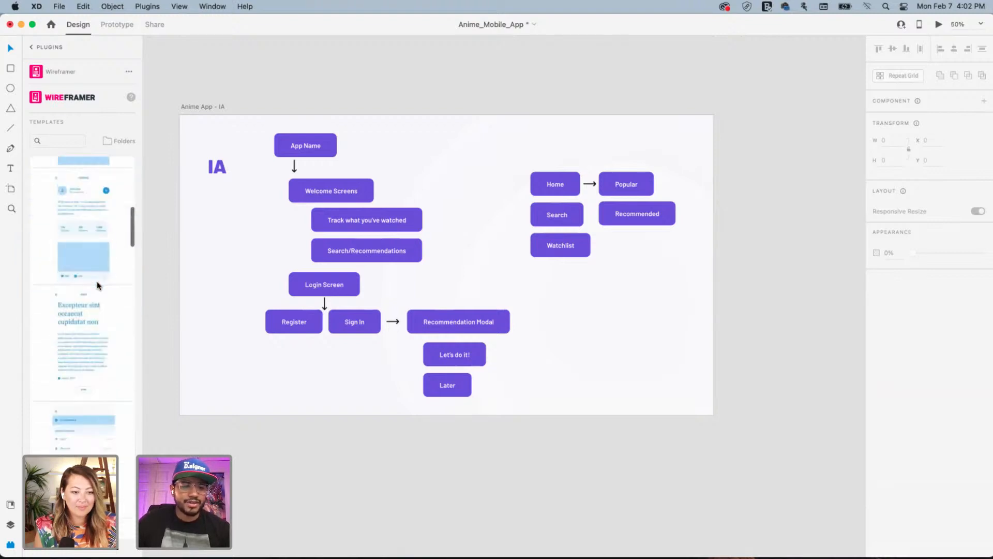
scroll(98, 284, down, 10)
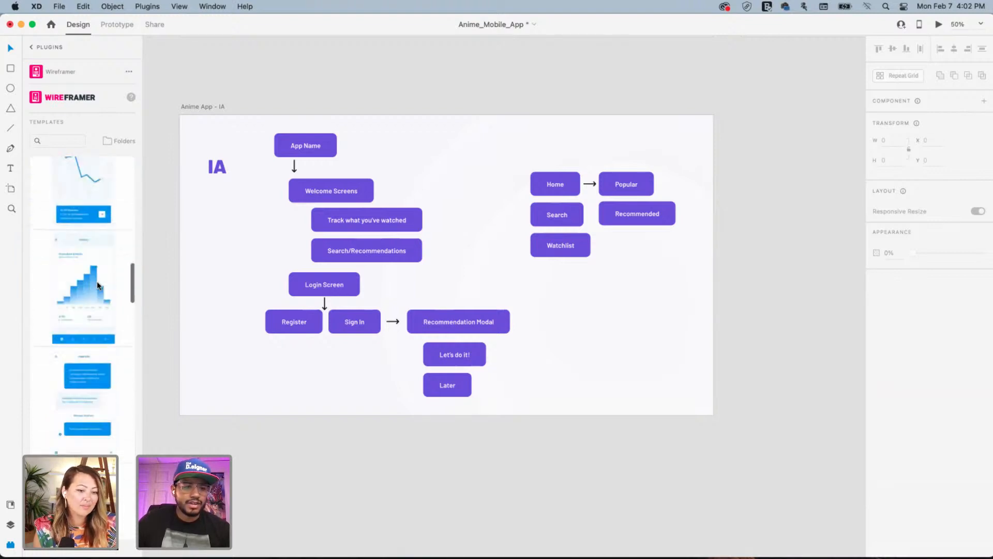
scroll(97, 285, up, 2)
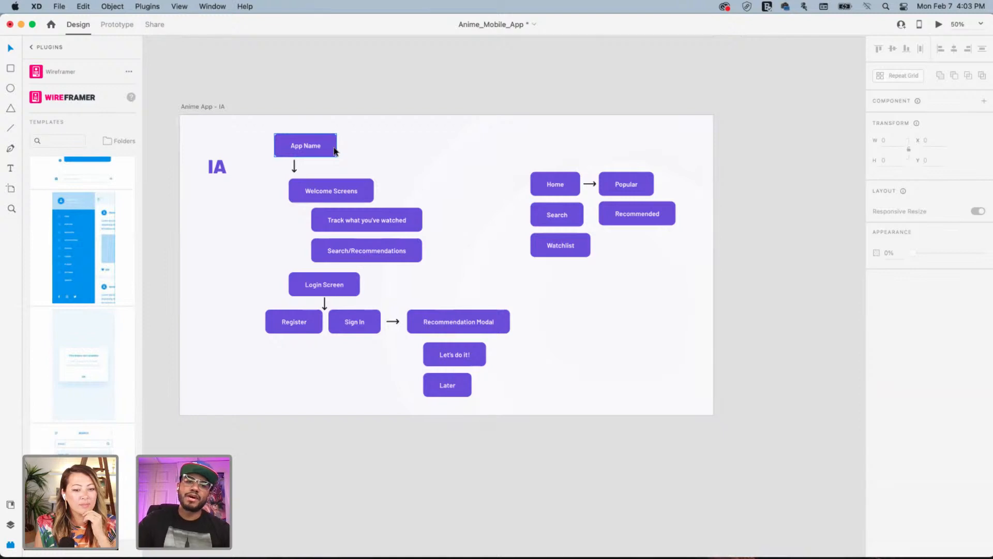
scroll(72, 250, up, 6)
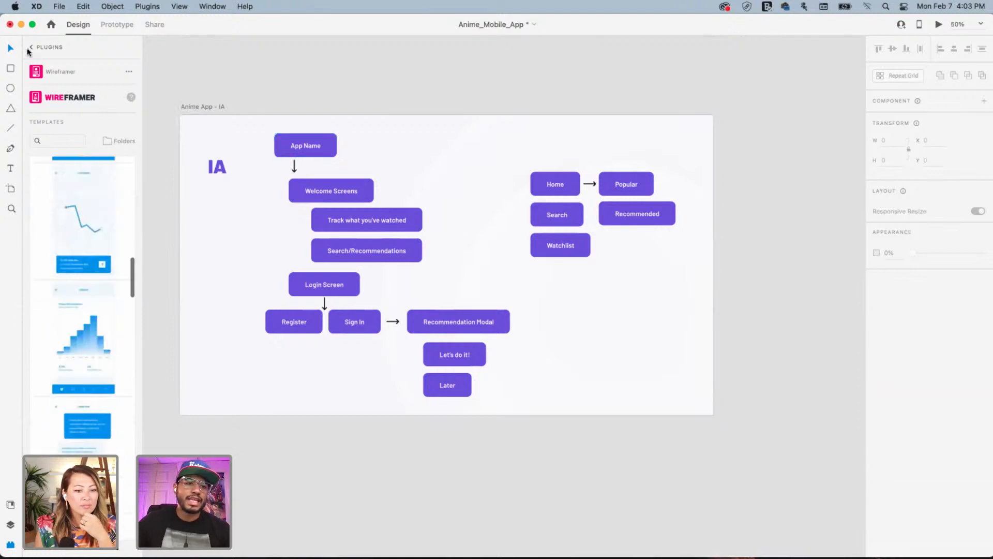
click(30, 49)
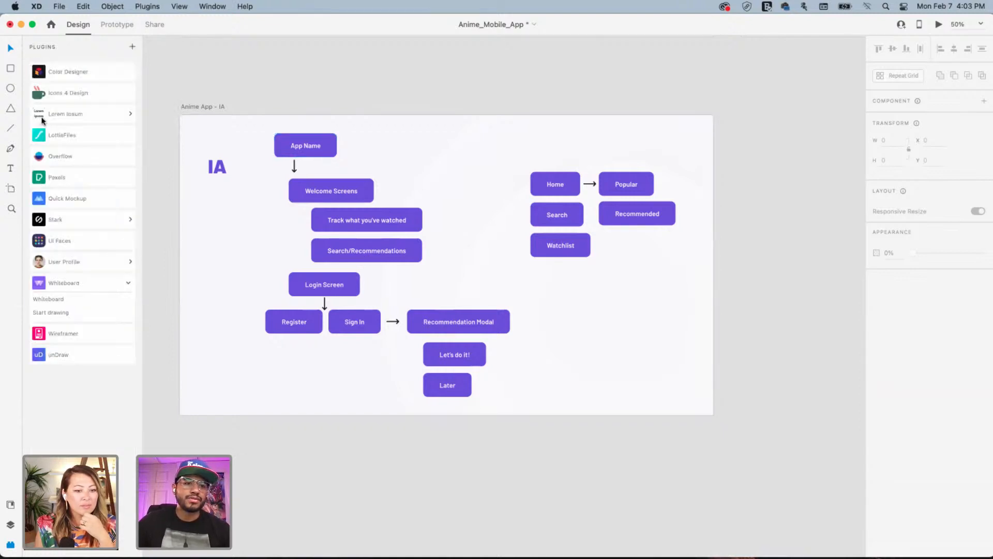
Scroll Quick Mockup's mobile templates down to Marketing Home to insert it
click(77, 198)
scroll(108, 278, down, 6)
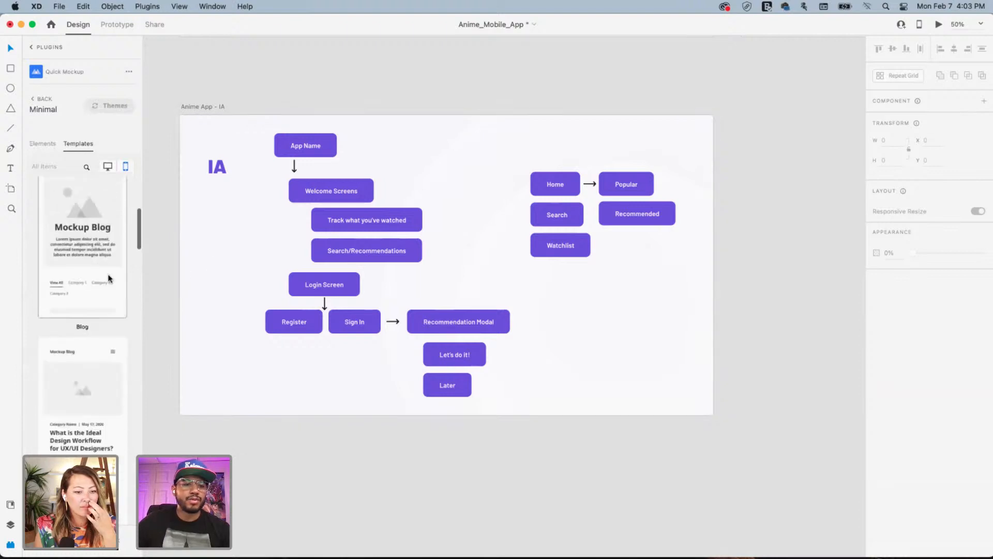
scroll(106, 277, down, 8)
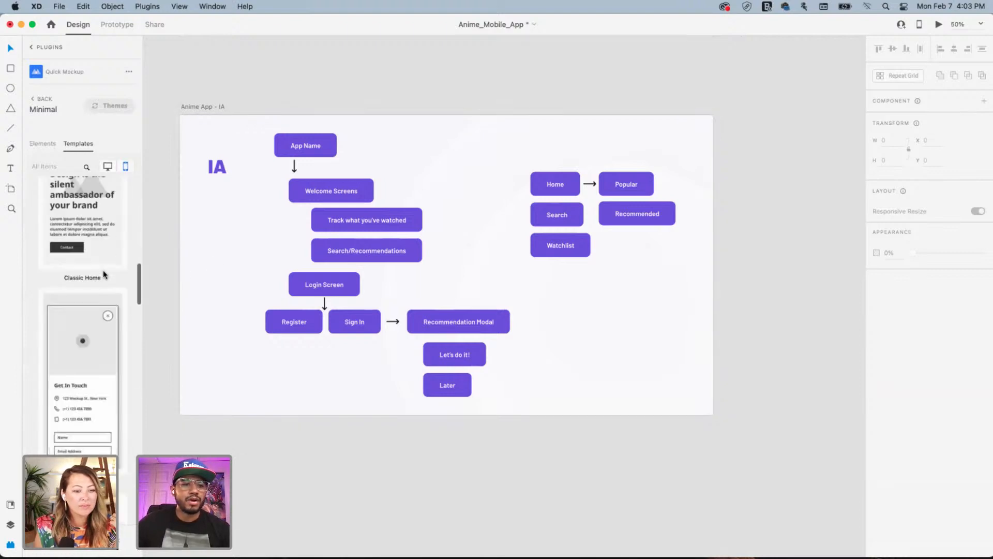
scroll(103, 274, down, 3)
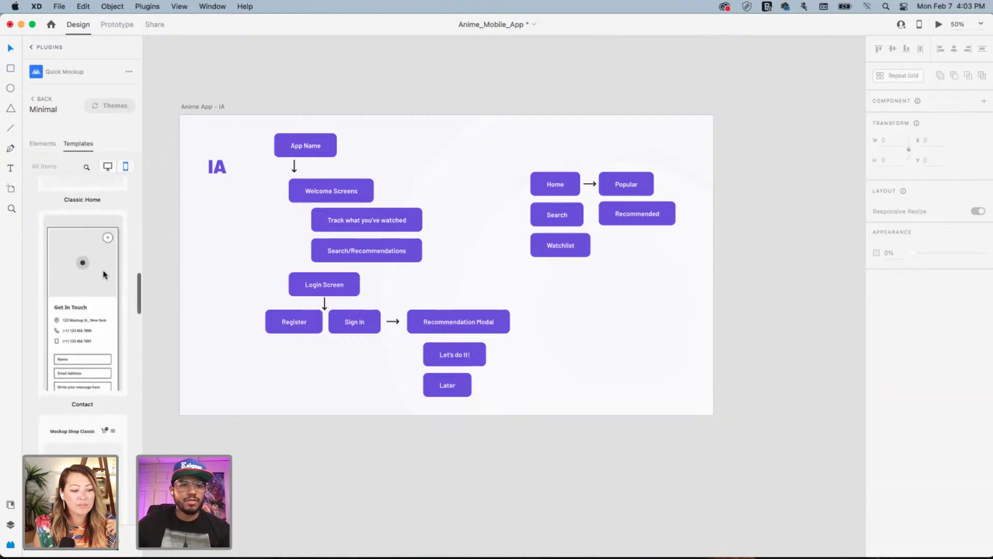
scroll(104, 275, down, 5)
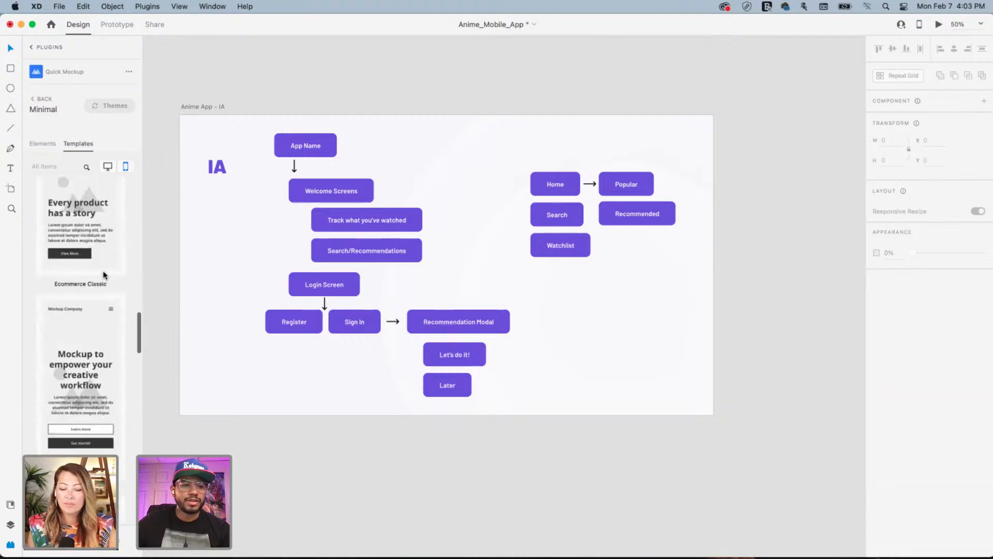
scroll(103, 274, down, 5)
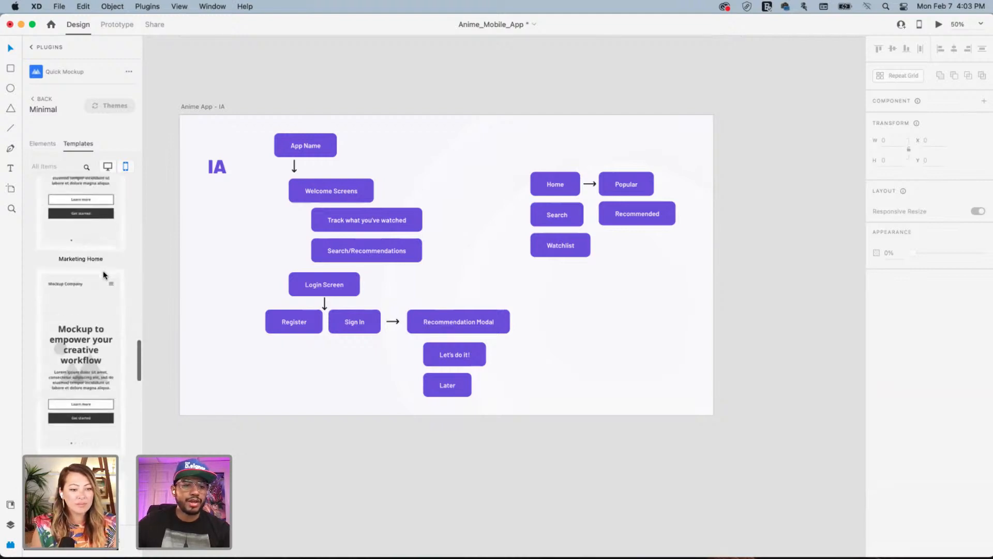
scroll(104, 272, up, 3)
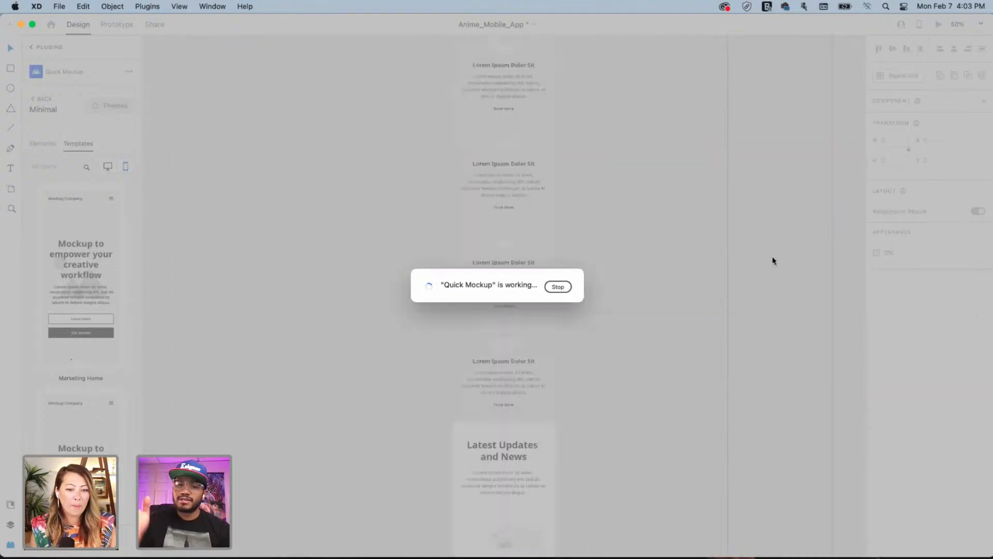
Add a blank iPhone 13, 12 Pro Max (428×926) artboard beside Marketing Home
scroll(561, 210, up, 10)
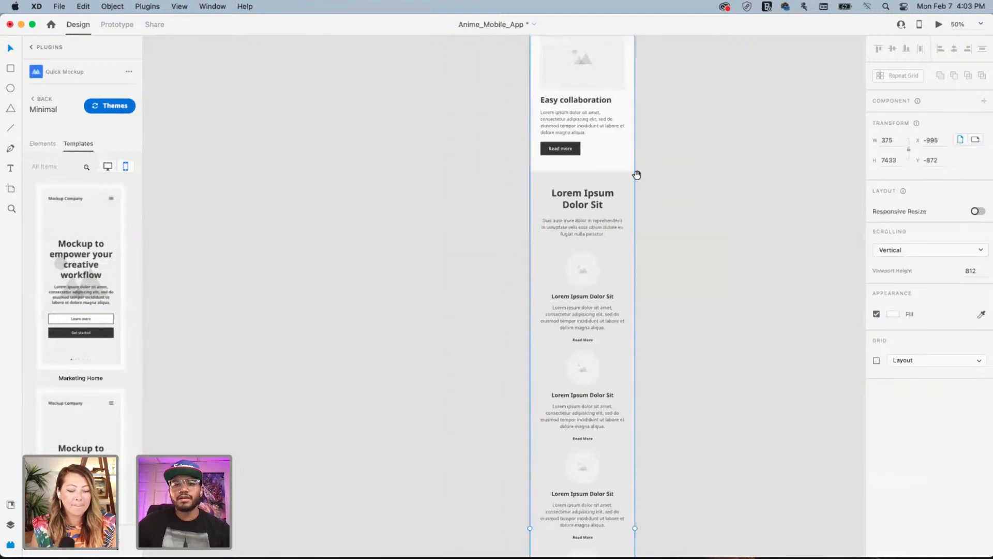
scroll(563, 275, up, 5)
drag(552, 255, 447, 292)
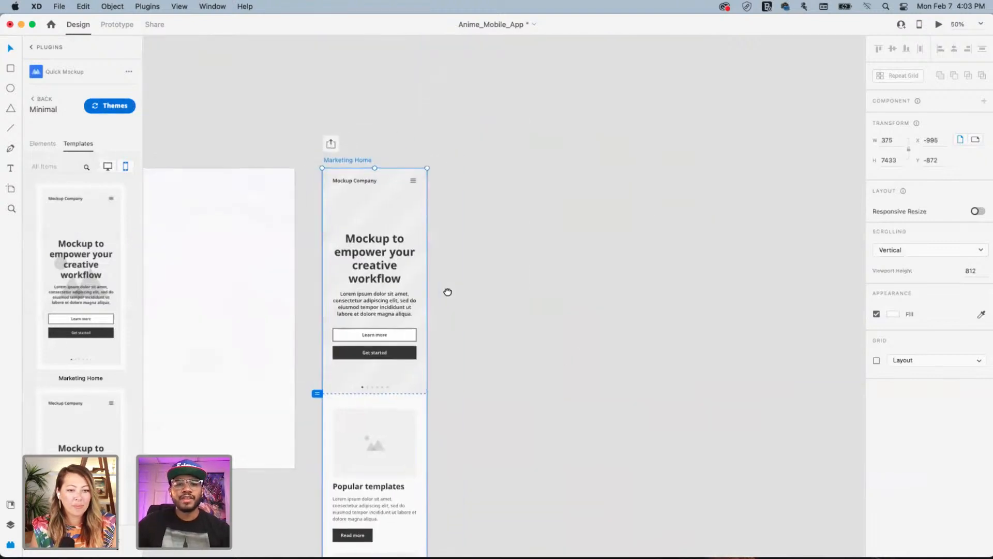
drag(548, 292, 525, 282)
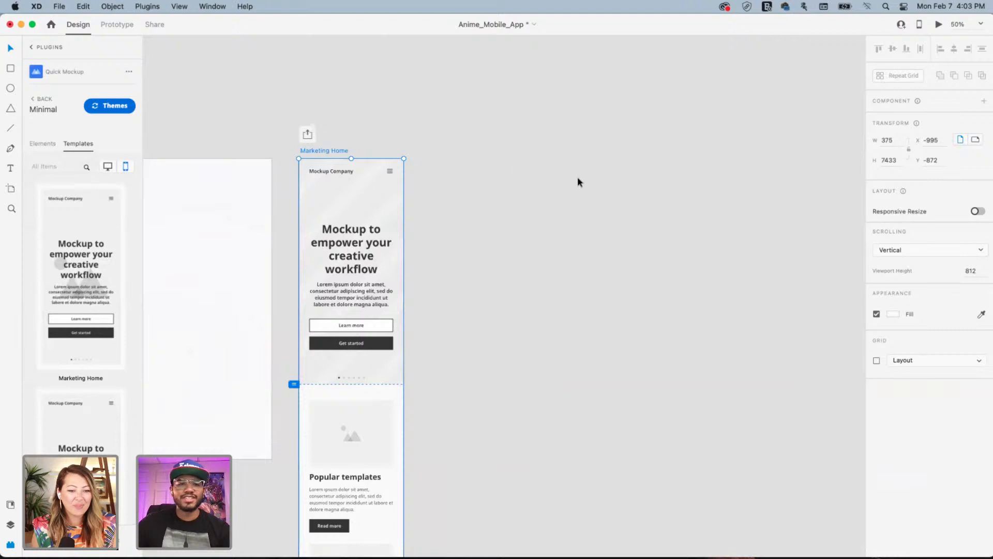
click(495, 160)
key(a)
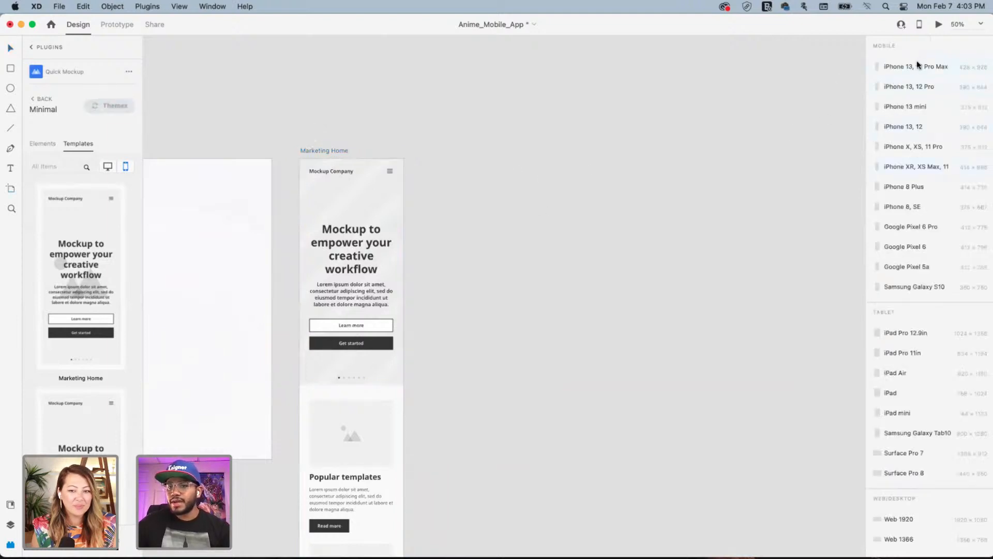
click(904, 67)
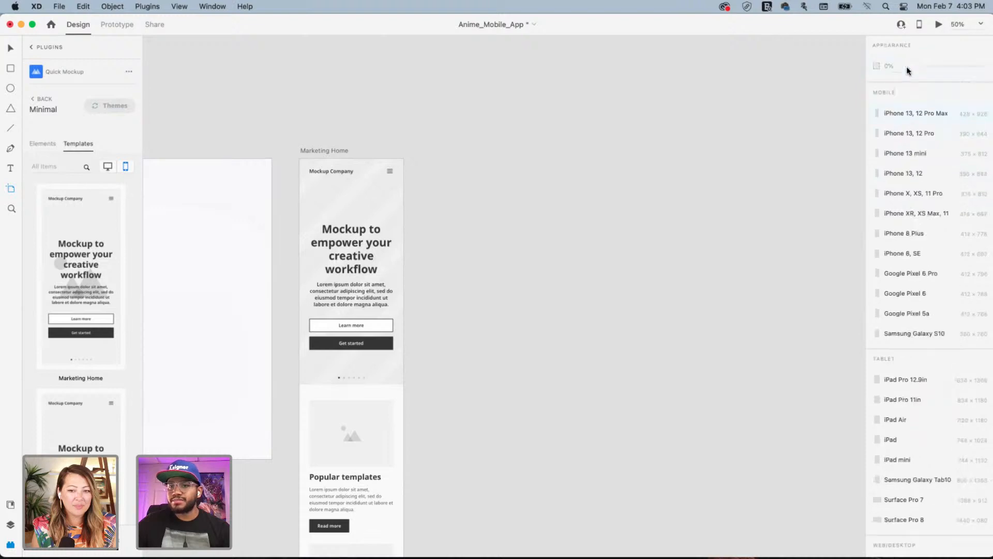
Select the Marketing Home artboard and zoom to 100% on its top
click(11, 48)
click(329, 198)
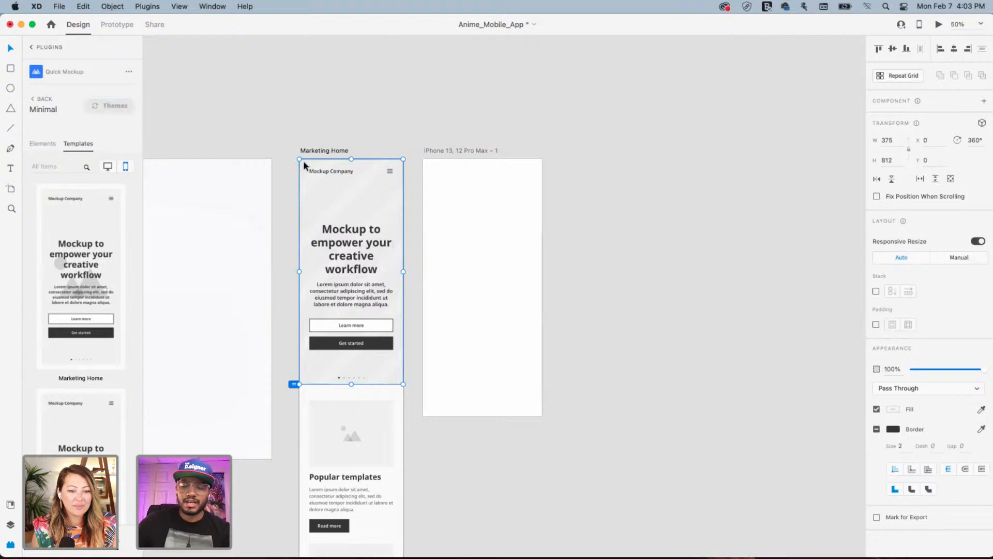
scroll(411, 342, down, 15)
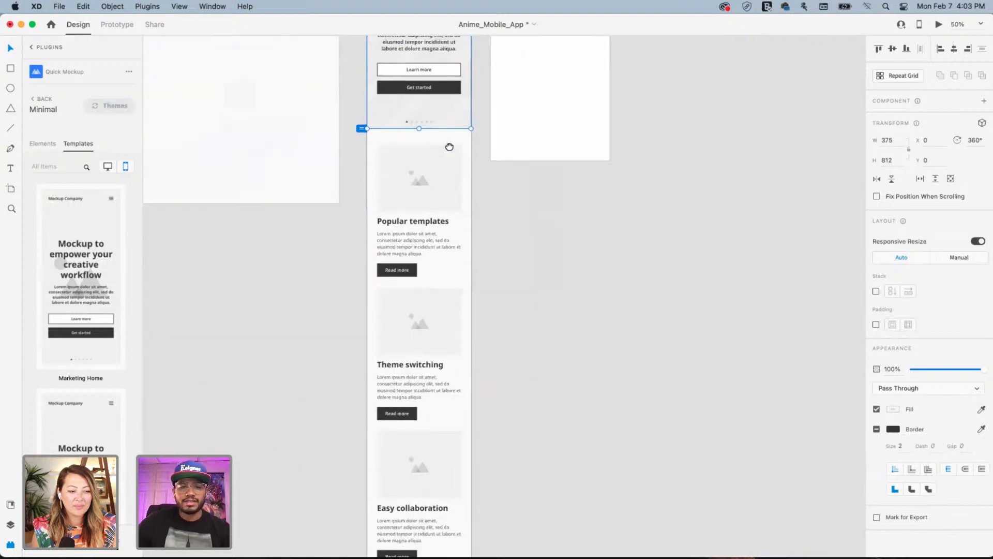
scroll(462, 530, up, 15)
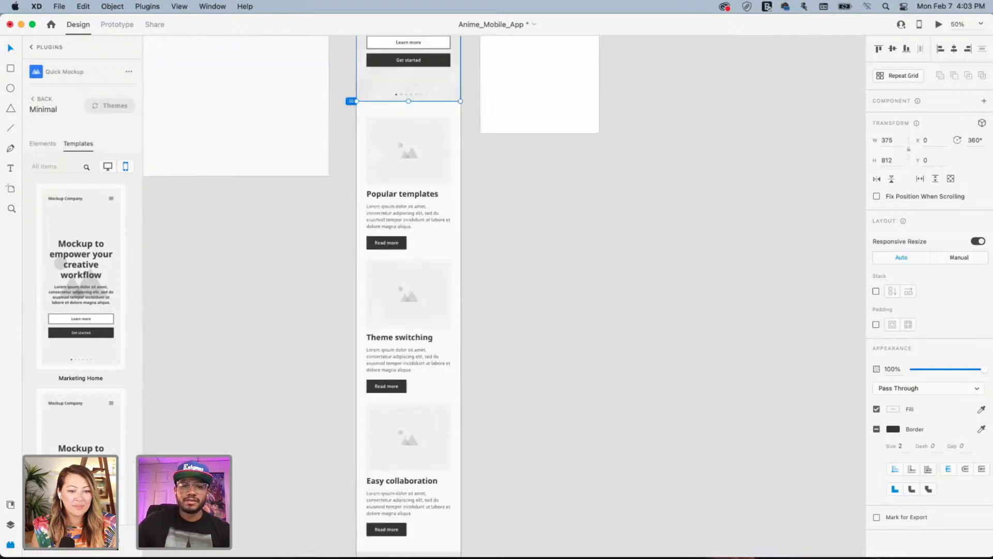
key(super+plus)
key(super+plus)
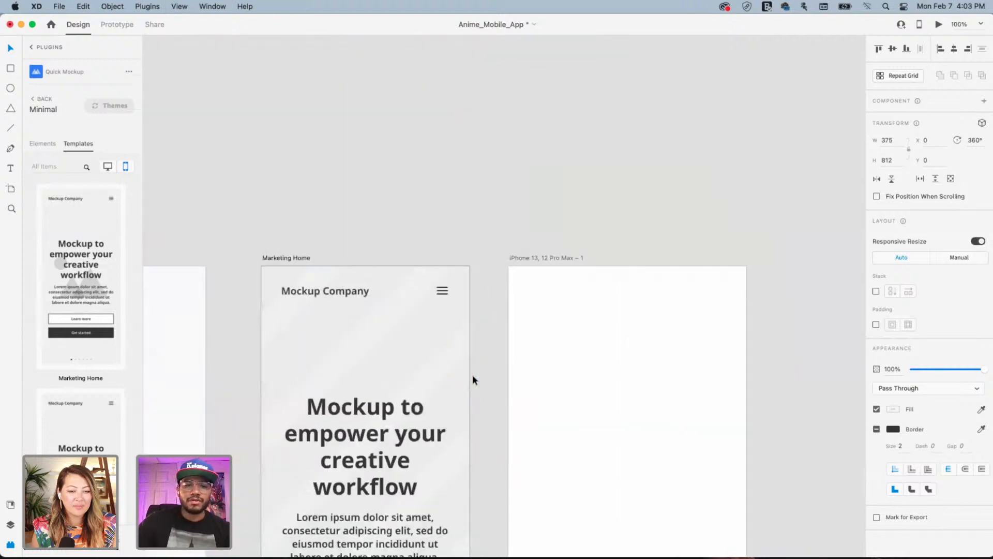
drag(439, 355, 488, 133)
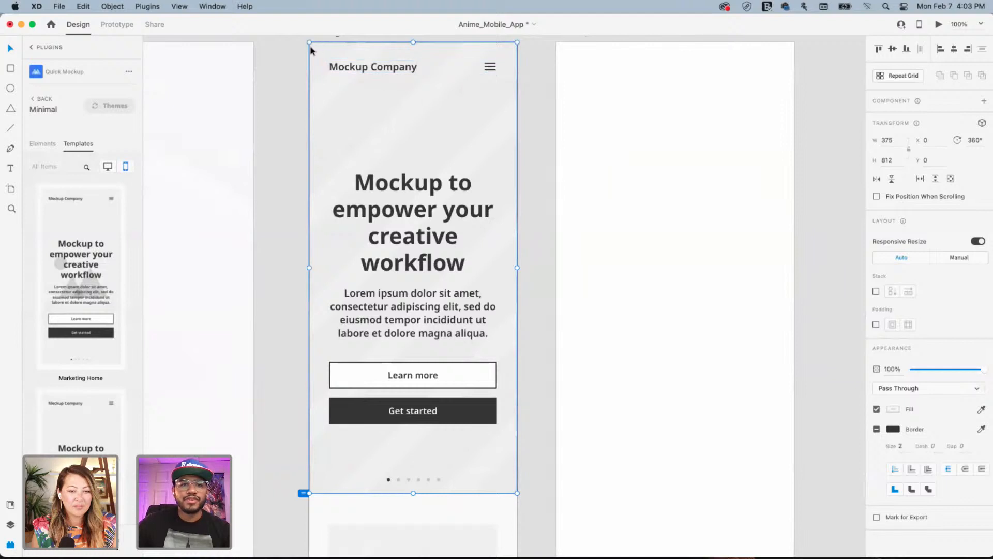
Select the Header and Hero groups of Marketing Home and copy them
click(29, 48)
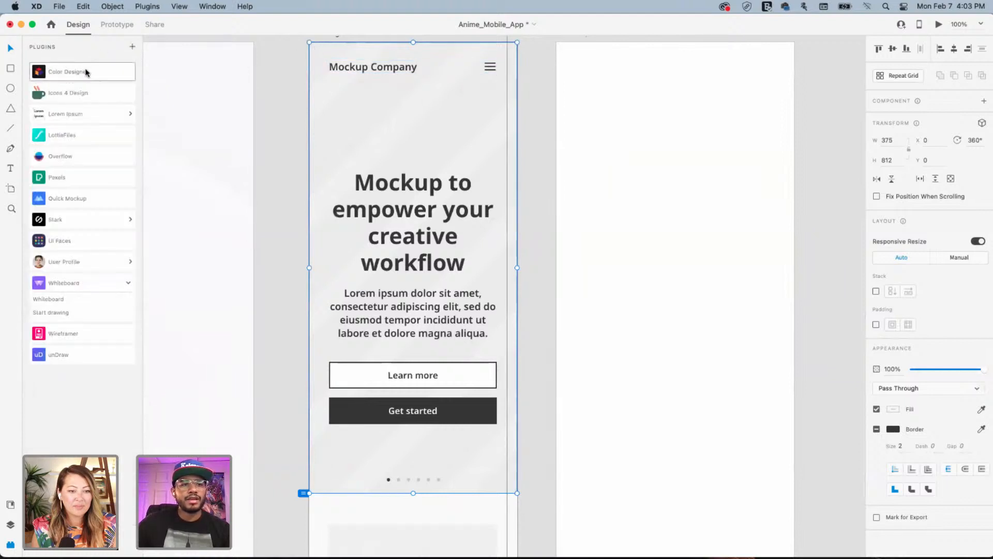
key(super+y)
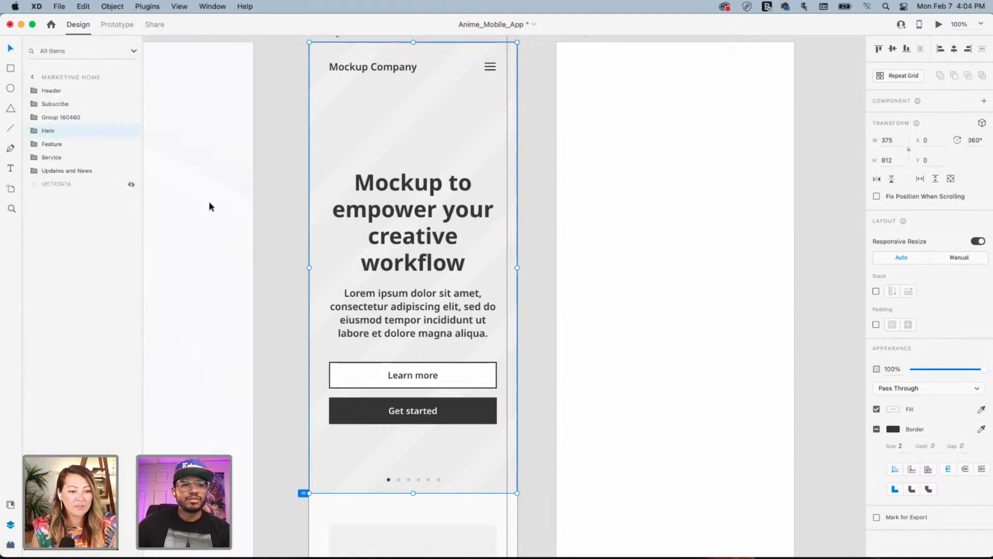
click(414, 70)
click(382, 138)
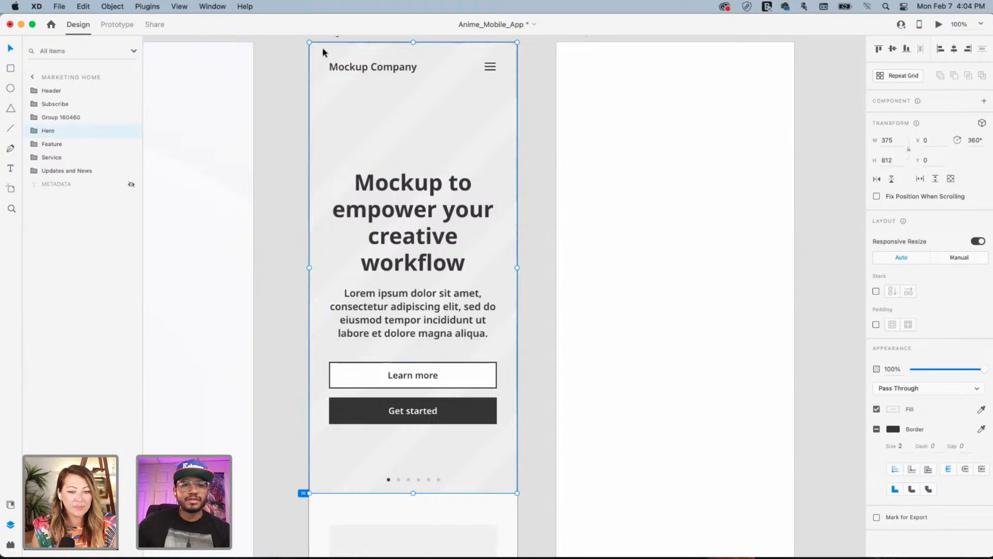
drag(302, 45, 544, 486)
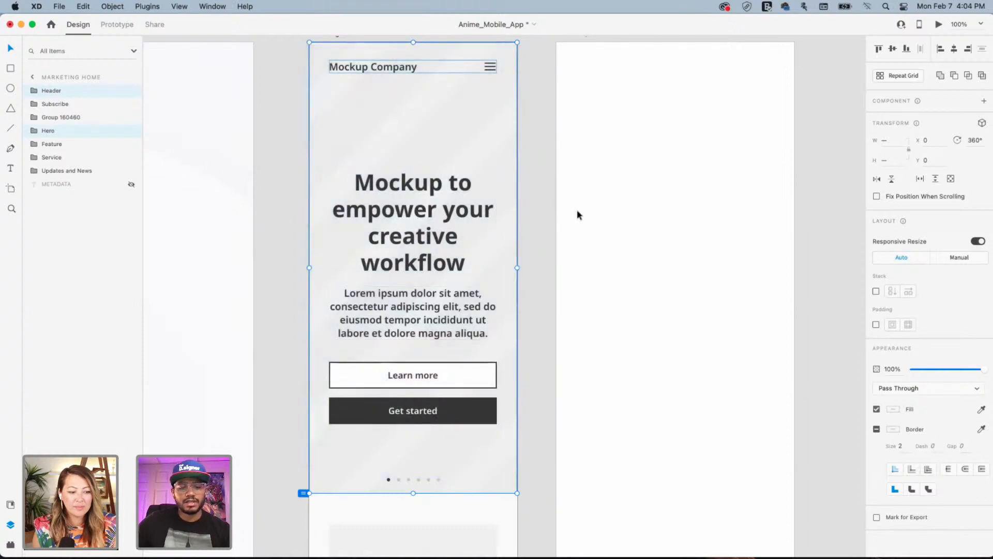
key(super+c)
Paste Header and Hero into the iPhone artboard and stretch them to fill its width
drag(668, 148, 512, 224)
click(571, 129)
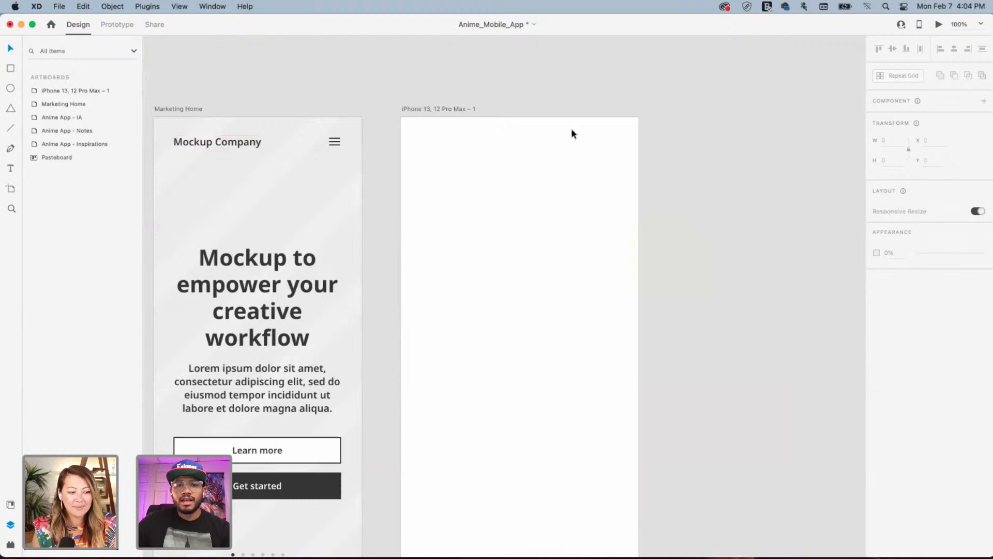
click(460, 108)
key(super+v)
drag(675, 301, 588, 168)
drag(566, 202, 534, 246)
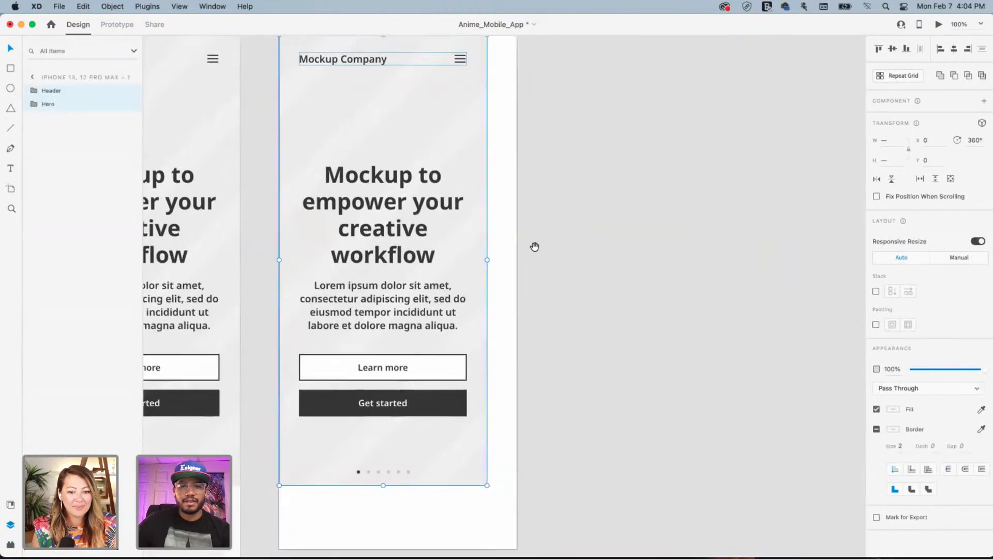
key(super+minus)
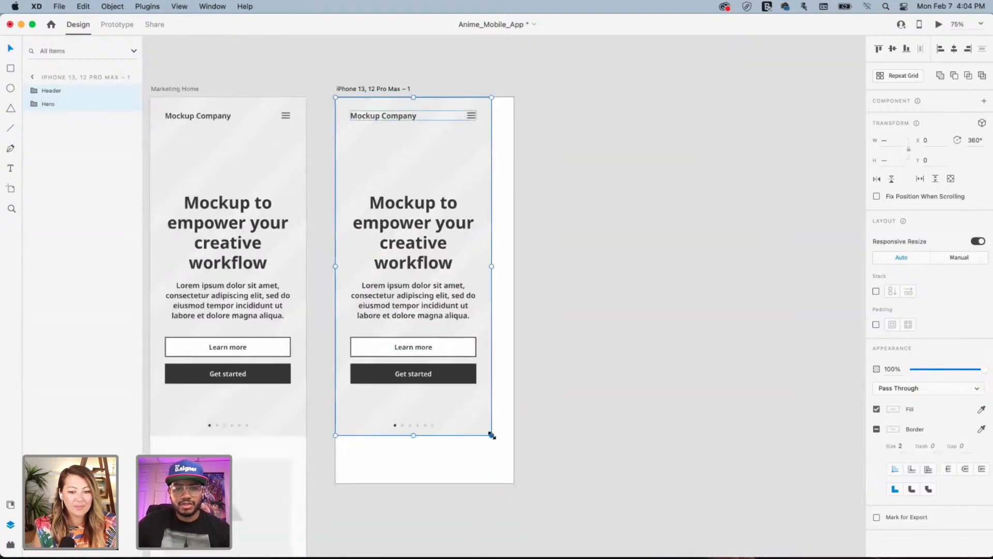
drag(491, 435, 516, 489)
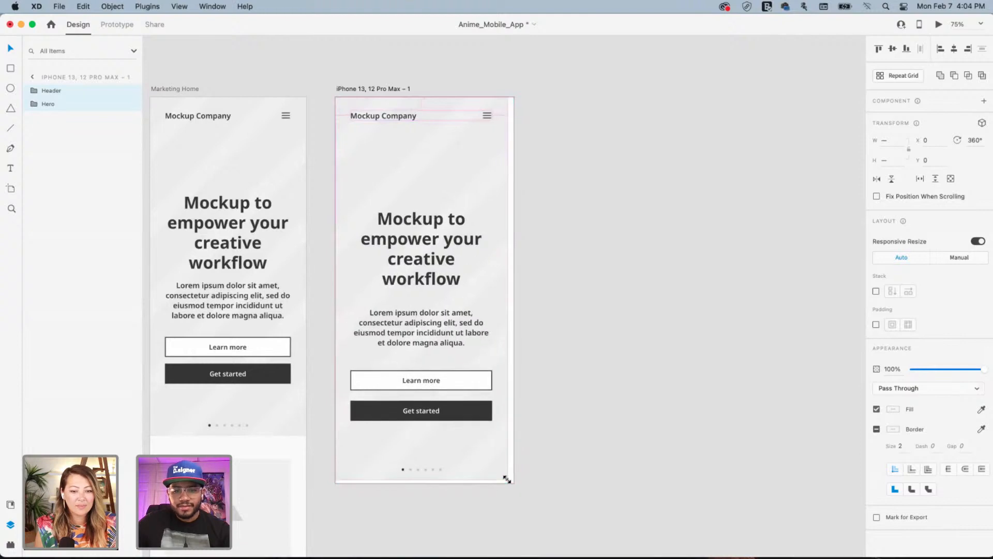
click(538, 238)
Delete the Marketing Home artboard and move the iPhone artboard below Notes, beside the IA board
scroll(566, 204, left, 5)
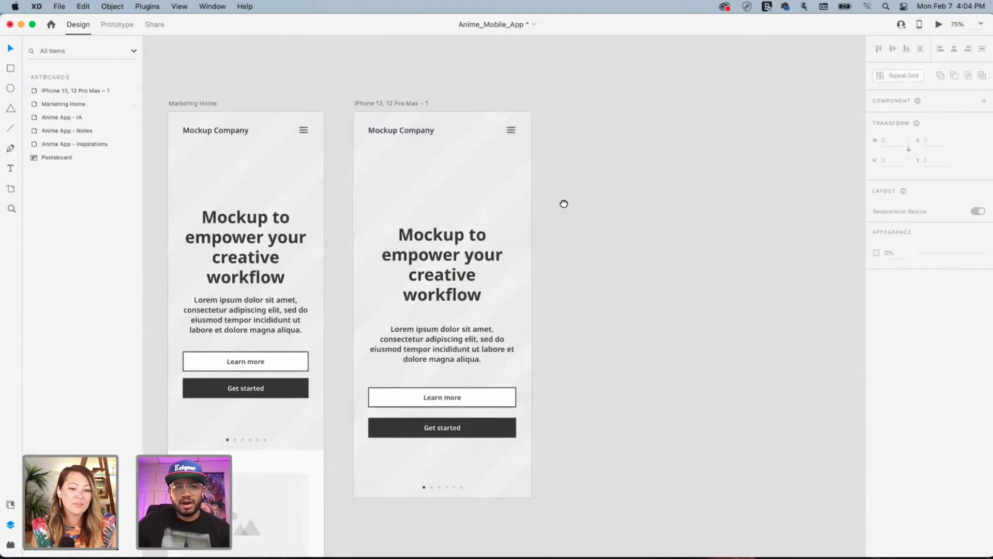
click(355, 120)
key(Delete)
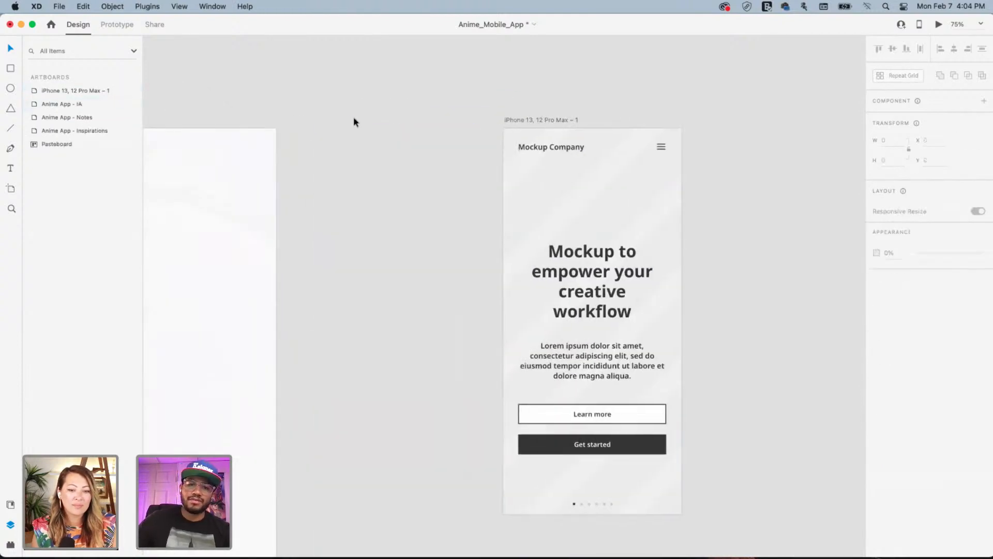
scroll(400, 172, left, 4)
key(super+minus)
key(super+minus)
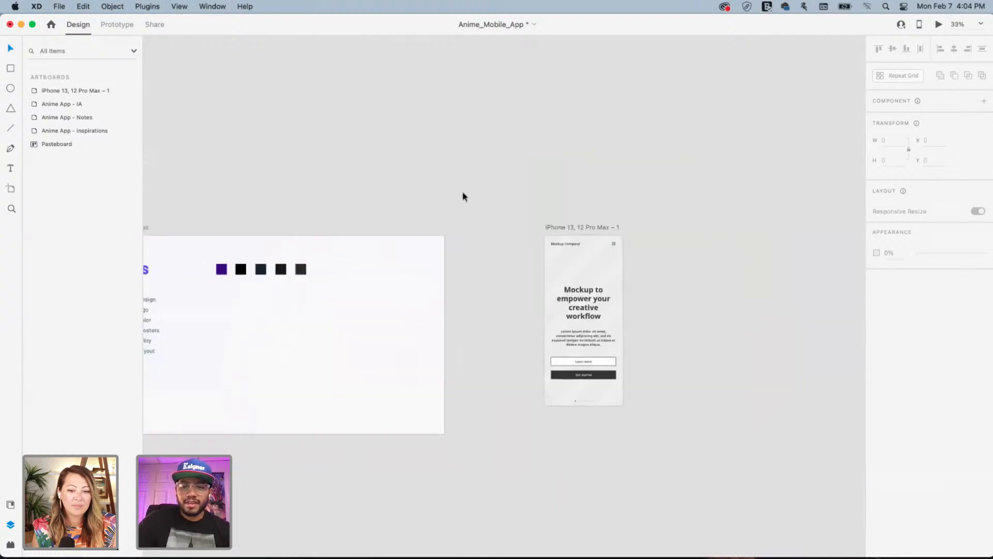
drag(328, 250, 524, 136)
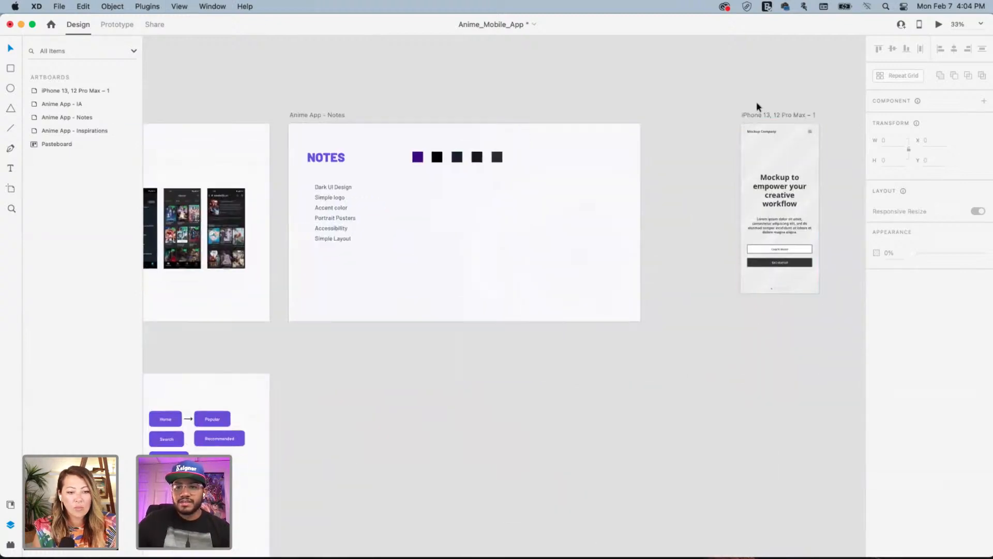
drag(760, 114, 308, 362)
drag(390, 382, 614, 317)
Rename the iPhone artboard to 'Wireframe'
double_click(548, 314)
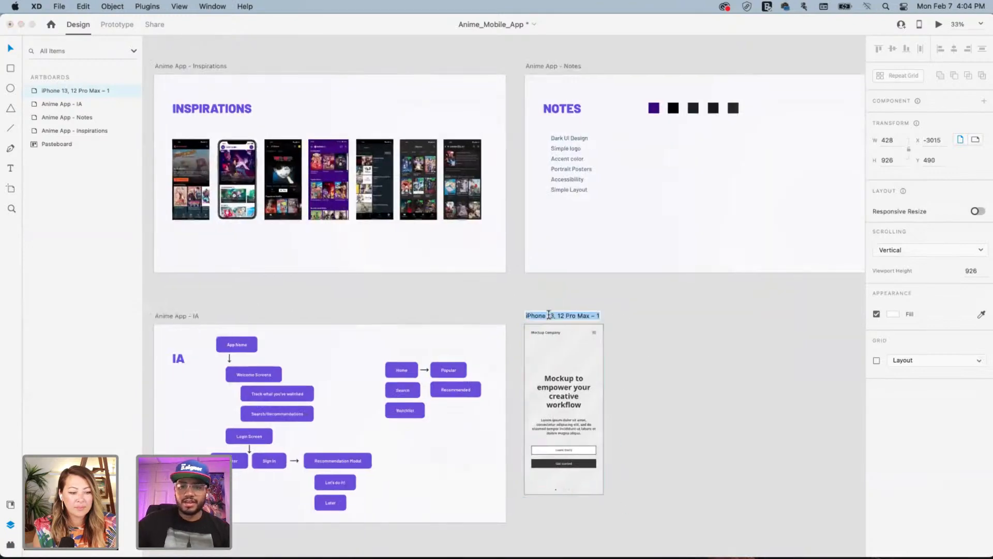
text(Wireframe)
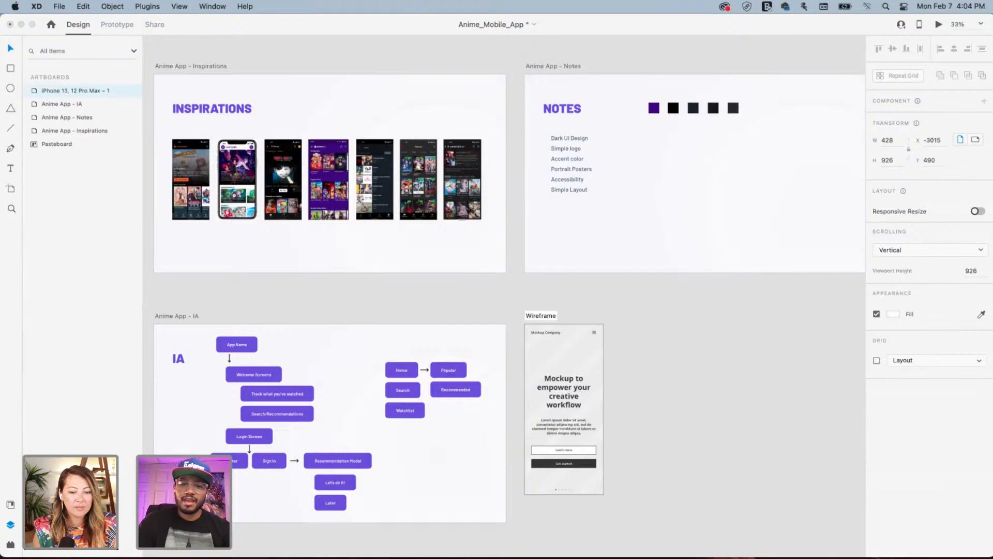
key(Return)
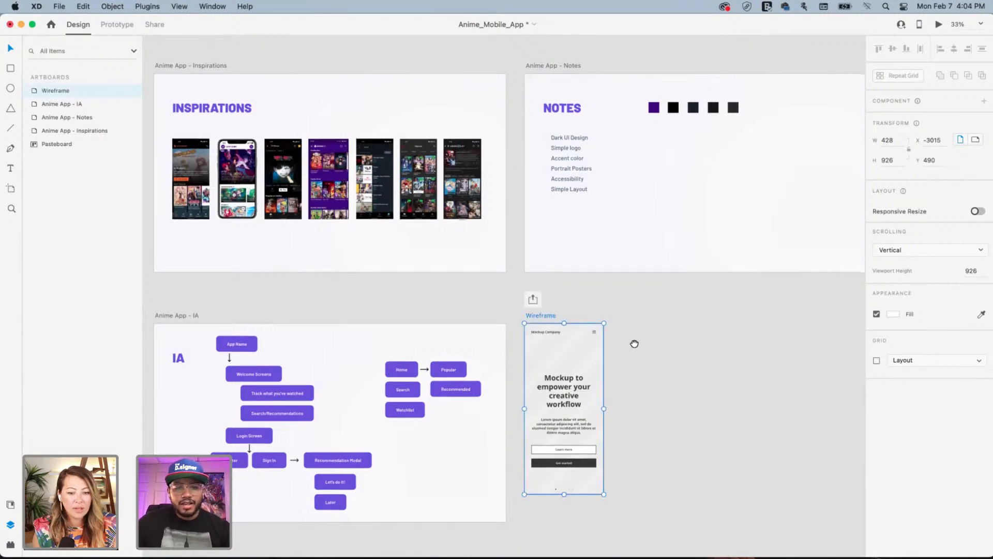
drag(632, 344, 626, 290)
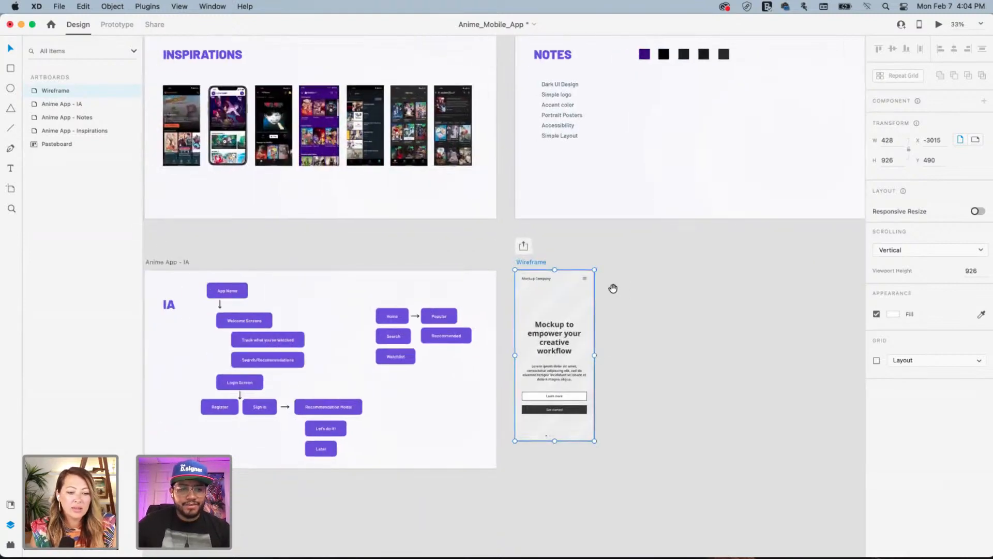
double_click(552, 331)
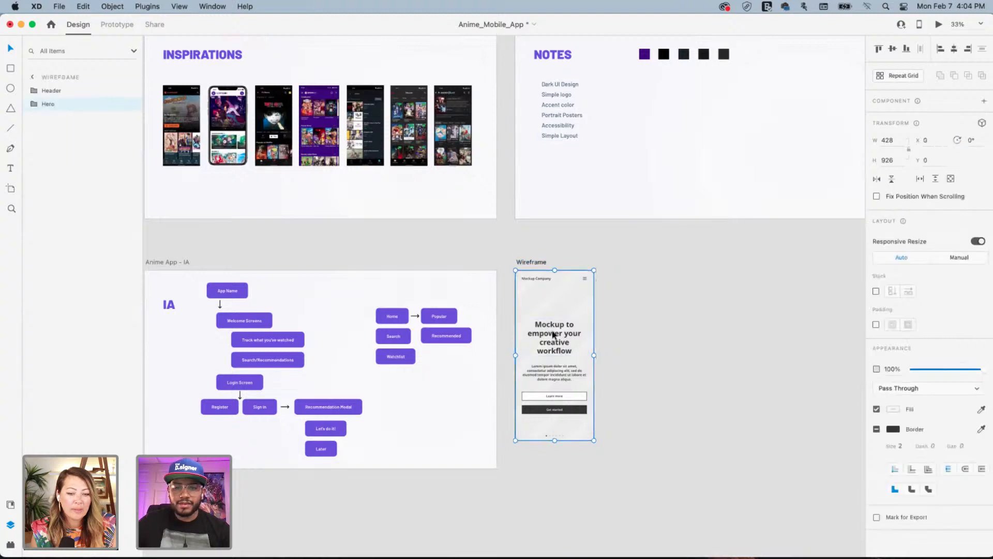
text(Welcome)
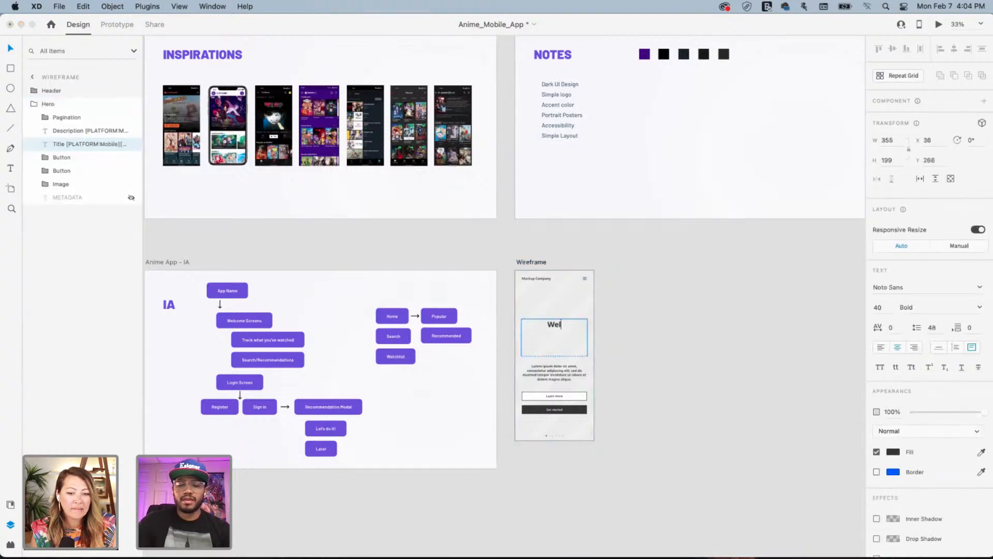
click(720, 310)
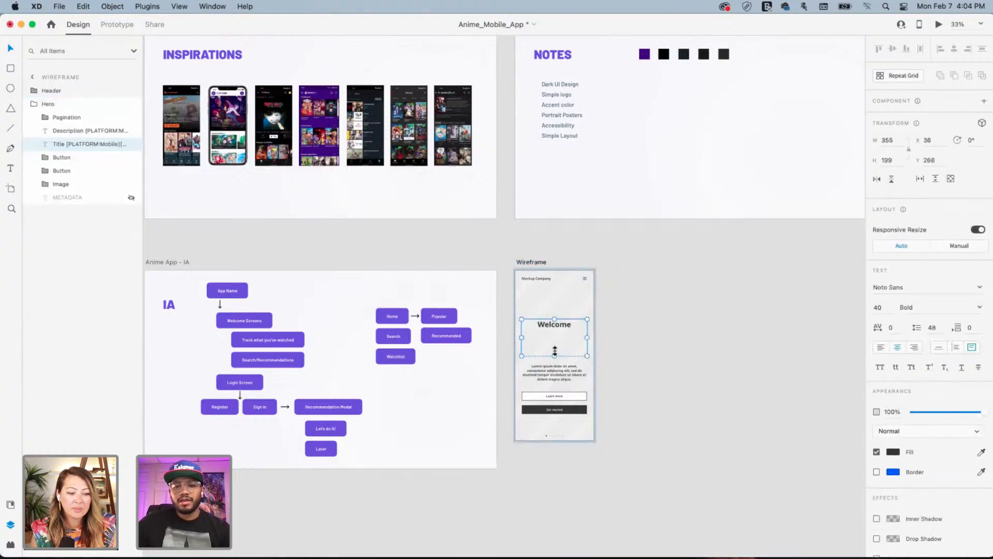
mouse_move(555, 356)
mouse_down()
mouse_move(556, 330)
mouse_move(560, 346)
mouse_up()
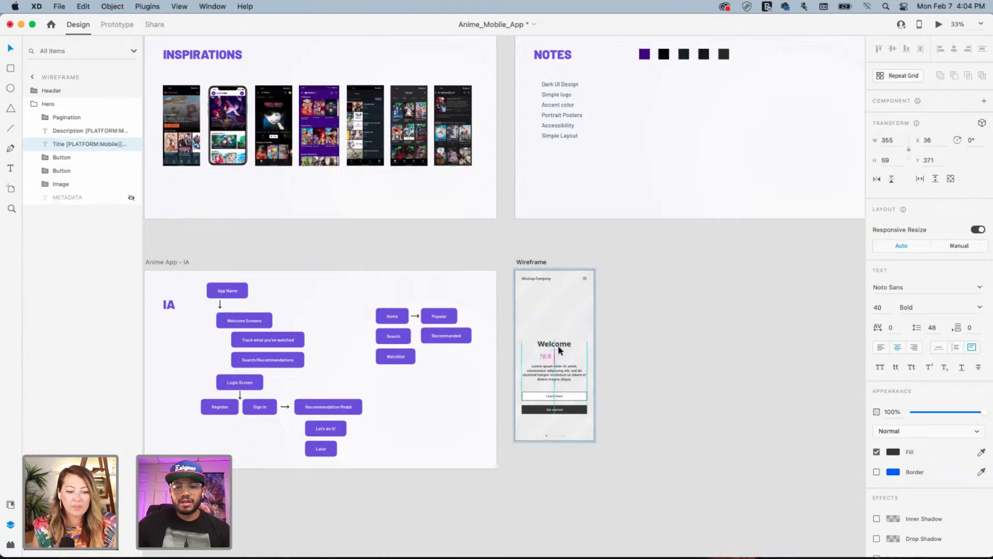
click(580, 306)
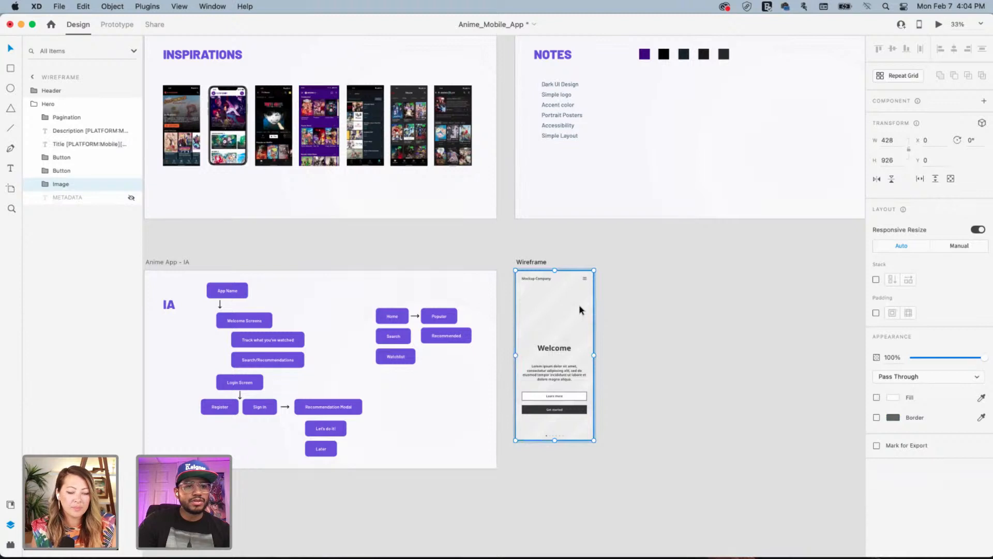
key(super+l)
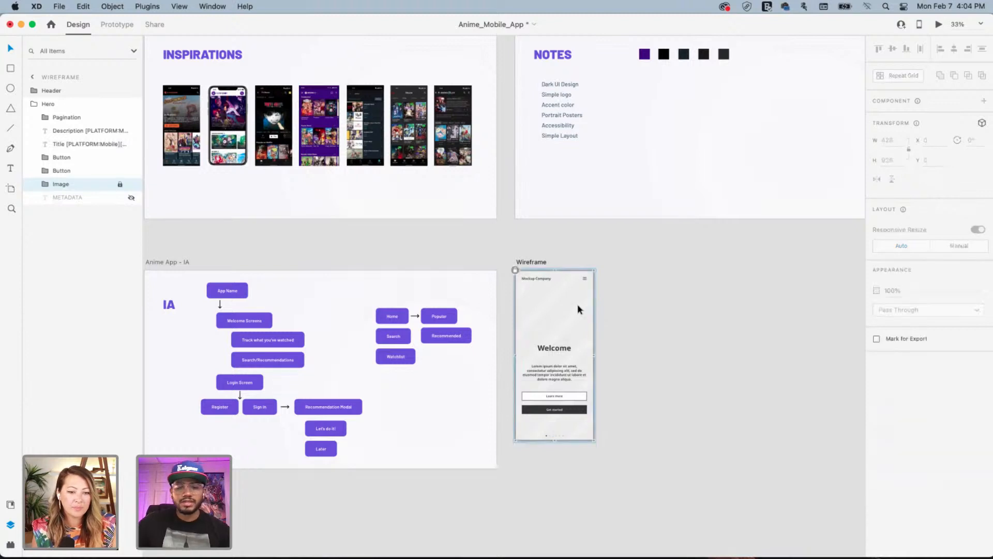
click(628, 334)
click(578, 391)
drag(577, 390, 533, 355)
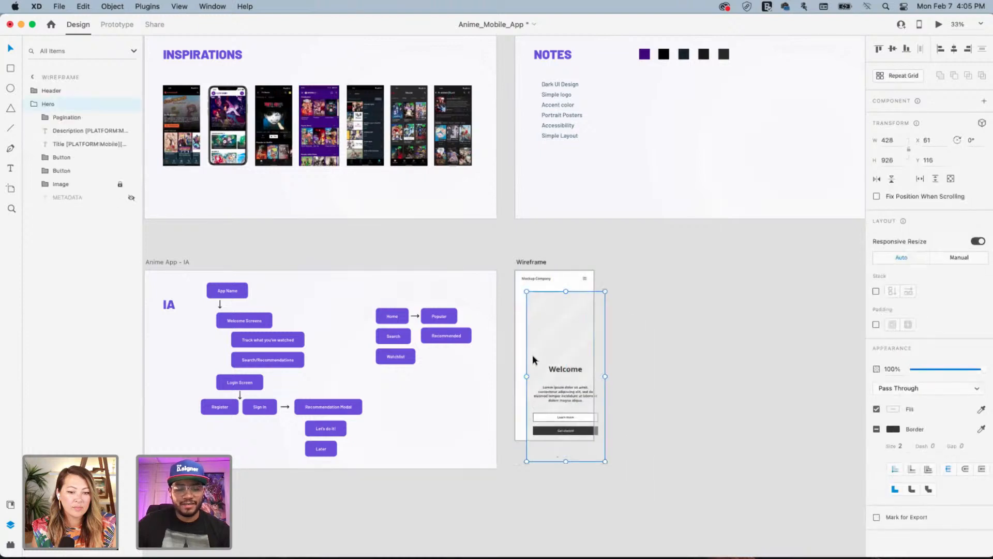
key(super+z)
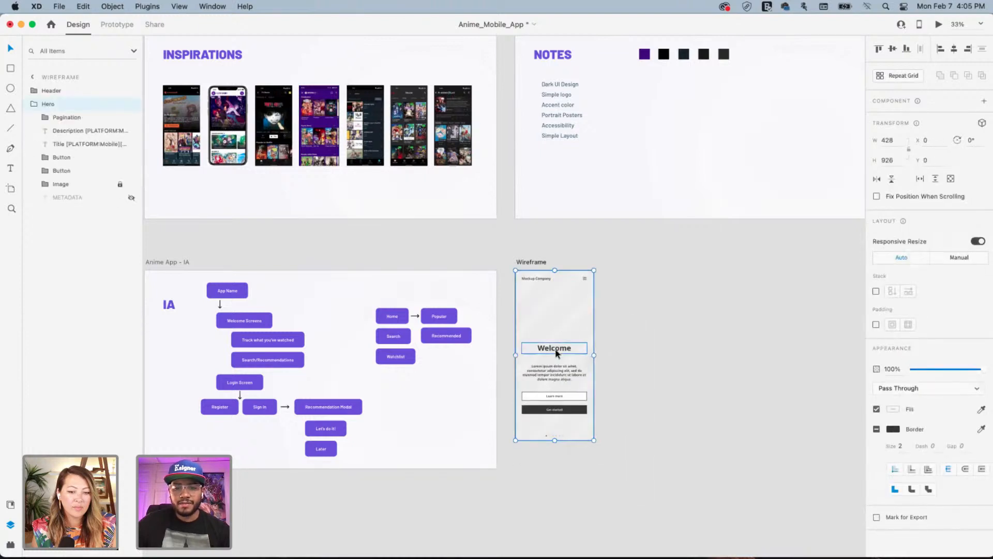
click(690, 334)
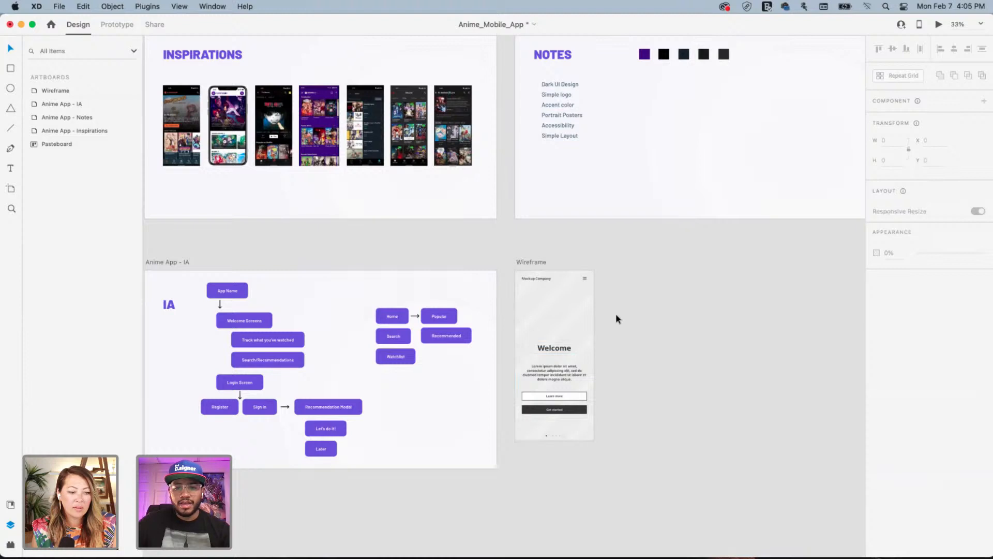
scroll(555, 310, right, 2)
scroll(555, 311, down, 1)
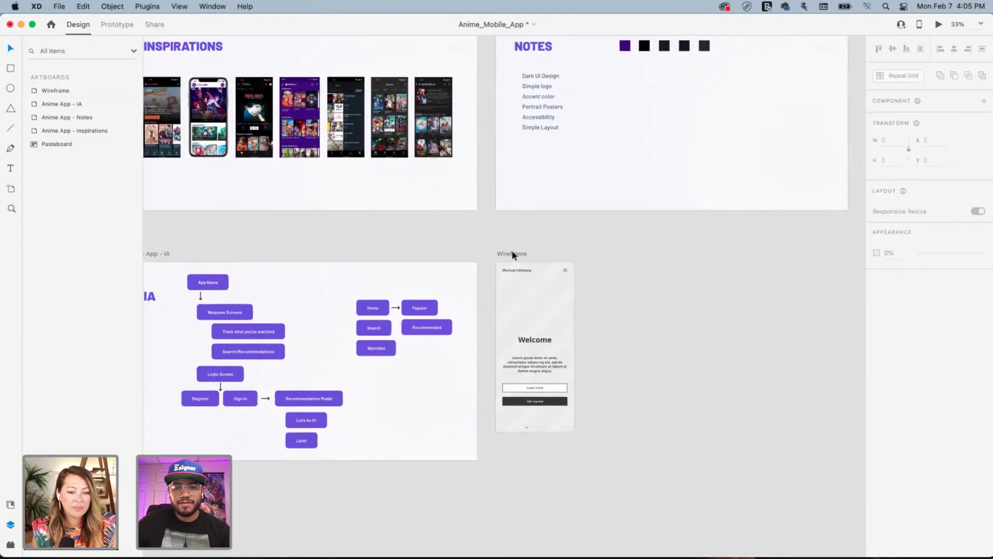
Duplicate the Welcome screen to the right, retitle it 'Track' and delete its two buttons
drag(512, 253, 602, 253)
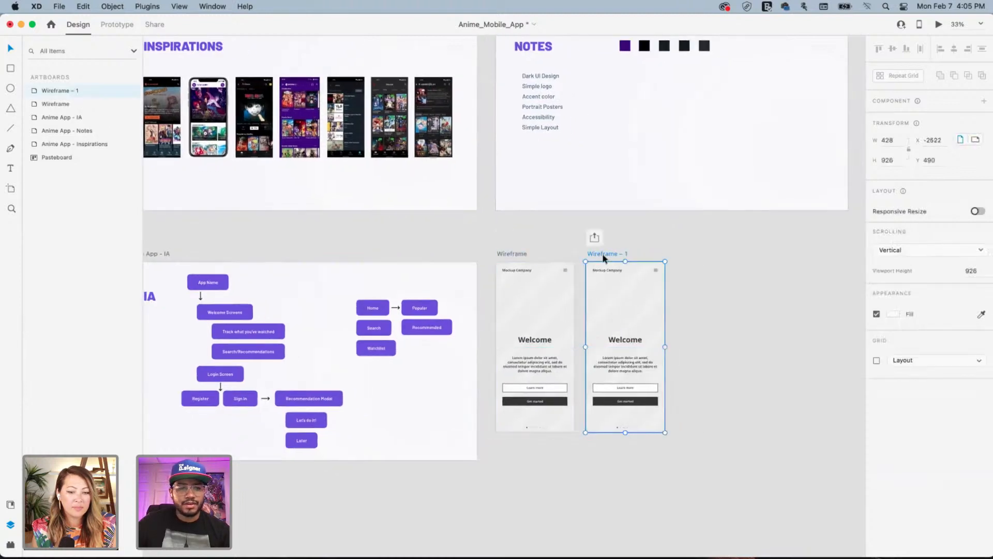
double_click(624, 341)
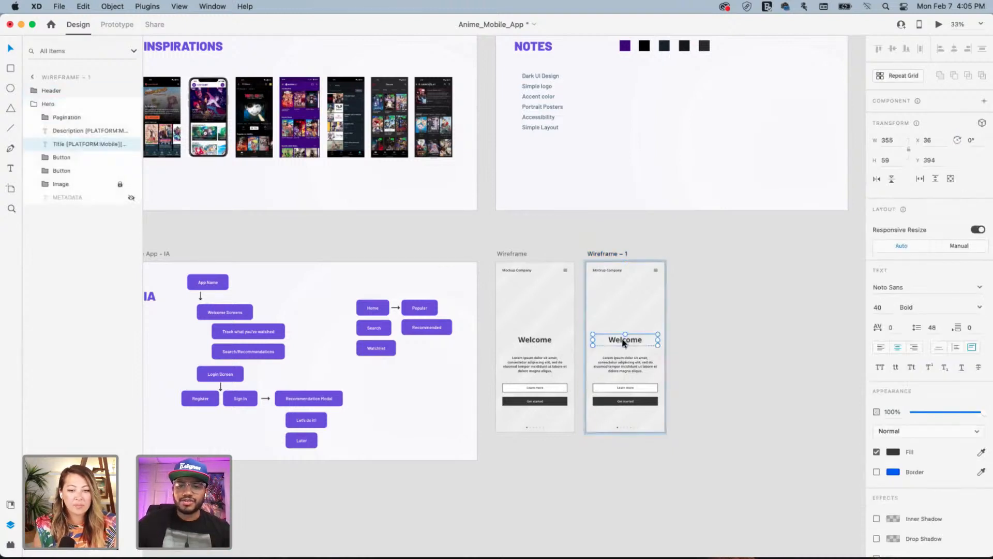
text(Tra)
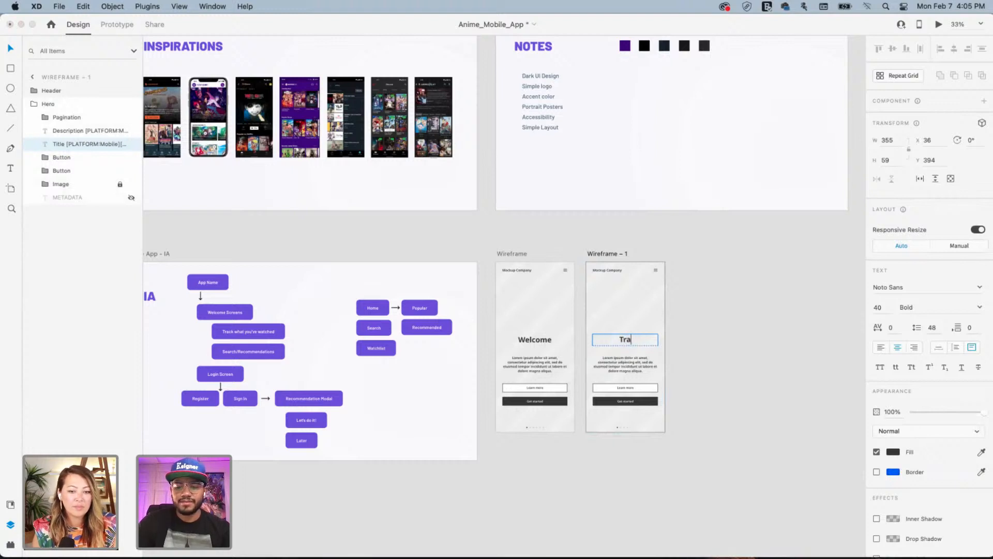
text(ck)
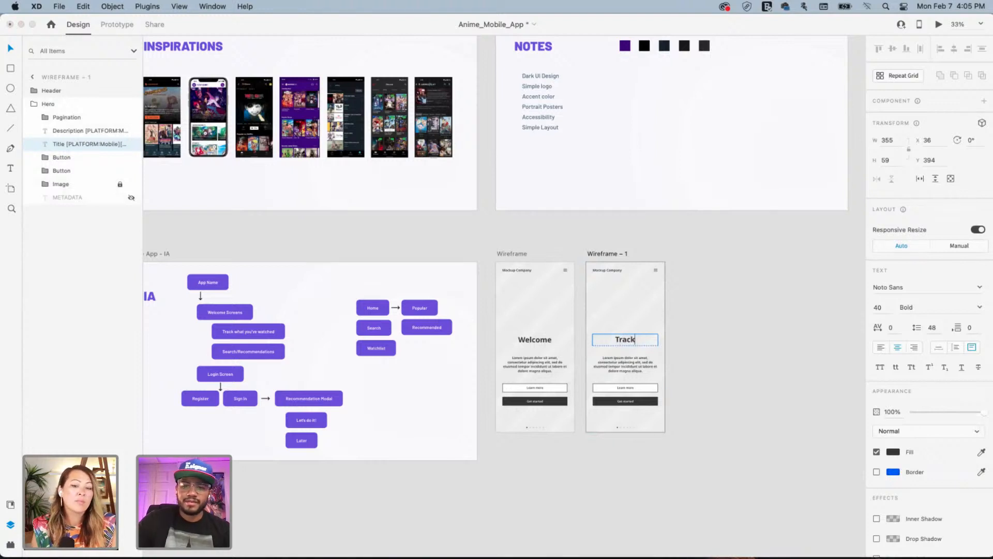
click(645, 383)
shift+click(636, 402)
key(Delete)
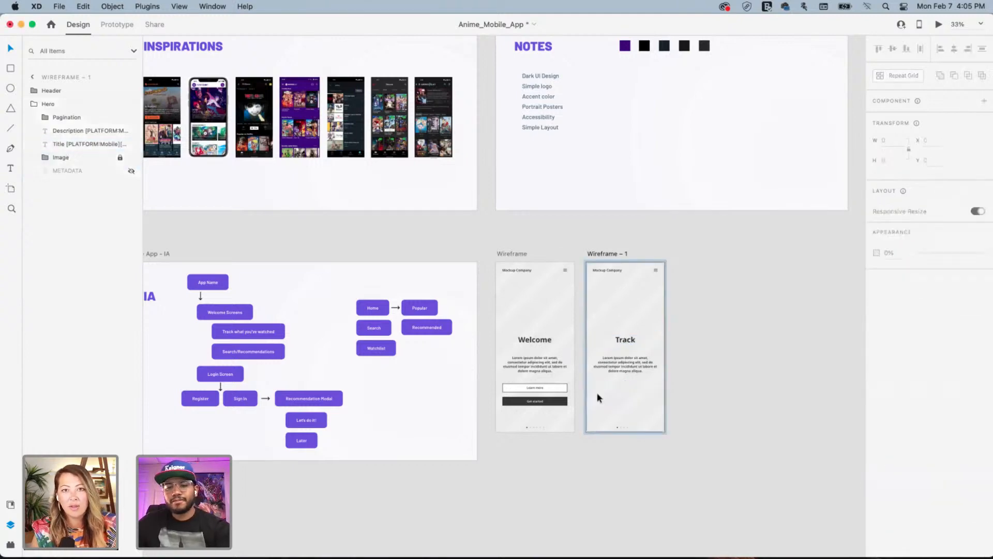
Delete the Learn more and Get started buttons from the Welcome screen
click(555, 390)
double_click(557, 389)
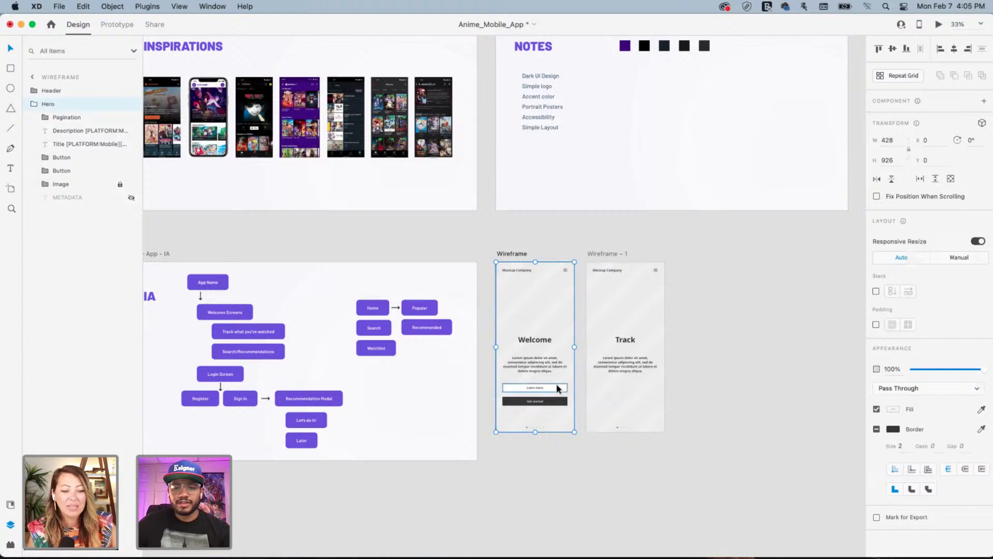
shift+click(555, 403)
key(Delete)
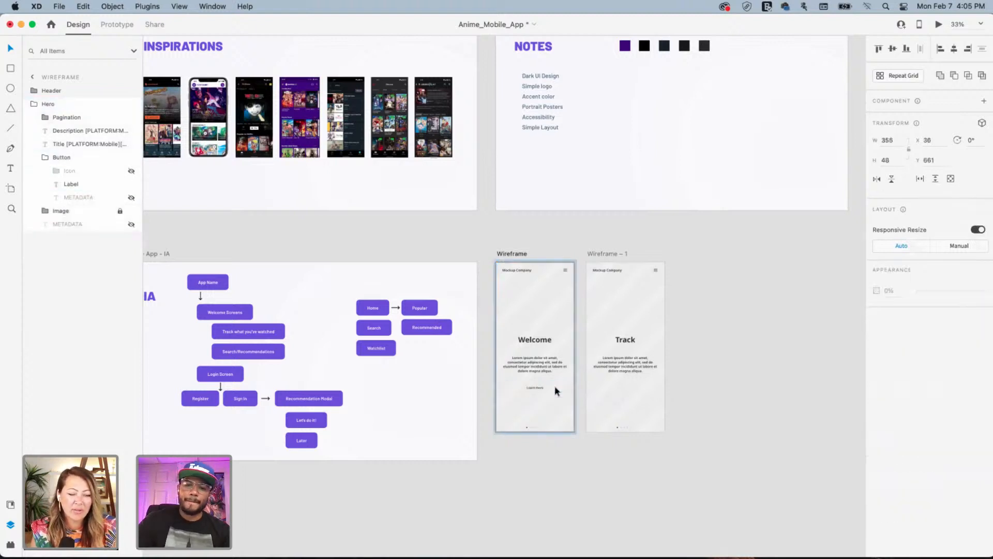
click(538, 388)
key(Delete)
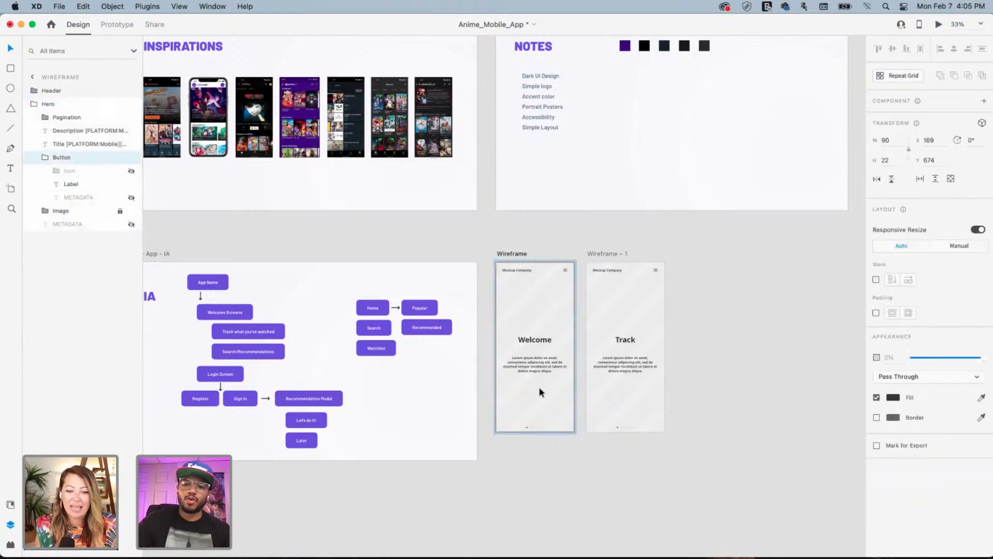
click(699, 354)
drag(716, 364, 600, 361)
drag(528, 356, 636, 348)
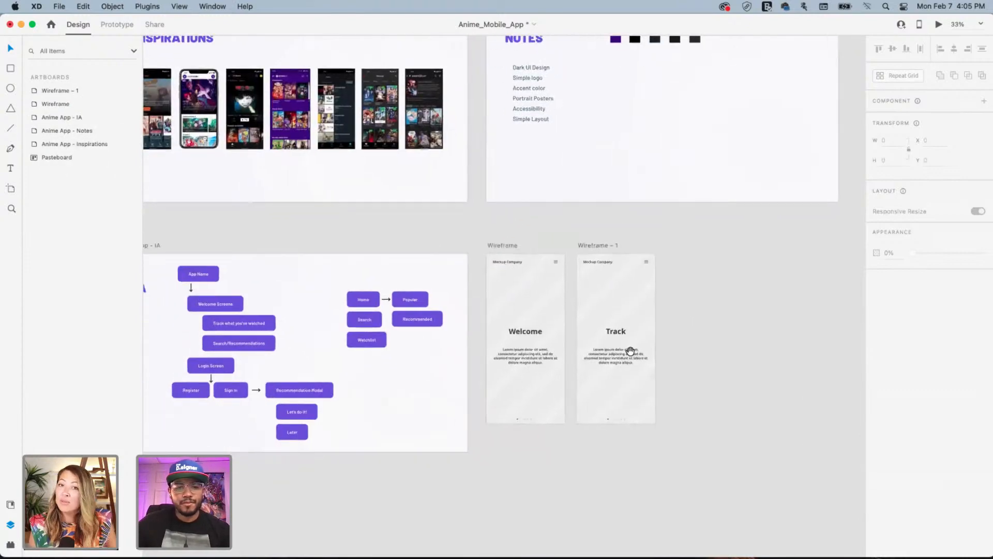
Duplicate the Track screen to its right and retitle the copy 'Search'
click(594, 248)
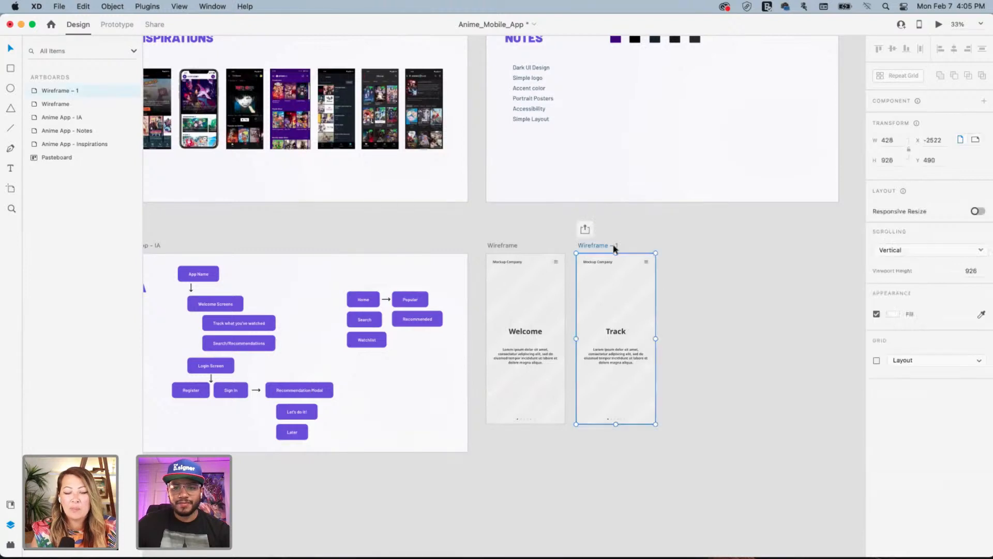
drag(614, 248, 689, 248)
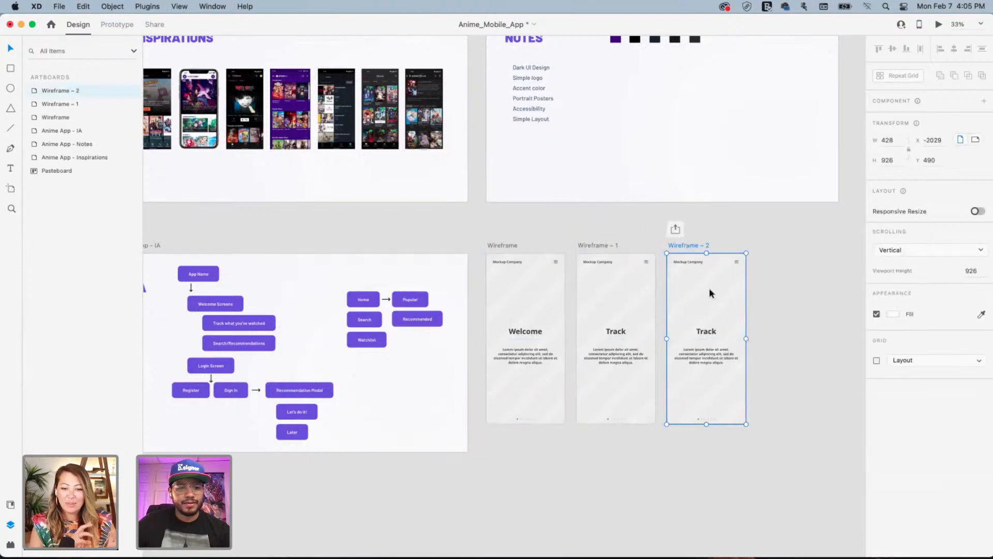
double_click(705, 333)
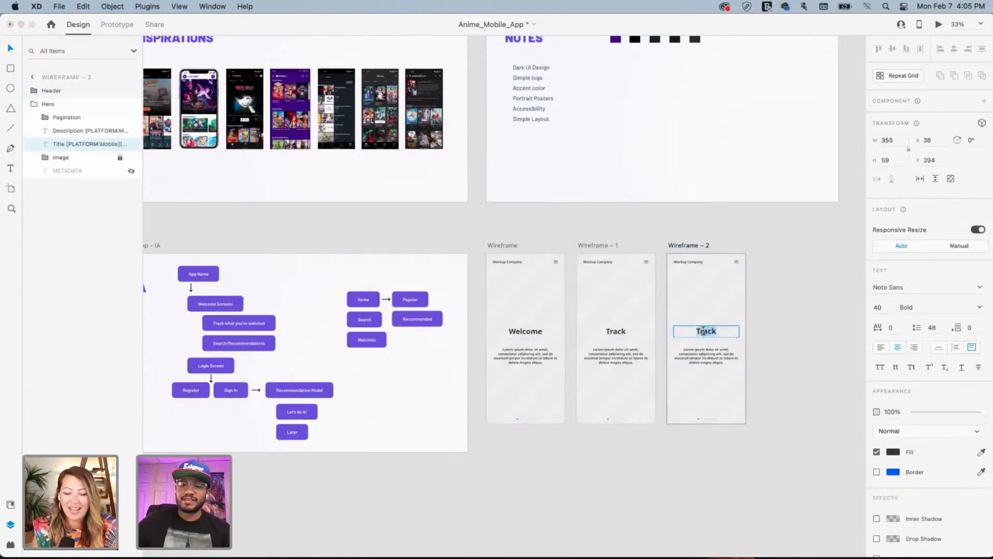
text(Search)
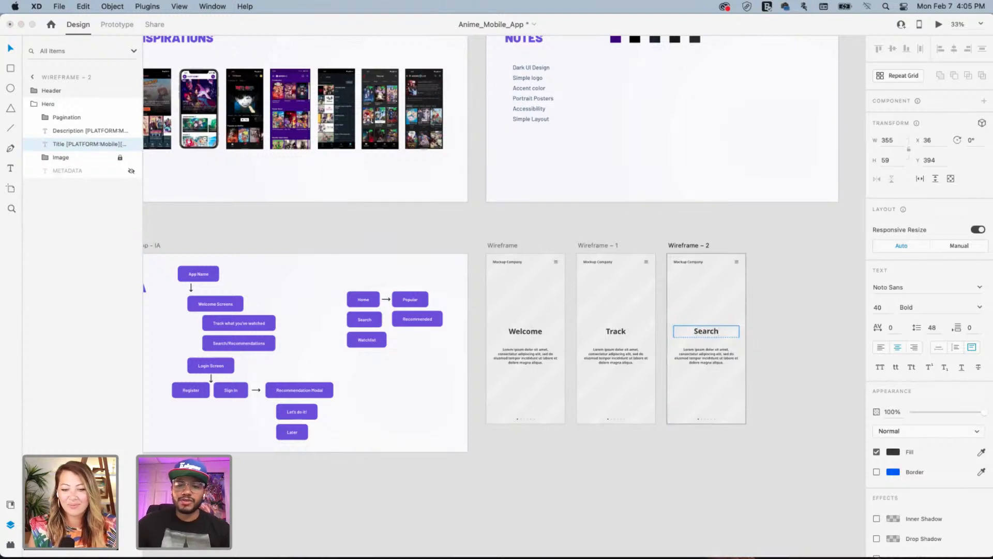
click(604, 456)
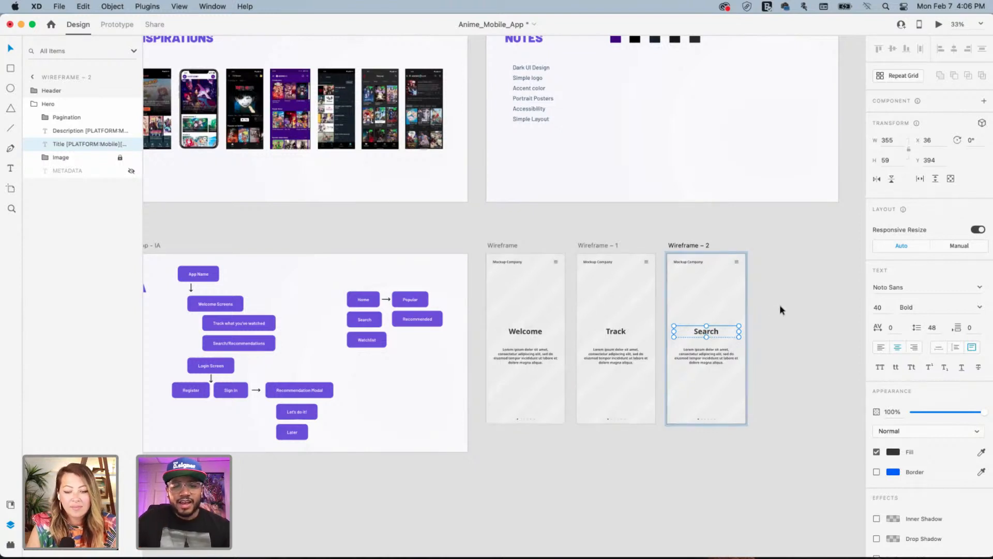
click(790, 282)
drag(790, 282, 752, 264)
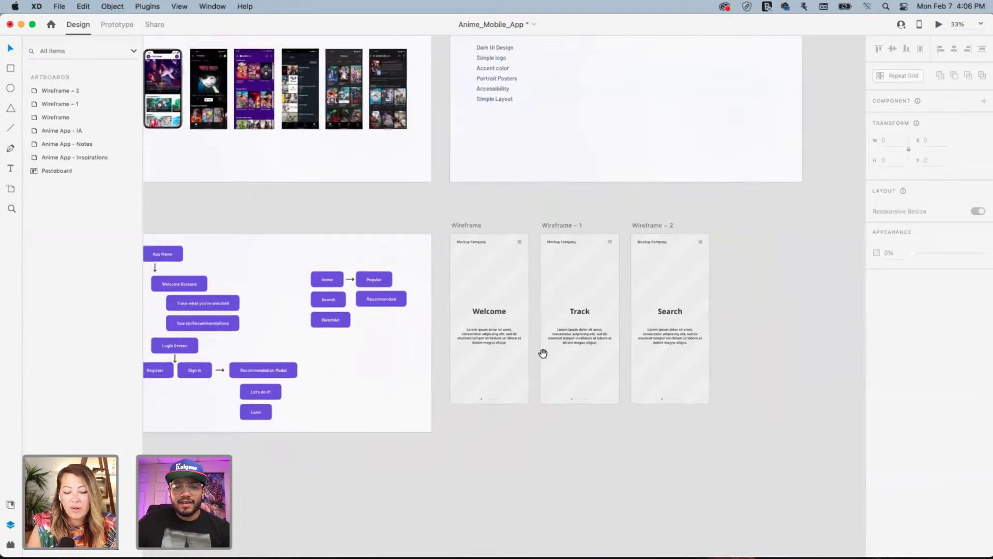
drag(480, 363, 593, 301)
scroll(594, 301, down, 3)
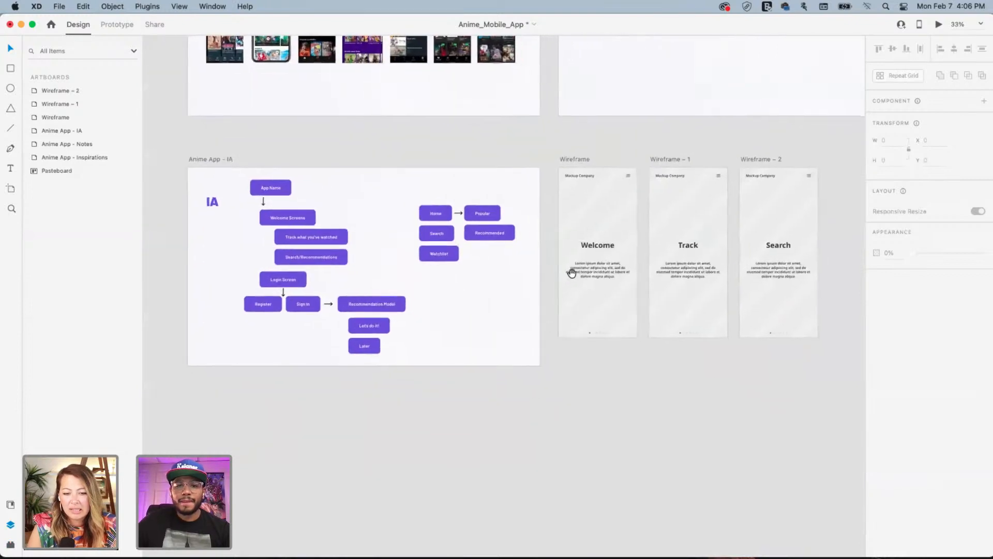
Alt-drag the Welcome wireframe downward to create Wireframe – 3 beneath it
click(580, 160)
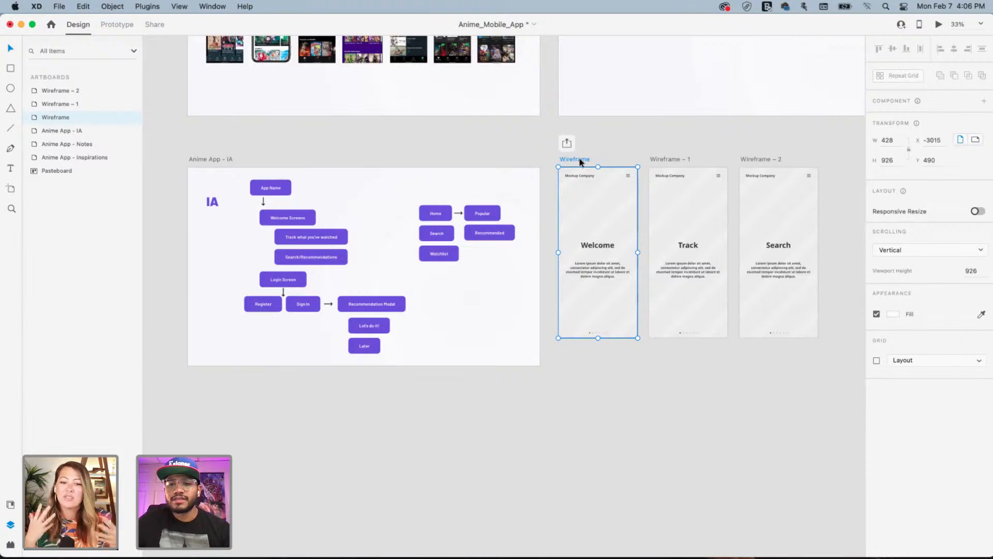
drag(581, 162, 585, 357)
drag(634, 326, 551, 300)
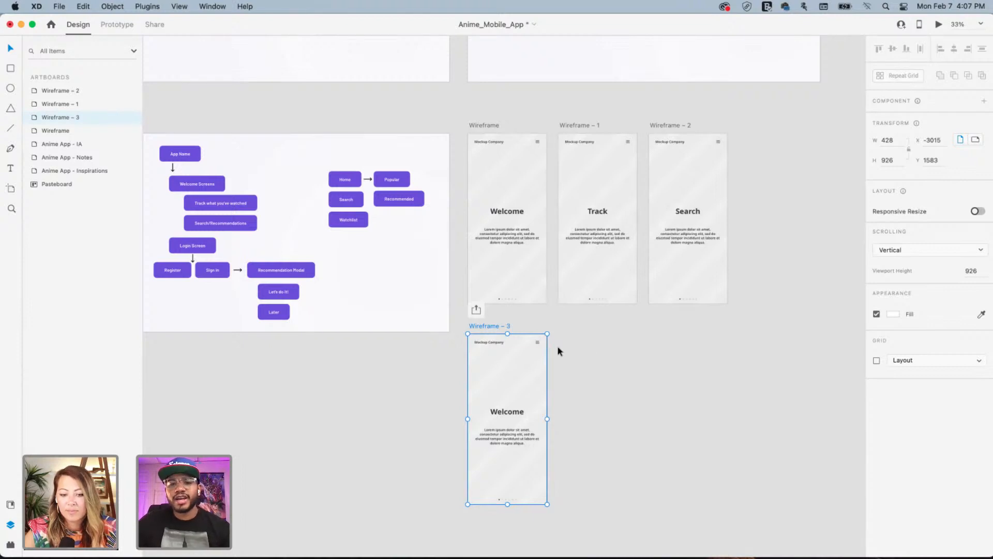
drag(631, 362, 645, 310)
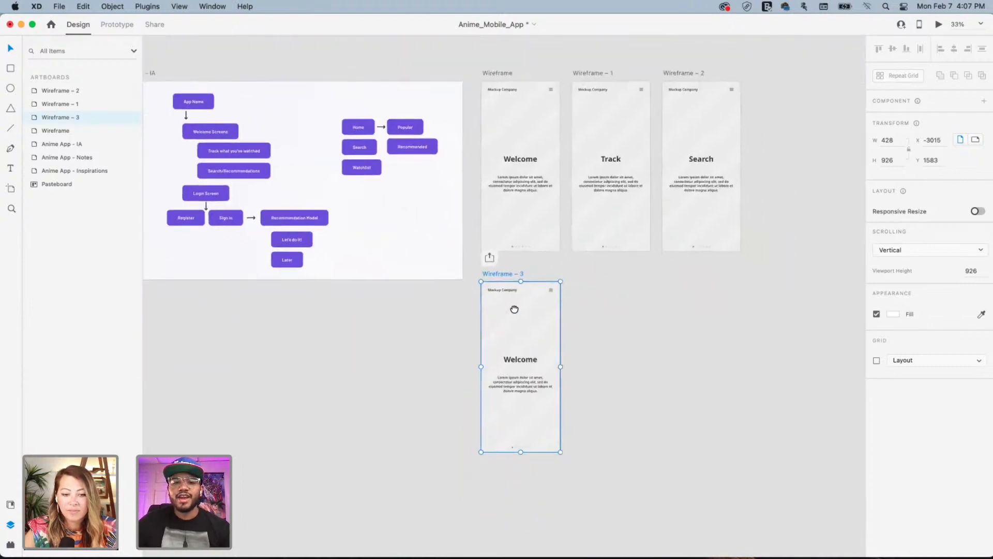
drag(516, 309, 521, 338)
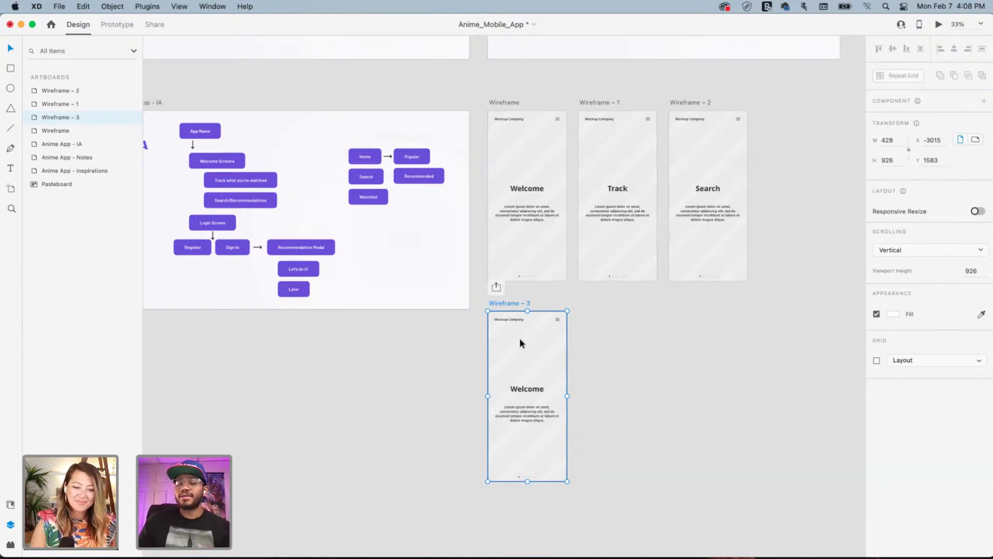
click(604, 315)
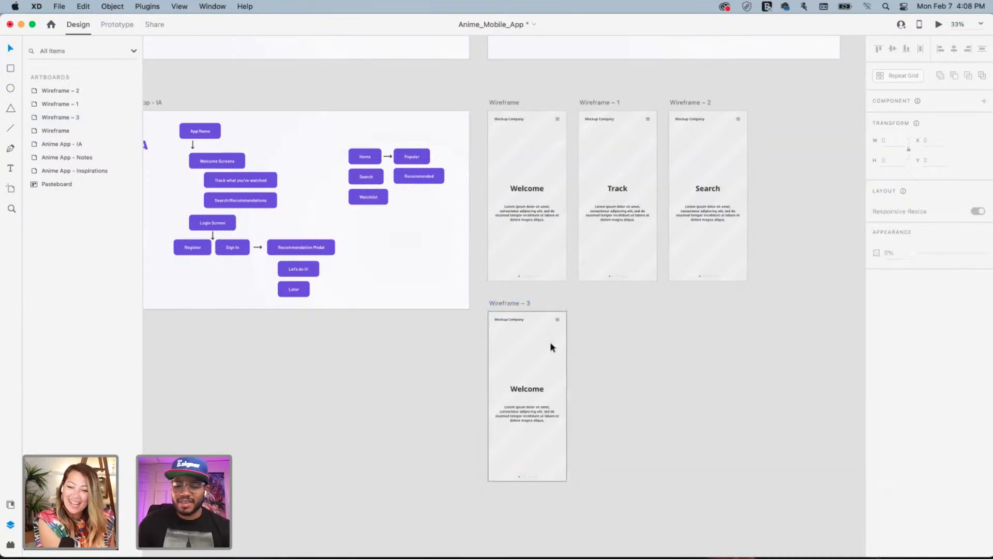
key(super+=)
drag(464, 337, 601, 328)
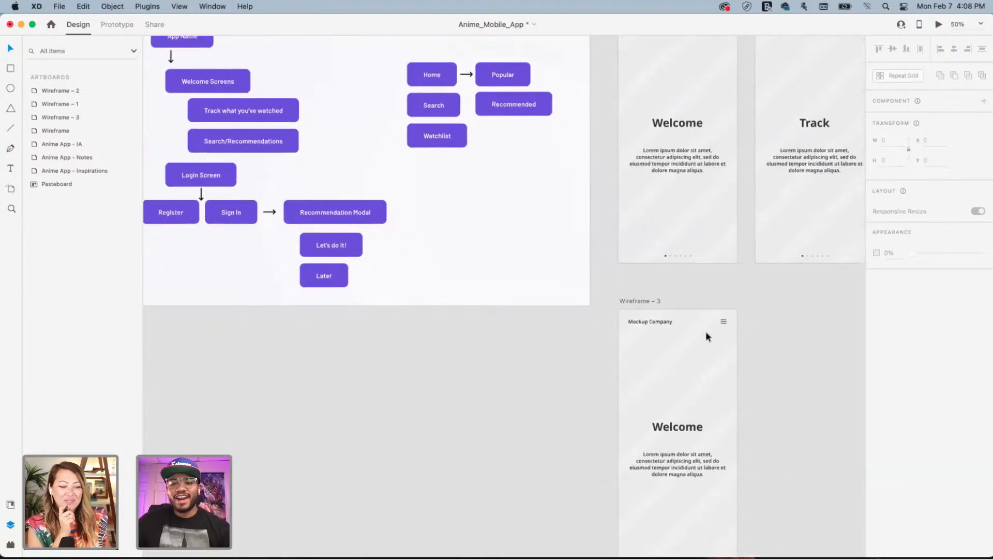
drag(704, 311, 562, 360)
drag(664, 322, 542, 380)
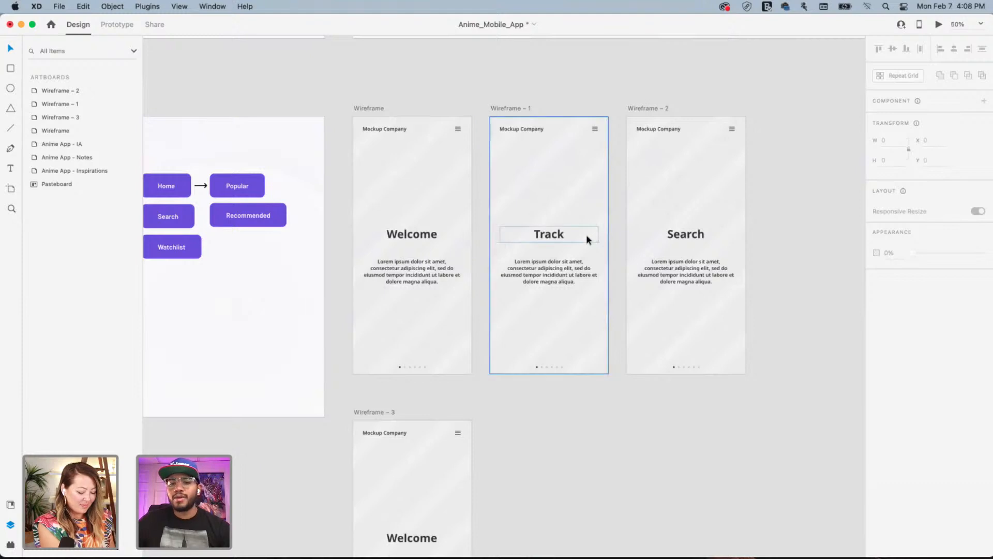
drag(547, 238, 641, 232)
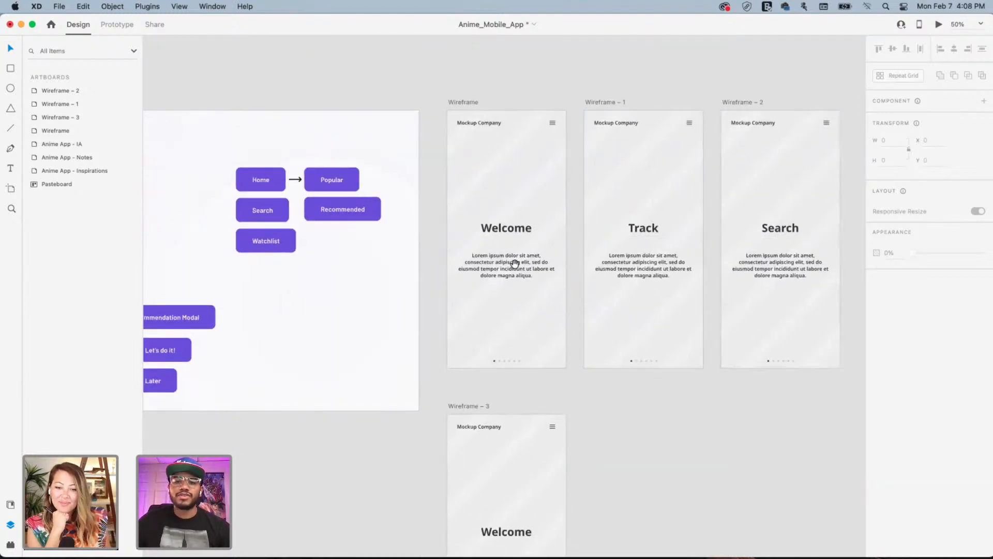
drag(514, 264, 825, 256)
drag(747, 286, 611, 207)
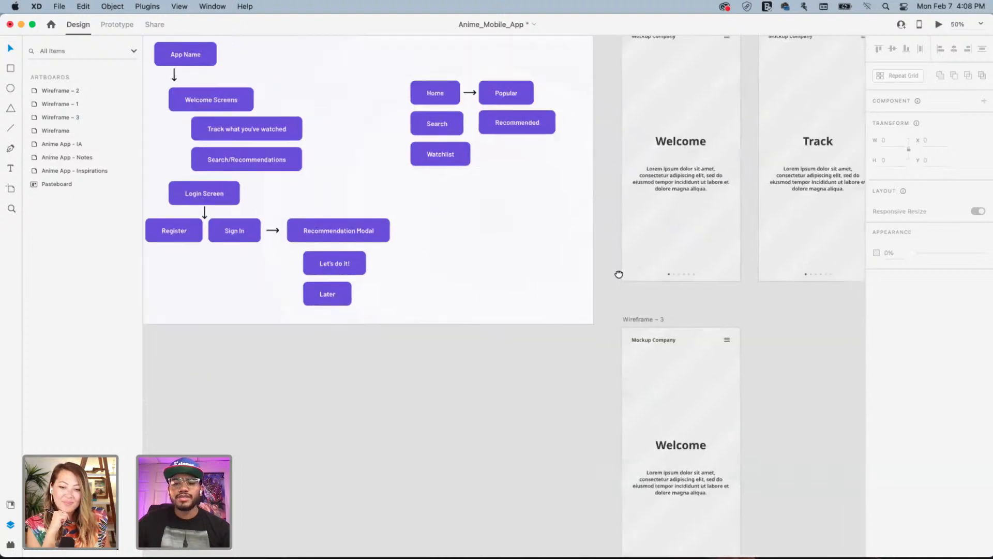
scroll(619, 274, down, 4)
scroll(619, 274, right, 5)
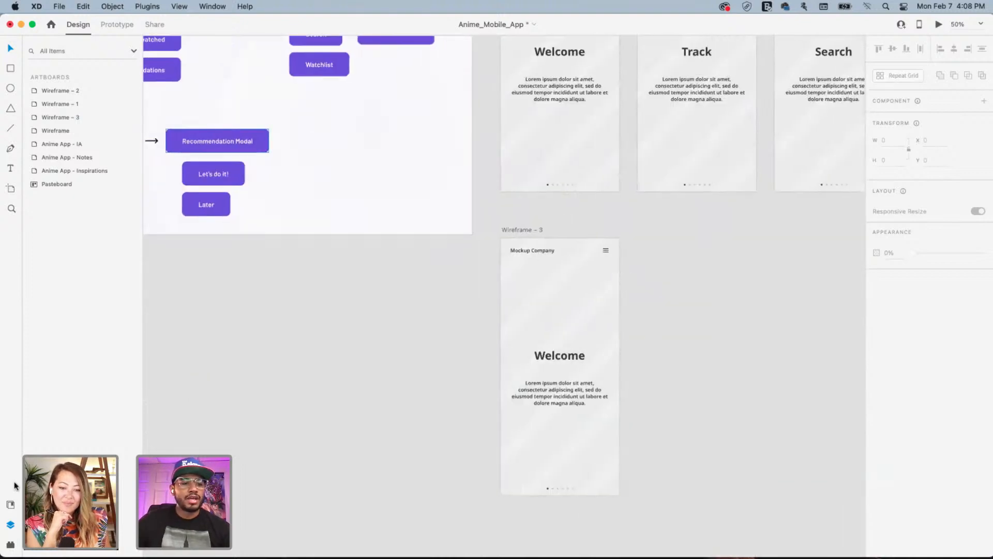
Drag the Sign In template from Quick Mockup's template library onto the canvas as a new artboard
click(10, 545)
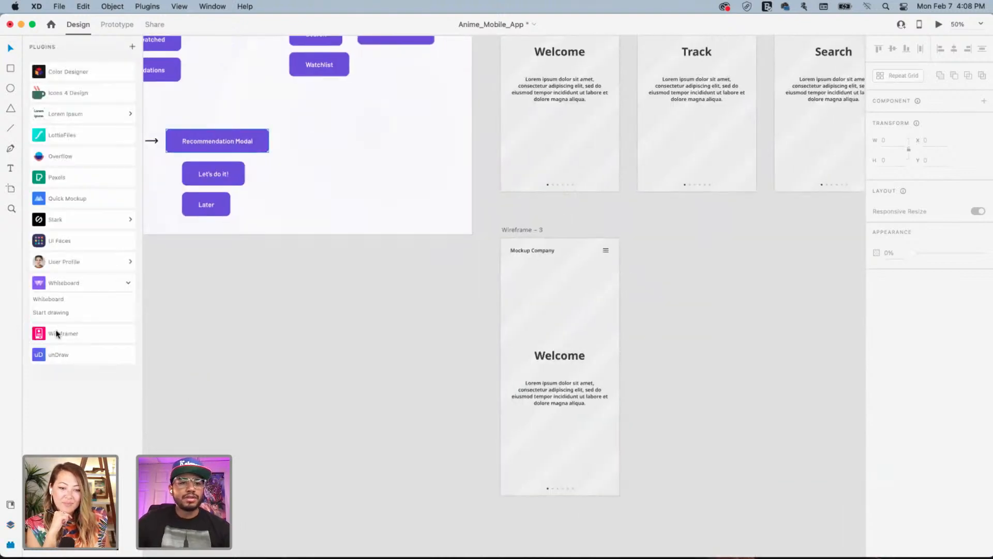
click(55, 199)
scroll(85, 310, down, 10)
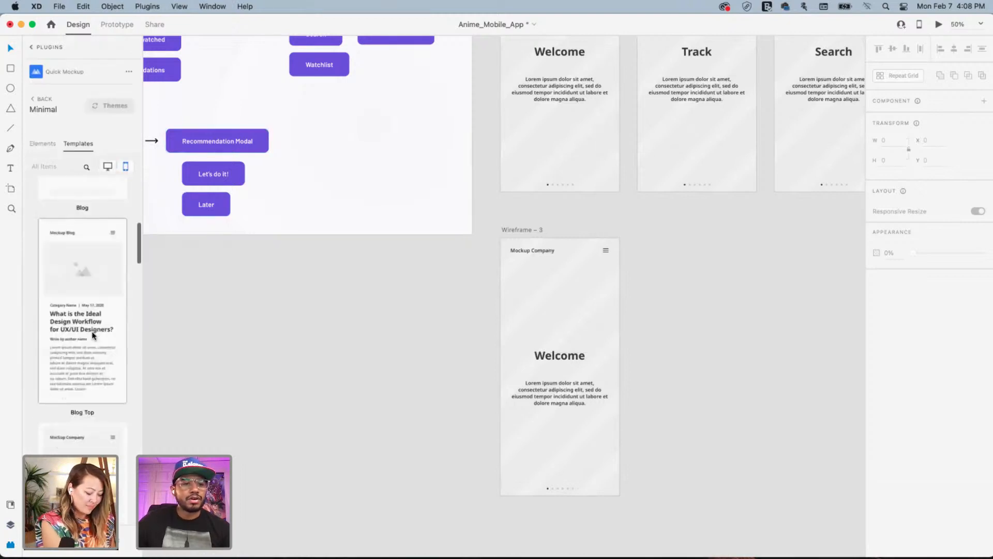
scroll(91, 333, down, 5)
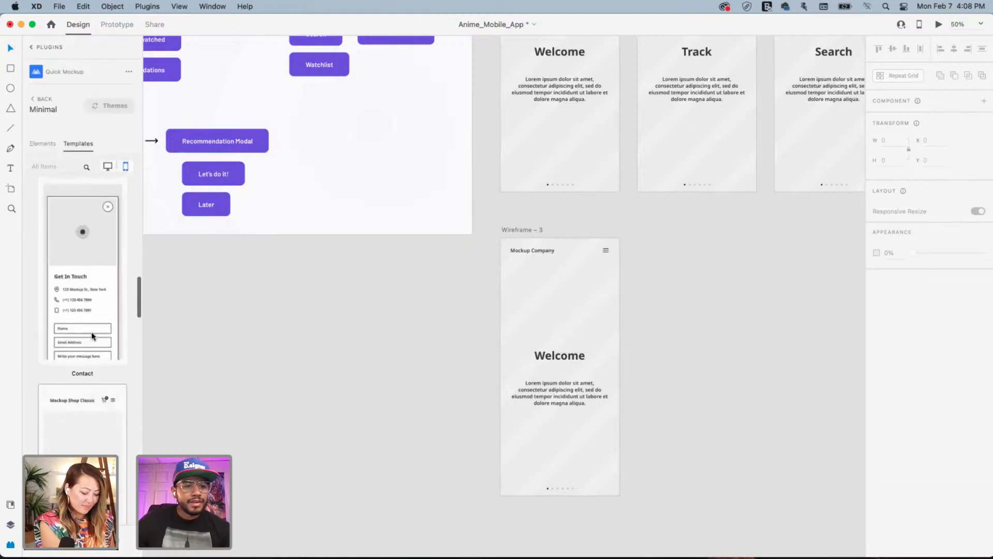
scroll(93, 341, down, 6)
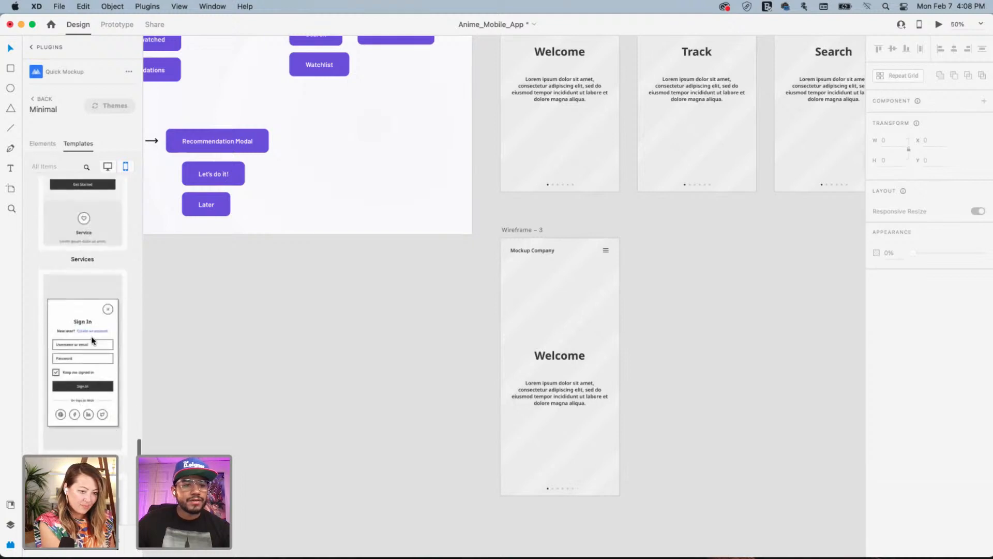
scroll(91, 336, down, 5)
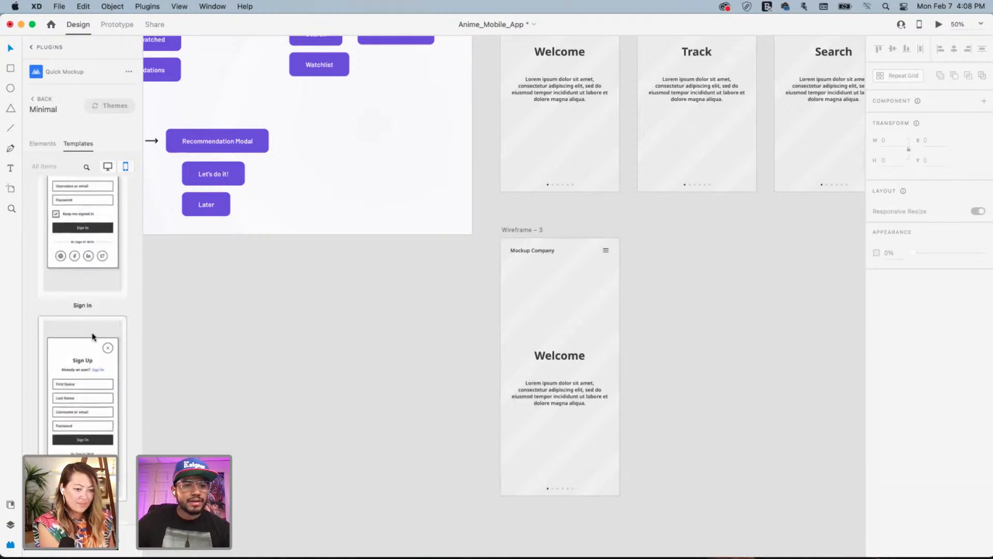
scroll(93, 336, up, 2)
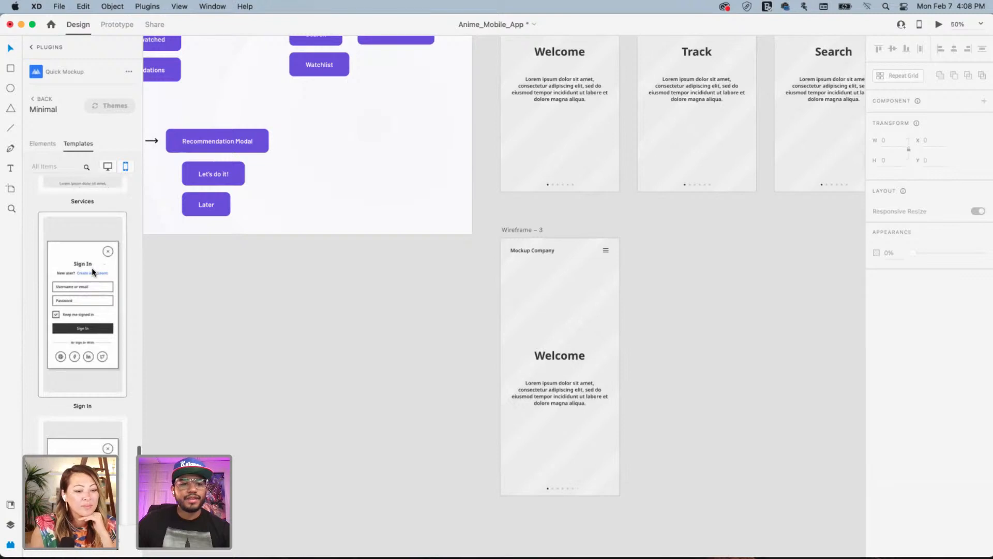
scroll(92, 268, down, 2)
scroll(92, 268, up, 2)
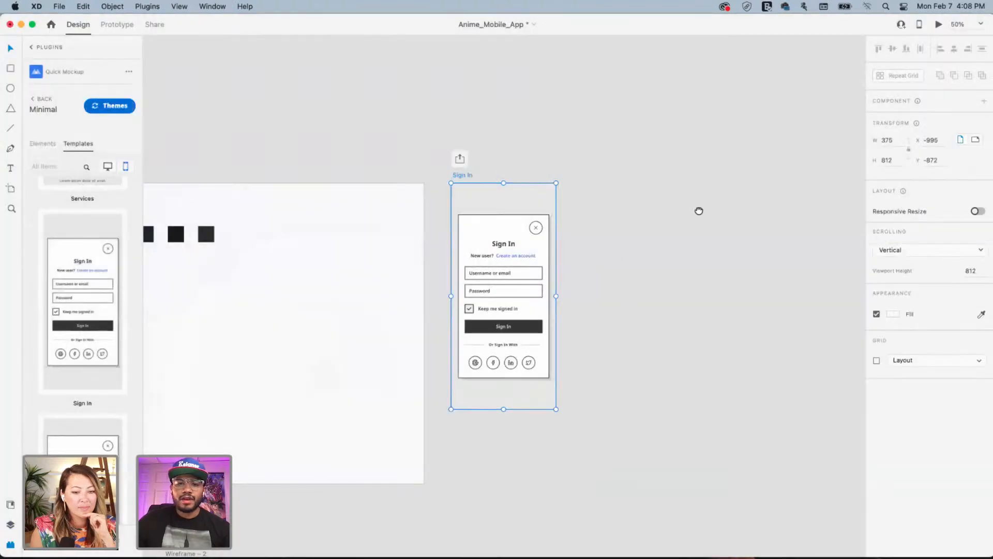
drag(698, 211, 782, 112)
Select the Sign In form card and show the artboard's layers
click(588, 129)
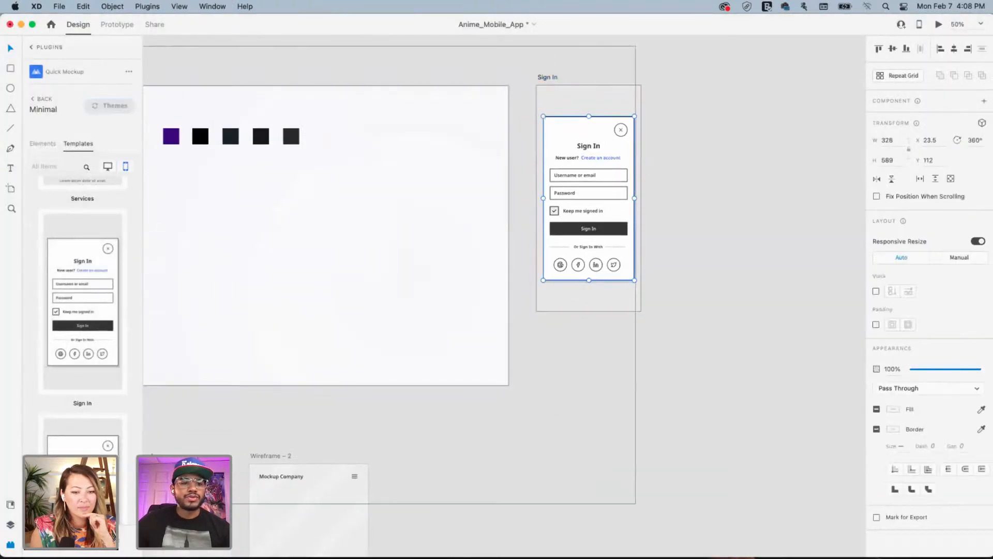
click(9, 525)
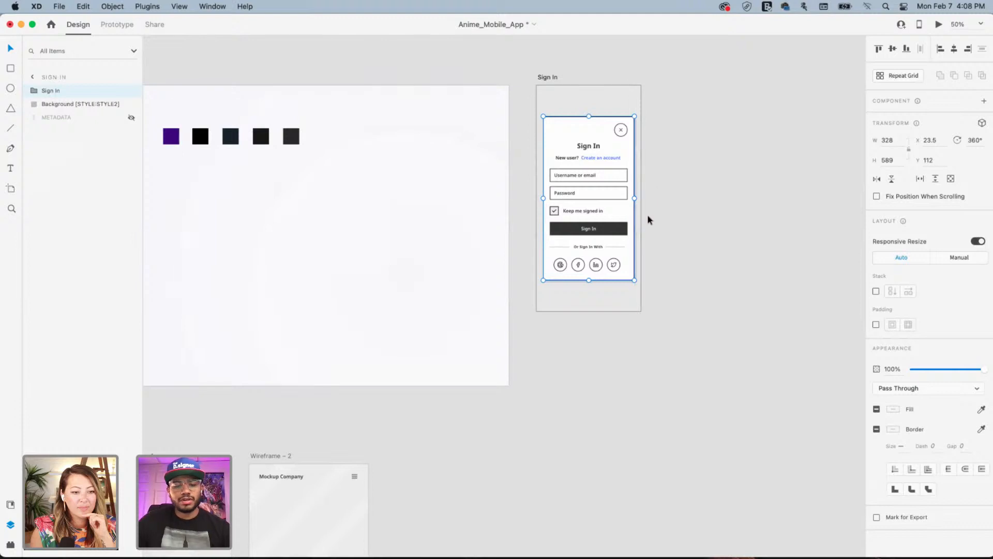
scroll(703, 260, down, 10)
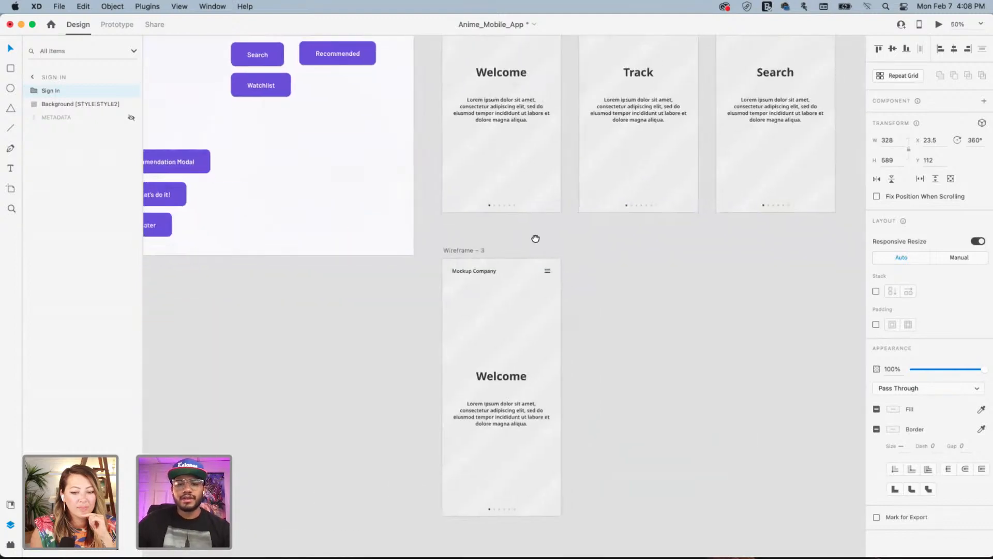
scroll(536, 239, down, 4)
scroll(536, 238, right, 2)
Delete the Welcome hero in Wireframe – 3 and paste the Sign In form card in its place
click(405, 215)
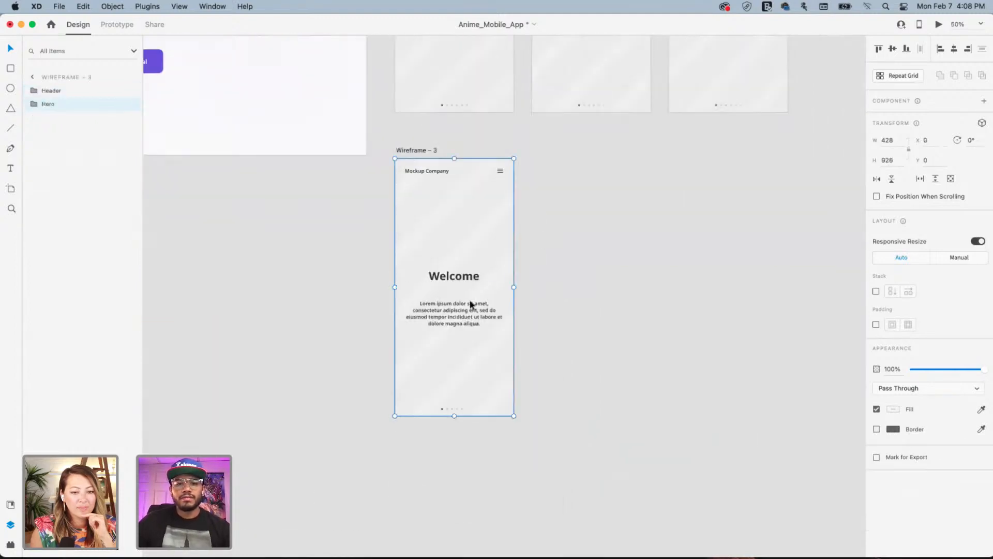
drag(415, 251, 446, 278)
key(Delete)
key(super+v)
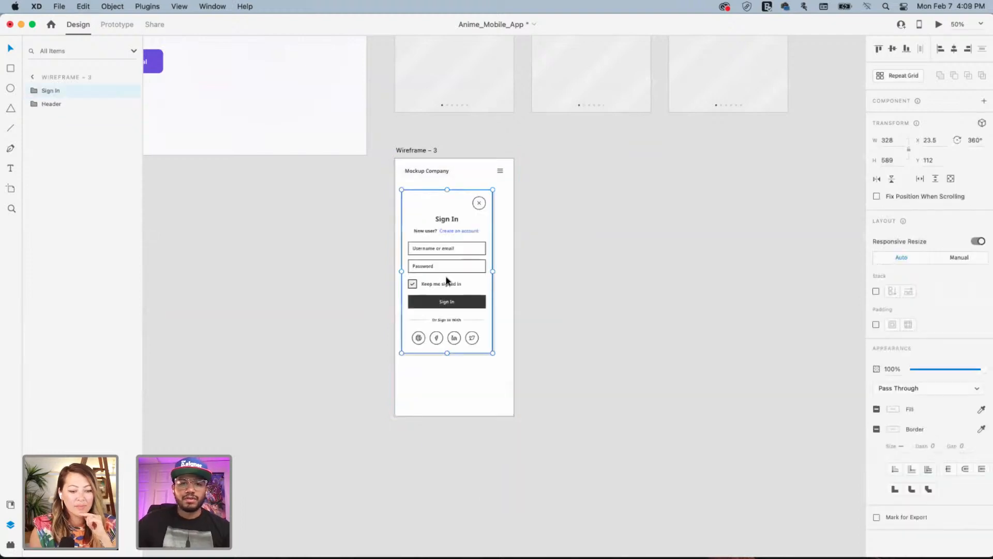
drag(442, 231, 467, 257)
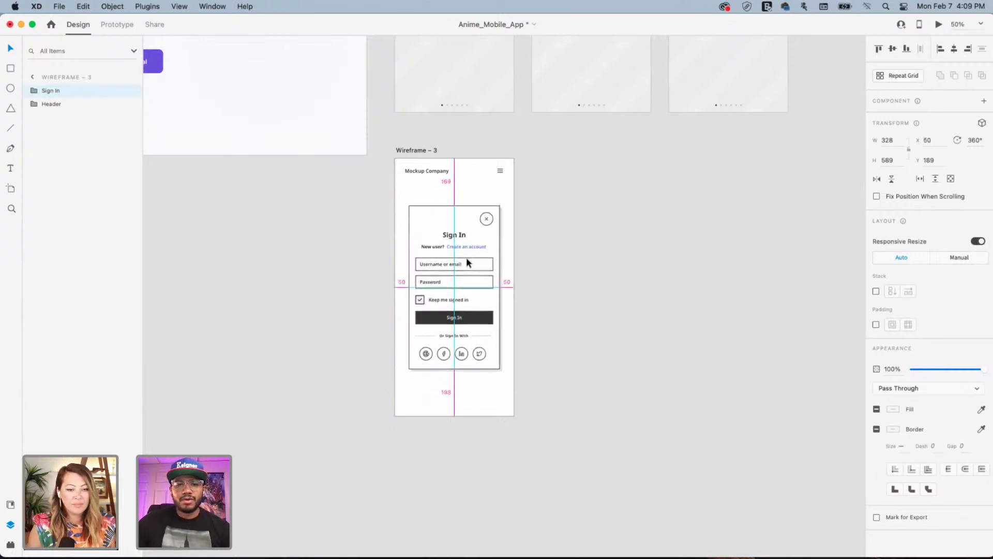
click(565, 216)
scroll(564, 218, up, 5)
scroll(564, 218, right, 4)
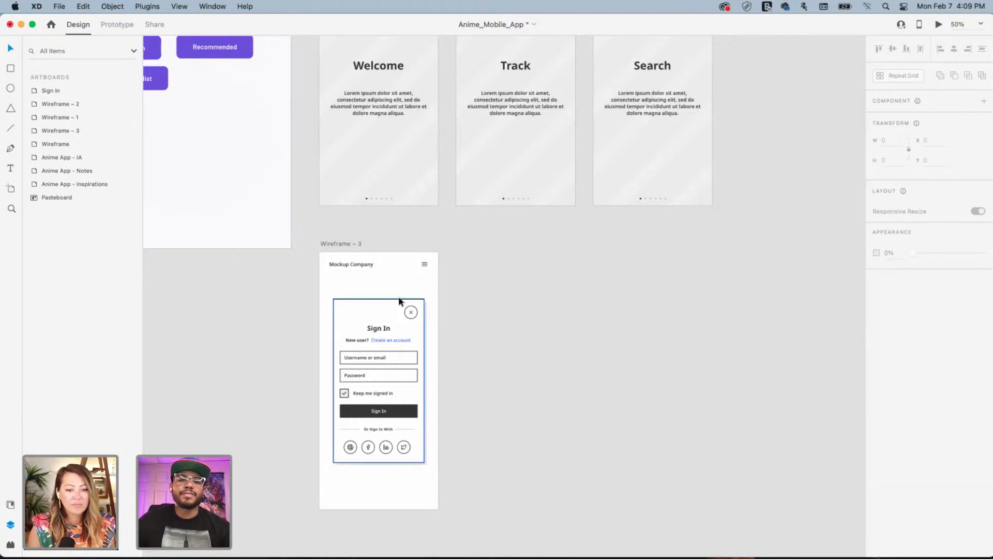
Delete the close button group from the top of the Sign In card
click(371, 310)
key(Escape)
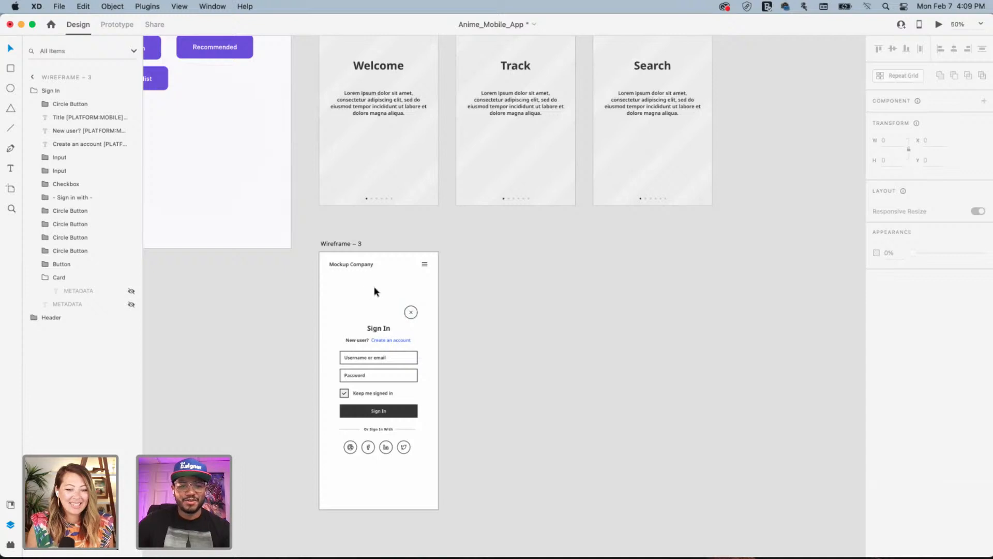
drag(375, 288, 423, 305)
click(527, 343)
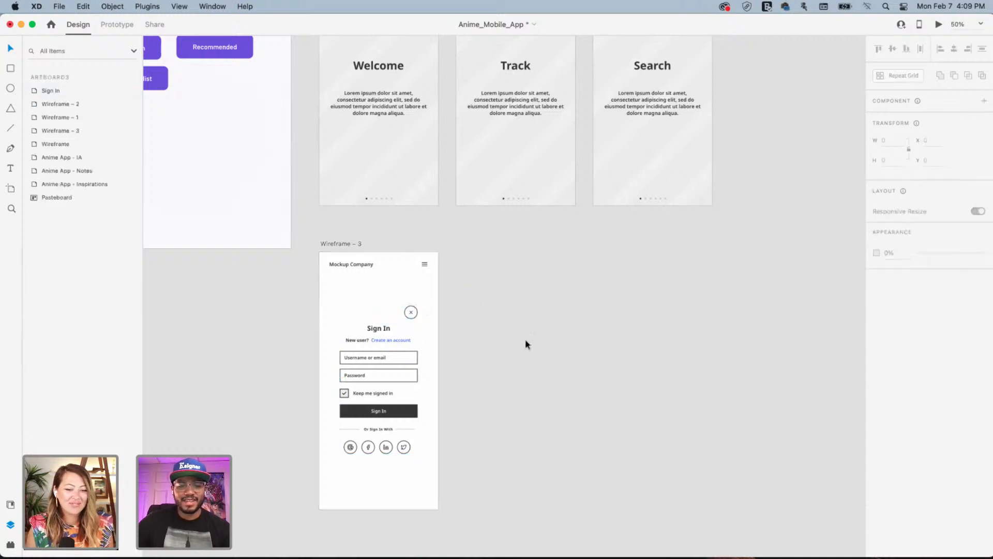
drag(462, 276, 501, 323)
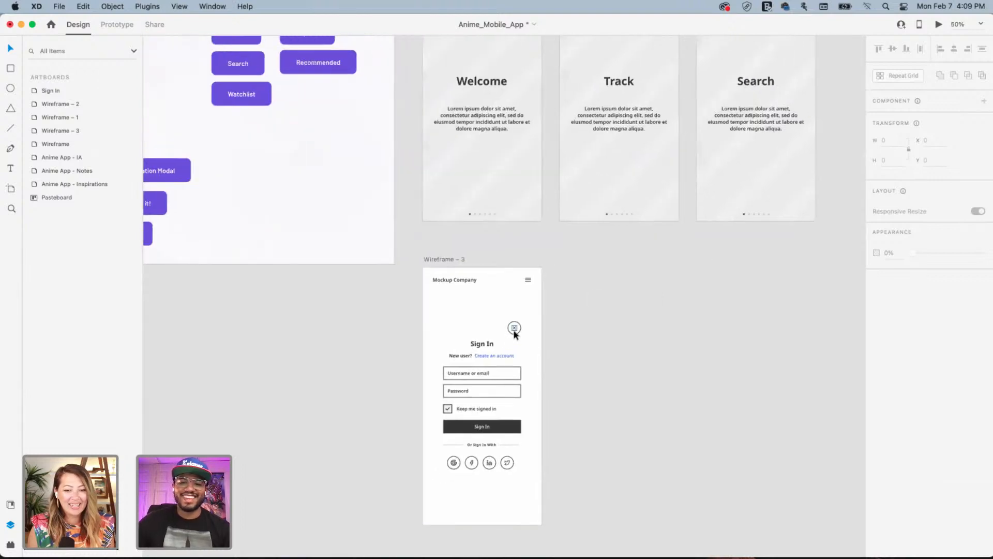
super+click(515, 331)
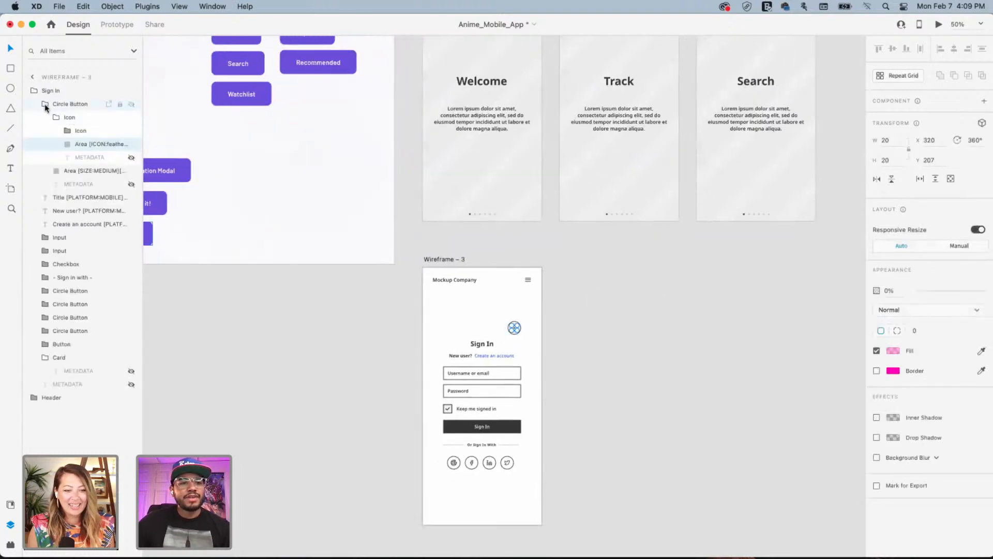
click(77, 103)
key(Delete)
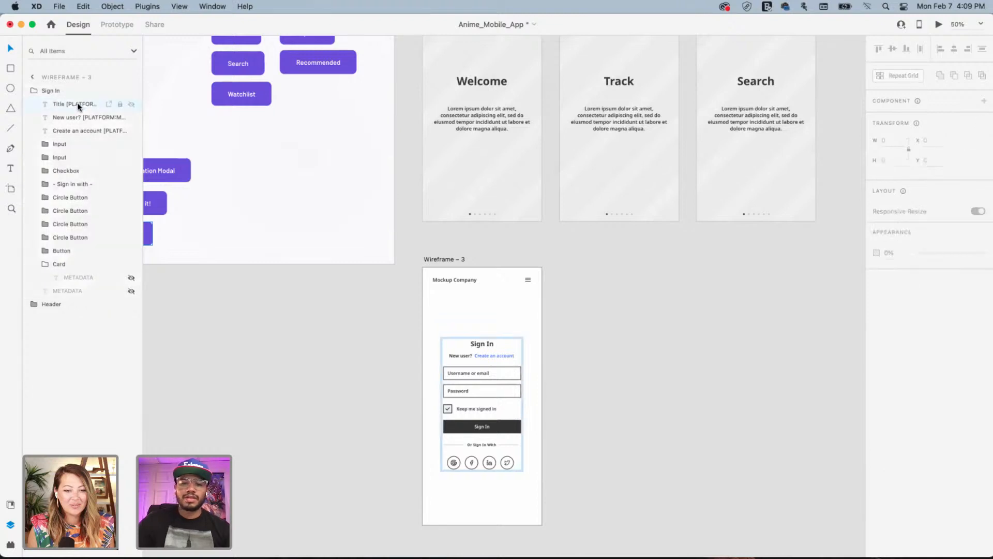
Delete the Twitter, LinkedIn, Facebook and Google sign-in circle buttons from the card
click(507, 462)
shift+click(484, 464)
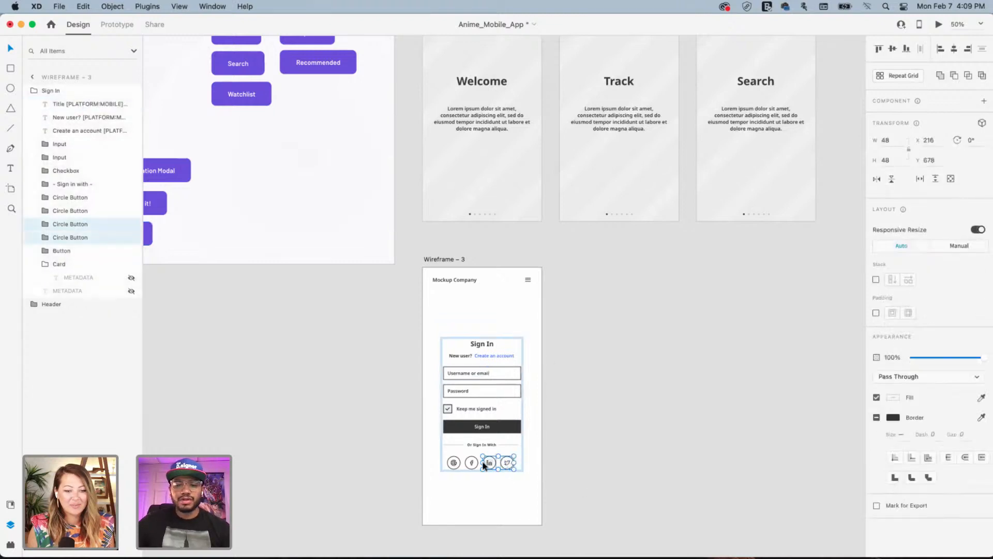
shift+click(471, 463)
shift+click(454, 463)
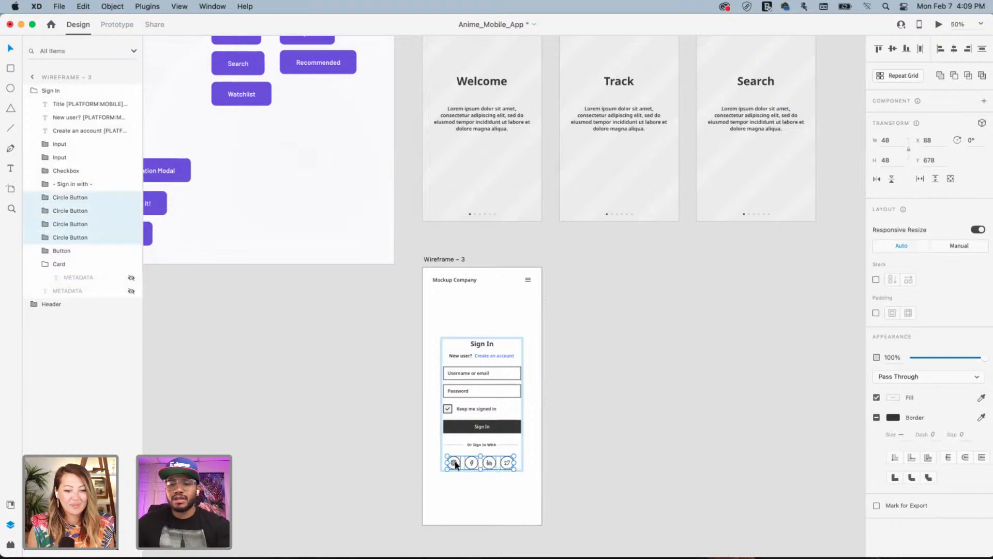
key(Delete)
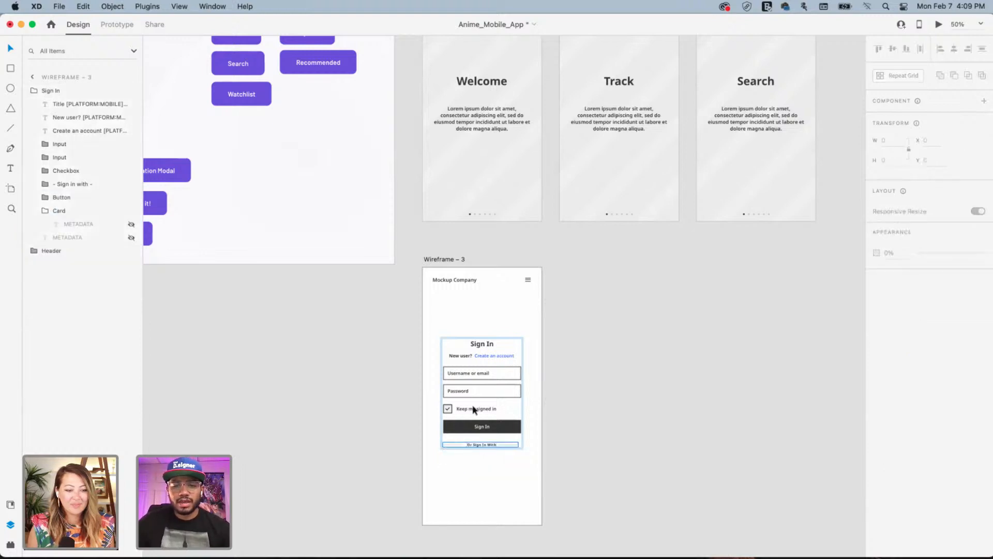
click(590, 387)
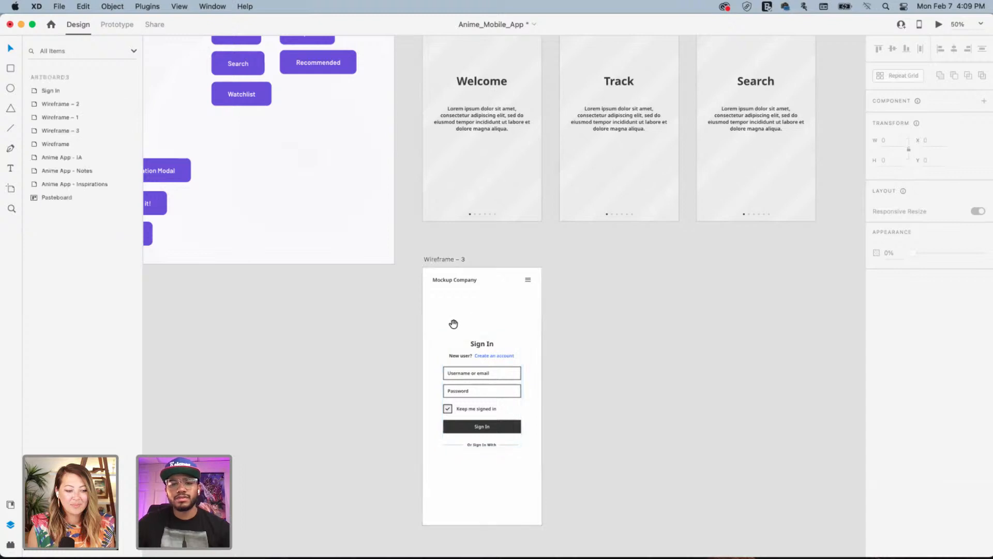
drag(454, 324, 492, 368)
Duplicate the Wireframe – 3 artboard to its right as Wireframe – 4
drag(382, 355, 619, 386)
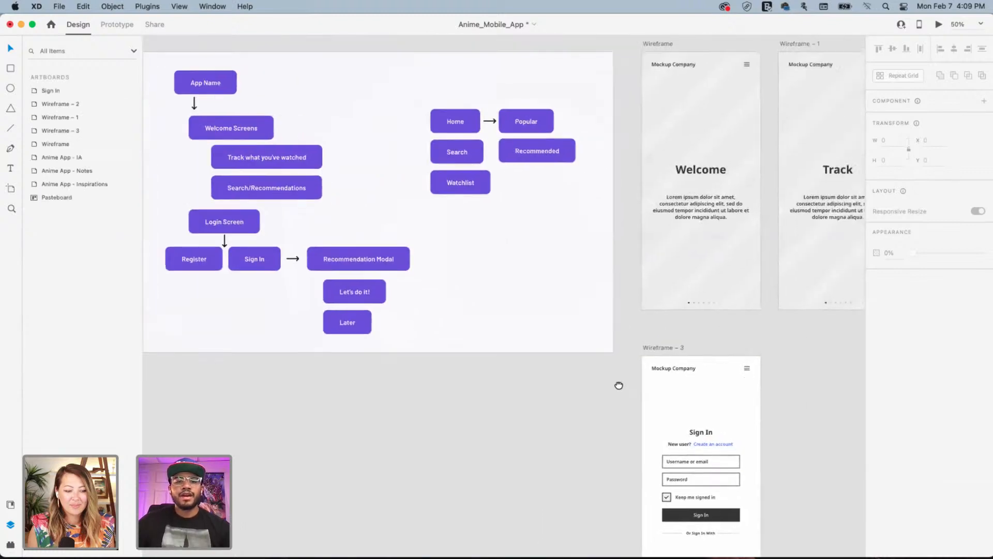
drag(672, 417, 452, 390)
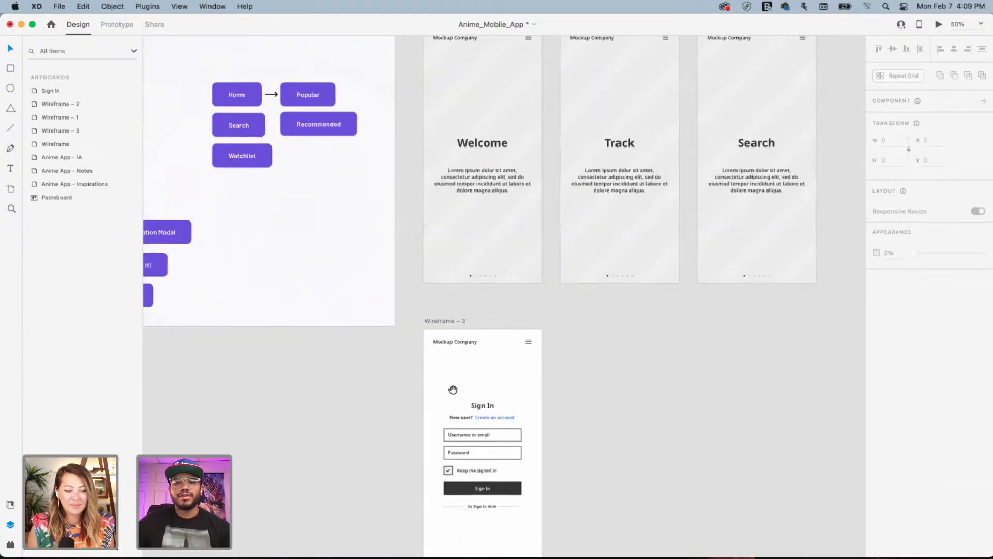
click(443, 322)
drag(472, 325, 578, 318)
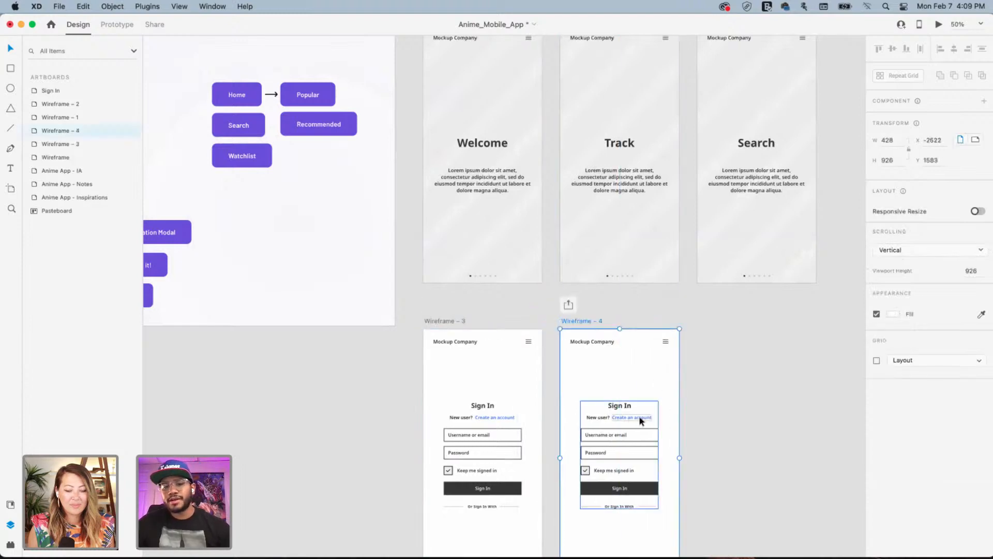
Change the copied card's Sign In title to 'Register'
click(620, 407)
double_click(620, 407)
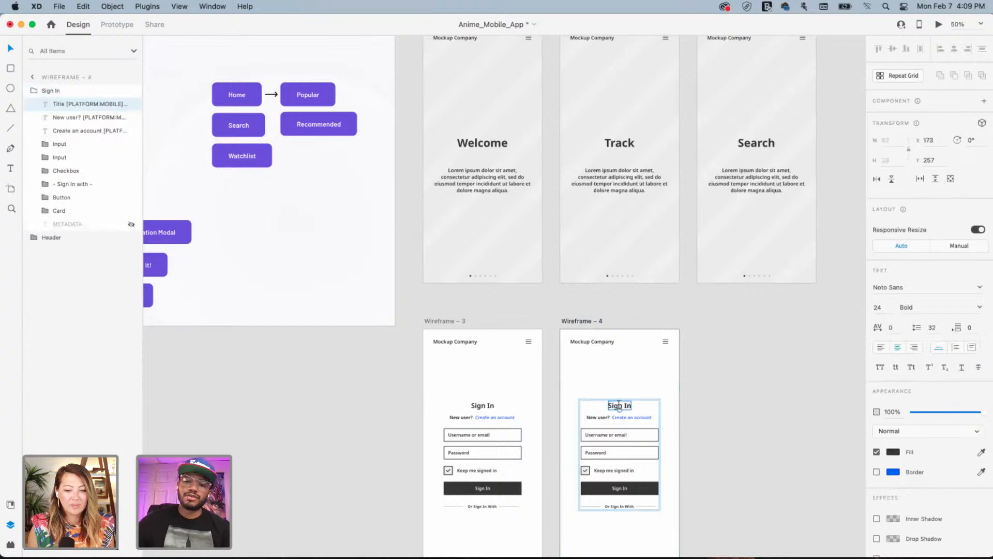
double_click(620, 405)
text(Register)
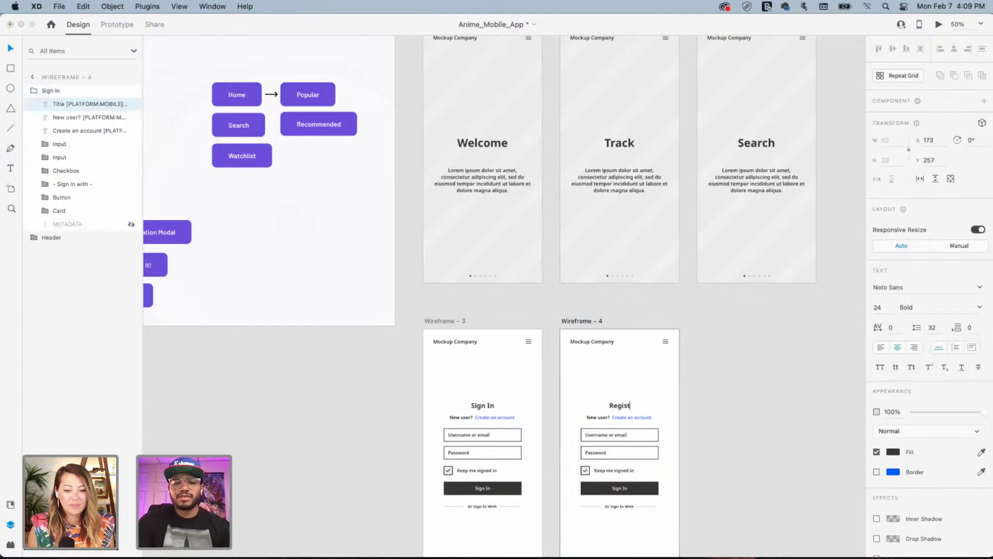
click(719, 412)
drag(561, 325, 471, 284)
drag(150, 316, 427, 314)
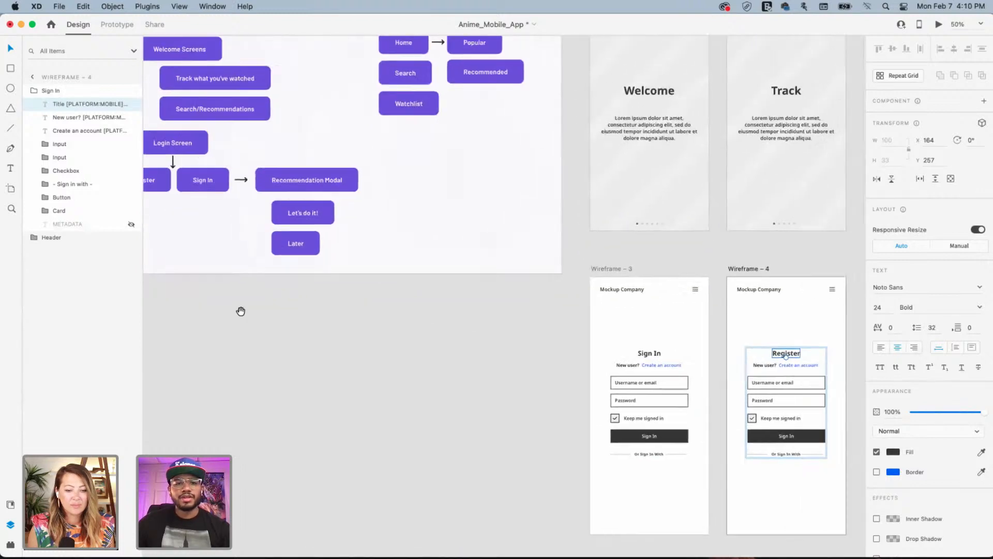
drag(241, 311, 316, 319)
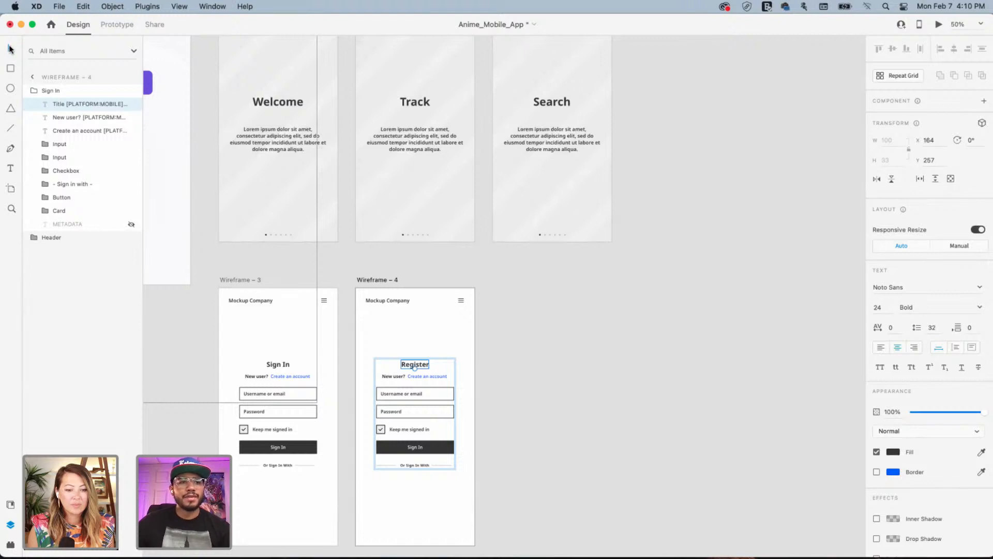
click(384, 282)
Duplicate the Wireframe – 2 Search artboard below it as Wireframe – 5
scroll(620, 219, up, 4)
scroll(619, 219, right, 3)
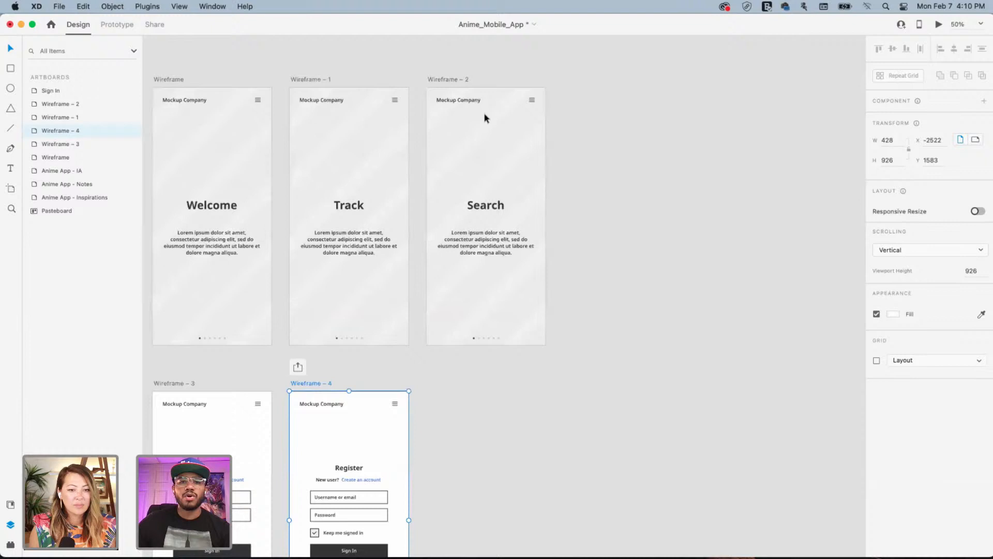
click(451, 80)
drag(454, 82, 466, 396)
scroll(623, 355, down, 6)
scroll(623, 355, left, 2)
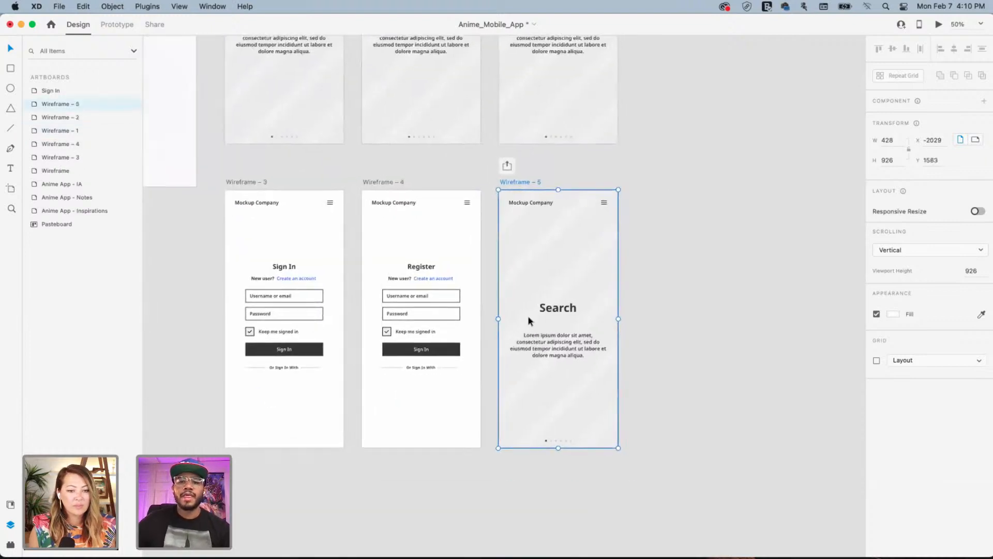
Retitle the copy 'Recommendations' at font size 32, then select the title and description
double_click(553, 310)
drag(443, 277, 705, 322)
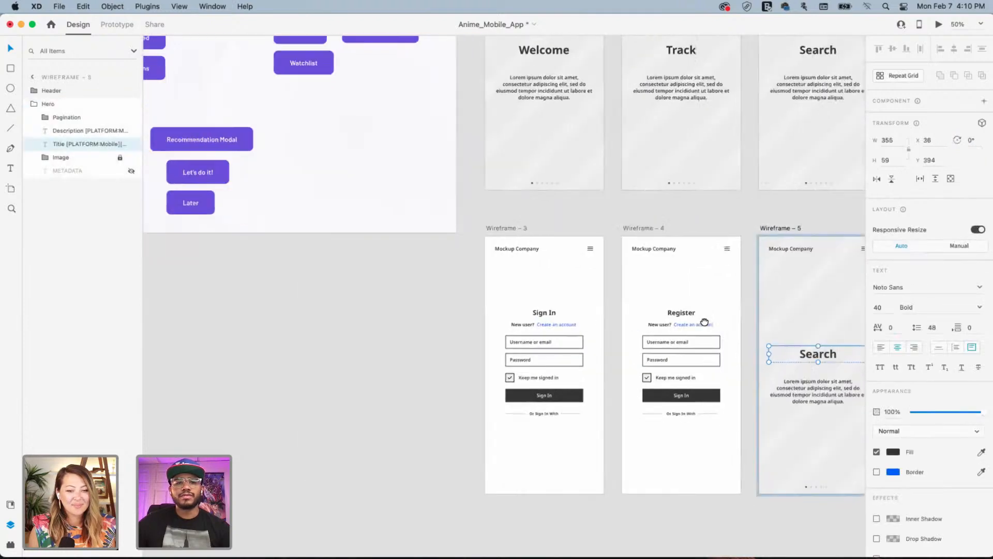
scroll(717, 334, right, 3)
double_click(698, 347)
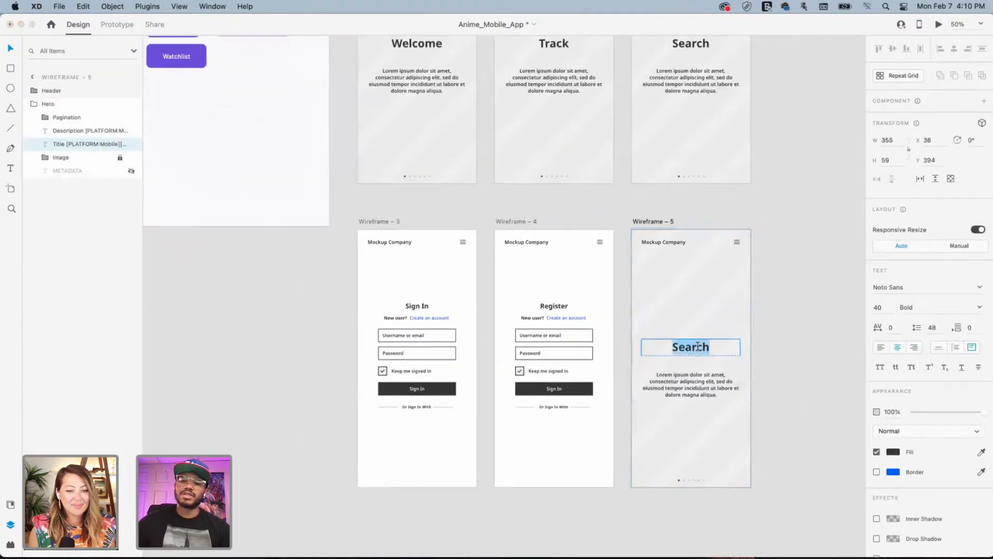
text(Reco)
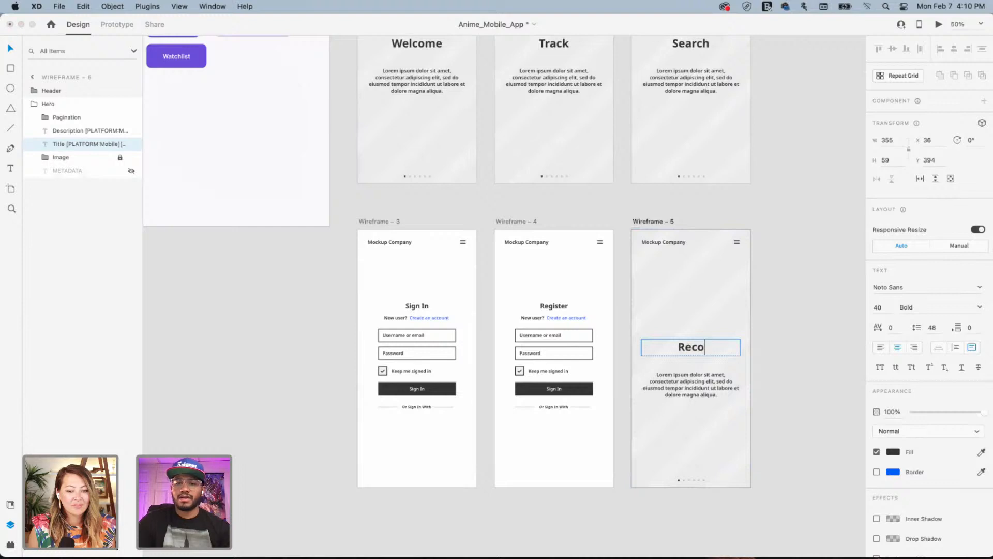
text(mme)
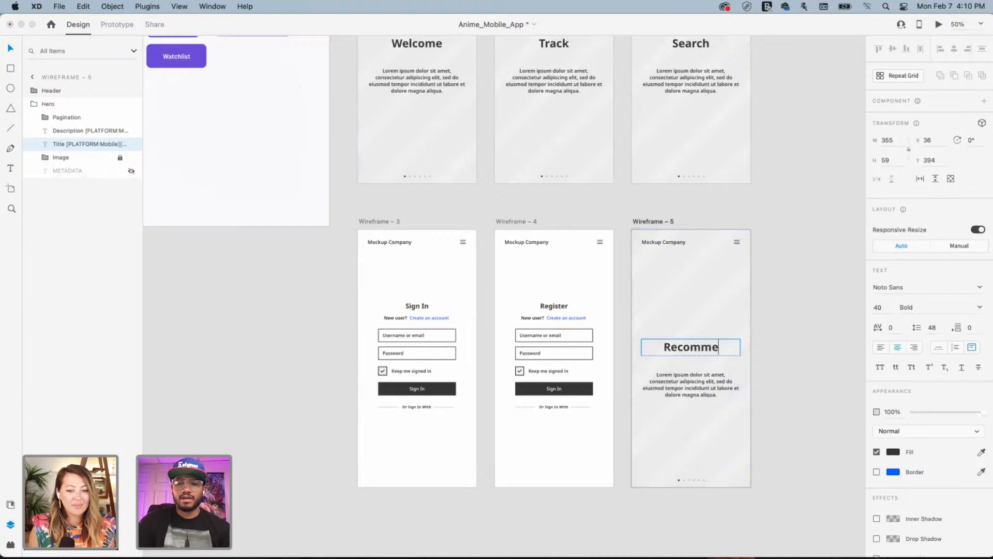
text(ndations)
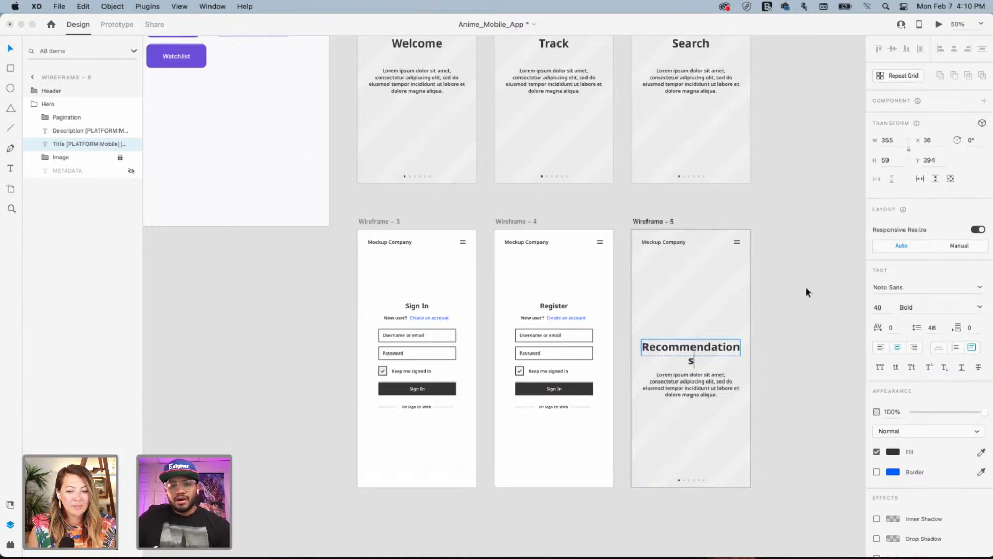
key(super+a)
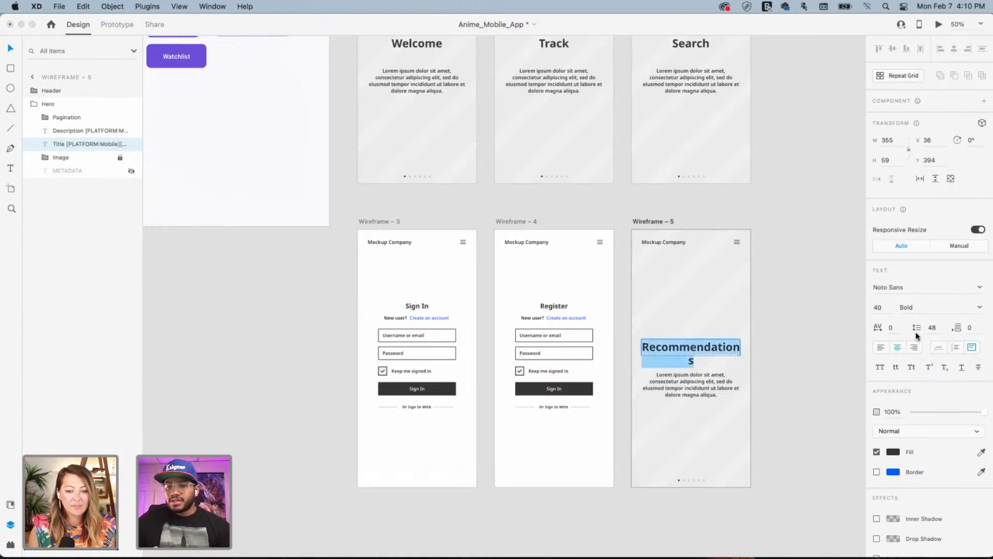
text(32)
key(Return)
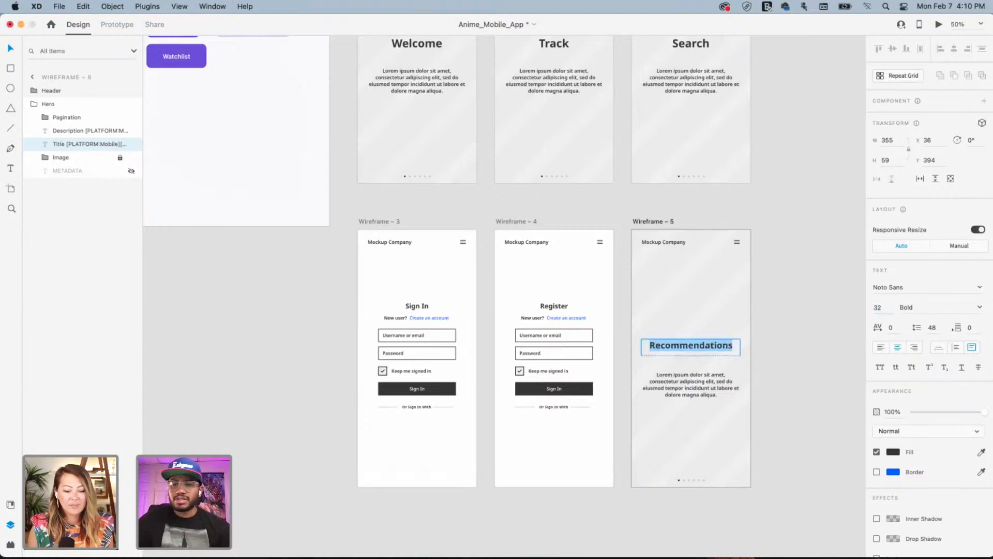
click(791, 351)
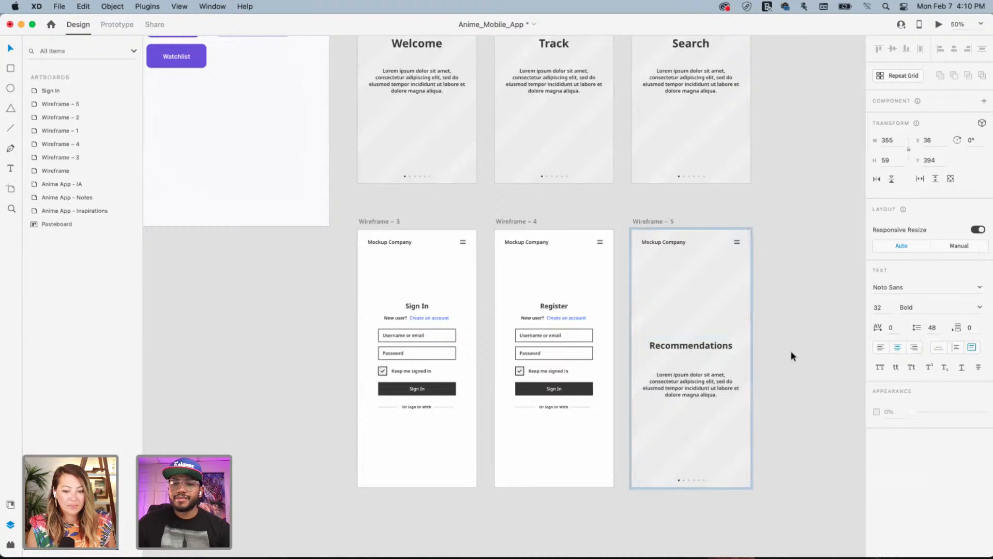
click(693, 352)
click(705, 351)
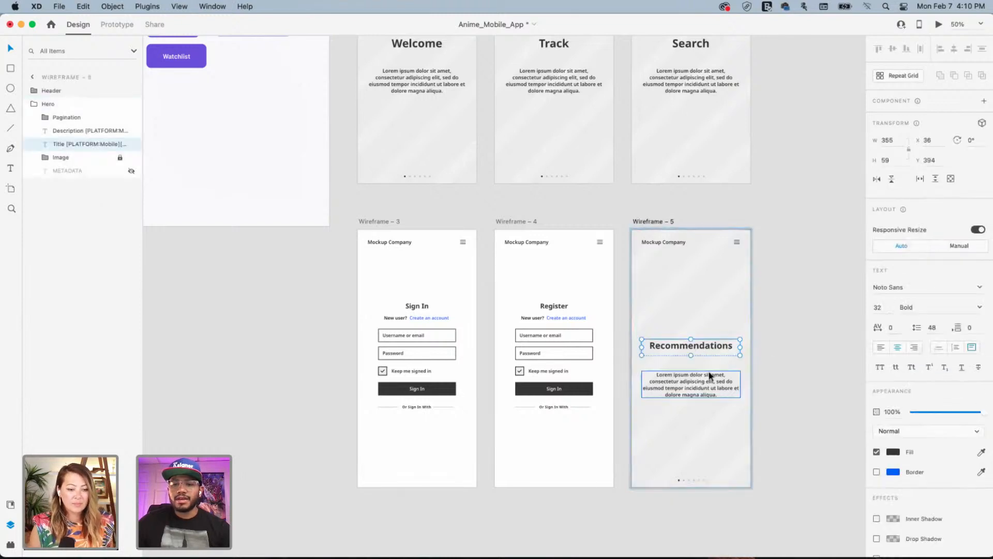
shift+click(709, 380)
Move the text lower and draw a borderless dark-filled rectangle over the lower screen
drag(702, 350, 688, 382)
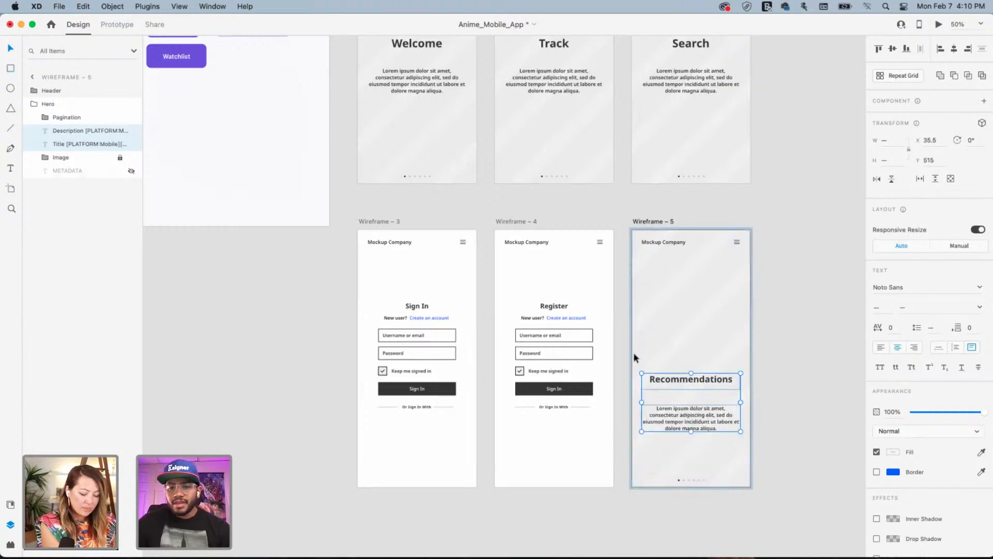
drag(632, 351, 751, 488)
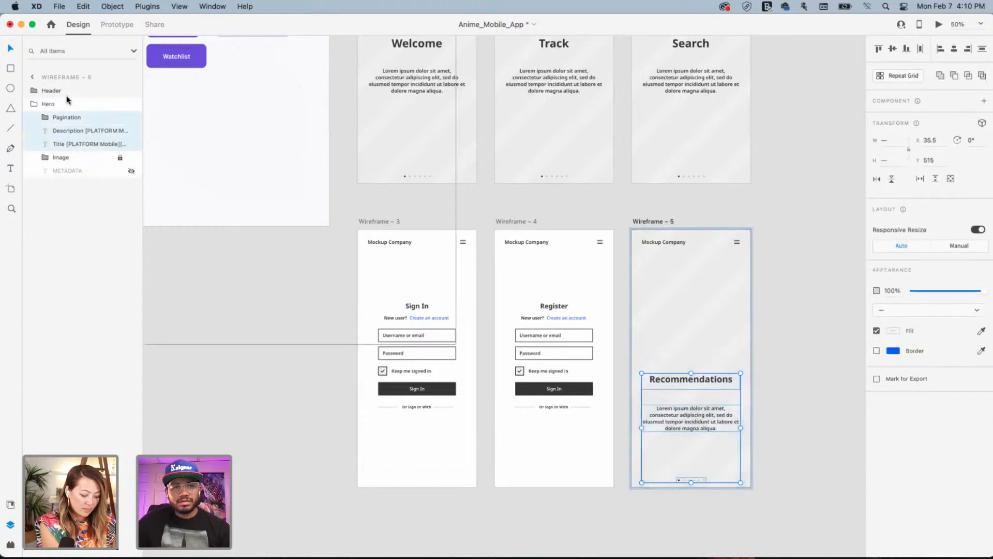
click(11, 69)
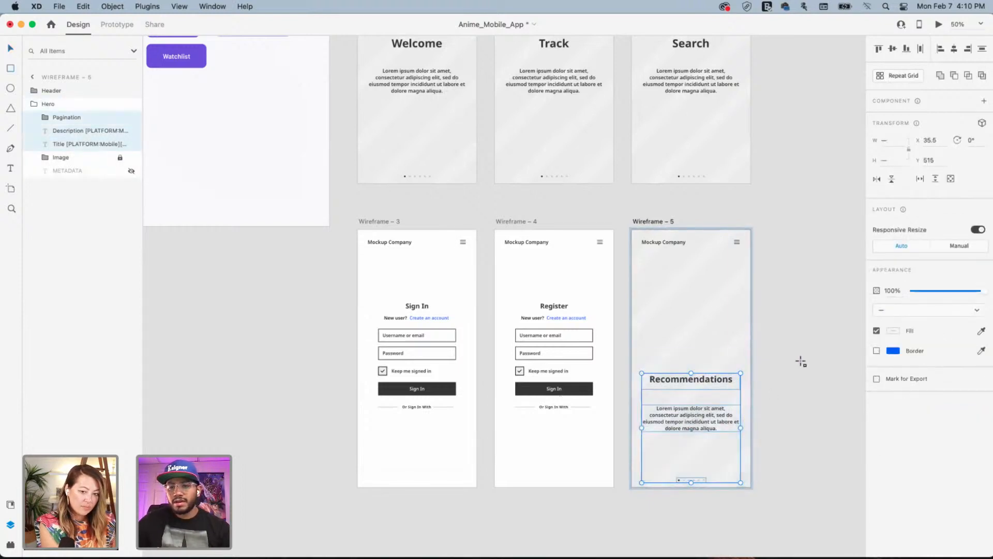
drag(781, 365, 660, 487)
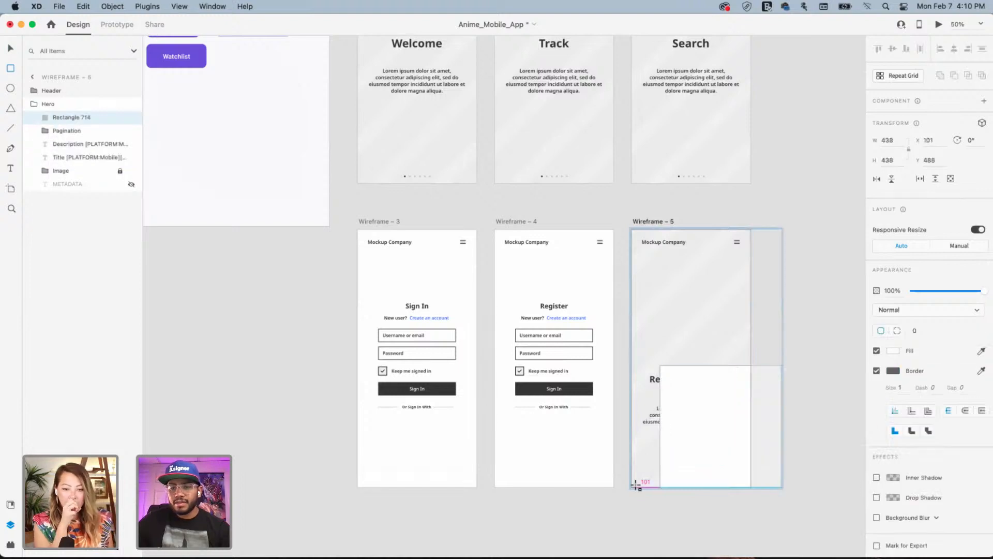
click(876, 371)
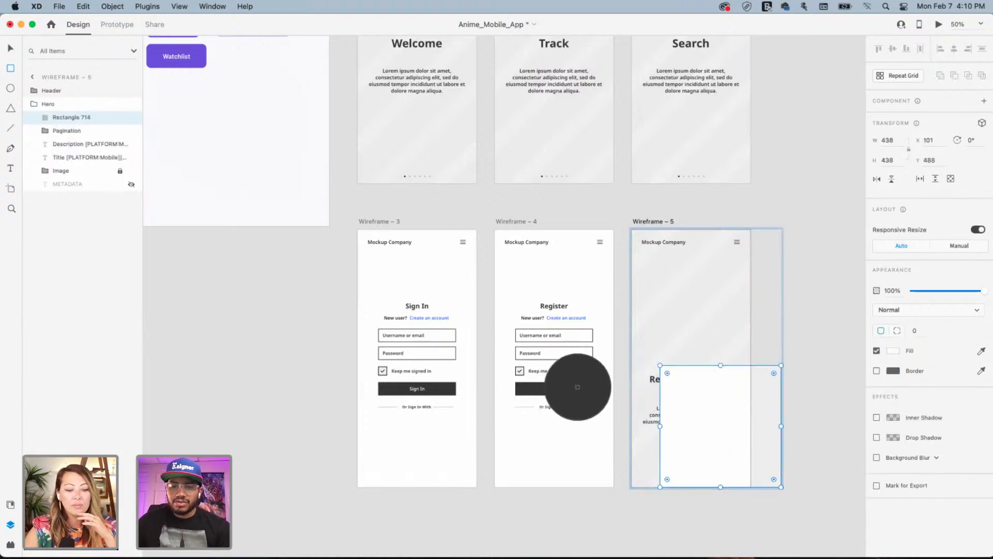
click(579, 387)
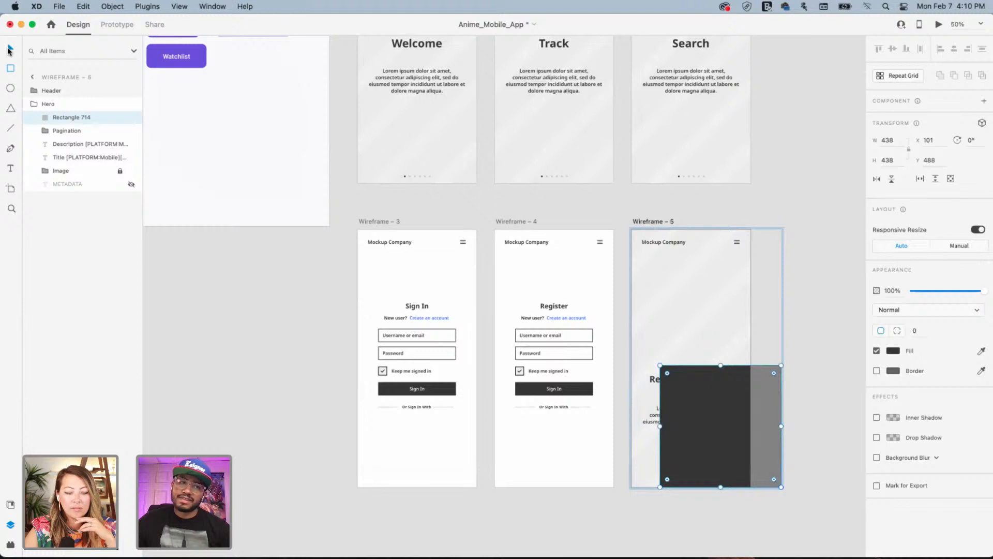
drag(707, 395, 737, 394)
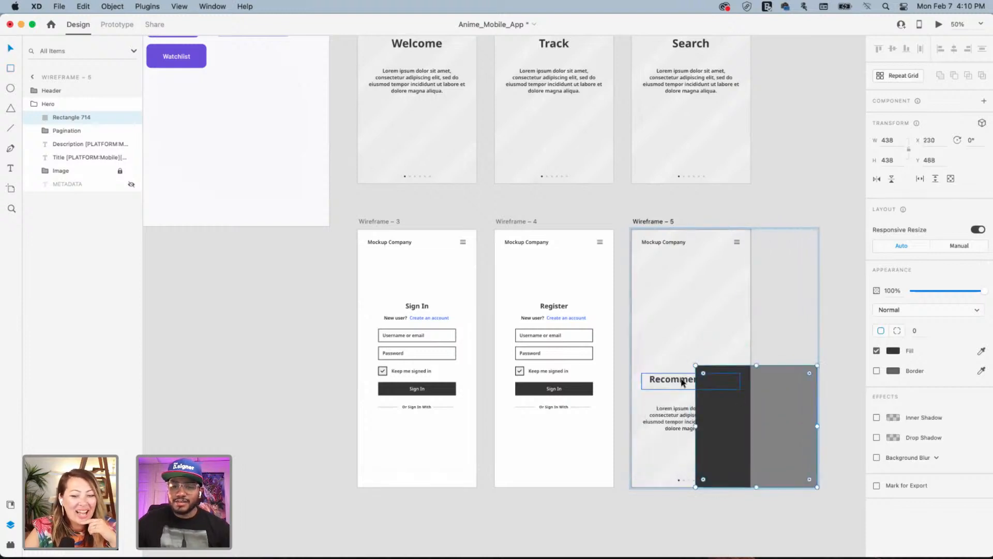
Make the Recommendations title and description text white
click(677, 382)
shift+click(672, 417)
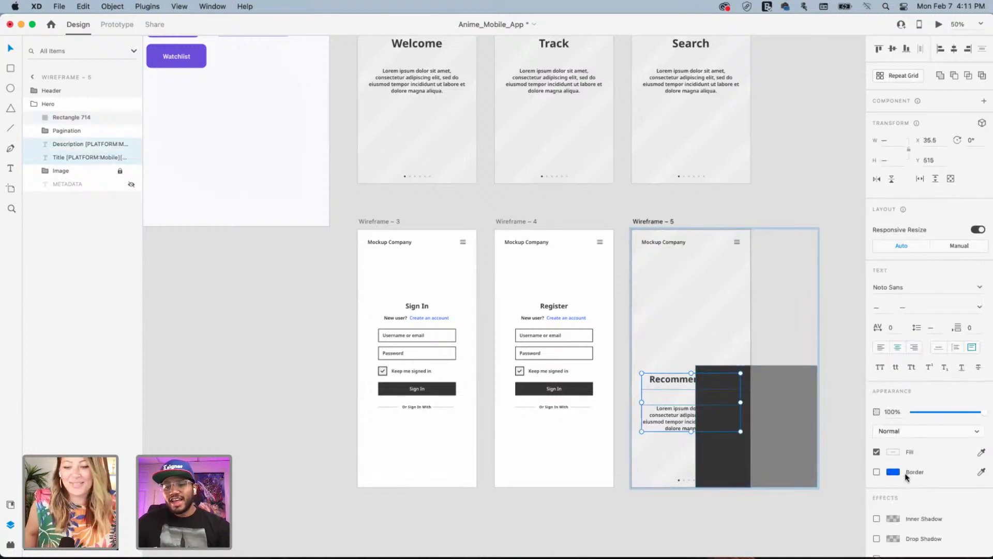
click(895, 452)
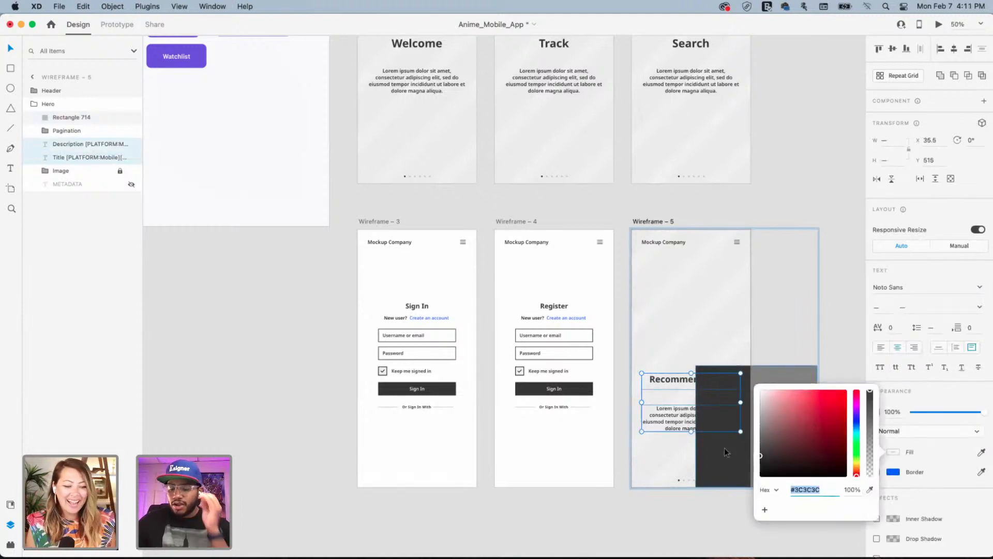
click(773, 403)
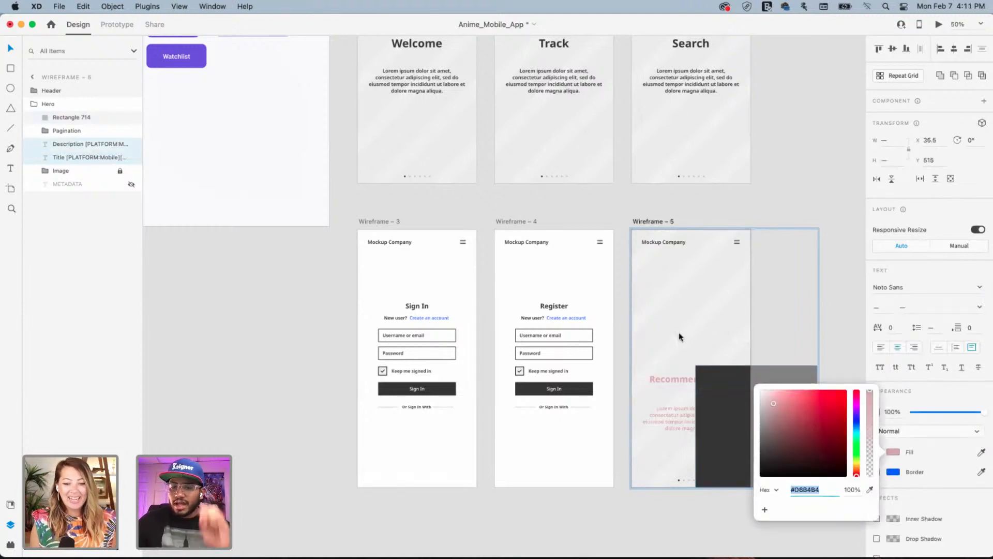
click(710, 371)
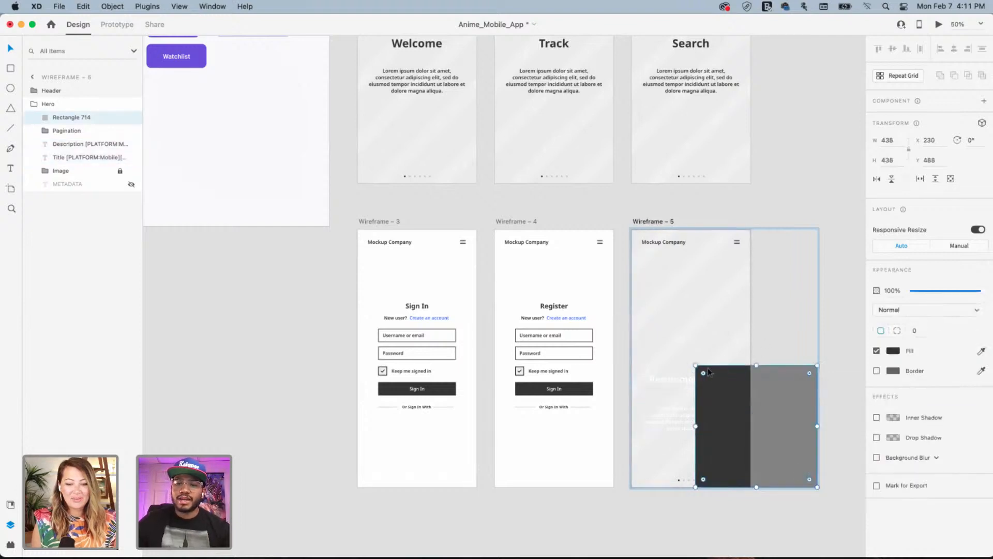
Place the dark panel behind the text but above the background image, spanning full width
drag(731, 374, 699, 381)
key(super+bracketleft)
key(super+bracketleft)
key(super+bracketleft)
key(super+bracketleft)
key(super+bracketleft)
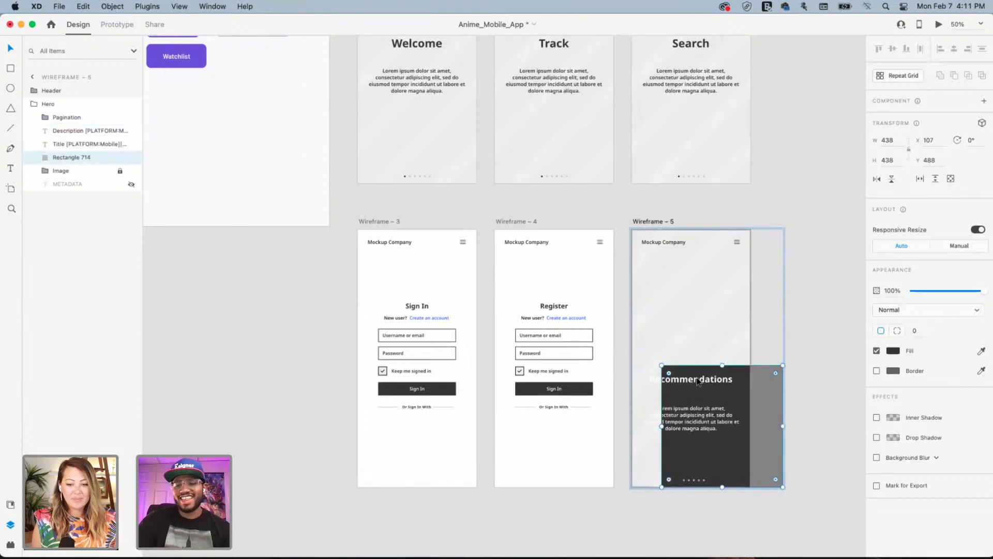
key(super+bracketright)
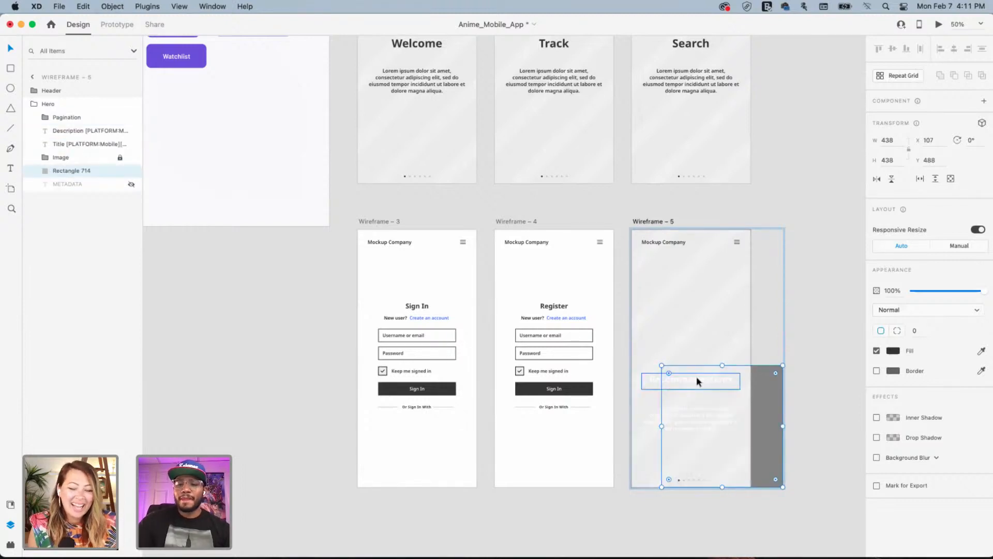
key(super+bracketright)
drag(749, 374, 719, 374)
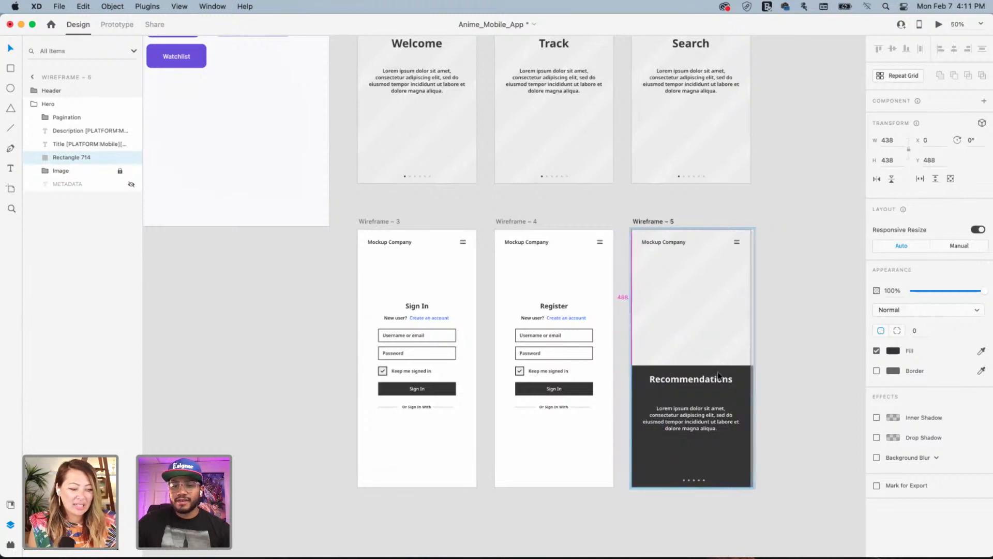
click(794, 330)
drag(600, 305, 563, 337)
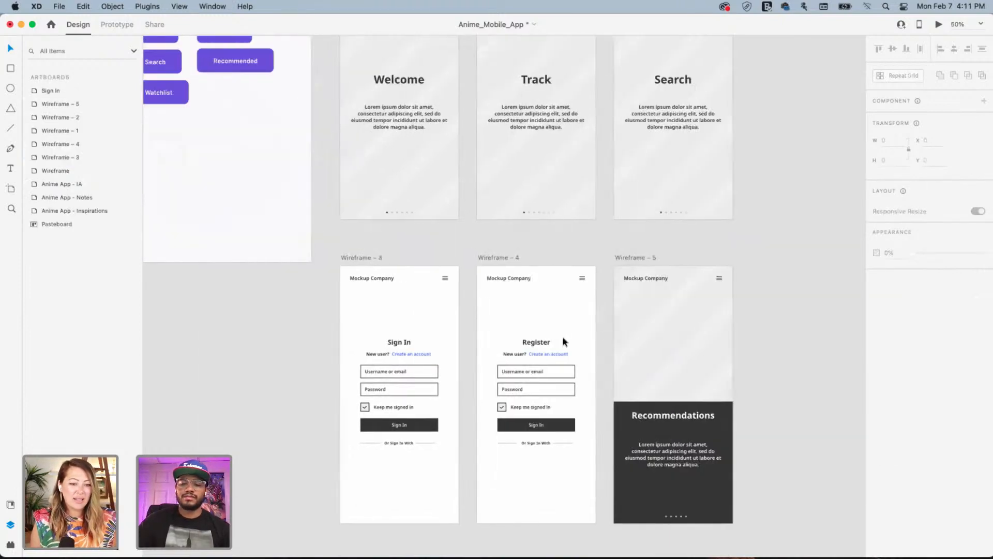
Zoom out to 33% and frame all six wireframes alongside the IA flow diagram
key(super+minus)
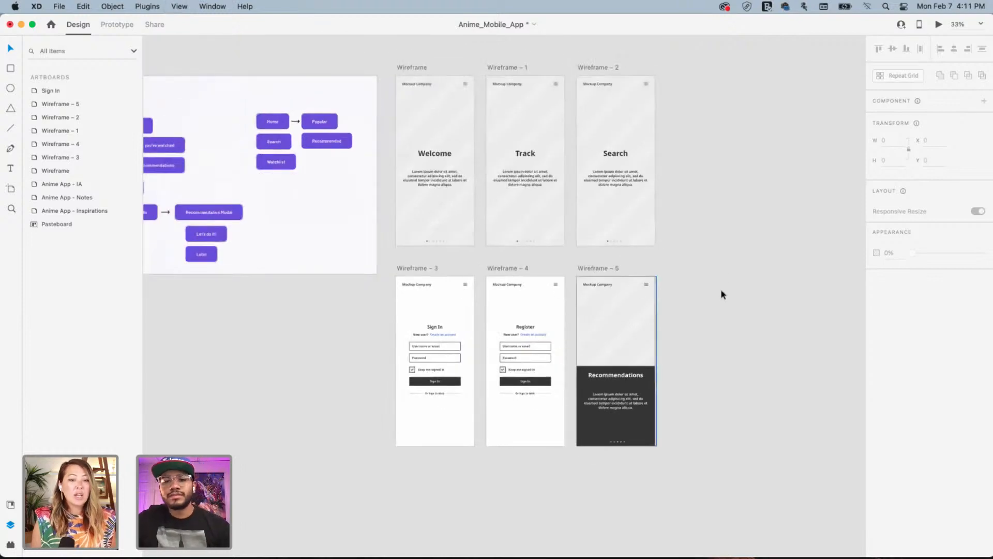
drag(348, 298, 371, 332)
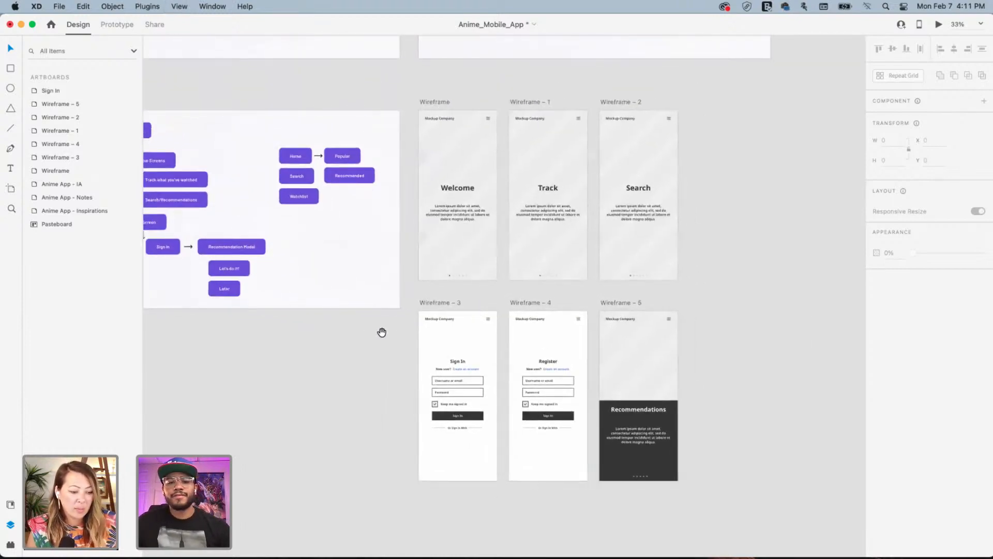
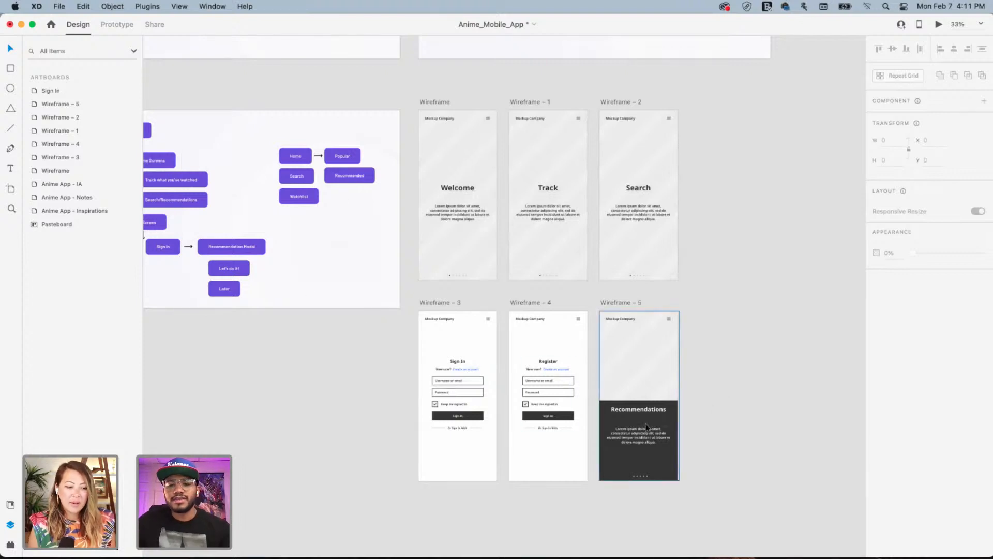
Move the Recommendations heading and description a few pixels lower in the dark card
super+click(645, 436)
shift+super+click(645, 409)
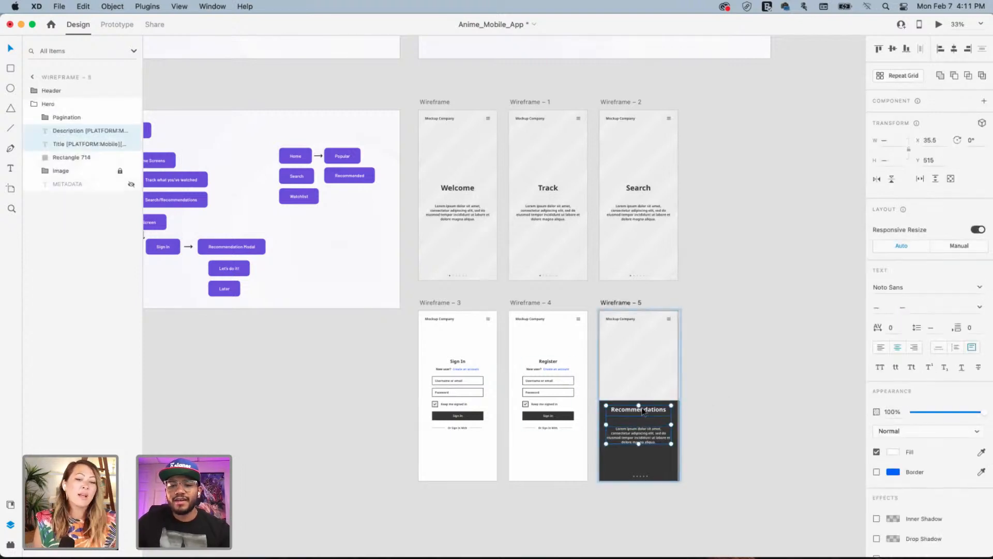
drag(642, 408, 644, 421)
click(744, 377)
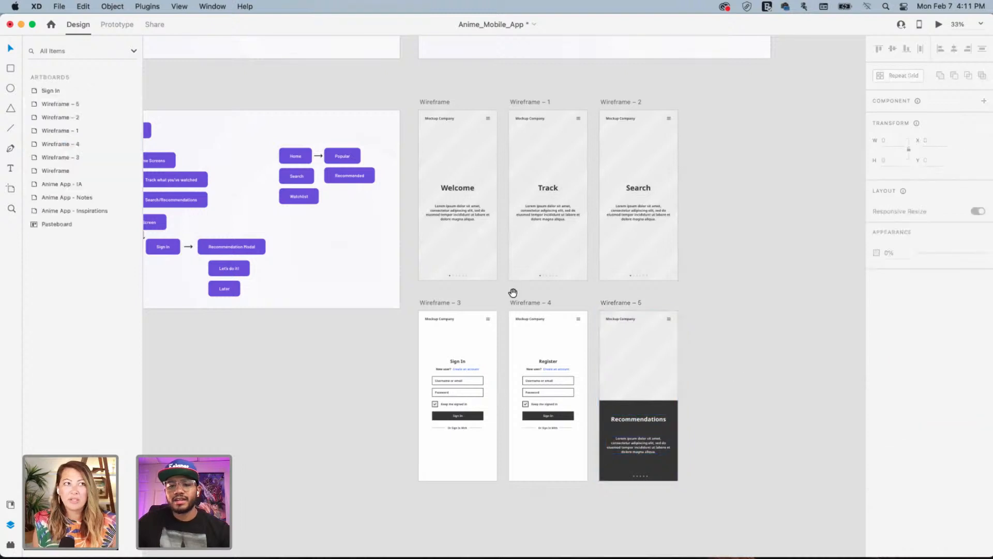
Pan around the canvas to review the artboards and the flow chart
drag(463, 299, 447, 266)
drag(465, 301, 508, 291)
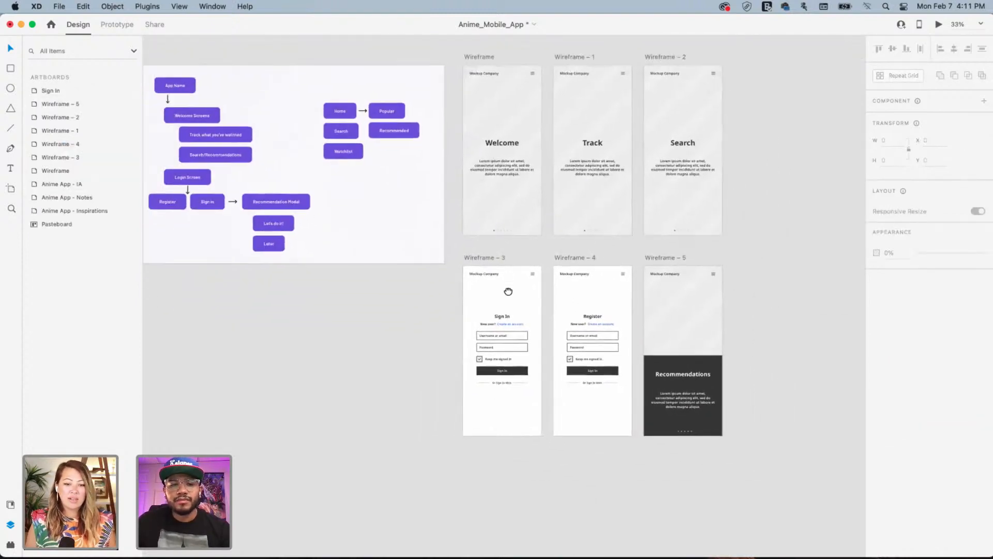
click(668, 260)
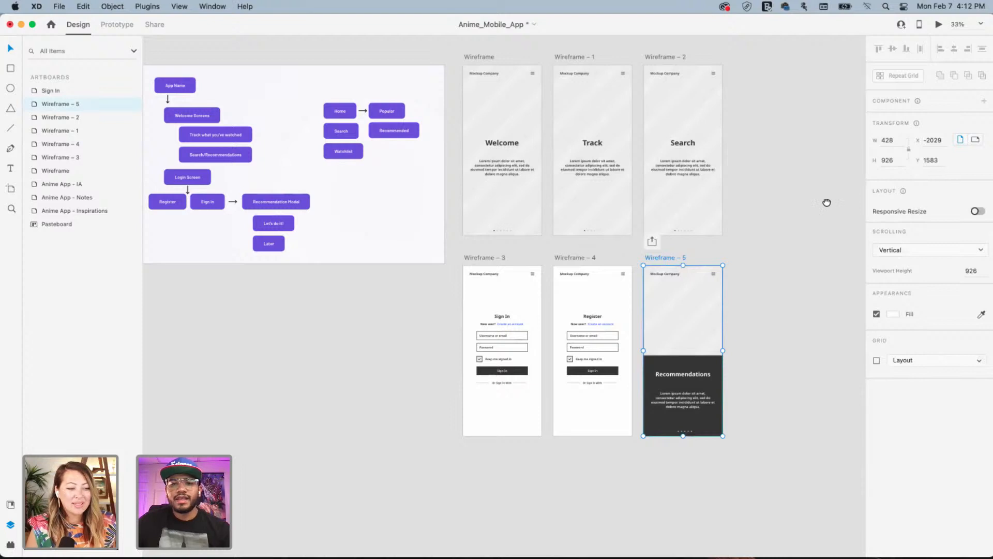
drag(825, 203, 630, 237)
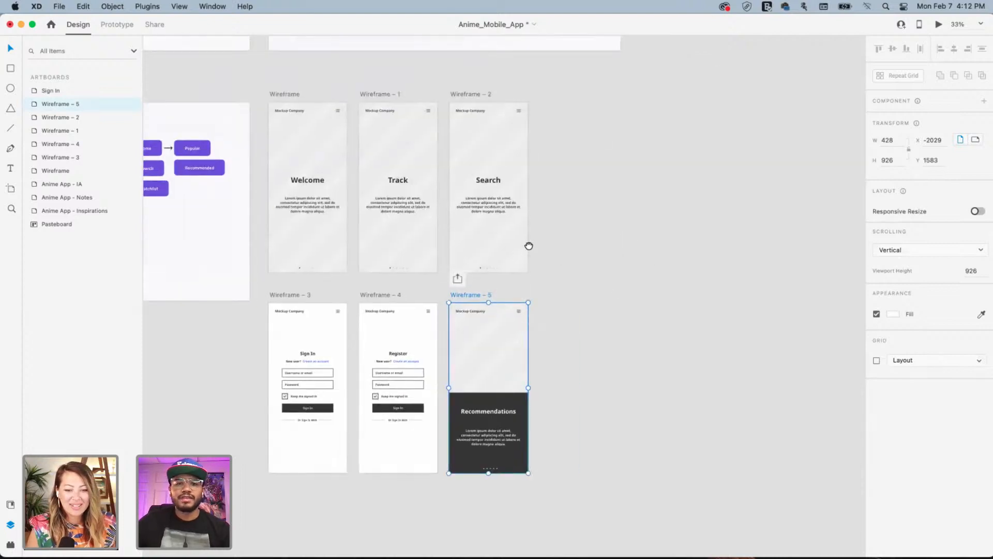
scroll(528, 246, right, 2)
scroll(528, 246, up, 1)
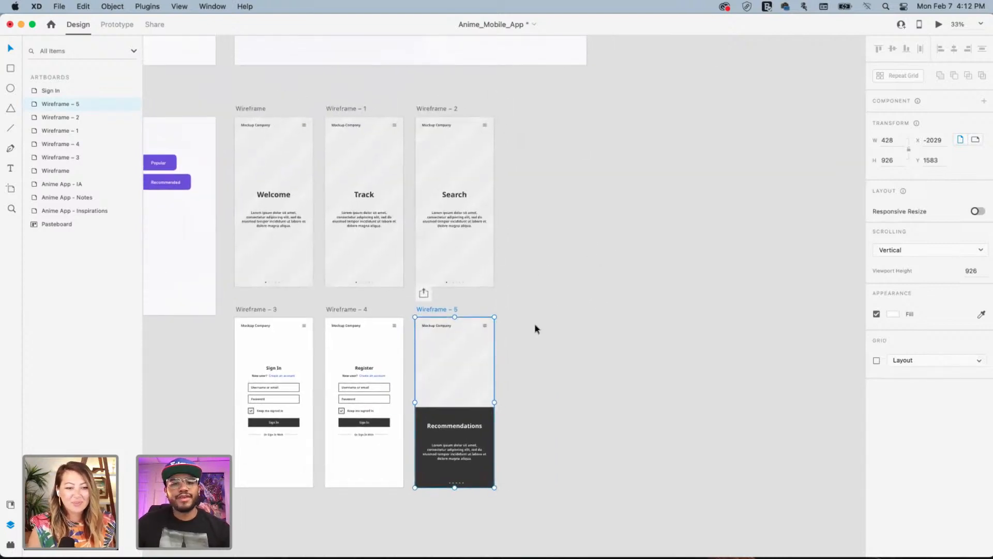
drag(606, 296, 645, 292)
scroll(645, 292, down, 5)
scroll(672, 270, left, 5)
scroll(672, 270, up, 2)
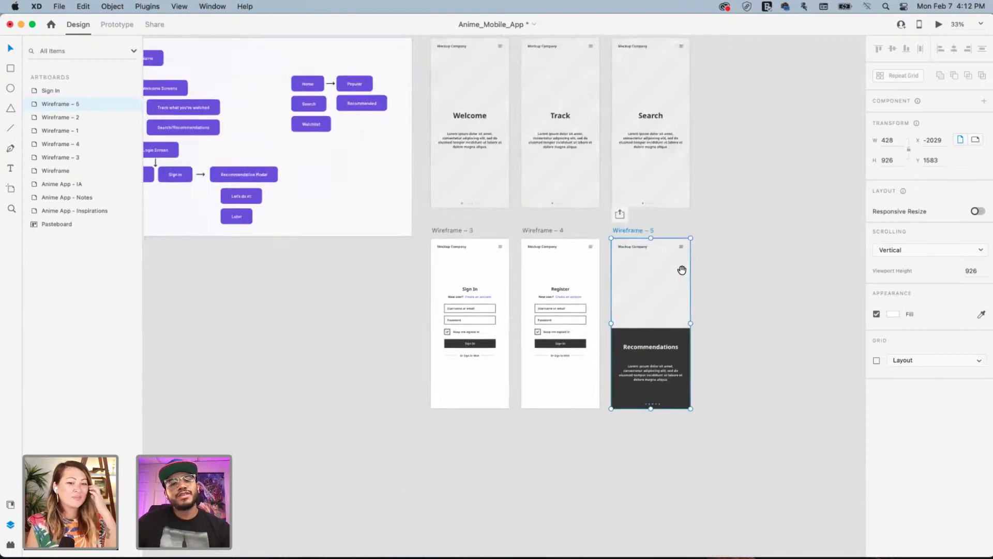
drag(663, 321, 627, 318)
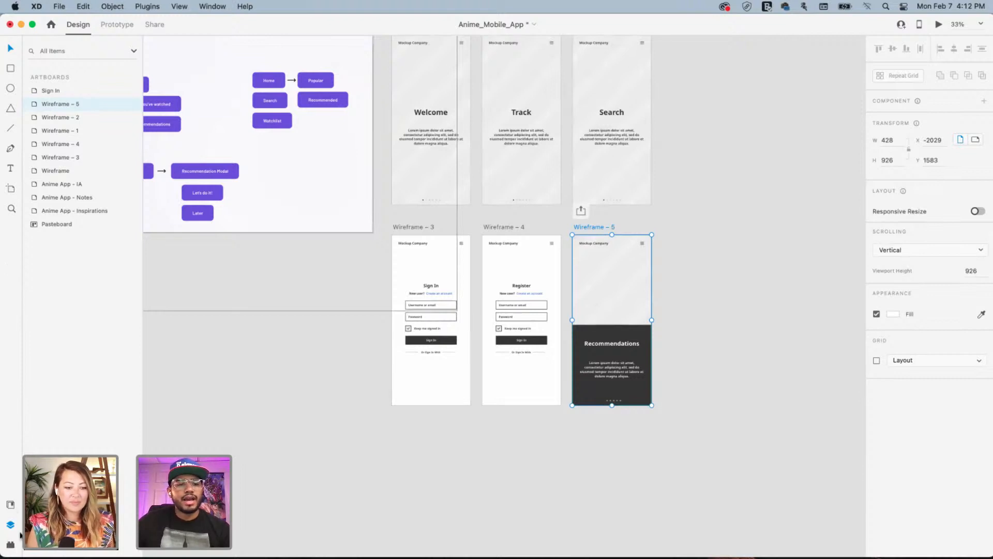
Drag a Quick Mockup Button element from the Elements tab onto the pasteboard below Wireframe – 5
click(11, 504)
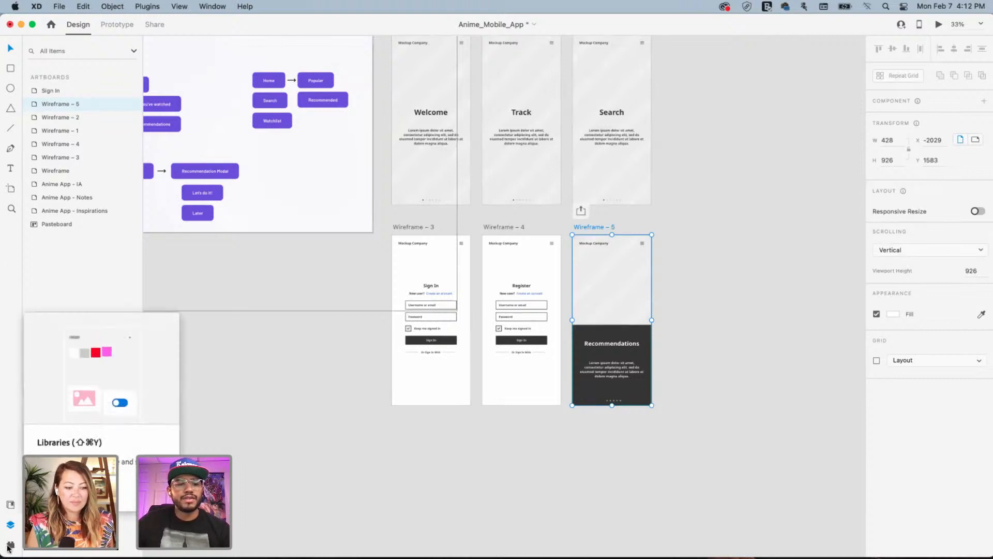
click(10, 544)
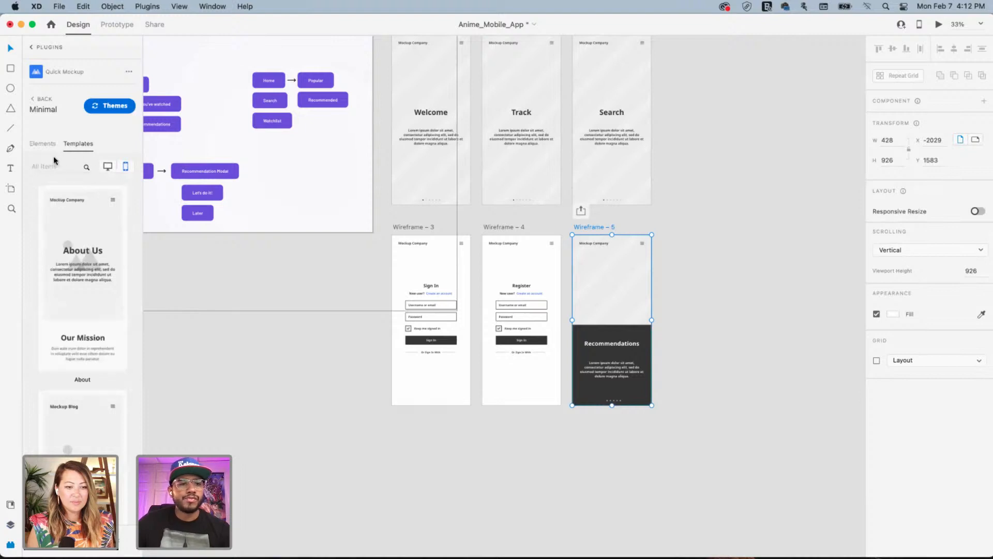
click(42, 144)
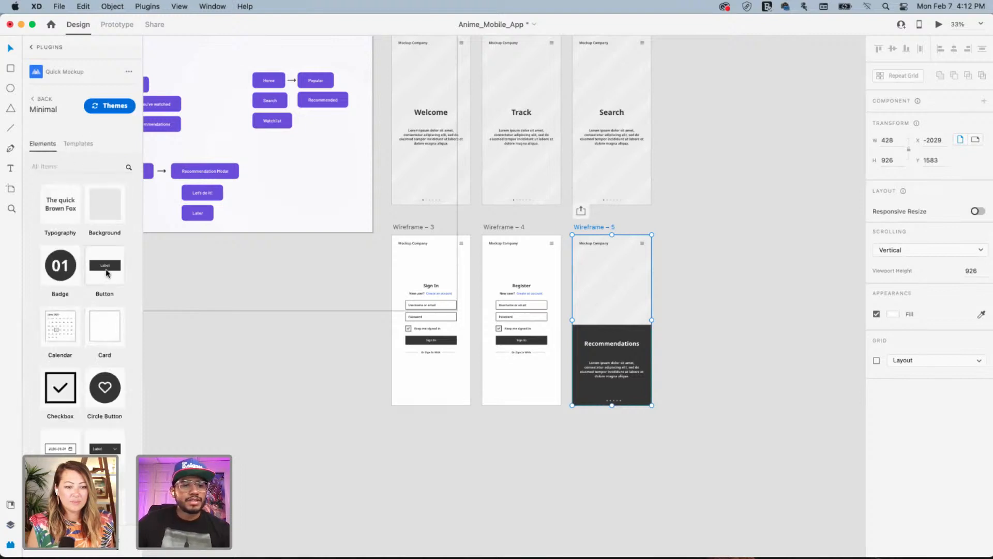
scroll(104, 350, down, 10)
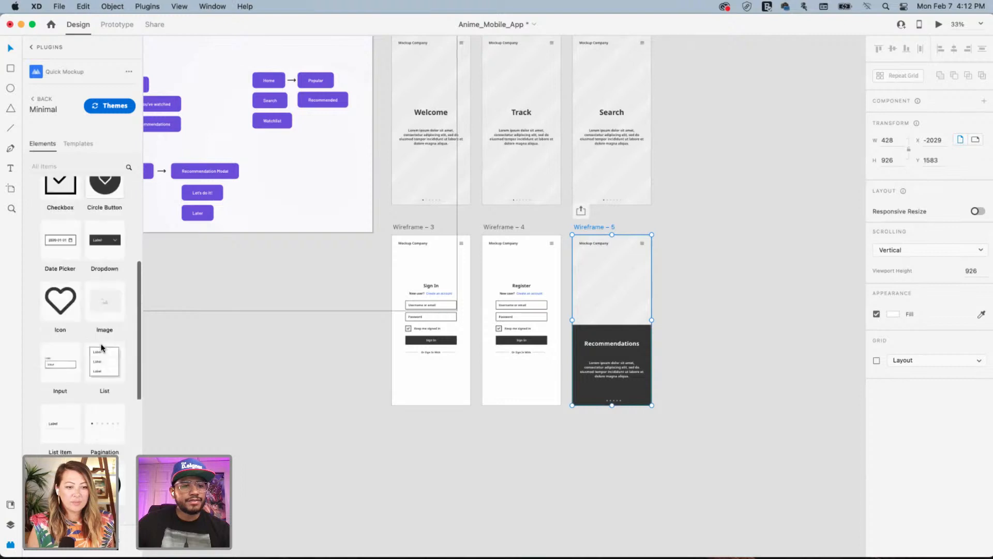
scroll(103, 350, down, 10)
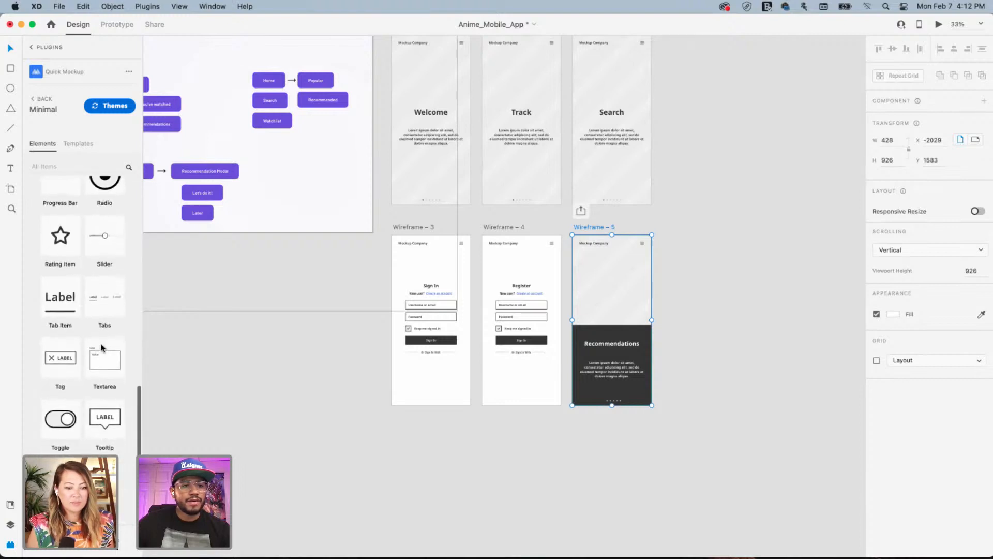
scroll(102, 348, up, 20)
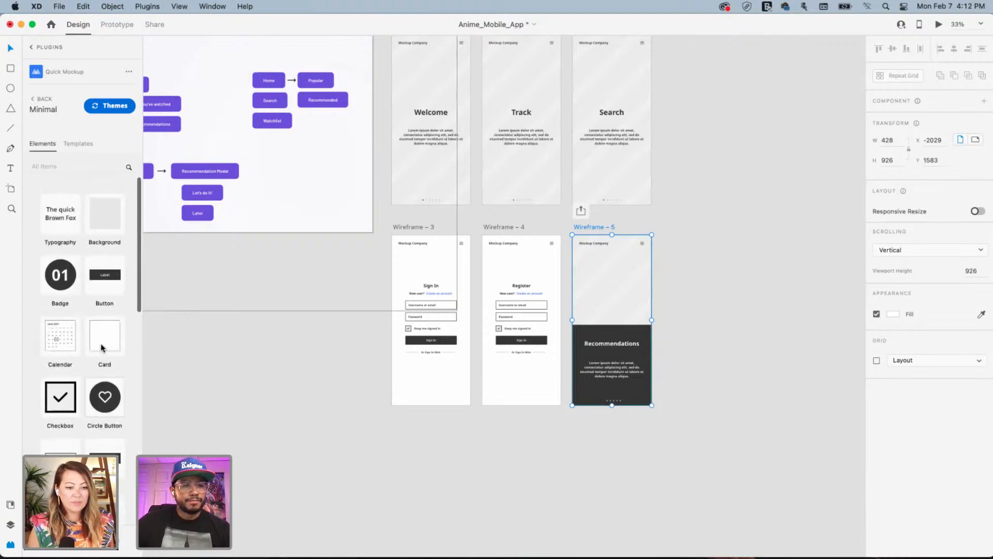
drag(106, 271, 633, 426)
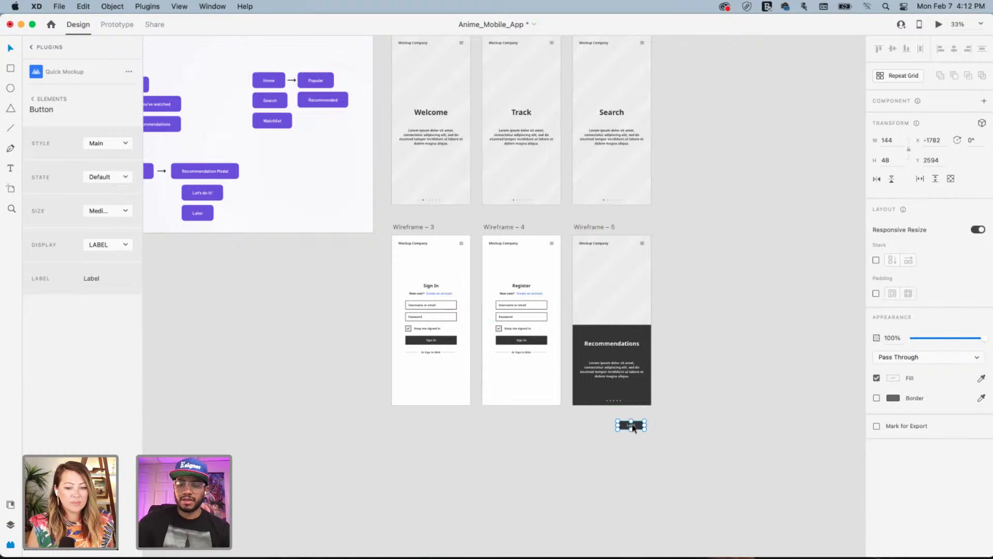
Change the button's label text to 'Let's Do it!'
key(super+equal)
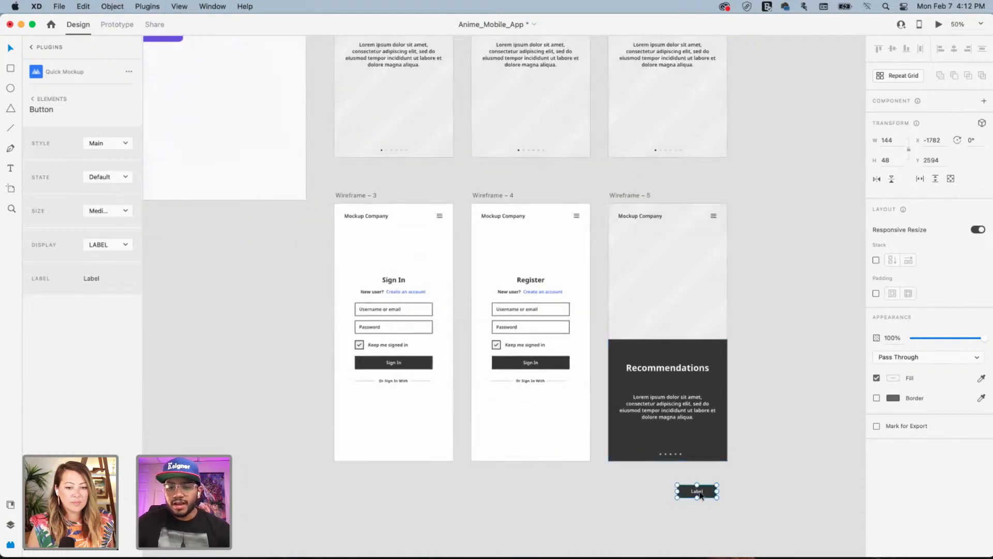
double_click(700, 495)
double_click(699, 492)
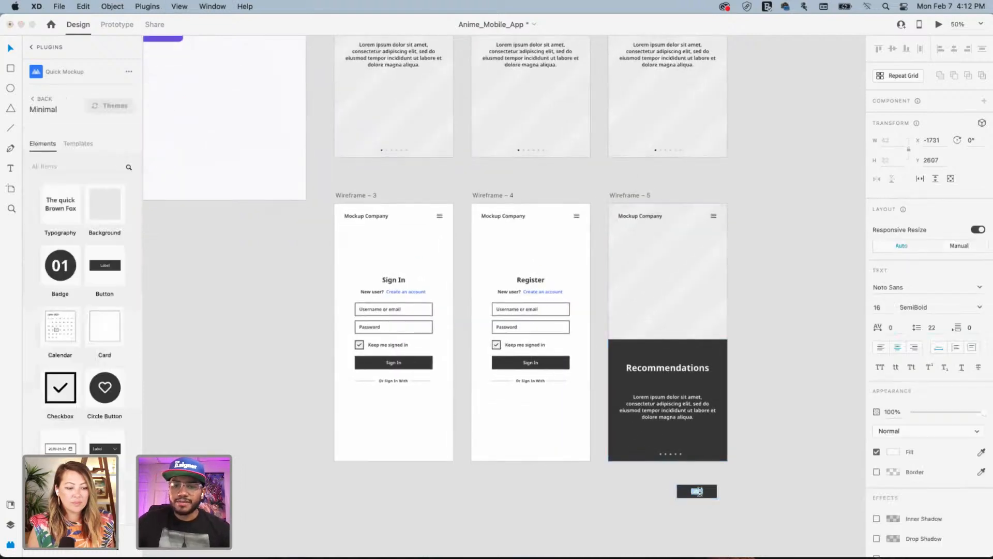
key(BackSpace)
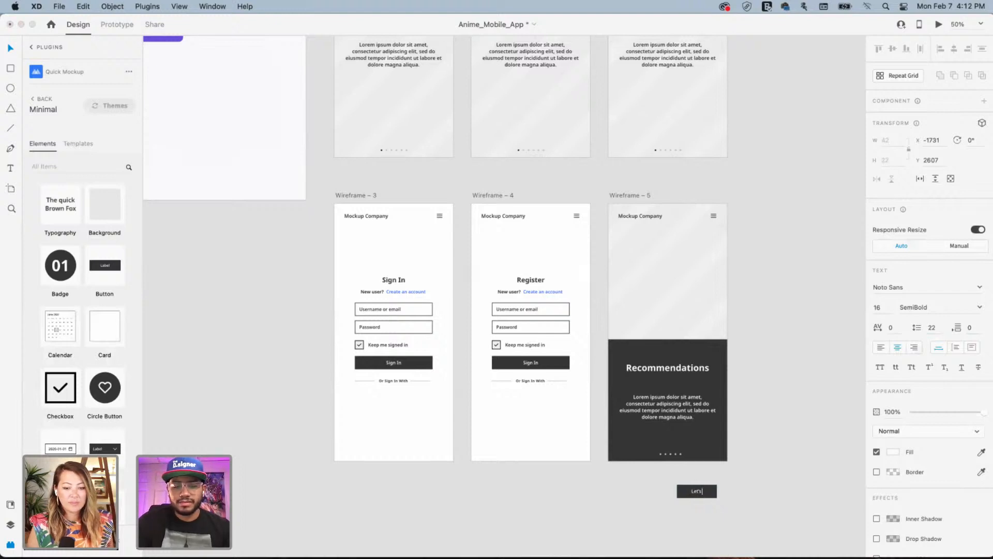
text(Let's Do it)
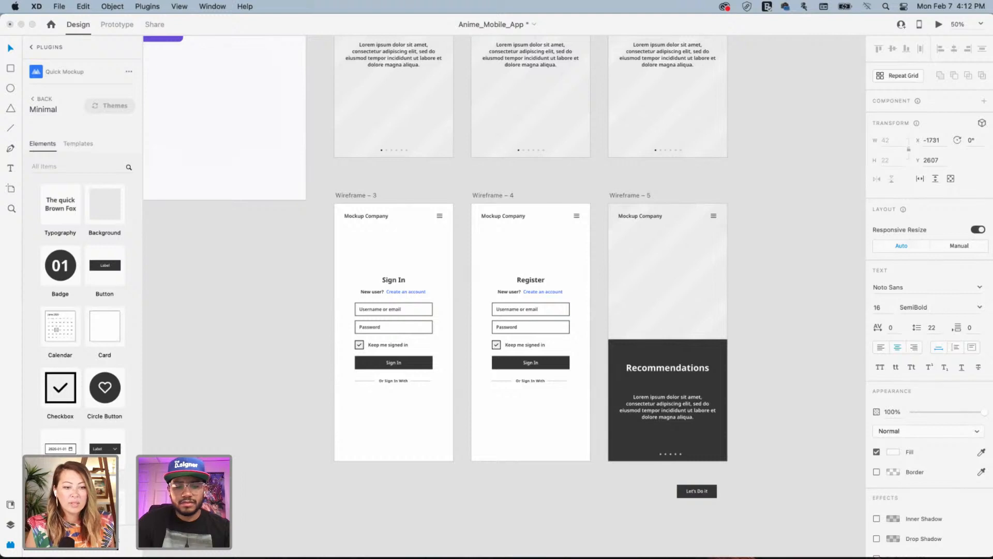
text(!)
click(734, 458)
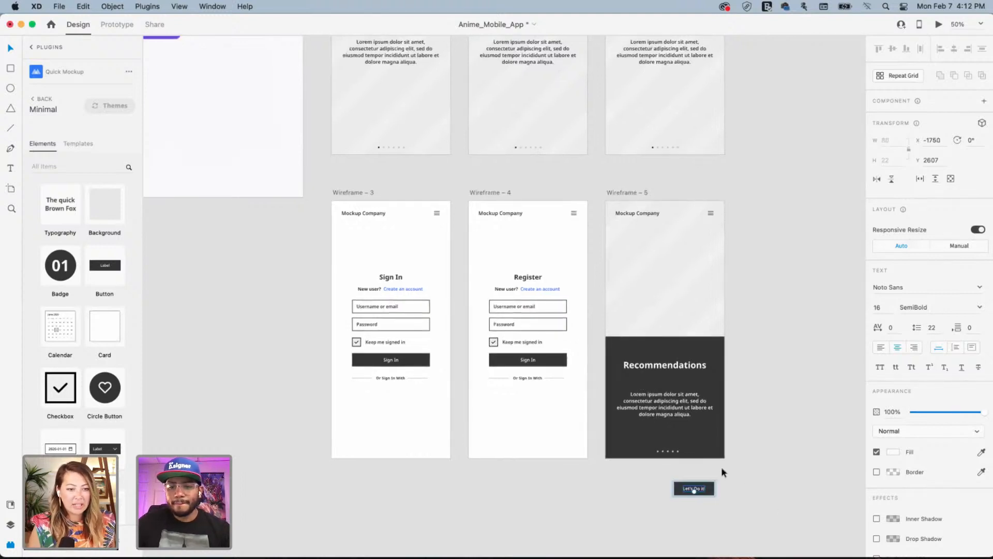
Give the button rectangle a white border and remove its fill
click(713, 486)
click(712, 487)
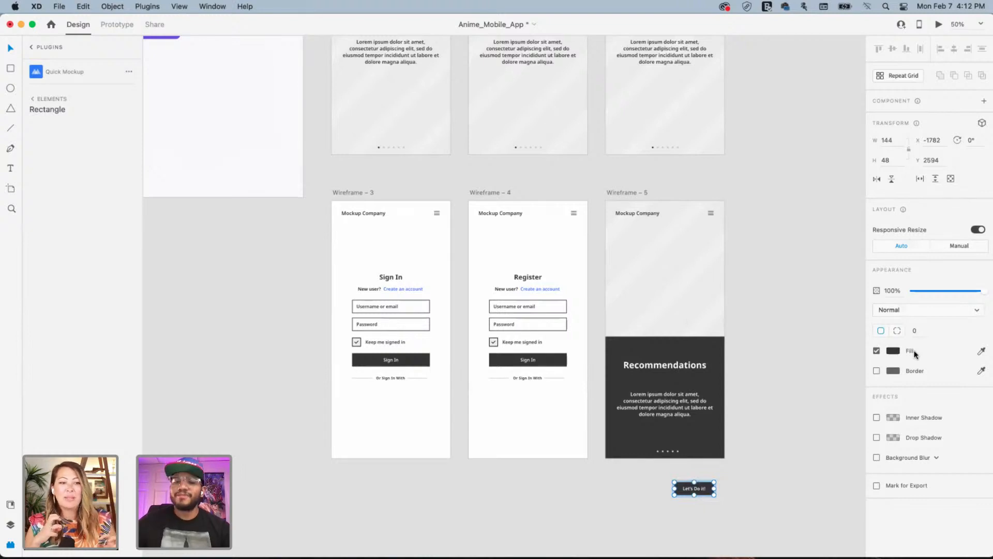
click(877, 371)
click(877, 352)
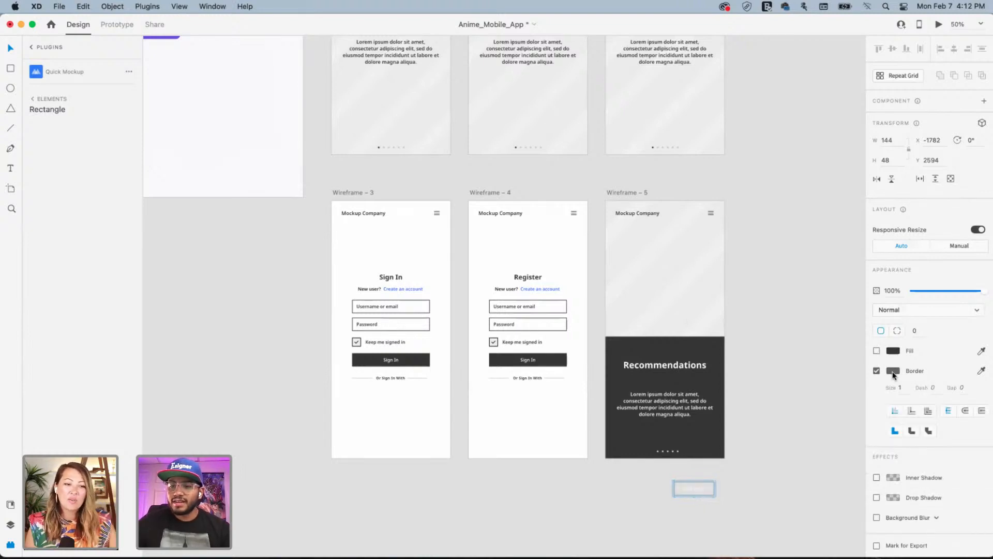
click(891, 371)
drag(838, 369, 593, 301)
click(709, 478)
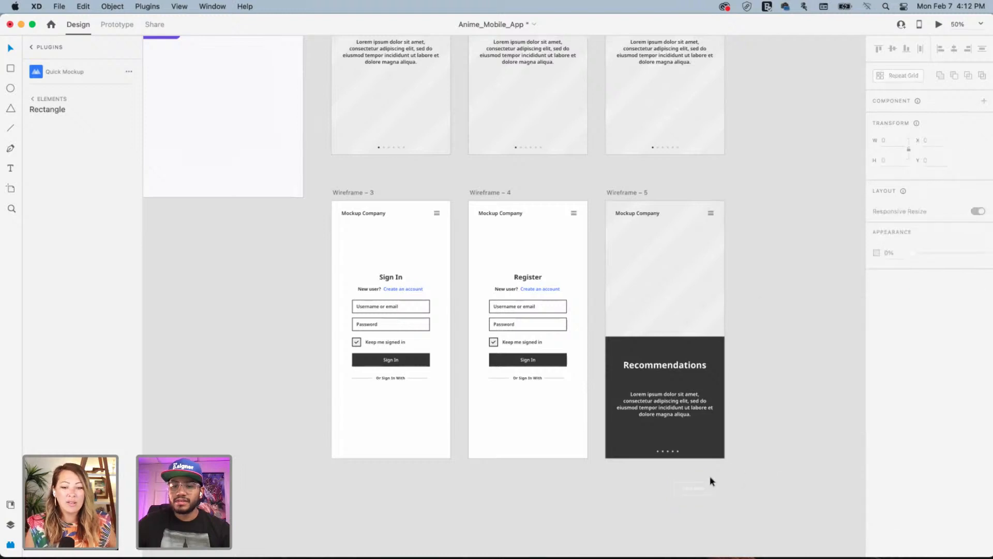
Move the Let's Do it! button into the lower left of the Recommendations card
drag(700, 488, 646, 433)
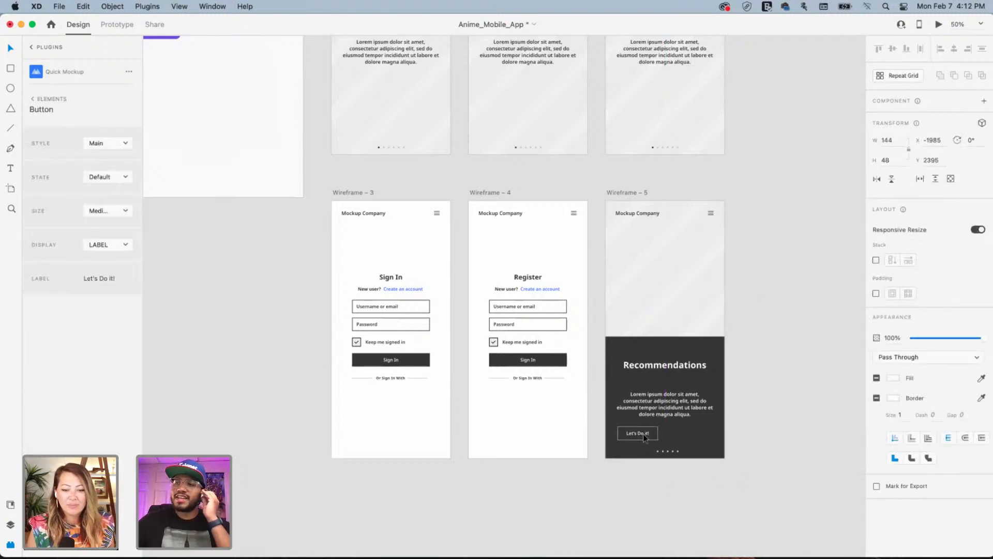
drag(643, 433, 644, 434)
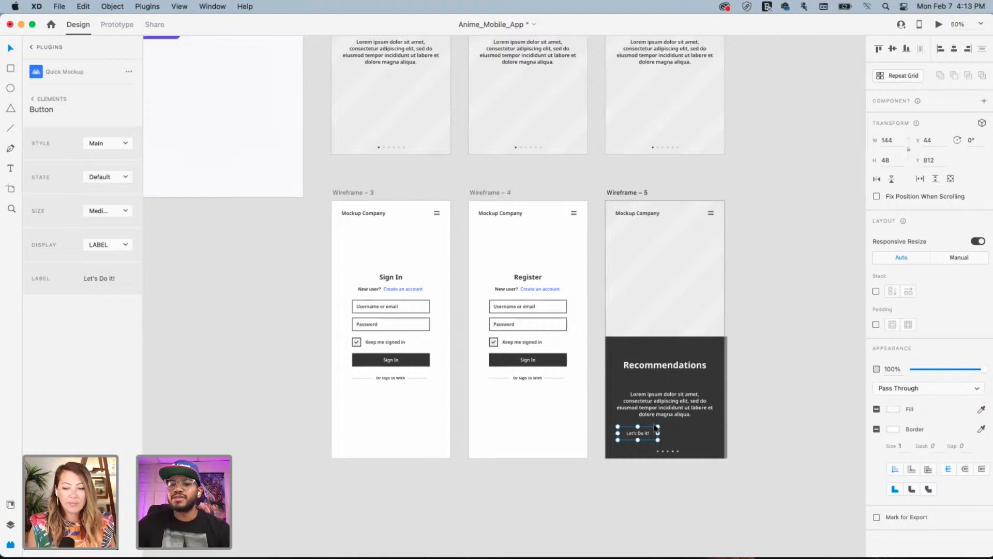
scroll(656, 428, right, 2)
Move the Recommendations description paragraph up beneath the heading
click(637, 407)
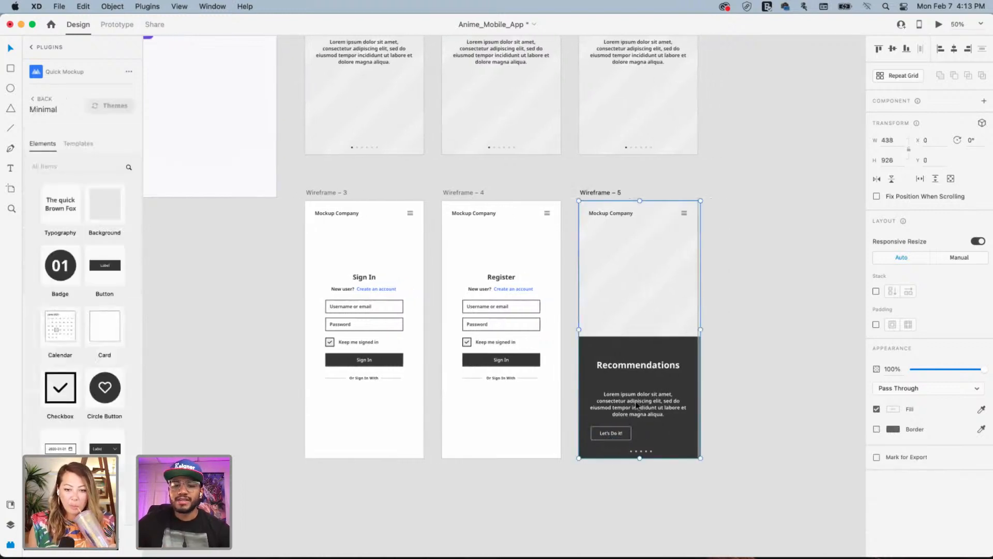
click(637, 407)
drag(638, 407, 639, 389)
Nudge the Let's Do it! button up slightly on the card
drag(156, 171, 431, 302)
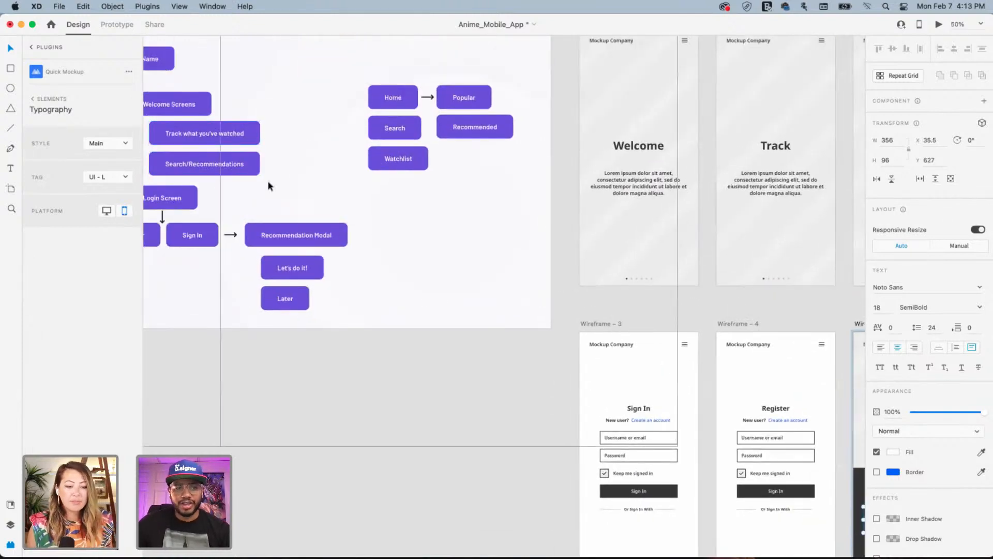
drag(746, 339, 522, 234)
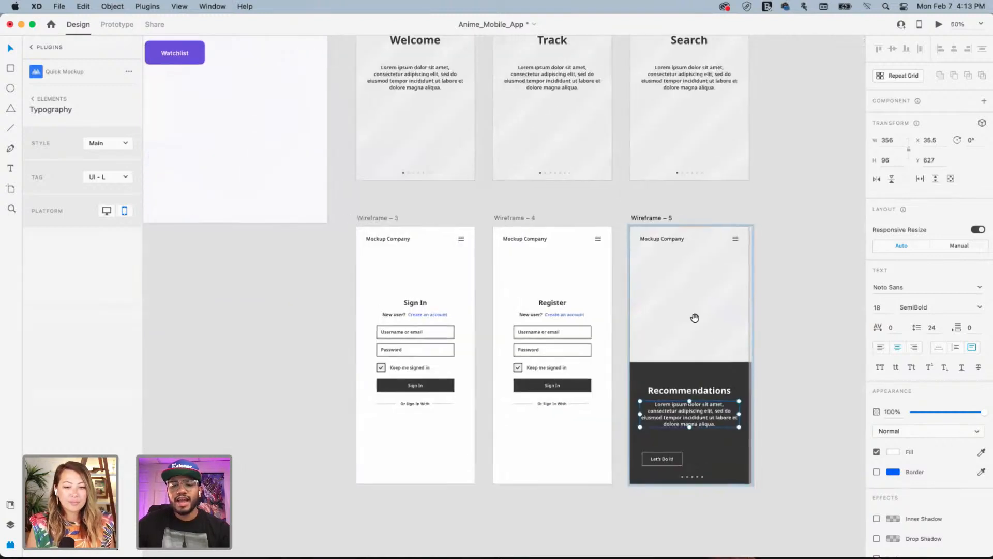
drag(694, 318, 613, 288)
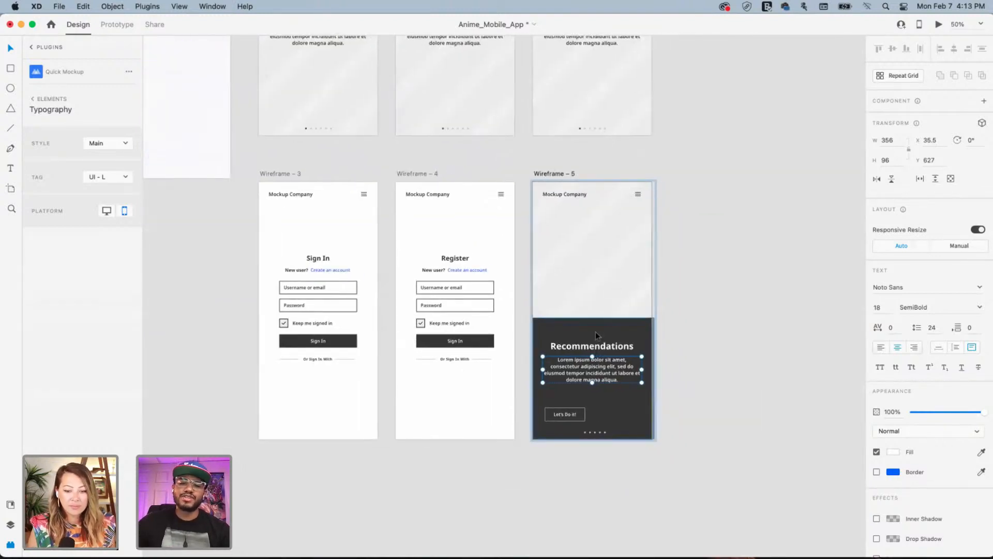
drag(566, 414, 567, 404)
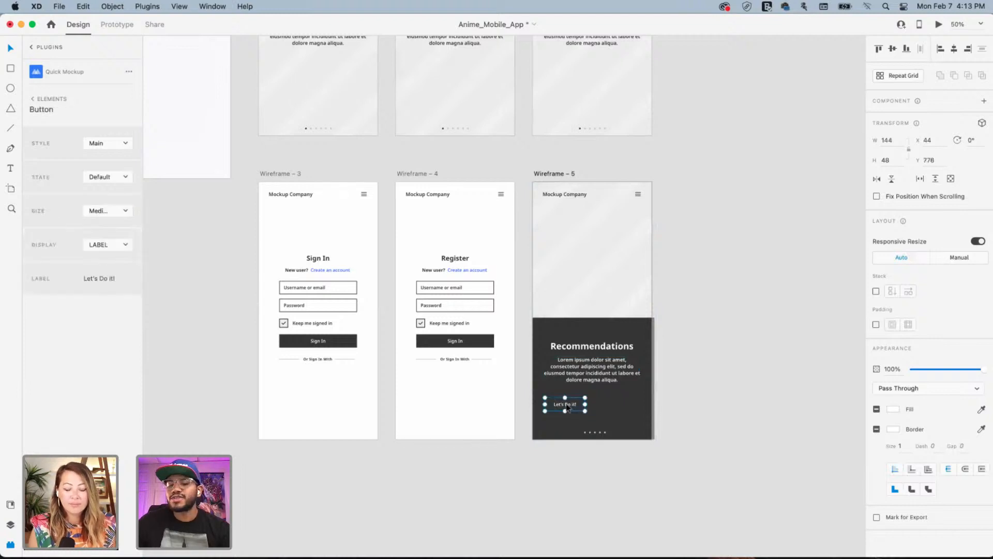
Duplicate the Let's Do it! button to its right with an Option-drag
key(alt)
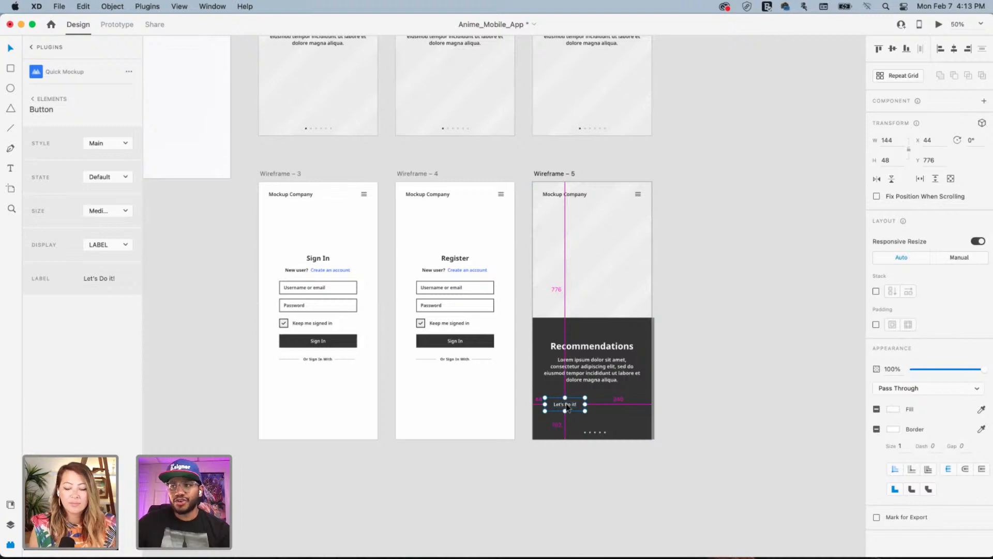
drag(567, 407, 615, 408)
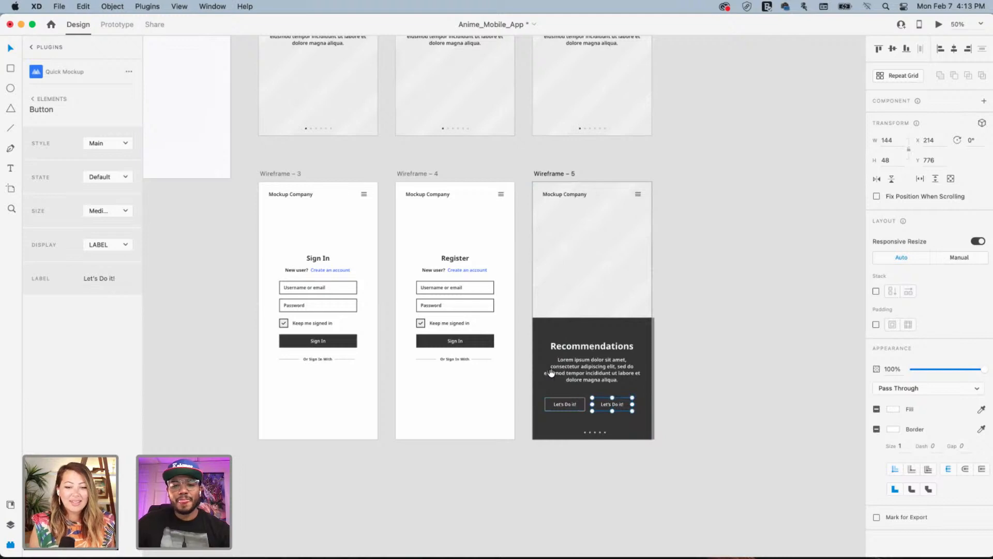
drag(550, 371, 684, 401)
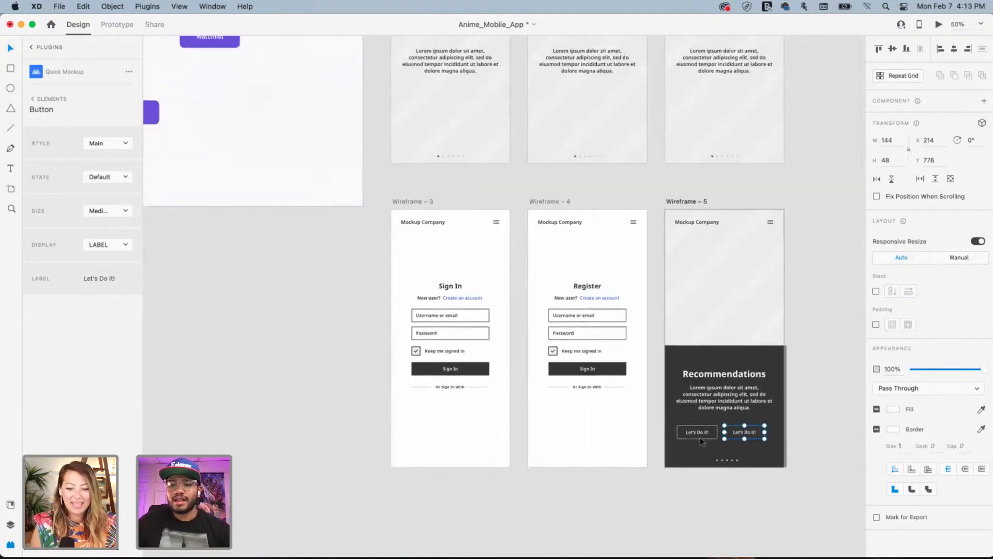
Relabel the copied button 'Later' and zoom in on the wireframes
double_click(743, 433)
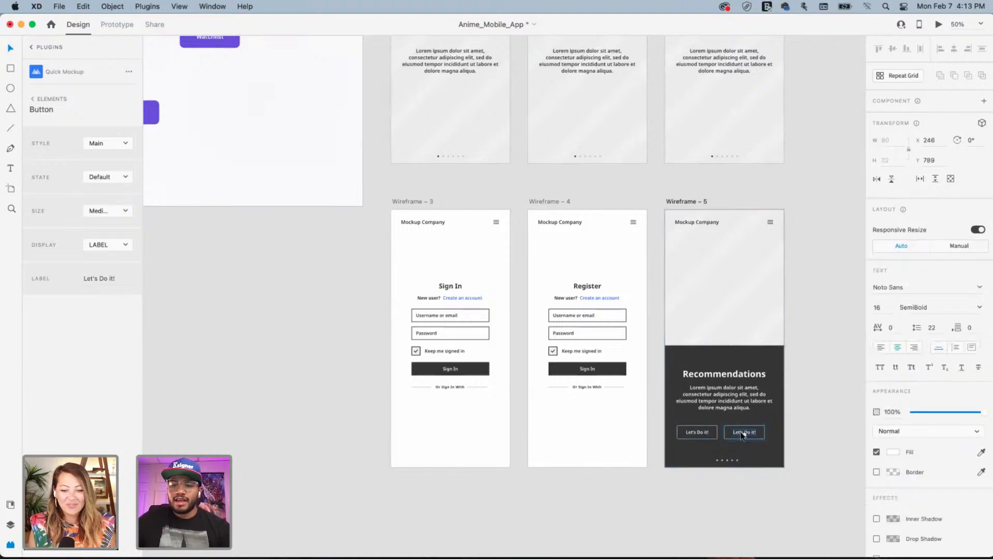
double_click(742, 432)
text(Later)
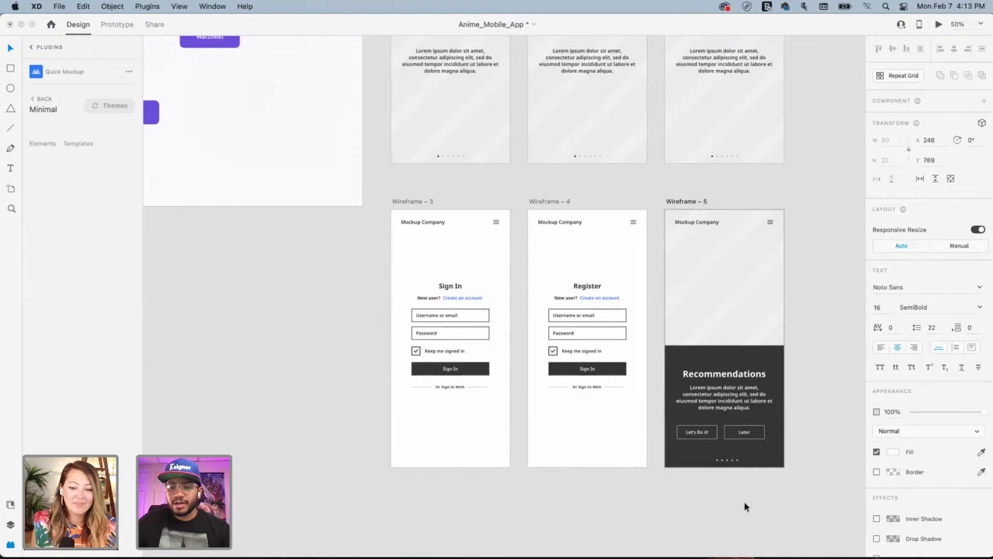
click(772, 442)
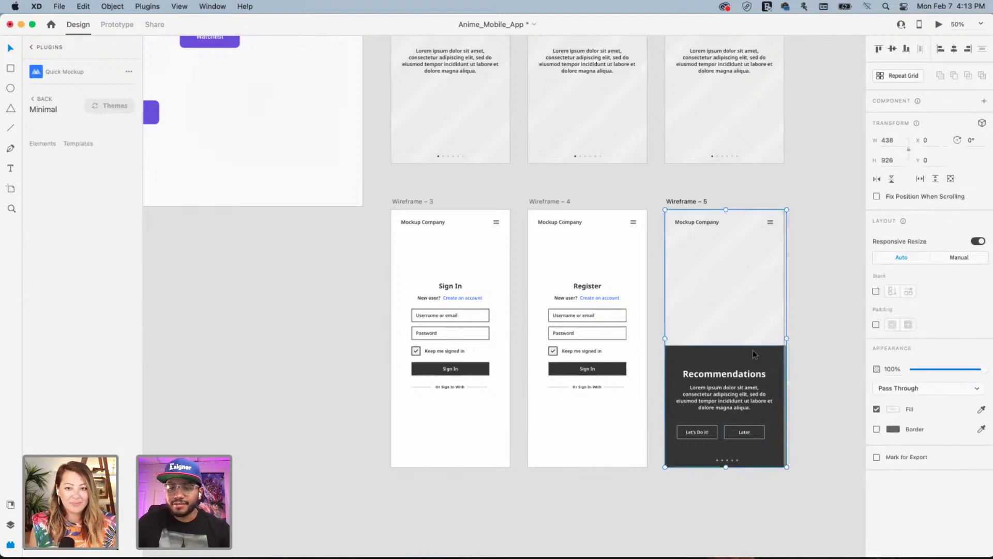
double_click(785, 402)
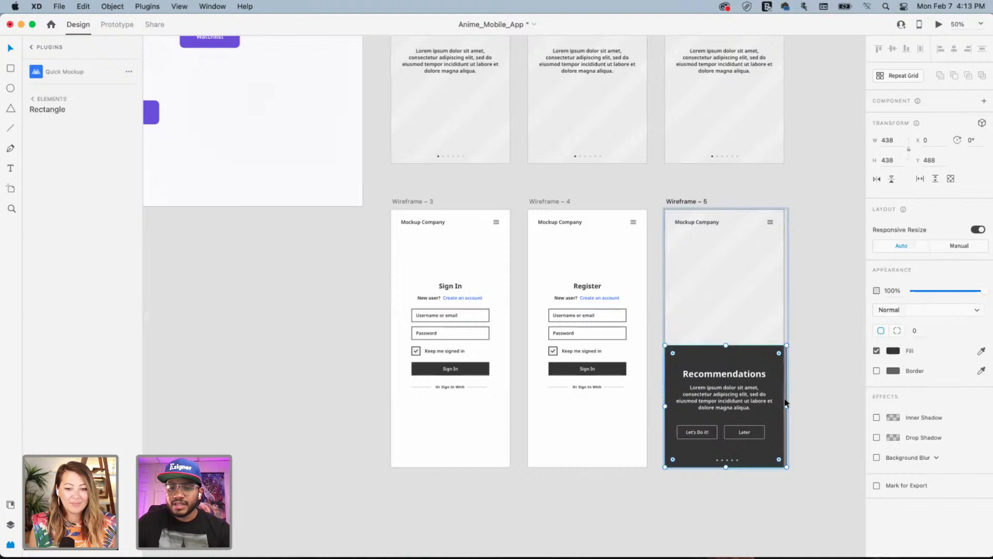
click(821, 388)
key(super+equal)
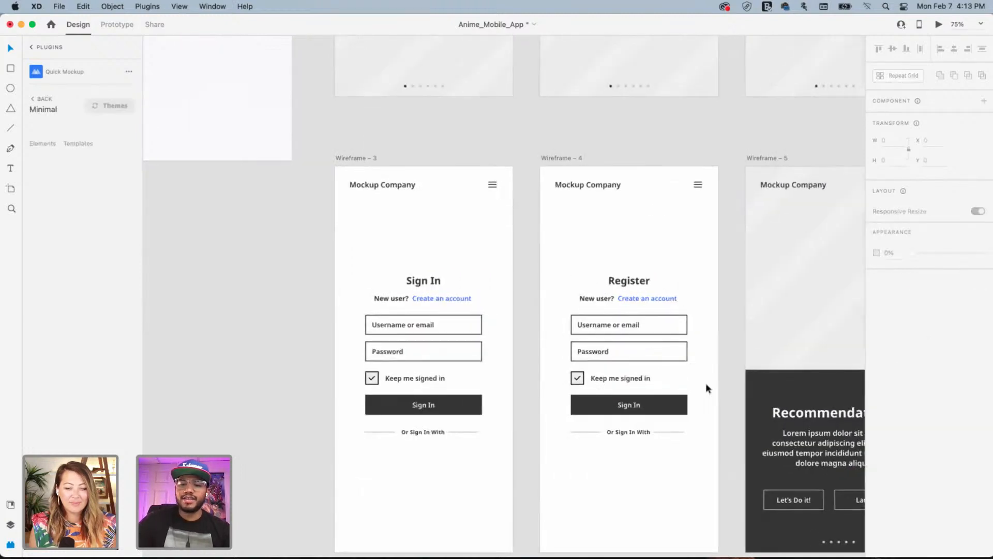
key(space)
Select the Let's Do it! and Later buttons together and drag them to the card's horizontal centre
drag(817, 435, 517, 271)
scroll(518, 270, right, 3)
scroll(517, 270, up, 2)
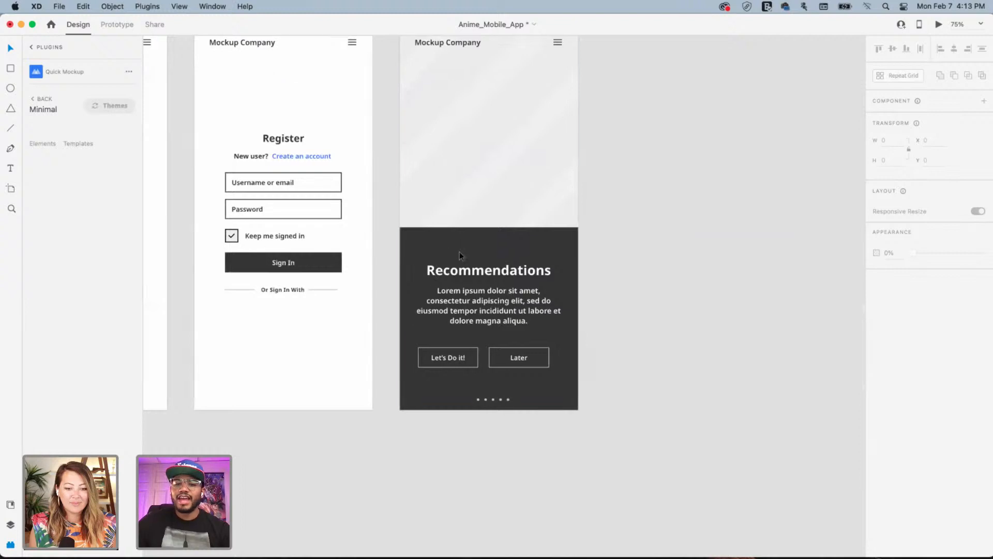
click(468, 357)
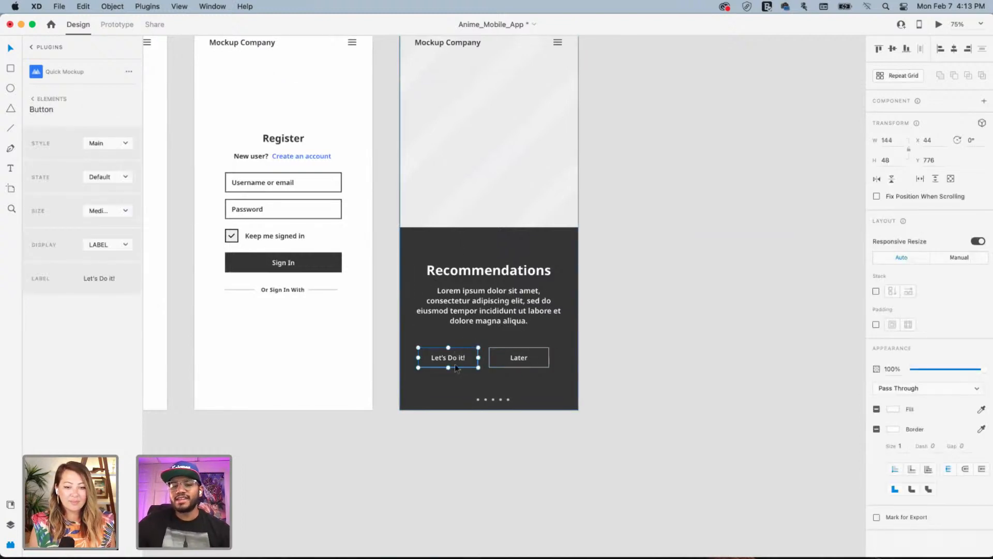
shift+click(520, 361)
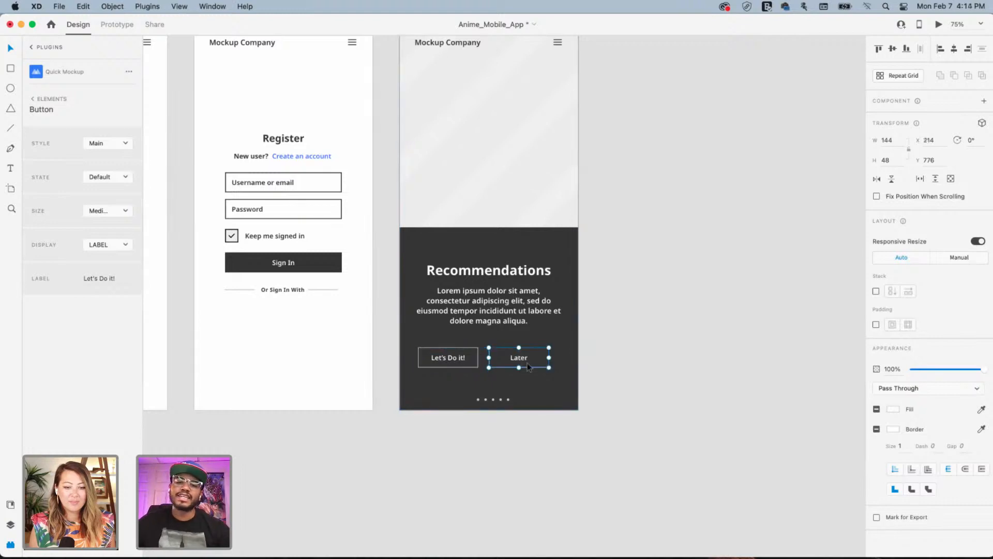
drag(517, 361, 523, 360)
click(586, 292)
scroll(543, 321, up, 3)
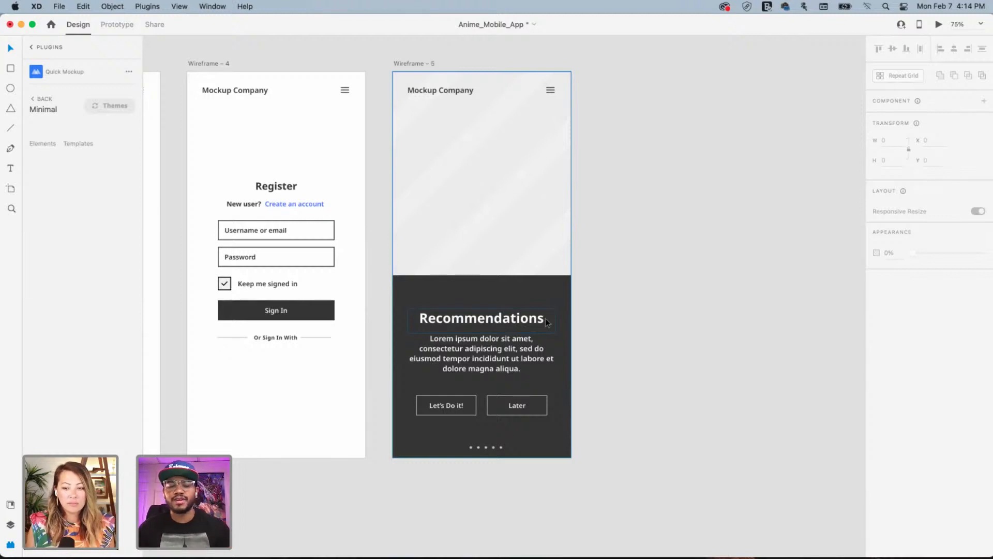
Reopen Quick Mockup and browse its themes: Minimal, Foundation, Fluo, Kyoto, Malibu
scroll(546, 322, down, 5)
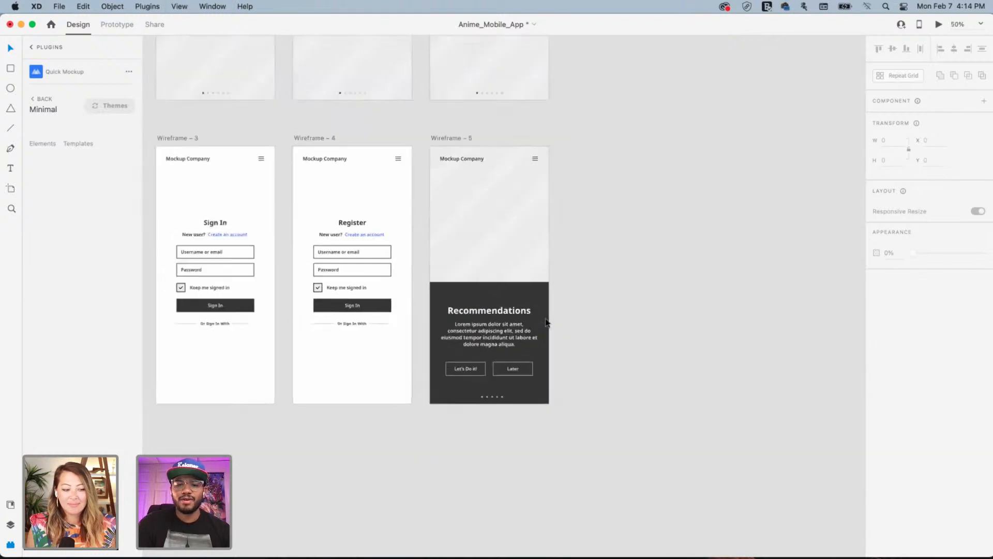
scroll(638, 318, up, 3)
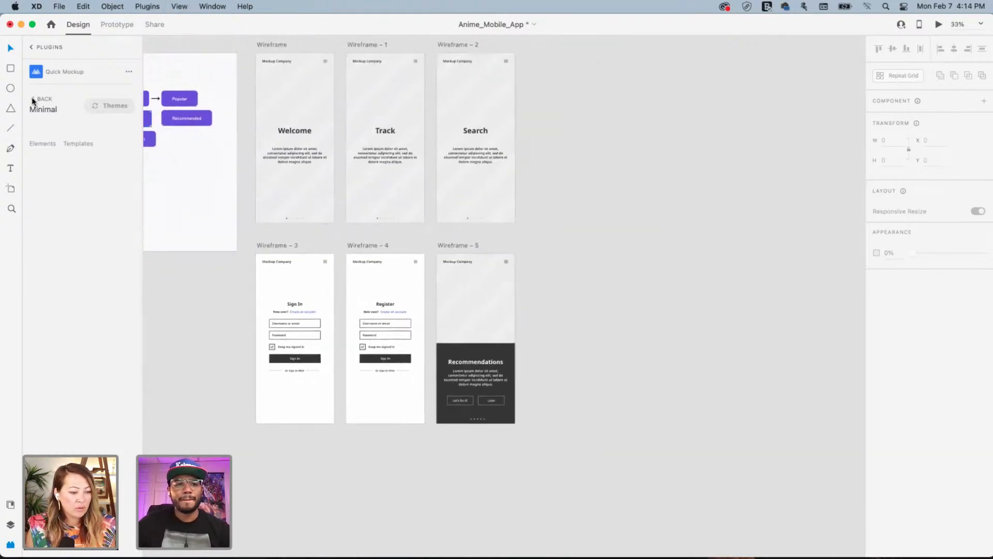
click(32, 99)
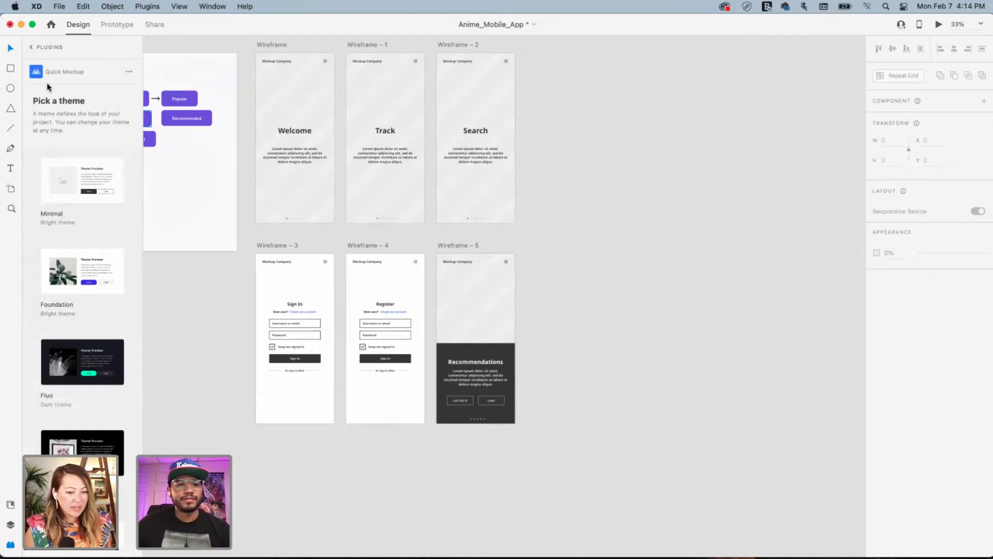
click(32, 47)
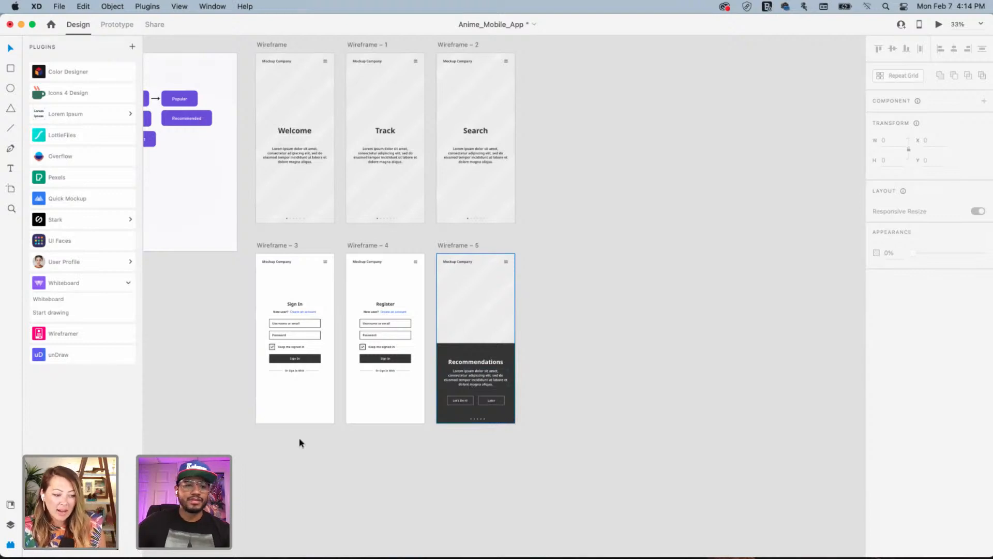
click(61, 199)
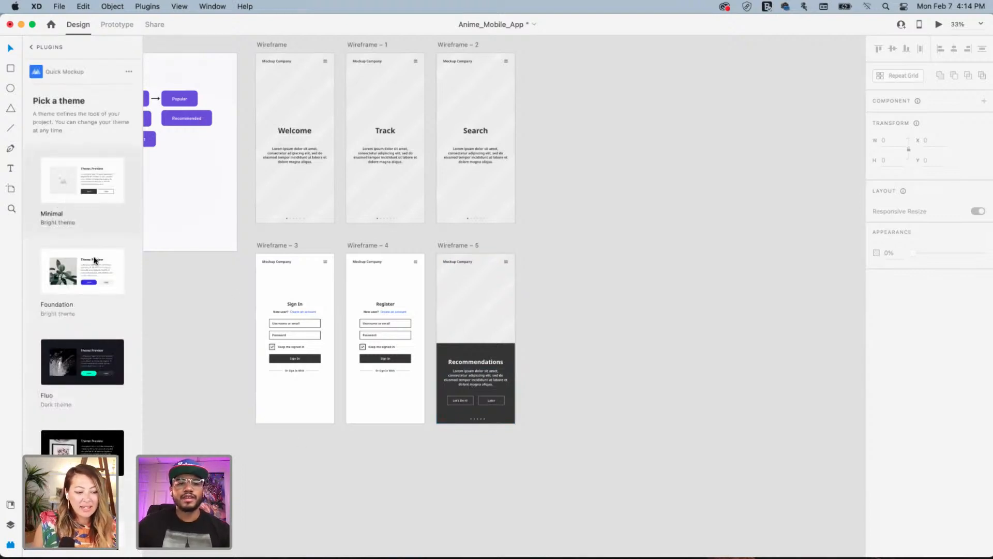
scroll(95, 260, down, 10)
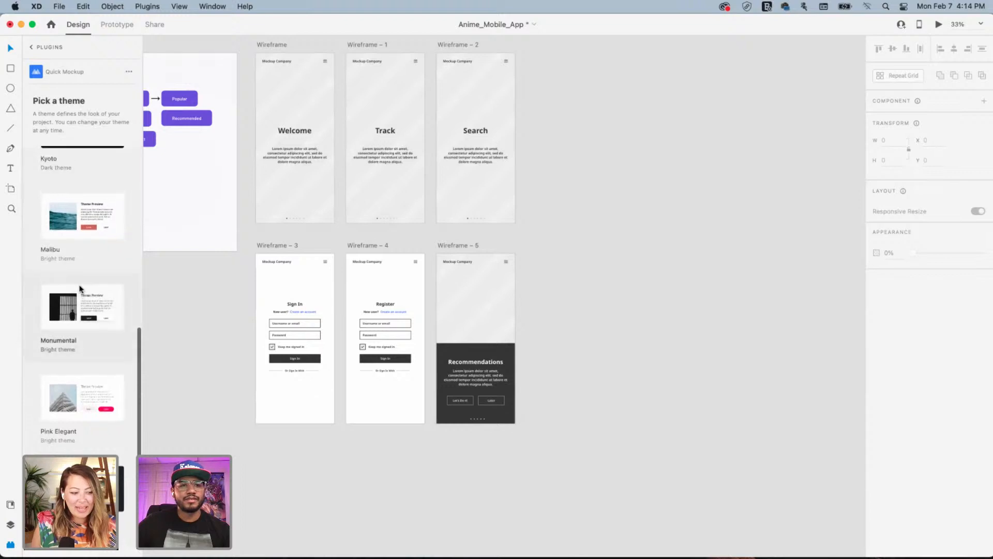
scroll(82, 284, up, 5)
scroll(93, 283, down, 5)
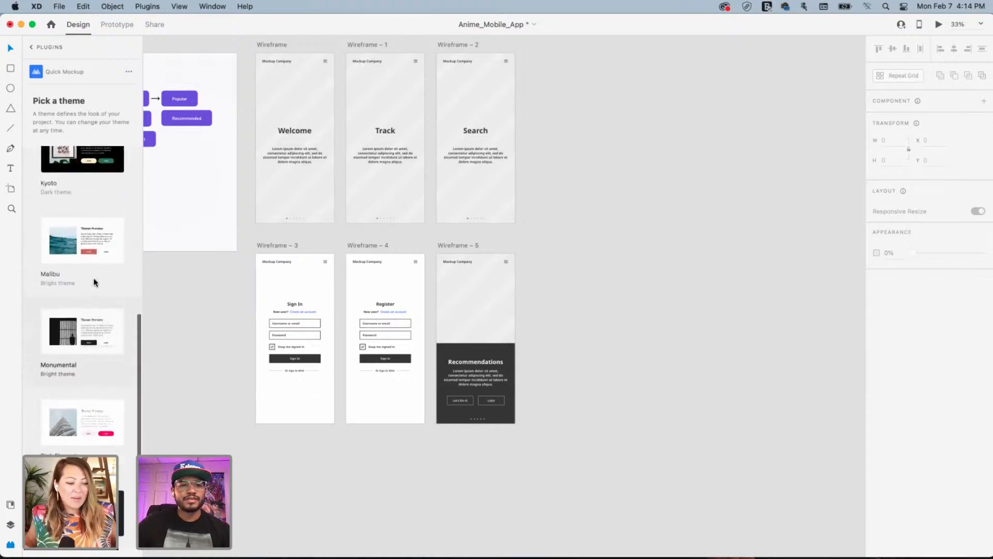
scroll(95, 282, up, 10)
Select the whole Later button group in the Layers panel and move it to the card's left
key(super+equal)
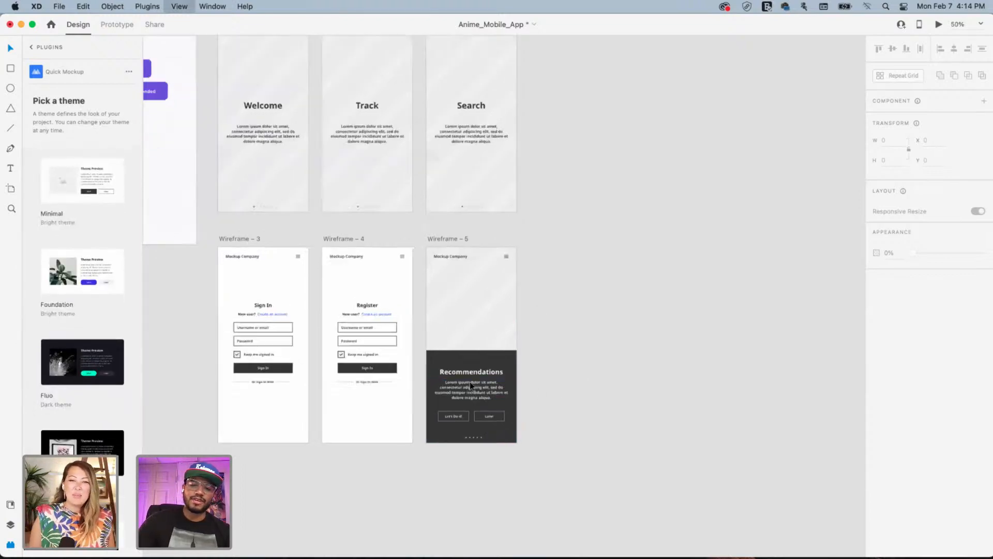
key(super+equal)
scroll(422, 343, down, 5)
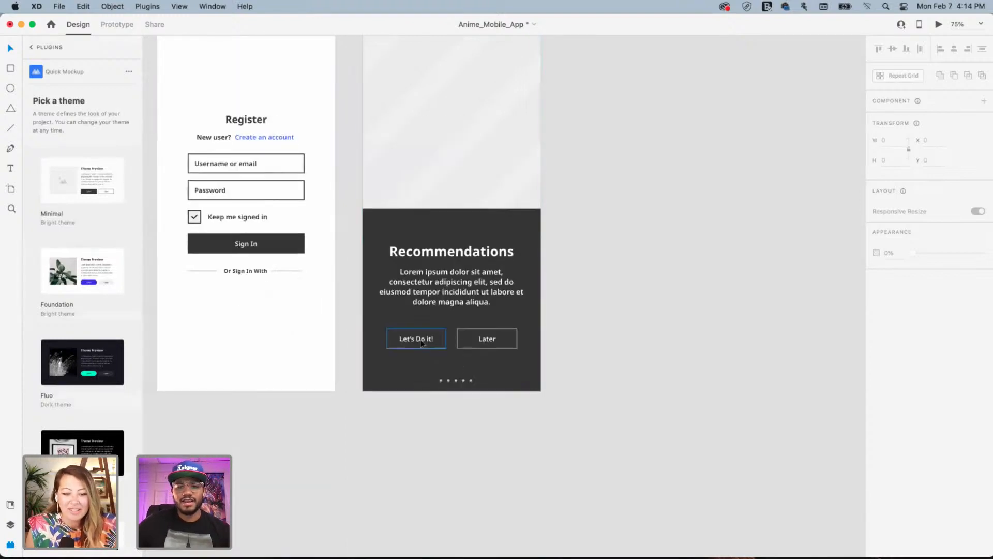
drag(418, 340, 471, 339)
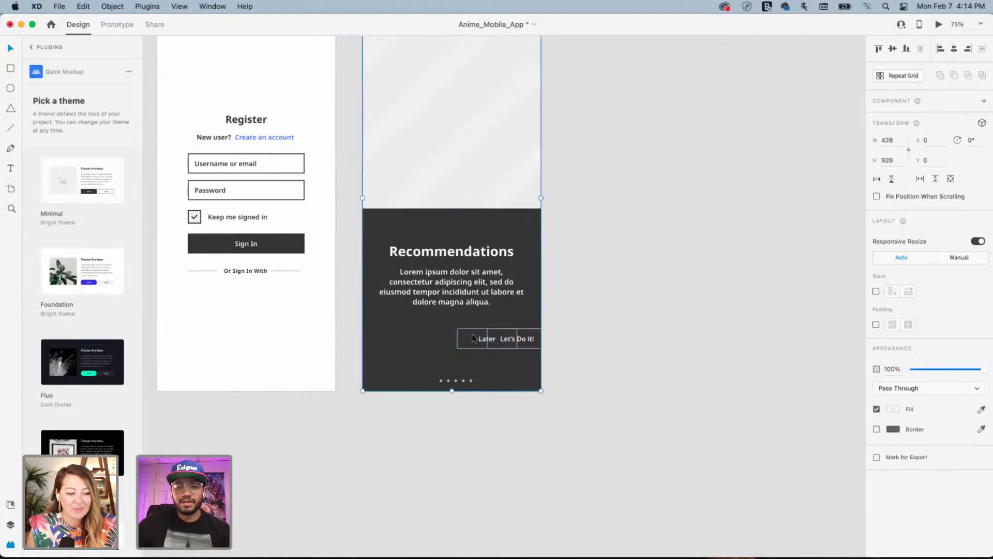
double_click(480, 338)
double_click(480, 338)
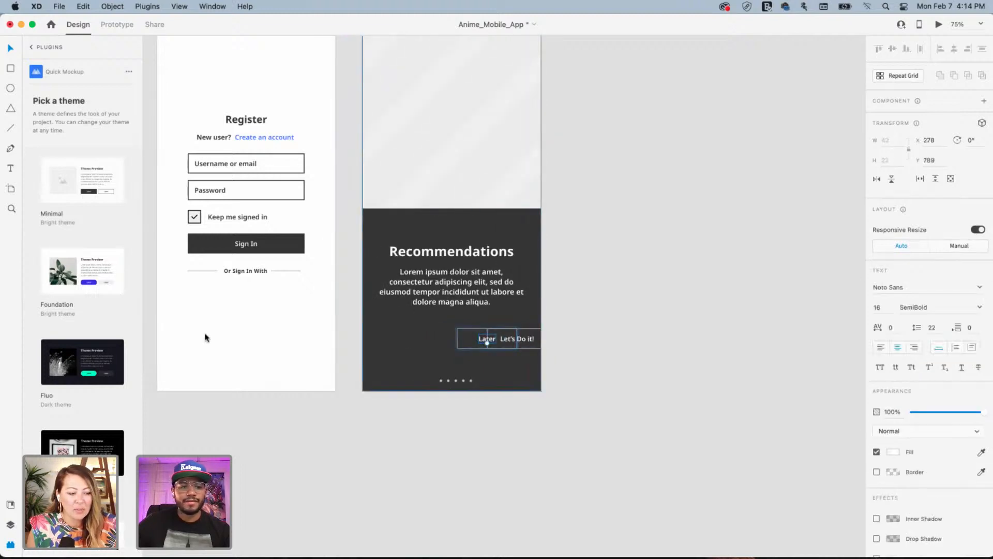
key(super+y)
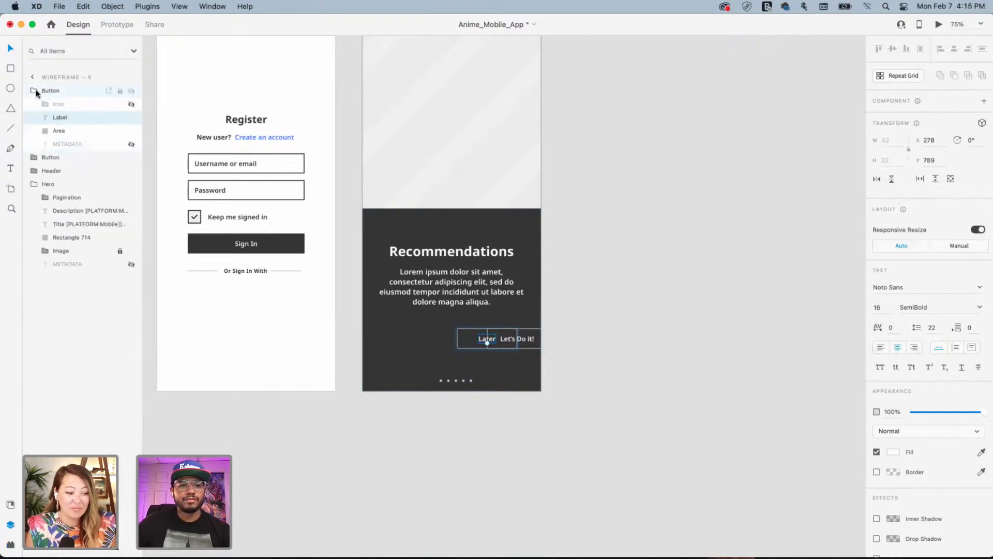
click(36, 91)
click(77, 91)
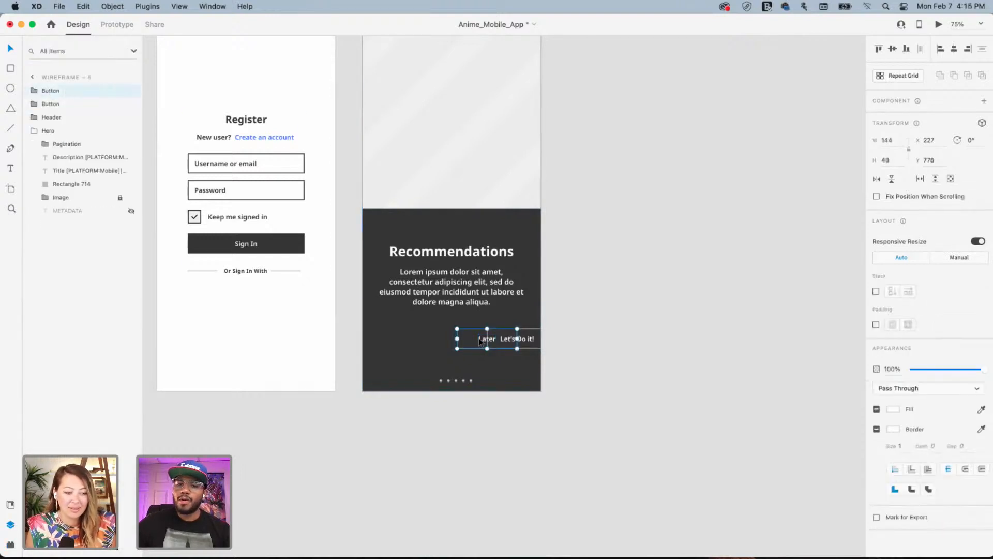
drag(480, 341, 413, 341)
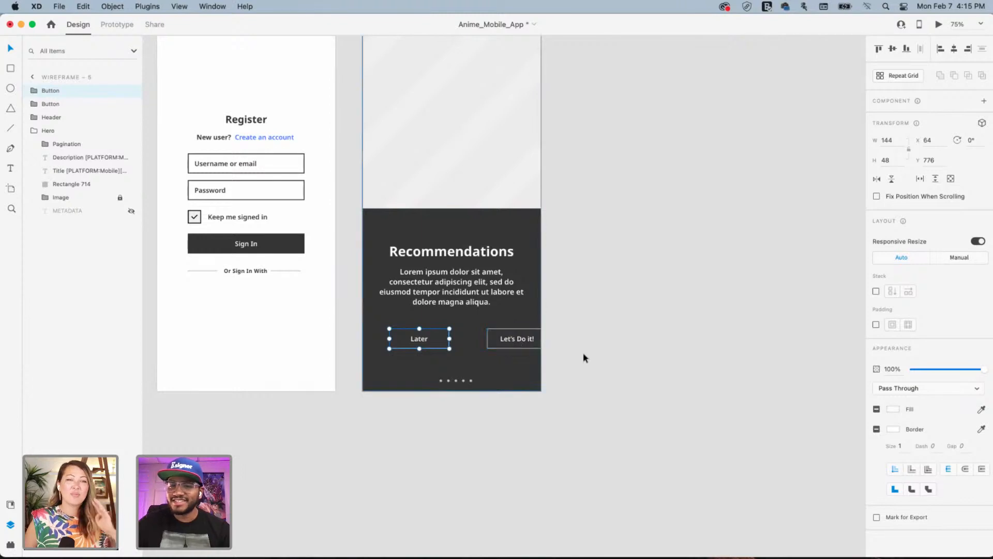
click(583, 355)
Drop Later lower on the card and stack an enlarged Let's Do it! above it
drag(509, 340, 481, 342)
shift+click(422, 339)
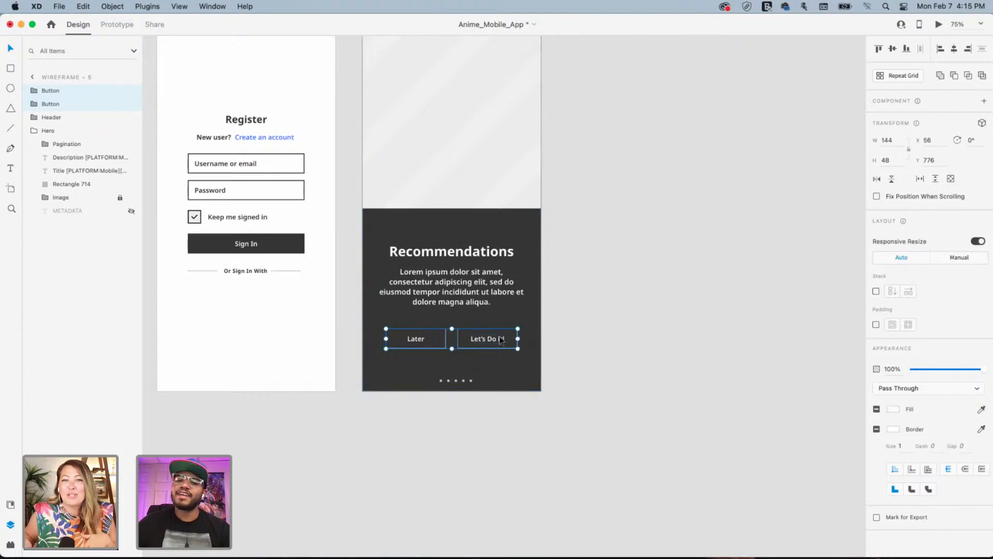
click(561, 326)
drag(429, 347, 482, 370)
drag(513, 339, 455, 331)
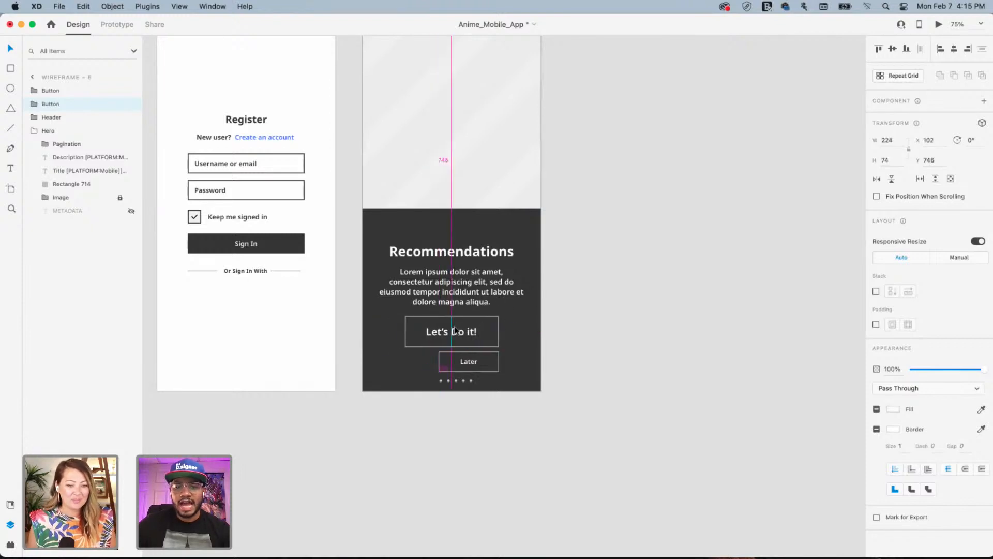
Delete Later's background box, centre its label, and draw a white (FFFFFF) underline beneath it
double_click(497, 357)
key(Delete)
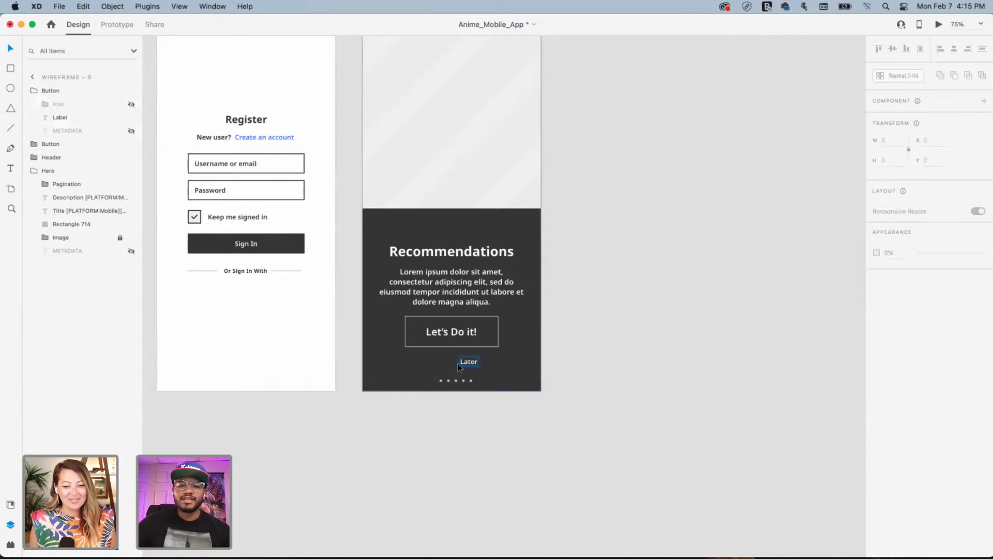
drag(466, 365, 448, 359)
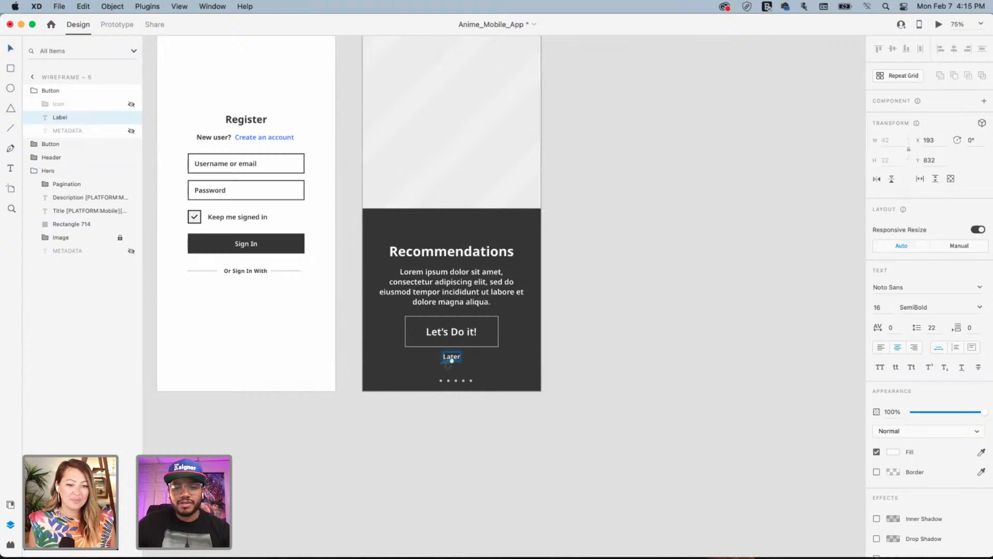
drag(446, 362, 463, 362)
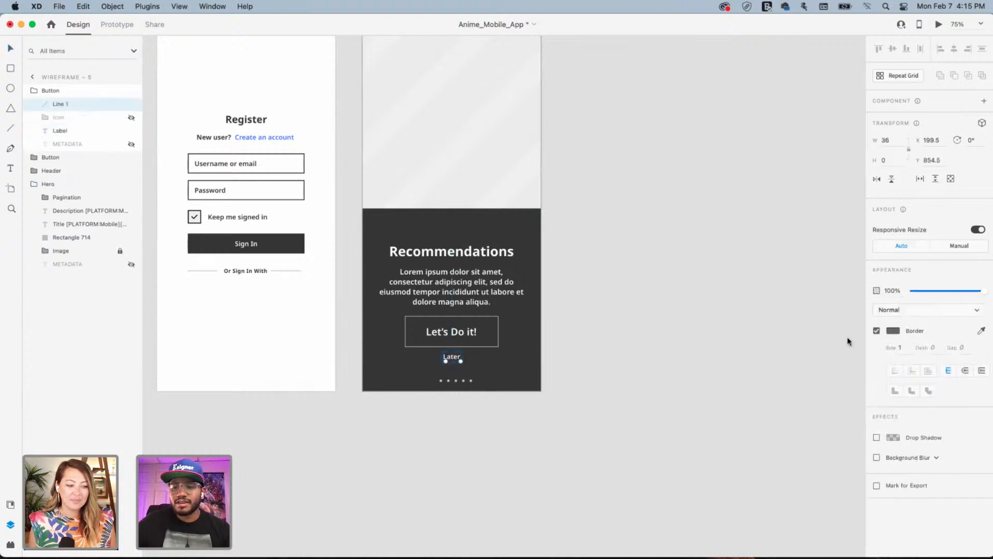
click(894, 330)
text(FFFFFF)
key(Return)
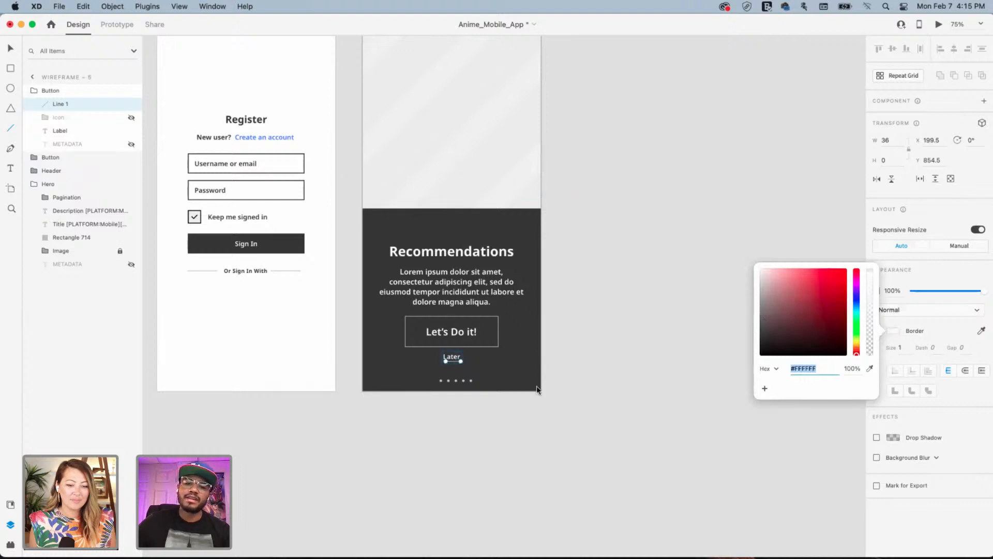
click(603, 335)
Centre the underline under Later and group it with the label
key(super+equal)
key(super+equal)
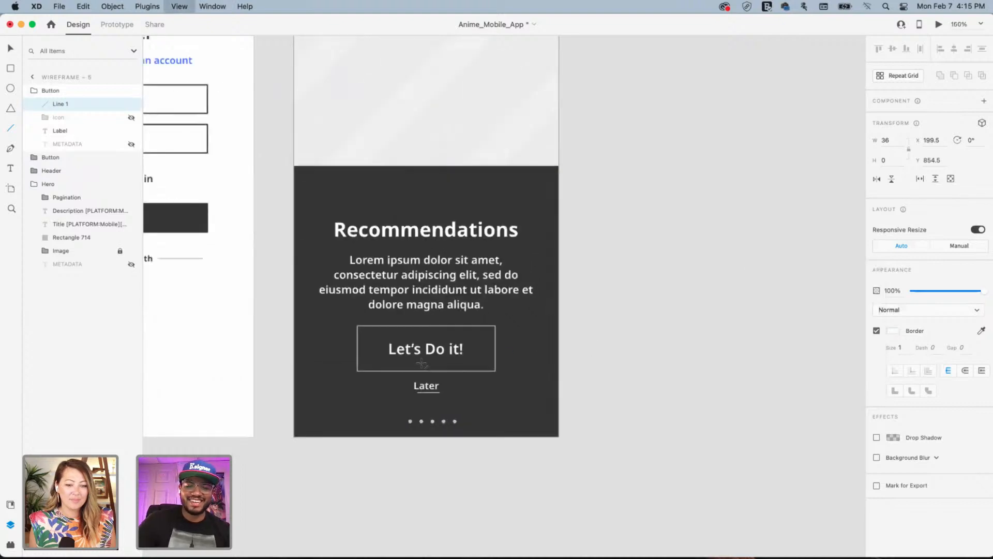
drag(382, 432, 511, 331)
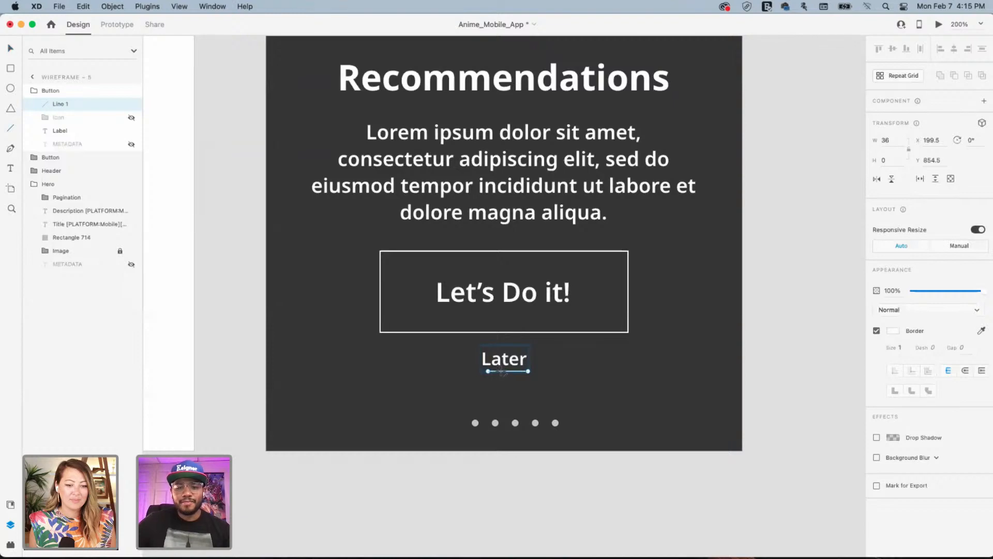
drag(502, 372, 506, 374)
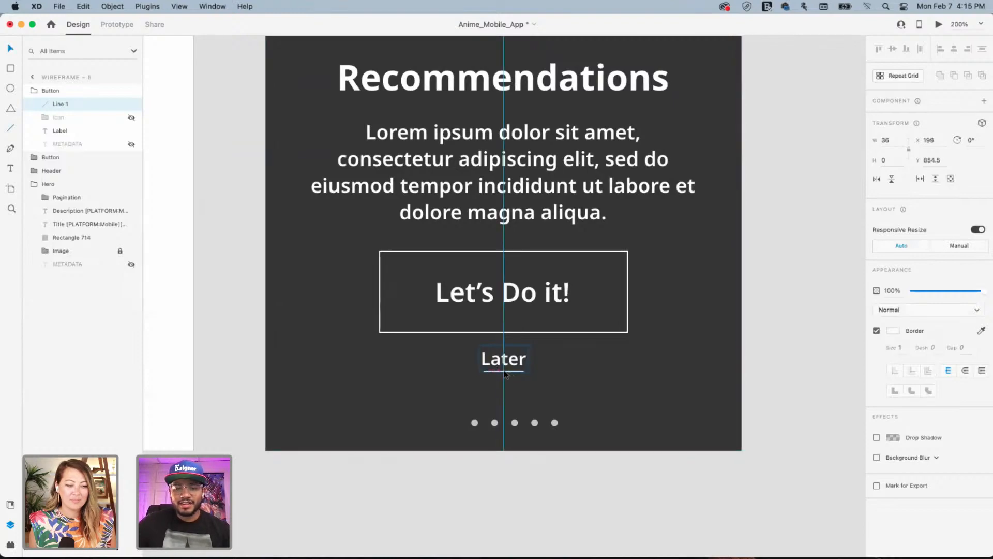
shift+click(505, 361)
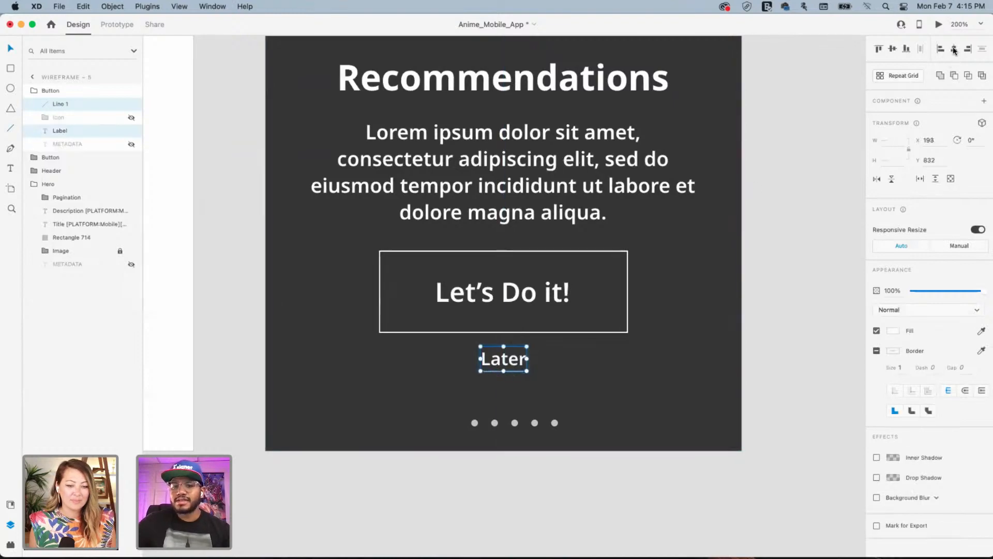
key(super+g)
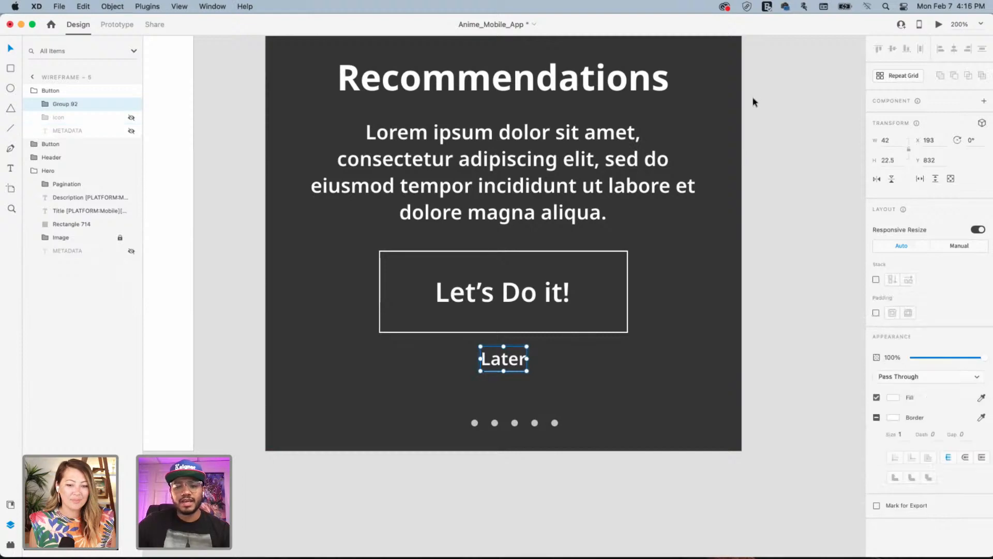
Move both buttons slightly lower on the card, then zoom out to see all wireframes
key(super+minus)
key(super+minus)
key(super+minus)
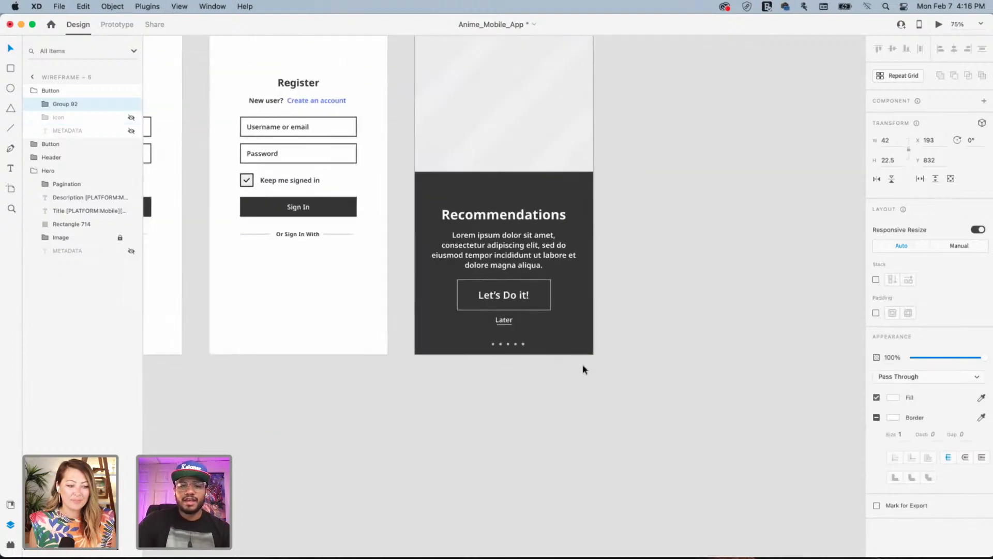
click(640, 259)
scroll(636, 258, up, 3)
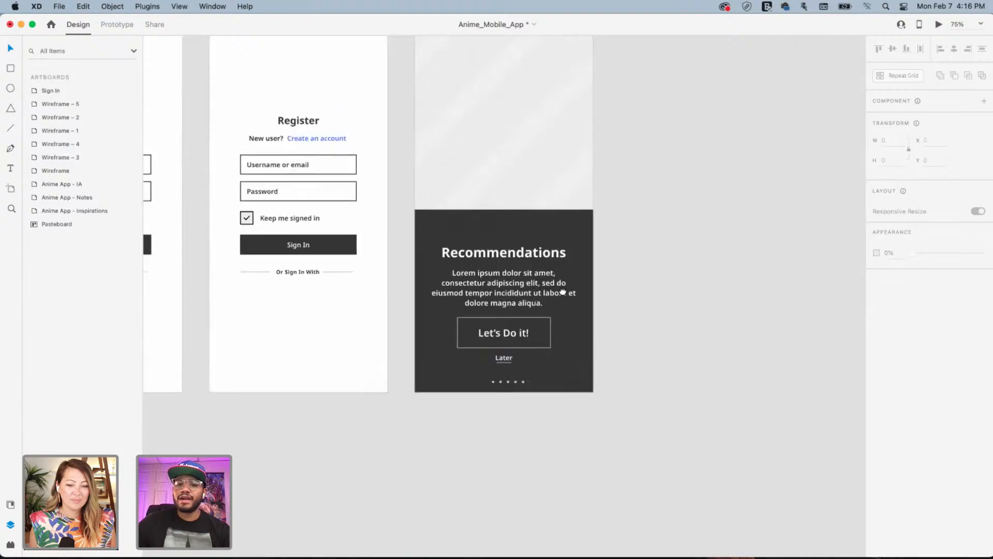
click(502, 362)
shift+click(528, 341)
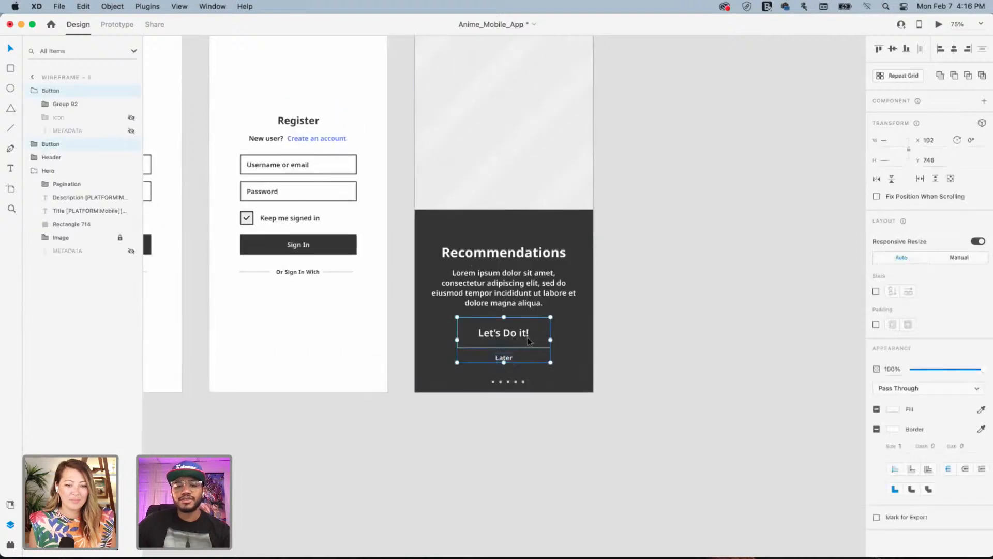
drag(516, 337, 522, 336)
click(632, 288)
drag(632, 288, 555, 350)
key(super+minus)
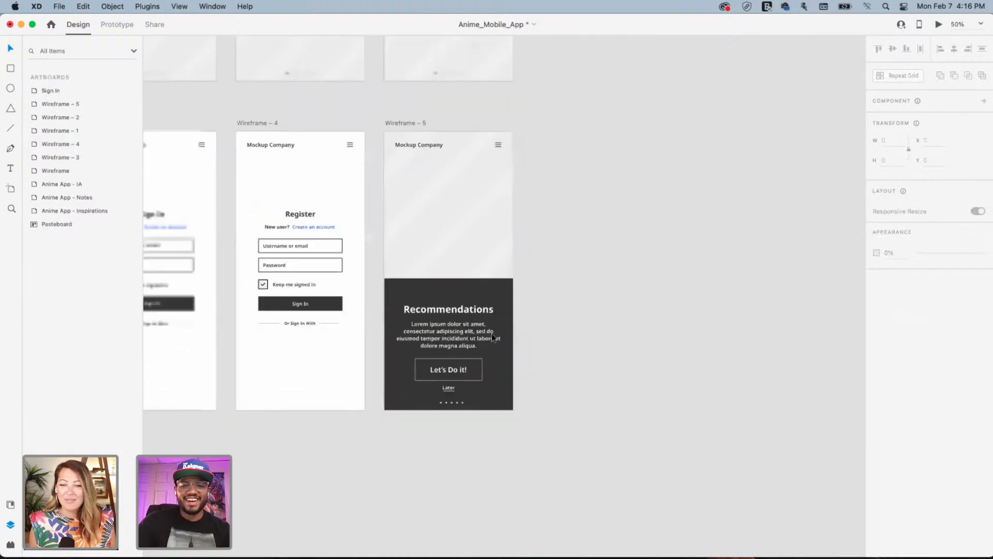
key(super+minus)
drag(530, 271, 602, 311)
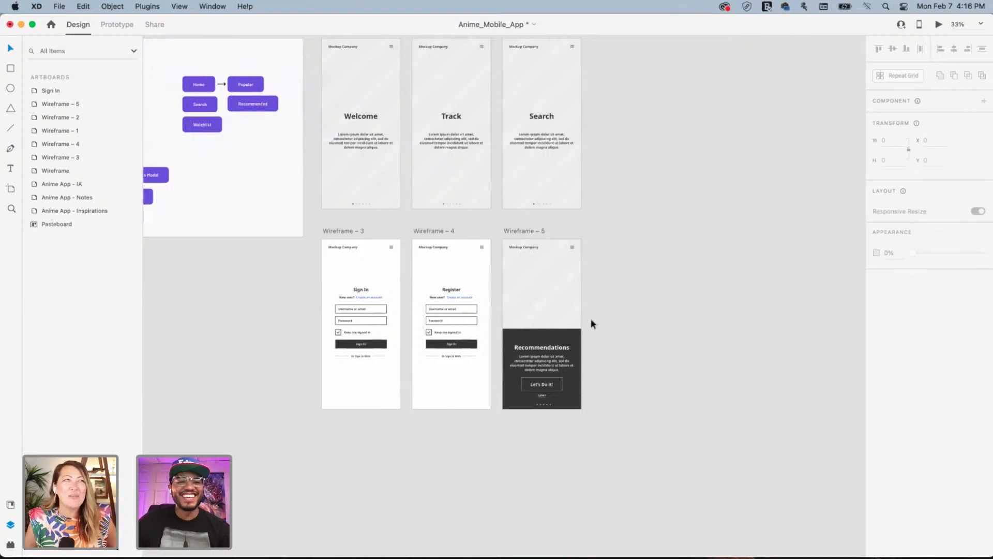
Browse the Quick Mockup and Whiteboard plugins' templates
click(10, 545)
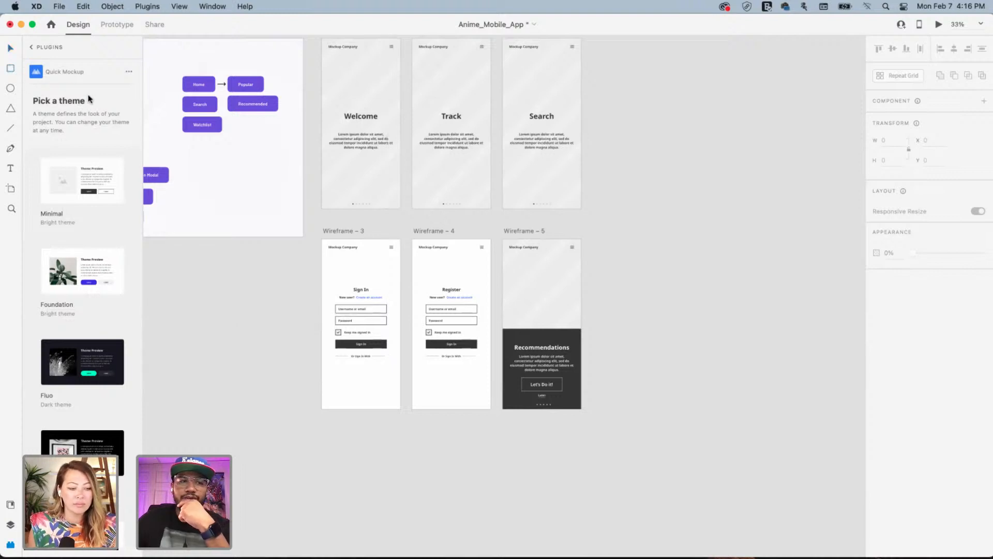
click(32, 47)
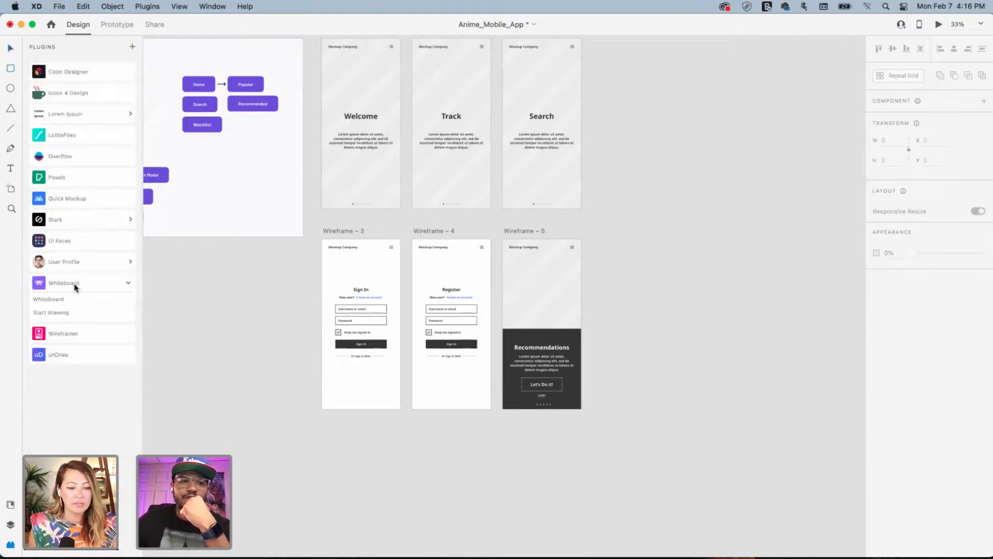
click(55, 301)
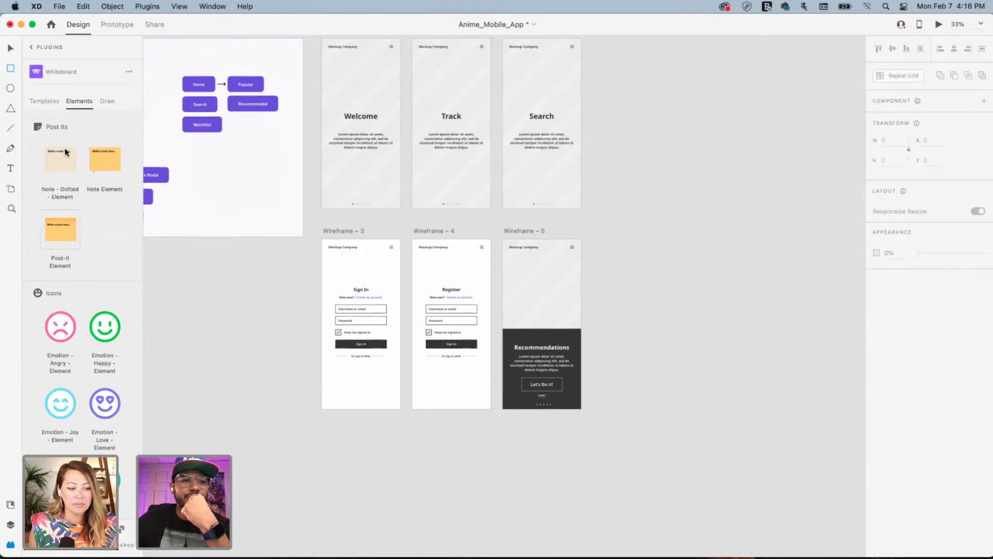
click(45, 102)
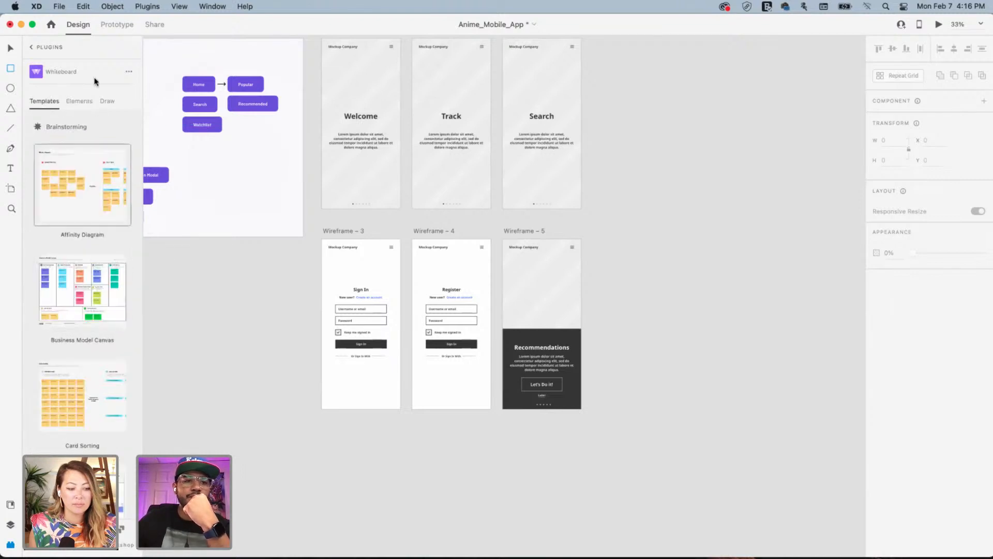
click(30, 48)
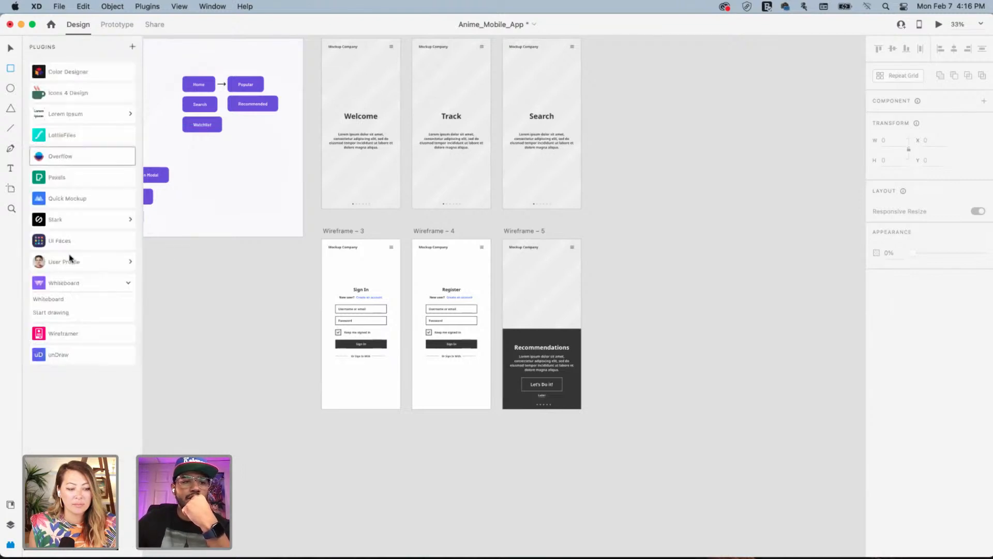
Scroll through the Wireframer plugin's templates
click(75, 334)
scroll(115, 291, down, 10)
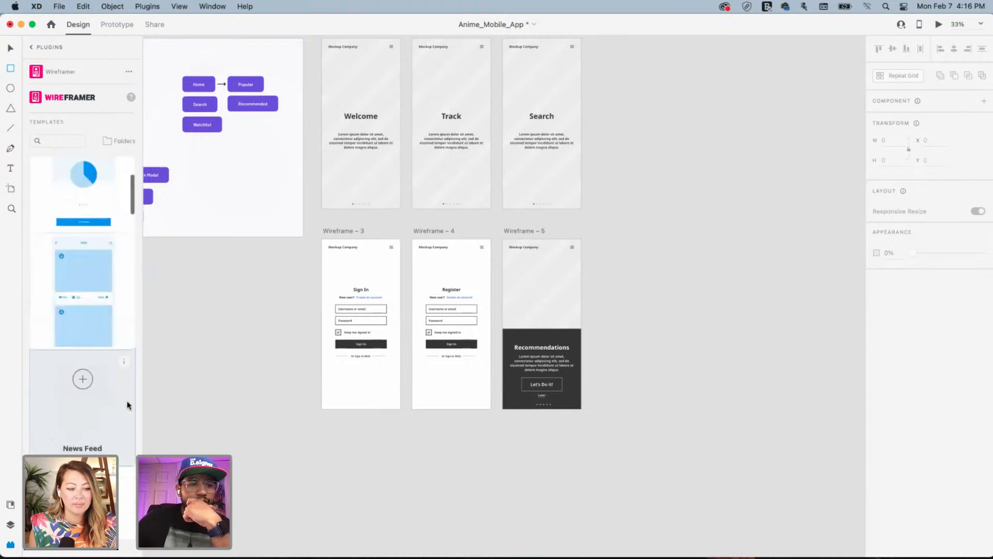
scroll(105, 302, down, 10)
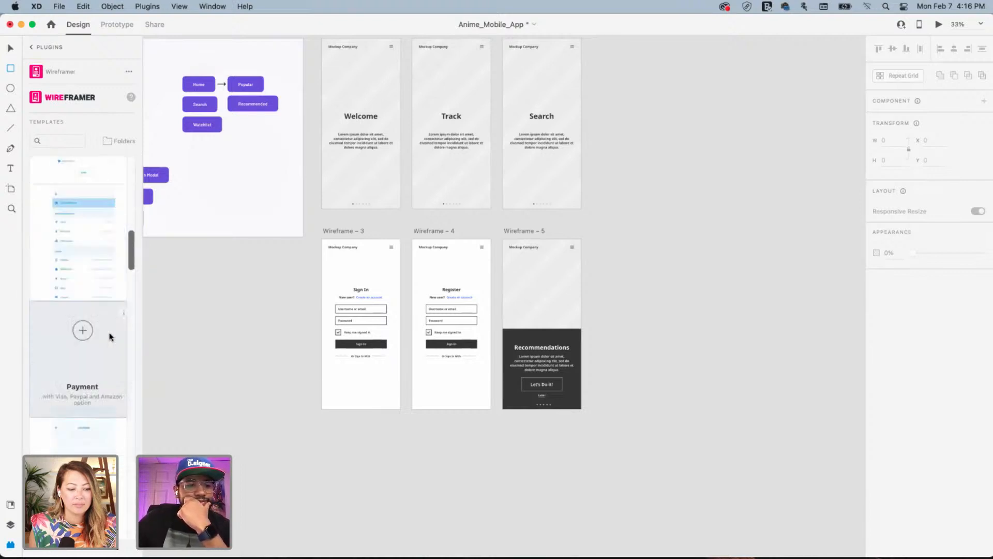
scroll(110, 350, down, 10)
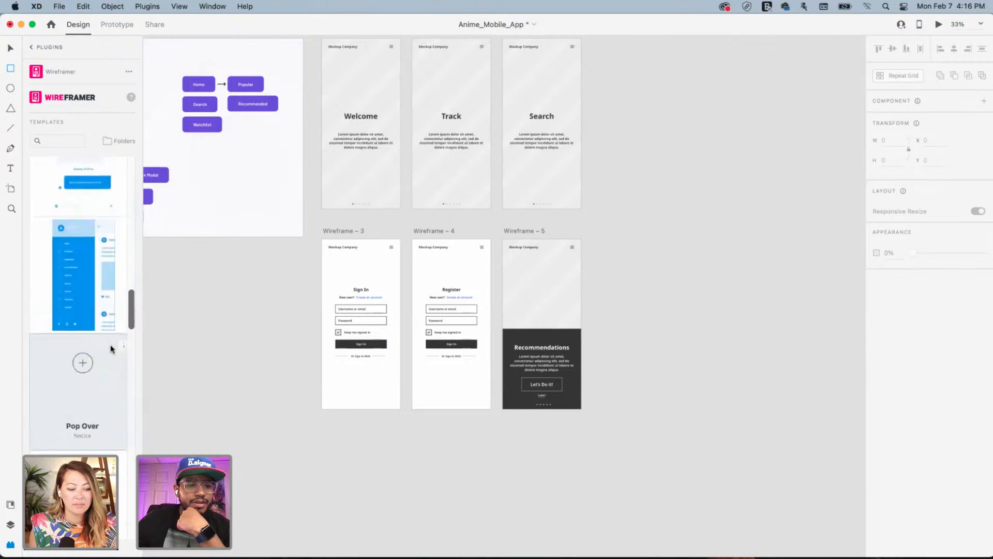
scroll(110, 348, down, 10)
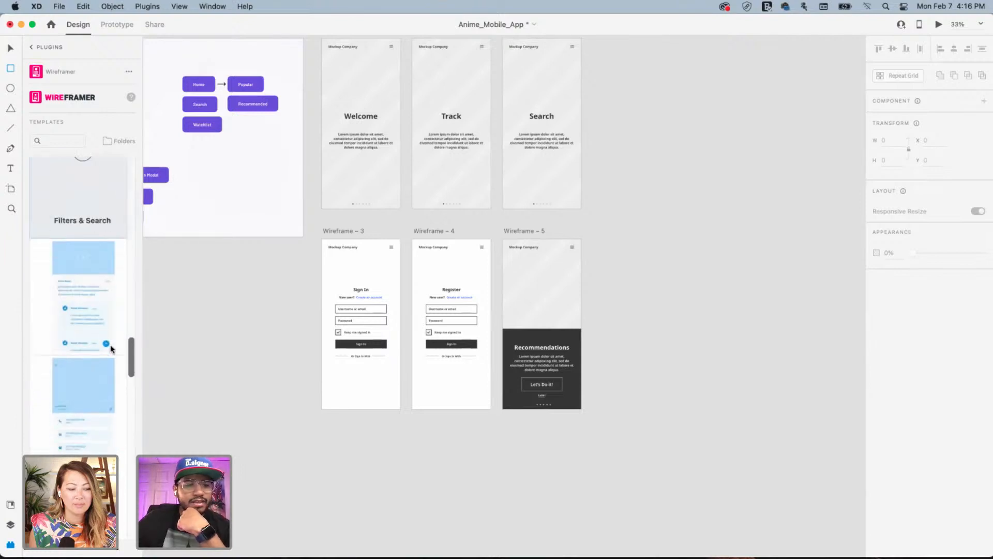
scroll(110, 344, up, 5)
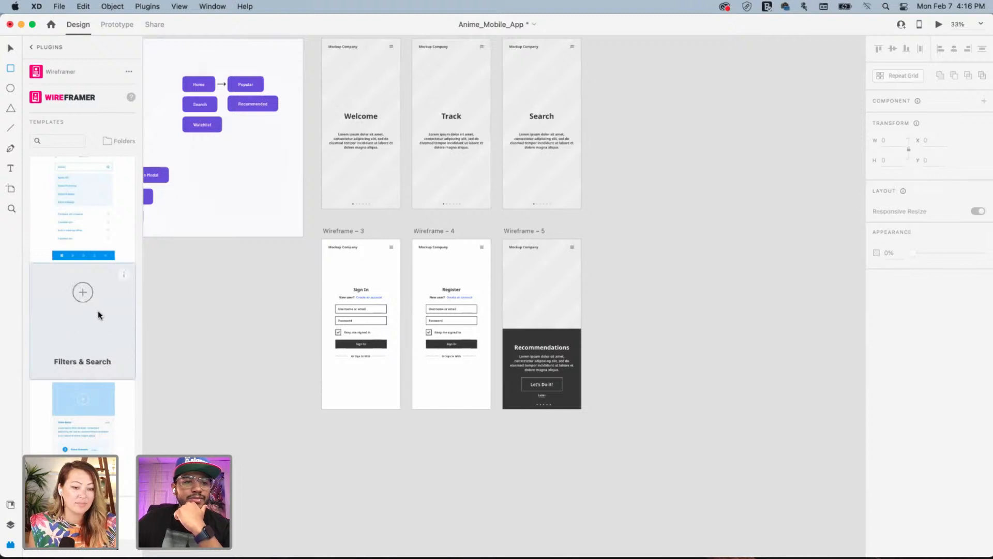
scroll(90, 290, down, 5)
Look through the Quick Mockup plugin's themes and the Whiteboard plugin in the Plugins panel
click(32, 48)
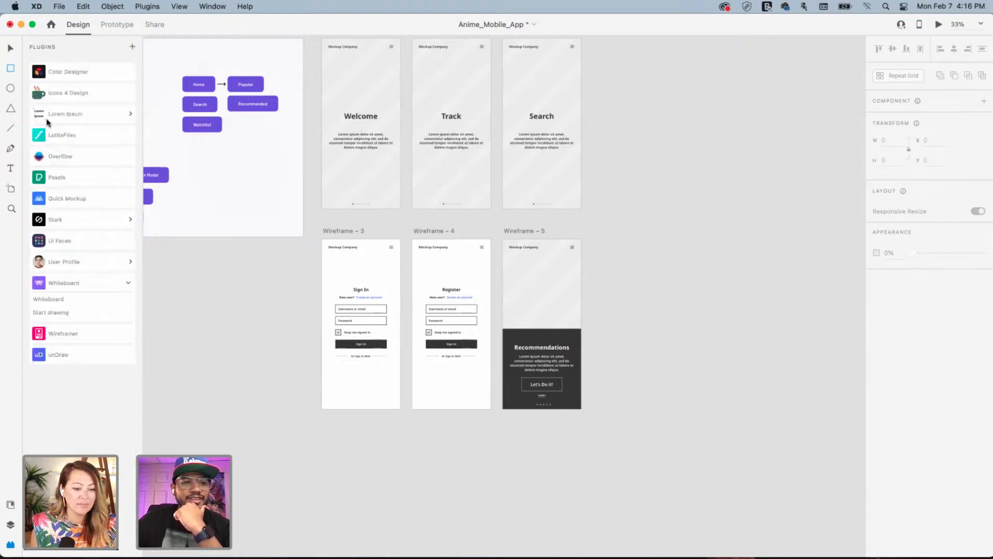
click(44, 200)
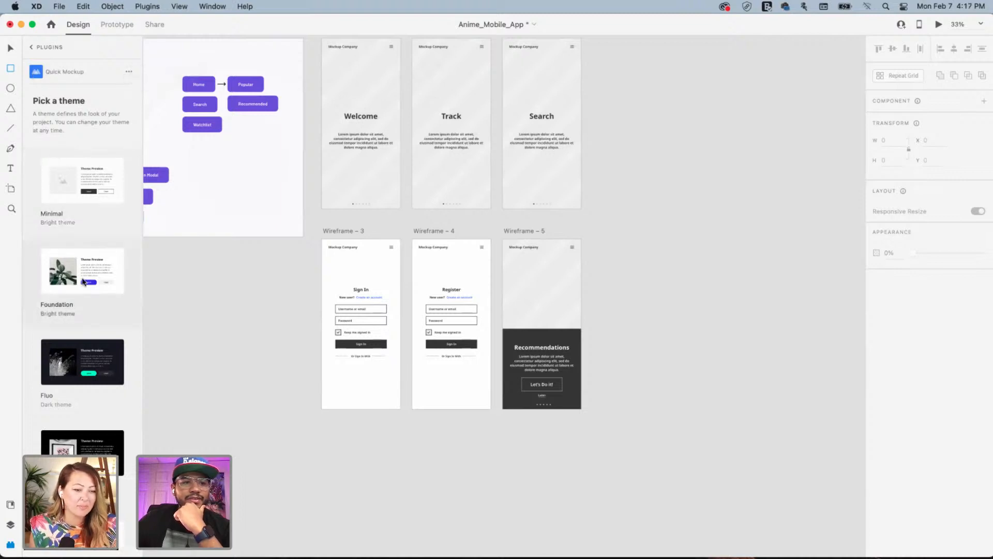
scroll(94, 281, down, 10)
scroll(93, 281, up, 10)
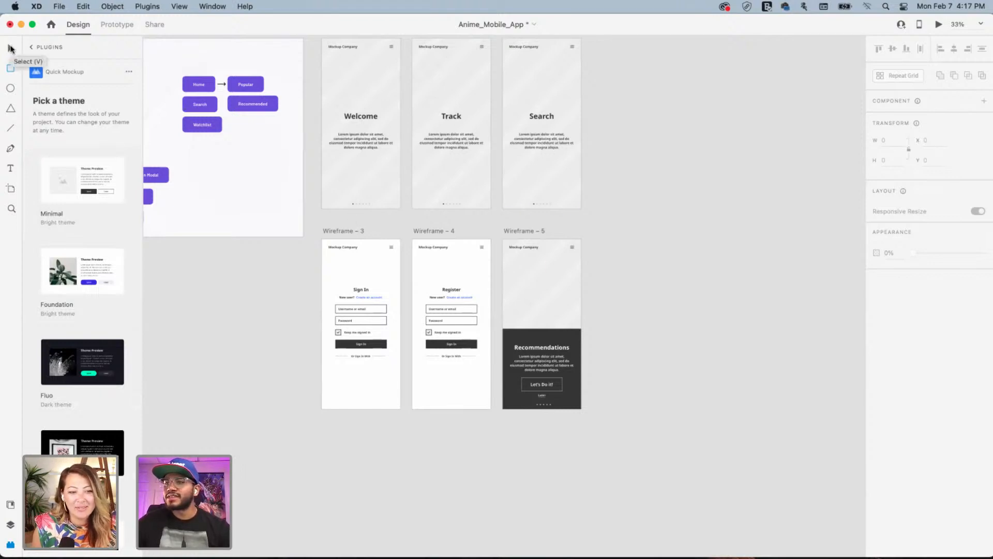
click(31, 48)
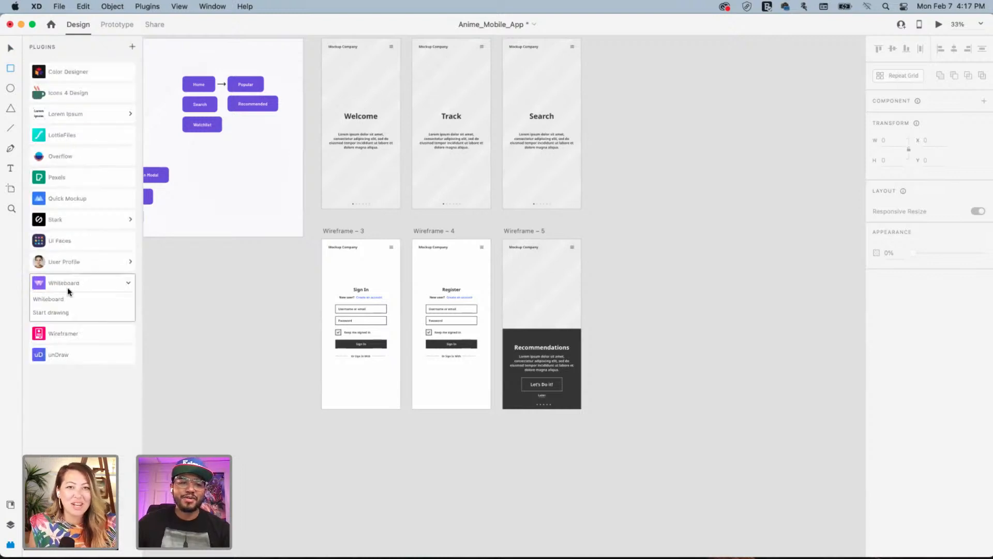
click(44, 200)
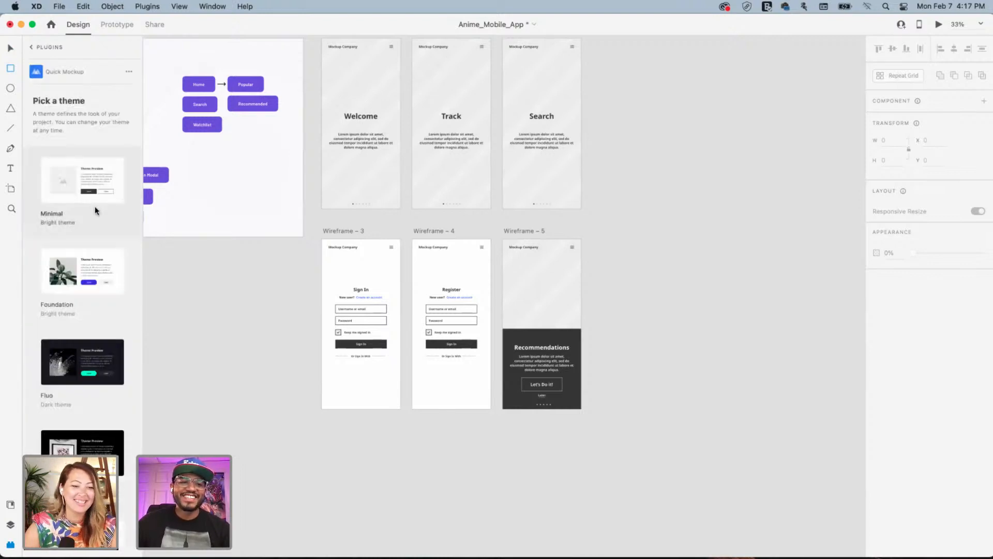
click(31, 48)
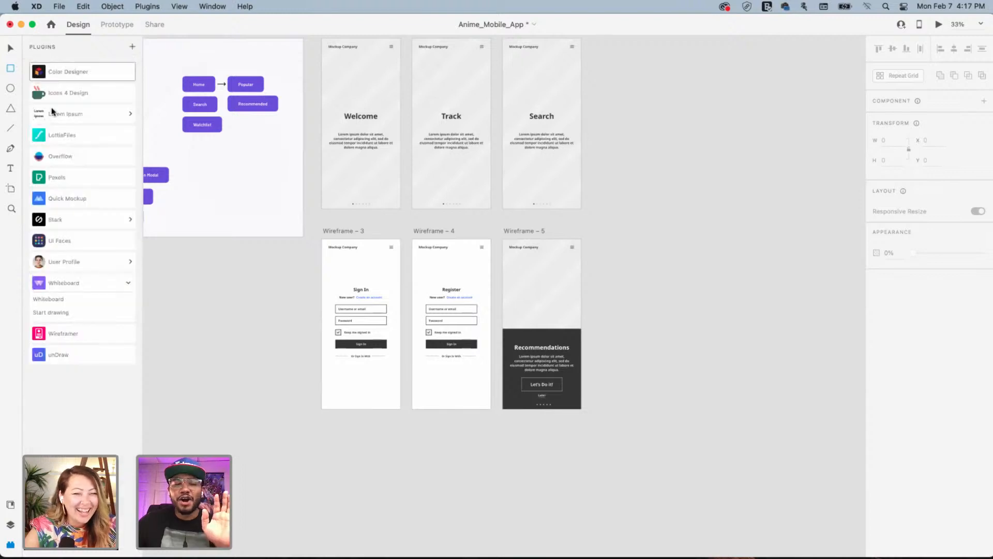
click(63, 301)
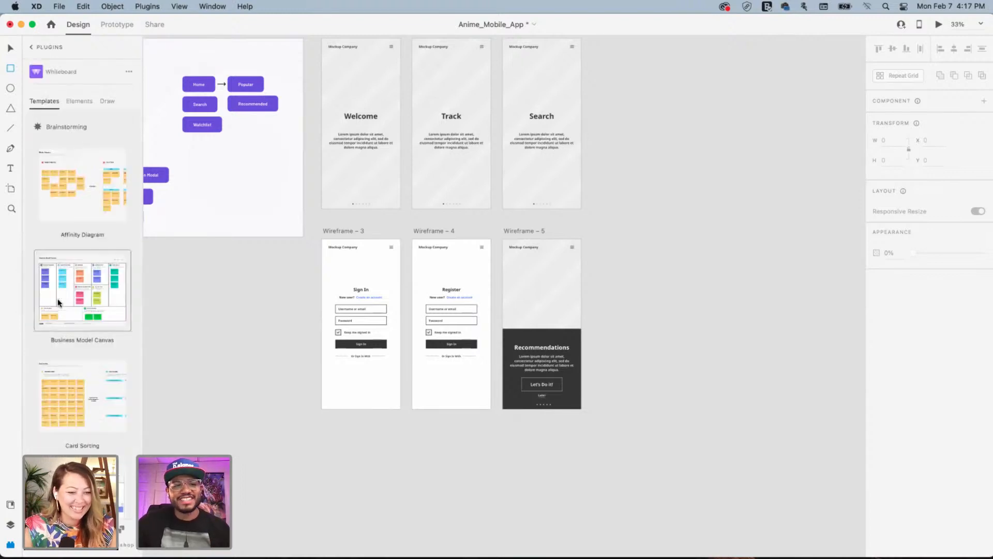
click(32, 47)
Browse Wireframer's templates, including Sign Up, Contact and Photos & Video layouts
click(94, 331)
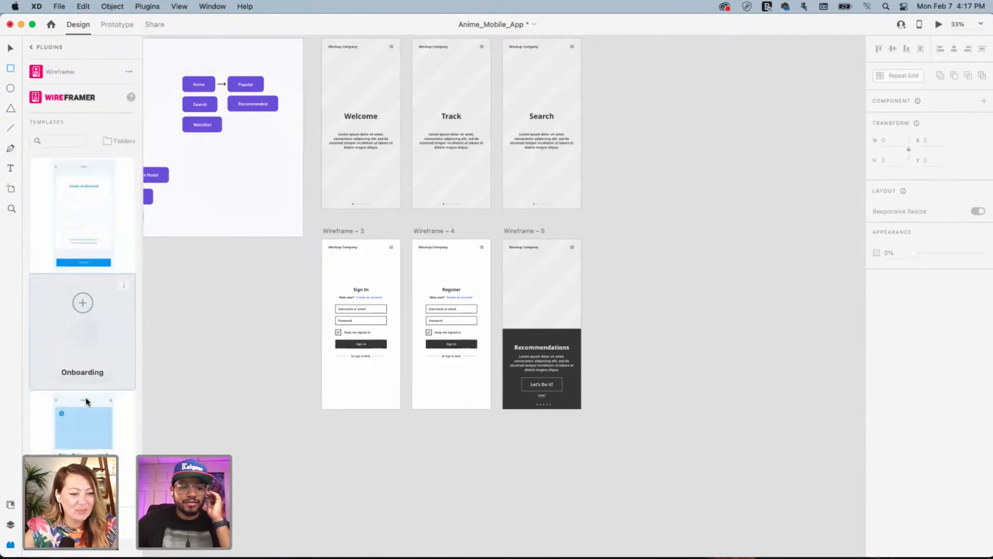
scroll(110, 352, down, 2)
scroll(105, 369, up, 2)
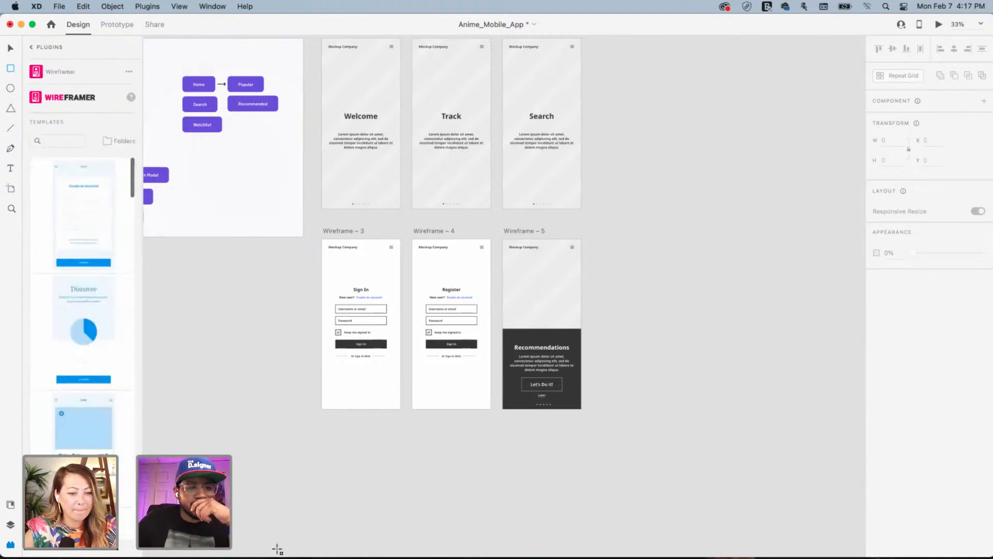
scroll(133, 385, down, 3)
scroll(115, 453, down, 10)
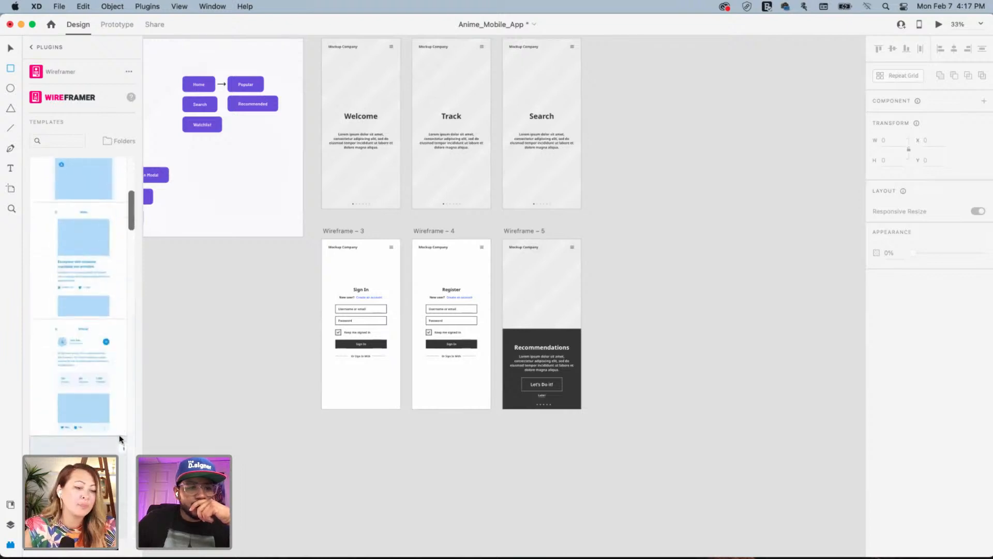
scroll(130, 401, down, 10)
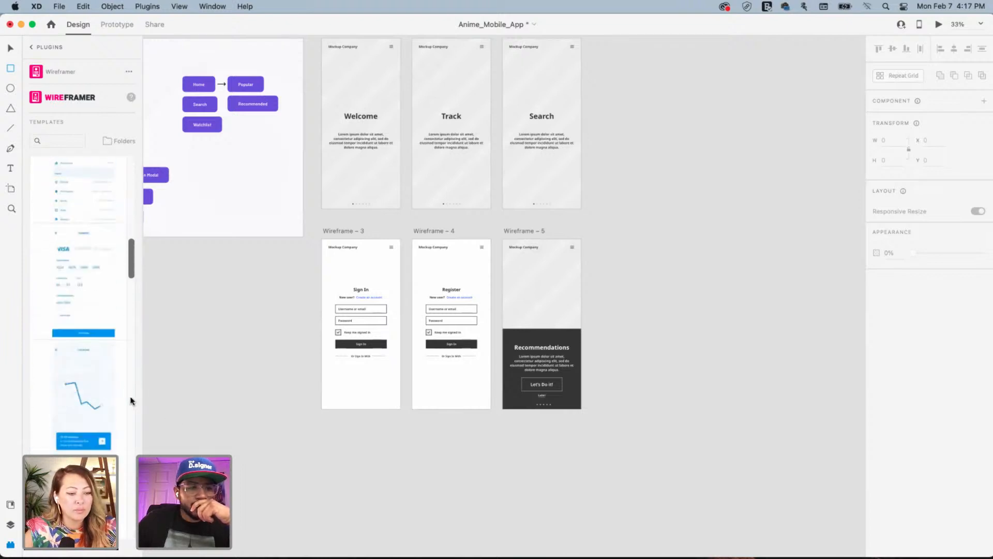
scroll(125, 410, down, 8)
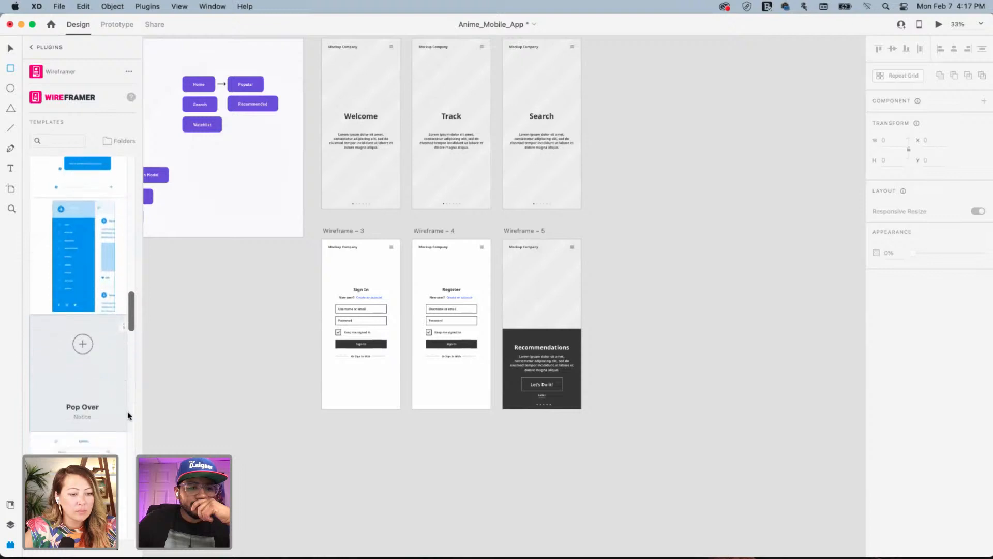
scroll(99, 384, down, 8)
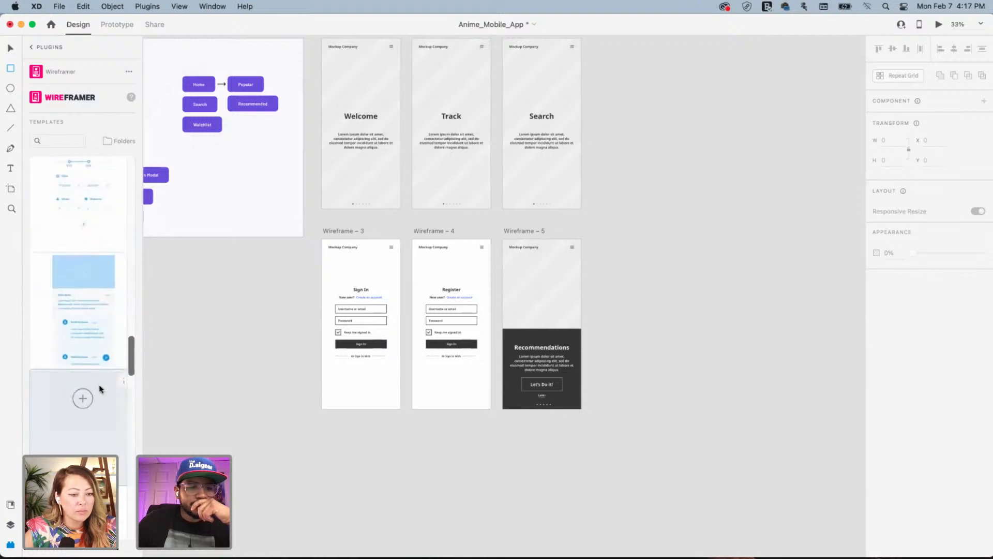
scroll(85, 386, down, 8)
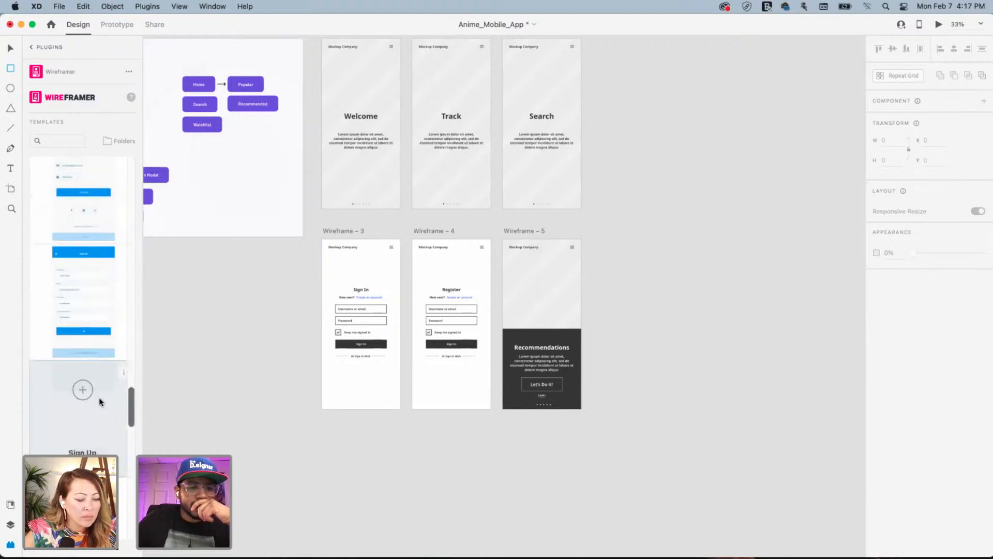
scroll(108, 379, up, 6)
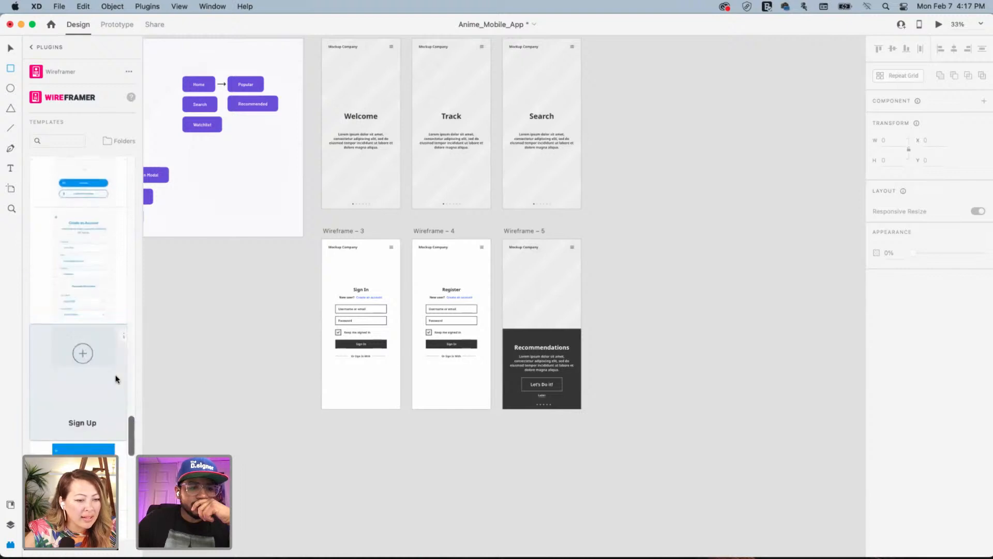
scroll(107, 377, up, 5)
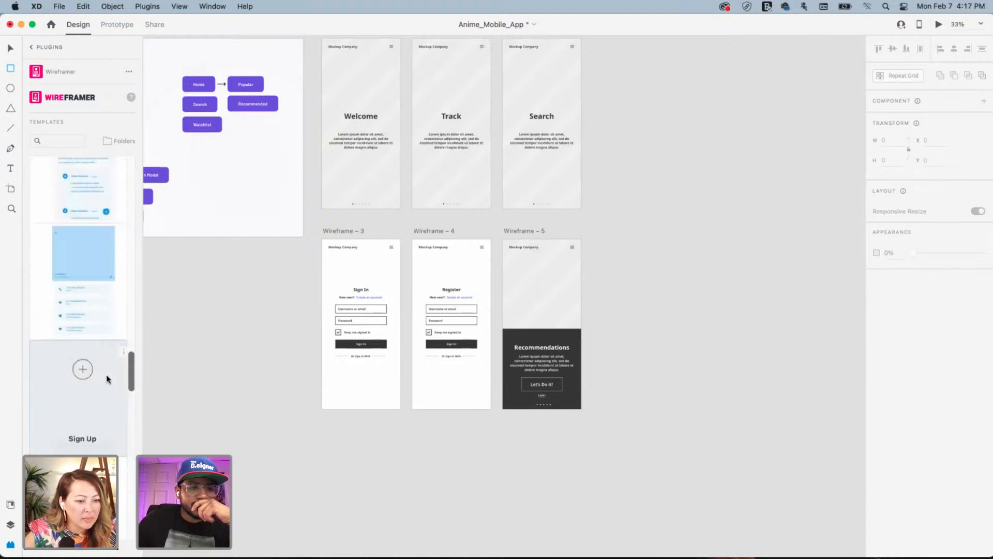
scroll(106, 379, down, 10)
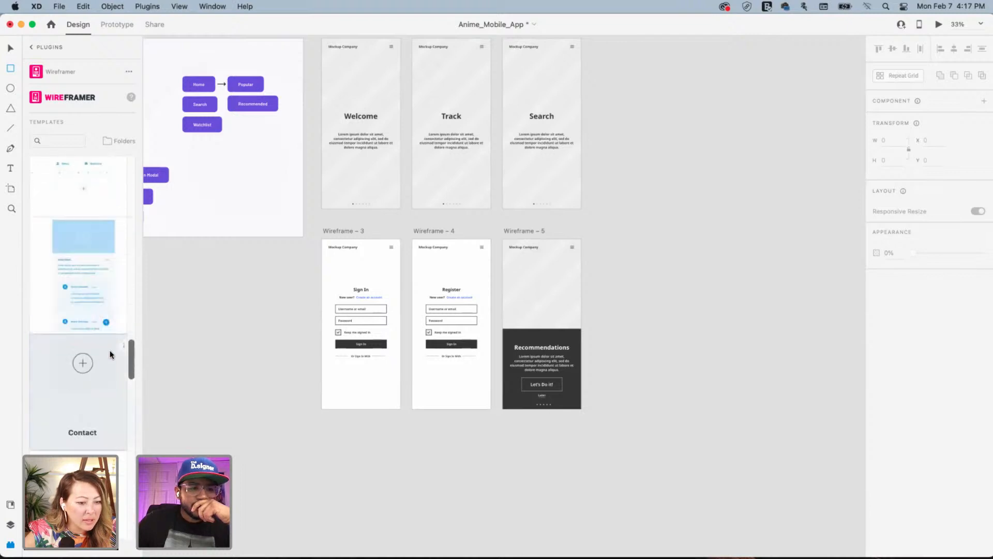
scroll(93, 355, up, 3)
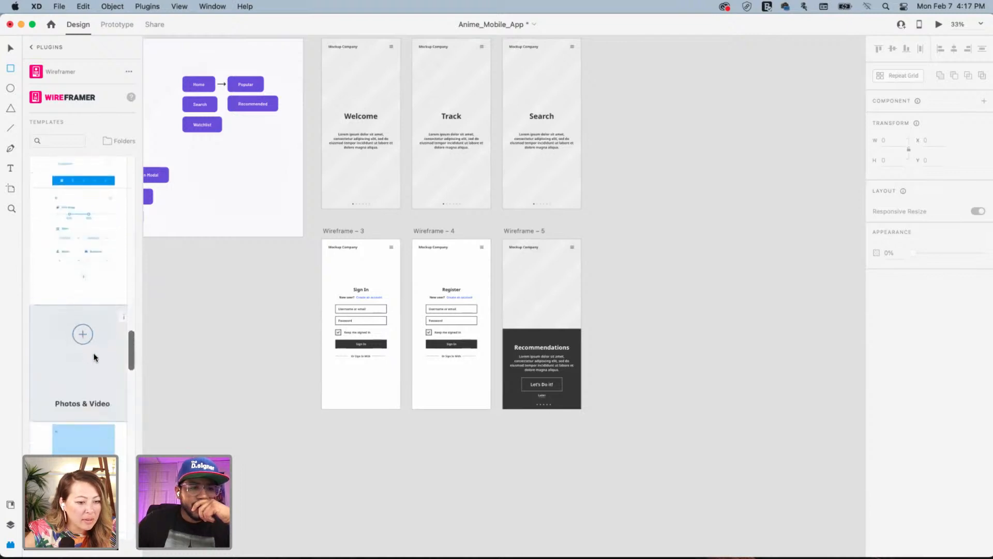
scroll(98, 347, up, 5)
scroll(95, 357, up, 5)
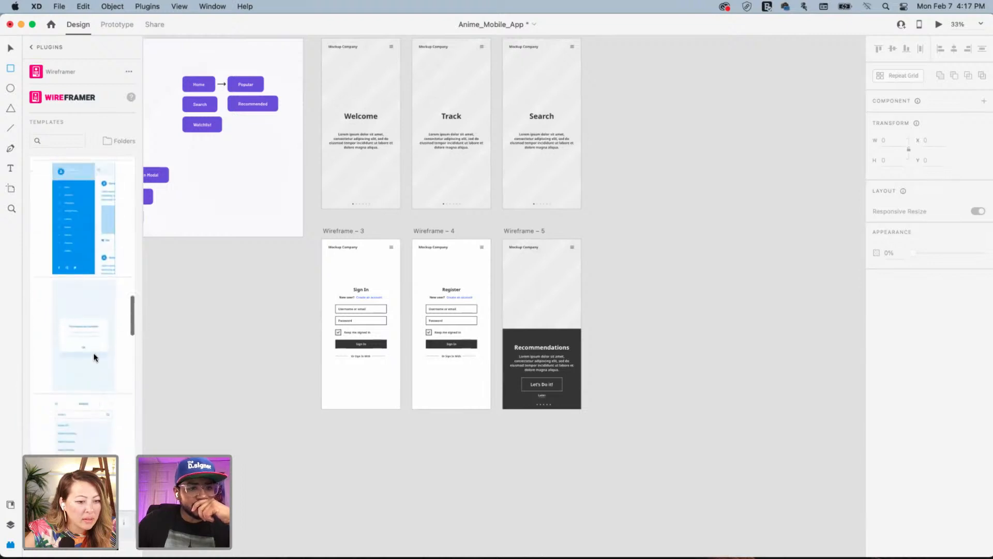
scroll(95, 357, up, 5)
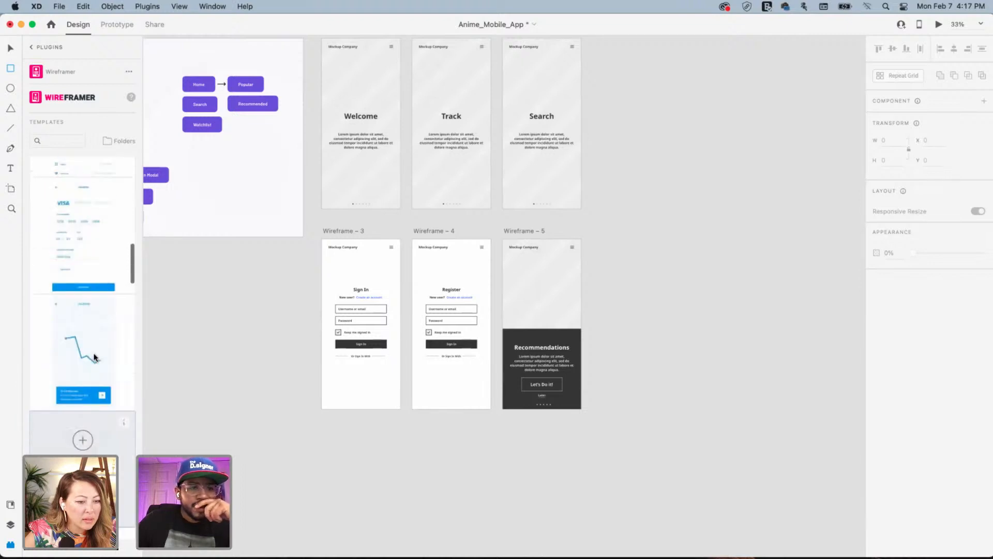
scroll(95, 357, up, 5)
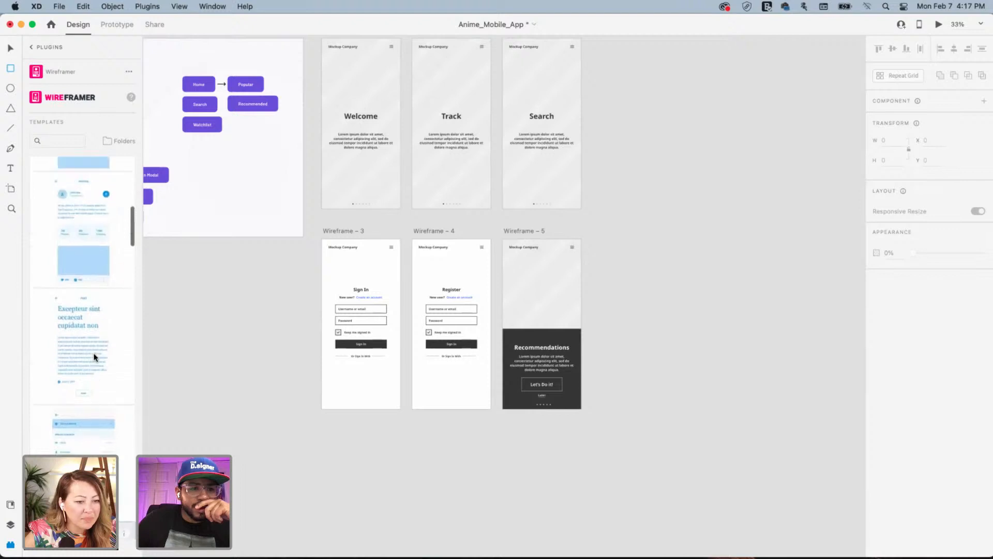
Insert the 375×667 News Feed template after Wireframe – 5 and view it at full size
click(97, 331)
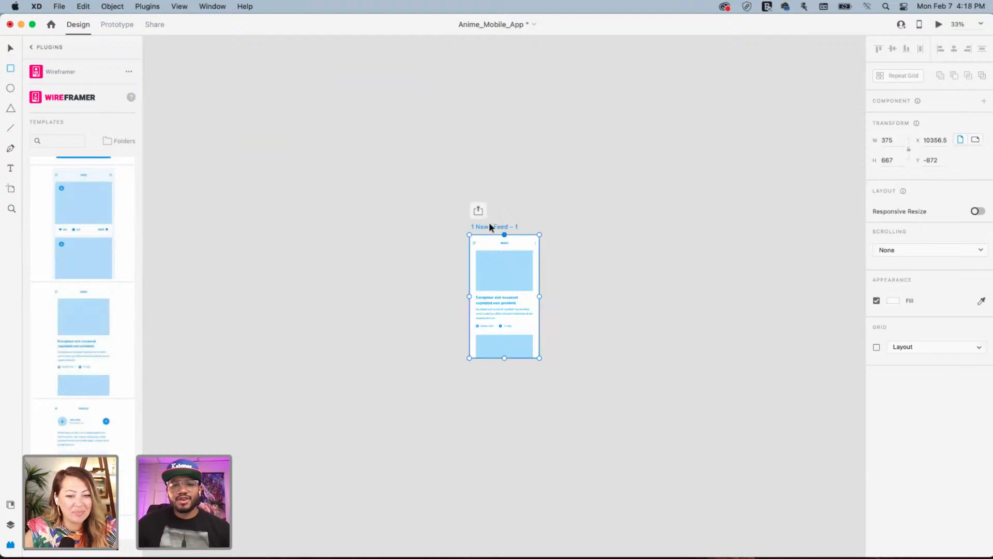
drag(491, 228, 603, 249)
key(super+minus)
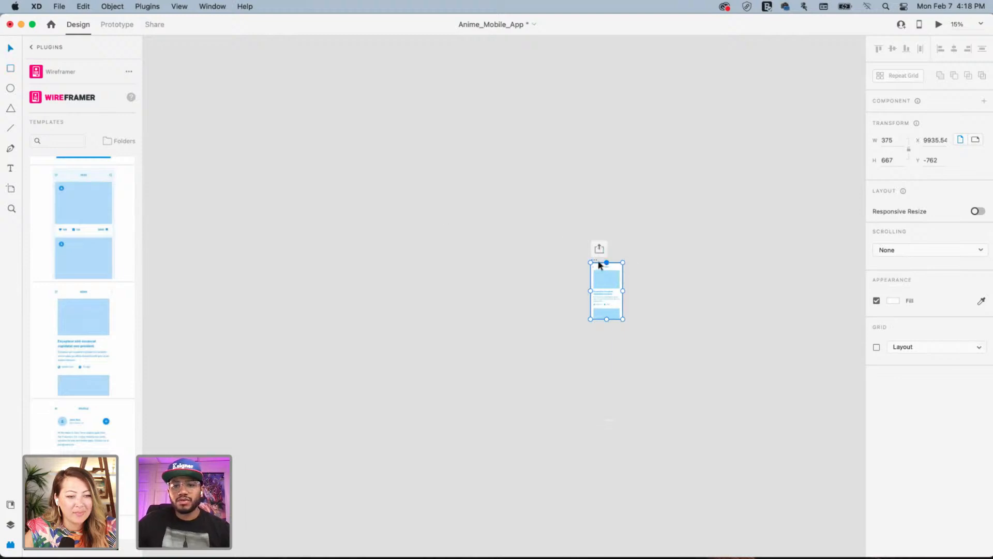
drag(595, 262, 245, 379)
drag(246, 324, 659, 236)
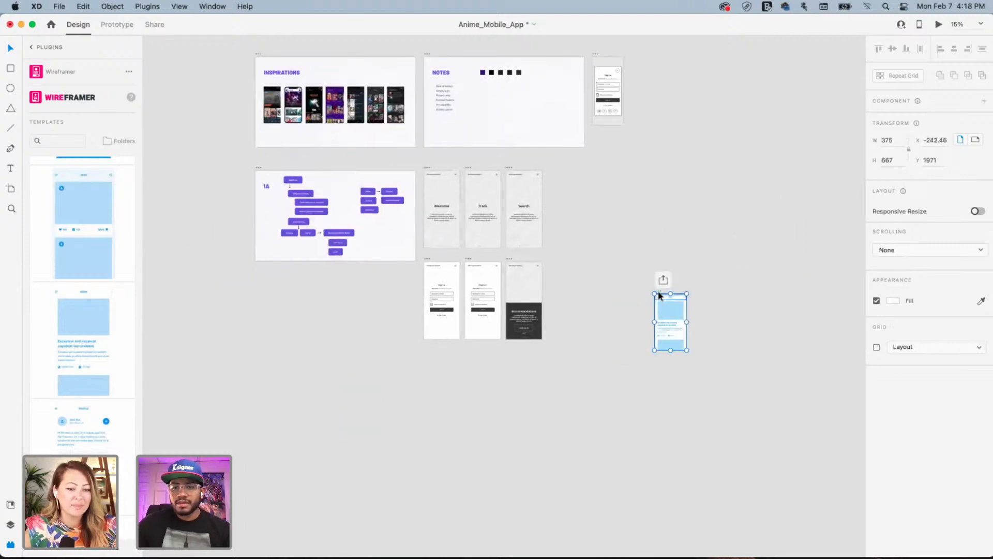
drag(661, 293, 555, 259)
key(super+plus)
key(super+plus)
key(super+plus)
key(super+plus)
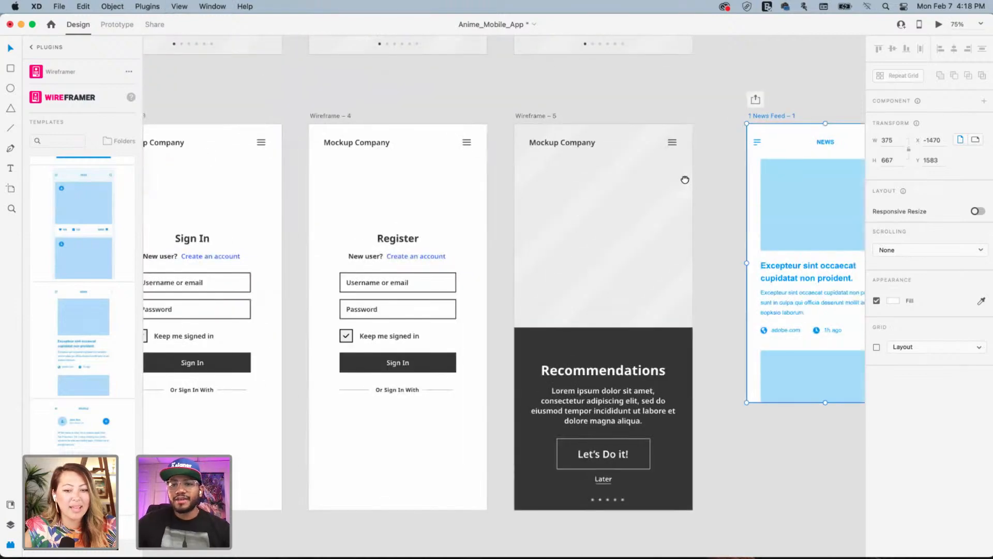
scroll(525, 196, right, 10)
key(super+plus)
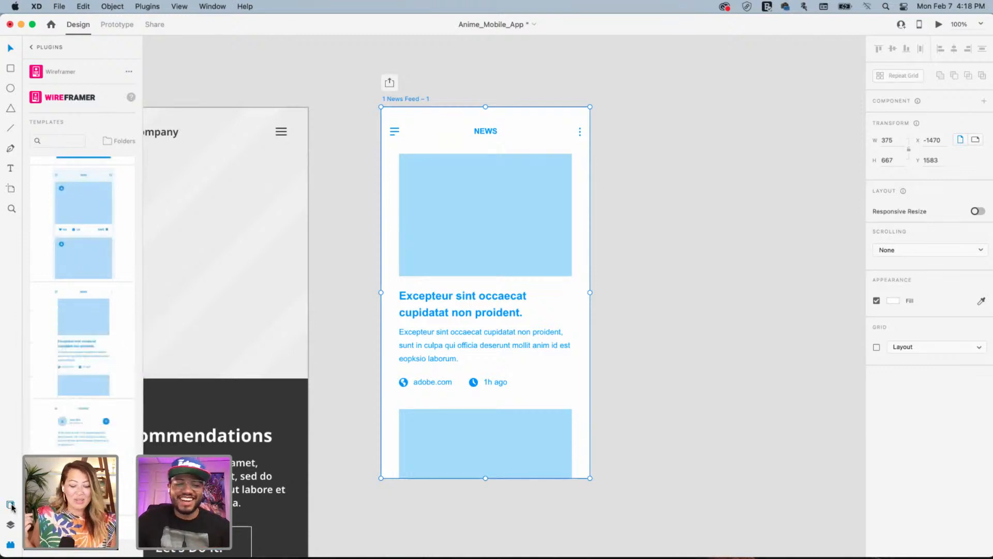
Add the News Feed artboard's colours to the Document Assets
click(11, 505)
click(10, 524)
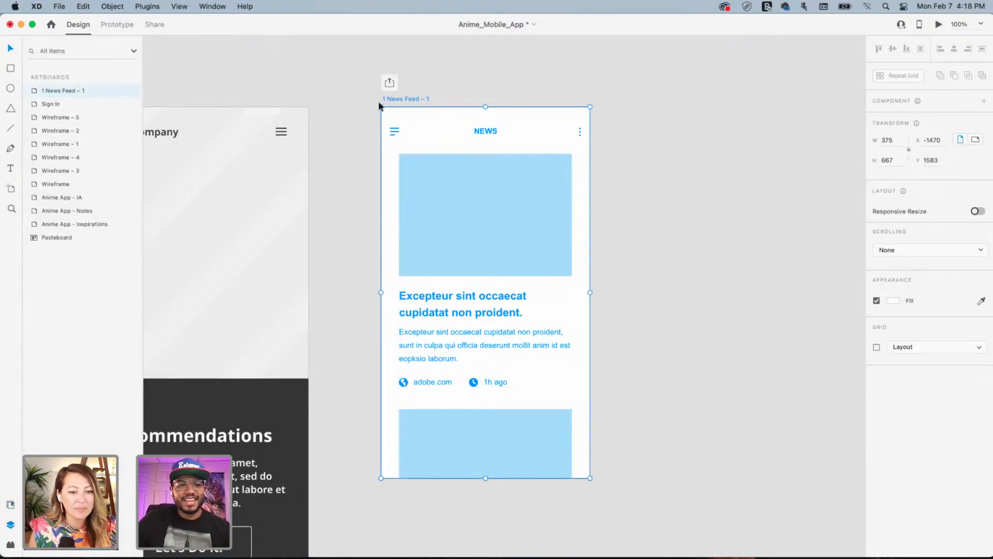
click(361, 92)
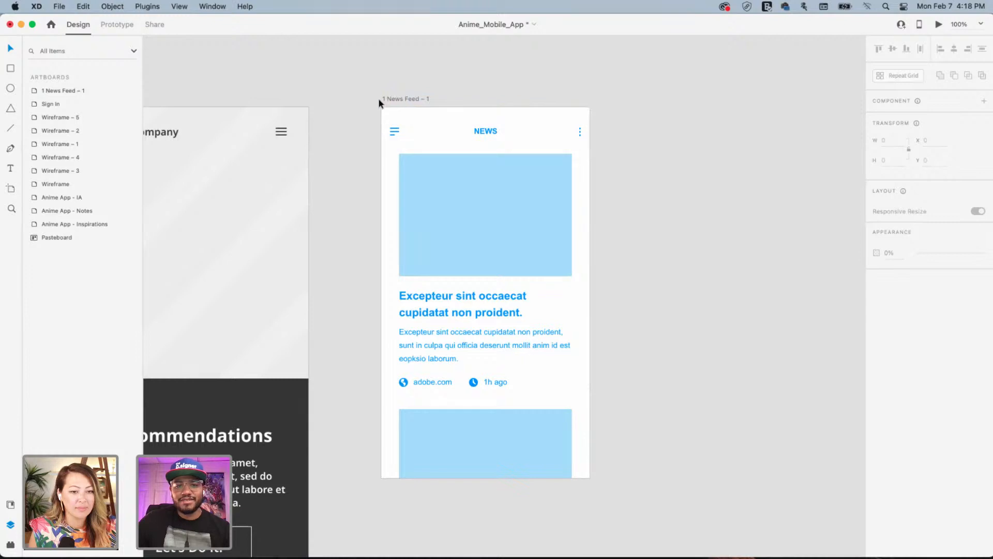
click(401, 98)
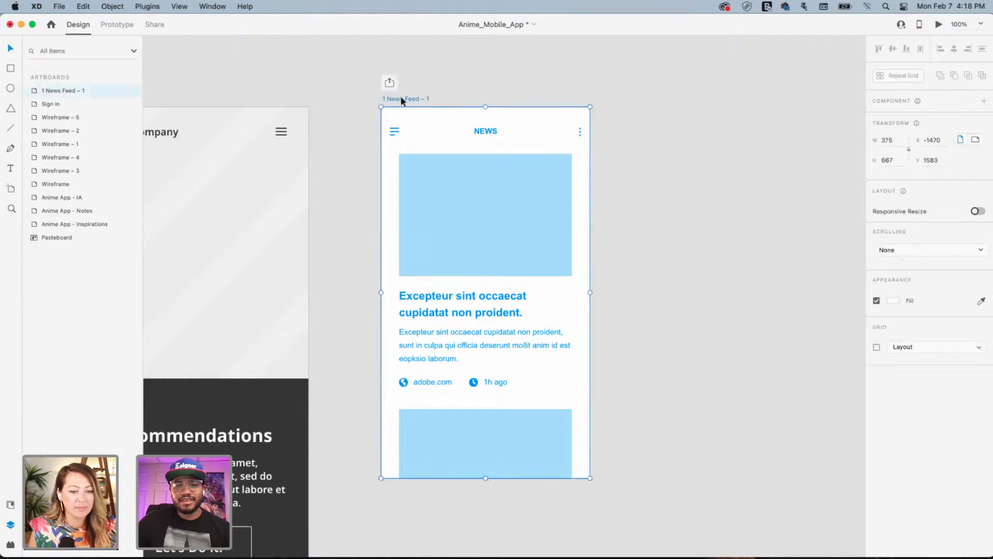
click(10, 505)
click(129, 105)
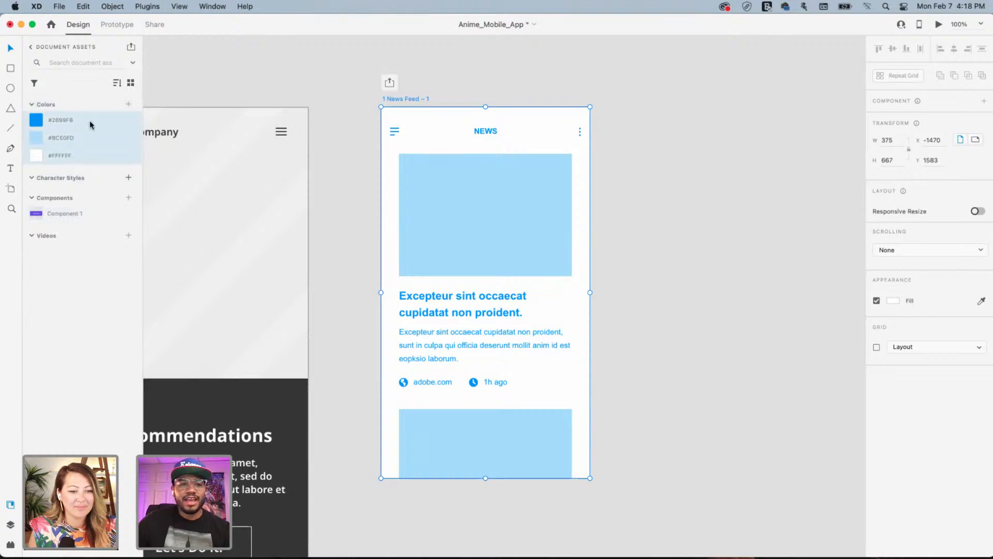
click(42, 123)
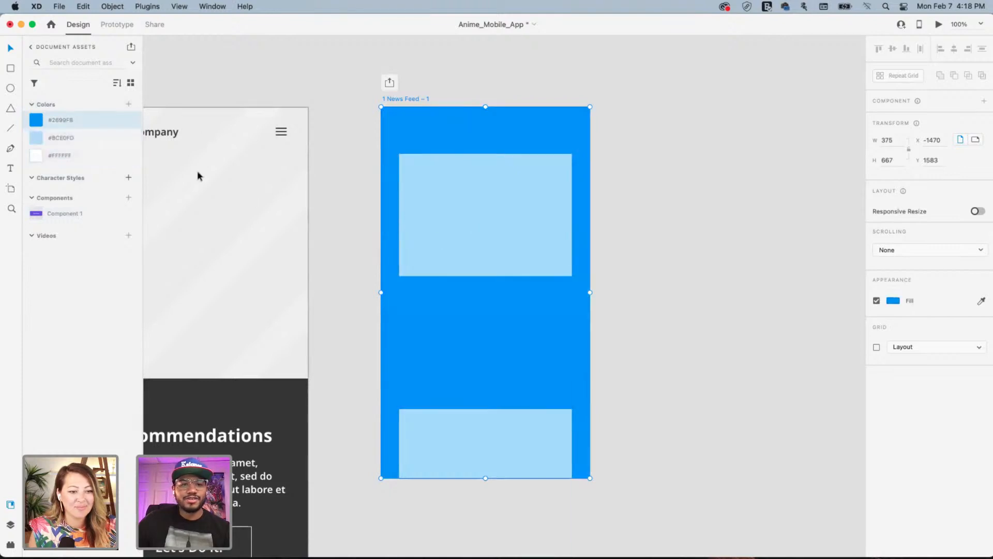
key(super+z)
Change the #2699FB and light blue document swatches to dark grey #3C3C3C
right_click(42, 121)
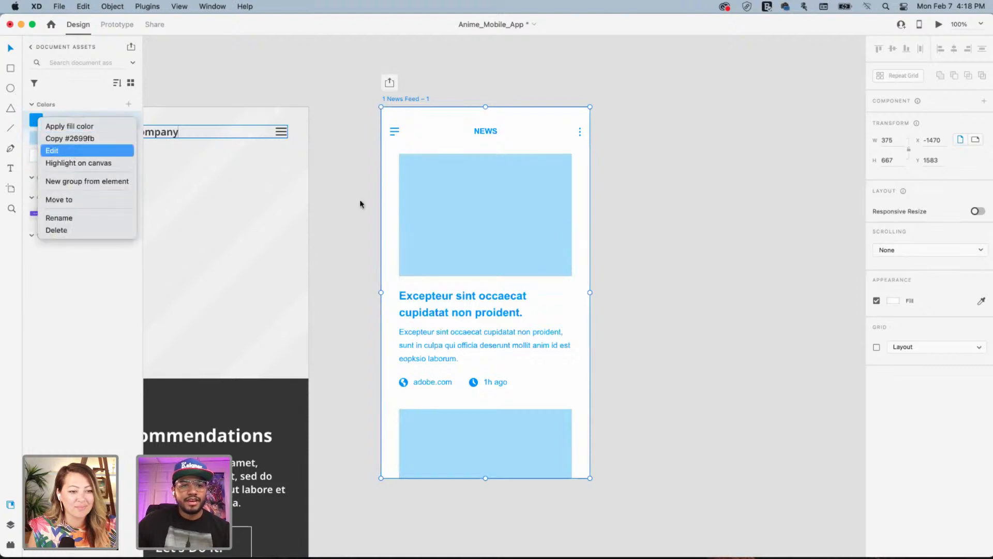
key(Return)
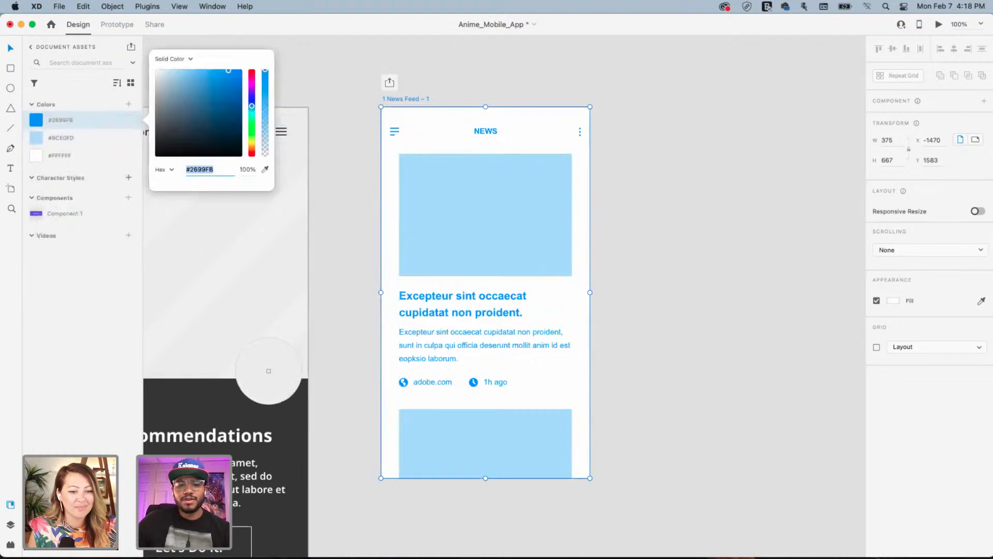
text(3c3c3c)
key(Return)
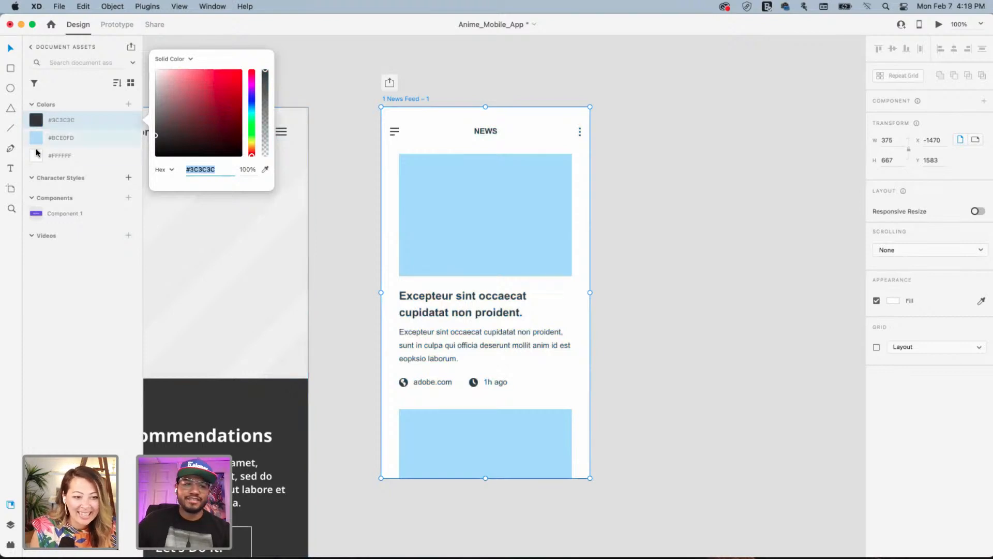
right_click(91, 137)
click(124, 178)
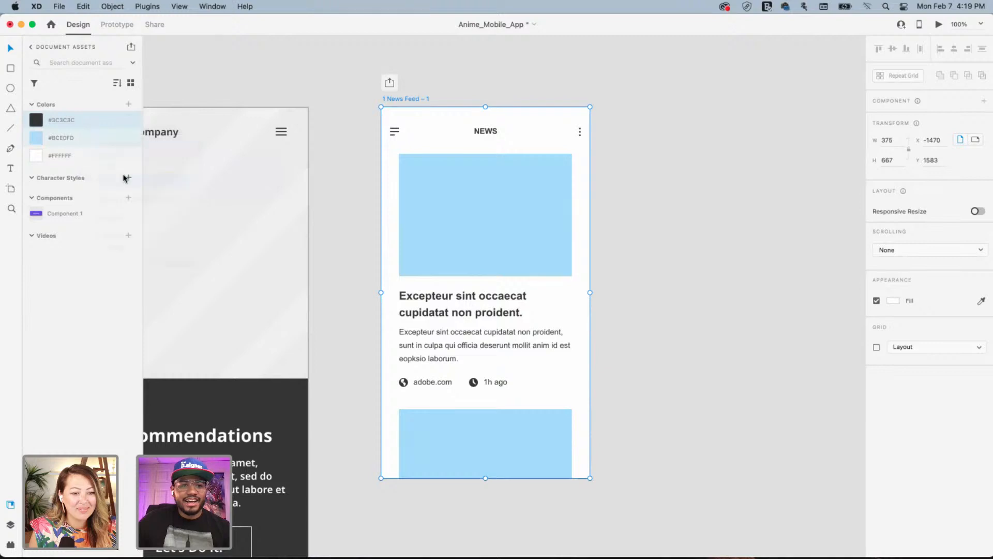
right_click(90, 139)
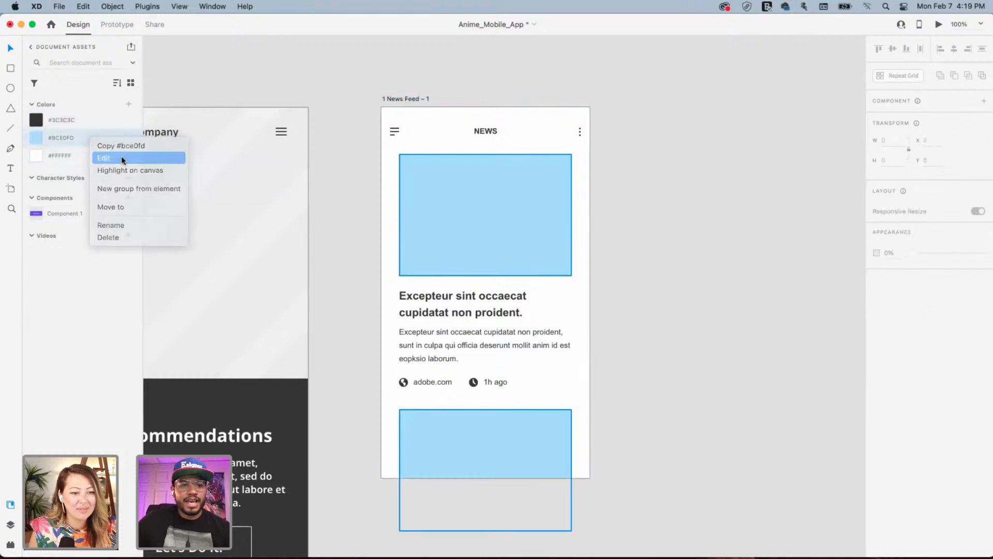
click(120, 159)
text(3C3C3C)
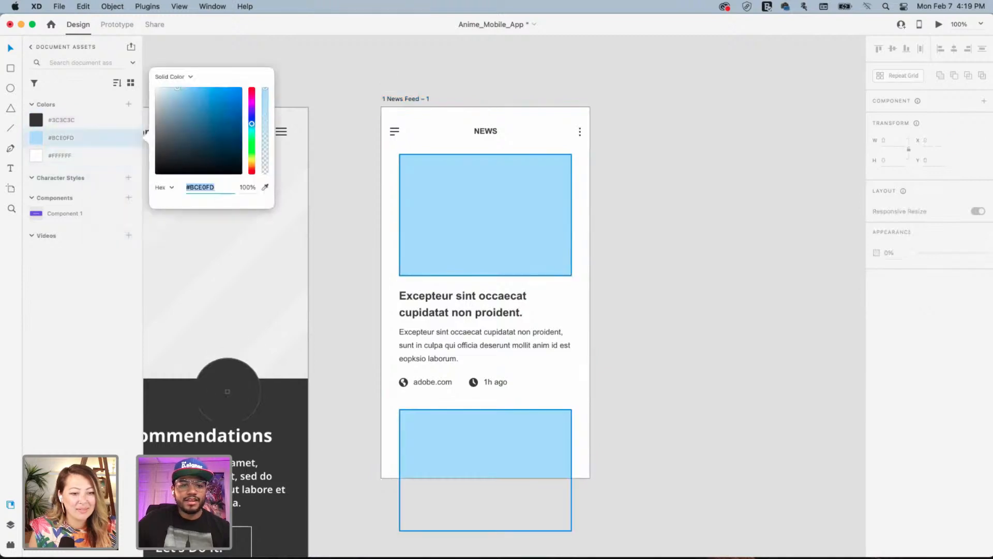
key(Return)
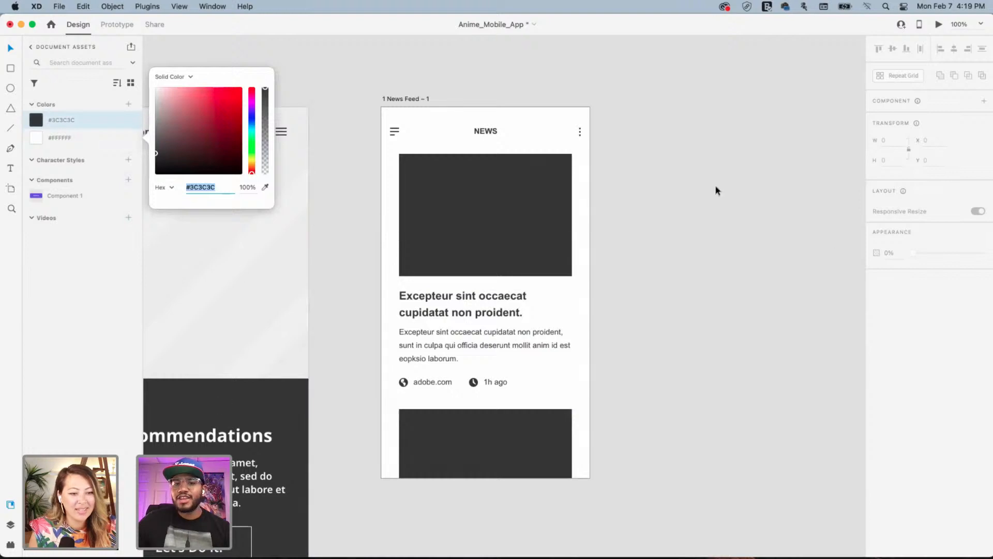
click(691, 155)
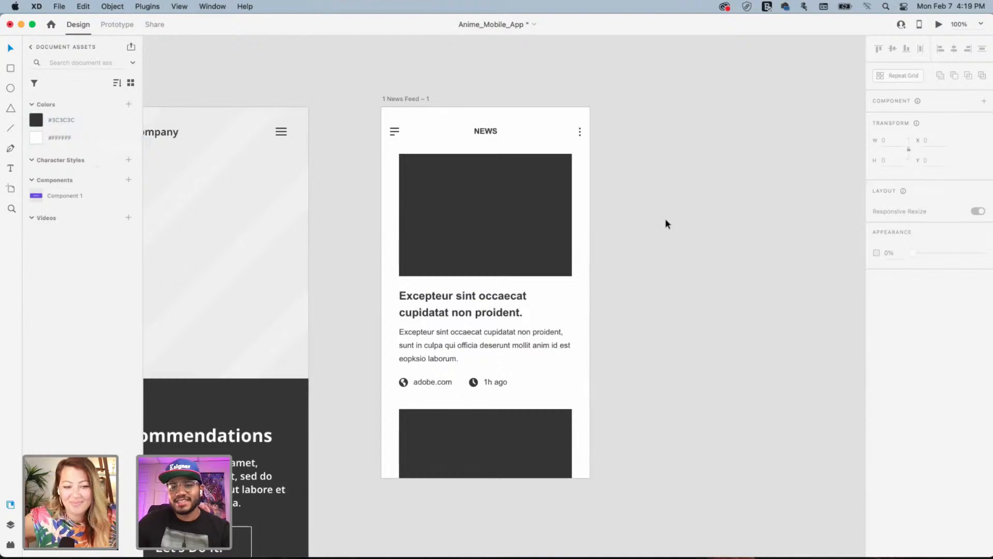
Preview all dark grey elements in purple #705CE0, then revert to #3C3C3C
key(super+minus)
key(super+minus)
key(super+minus)
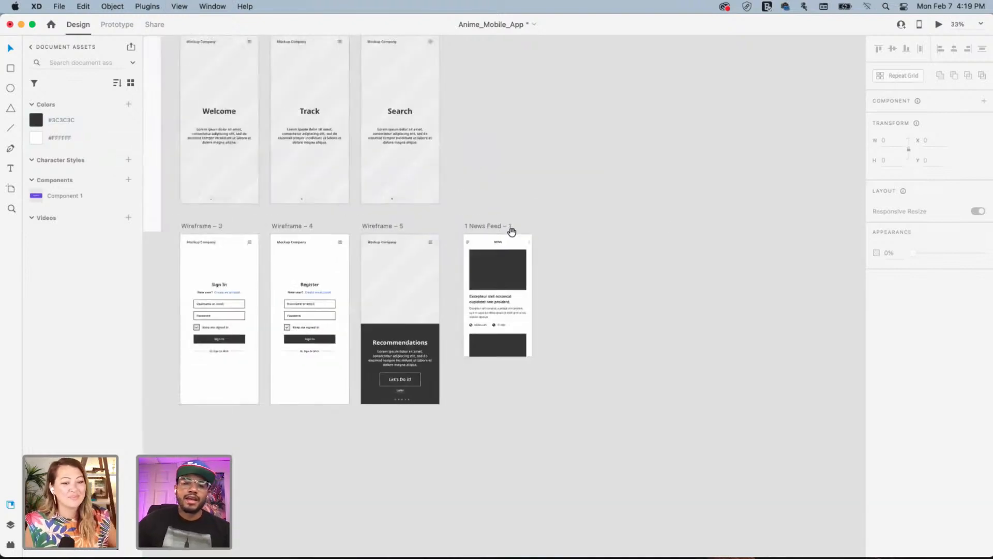
drag(474, 196, 629, 285)
scroll(630, 285, left, 2)
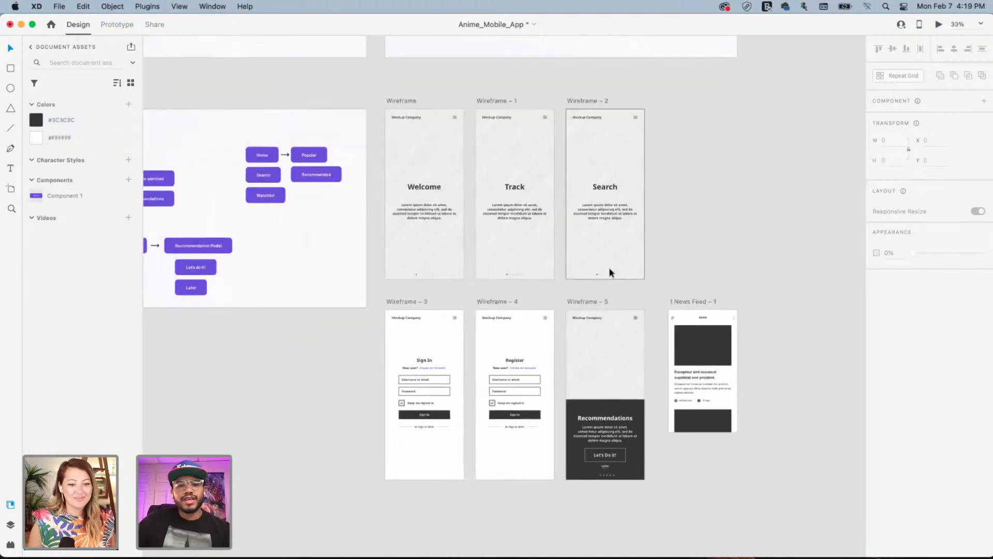
right_click(36, 123)
key(Return)
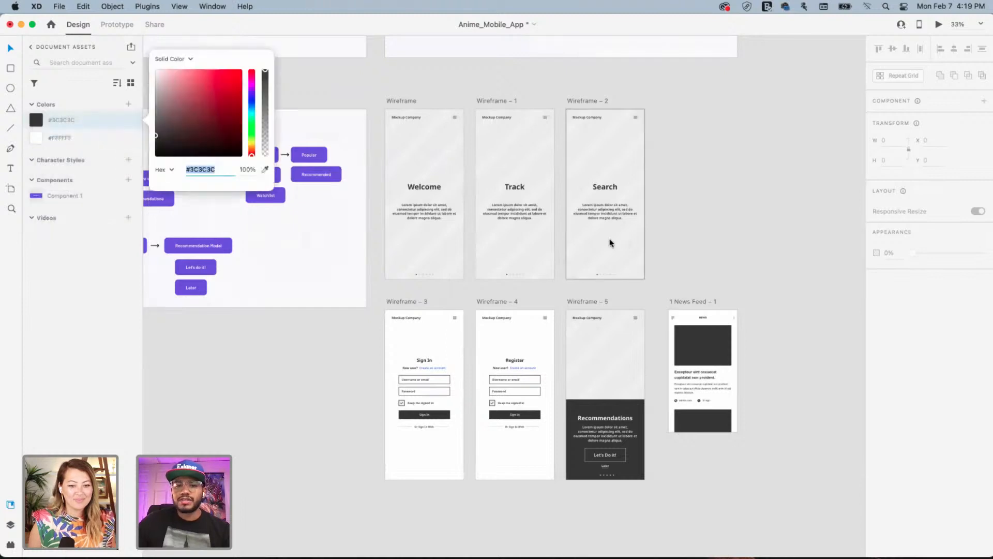
text(705CE0)
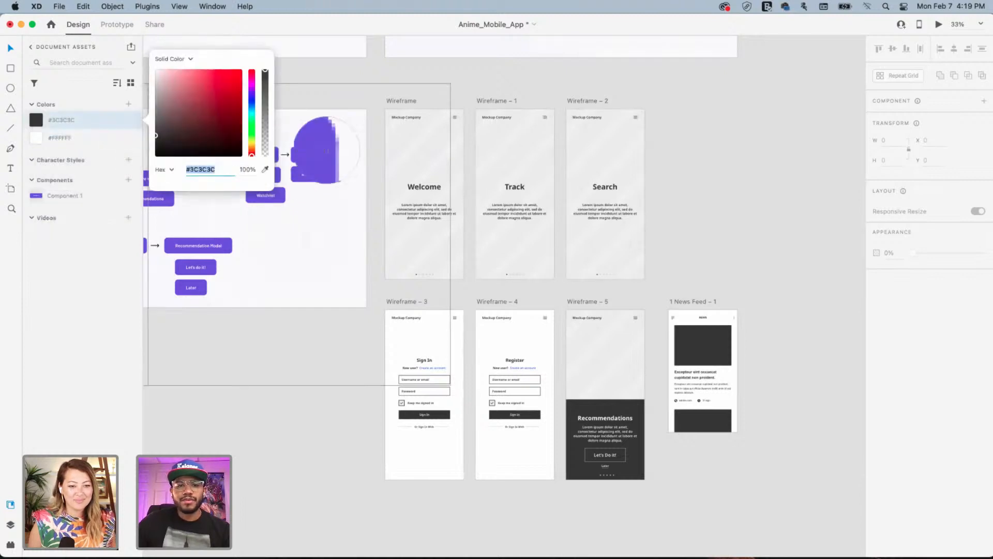
key(Return)
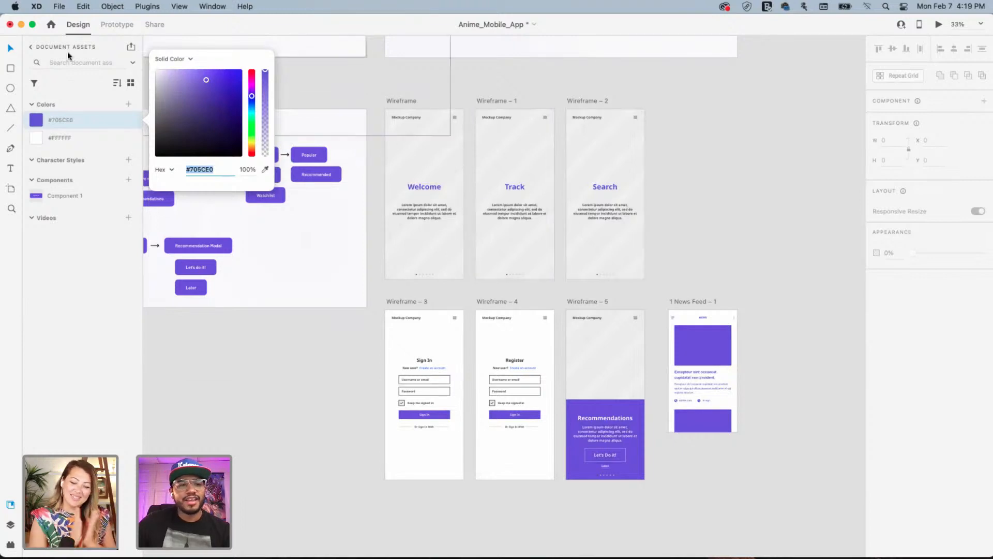
key(super+z)
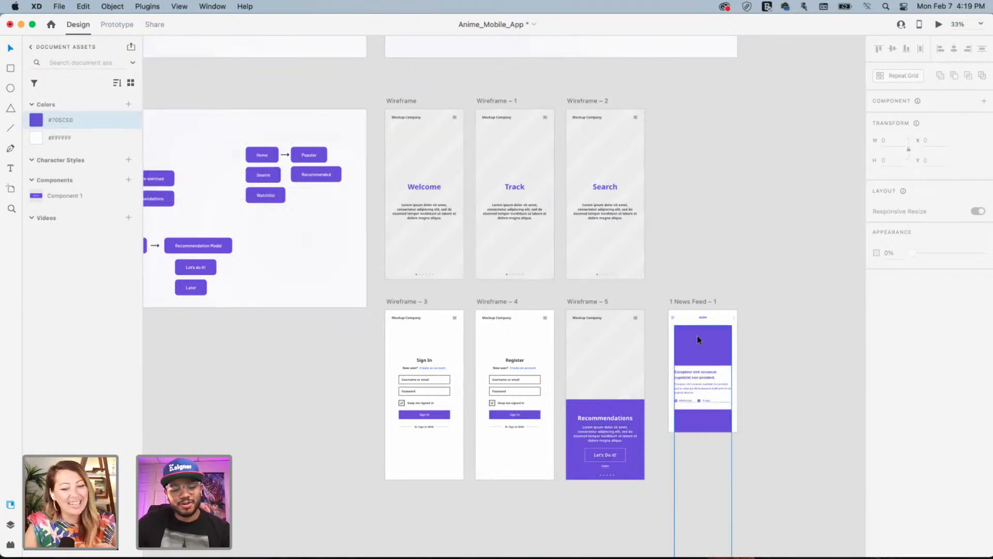
click(694, 243)
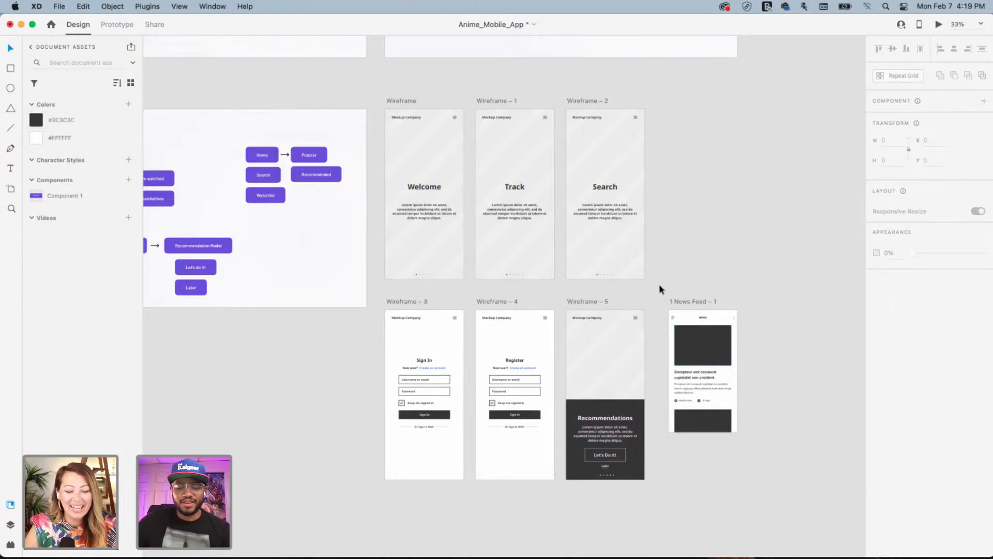
Move News Feed aside and duplicate Wireframe – 5 into an emptied Wireframe – 6
key(super+equal)
key(super+equal)
drag(656, 361, 366, 272)
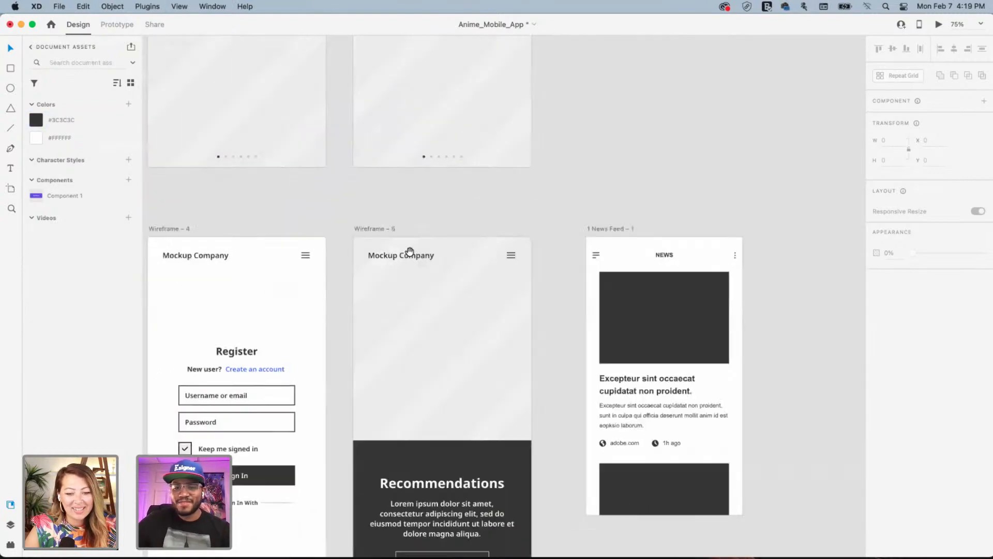
drag(579, 296, 444, 112)
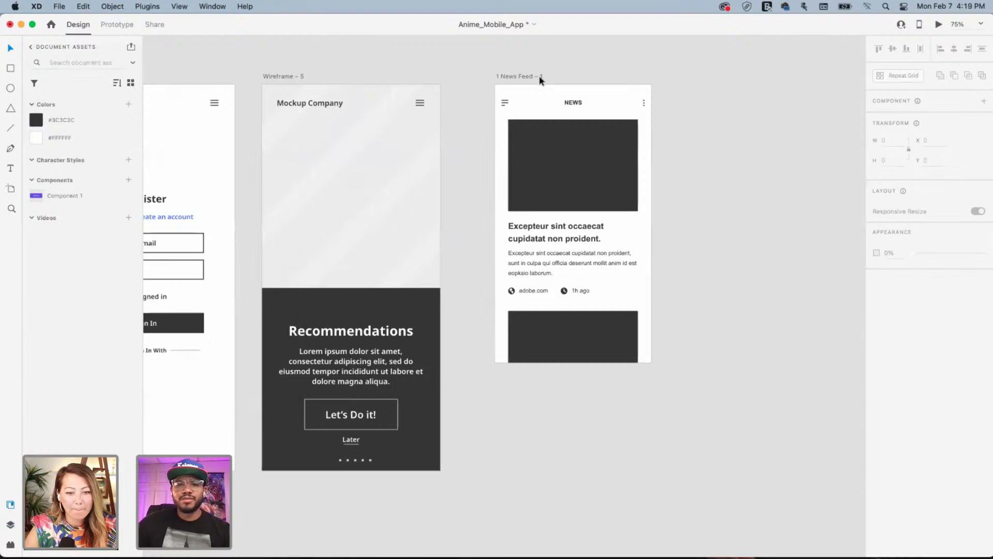
click(517, 78)
drag(507, 80, 755, 80)
click(277, 76)
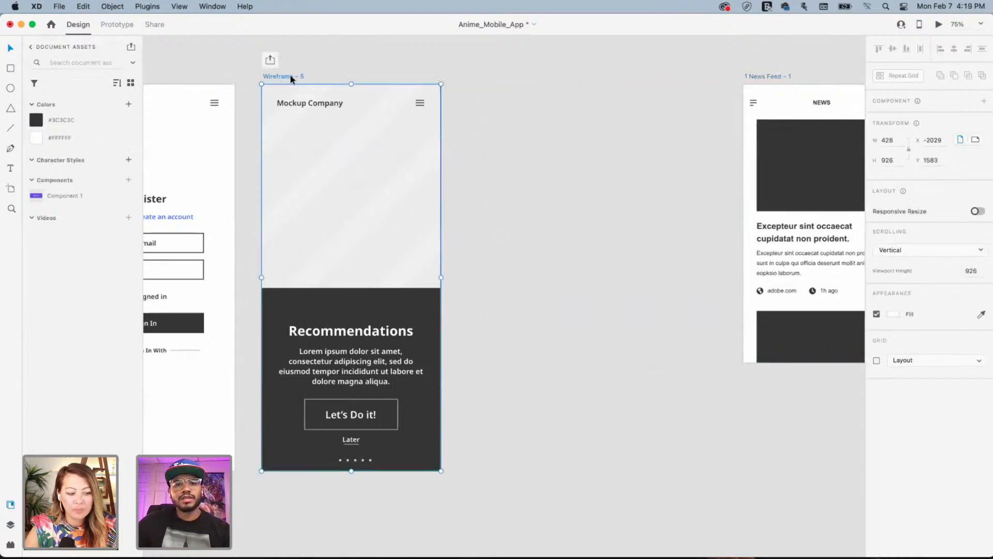
drag(291, 76, 714, 474)
click(472, 99)
key(Delete)
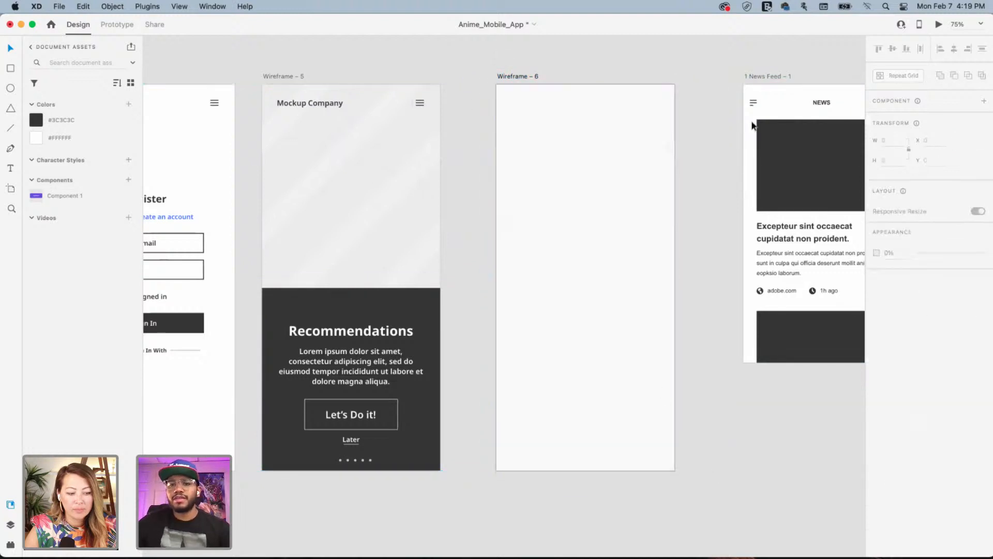
Copy News Feed's image, headline and body text into Wireframe – 6, then delete News Feed
drag(725, 131, 595, 137)
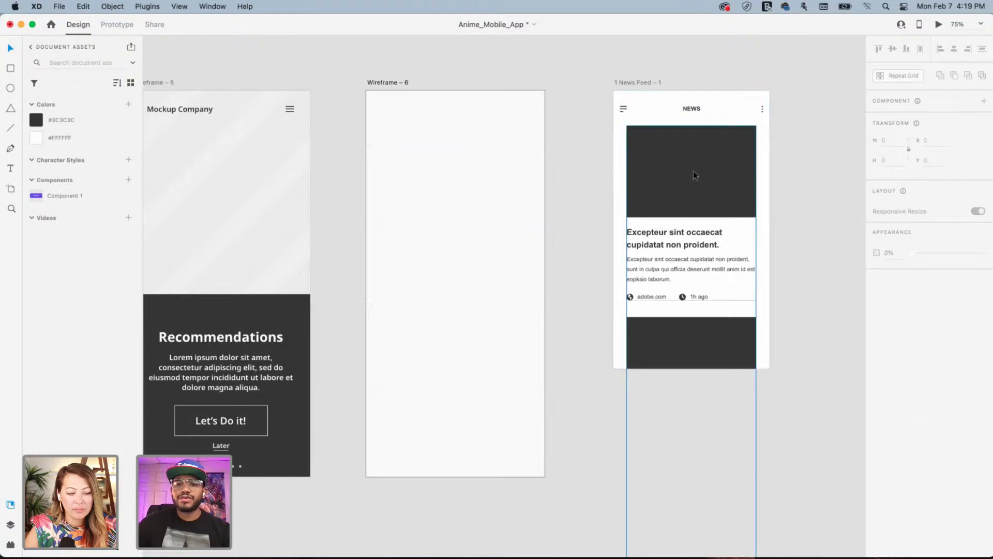
double_click(673, 170)
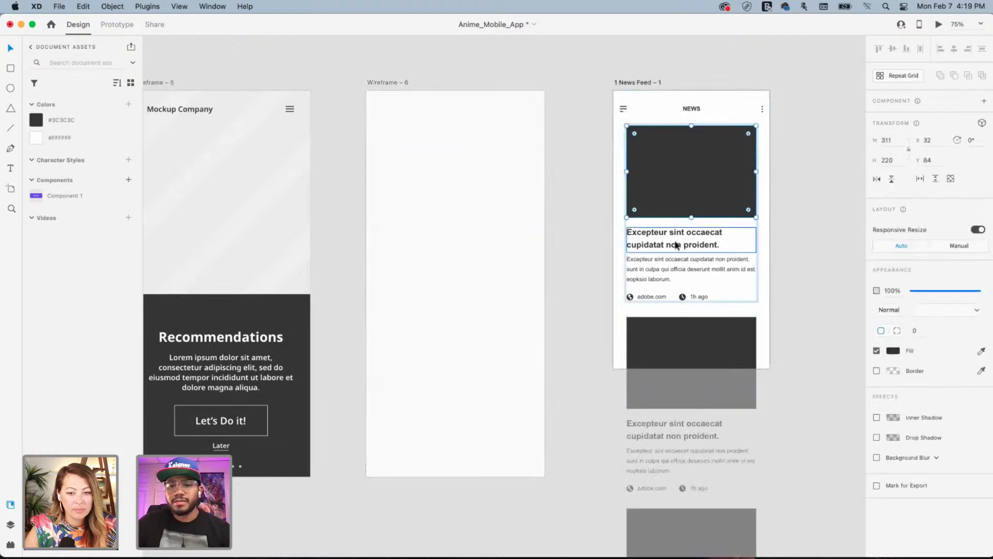
shift+click(676, 245)
shift+click(660, 272)
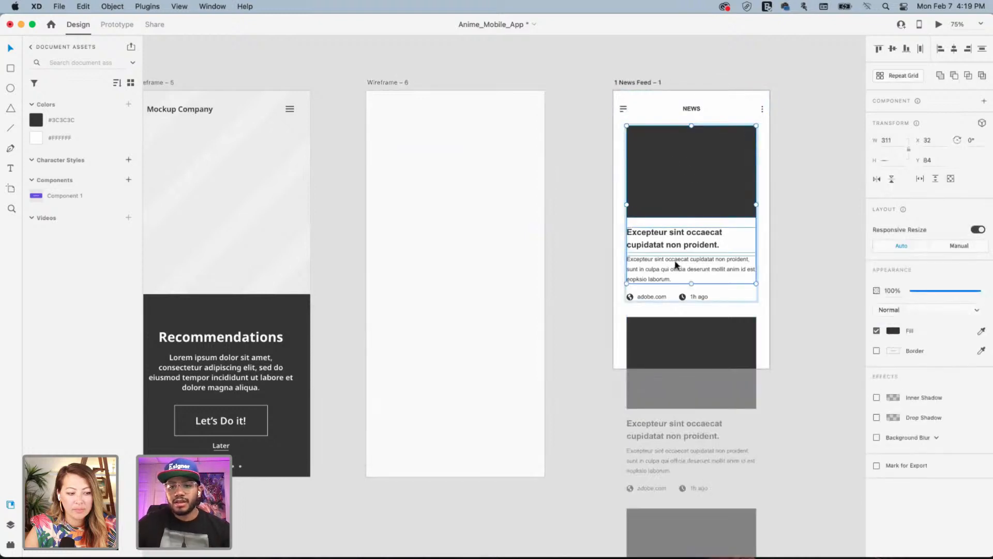
key(ctrl+c)
click(507, 209)
key(ctrl+v)
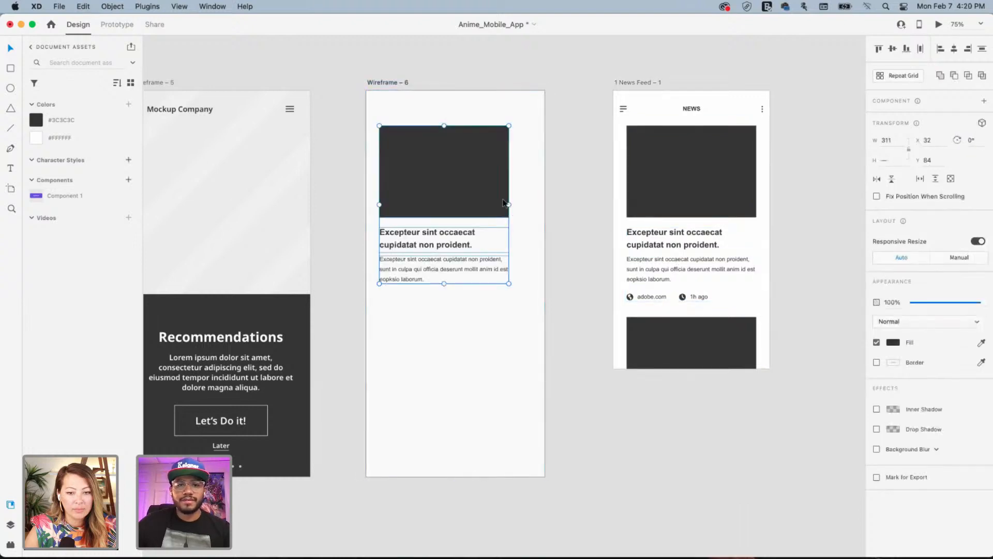
drag(591, 80, 811, 409)
click(634, 84)
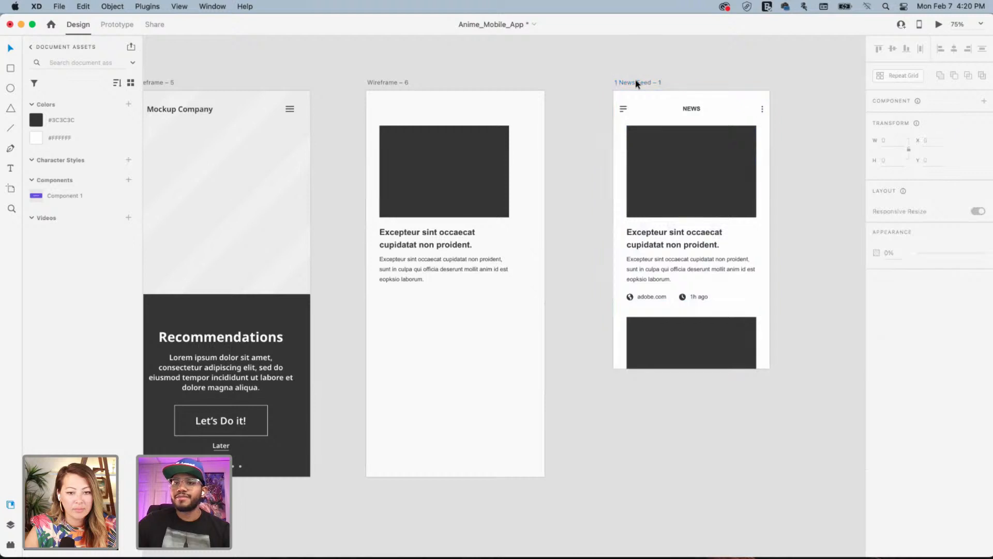
key(Delete)
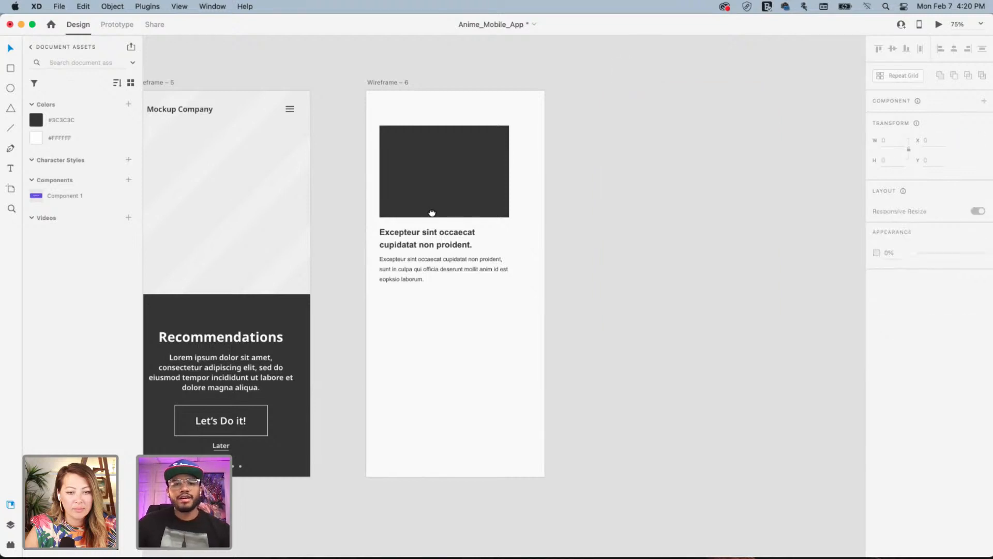
Paste the Mockup Company header from Wireframe – 5 into Wireframe – 6
scroll(331, 145, left, 5)
scroll(331, 145, up, 1)
click(315, 133)
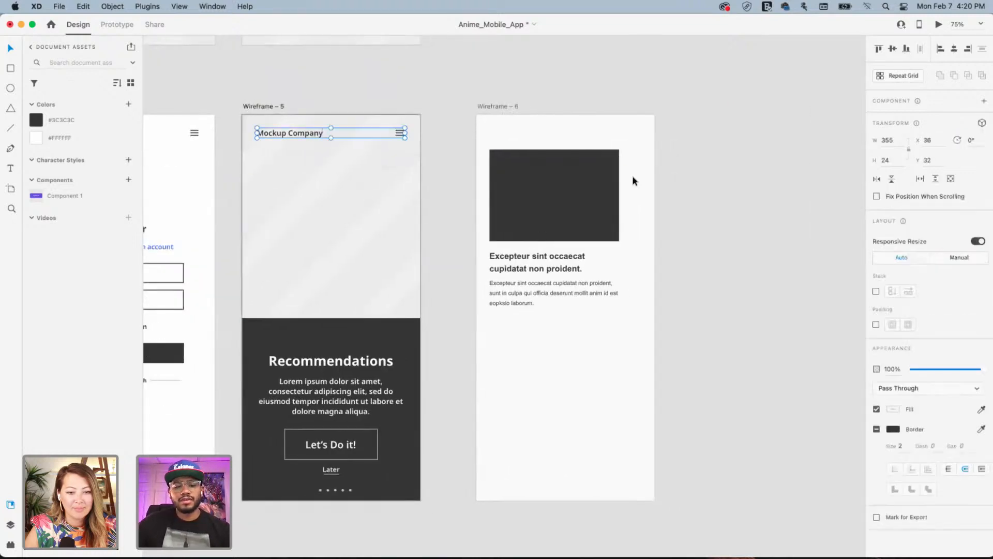
click(494, 107)
key(ctrl+v)
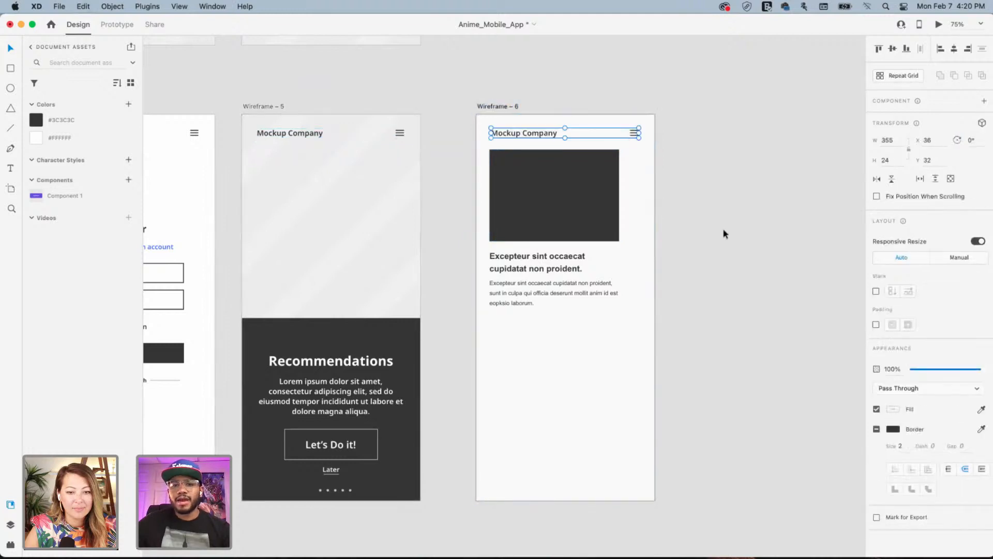
Enlarge the image to a 369-wide poster block with the headline and paragraph just below
click(523, 170)
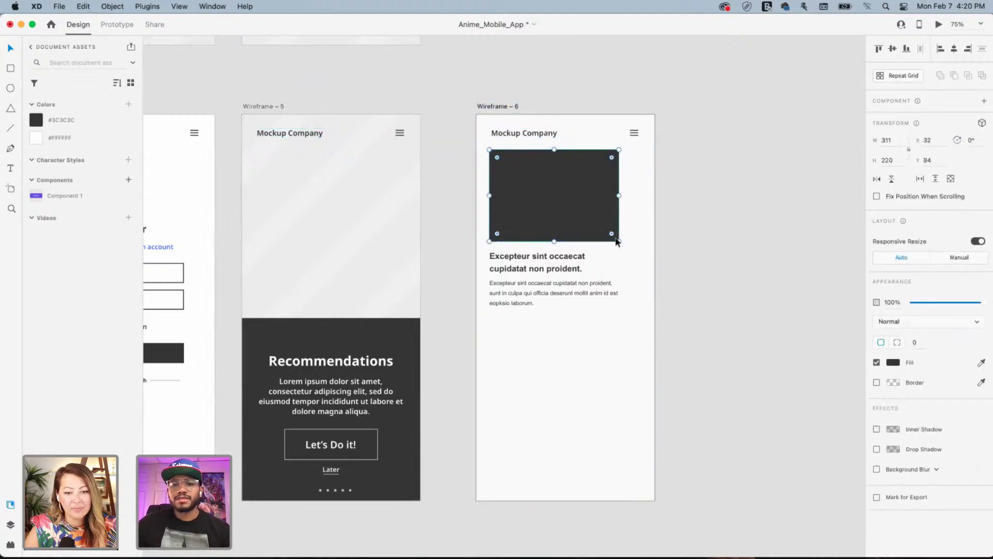
click(541, 257)
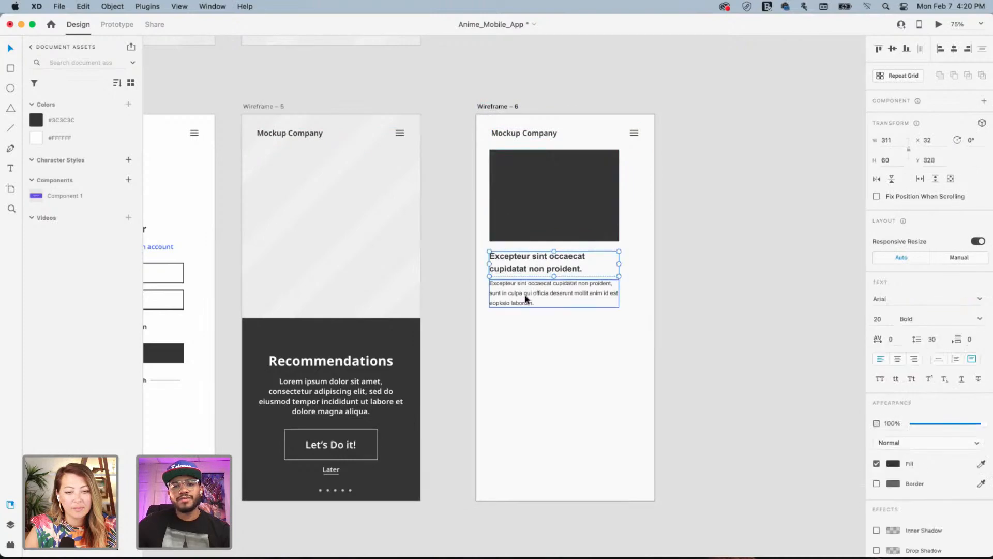
shift+click(527, 297)
drag(528, 298, 546, 328)
click(558, 194)
drag(619, 239, 639, 239)
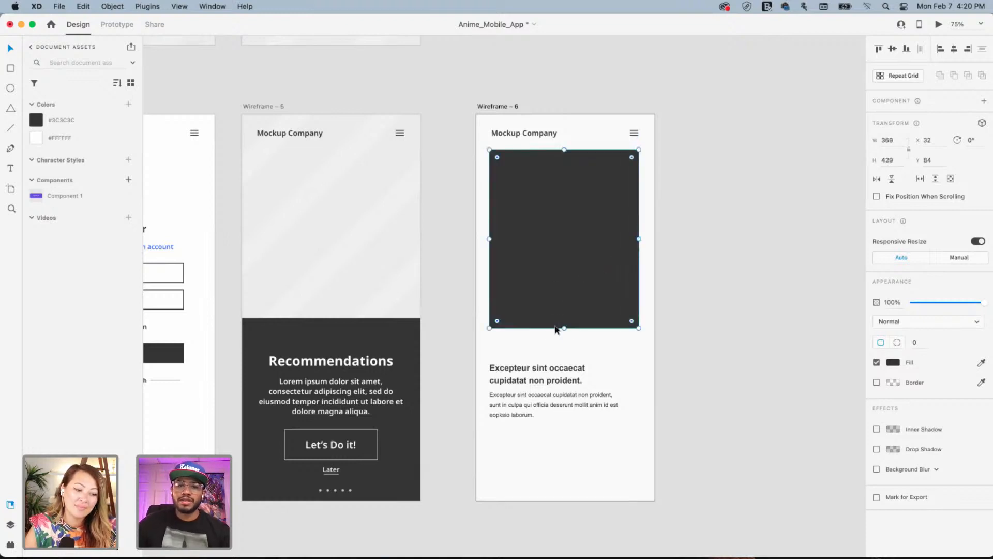
drag(564, 328, 559, 343)
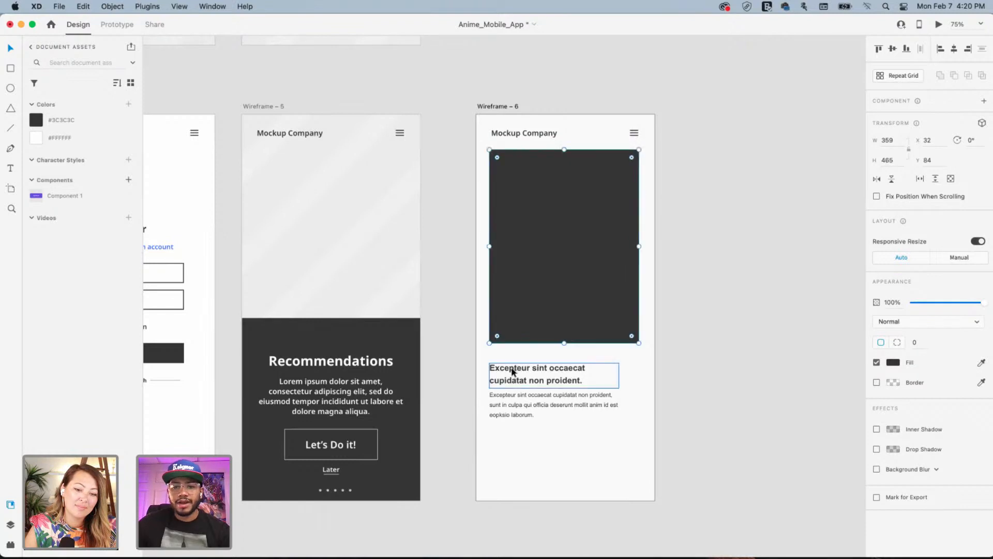
click(516, 372)
shift+click(507, 405)
drag(506, 379, 506, 369)
click(719, 266)
key(space)
drag(567, 355, 562, 225)
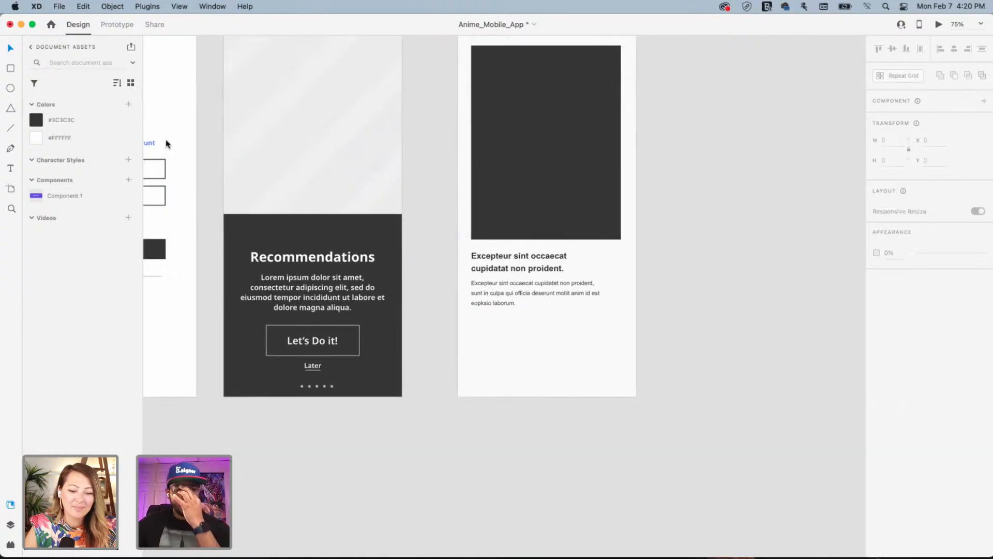
Draw a borderless 56-high bar at the screen bottom, filled with the image's dark colour
click(11, 70)
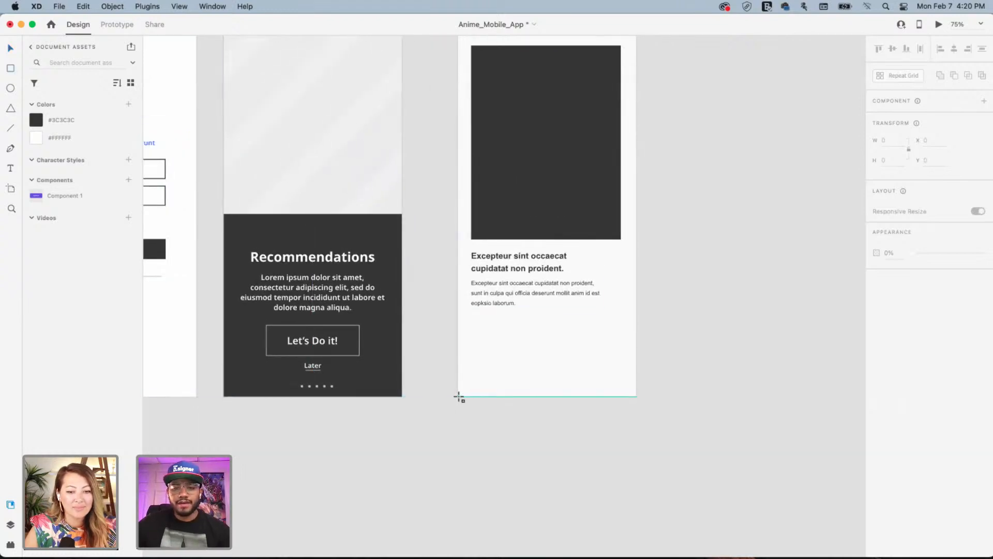
drag(458, 396, 636, 364)
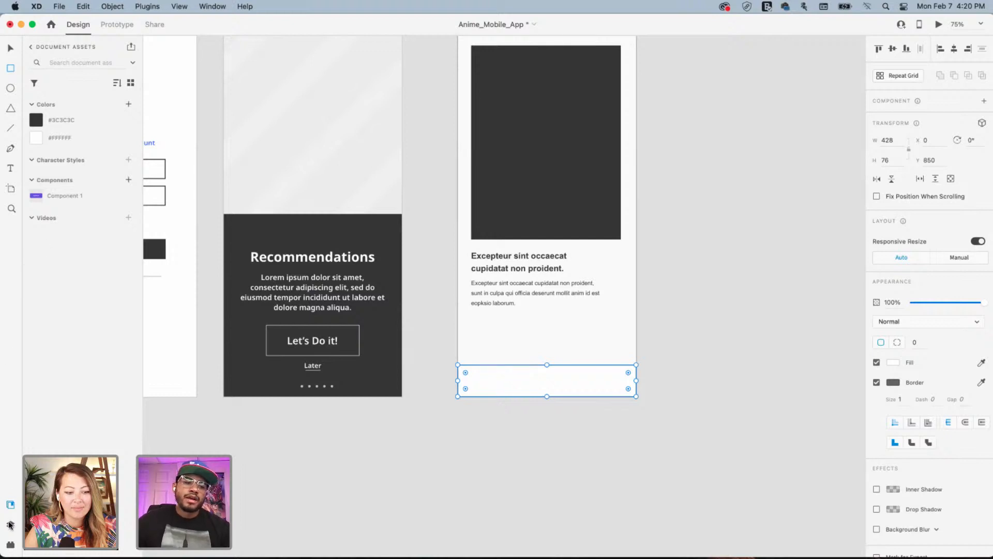
click(877, 382)
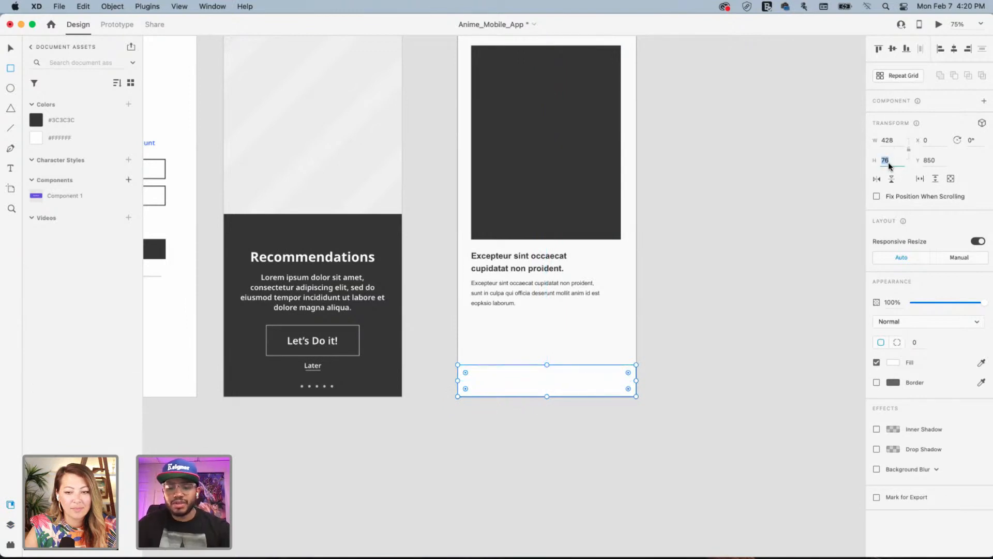
key(Return)
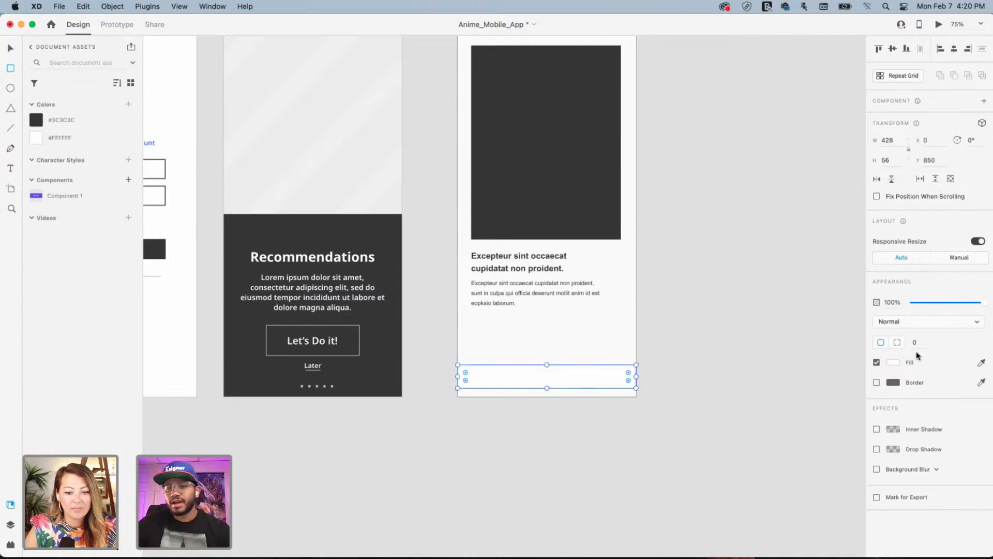
click(982, 364)
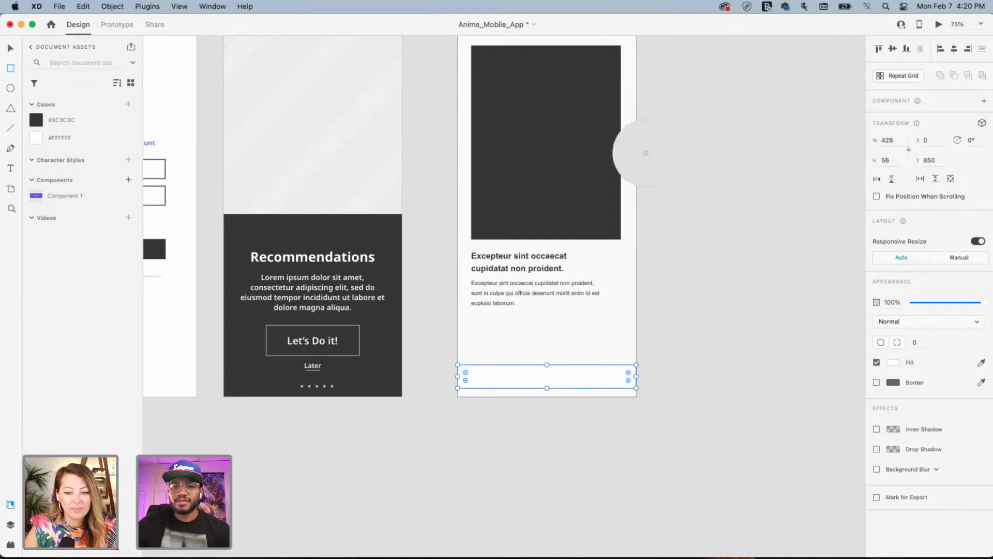
click(483, 143)
click(10, 48)
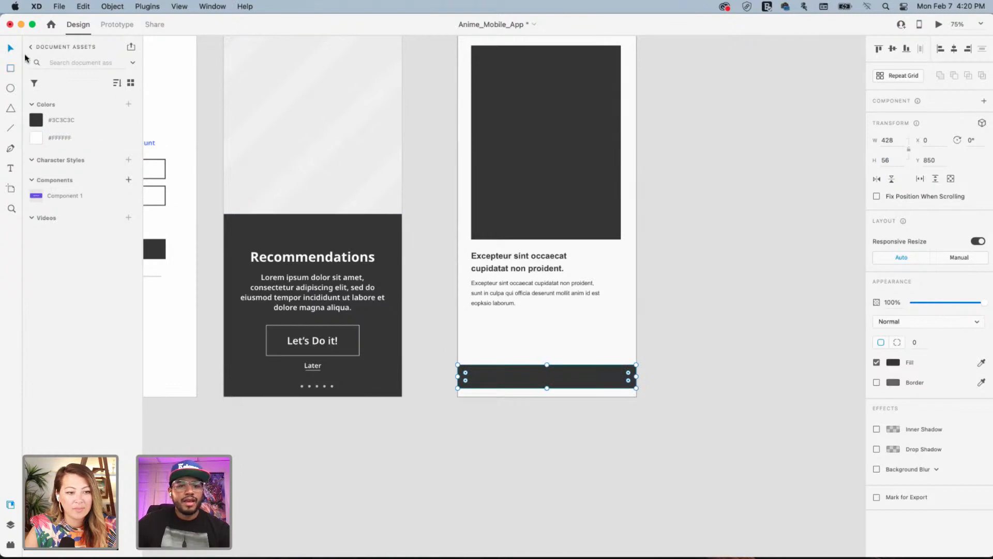
drag(545, 387, 547, 366)
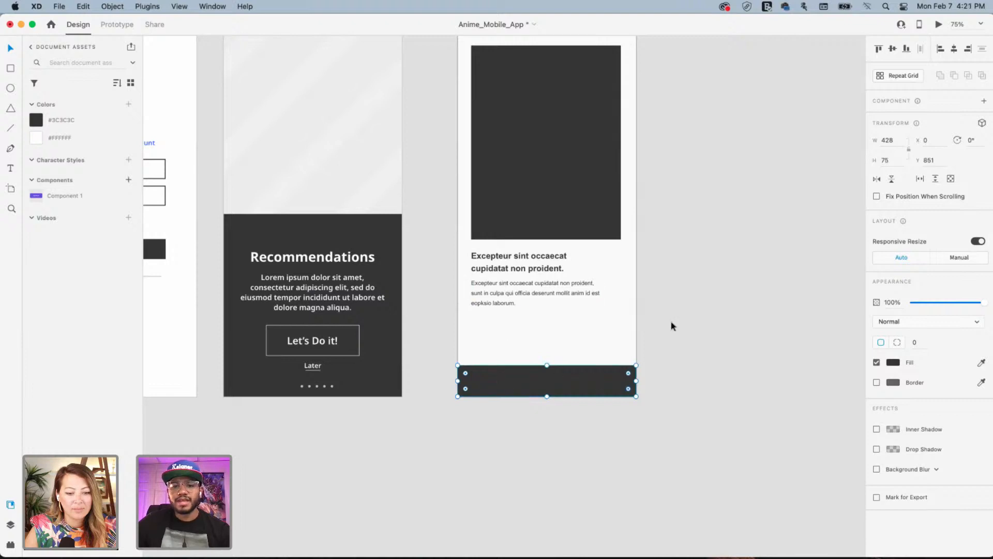
Duplicate the image placeholder into three evenly spaced dark squares above the bar
click(544, 148)
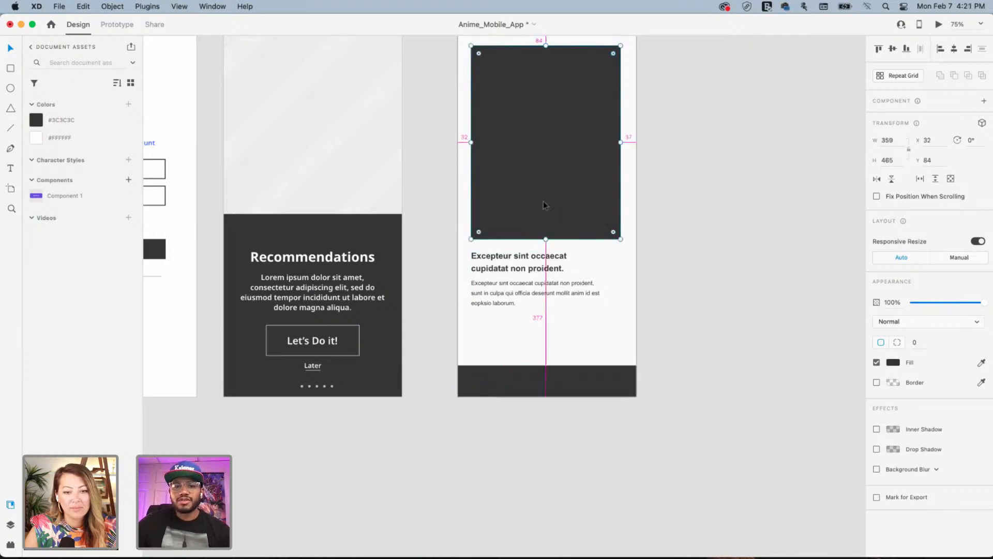
drag(543, 201, 525, 383)
drag(527, 389, 529, 389)
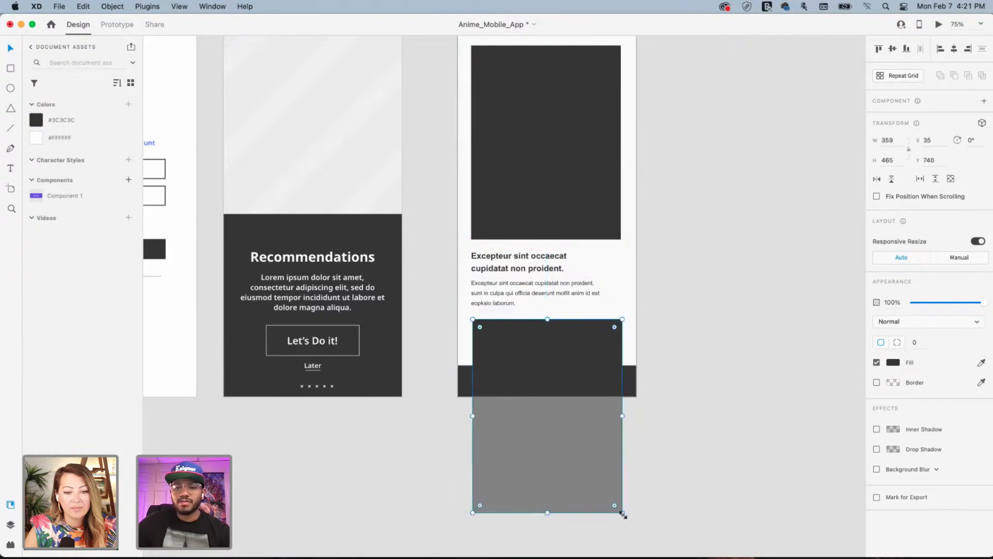
drag(623, 513, 612, 335)
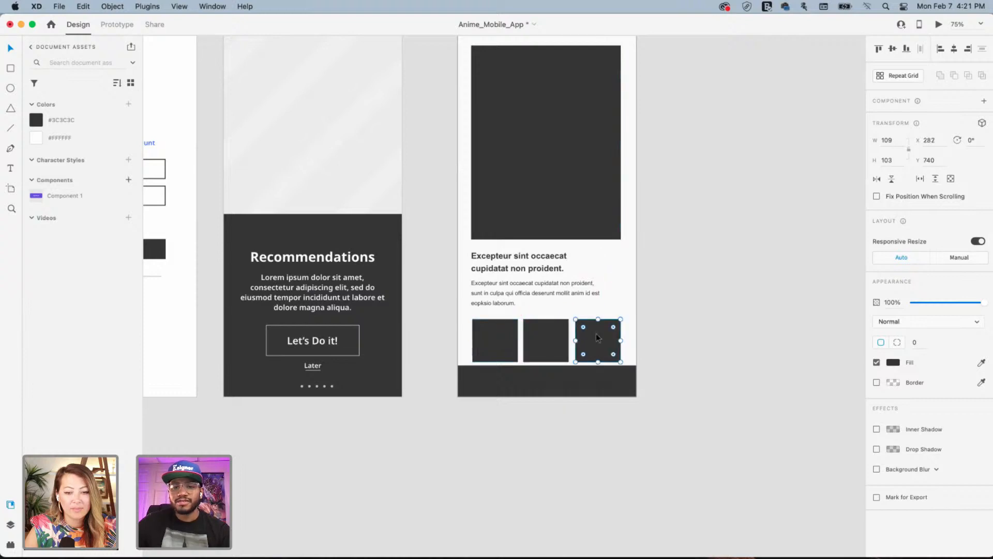
drag(539, 336, 542, 340)
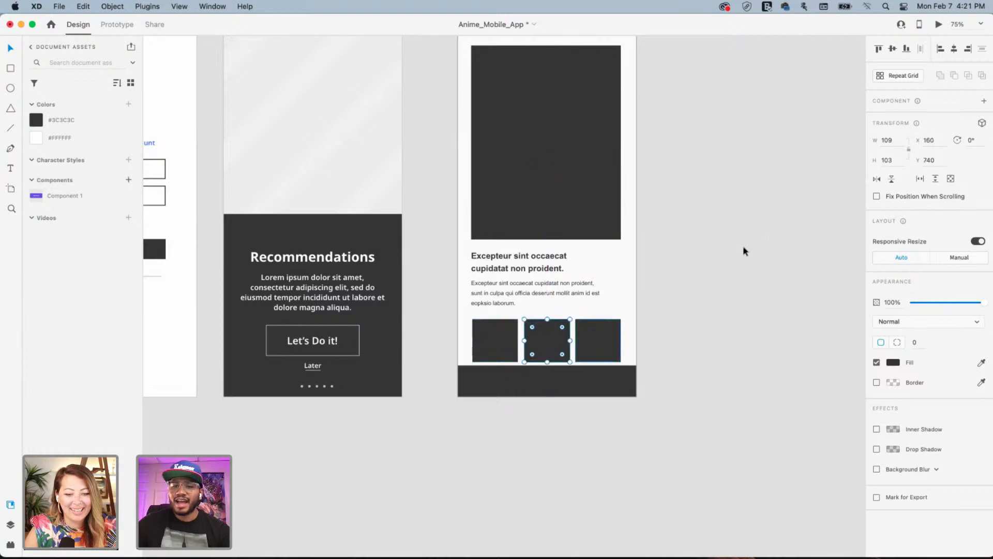
click(647, 301)
click(542, 340)
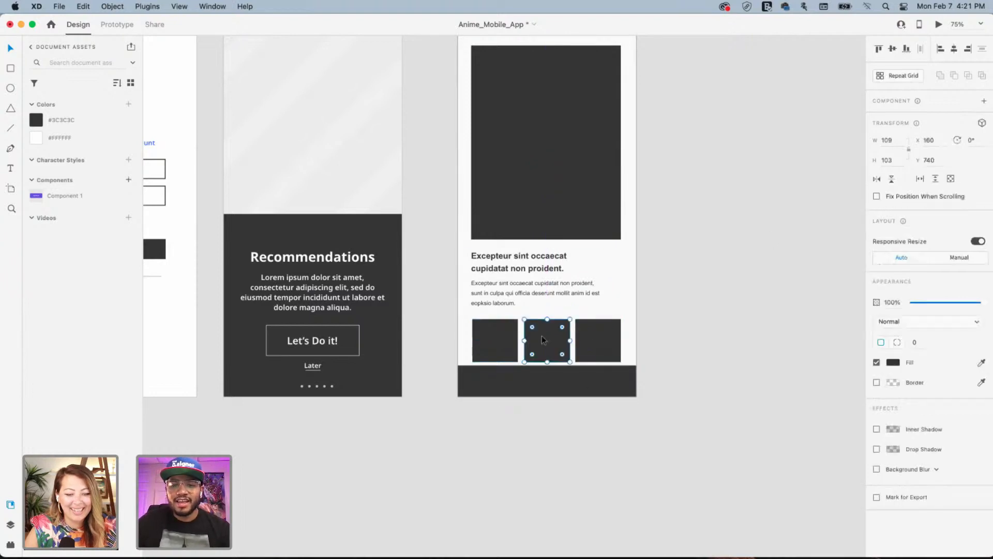
click(478, 334)
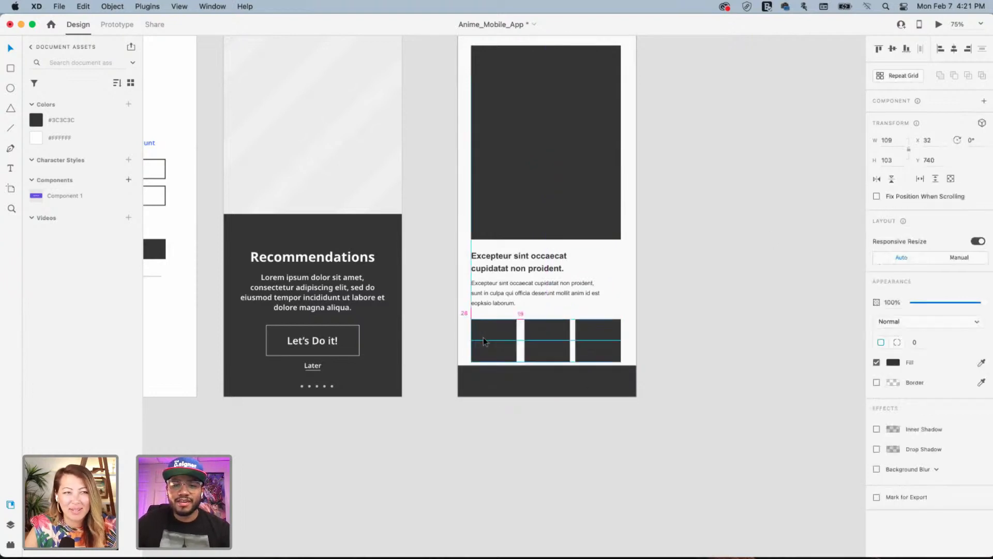
click(555, 341)
drag(536, 343, 545, 341)
click(643, 303)
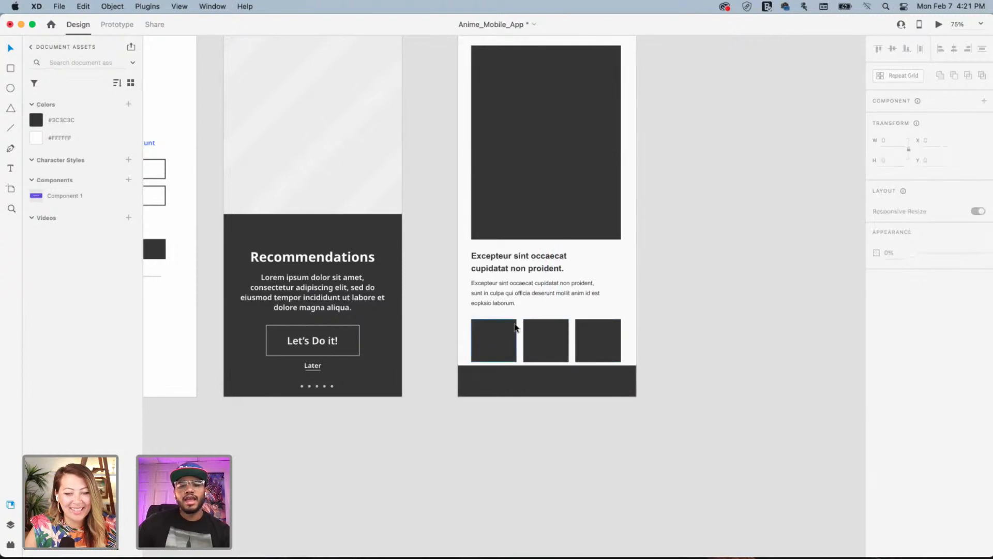
key(super+minus)
key(super+minus)
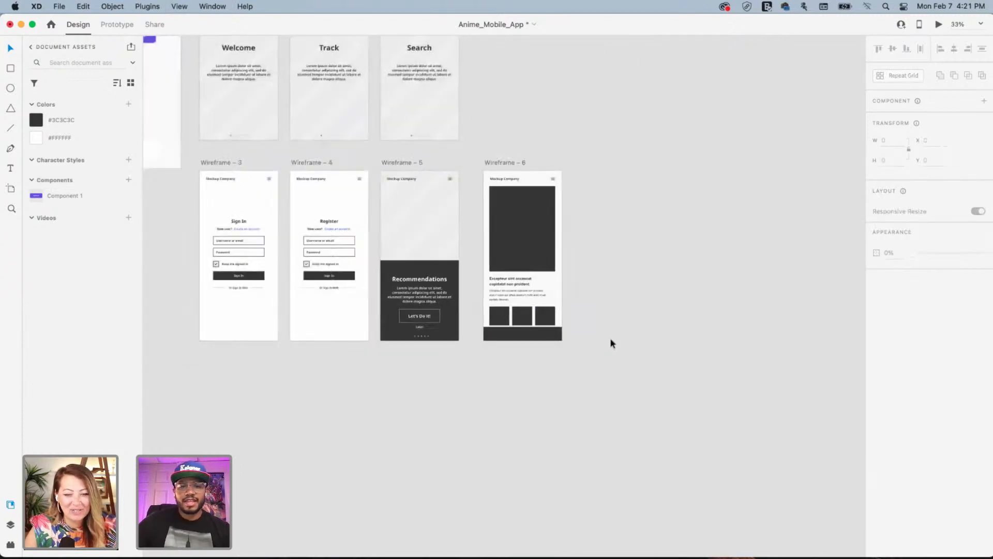
Rename the Wireframe – 6 screen to Home
scroll(515, 234, up, 3)
double_click(516, 232)
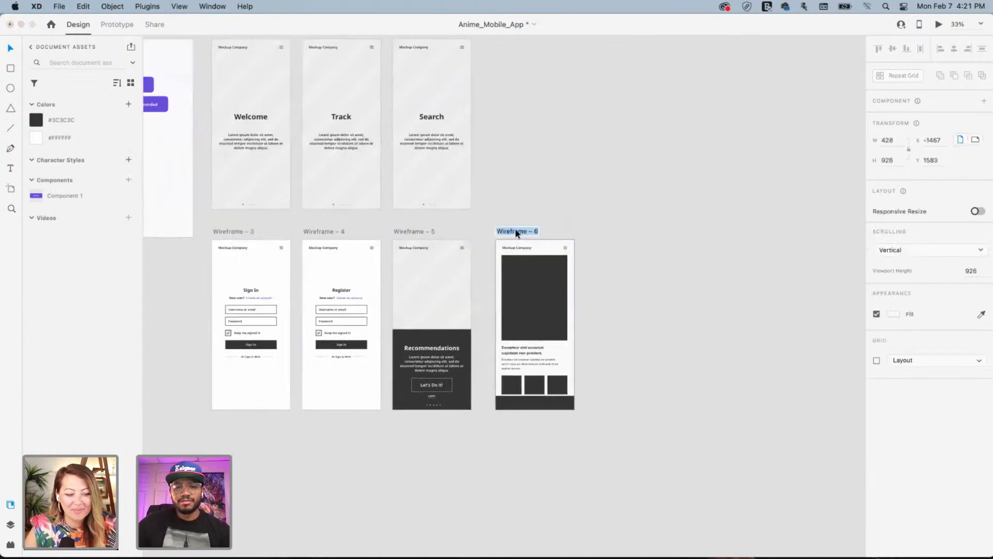
text(Home)
key(Return)
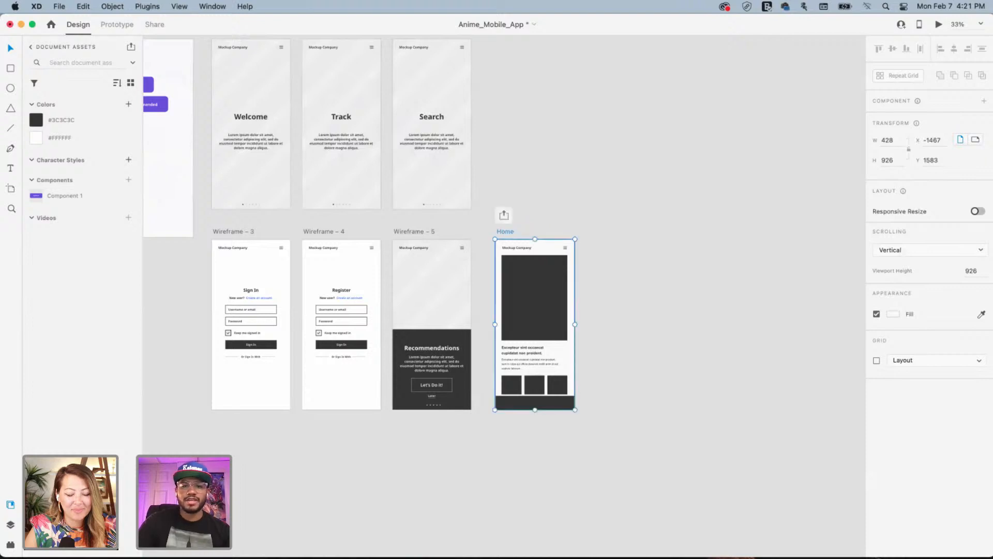
click(659, 202)
Duplicate Wireframe – 5 to the right of Home as the new Wireframe – 6
scroll(608, 209, left, 5)
scroll(607, 209, up, 2)
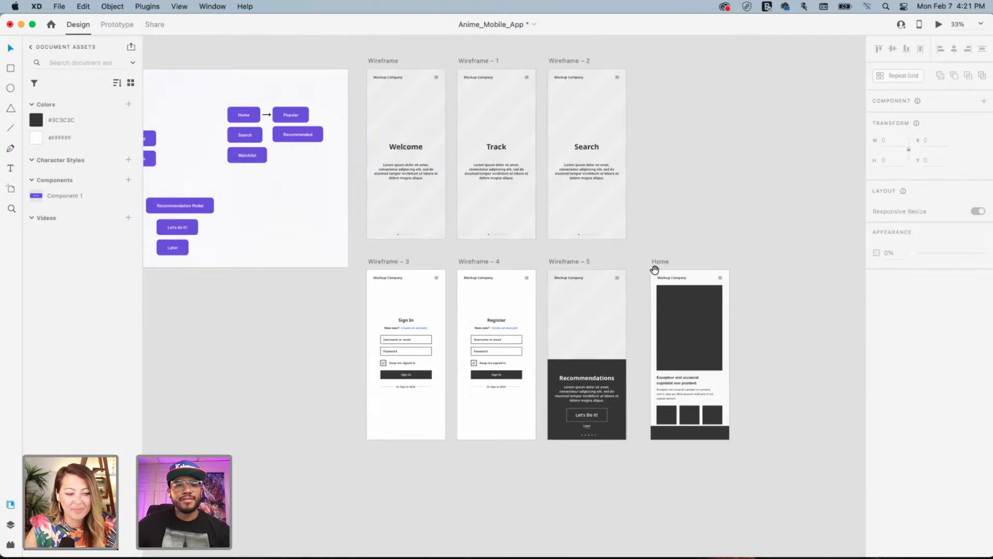
drag(667, 264, 458, 258)
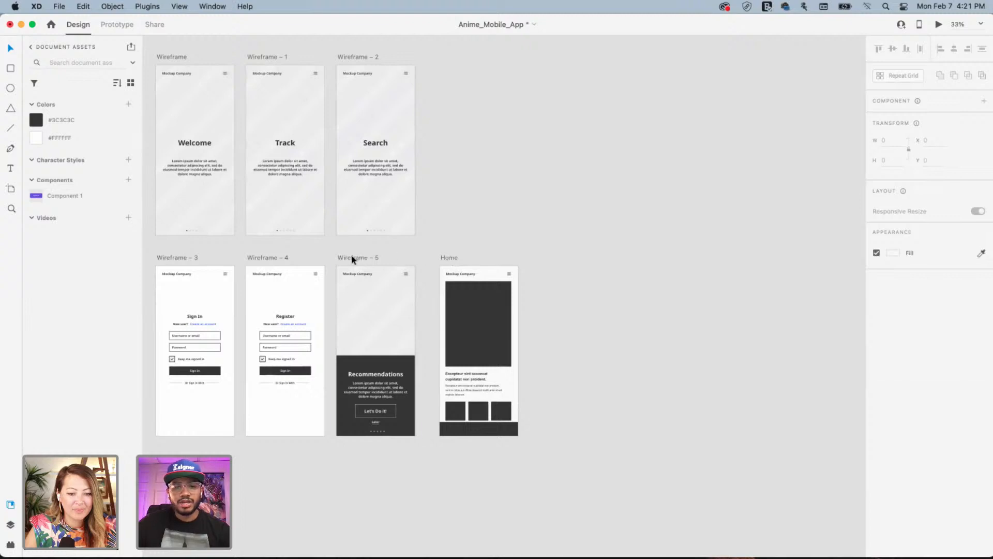
drag(360, 260, 556, 268)
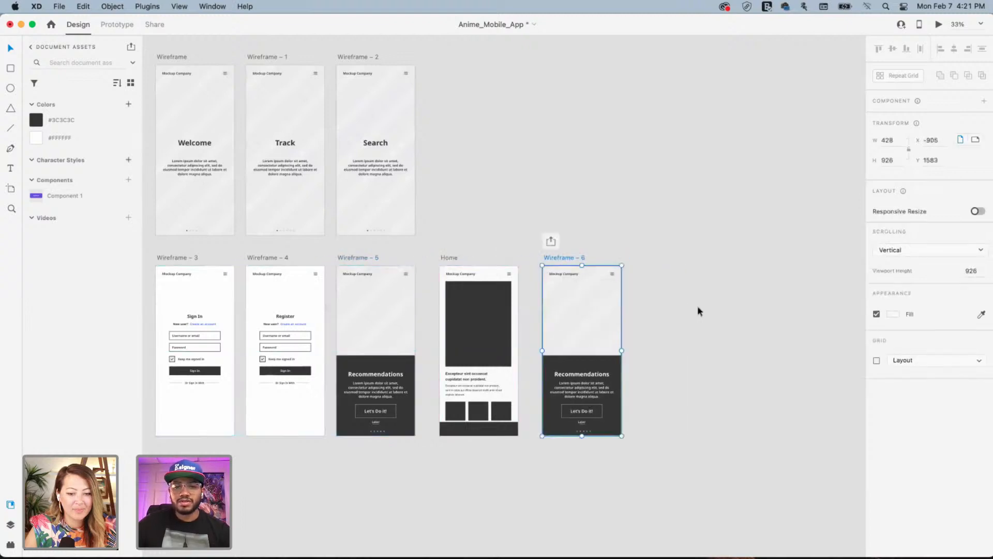
click(697, 305)
Delete the copy's dark Recommendations panel, button outline and Later link
click(575, 361)
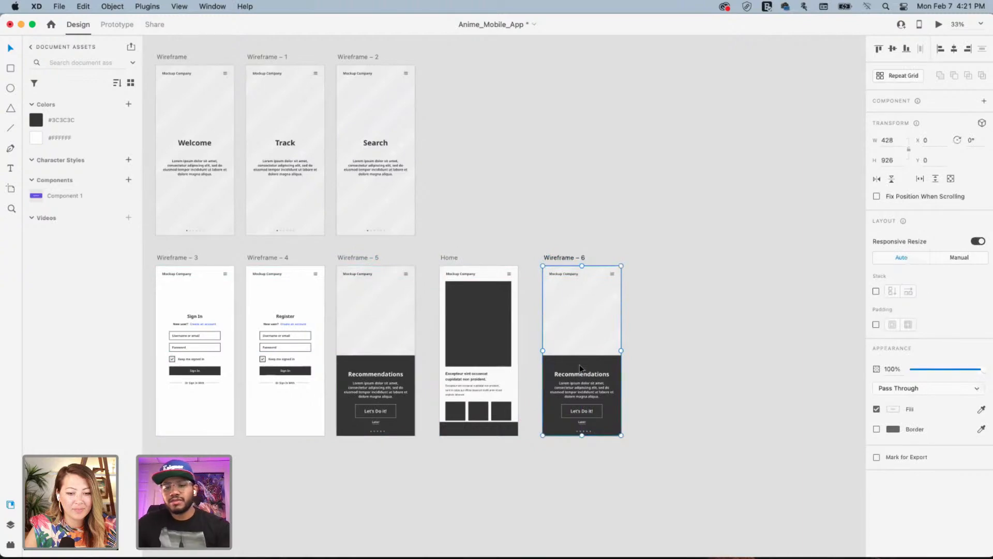
click(597, 361)
key(Delete)
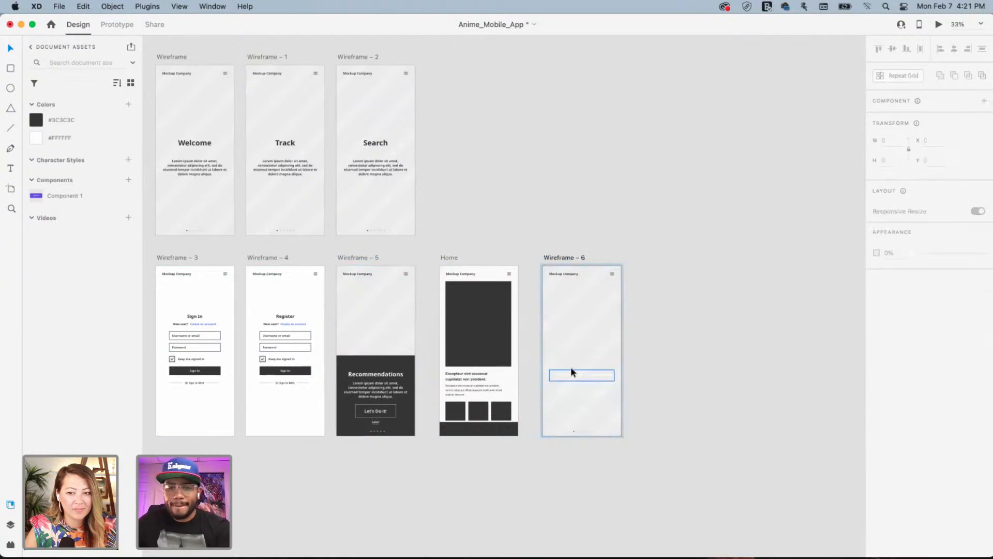
click(583, 411)
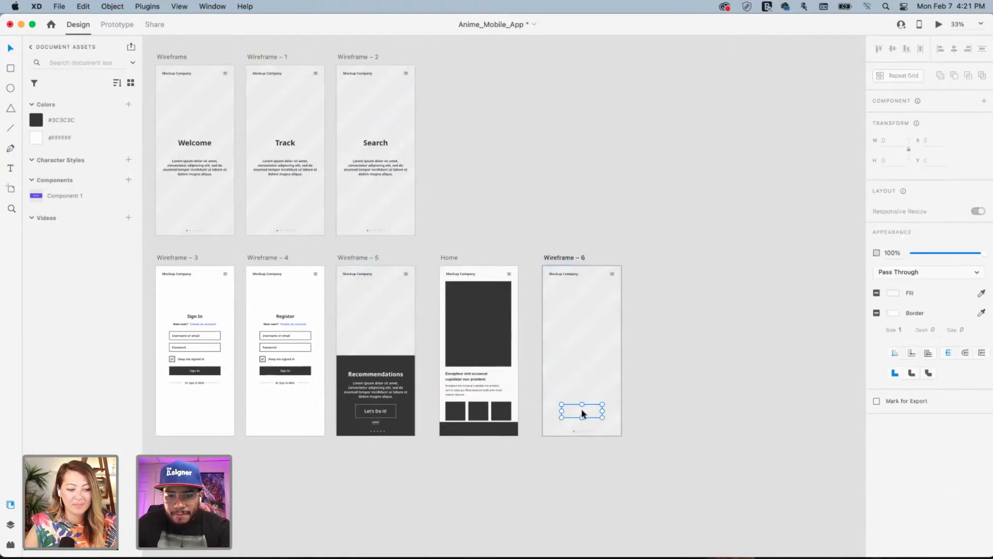
key(Delete)
click(583, 423)
key(Delete)
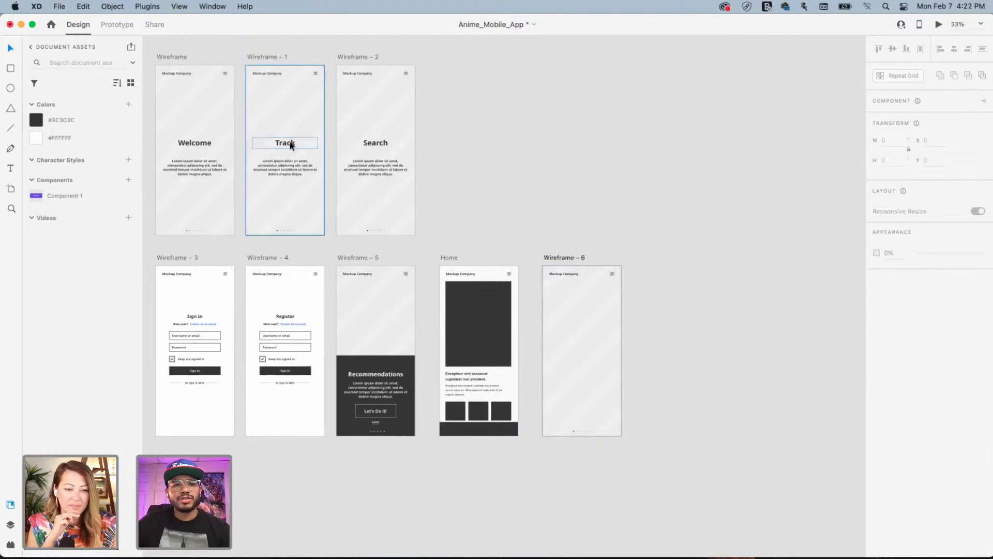
click(10, 524)
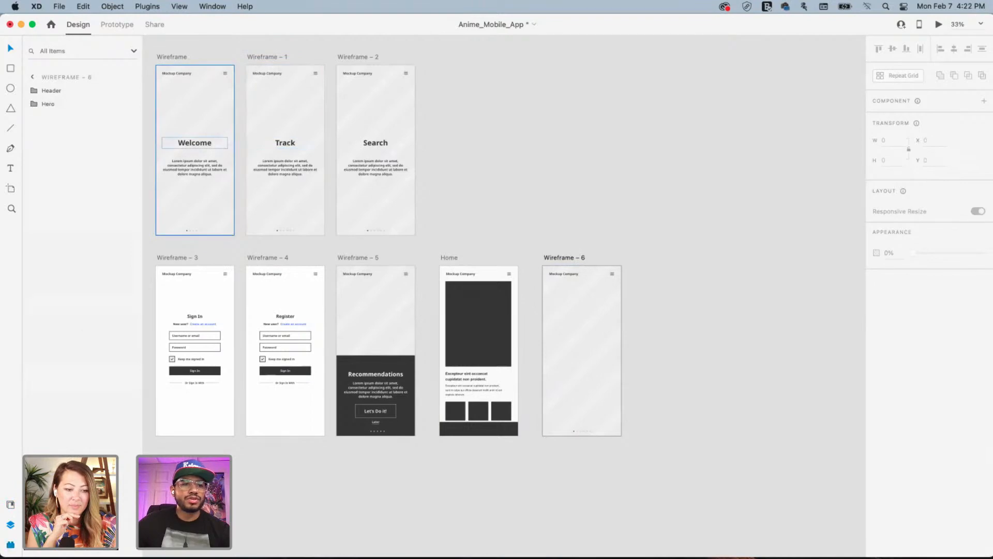
click(10, 544)
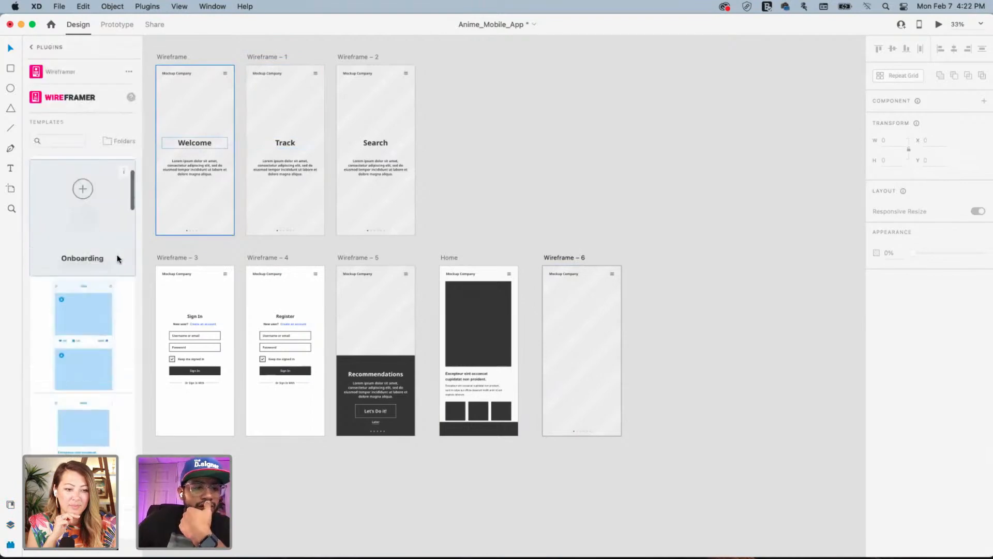
Browse the mobile mockup templates of the Quick Mockup plugin's Malibu theme
click(32, 47)
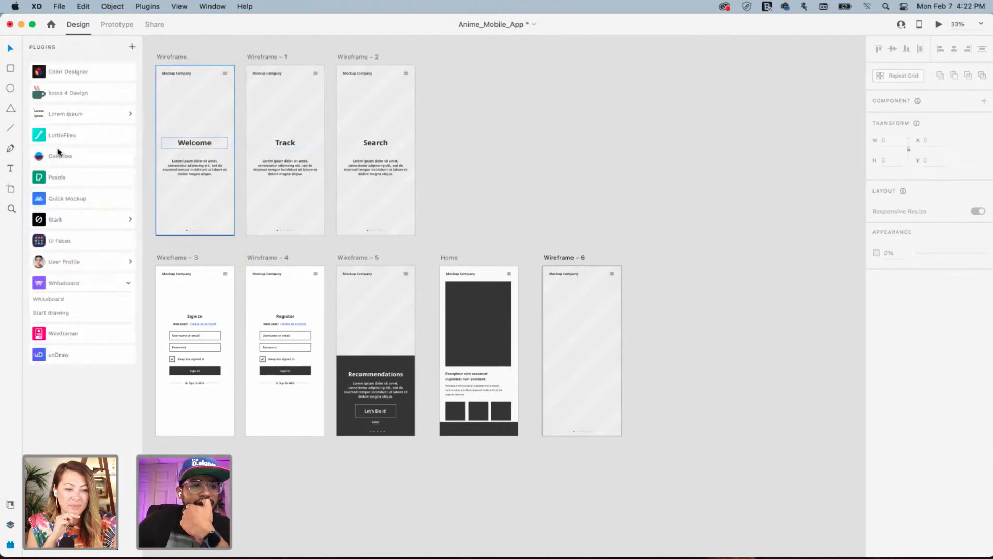
click(61, 198)
scroll(79, 333, down, 5)
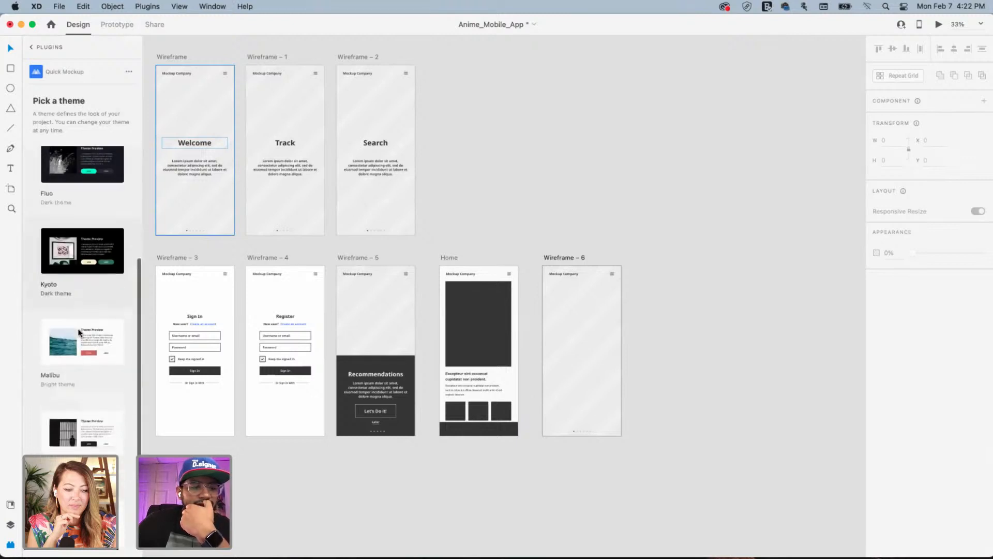
click(79, 333)
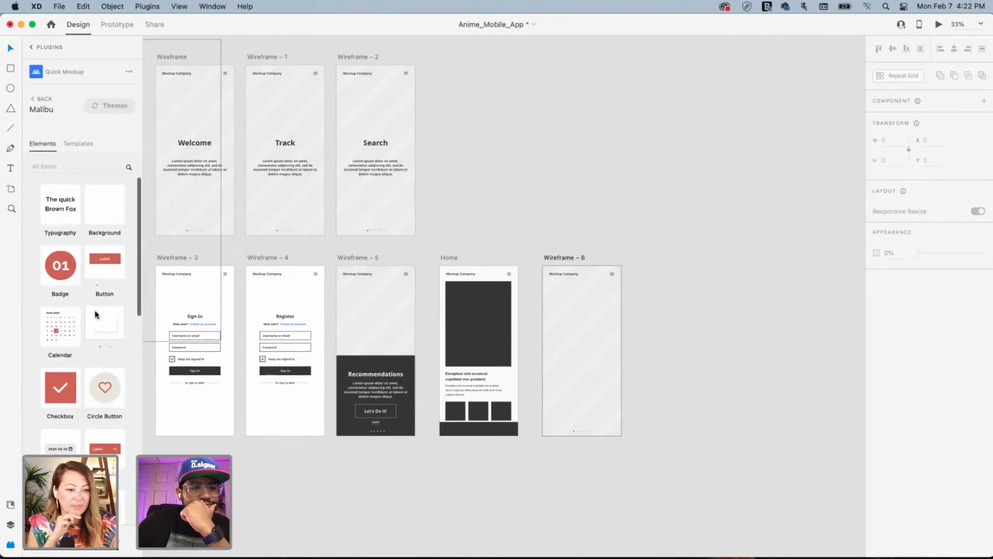
scroll(96, 314, down, 10)
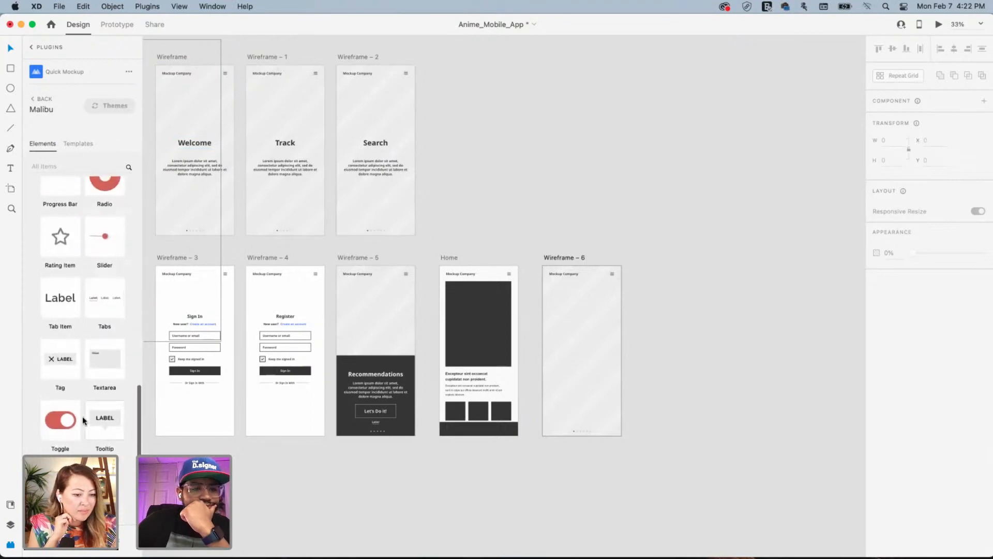
scroll(83, 415, up, 10)
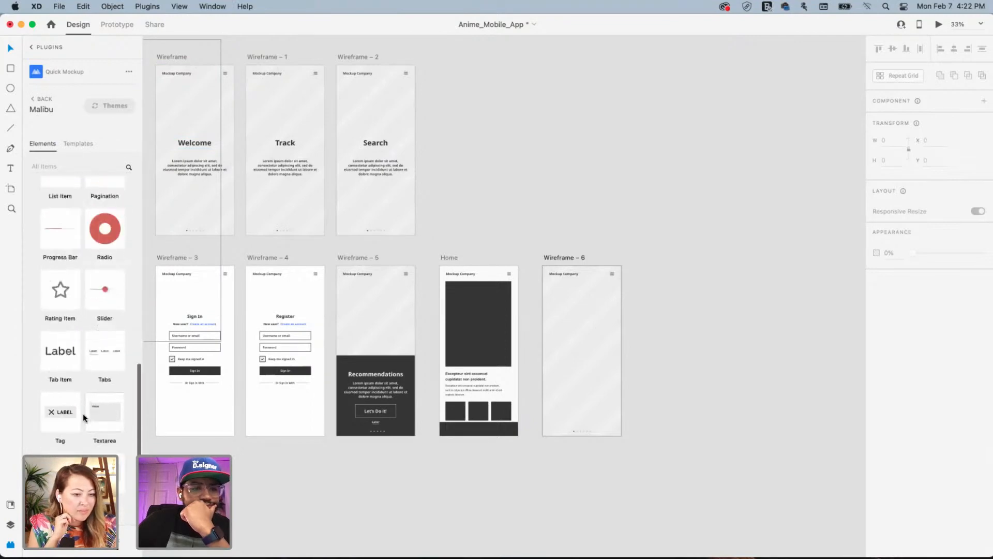
click(81, 145)
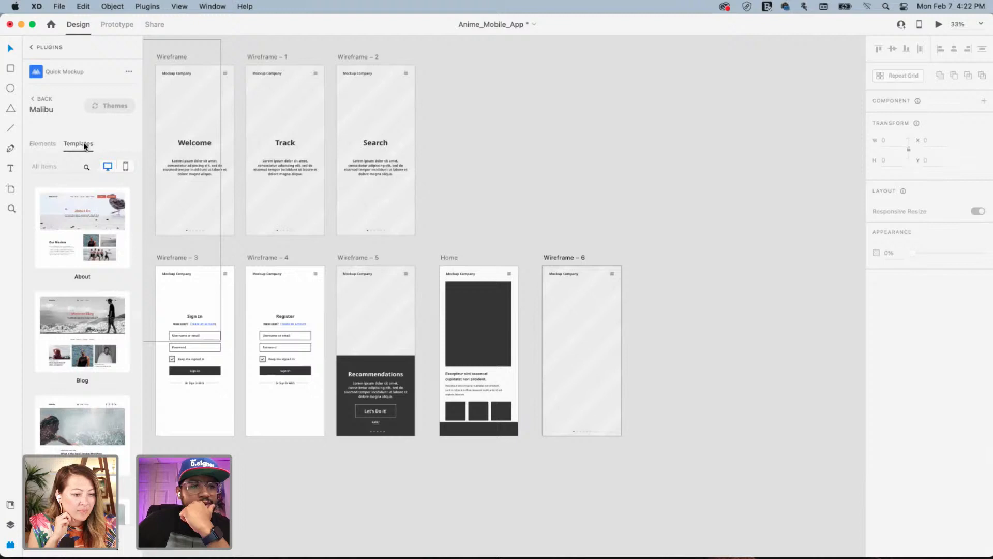
click(125, 166)
scroll(98, 340, down, 15)
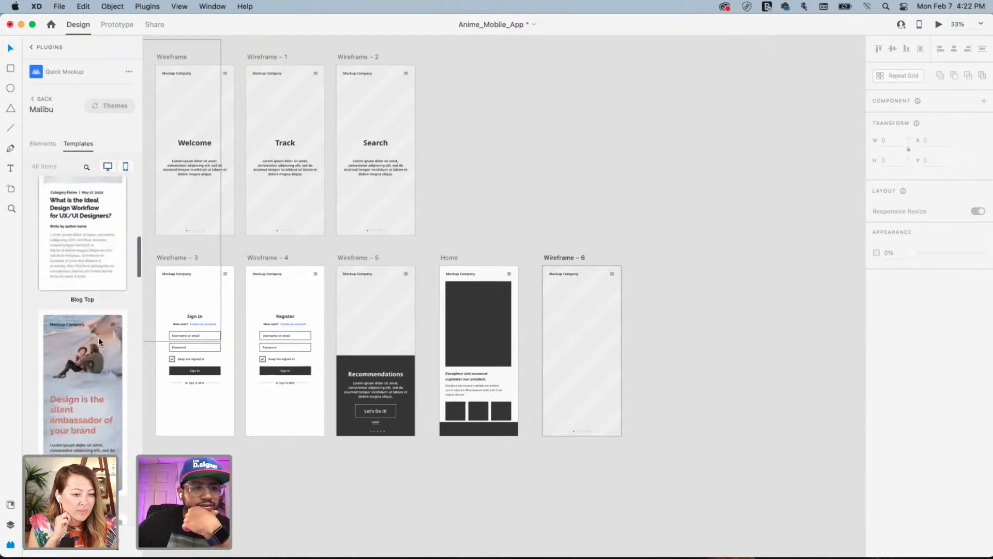
scroll(99, 342, down, 15)
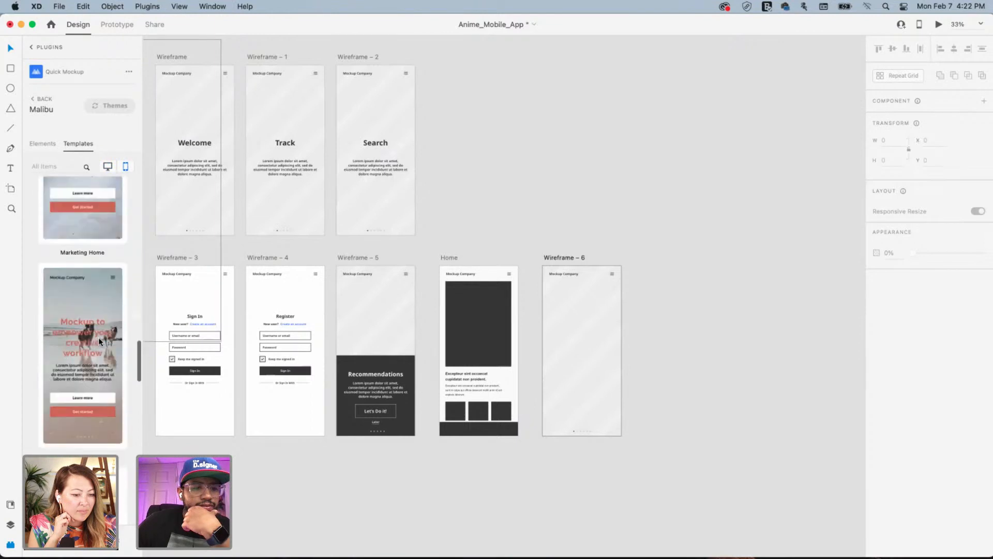
scroll(100, 341, down, 15)
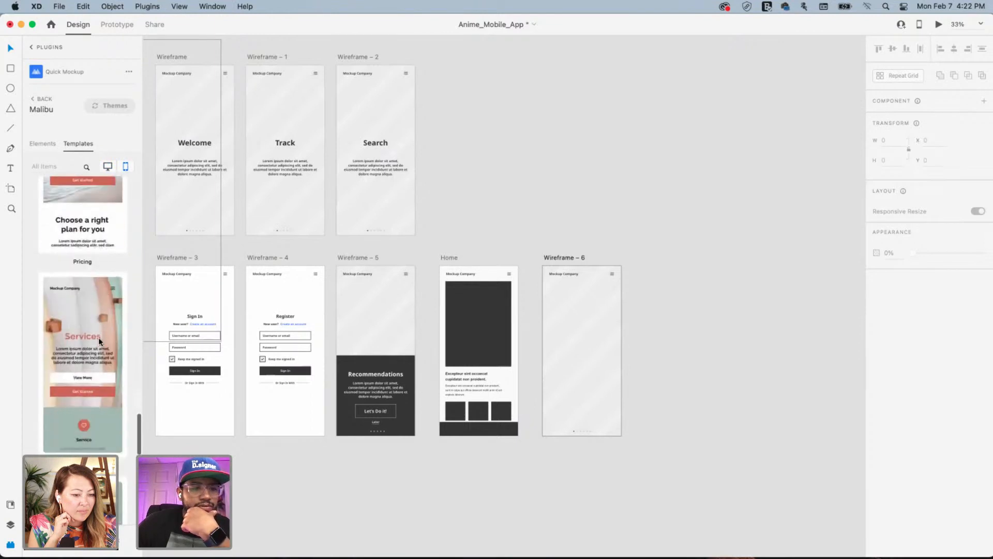
scroll(98, 341, down, 10)
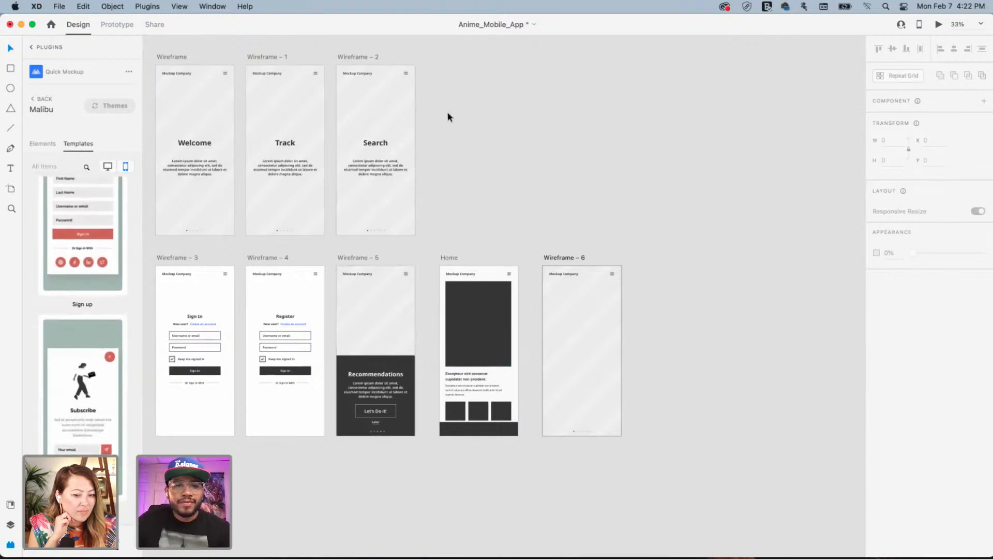
Copy the Search heading and paragraph from Wireframe – 2 onto Wireframe – 6
click(380, 144)
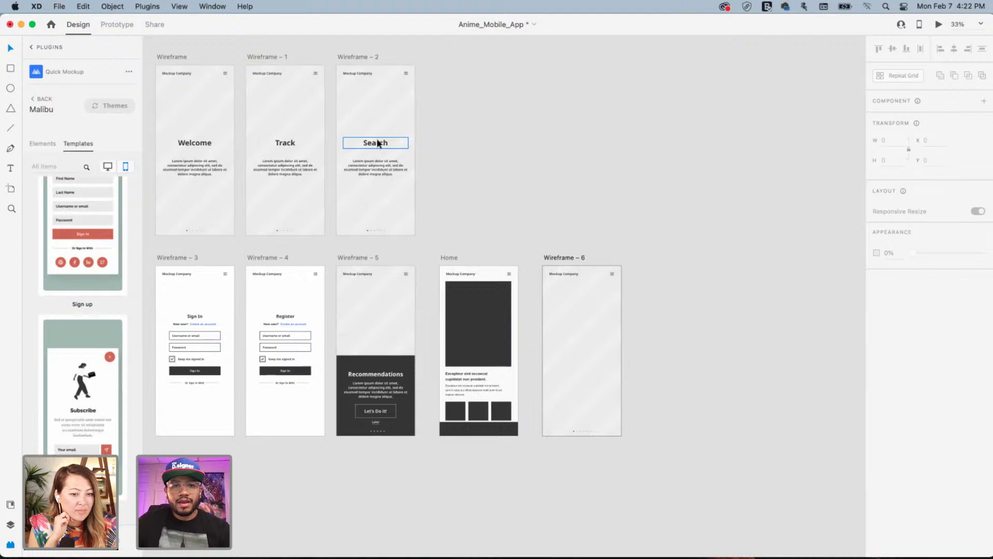
shift+click(381, 173)
key(super+c)
click(771, 344)
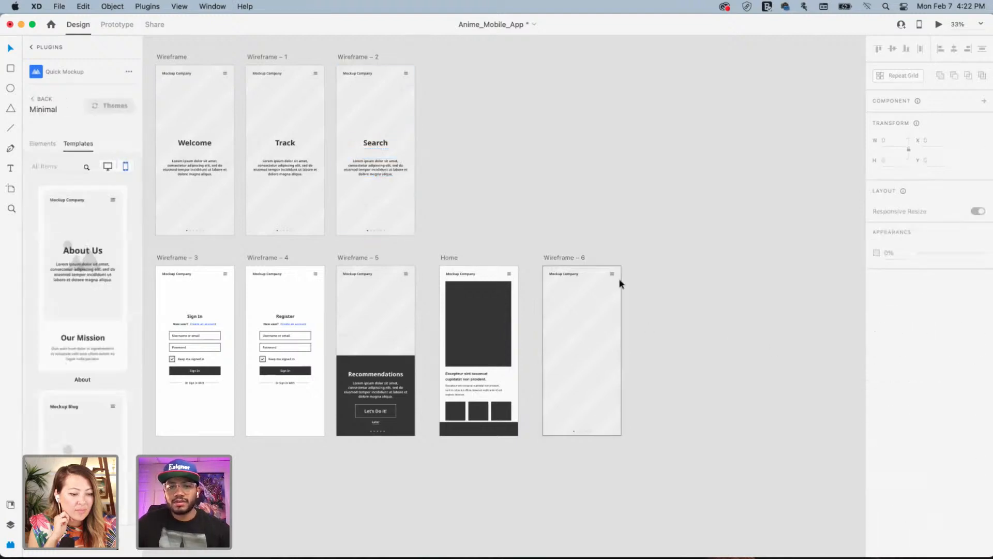
click(564, 257)
key(super+v)
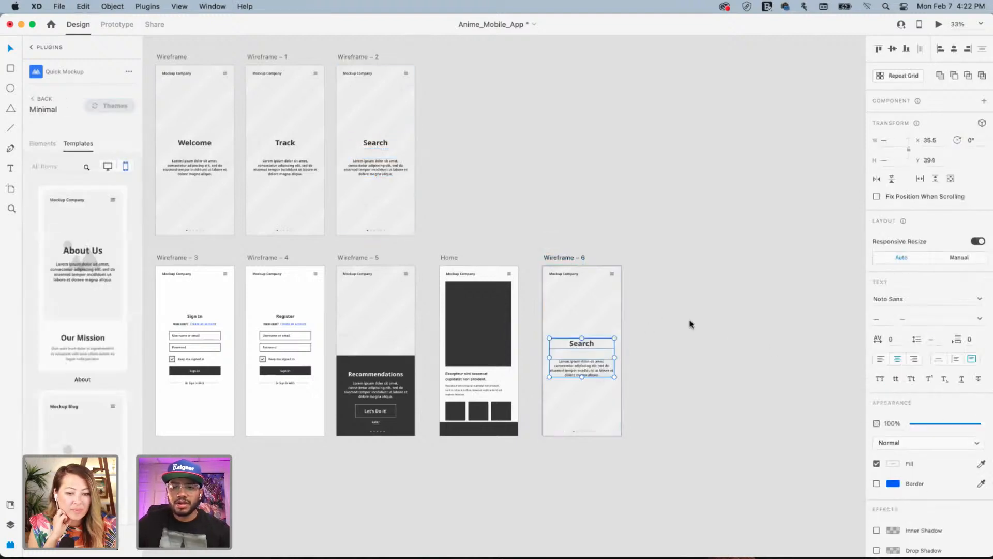
click(692, 319)
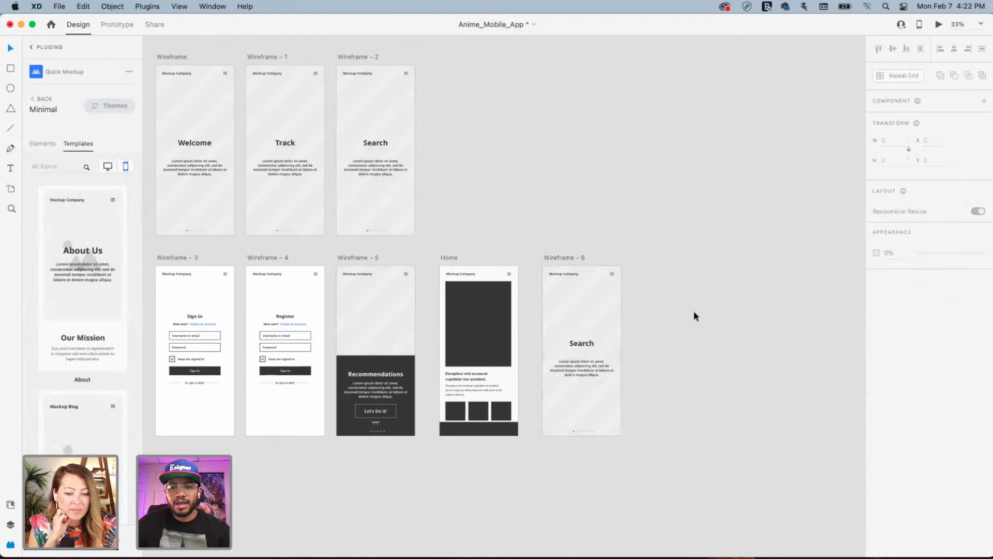
Cycle through the assets and artboards panels back to the installed plugins list
click(11, 505)
click(10, 524)
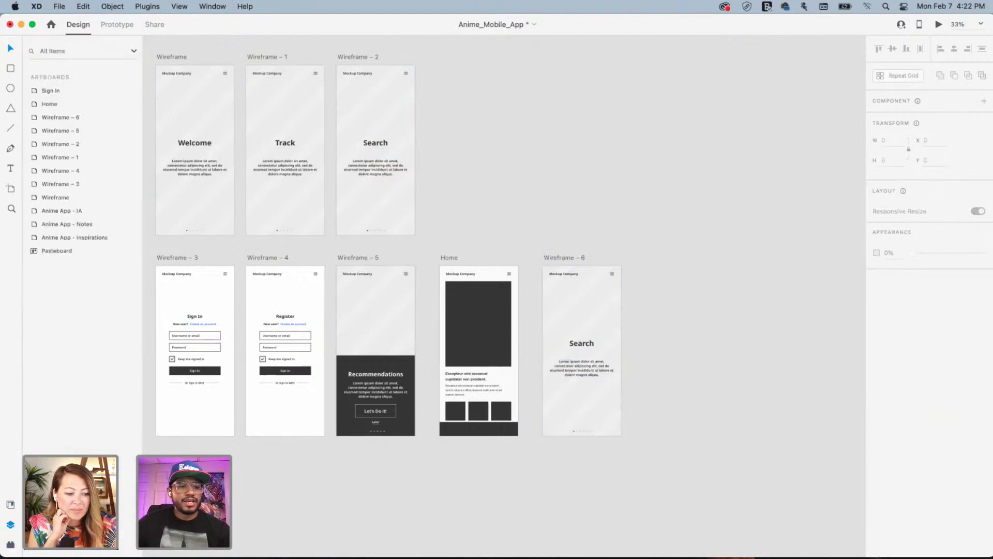
click(10, 544)
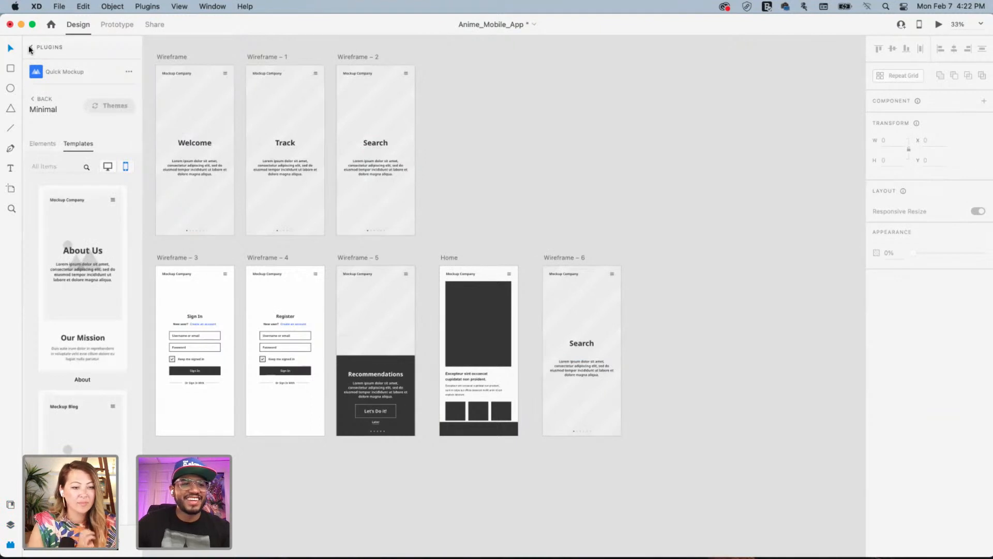
click(63, 69)
Insert a magnifier icon from Icons 4 Design by searching 'search'
click(39, 93)
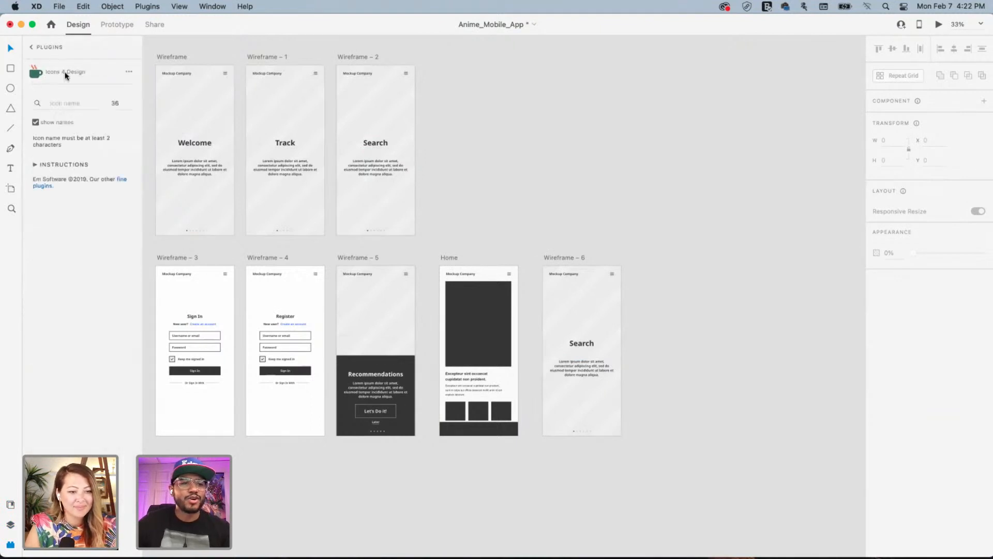
text(s)
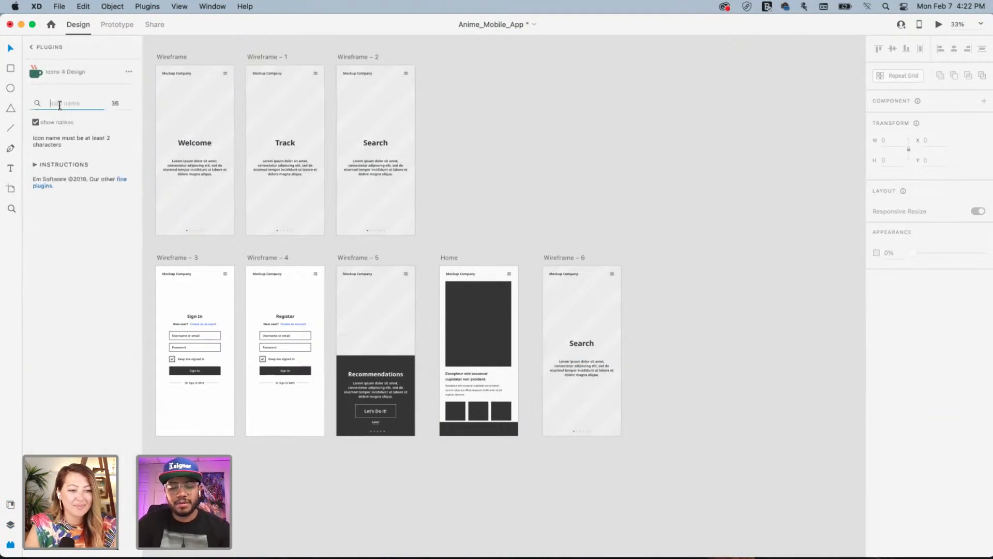
text(earch)
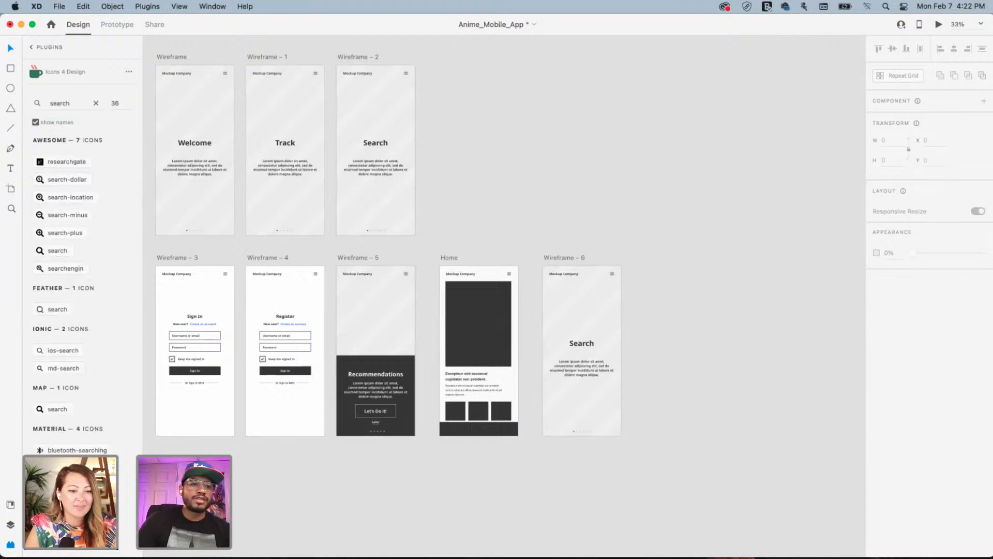
click(52, 250)
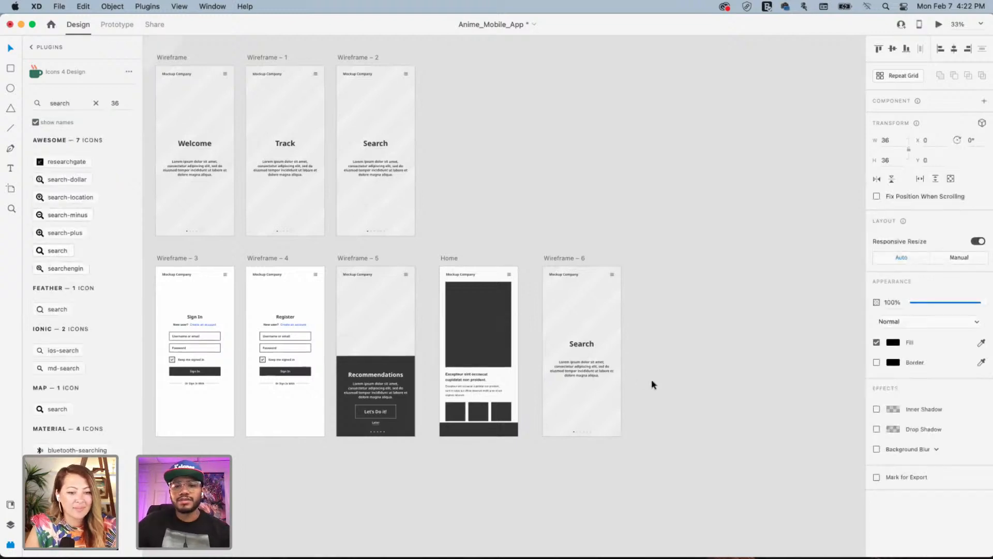
Move the magnifier icon into Wireframe – 6, placed above the Search heading
key(super+z)
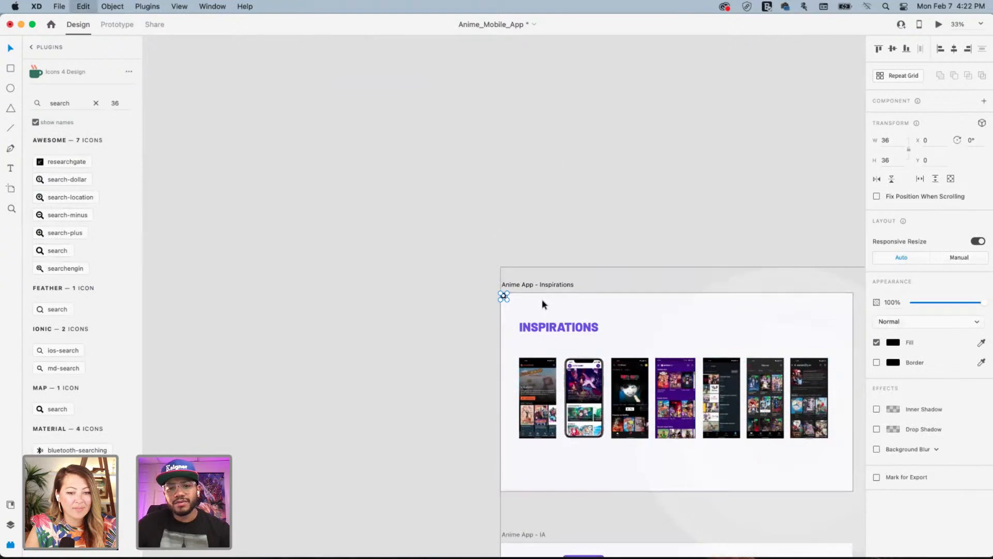
scroll(710, 388, right, 15)
scroll(710, 388, down, 10)
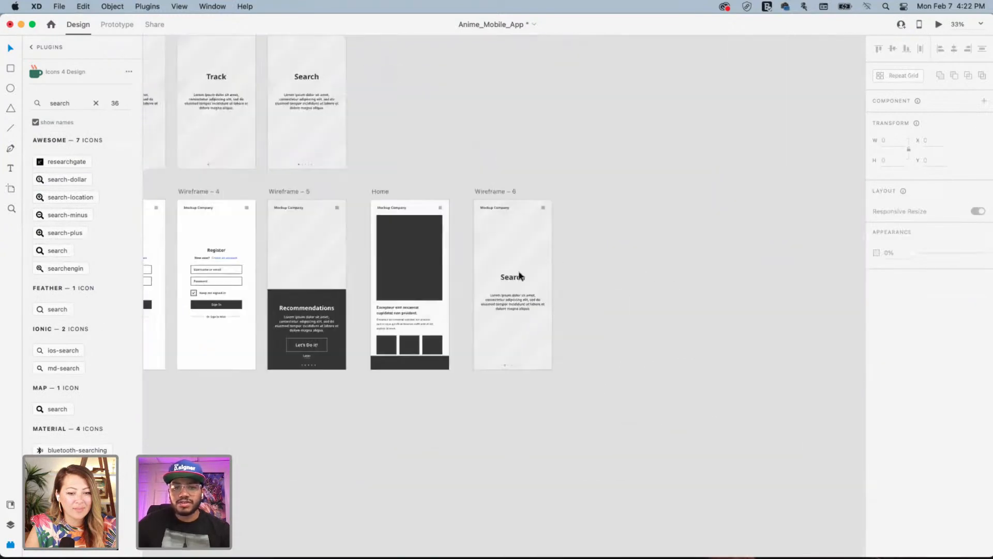
click(500, 192)
key(super+v)
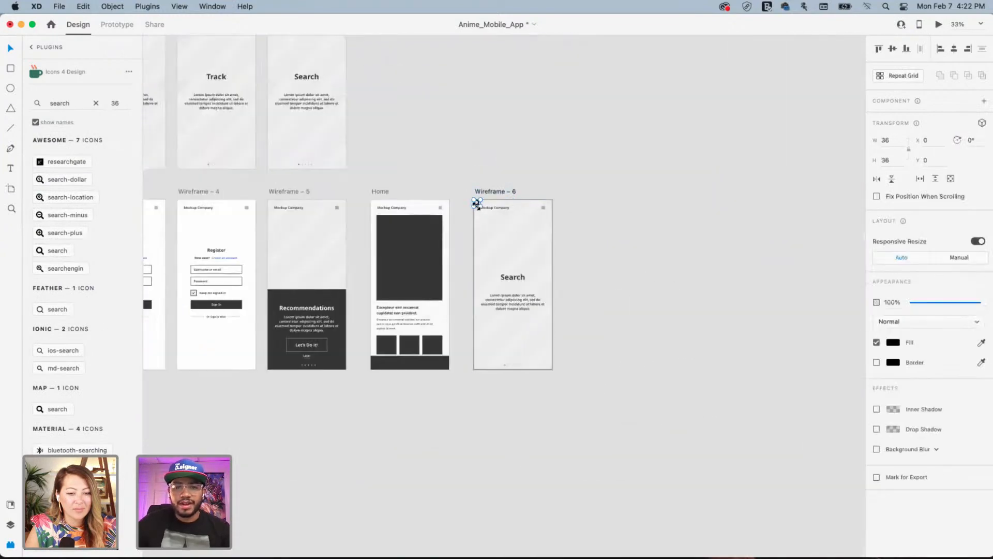
drag(481, 206, 522, 265)
click(621, 246)
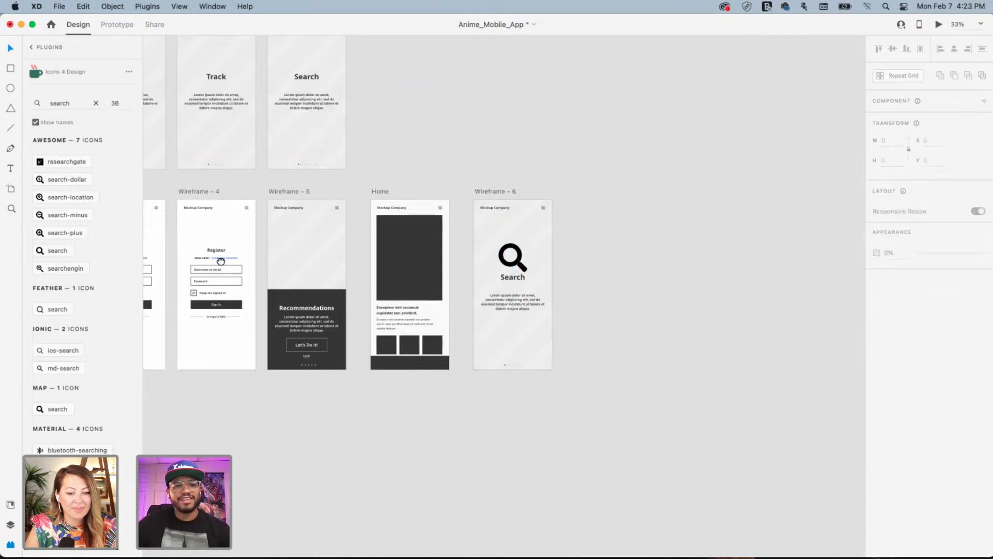
scroll(306, 253, left, 10)
scroll(305, 253, up, 3)
scroll(393, 254, right, 10)
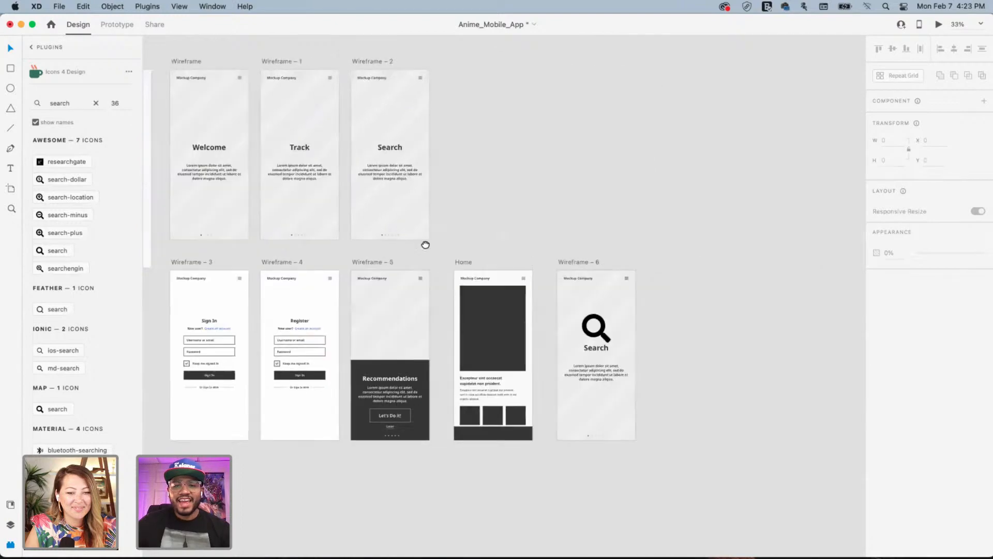
scroll(414, 243, down, 2)
Duplicate Wireframe – 6 as Wireframe – 7 and delete its magnifier icon
click(453, 243)
drag(448, 242, 550, 241)
click(588, 308)
key(Delete)
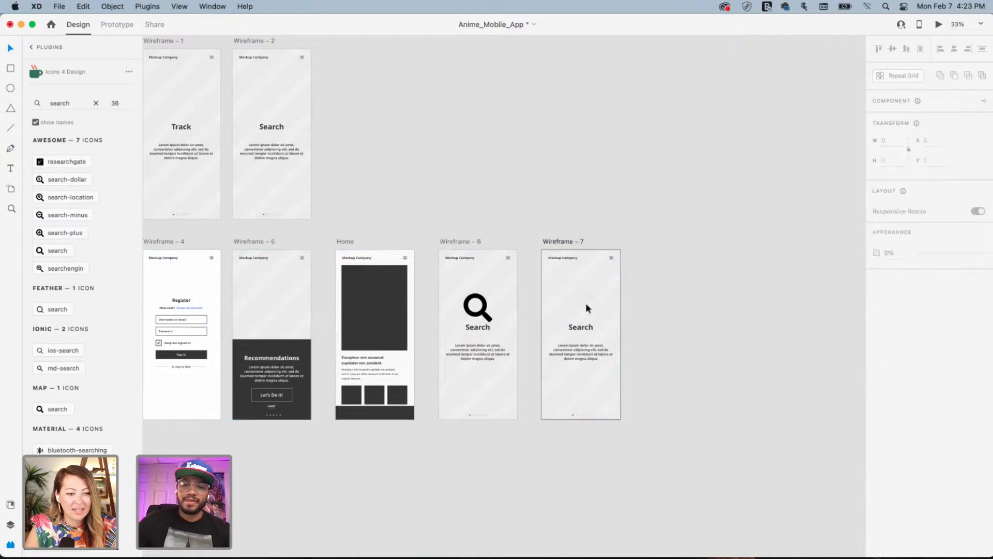
Retype the heading as 'Watchlist' and move it and the paragraph higher
click(582, 327)
double_click(581, 327)
key(BackSpace)
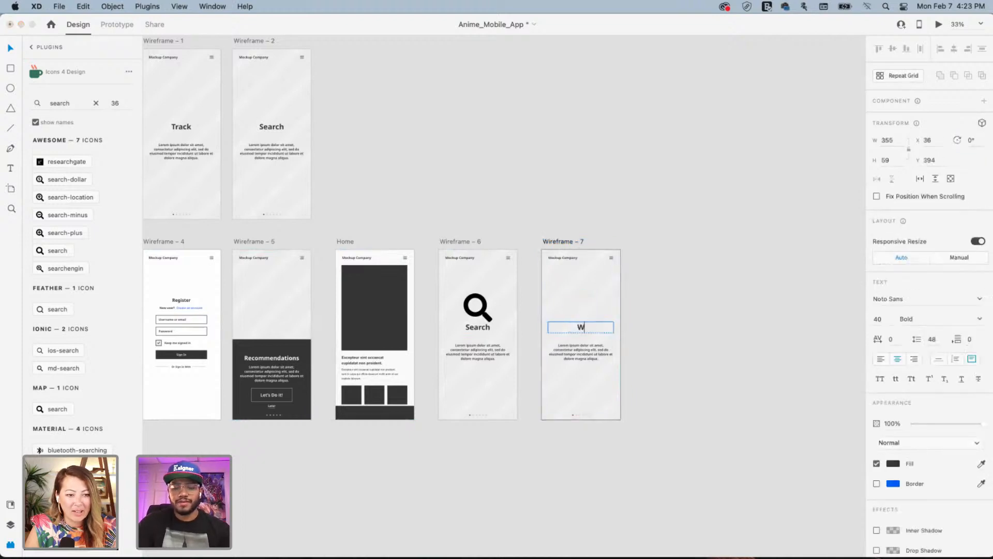
text(Watchlist)
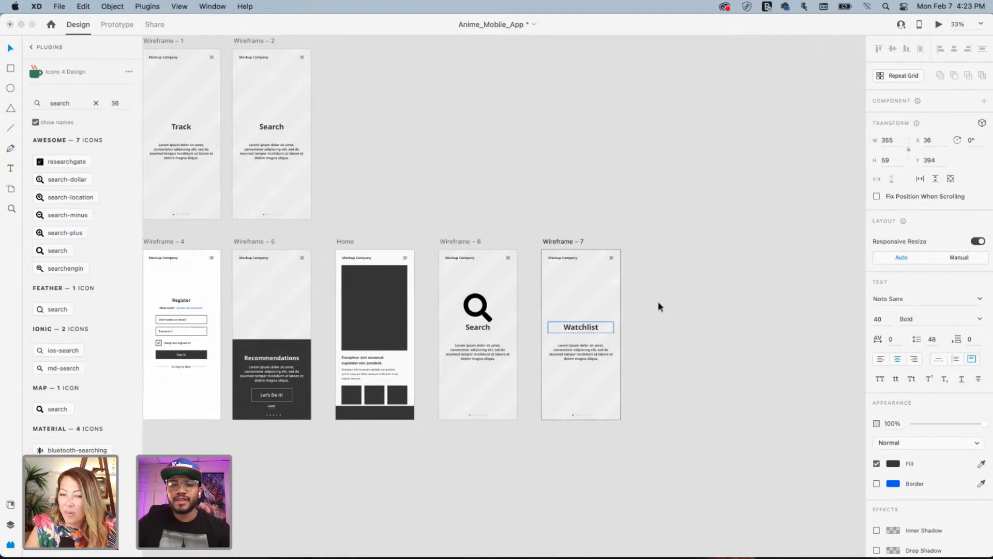
click(661, 335)
click(585, 327)
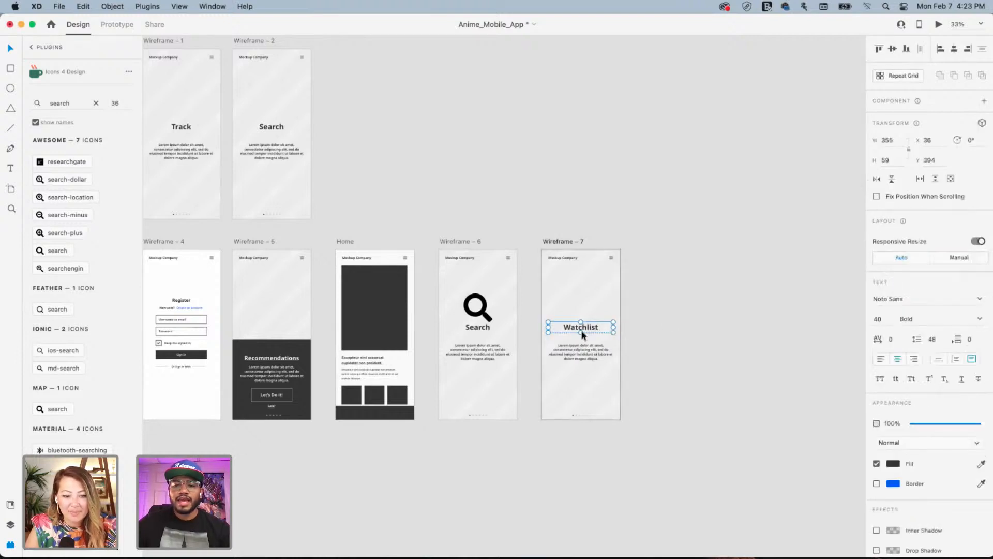
shift+click(575, 353)
drag(576, 353, 569, 310)
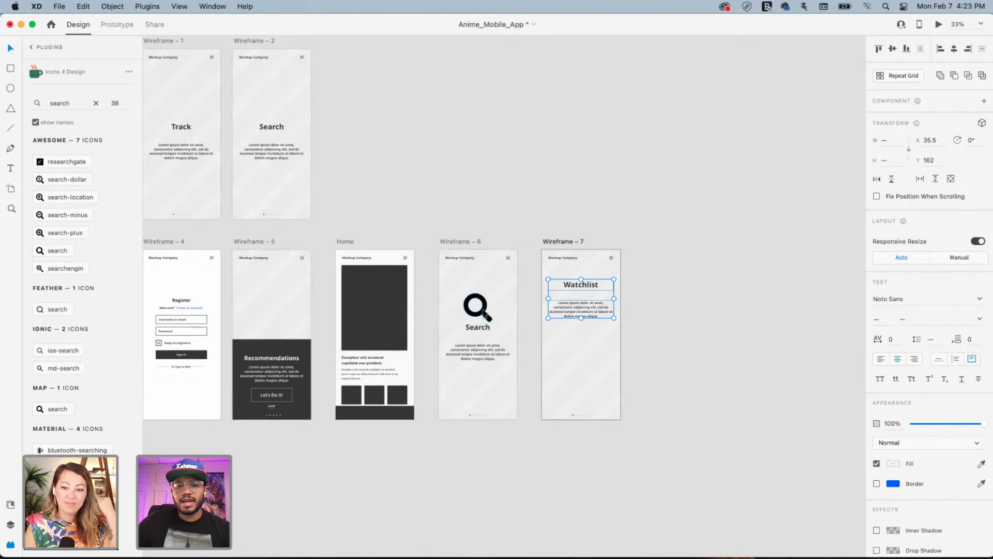
Drag the Wireframe – 7 paragraph about 12 px up toward the Watchlist title
scroll(311, 321, right, 1)
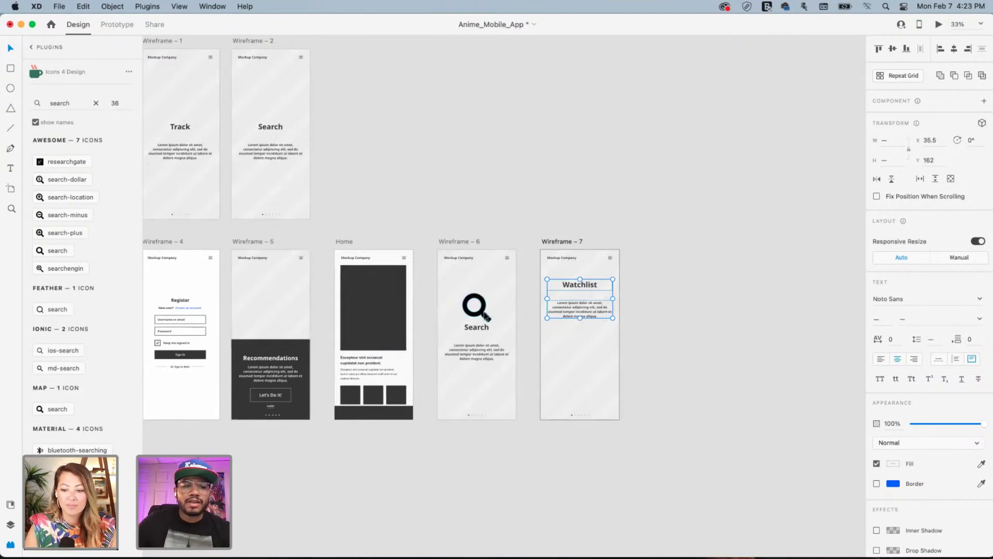
scroll(78, 288, down, 3)
scroll(77, 299, down, 4)
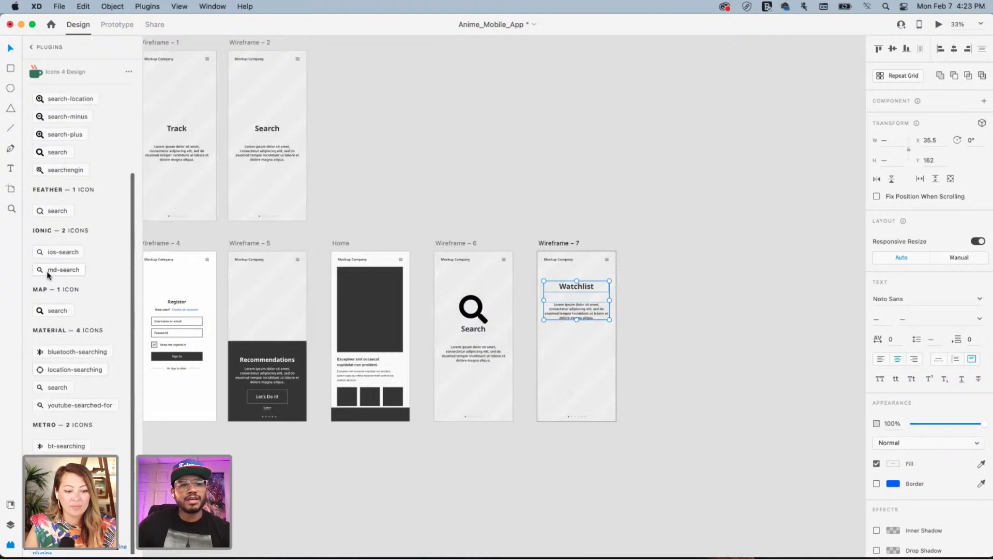
scroll(55, 183, up, 6)
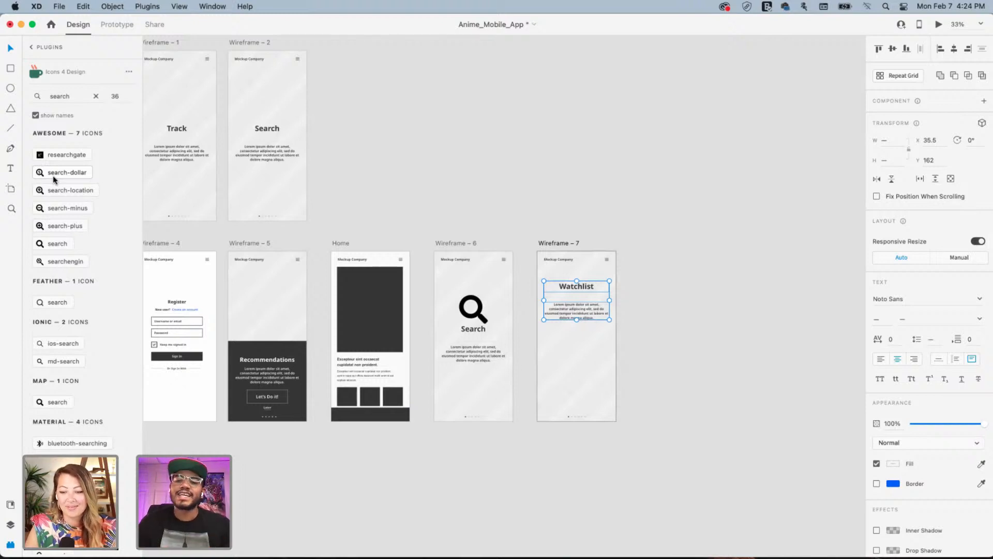
click(622, 236)
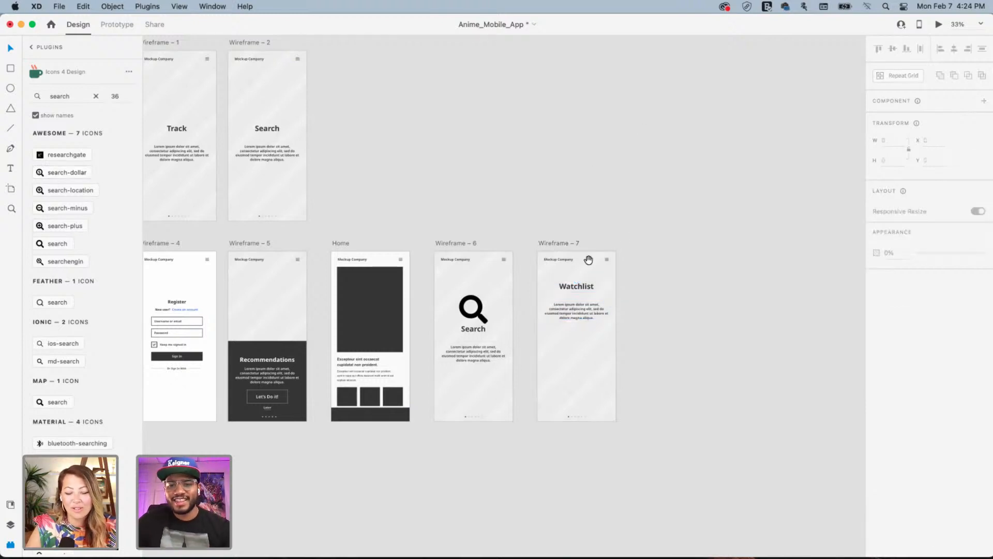
scroll(589, 260, down, 3)
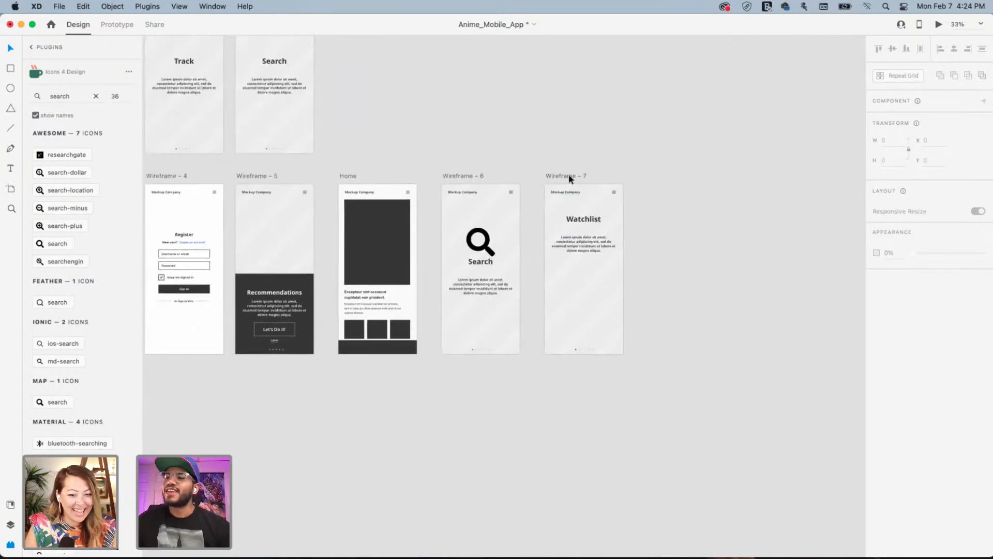
scroll(569, 176, right, 1)
scroll(570, 179, up, 1)
scroll(569, 179, left, 1)
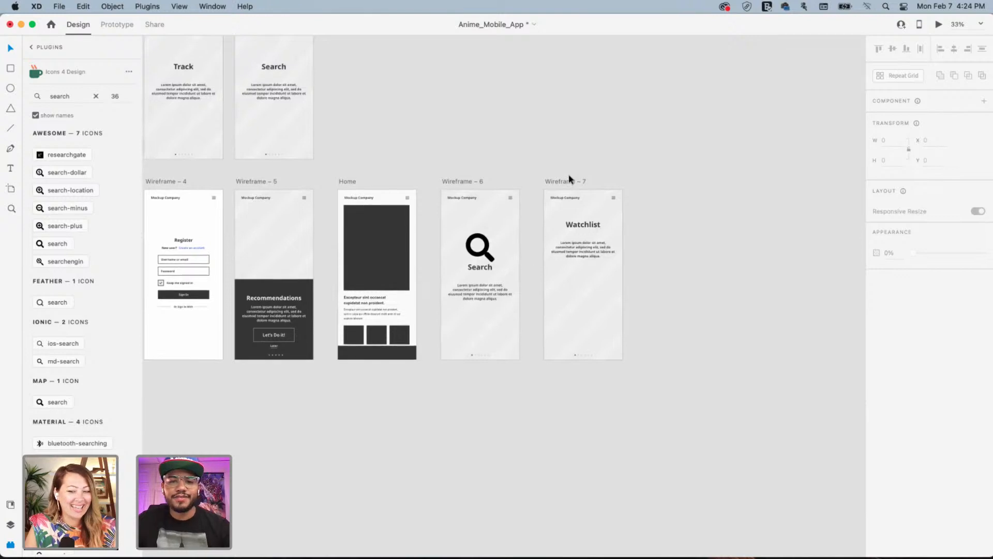
drag(593, 252, 585, 247)
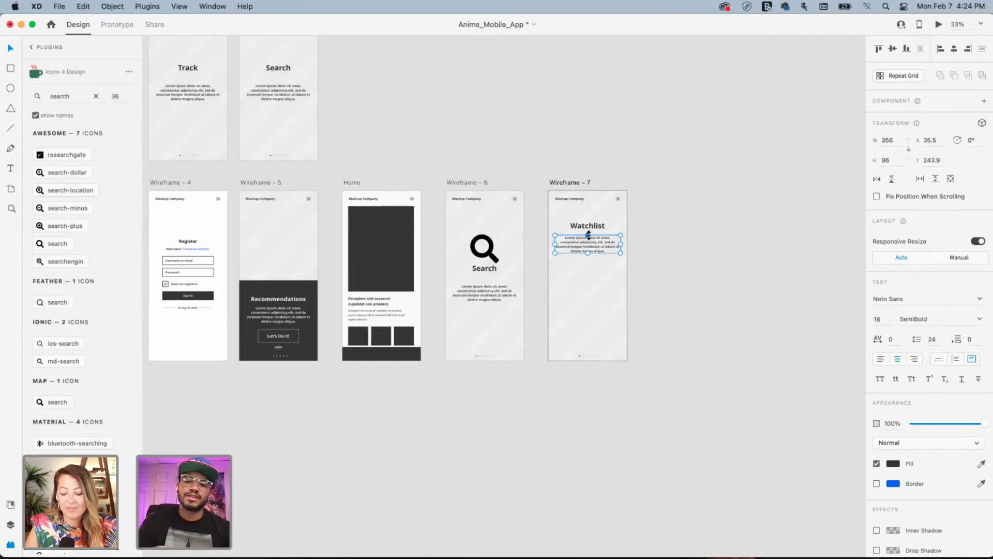
Paste the Home dark placeholder into Wireframe – 7 and resize it to poster size
click(673, 151)
drag(651, 207, 738, 195)
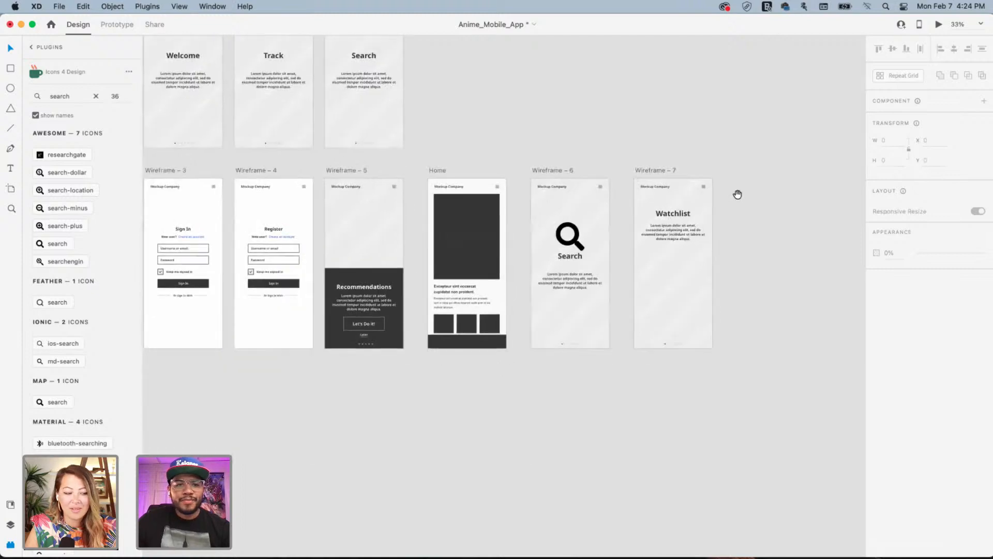
click(464, 239)
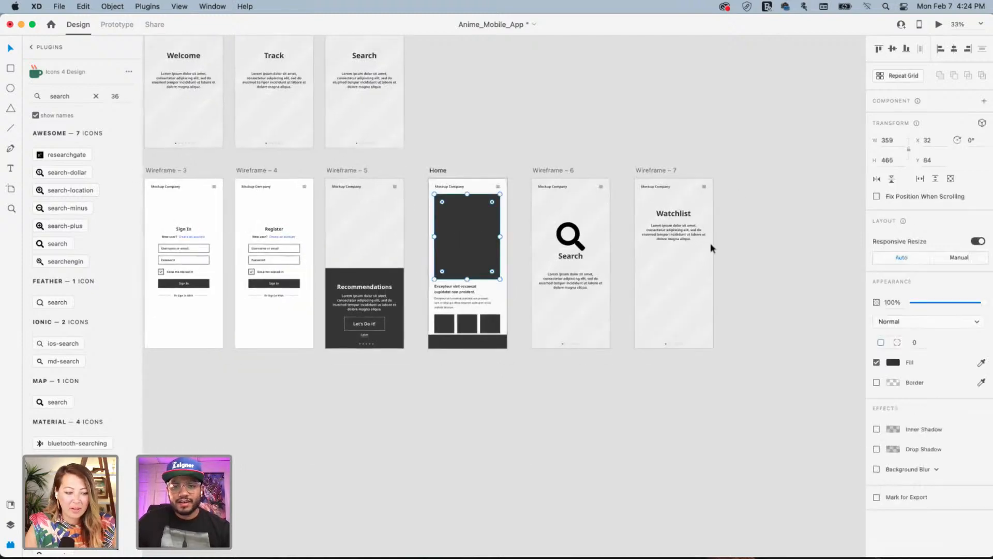
scroll(605, 256, right, 8)
click(451, 187)
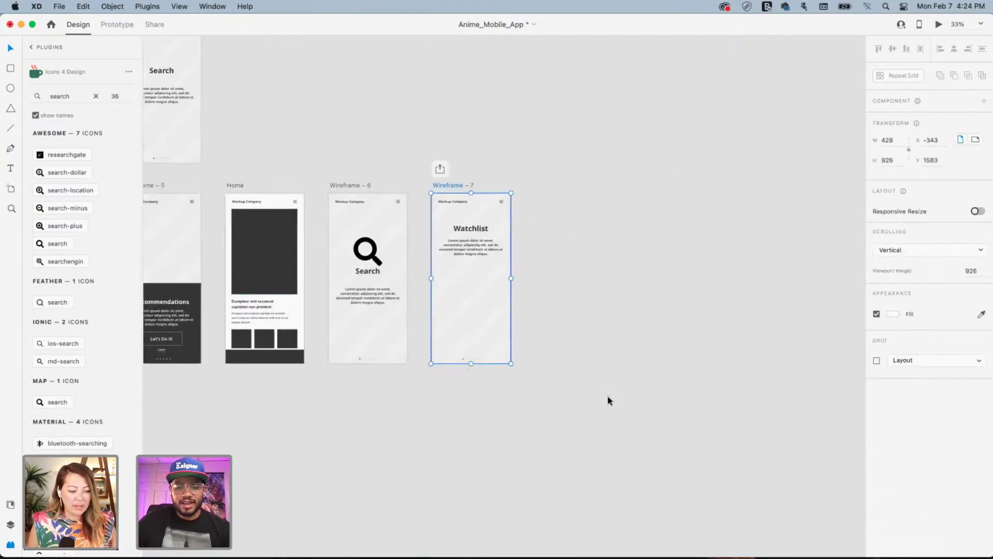
key(ctrl+v)
drag(462, 244, 460, 288)
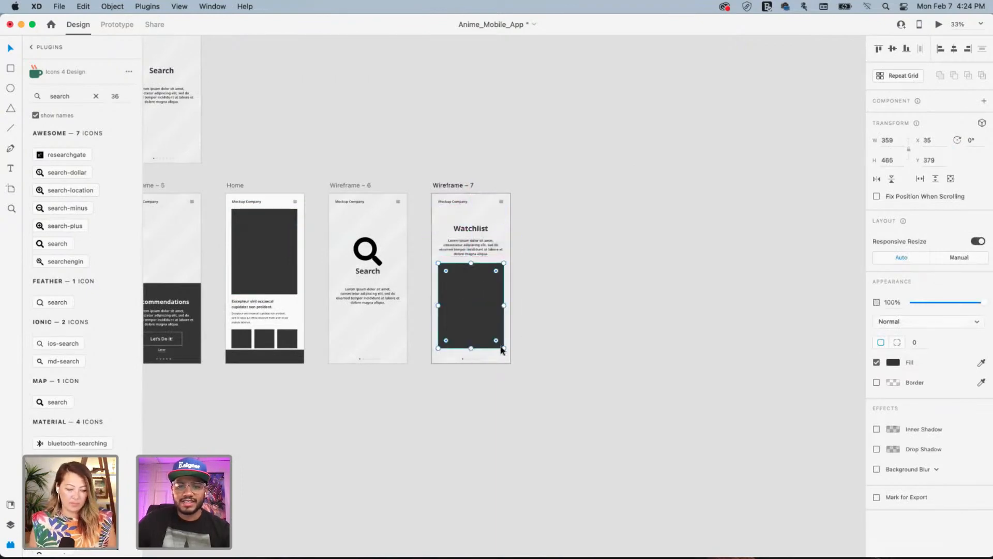
drag(504, 347, 469, 321)
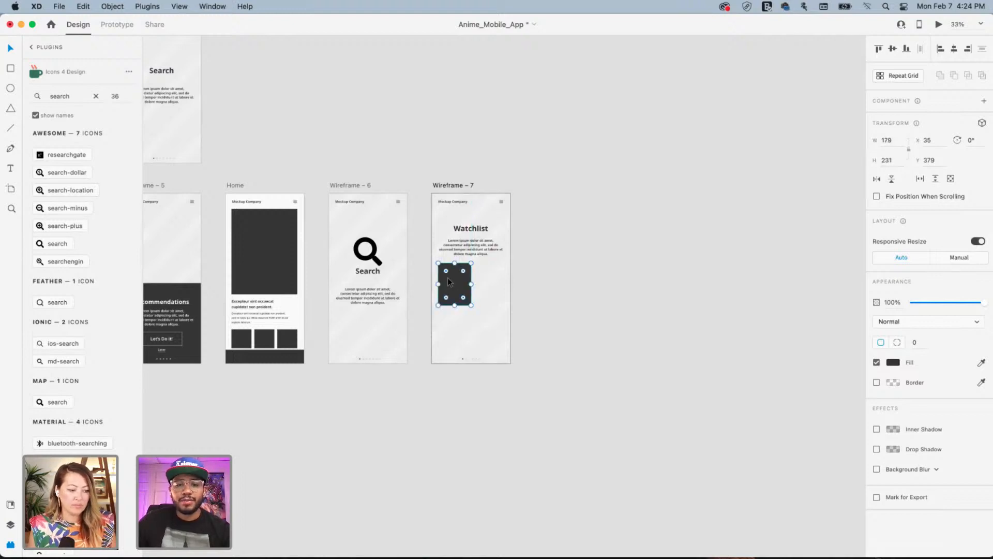
Duplicate the poster into a 2x2 grid below the Watchlist text
drag(455, 281, 483, 333)
shift+click(461, 282)
click(581, 233)
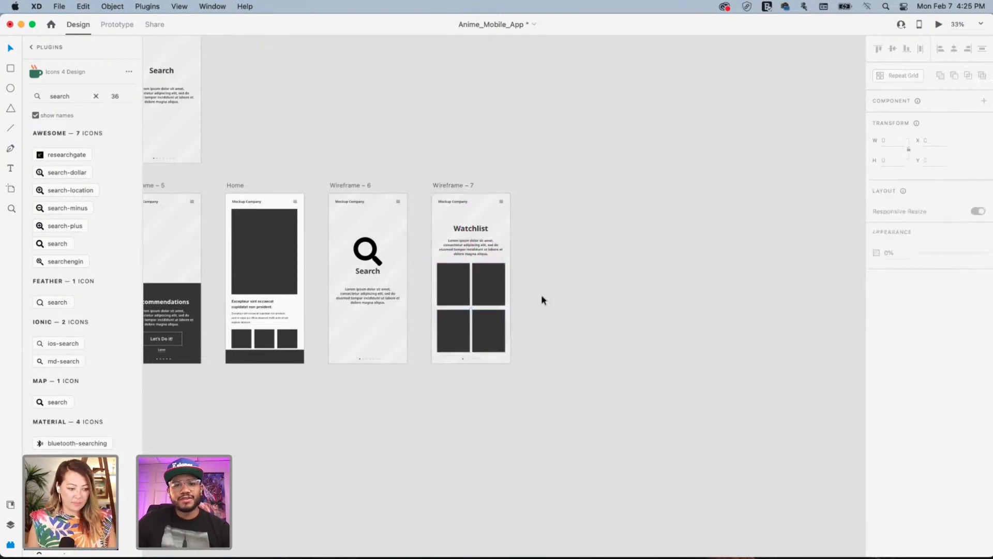
click(483, 280)
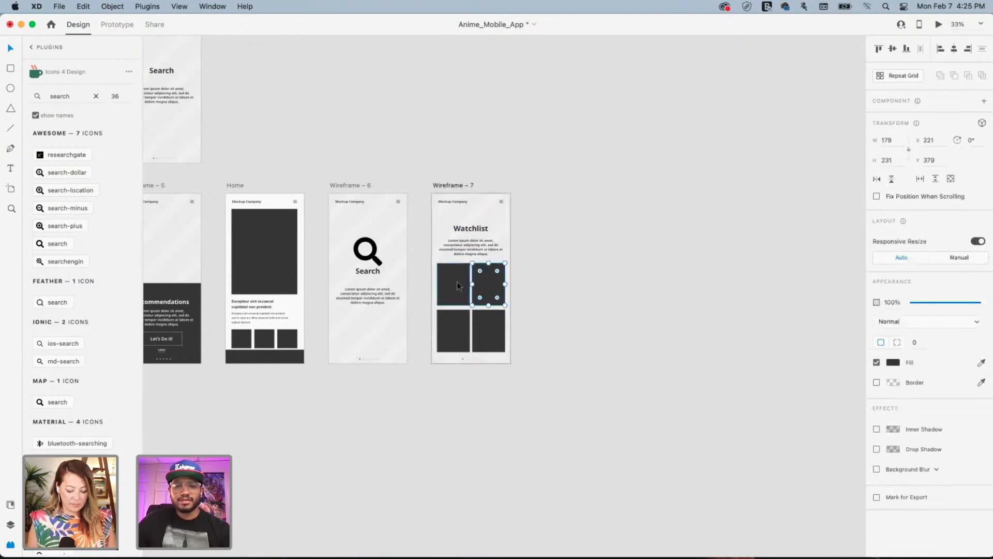
click(457, 281)
Nudge the Watchlist title and paragraph slightly upward together
click(473, 228)
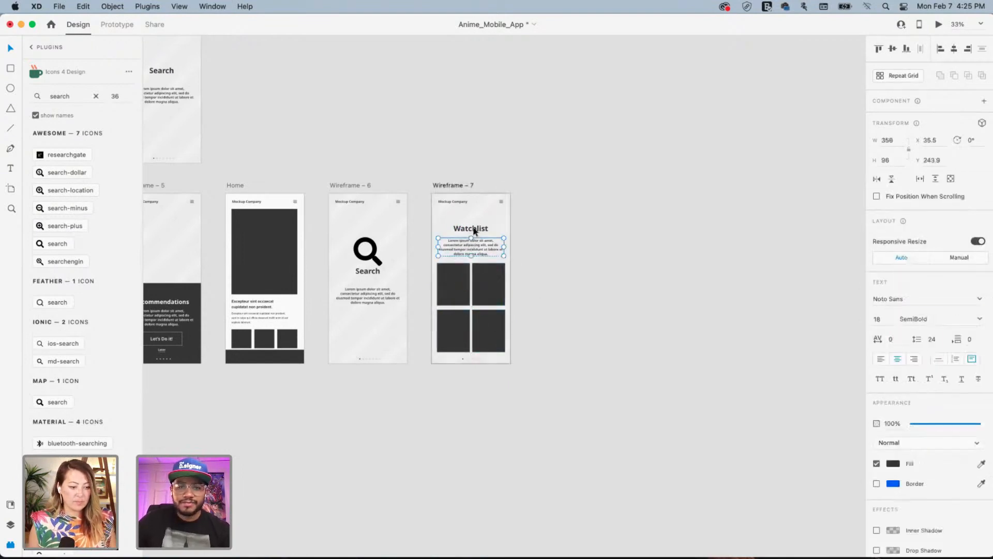
shift+click(481, 246)
drag(476, 245, 476, 242)
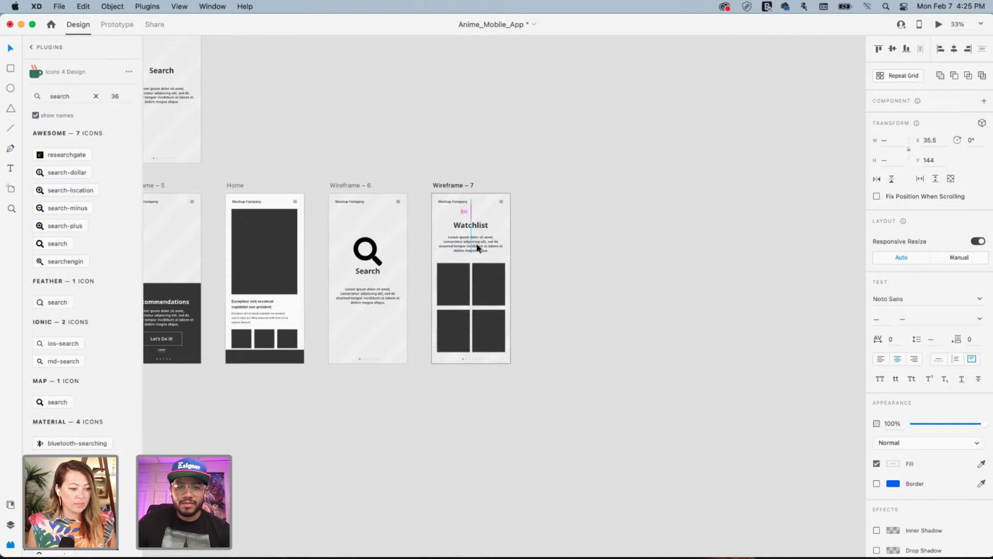
click(557, 222)
drag(150, 134, 579, 342)
drag(361, 289, 576, 250)
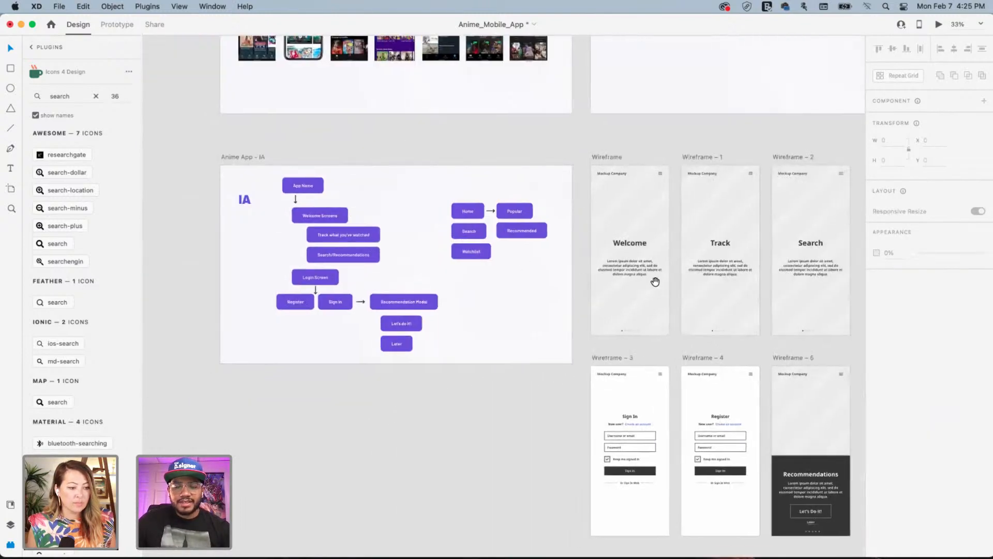
drag(654, 282, 585, 268)
drag(716, 284, 507, 257)
scroll(535, 294, left, 5)
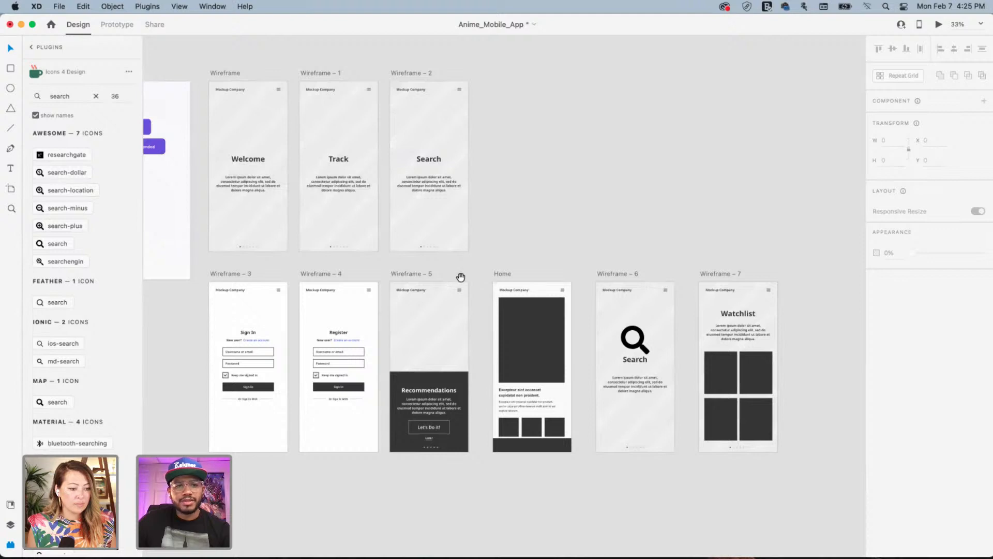
scroll(512, 256, left, 1)
drag(512, 255, 548, 224)
drag(684, 211, 449, 257)
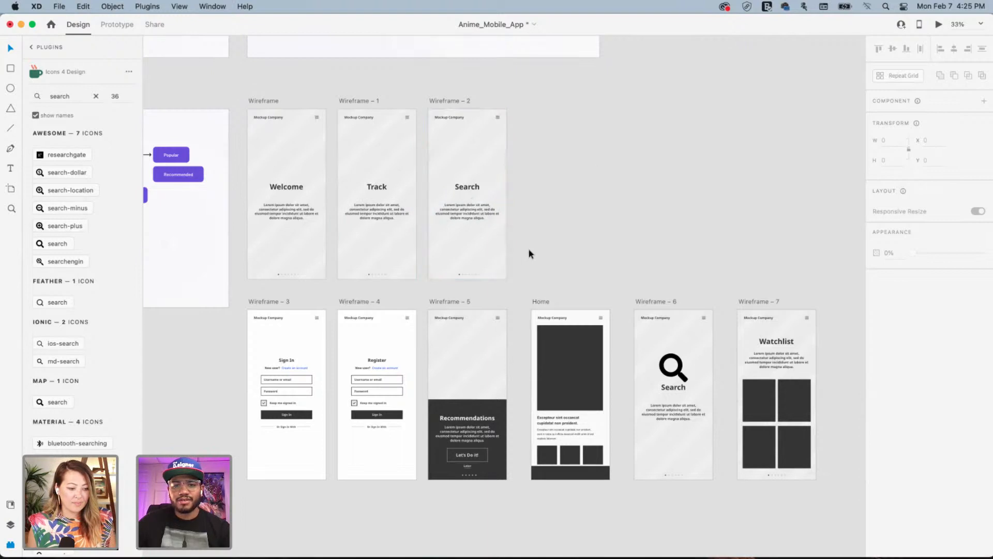
scroll(417, 249, left, 5)
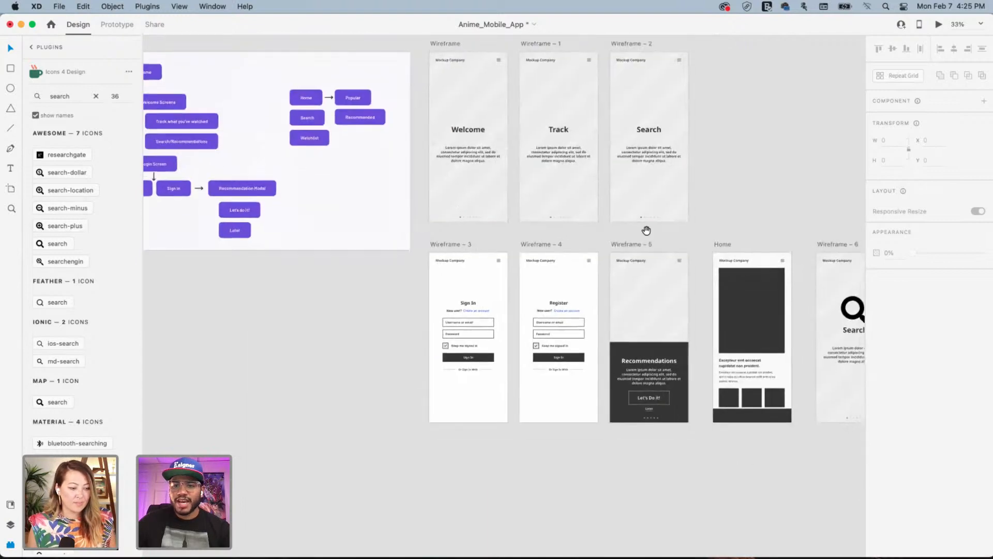
scroll(646, 228, right, 6)
scroll(592, 239, up, 10)
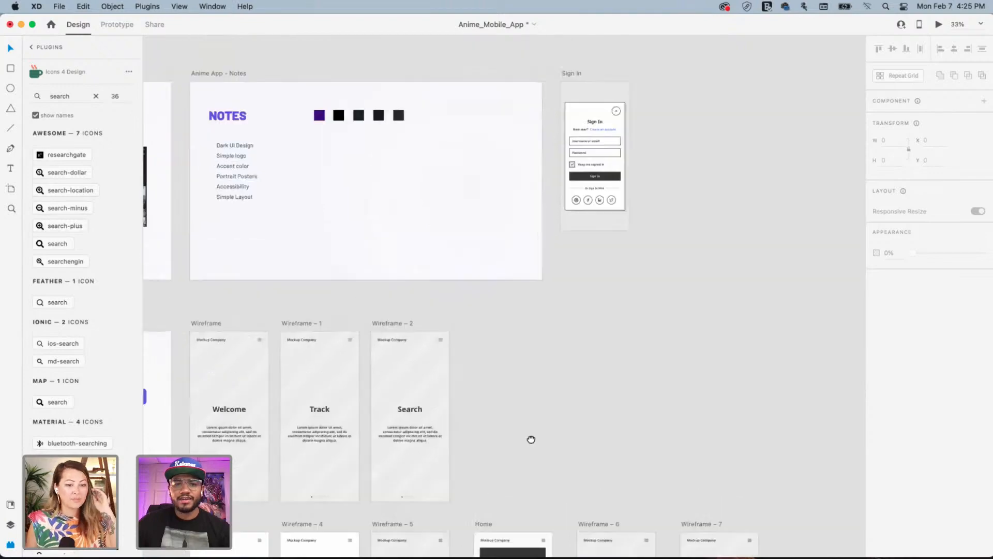
scroll(482, 416, left, 10)
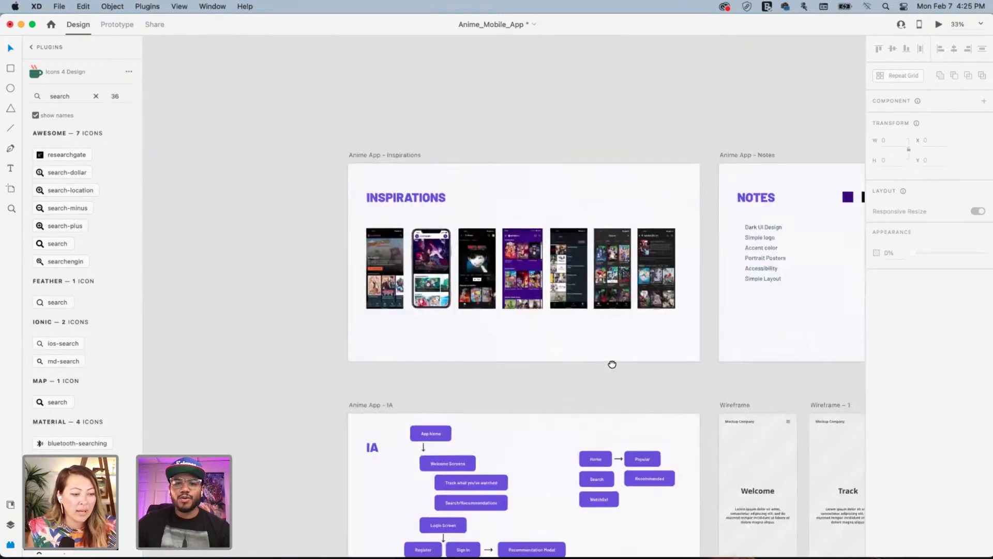
scroll(711, 368, right, 12)
scroll(712, 369, down, 5)
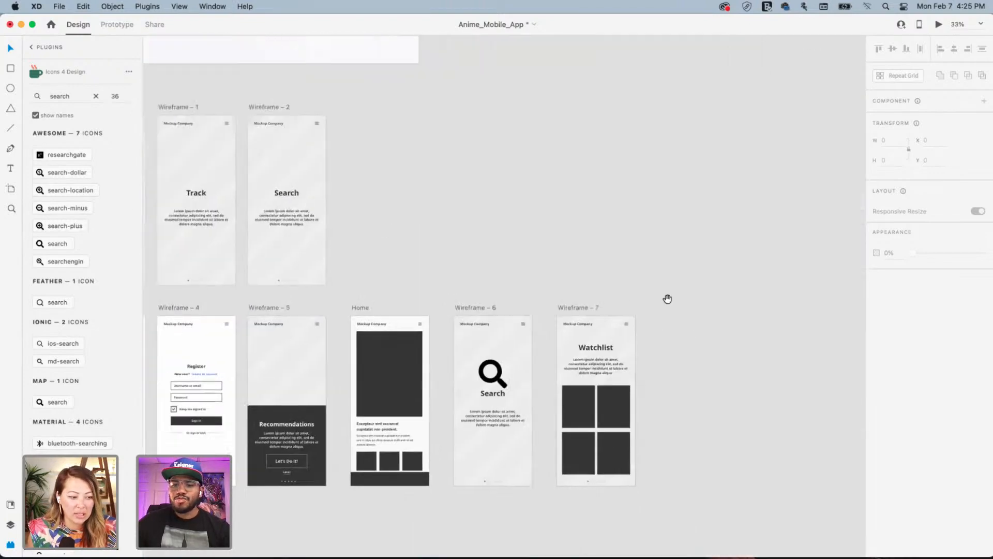
scroll(653, 304, right, 2)
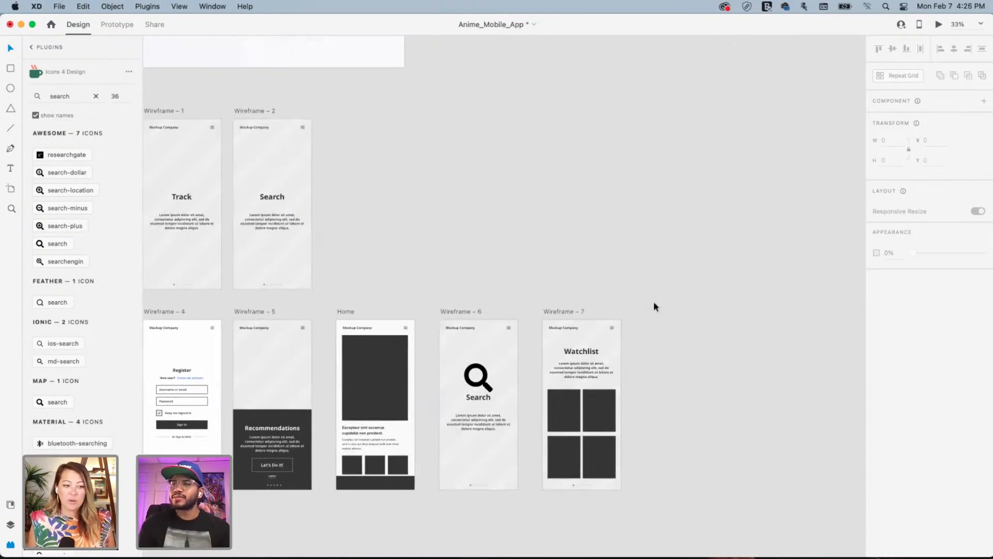
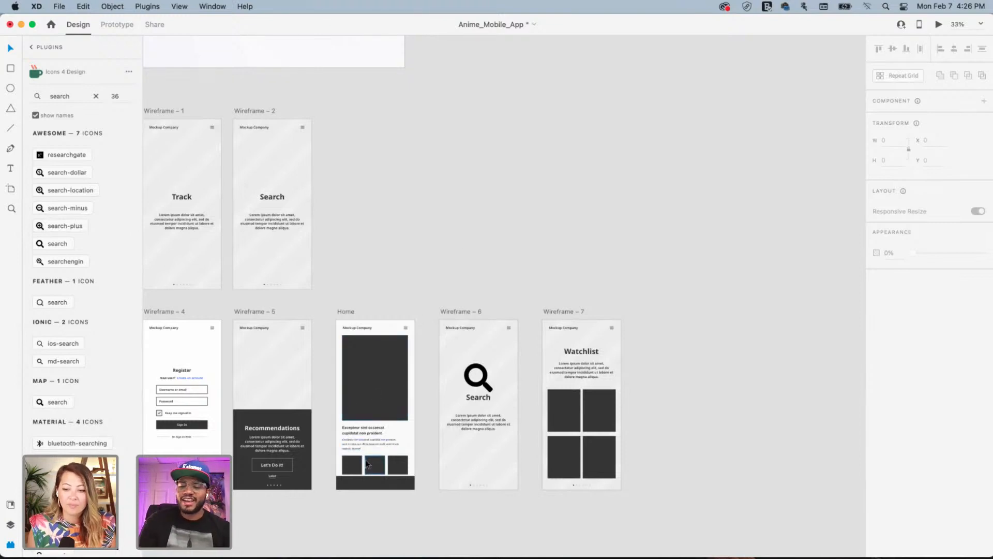
Zoom in and pan to the Home artboard's lower thumbnail boxes
key(super+plus)
key(super+plus)
key(space)
drag(266, 444, 489, 222)
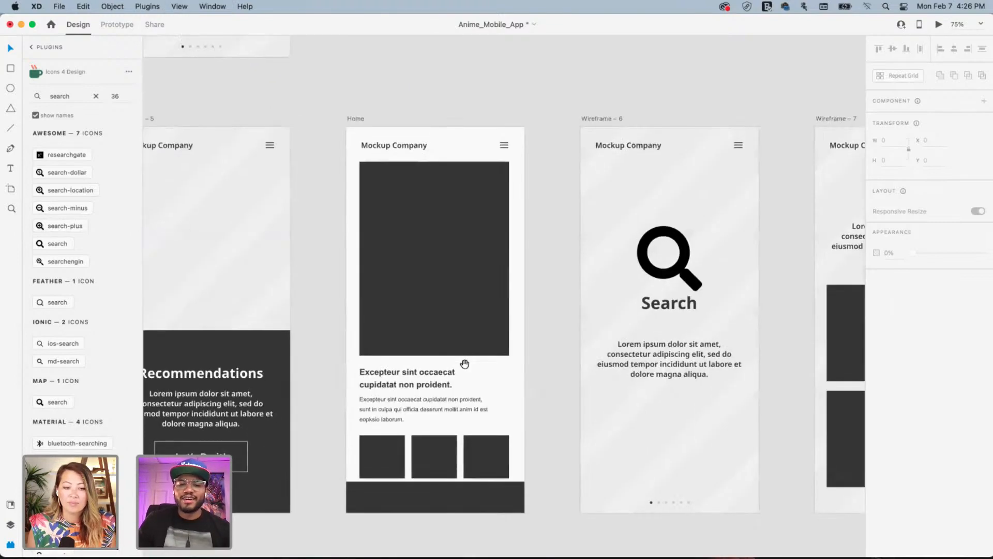
drag(465, 364, 456, 235)
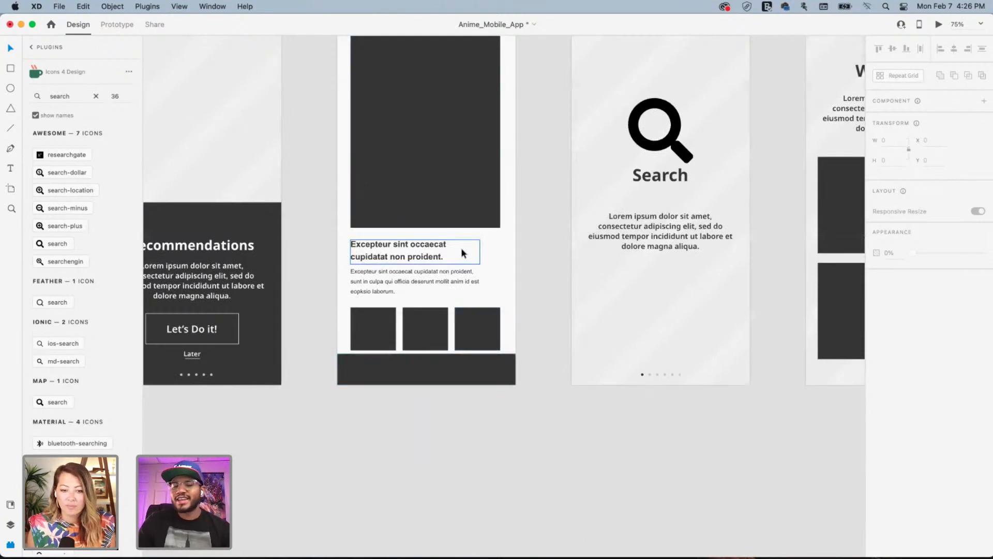
Nudge the third Home thumbnail box back into even spacing, then pan toward Wireframe – 7
click(483, 328)
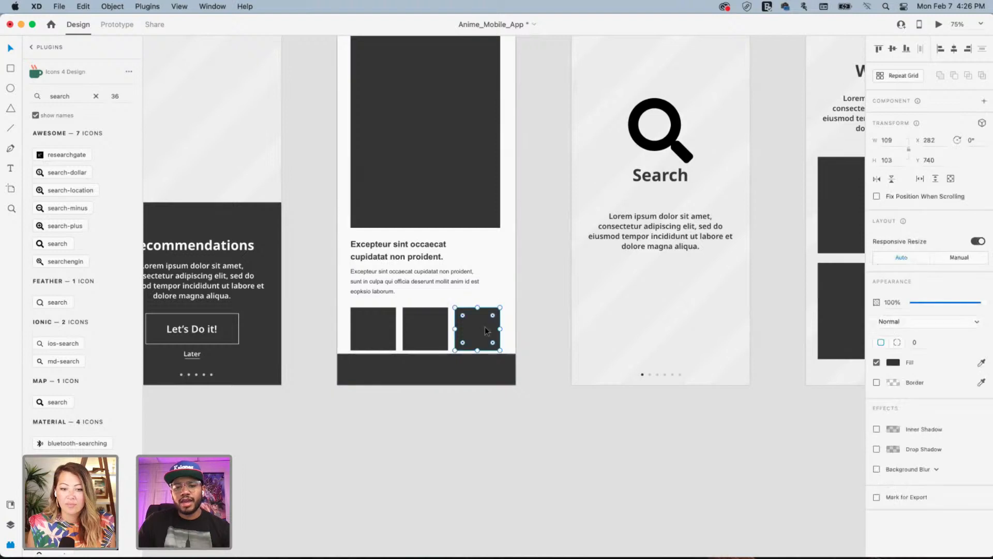
drag(485, 327, 478, 326)
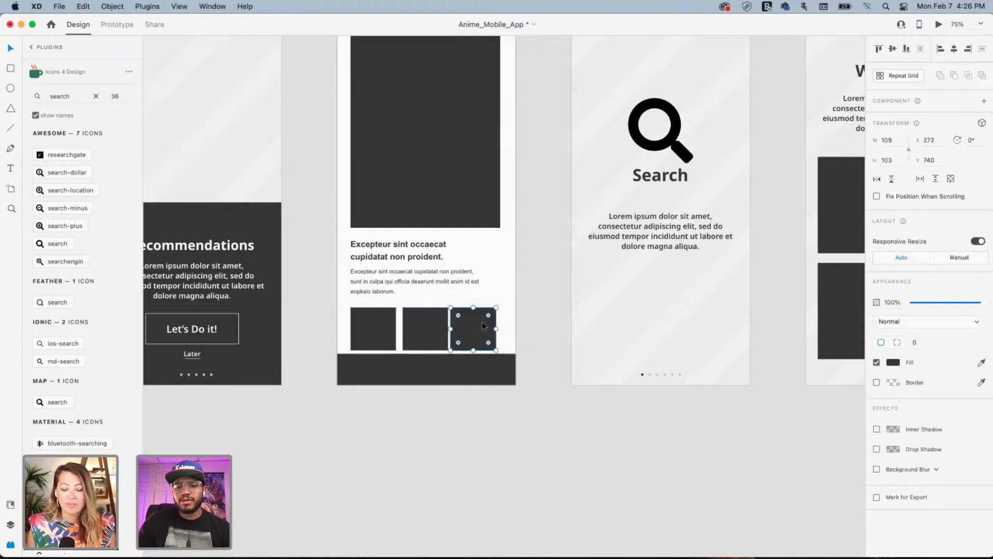
click(436, 407)
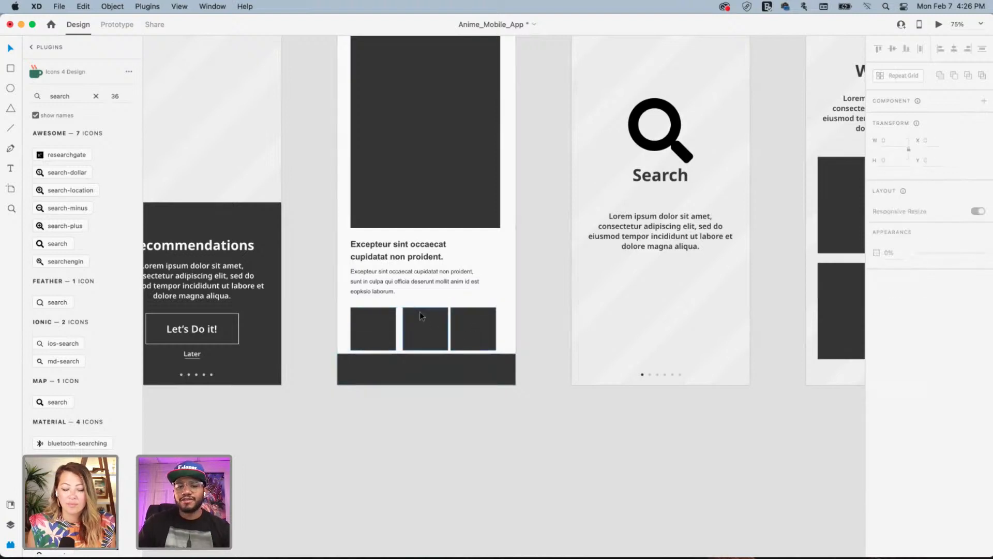
drag(473, 327, 477, 329)
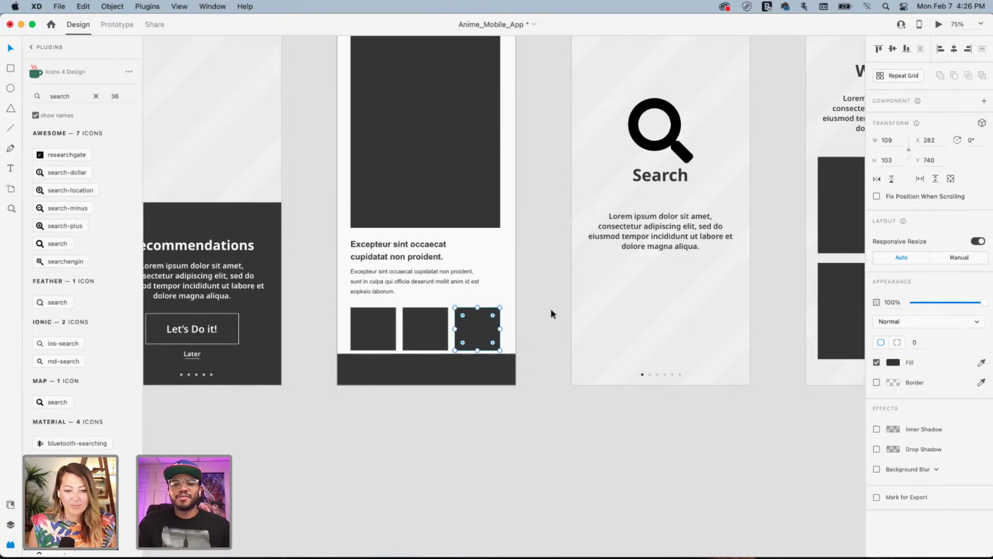
scroll(743, 381, right, 10)
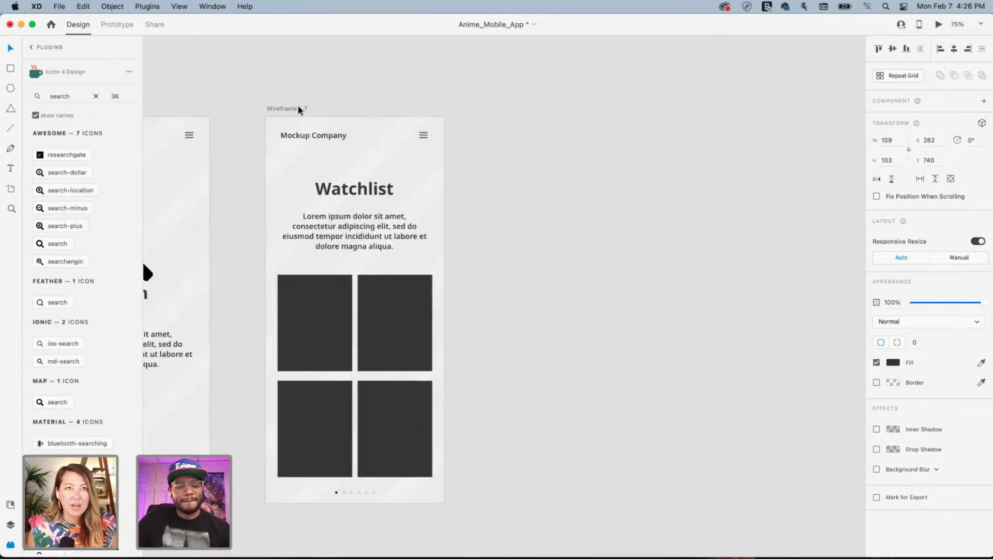
Duplicate Wireframe – 7 as Wireframe – 8 and delete all of its contents
click(299, 109)
key(super+d)
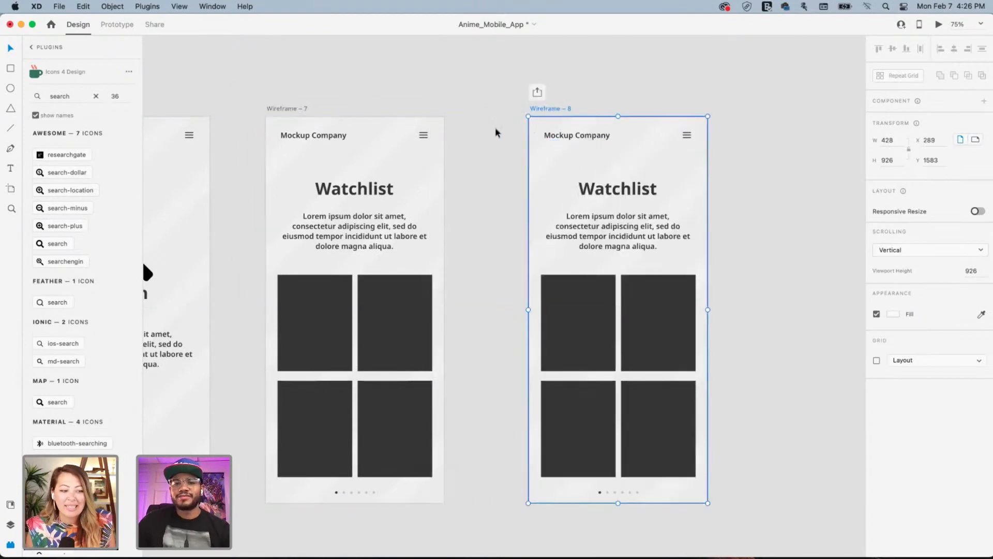
drag(519, 124, 736, 516)
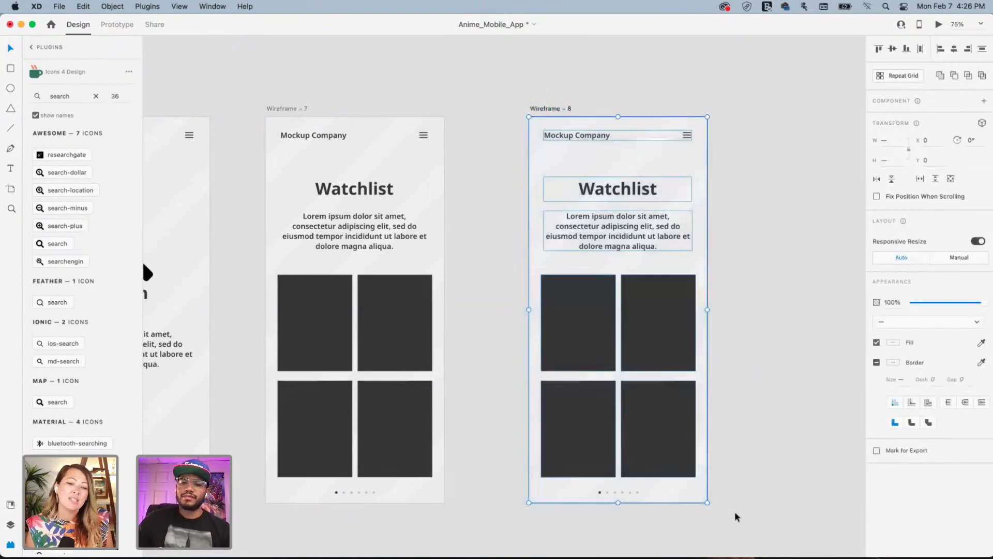
key(Delete)
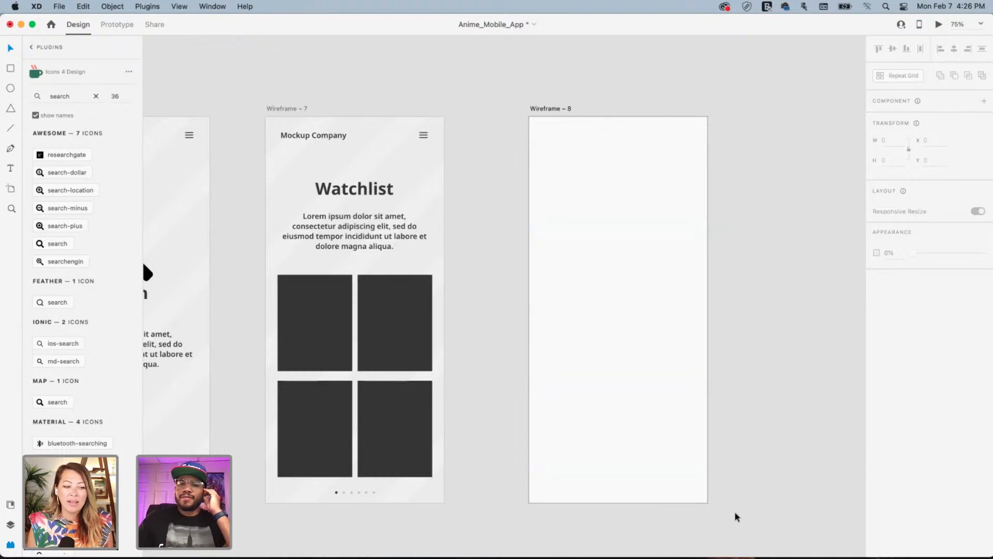
click(553, 108)
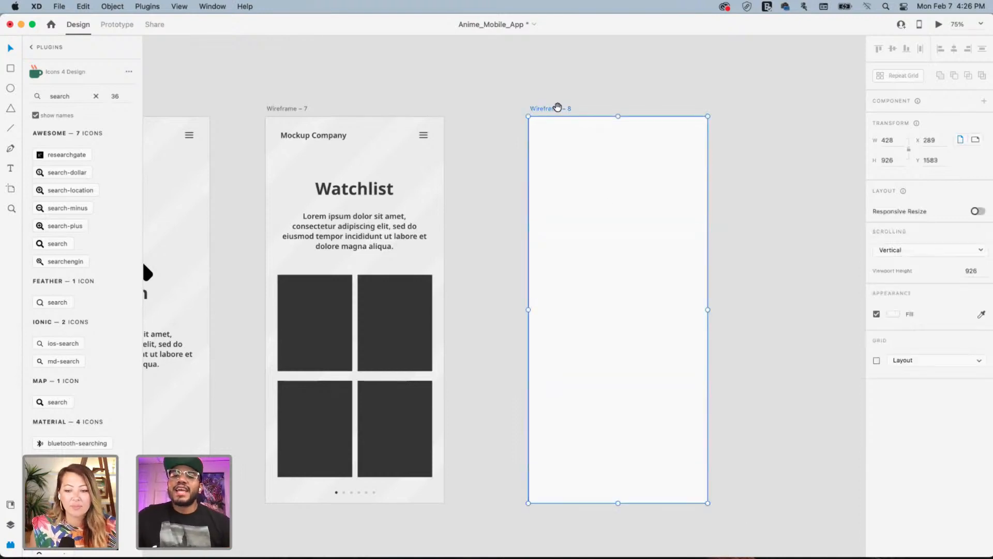
drag(558, 107, 375, 111)
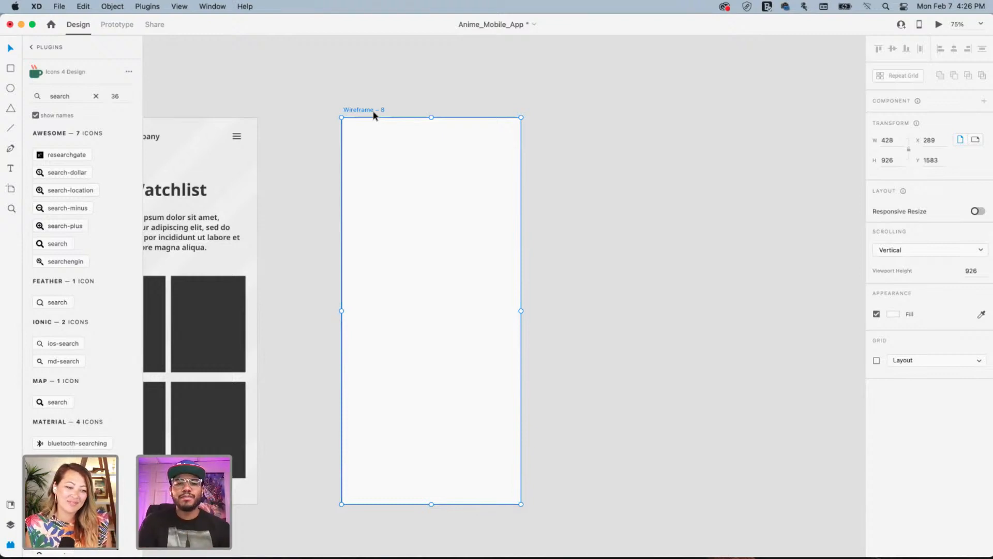
Show the Layers panel listing the artboards, leaving the view options unchanged
click(10, 526)
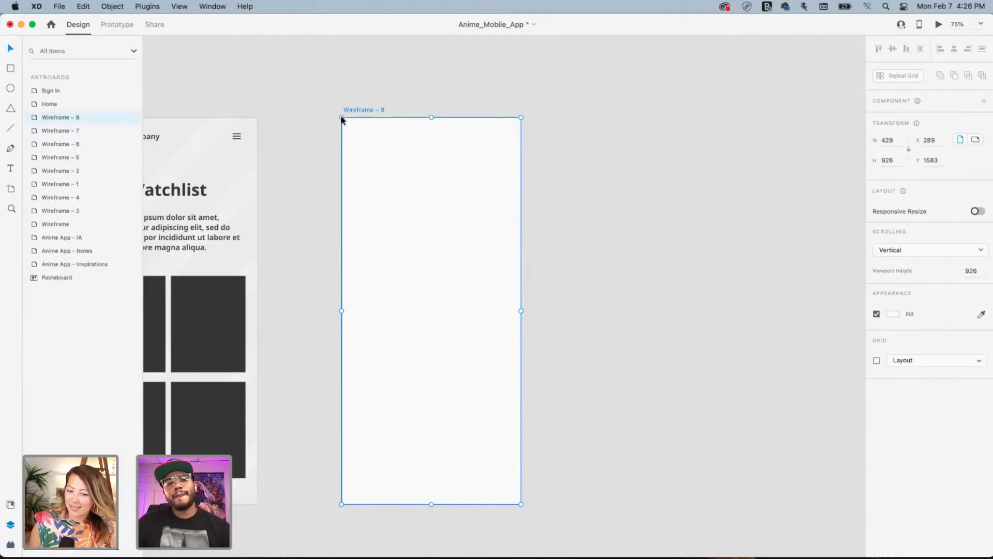
scroll(357, 118, left, 3)
click(179, 7)
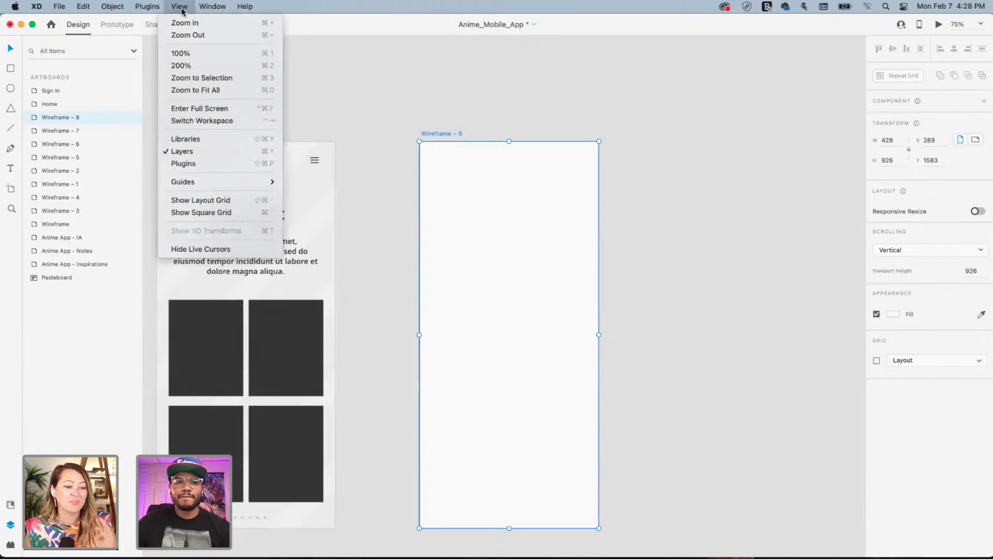
mouse_move(195, 10)
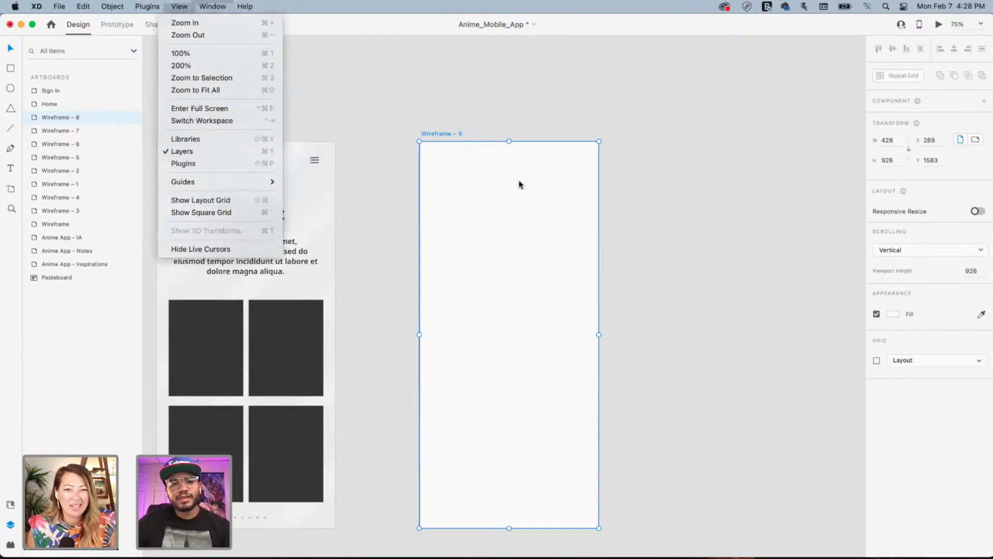
click(666, 160)
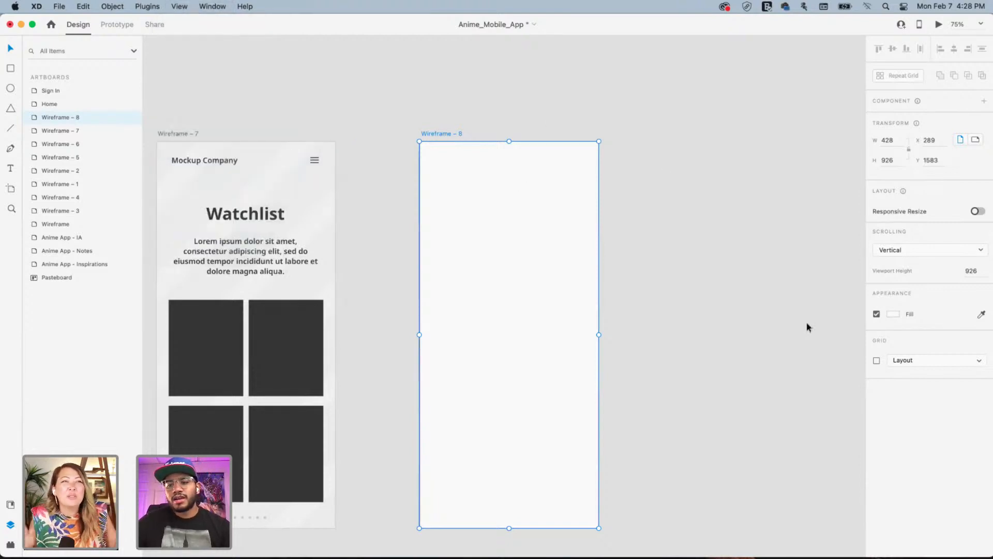
click(876, 360)
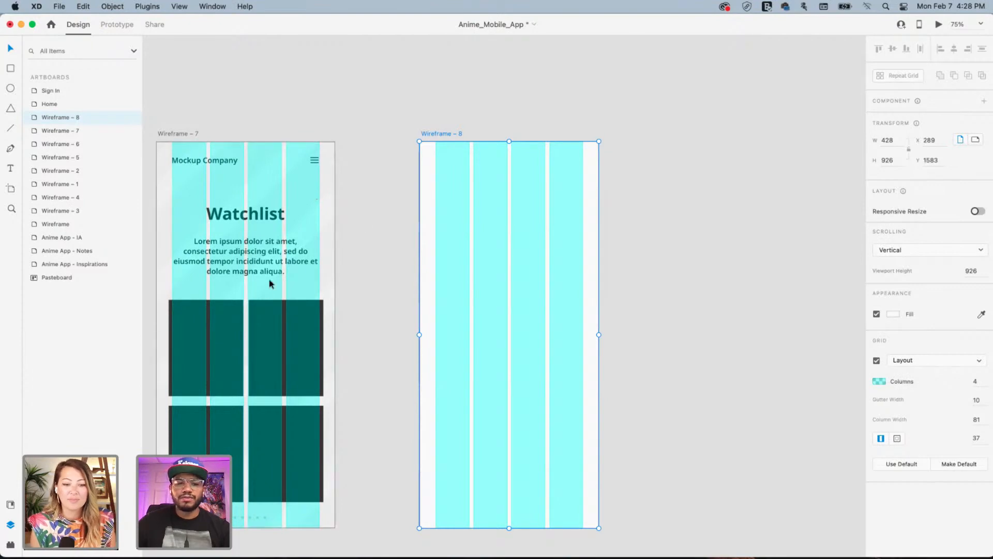
drag(321, 215, 549, 145)
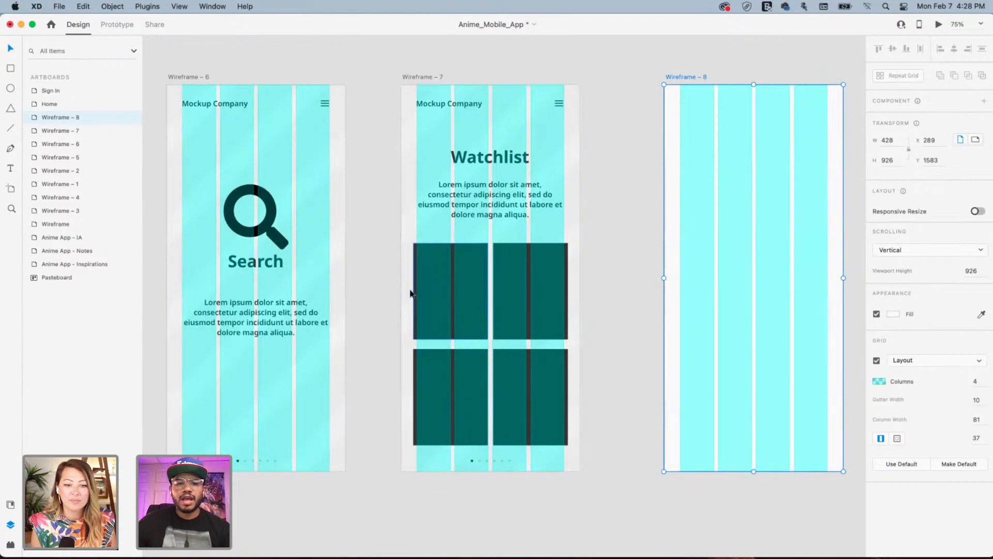
drag(311, 245, 567, 267)
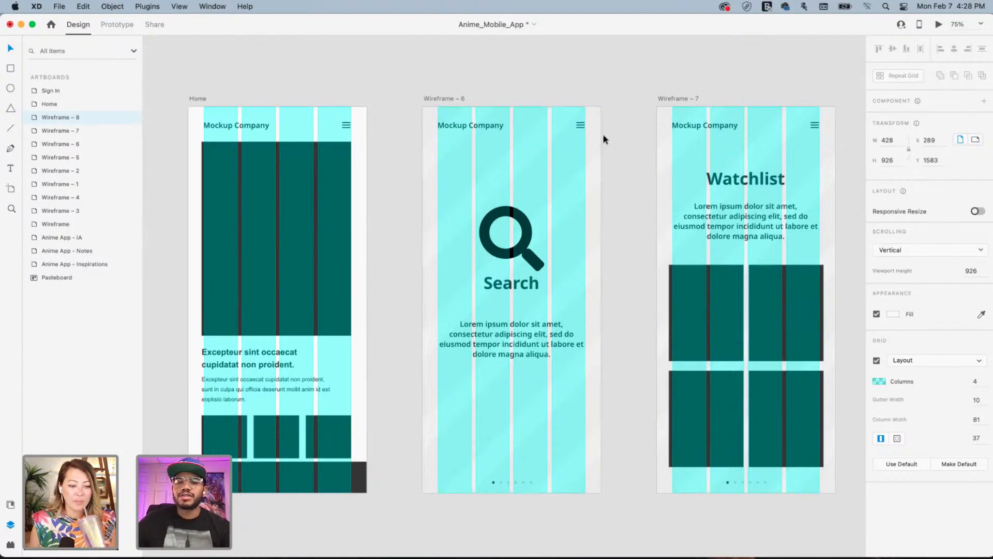
drag(663, 261, 423, 241)
drag(697, 244, 342, 239)
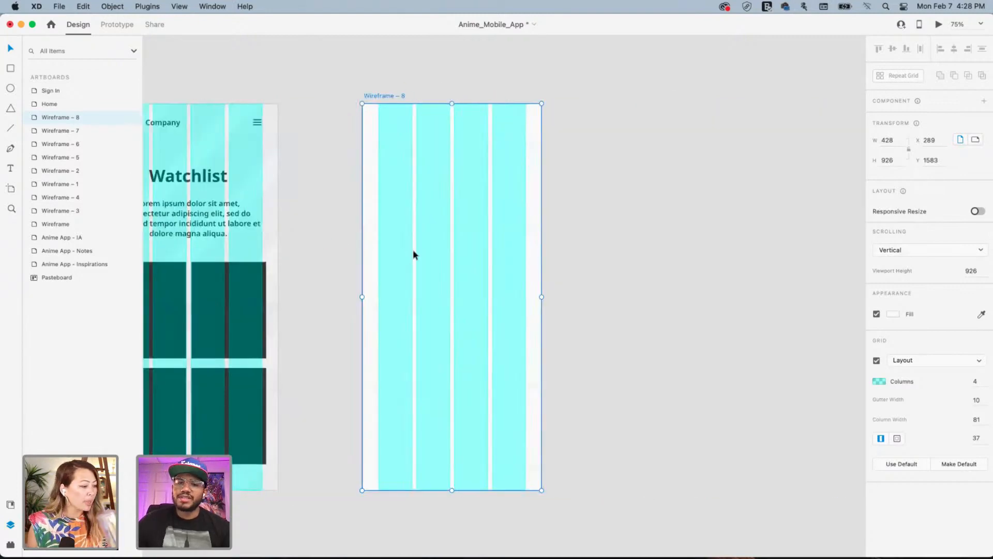
click(877, 361)
drag(455, 157, 508, 187)
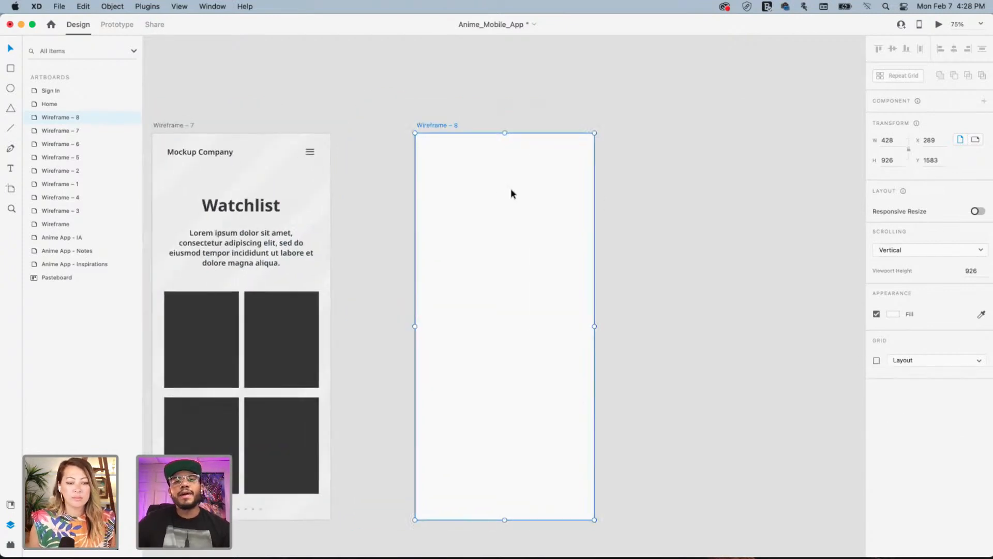
Draw a borderless black rectangle near the top of Wireframe – 8
click(11, 69)
mouse_move(431, 170)
mouse_down()
mouse_move(479, 219)
mouse_move(589, 290)
mouse_up()
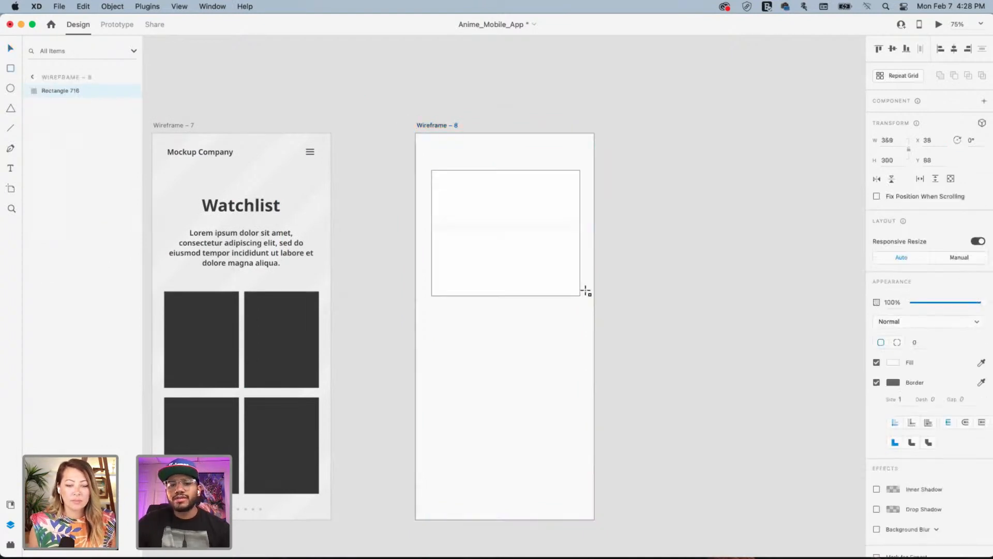
click(876, 382)
click(894, 362)
drag(769, 321, 752, 406)
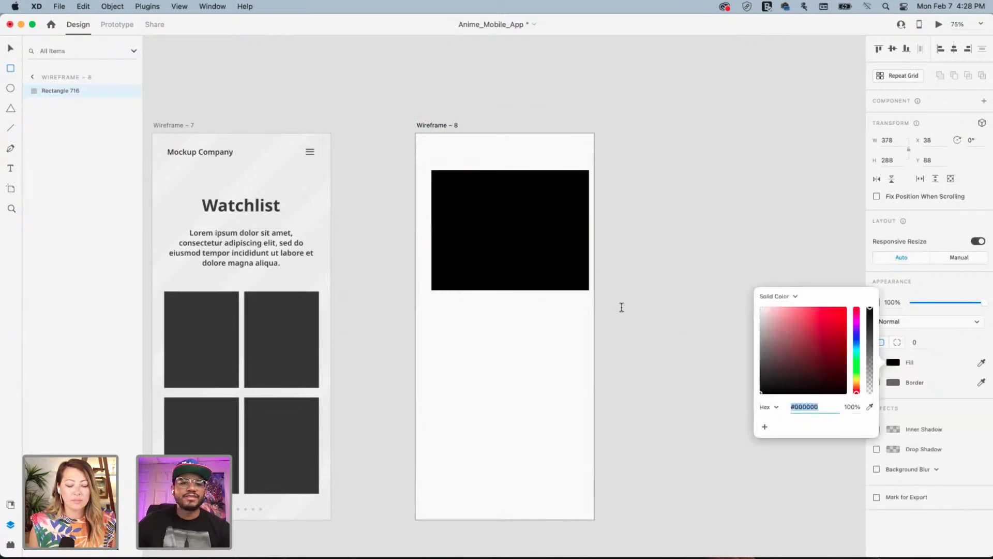
click(10, 48)
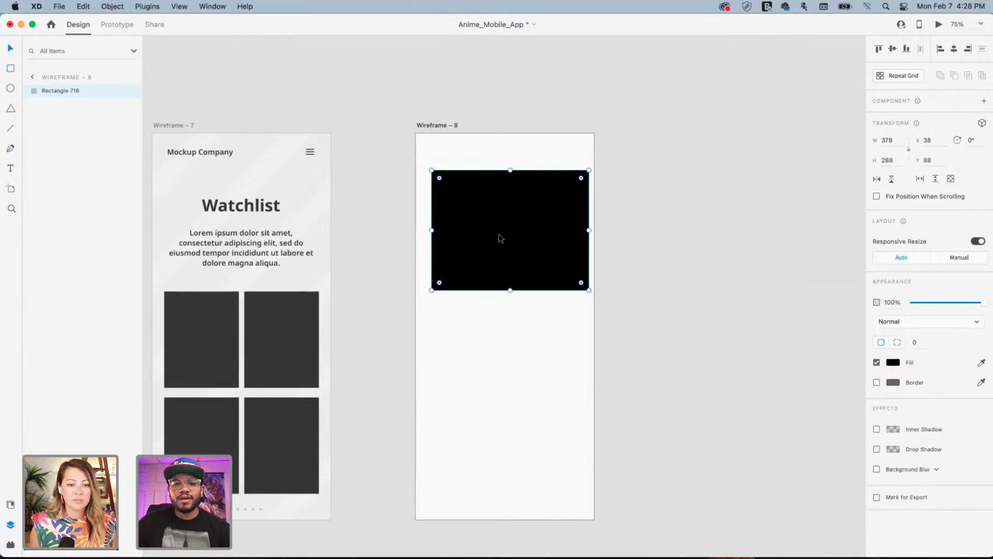
Stretch the rectangle to the left edge and paste the Watchlist title from Wireframe – 7 onto it
click(263, 210)
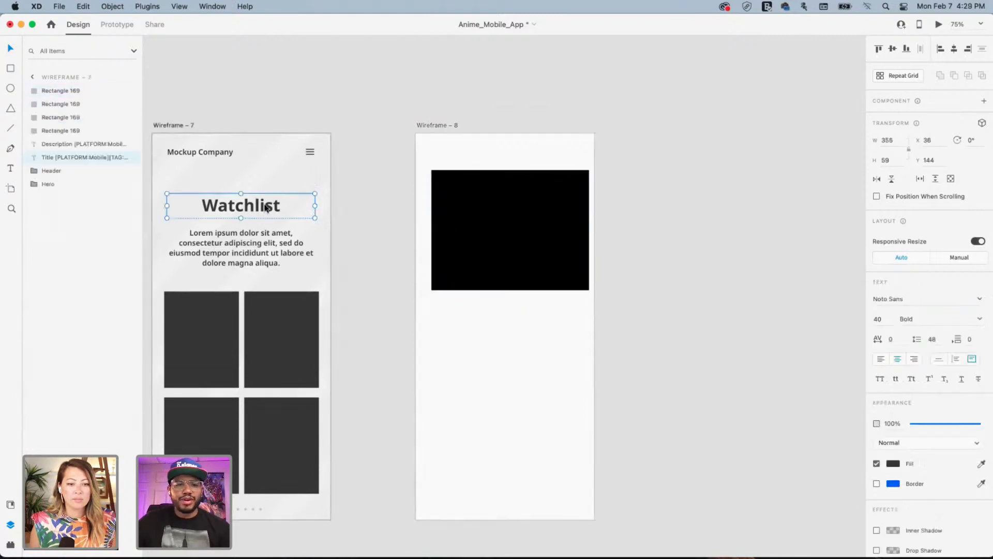
key(super+c)
click(545, 207)
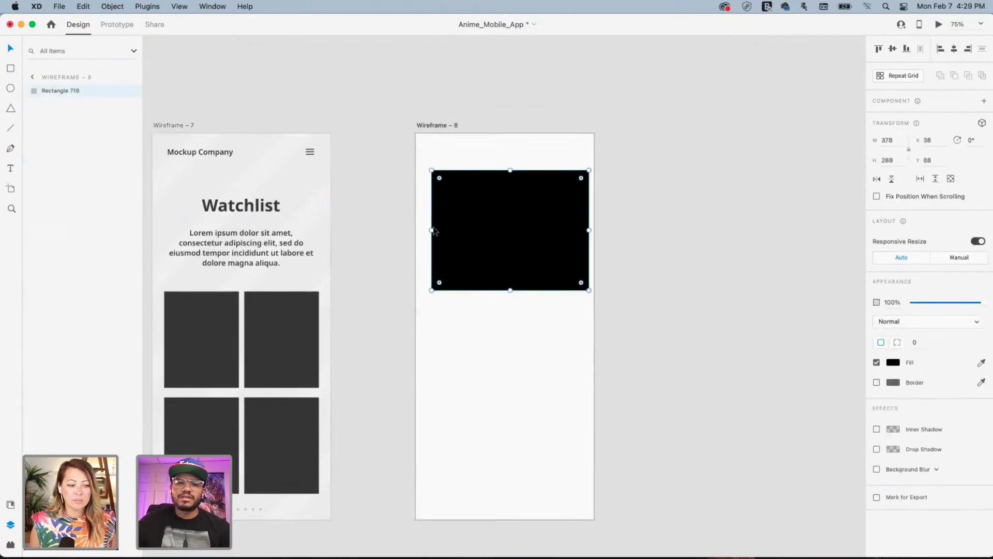
drag(434, 231, 413, 226)
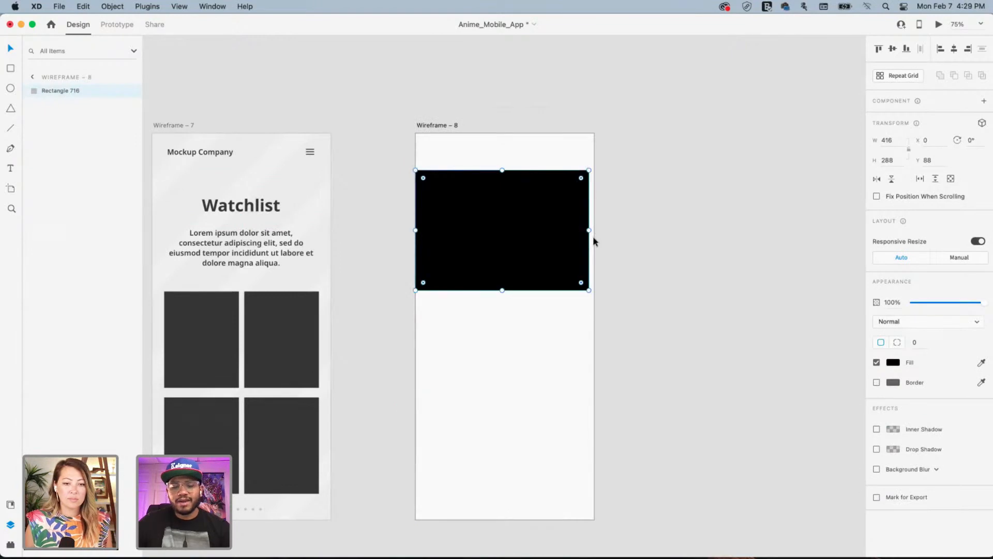
key(super+v)
click(621, 207)
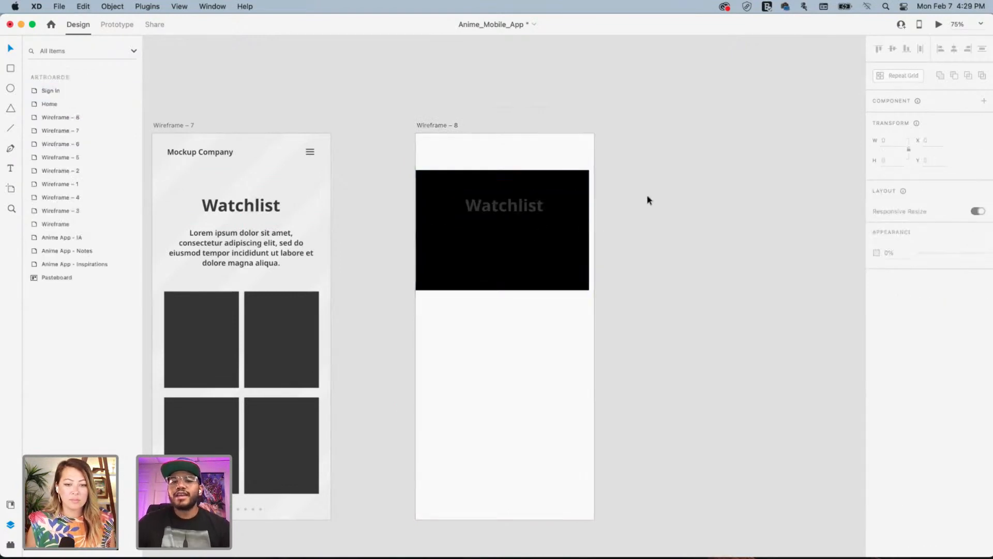
Make the pasted Watchlist title white
click(536, 211)
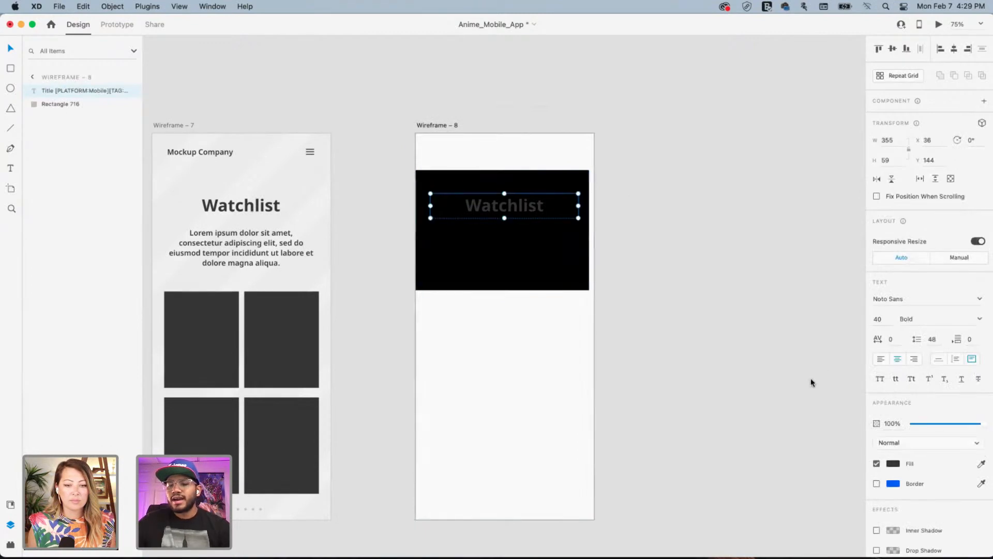
click(894, 464)
mouse_move(766, 476)
mouse_down()
mouse_move(753, 479)
mouse_move(712, 317)
mouse_move(744, 274)
mouse_up()
scroll(744, 275, right, 1)
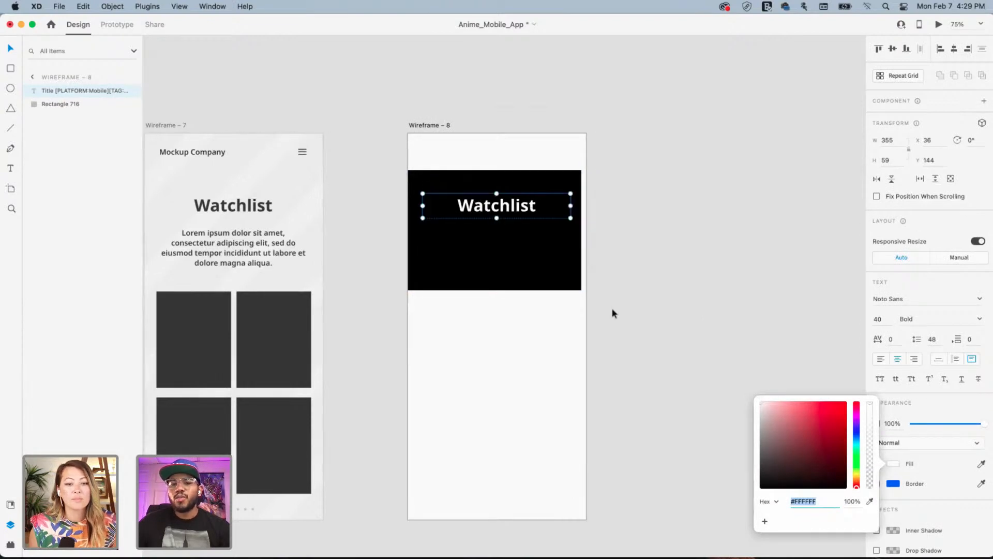
Stretch the banner to the artboard's right edge and fill it red #E31F1F
click(539, 257)
drag(580, 231, 586, 231)
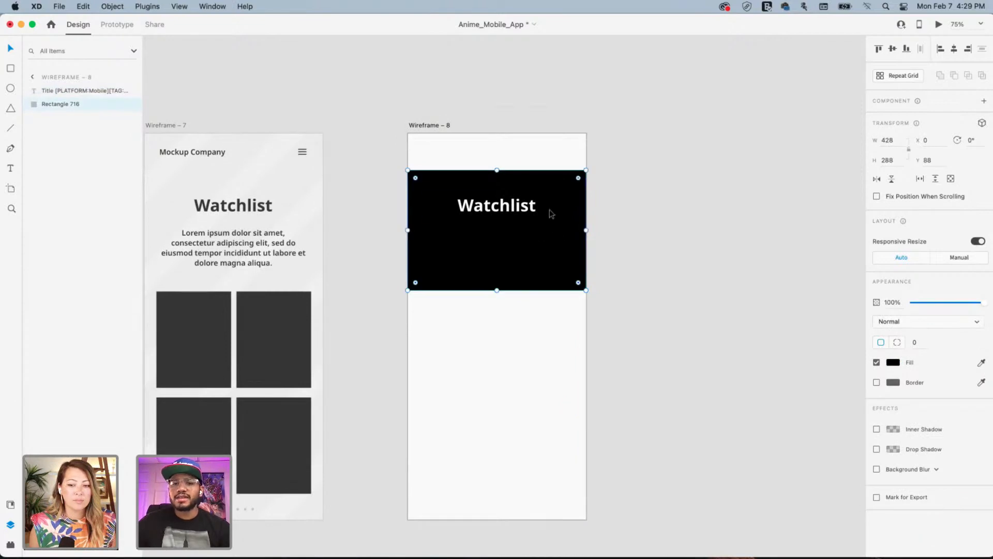
click(893, 362)
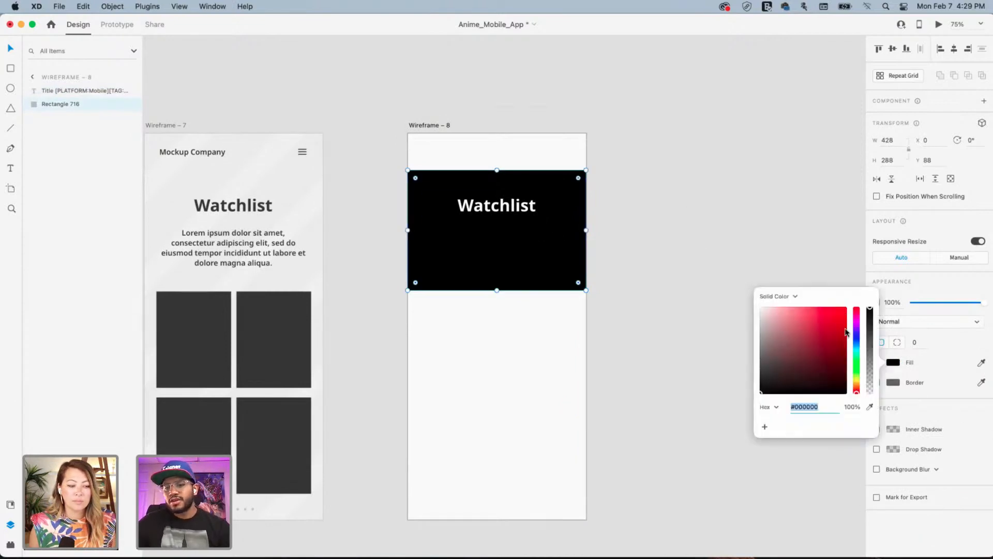
click(834, 330)
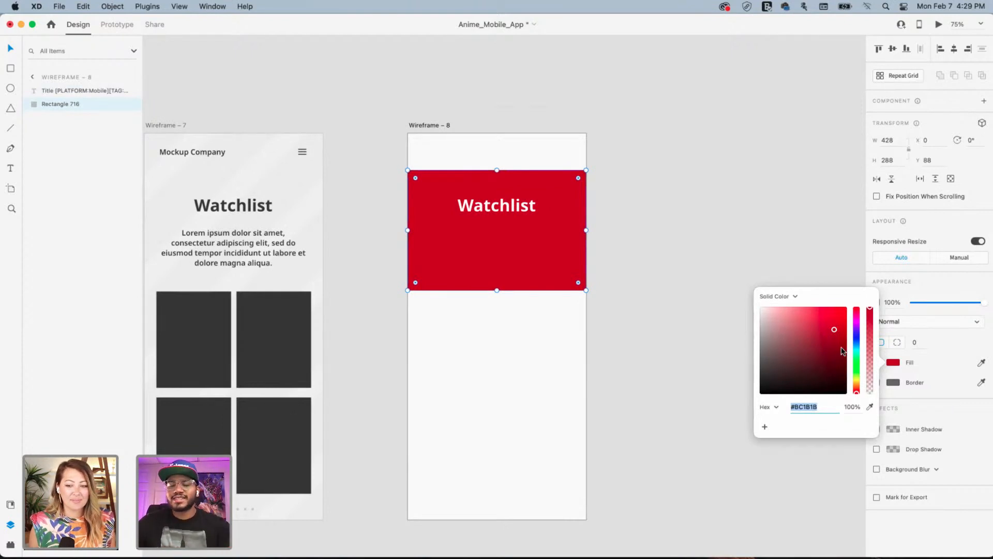
click(835, 318)
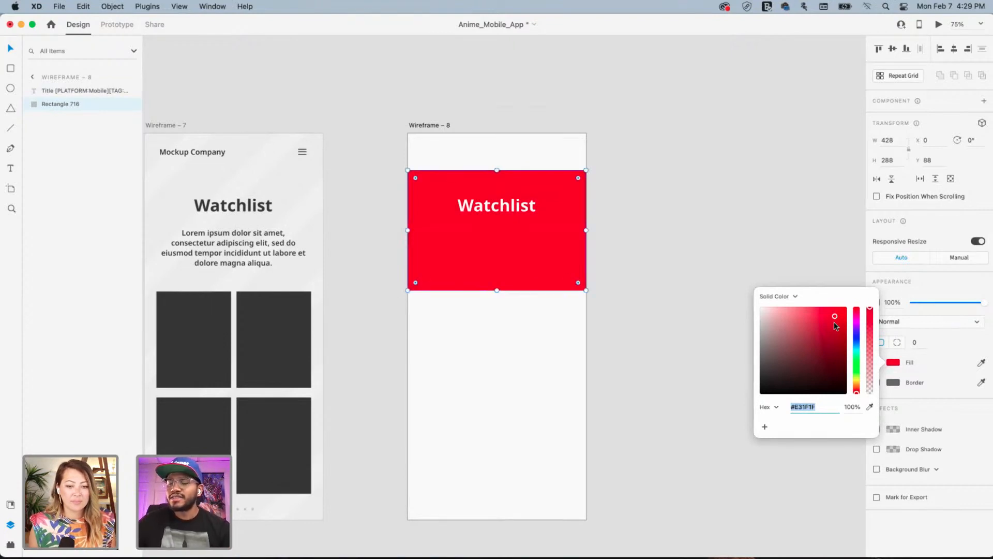
click(635, 211)
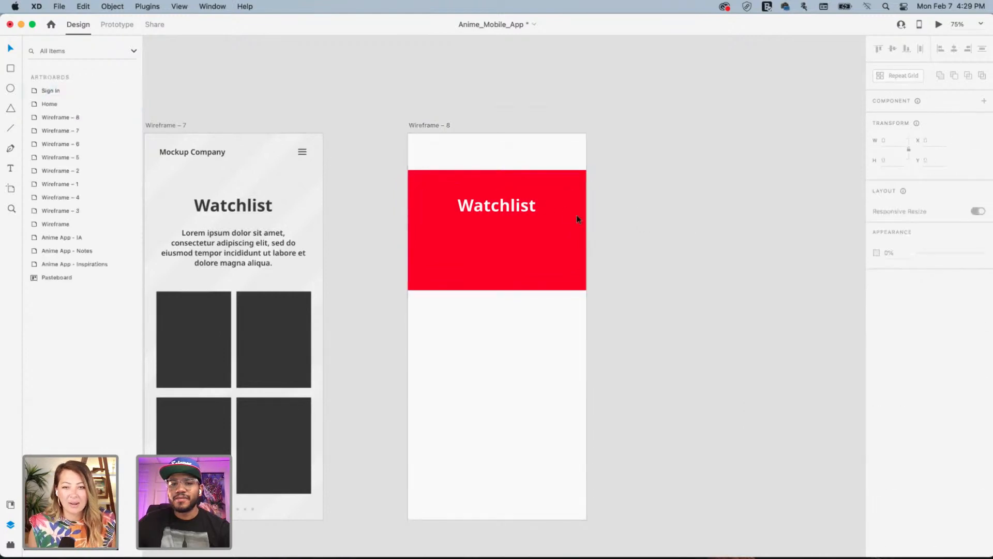
Narrow the Watchlist text box, recolour the banner deep blue #211196, and move the title left
click(538, 205)
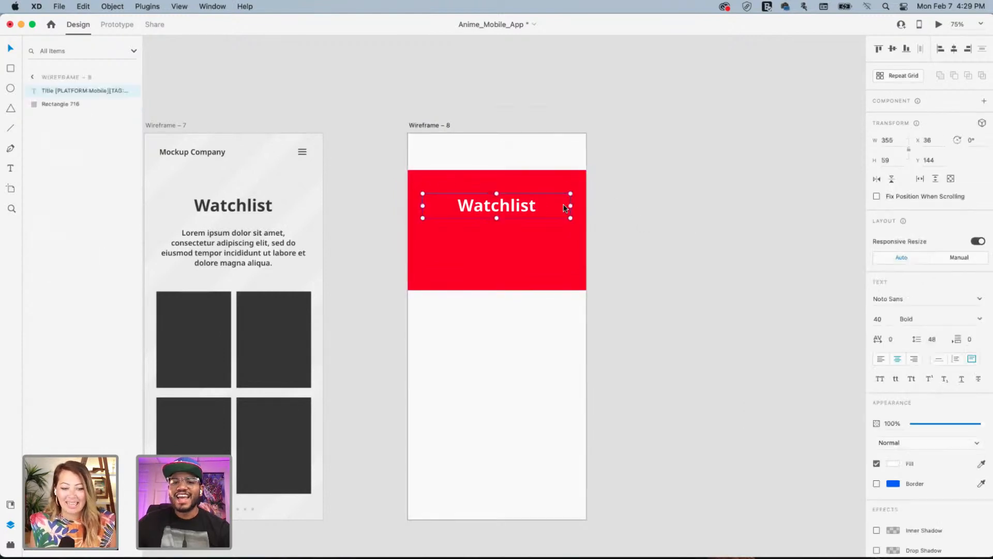
drag(572, 206, 541, 206)
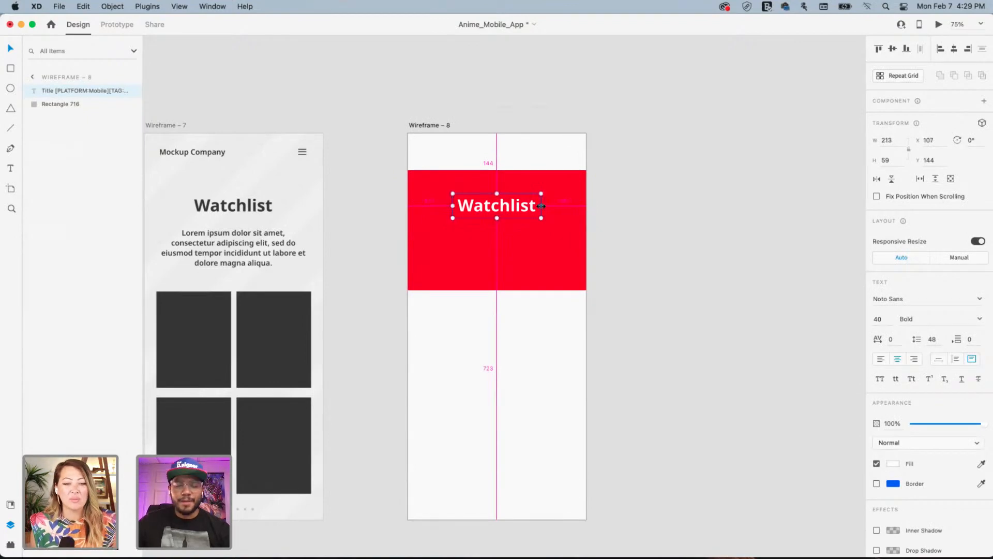
click(572, 259)
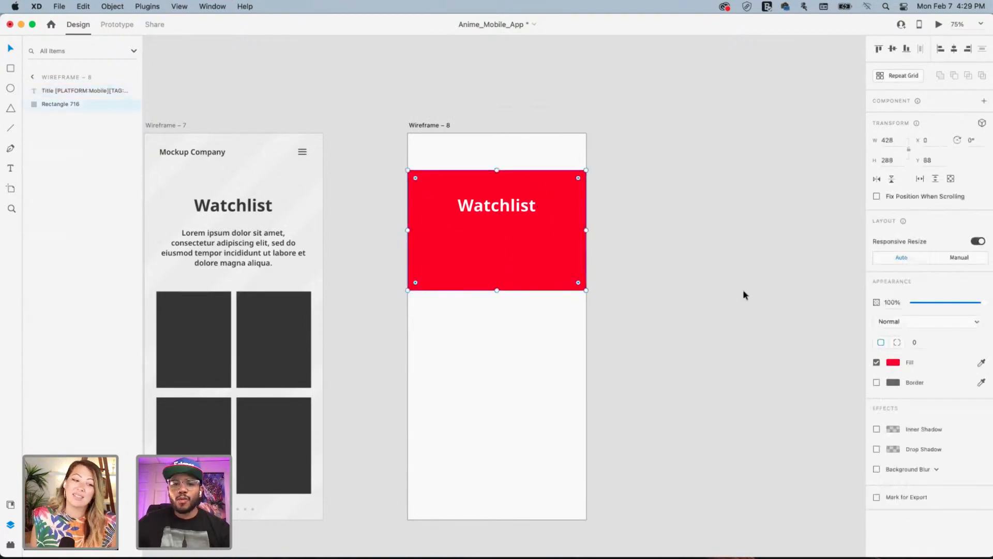
click(894, 363)
drag(834, 360, 837, 342)
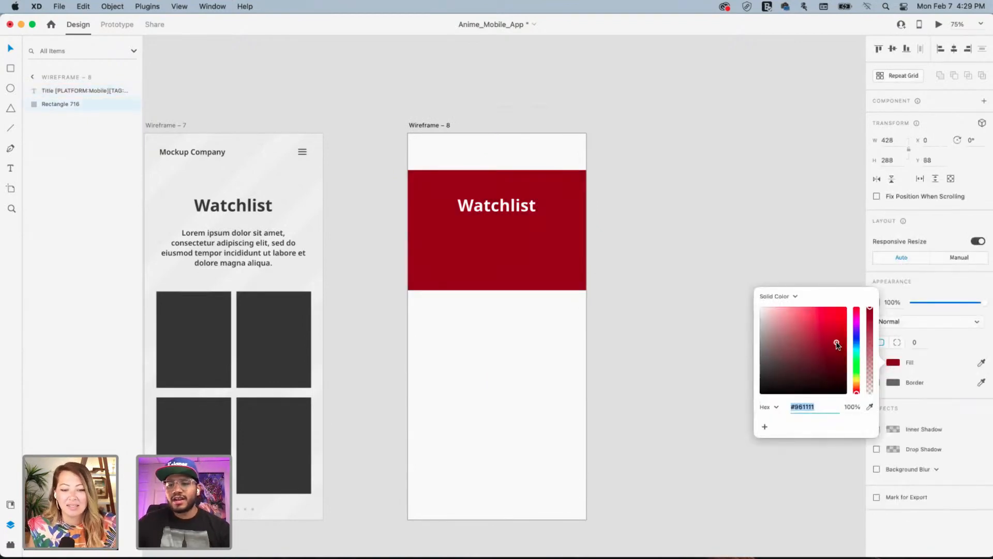
click(856, 322)
click(857, 334)
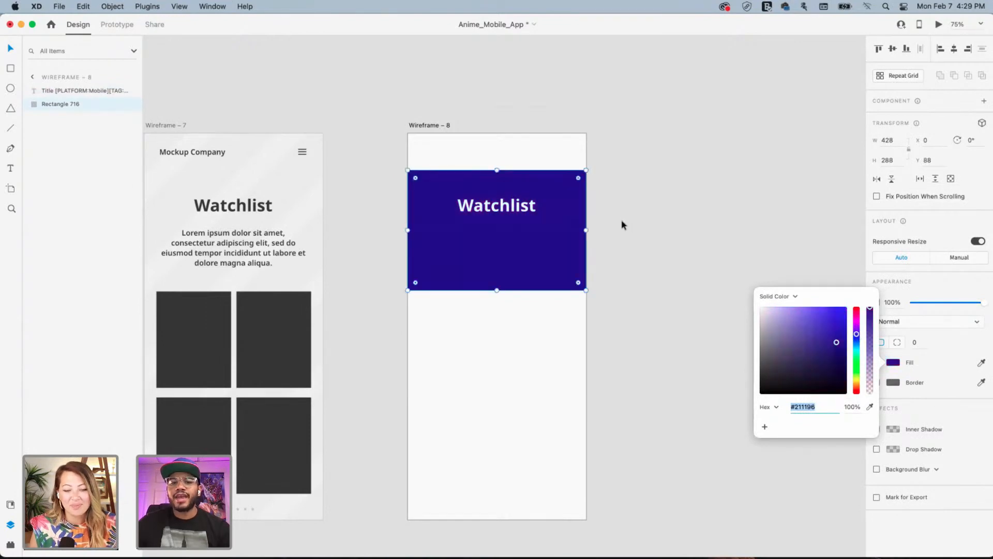
click(661, 200)
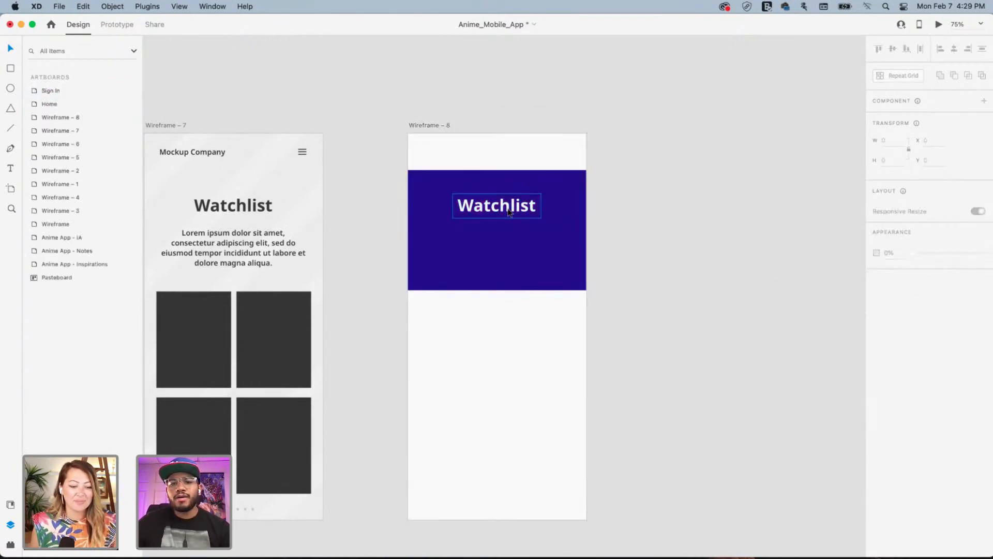
drag(510, 212, 443, 205)
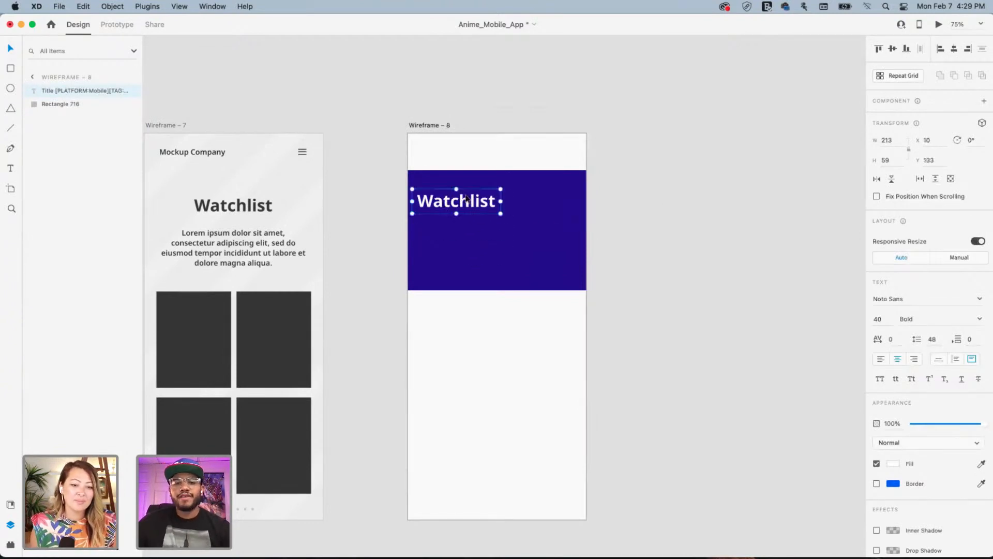
click(682, 205)
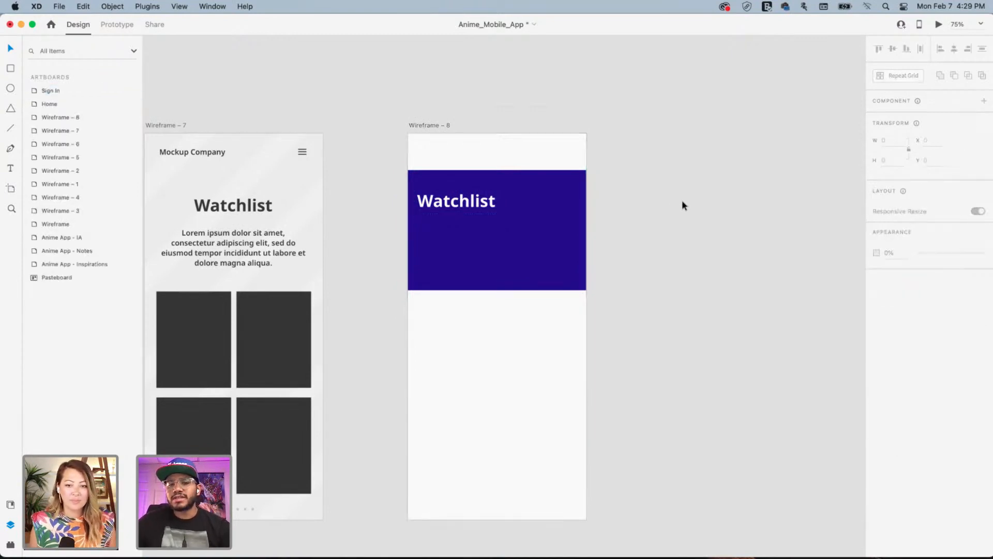
Select the Watchlist title with the blue banner and align it centre and middle
click(466, 207)
shift+click(558, 211)
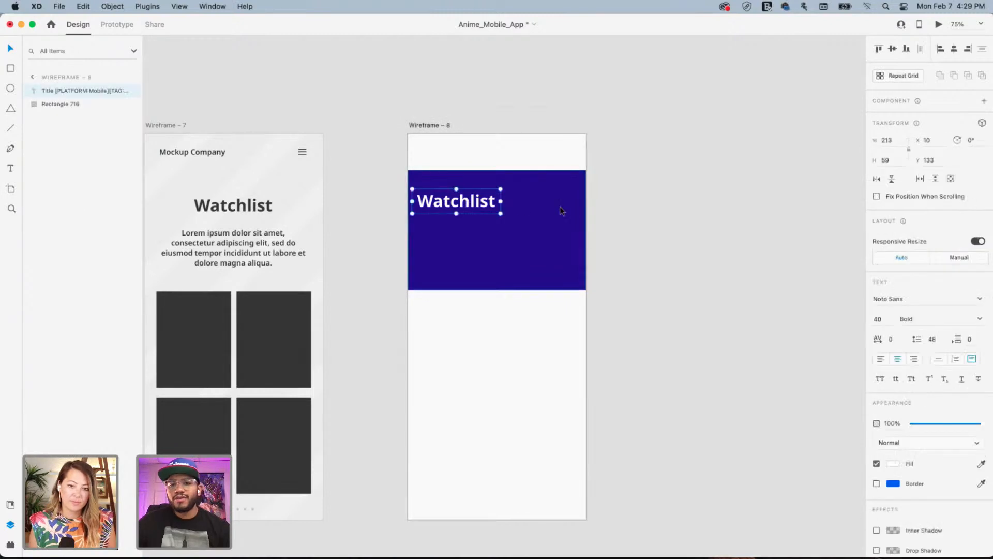
click(954, 50)
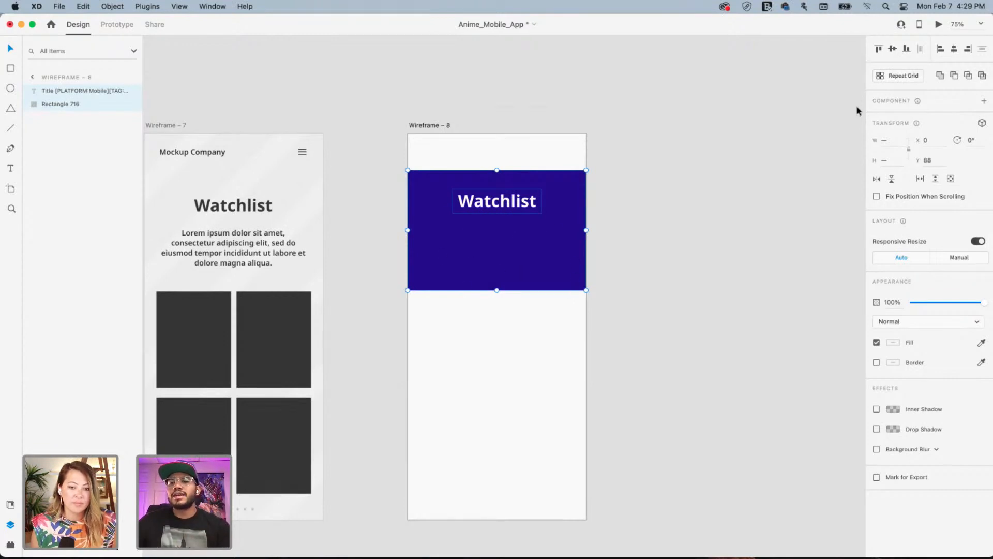
click(895, 49)
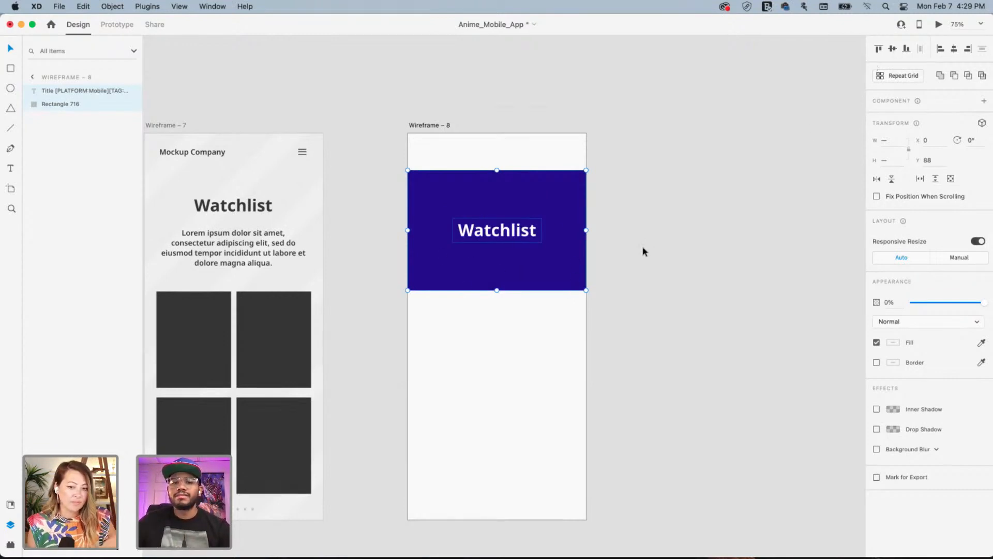
click(712, 252)
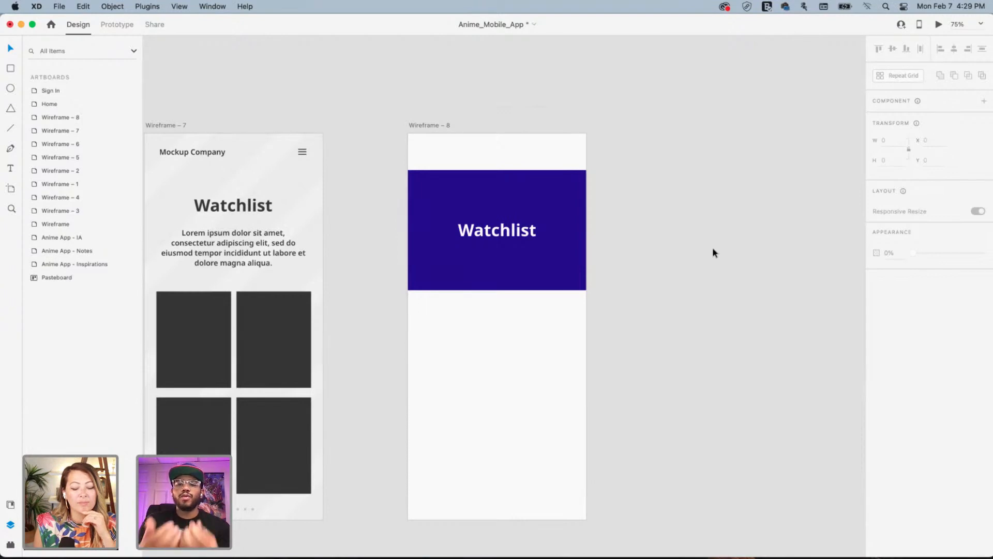
Alt-drag a copy of the Watchlist title below it, set auto width, and scale it smaller
click(517, 235)
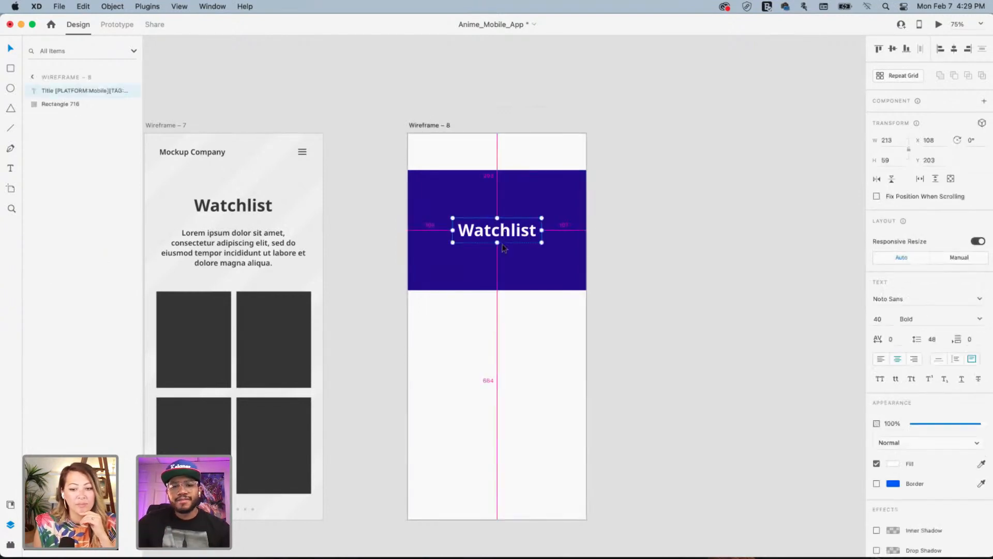
drag(502, 248, 497, 266)
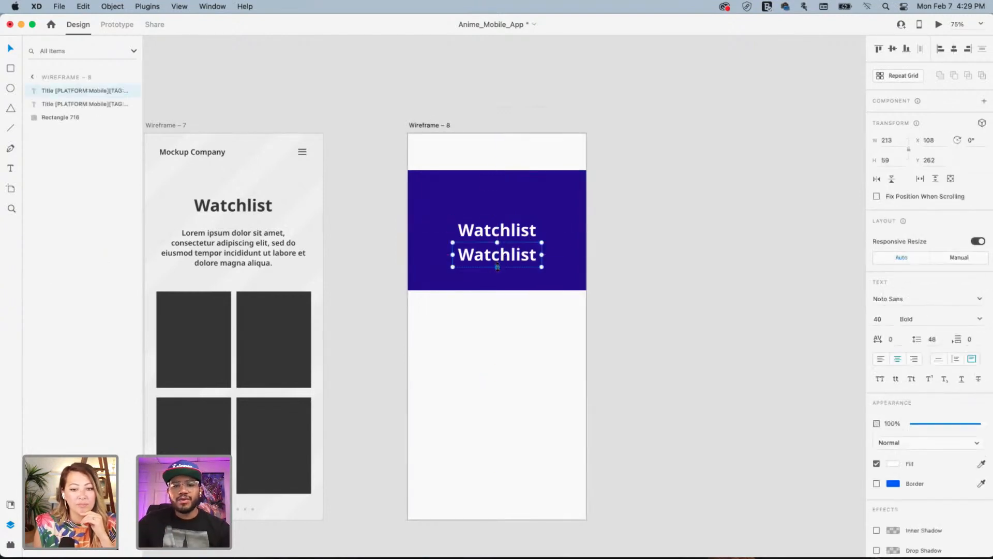
click(939, 359)
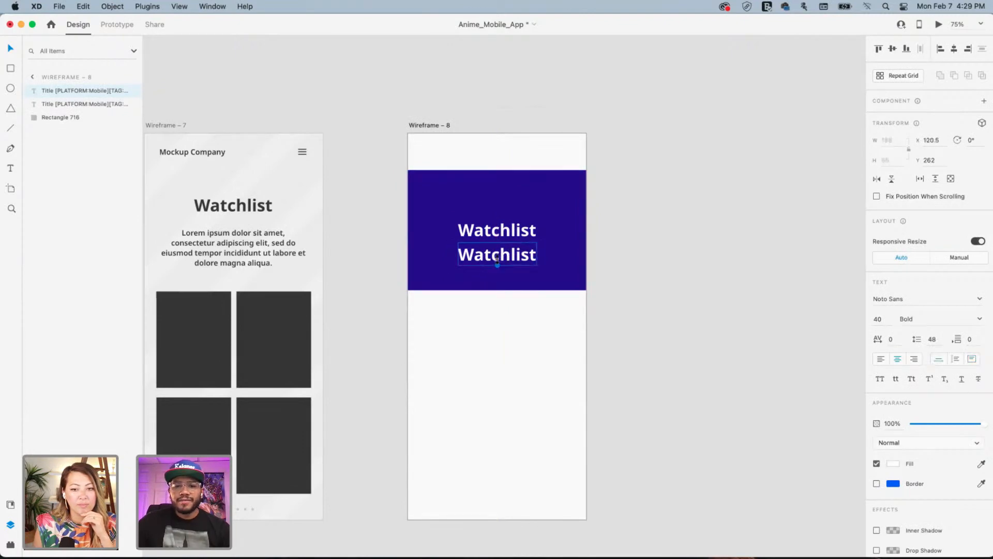
drag(497, 266, 498, 261)
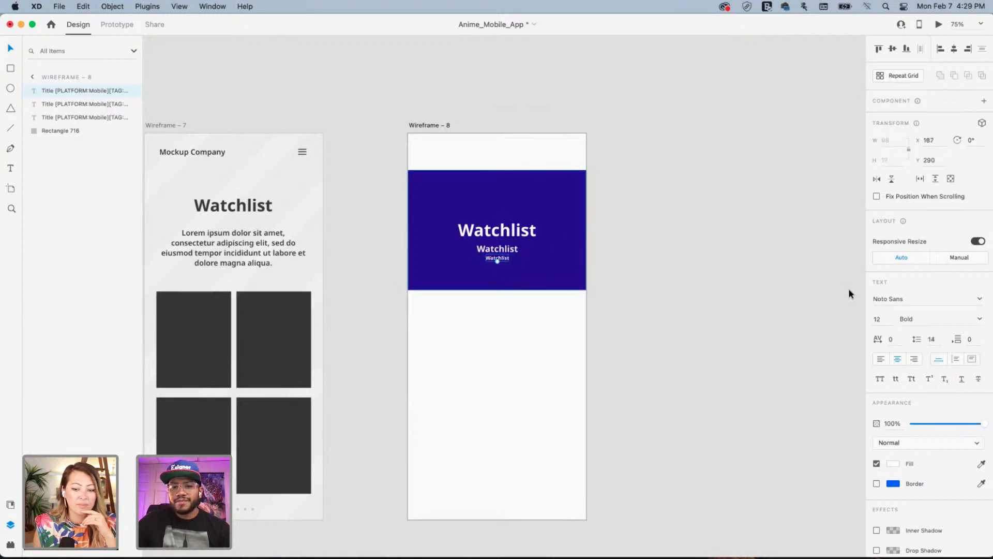
click(629, 231)
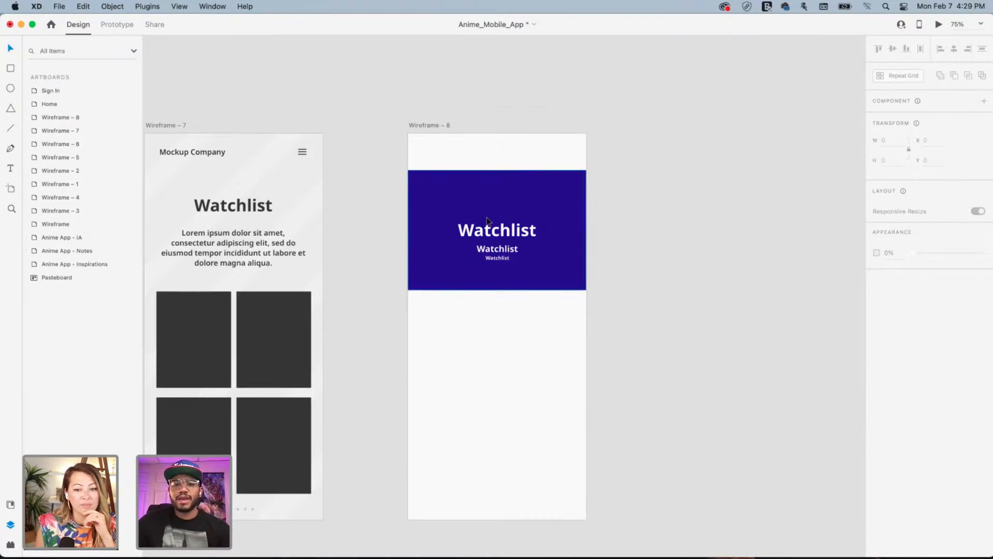
click(453, 212)
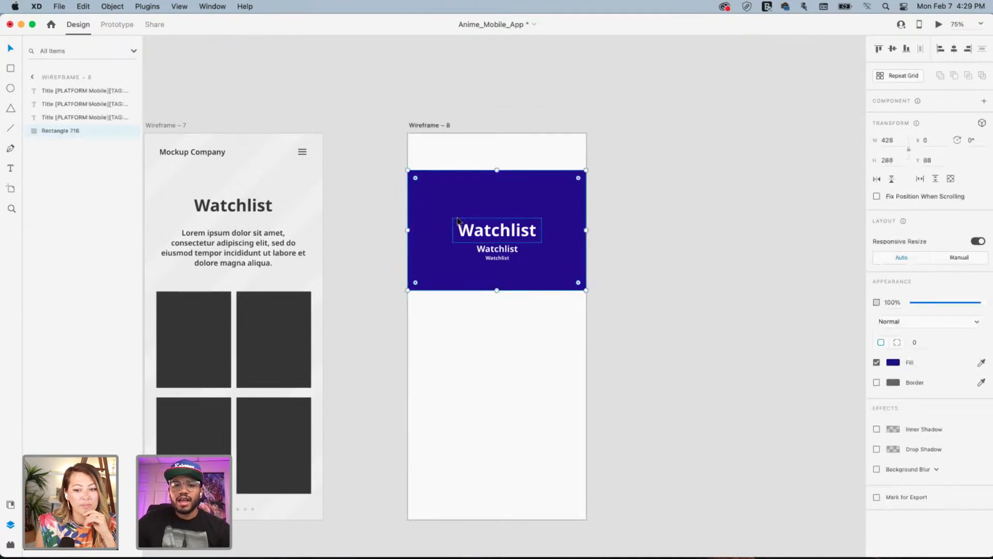
Lock the banner and left-align the three Watchlist texts near its left edge
key(super+l)
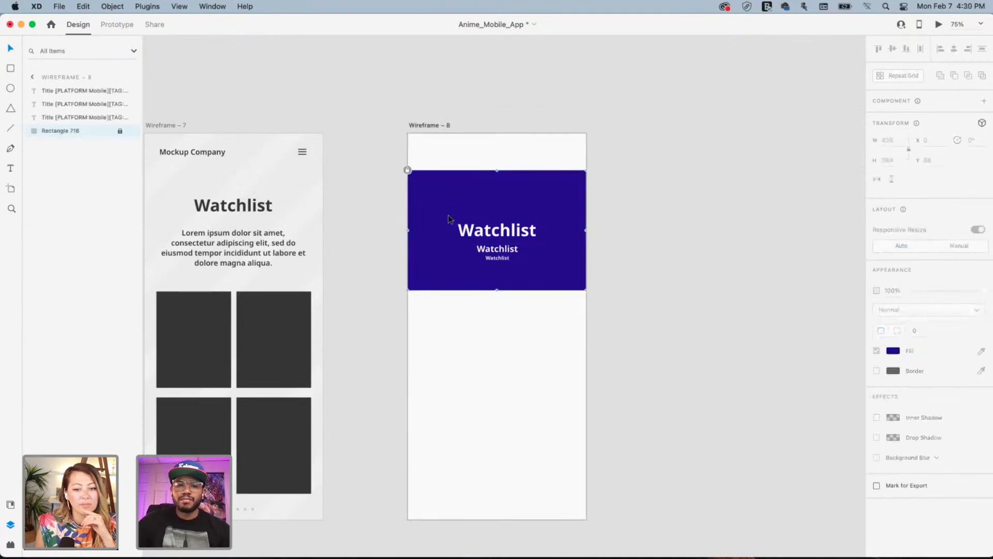
drag(449, 216, 581, 275)
drag(501, 233, 506, 225)
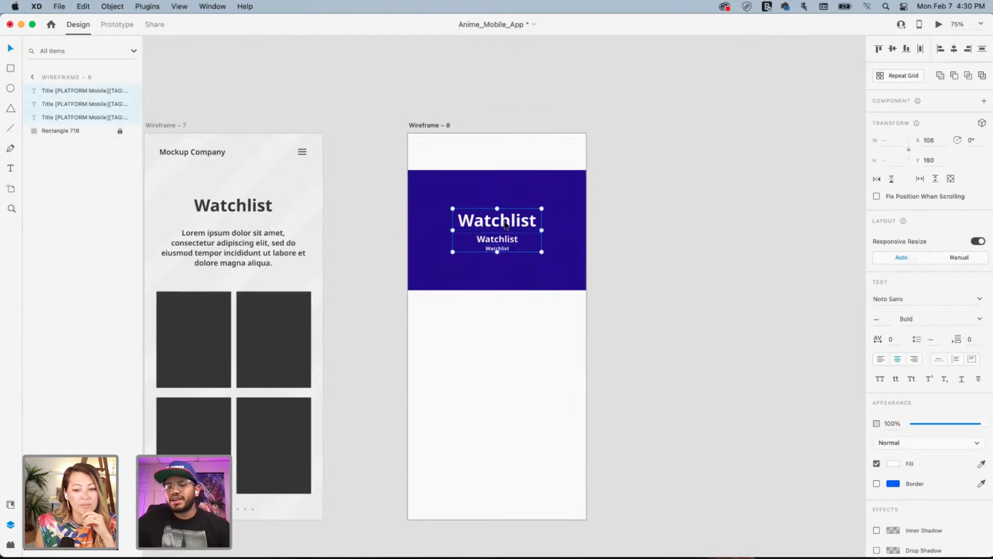
click(881, 359)
drag(501, 244, 434, 242)
click(672, 232)
click(466, 244)
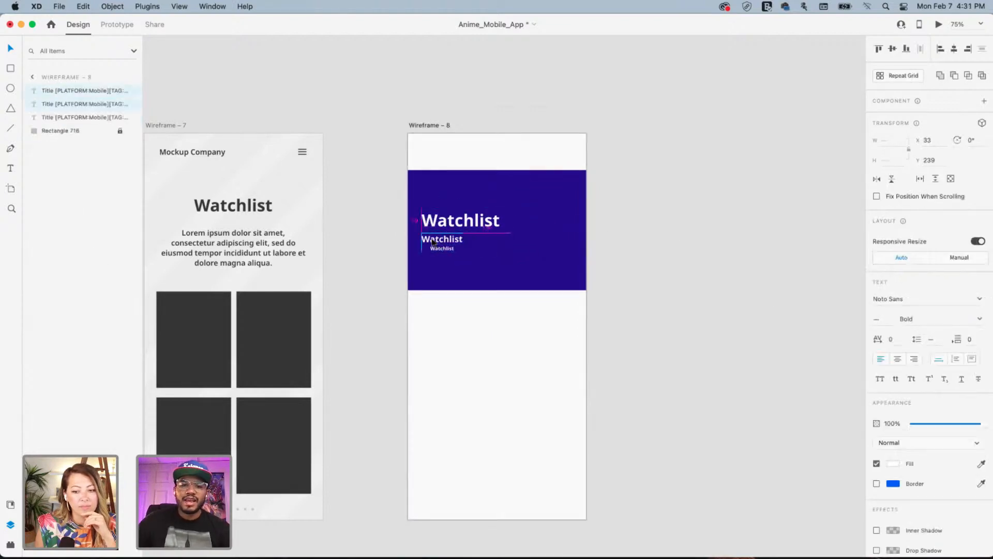
Draw a 147 × 196 white rectangle on the banner's right side
click(482, 279)
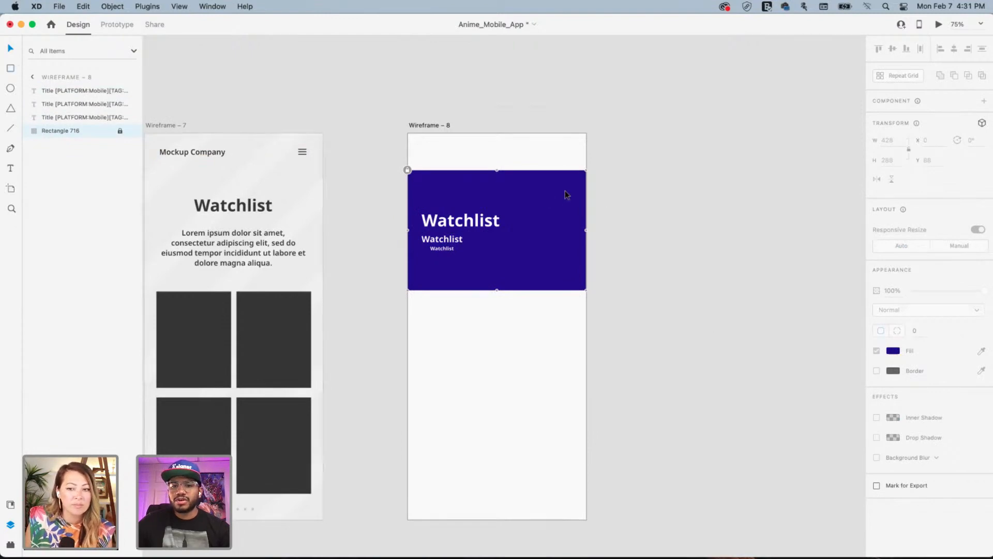
drag(571, 189, 507, 274)
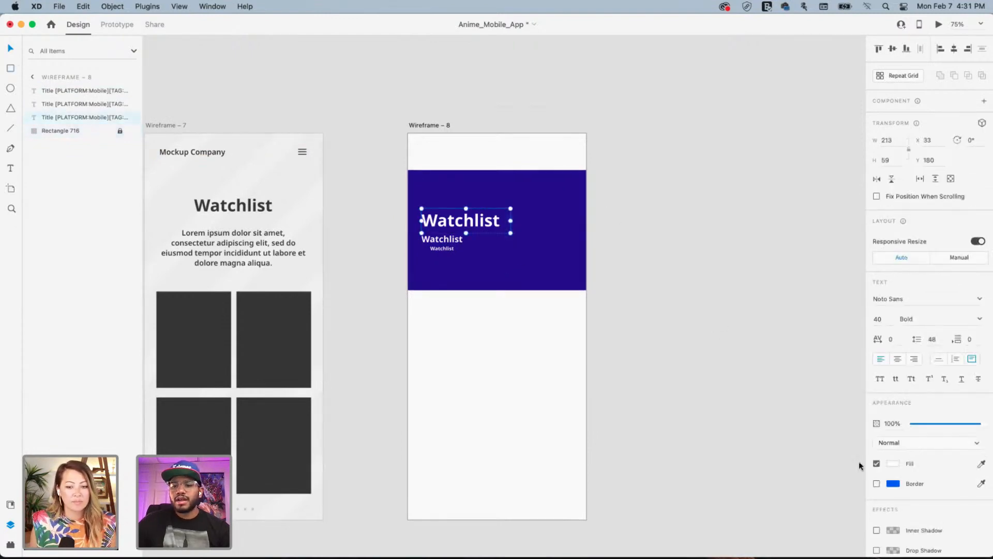
drag(605, 181, 498, 298)
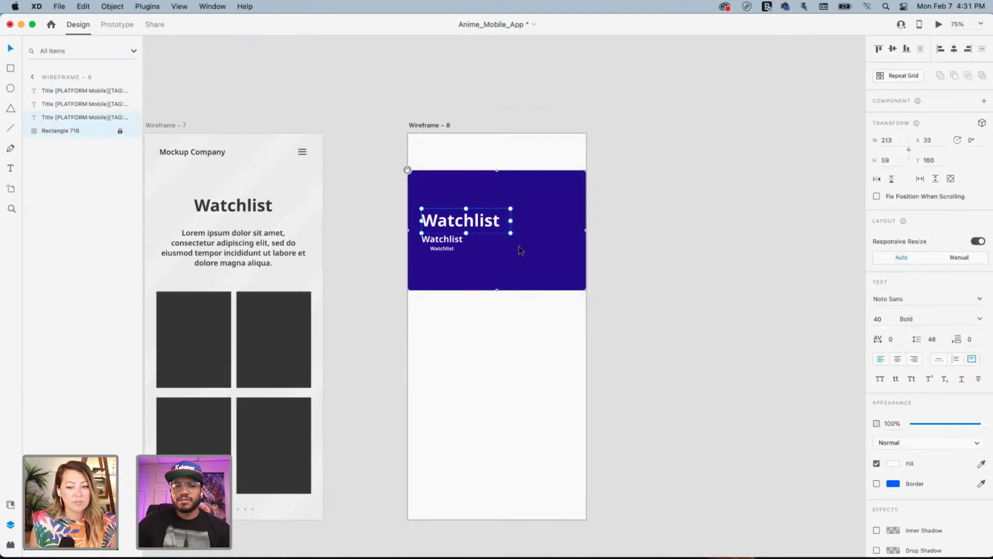
mouse_move(572, 192)
mouse_down()
mouse_move(543, 215)
mouse_move(513, 284)
mouse_move(511, 273)
mouse_up()
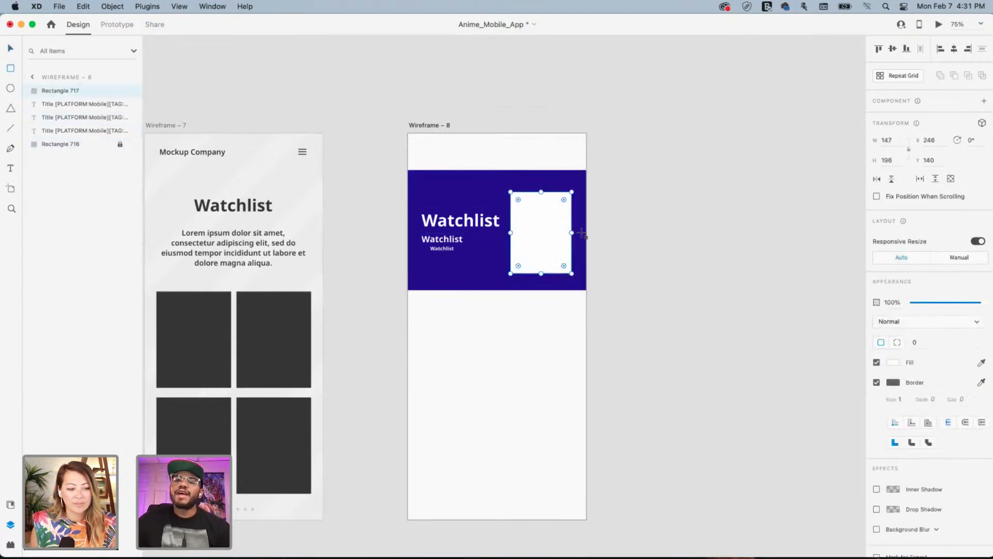
Turn on Wireframe – 8's column layout grid and shift the white rectangle left to x 244
click(13, 50)
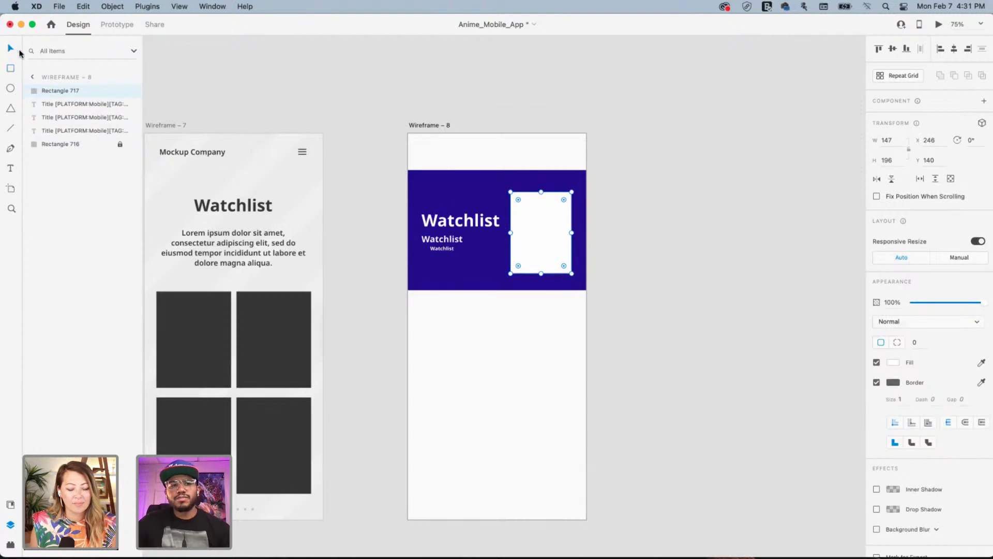
drag(536, 230, 548, 231)
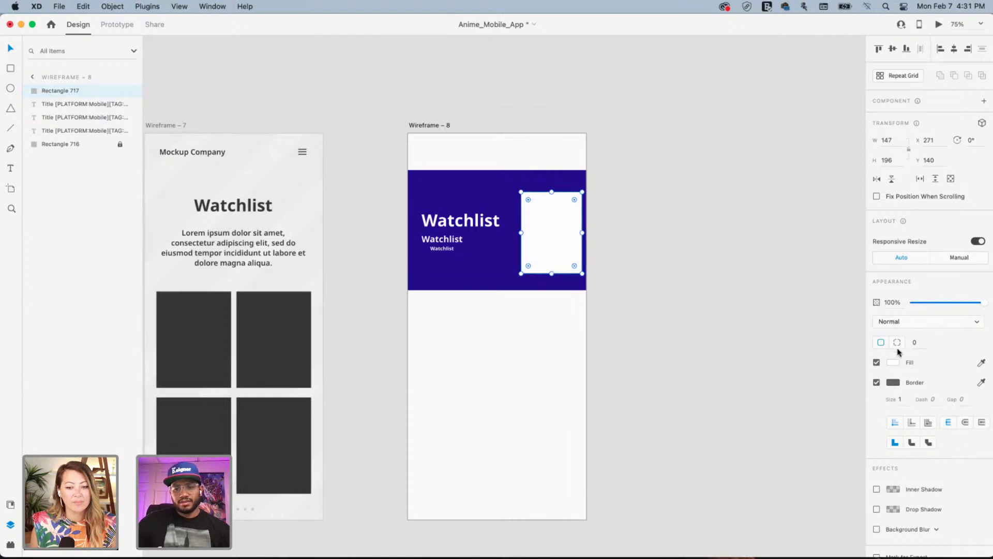
click(772, 347)
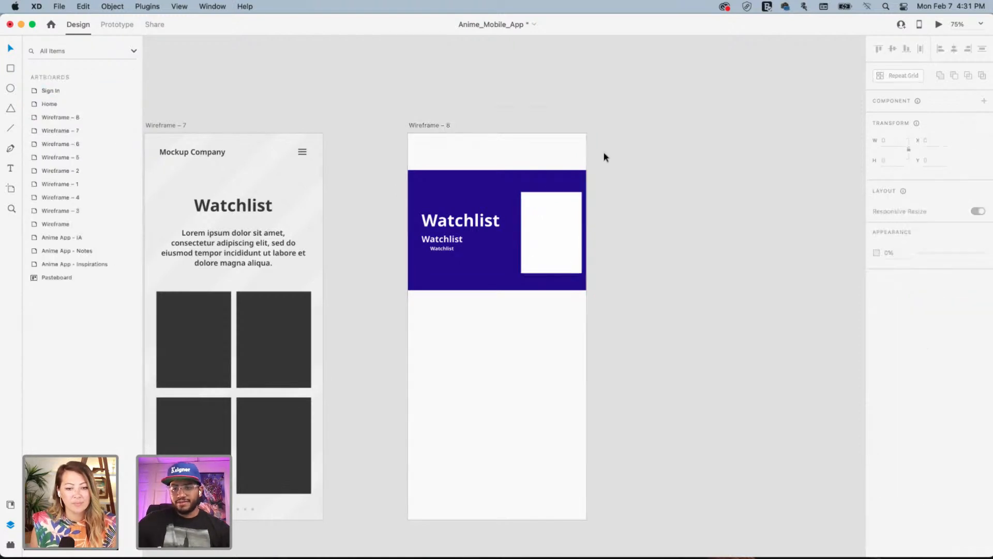
click(444, 126)
click(877, 361)
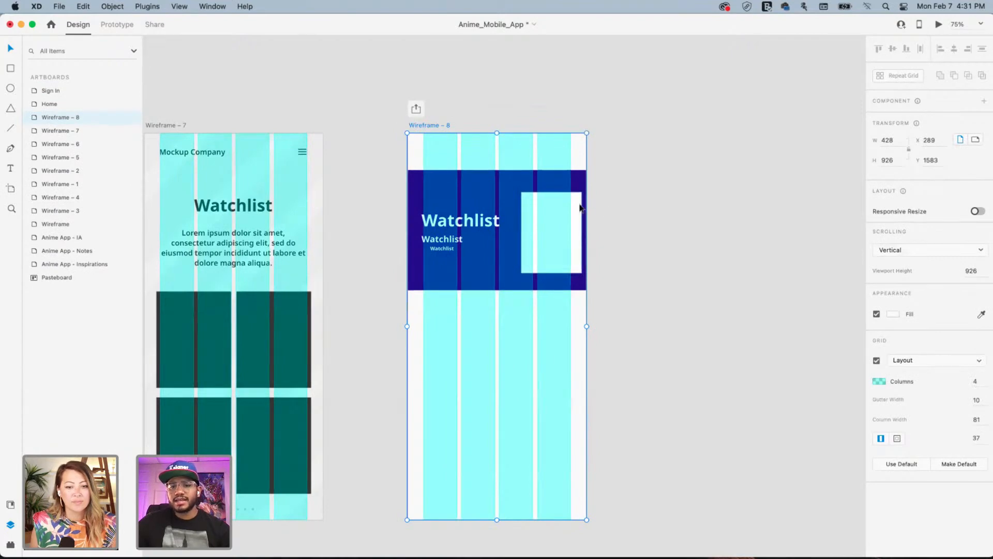
drag(580, 208, 568, 210)
Select the Watchlist title and subtitle, then reselect the Wireframe – 8 artboard
drag(439, 223, 443, 222)
click(443, 241)
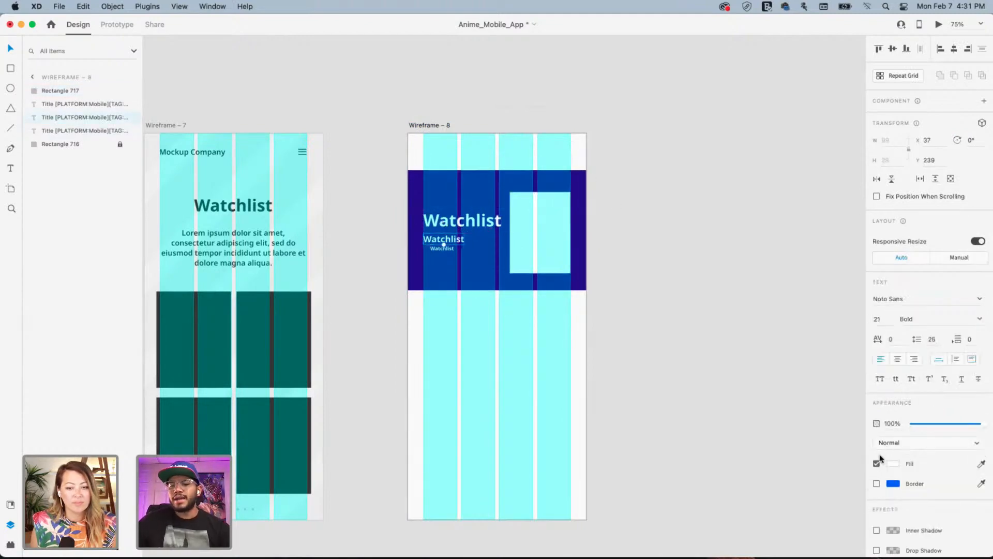
click(784, 370)
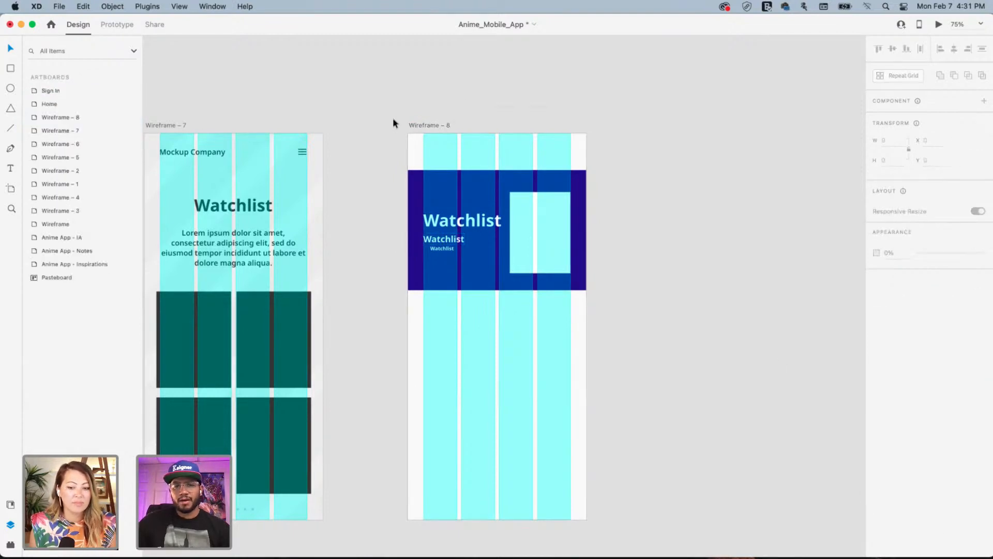
click(422, 126)
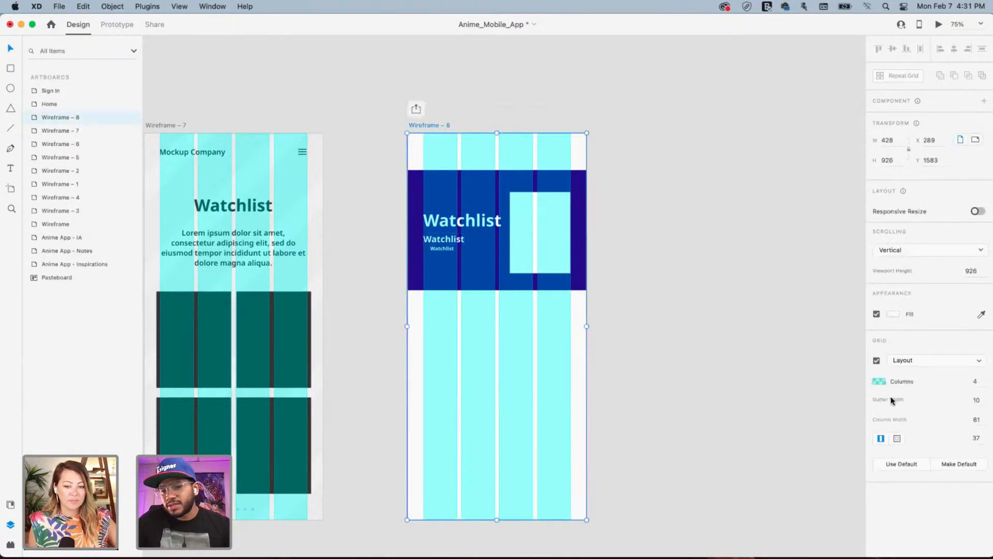
Uncheck Wireframe – 8's Layout grid to hide the cyan columns
click(876, 361)
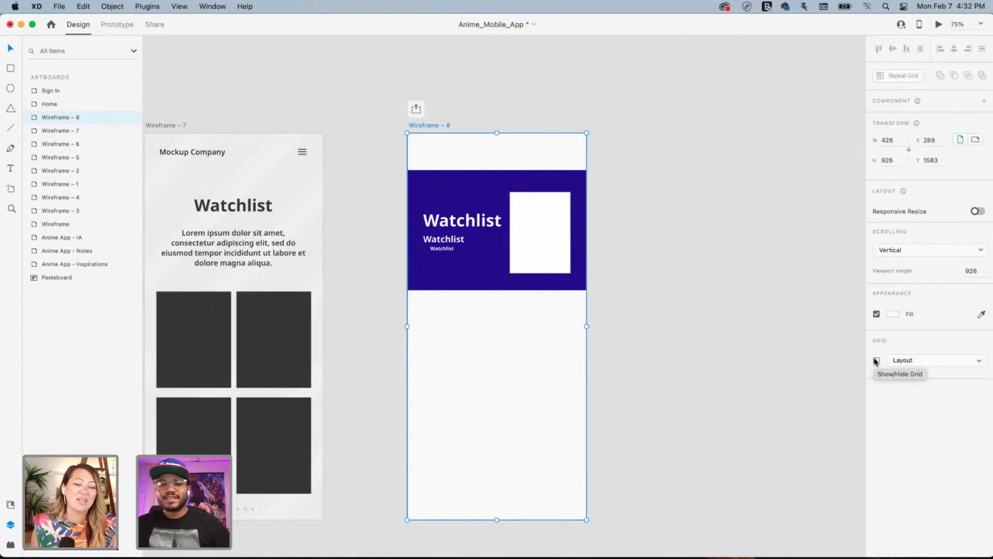
Unlock the blue banner Rectangle 716 and switch its fill to Linear Gradient
click(517, 182)
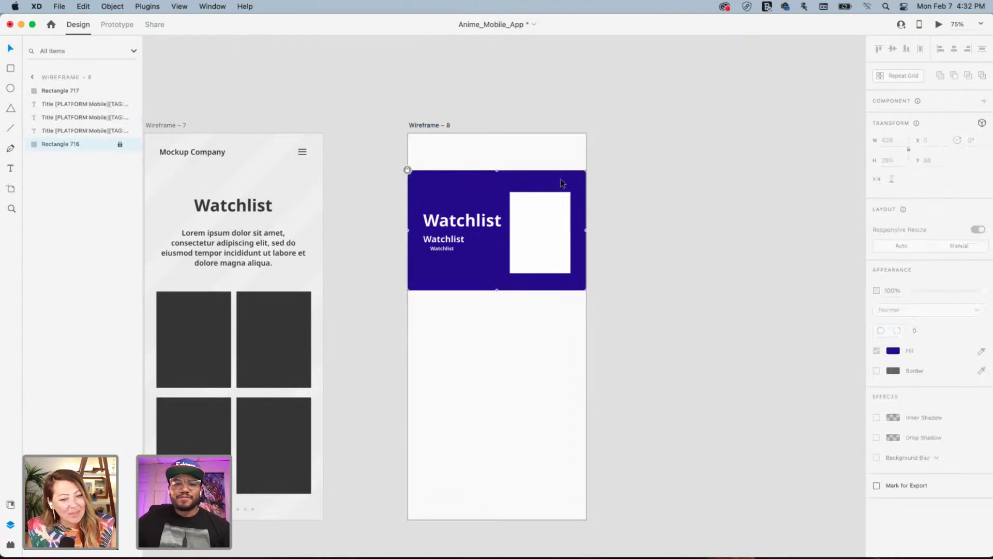
key(super+l)
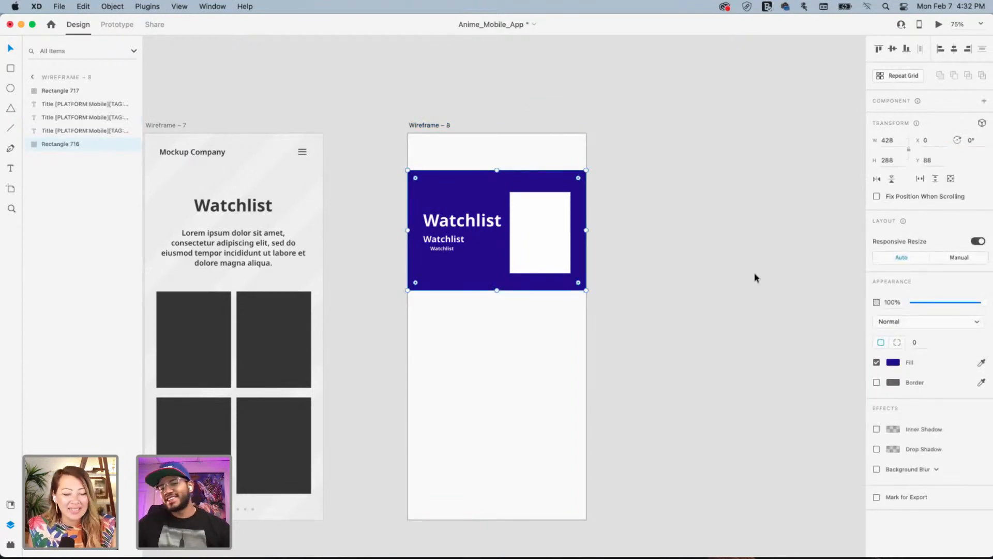
click(894, 362)
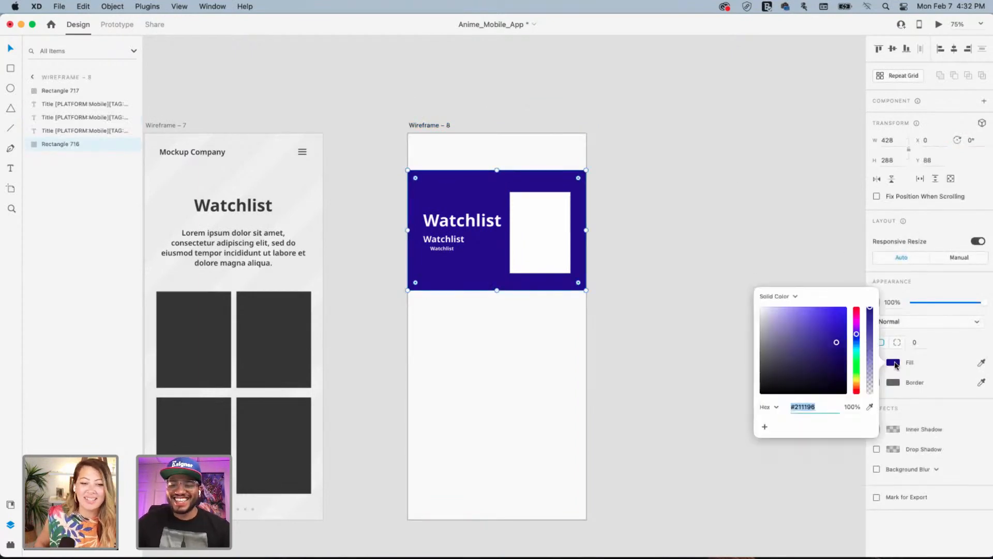
click(777, 298)
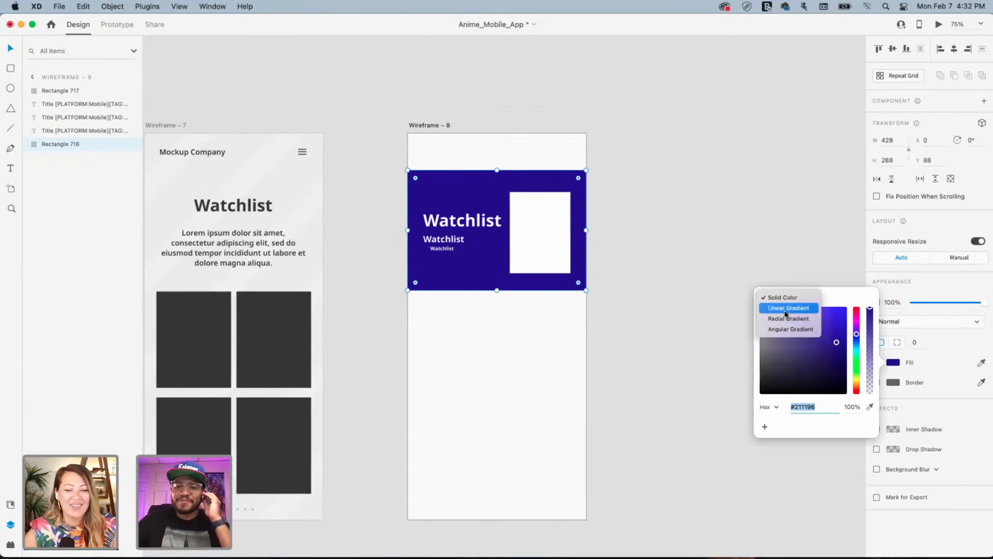
click(782, 308)
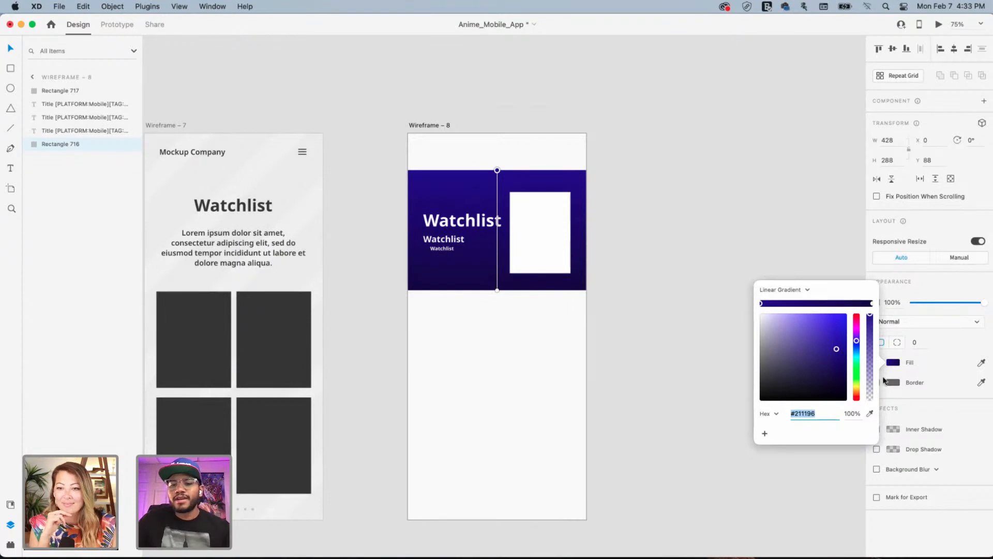
Try several hues for the gradient's top colour, ending on blue
click(857, 386)
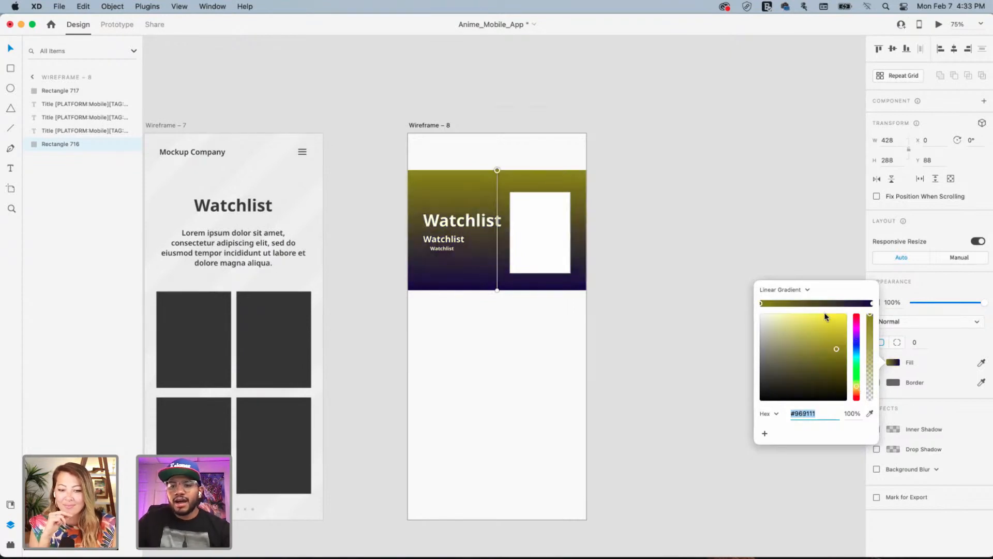
drag(837, 333, 818, 326)
click(856, 326)
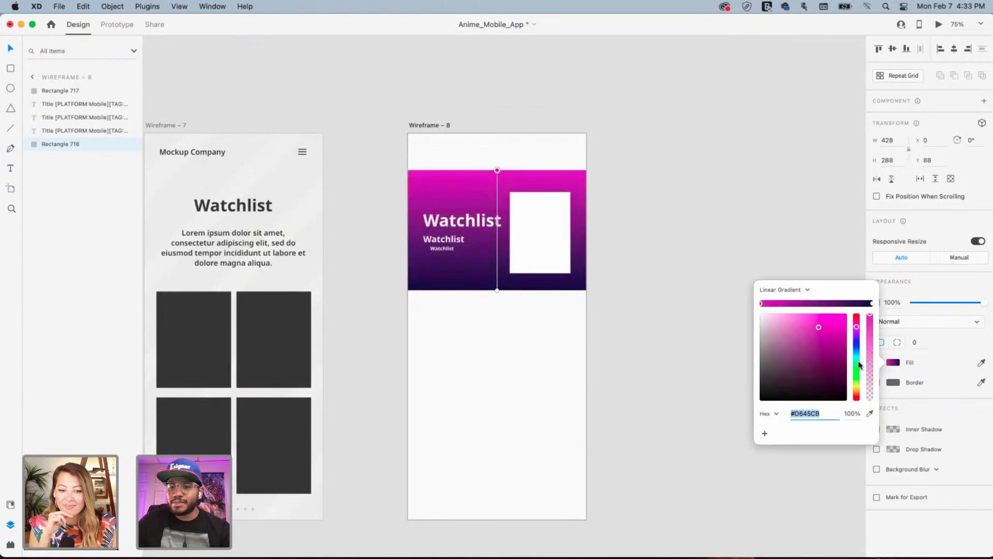
click(857, 353)
click(857, 372)
click(857, 386)
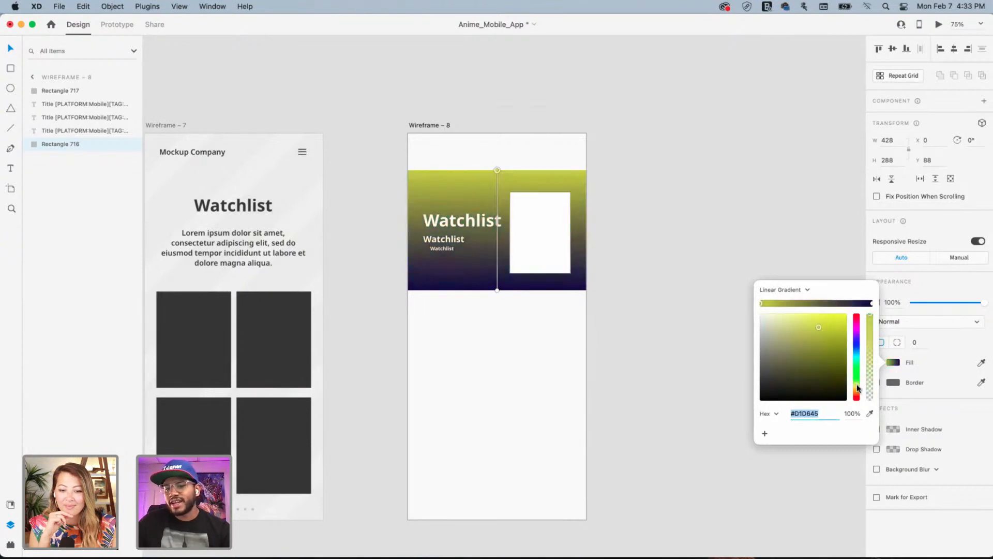
click(857, 397)
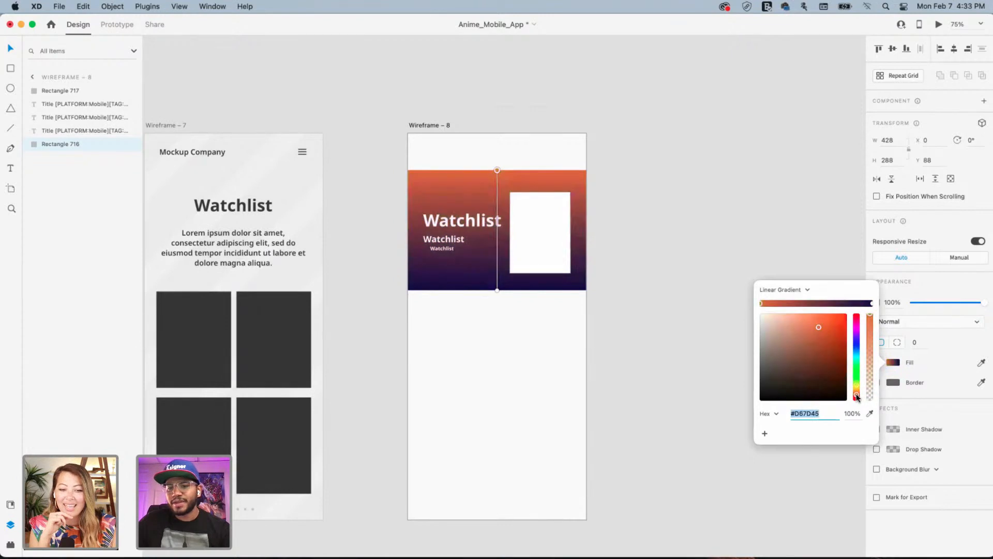
mouse_move(858, 392)
mouse_down()
mouse_move(857, 331)
mouse_move(855, 355)
mouse_up()
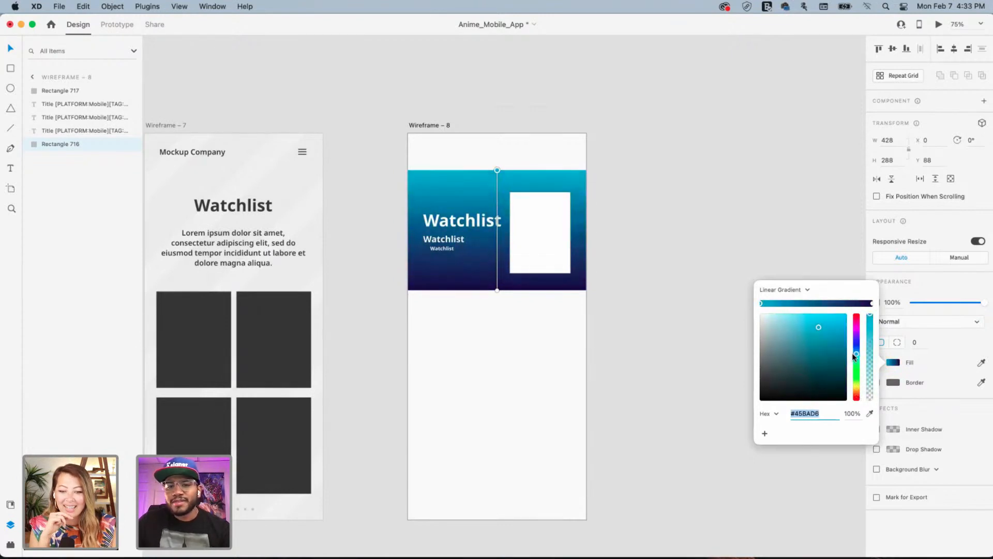
Set the gradient's bottom colour to orange after trying browns like #4B2F09
click(872, 303)
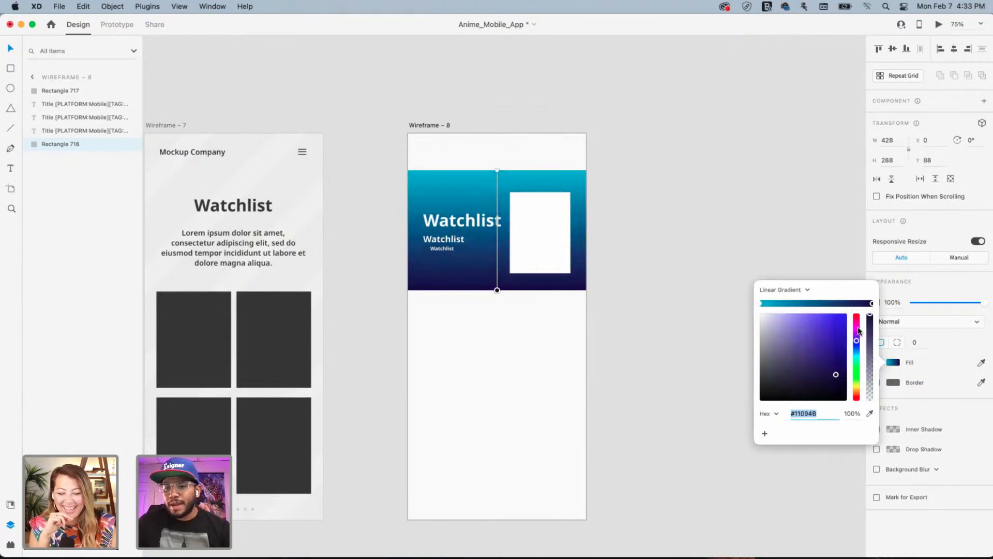
click(857, 390)
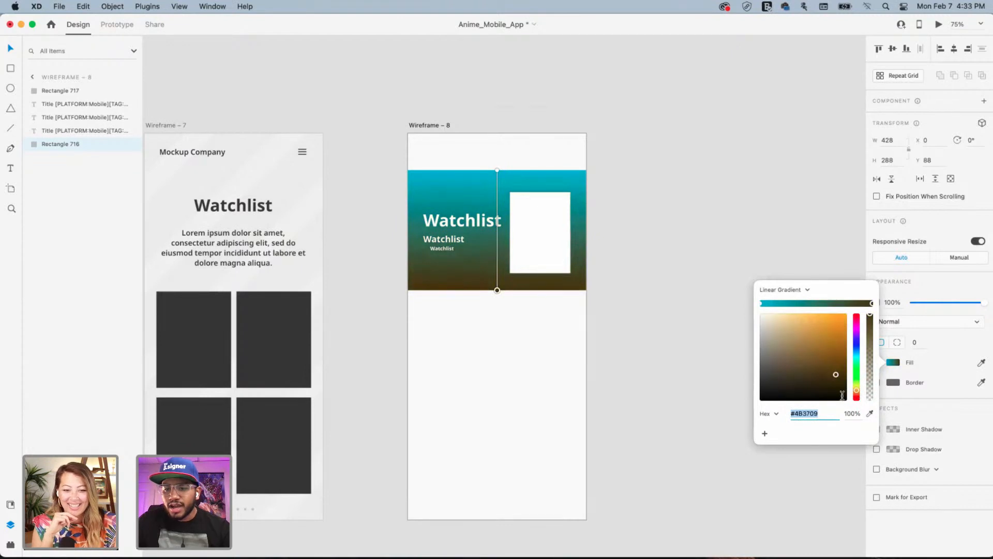
text(#33)
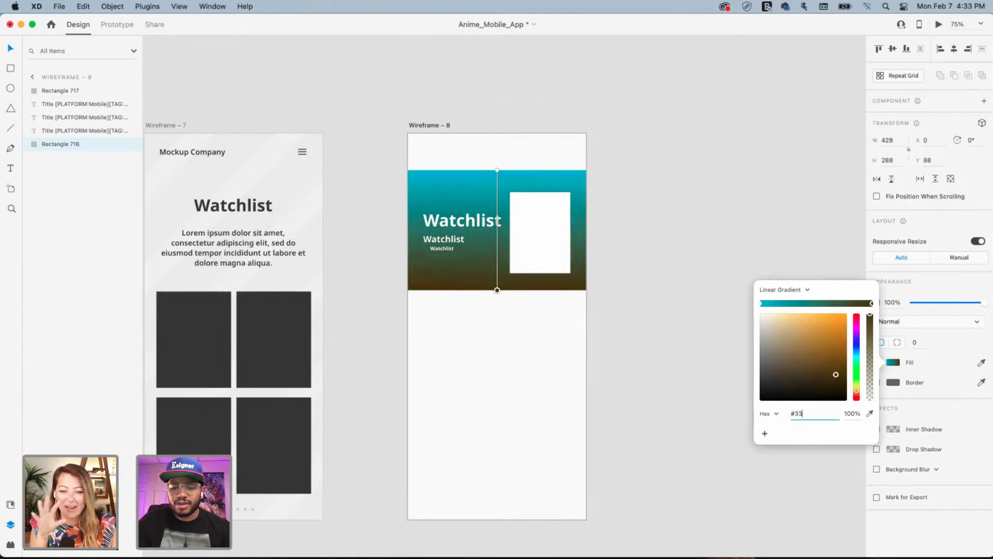
text(333)
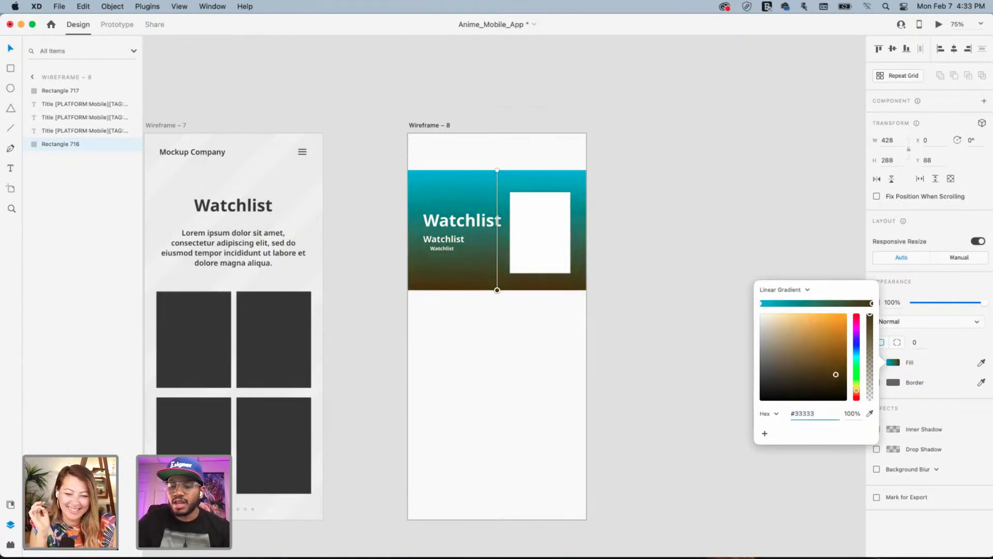
key(BackSpace)
key(BackSpace)
key(BackSpace)
key(BackSpace)
key(BackSpace)
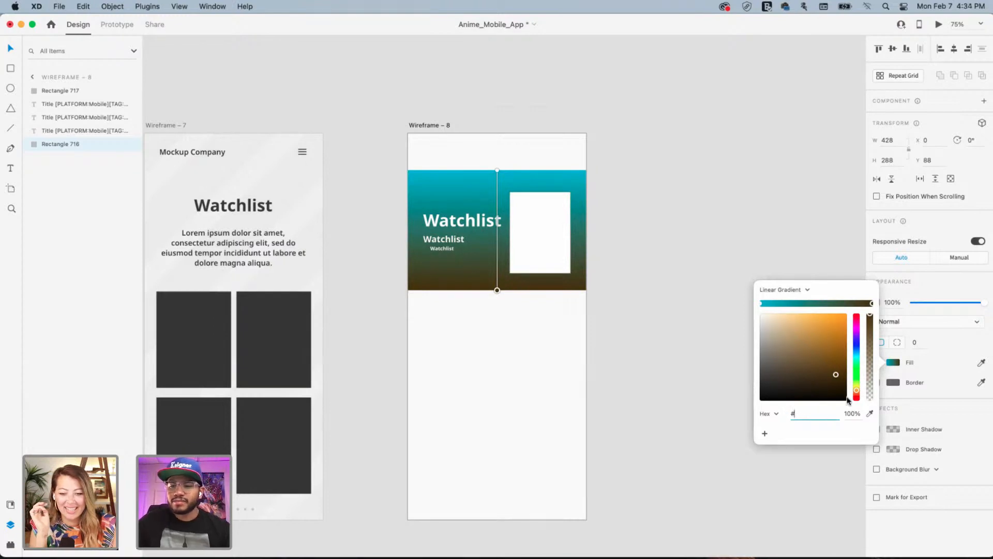
text(4B2F09)
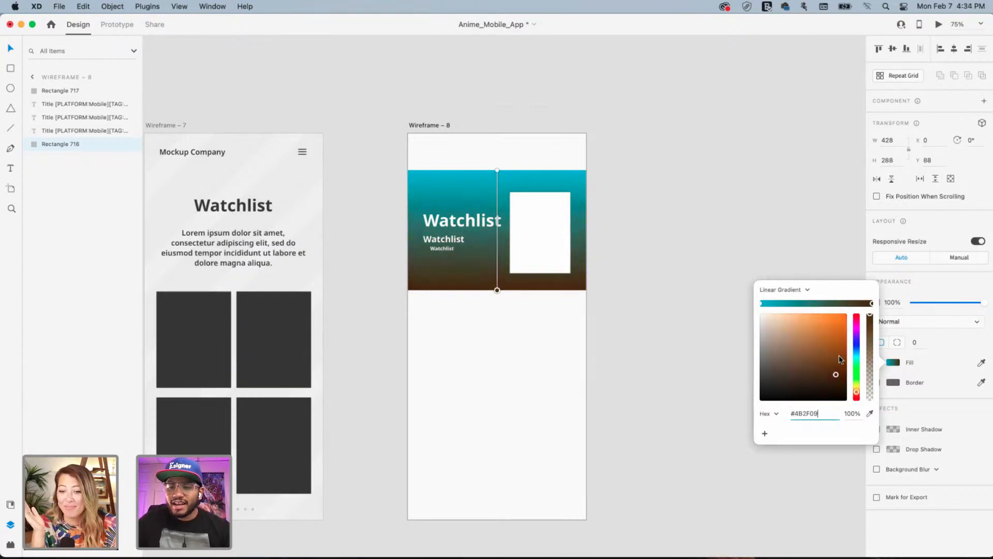
click(841, 358)
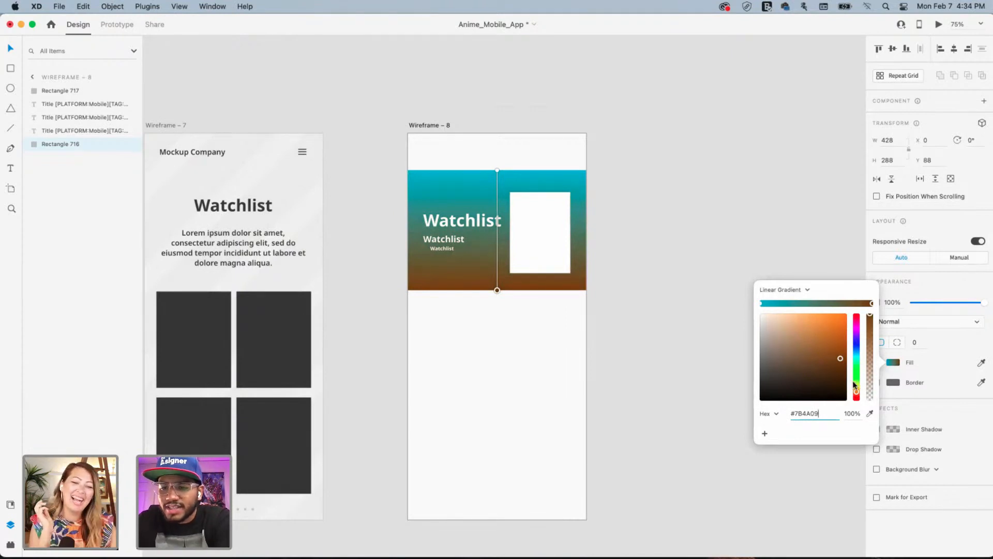
drag(840, 357, 851, 342)
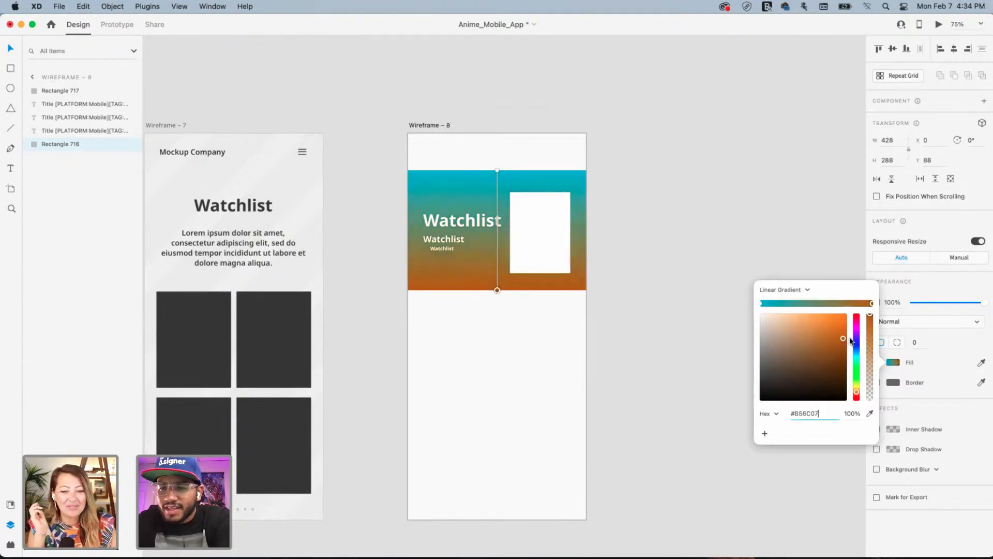
click(857, 373)
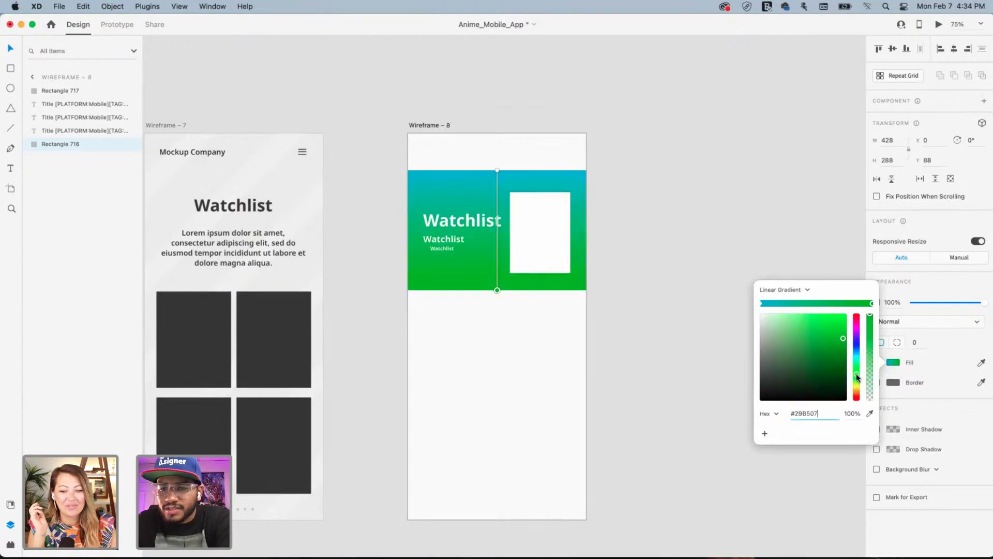
drag(858, 378, 857, 392)
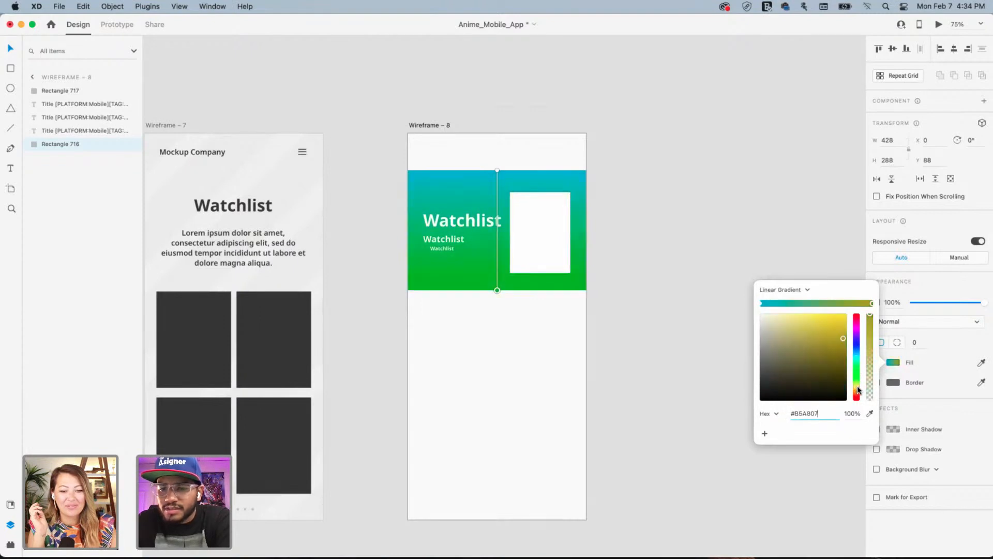
Make the top colour bright green #7AFF19 and extend it over the banner's top half
click(761, 303)
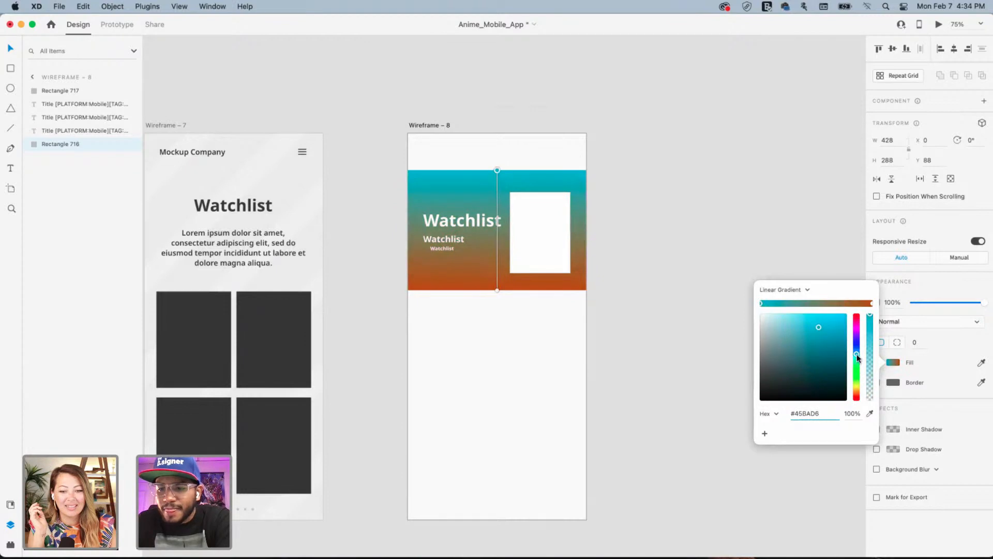
drag(857, 357, 859, 378)
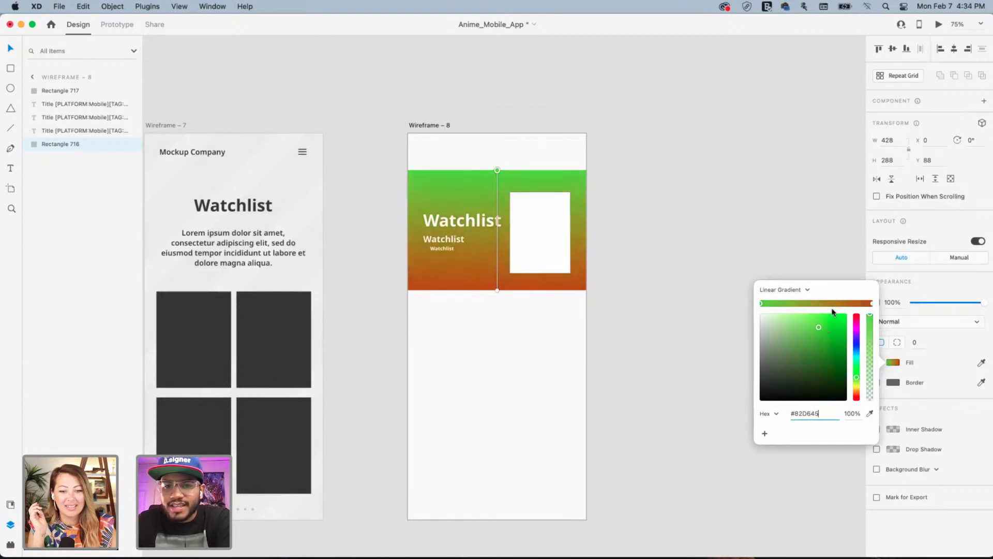
mouse_move(815, 321)
mouse_down()
mouse_move(807, 329)
mouse_move(802, 315)
mouse_move(809, 338)
mouse_up()
drag(833, 310, 838, 310)
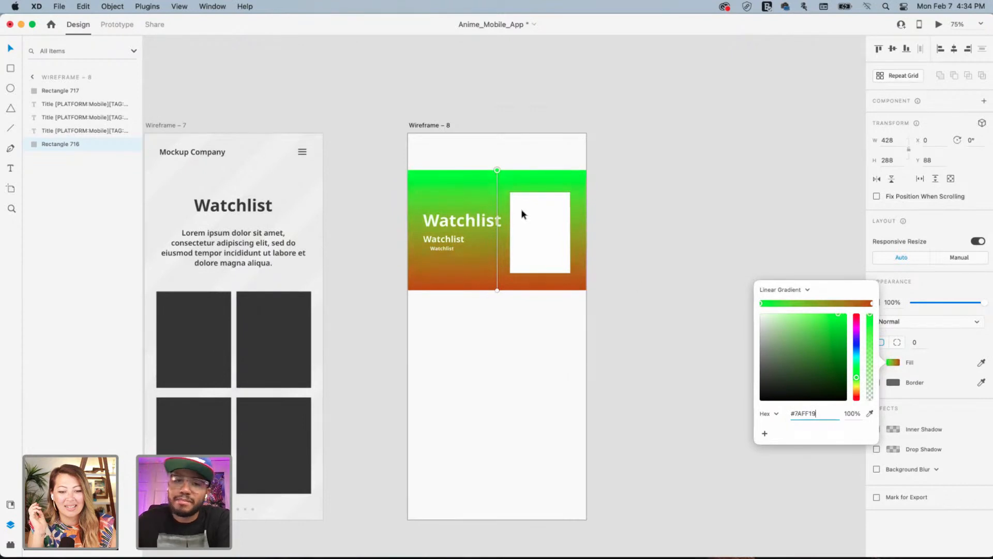
drag(497, 171, 470, 212)
click(707, 142)
click(707, 142)
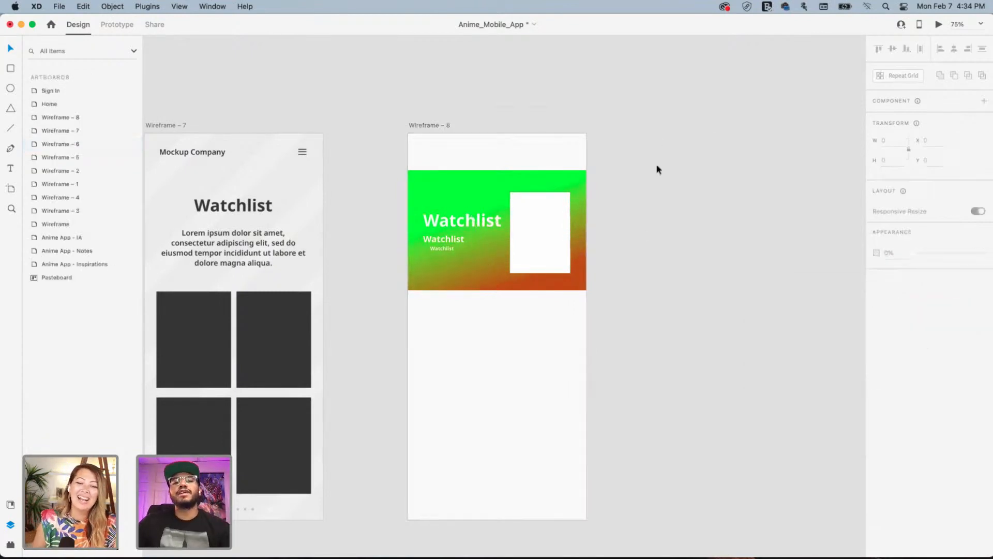
click(533, 176)
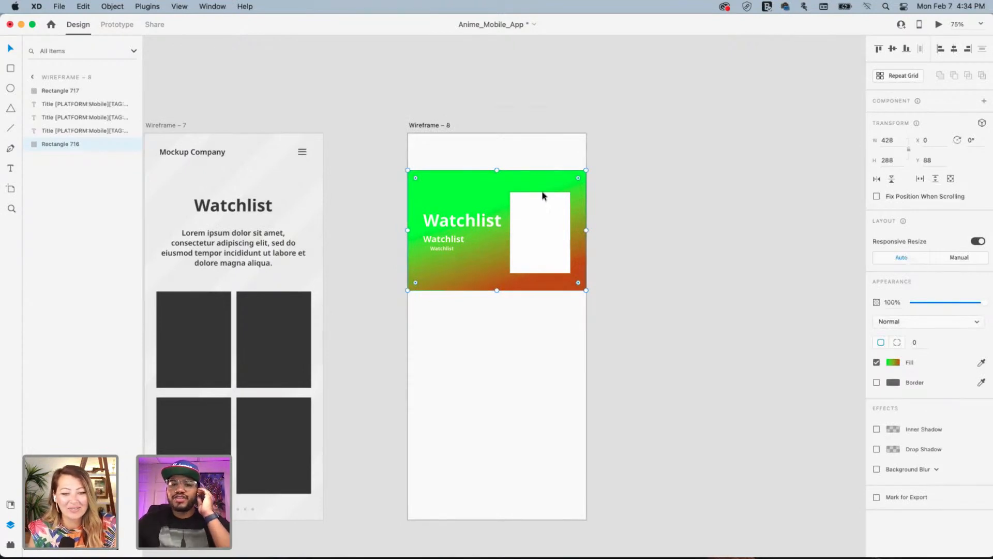
click(542, 194)
click(877, 383)
click(876, 383)
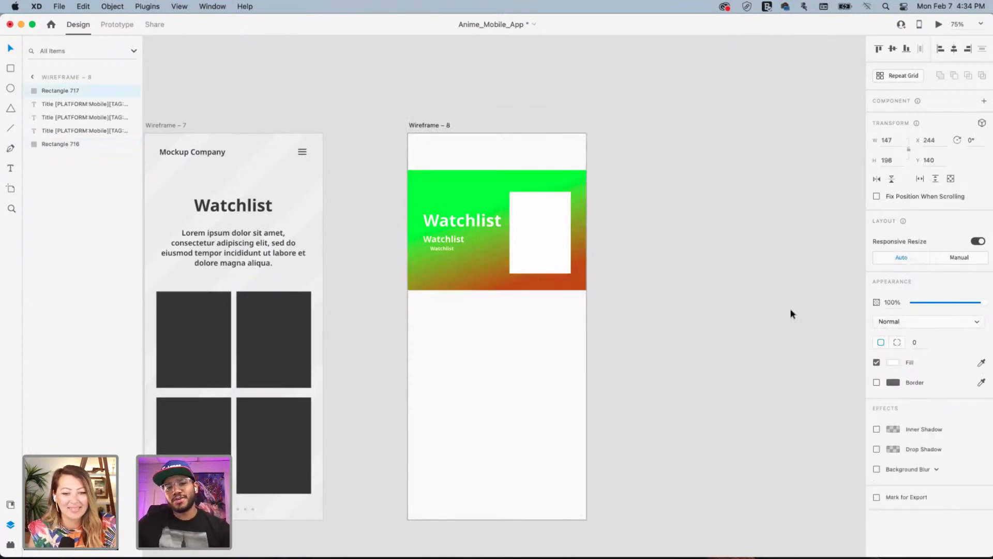
click(501, 179)
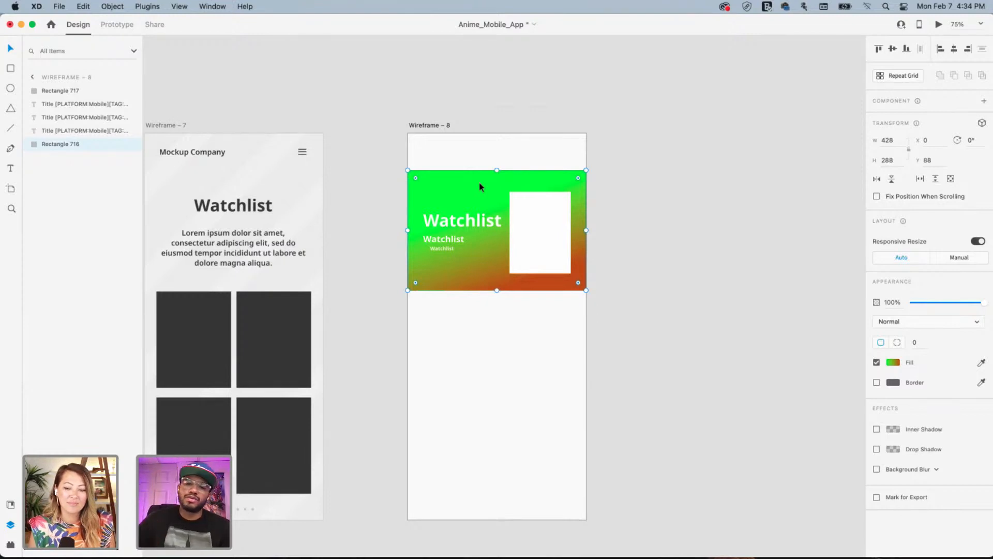
Set the header gradient's end stop to #7AFF19, darken it to deep teal, and start the gradient top-left
click(893, 362)
key(super+c)
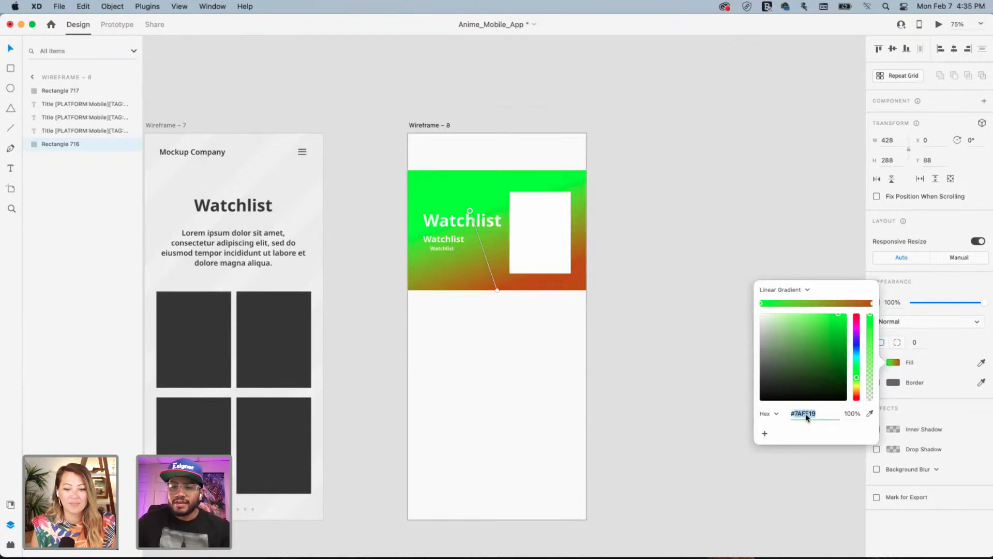
click(873, 304)
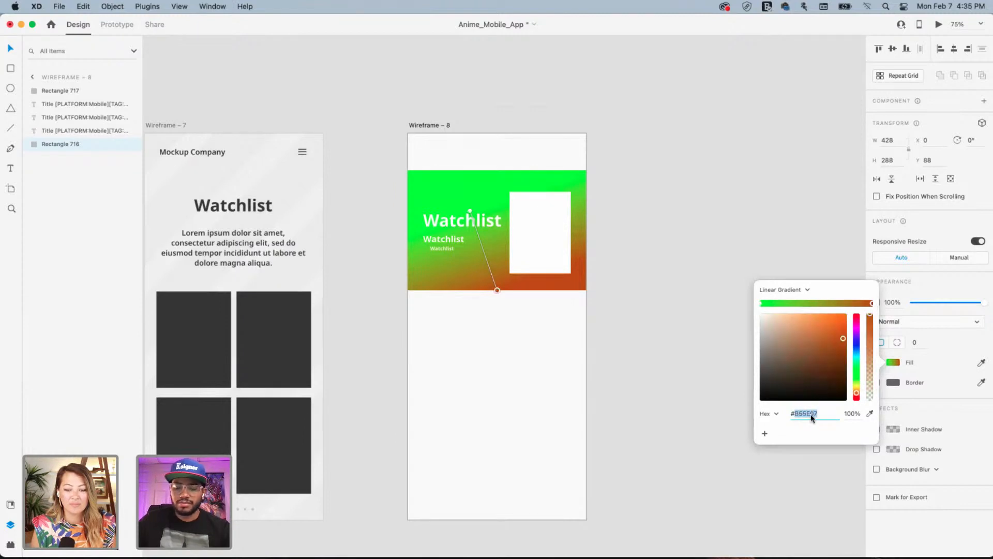
key(super+v)
key(Return)
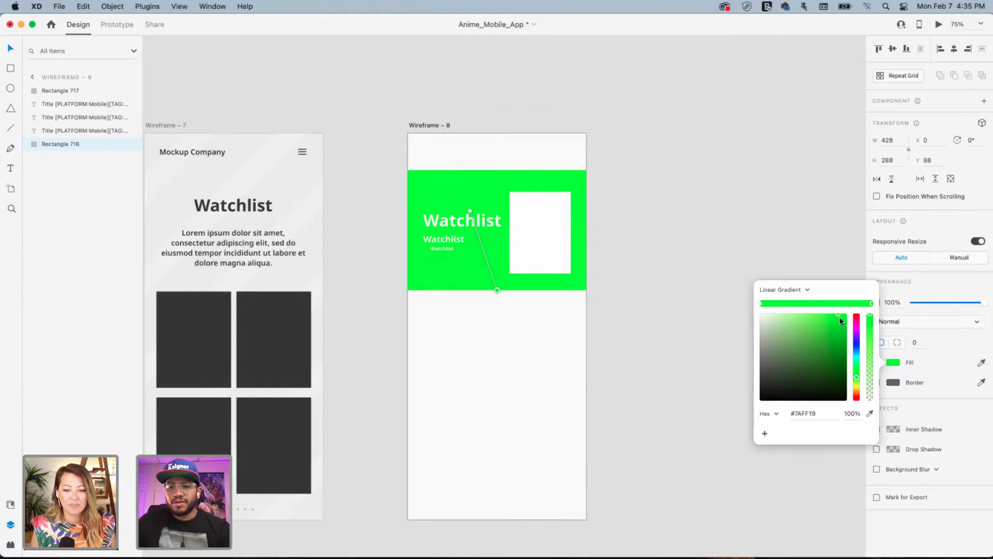
drag(839, 313, 857, 358)
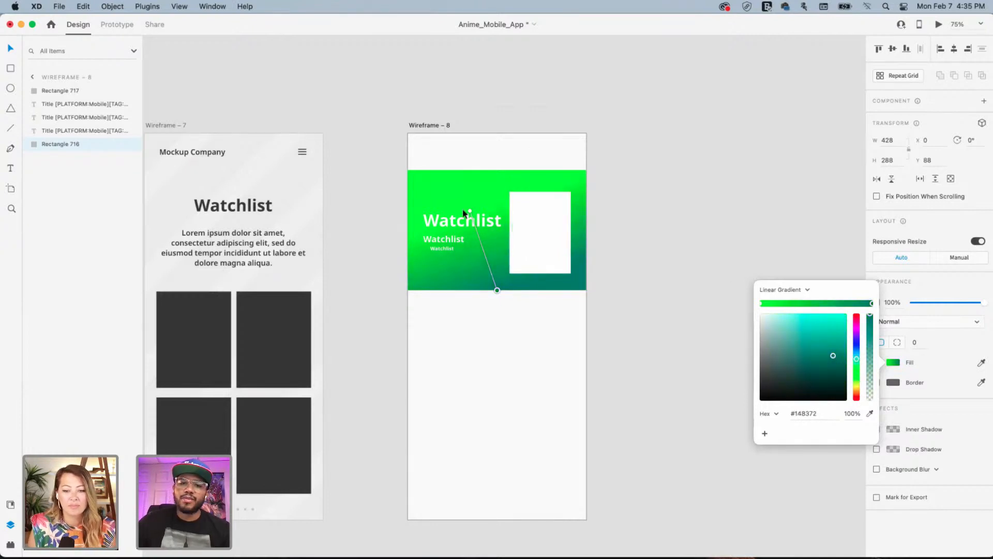
drag(470, 211, 414, 152)
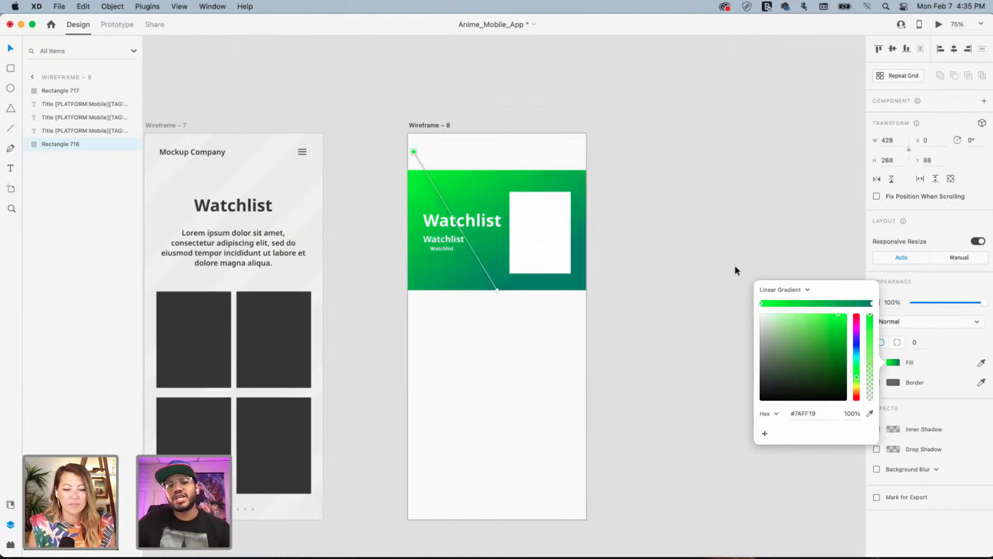
click(647, 197)
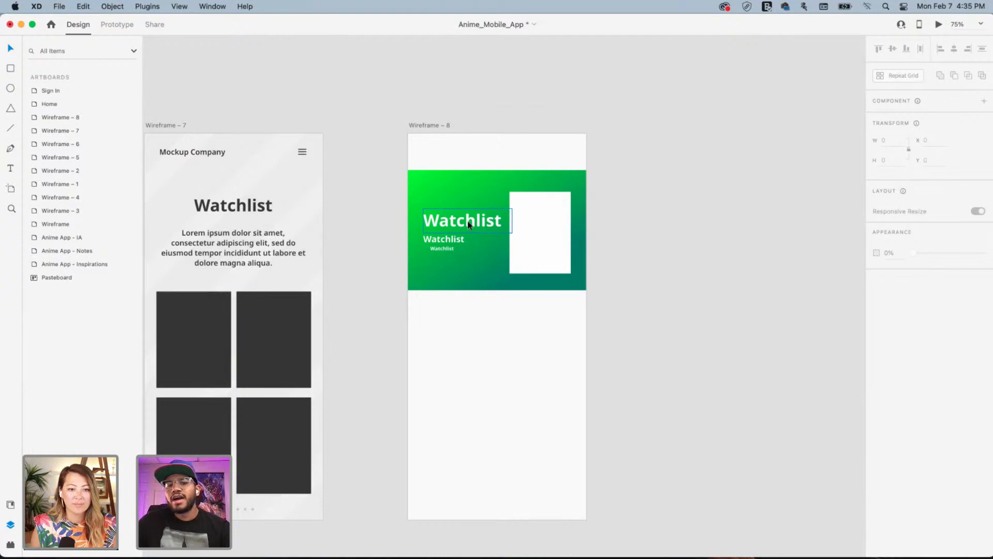
Revert the header rectangle's gradient to its earlier green-to-orange
click(469, 225)
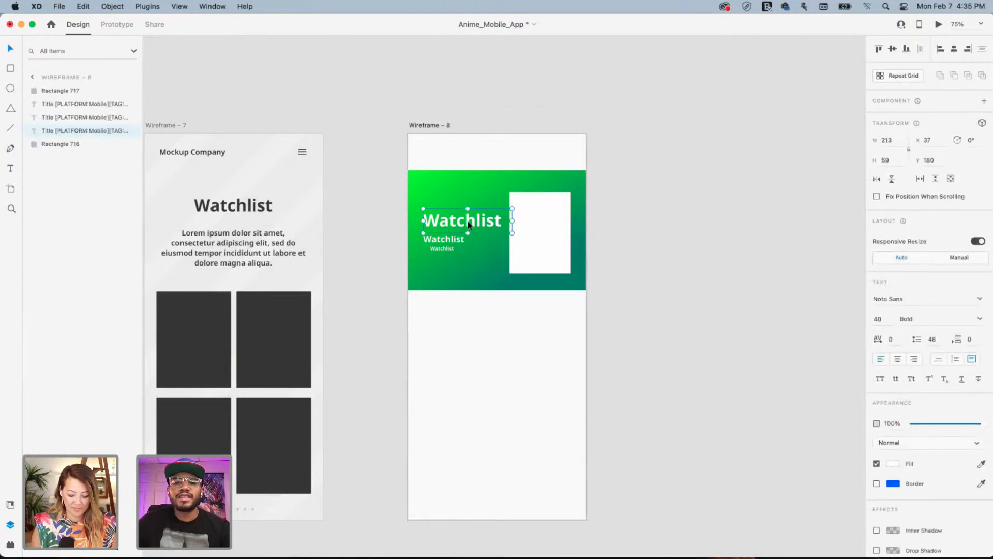
click(485, 184)
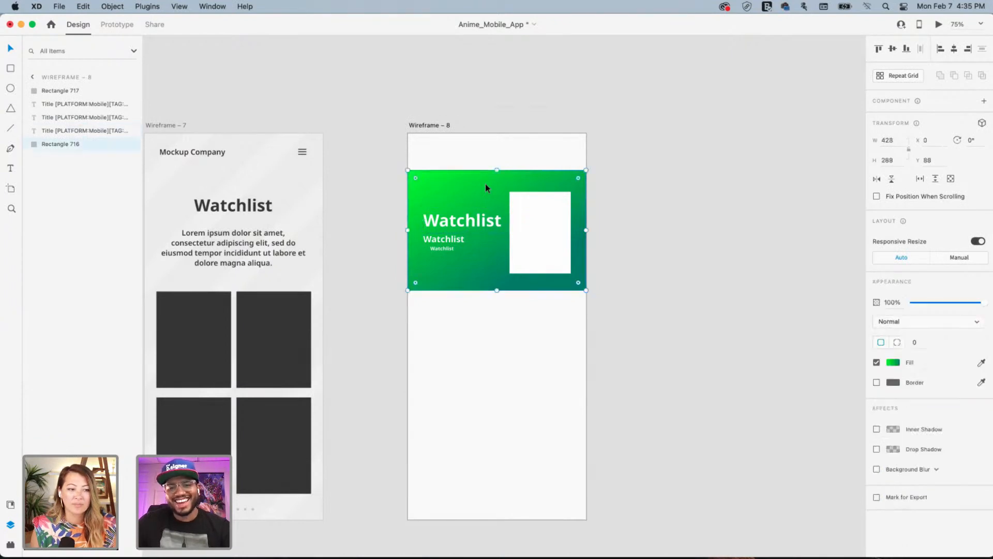
key(super+alt+v)
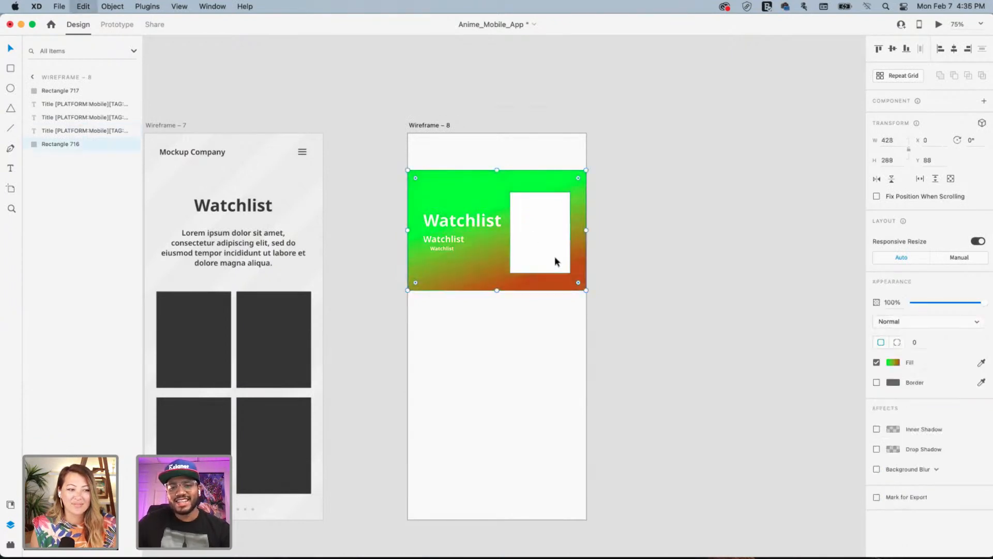
Paste the green-to-teal rectangle copy below the header and reselect the header
click(651, 361)
key(super+v)
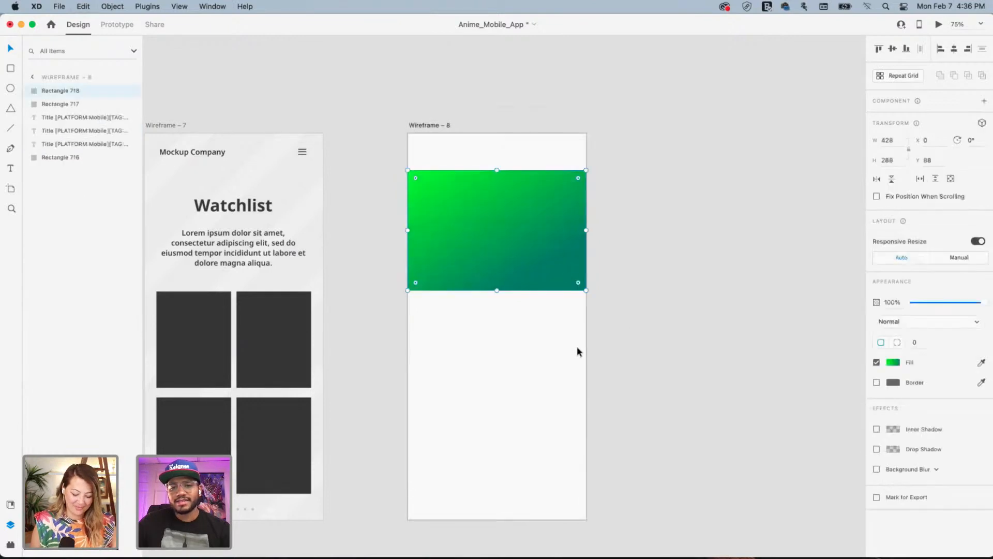
drag(519, 229, 514, 351)
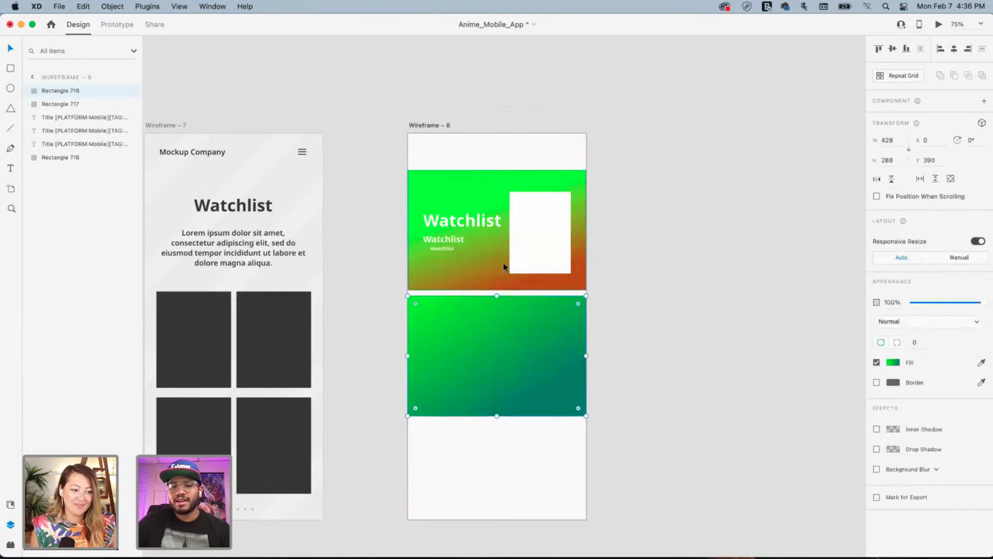
click(474, 264)
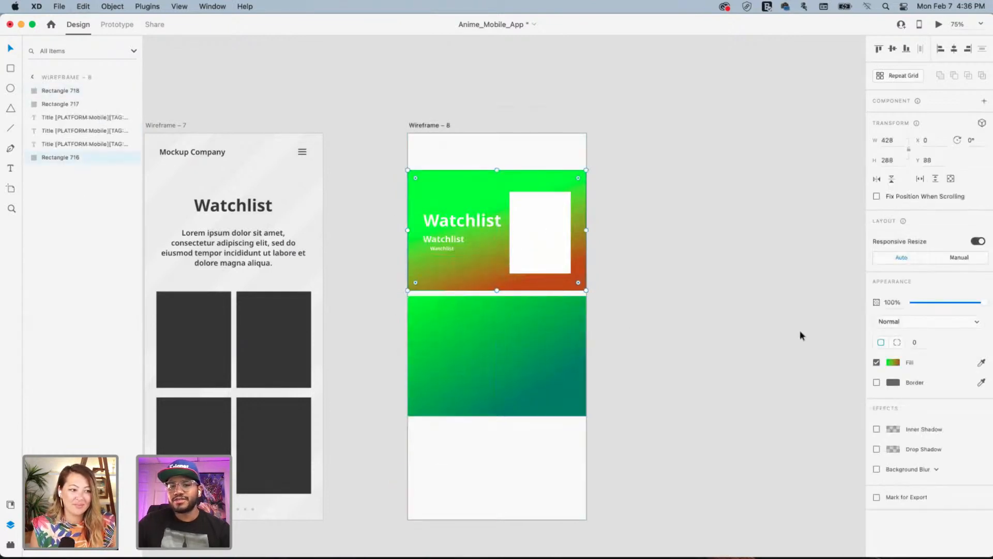
Set the header gradient's end stop to grey #9B9B9B
click(895, 362)
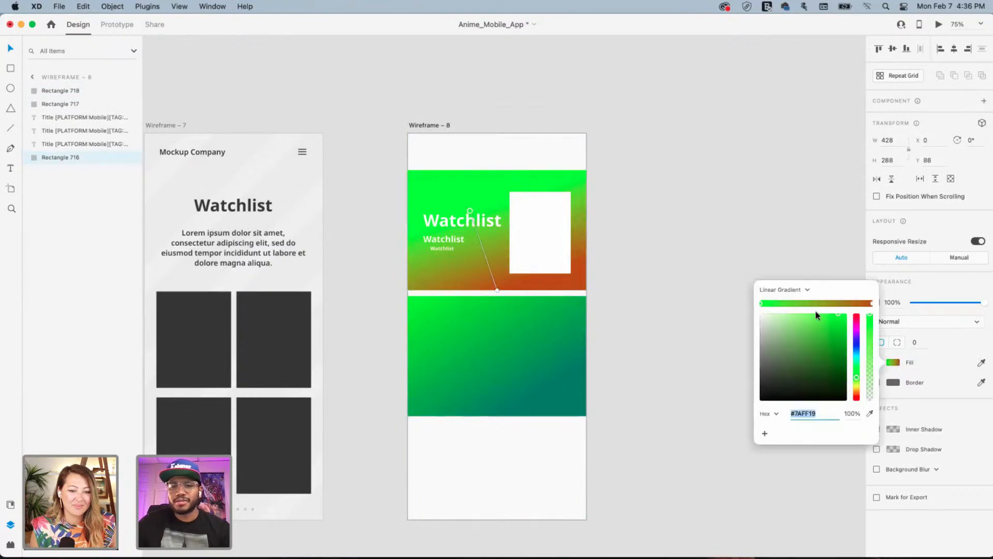
click(873, 304)
click(858, 325)
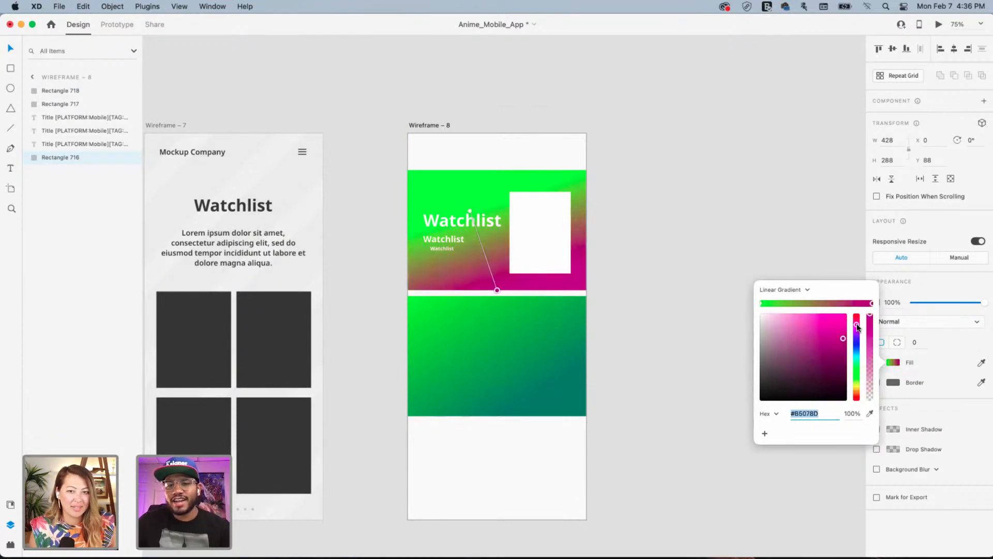
mouse_move(857, 327)
mouse_down()
mouse_move(856, 362)
mouse_move(857, 344)
mouse_up()
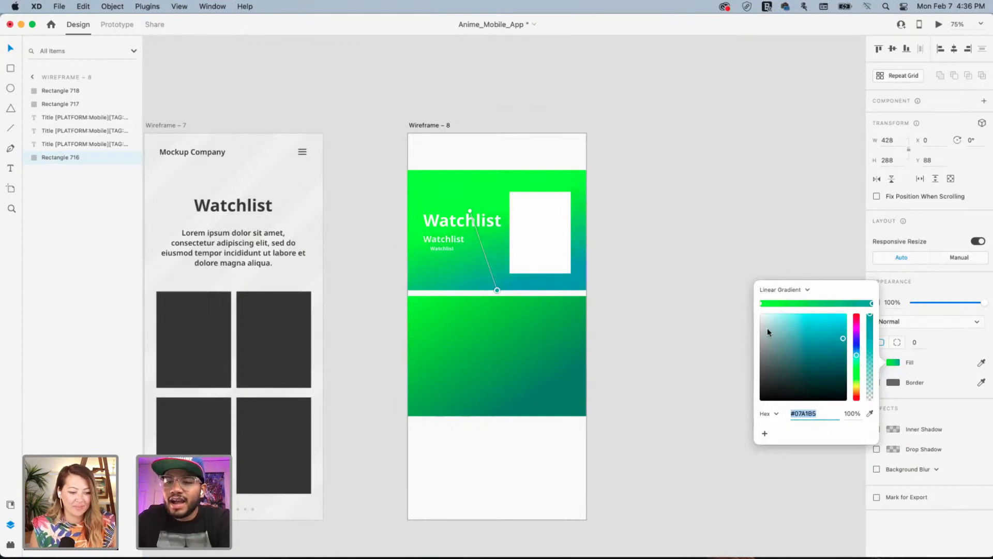
drag(787, 335, 728, 348)
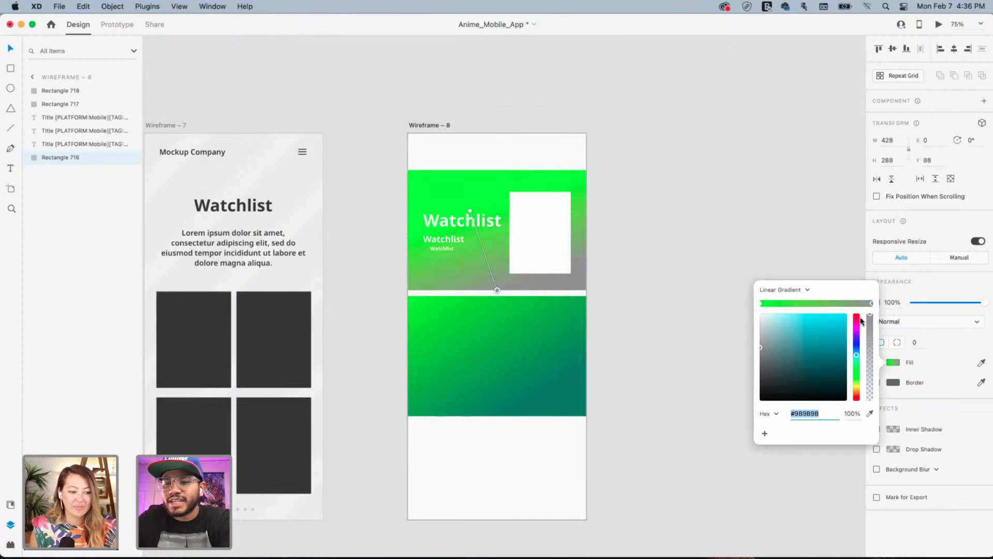
Set the gradient's start stop to peach #FFDCB2 and adjust its direction
click(760, 304)
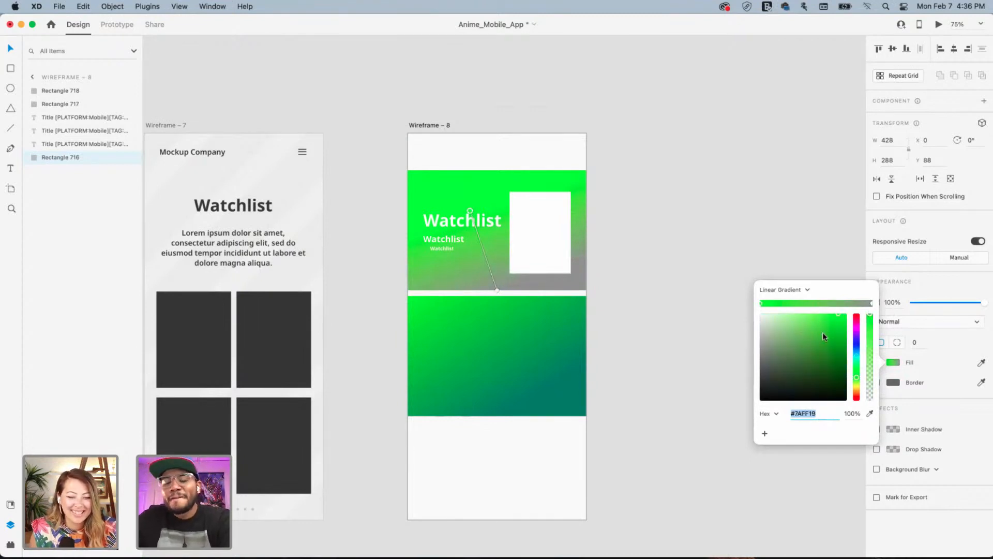
click(858, 392)
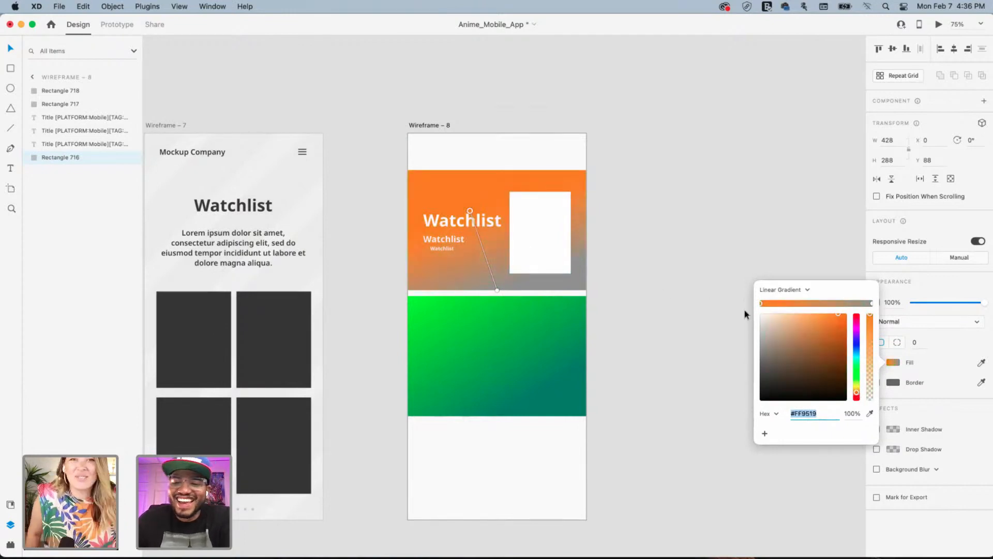
mouse_move(785, 315)
mouse_down()
mouse_move(778, 341)
mouse_move(790, 337)
mouse_move(785, 312)
mouse_up()
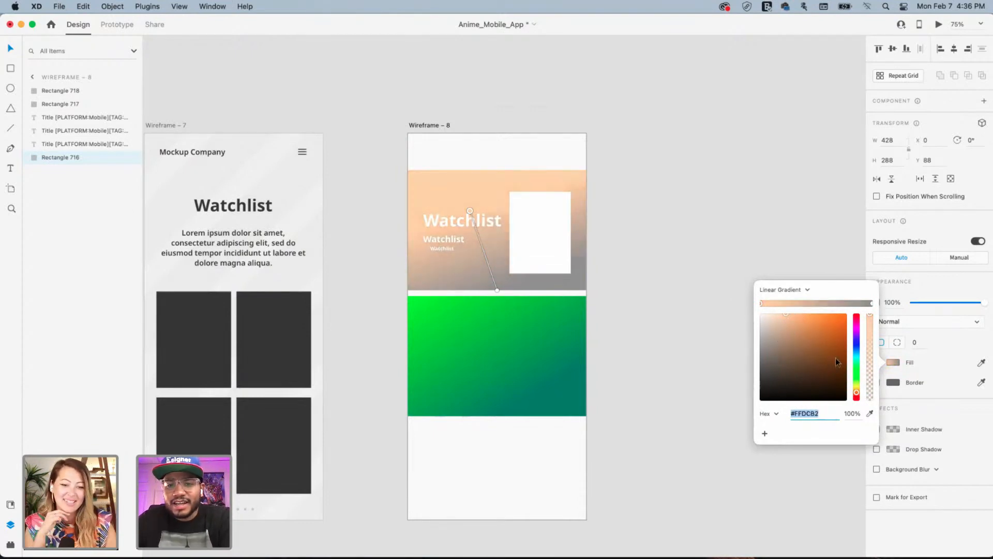
mouse_move(470, 210)
mouse_down()
mouse_move(487, 201)
mouse_move(467, 216)
mouse_move(474, 231)
mouse_move(511, 228)
mouse_move(514, 244)
mouse_move(523, 222)
mouse_move(516, 230)
mouse_up()
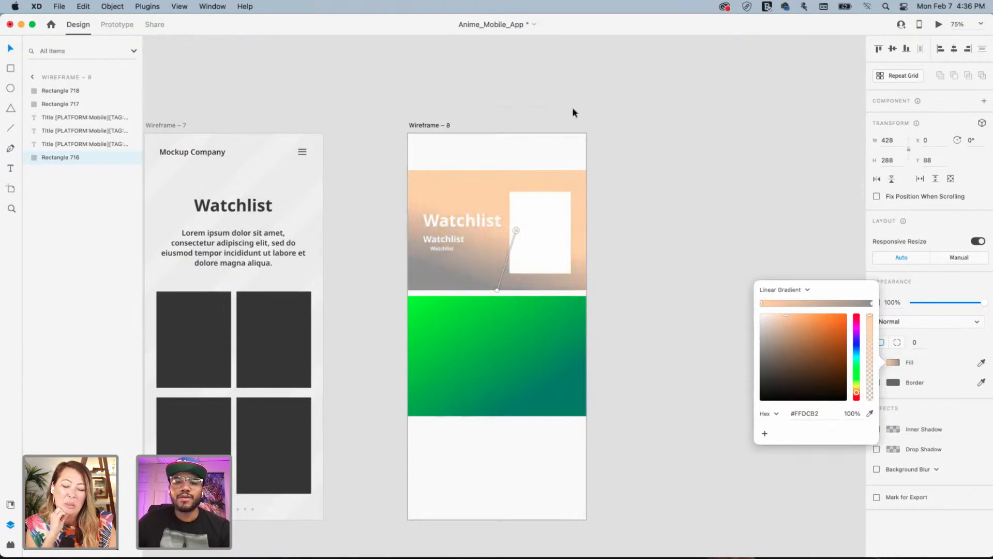
click(664, 190)
click(664, 190)
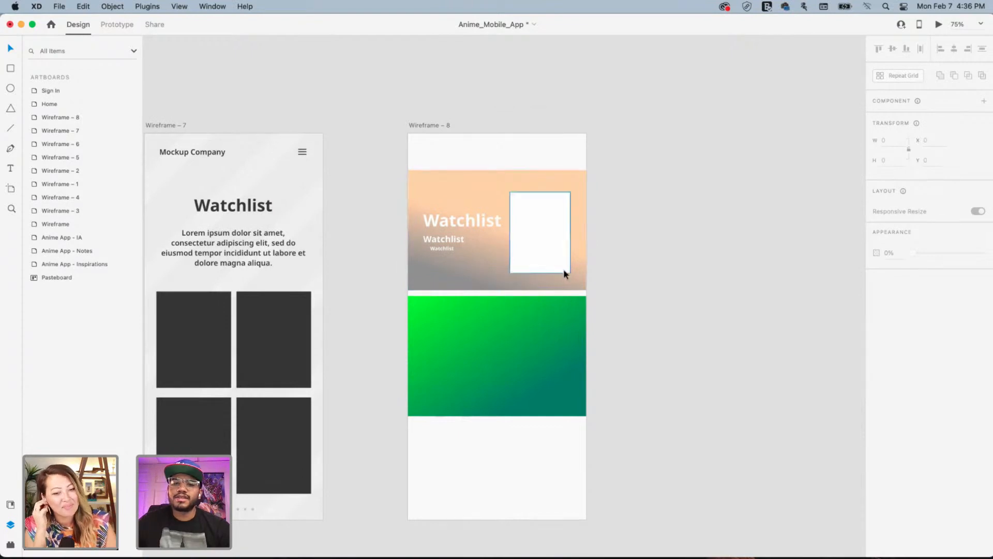
Move all the Wireframe – 8 header content up to the artboard's top
drag(406, 164, 603, 340)
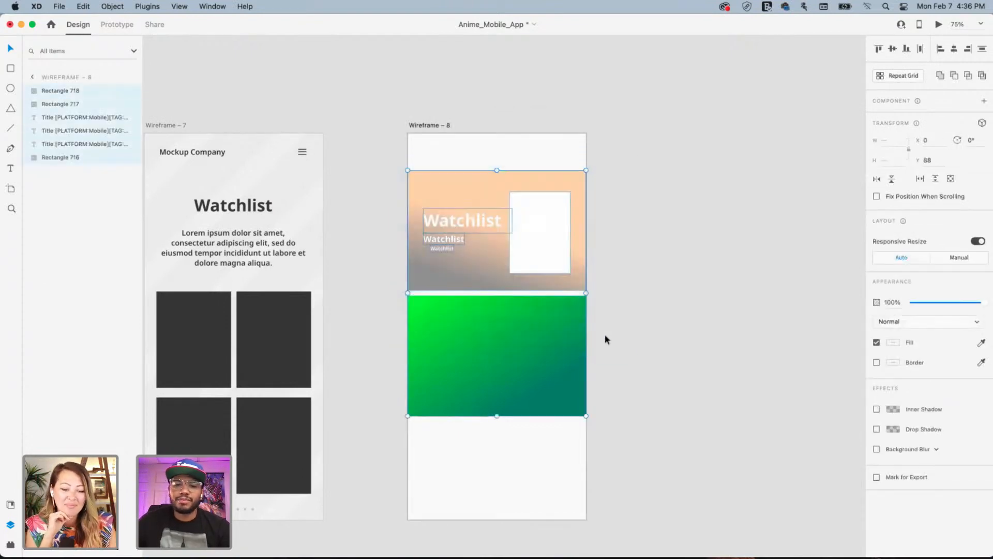
drag(484, 342, 484, 306)
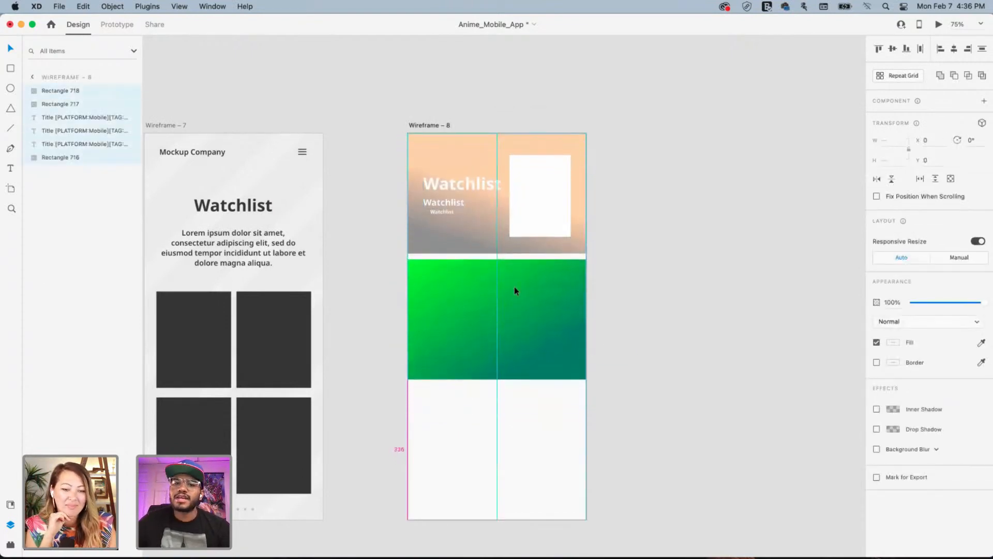
click(681, 222)
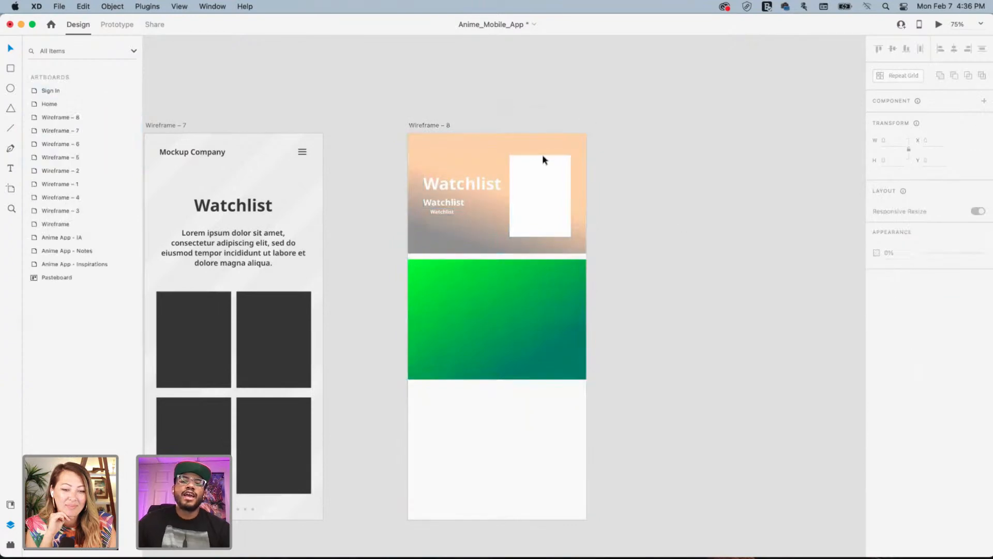
Switch the header rectangle's fill from gradient to a solid orange
click(481, 146)
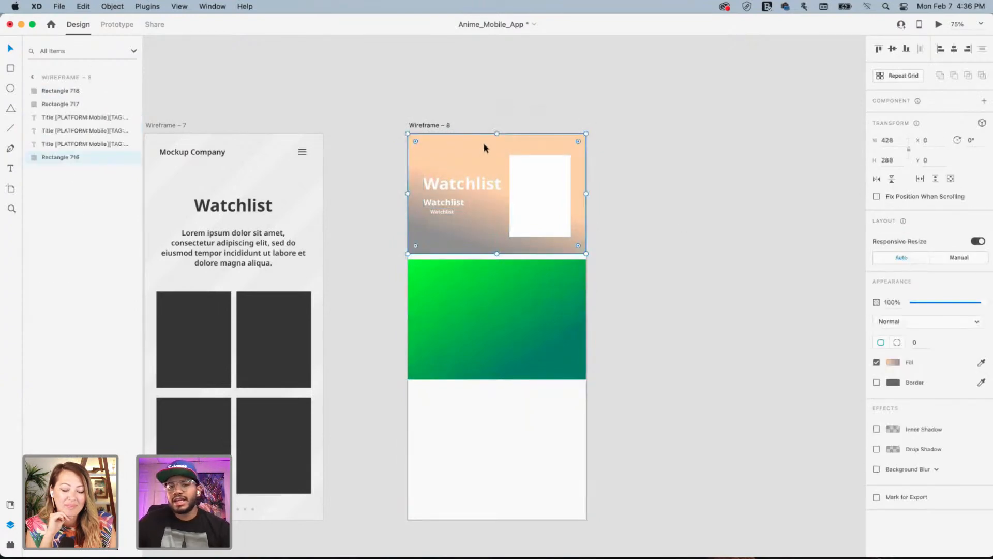
click(900, 367)
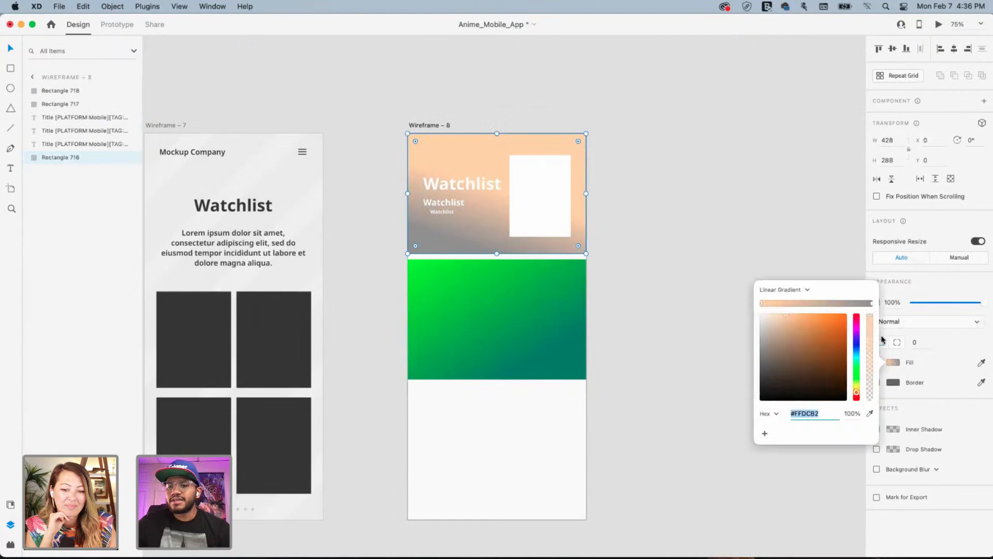
click(792, 288)
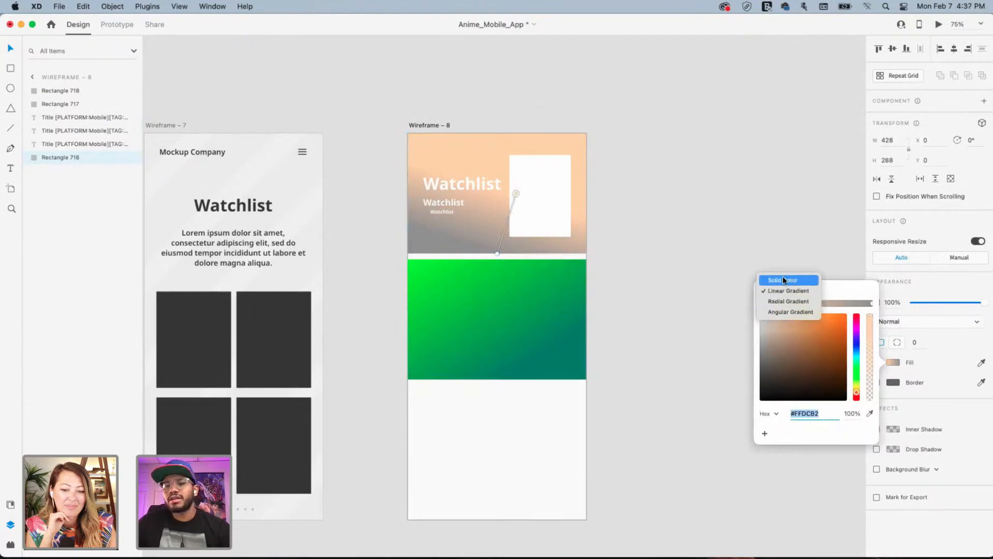
click(783, 280)
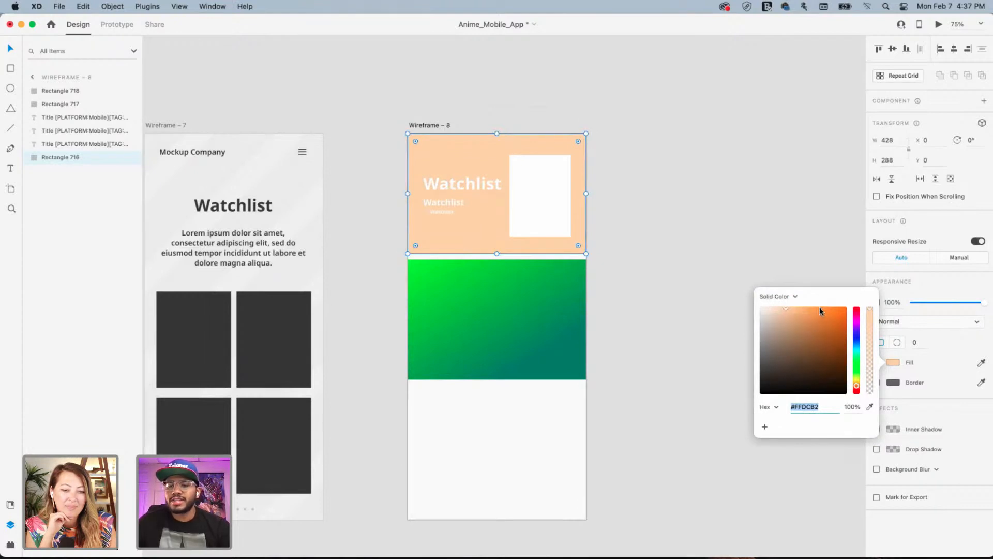
drag(820, 307, 801, 303)
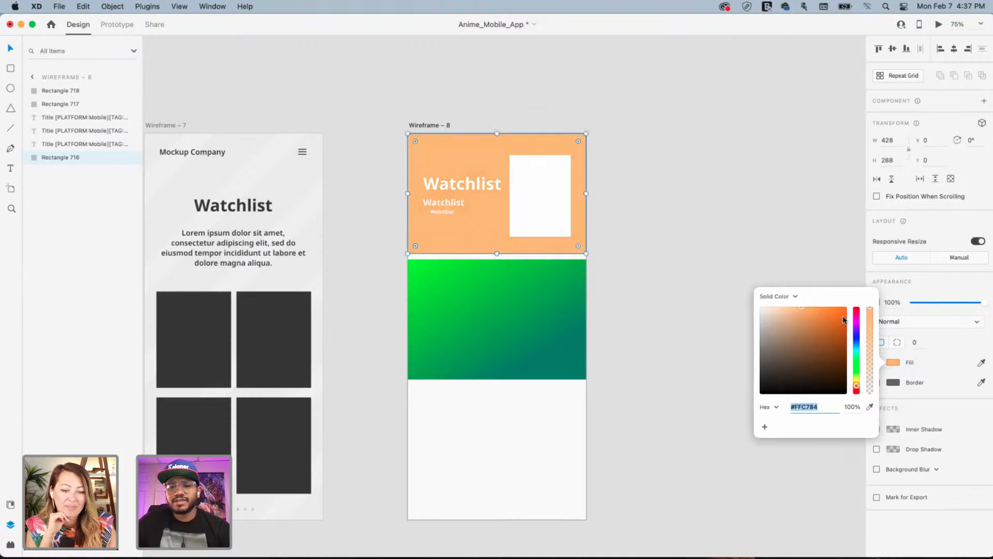
mouse_move(838, 312)
mouse_down()
mouse_move(815, 318)
mouse_move(826, 314)
mouse_up()
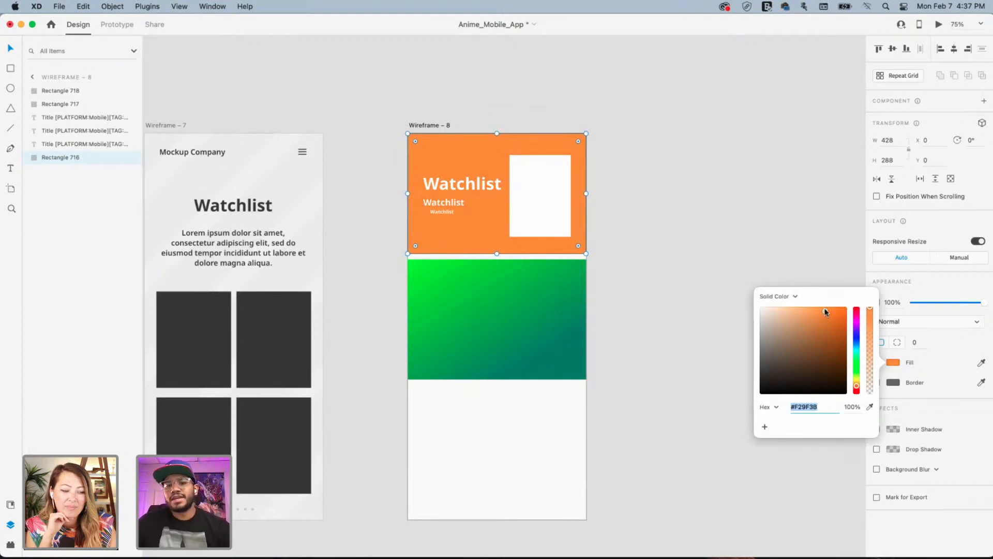
click(635, 158)
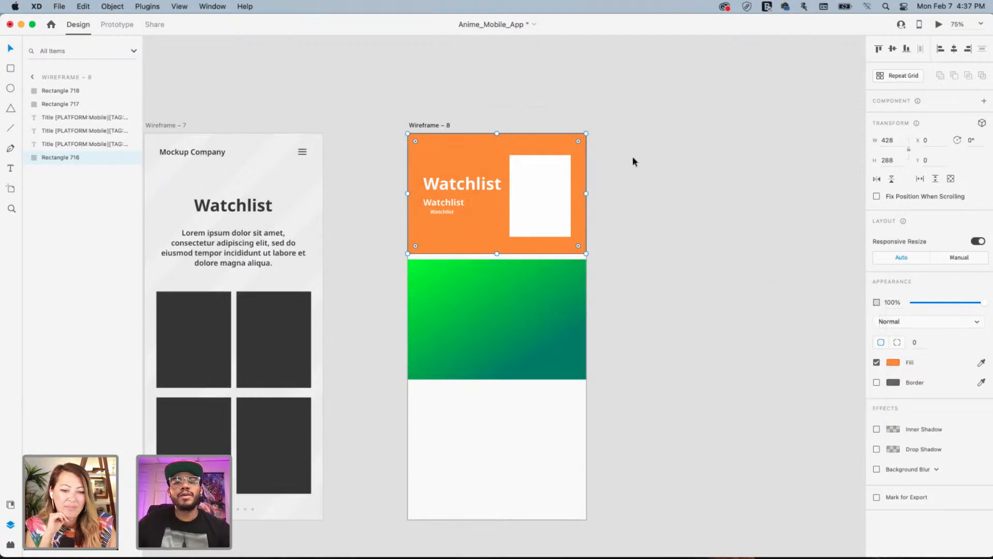
click(633, 159)
Recolour the header fill to dark navy #112D6E
click(497, 152)
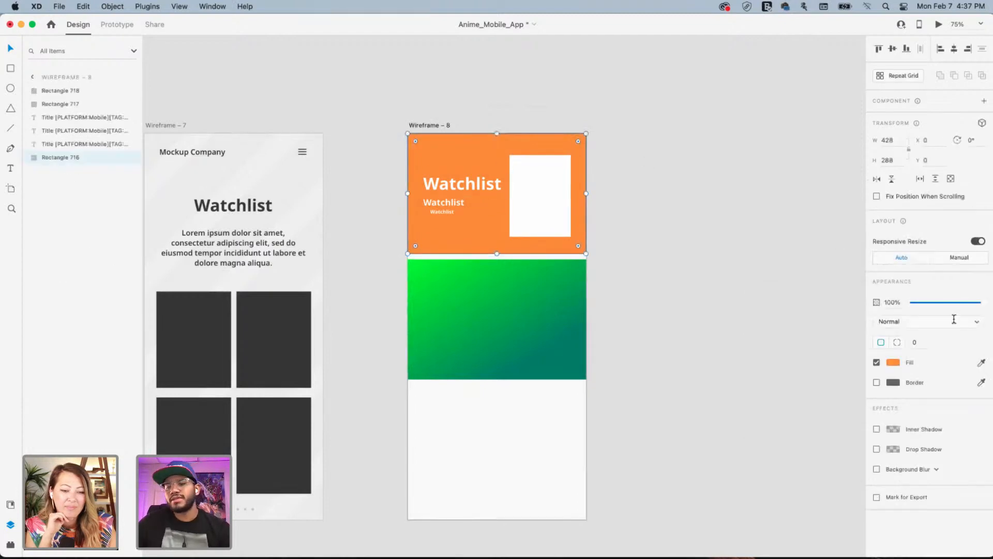
click(894, 362)
click(857, 342)
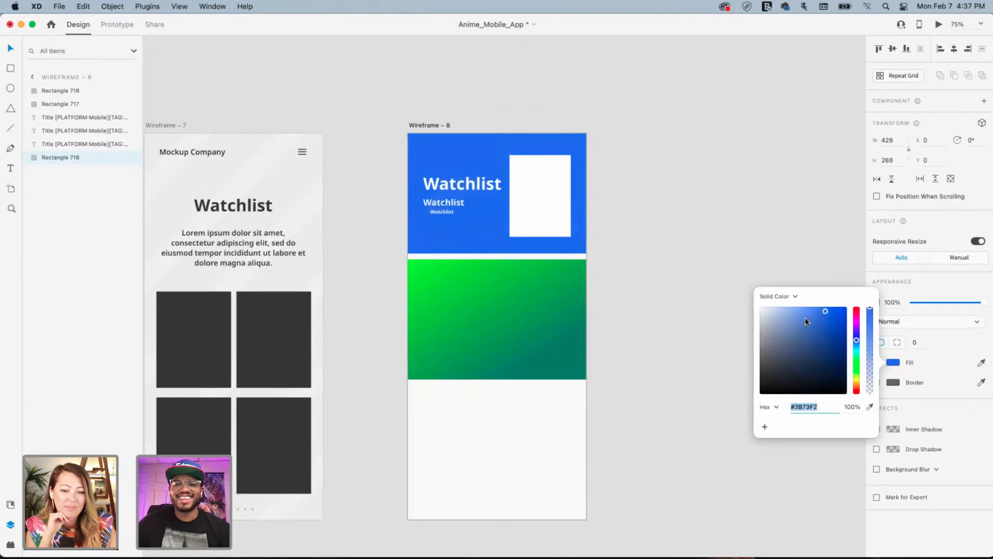
drag(807, 320, 833, 359)
Shift the large Watchlist title left to X 30 and zoom in on it
click(684, 115)
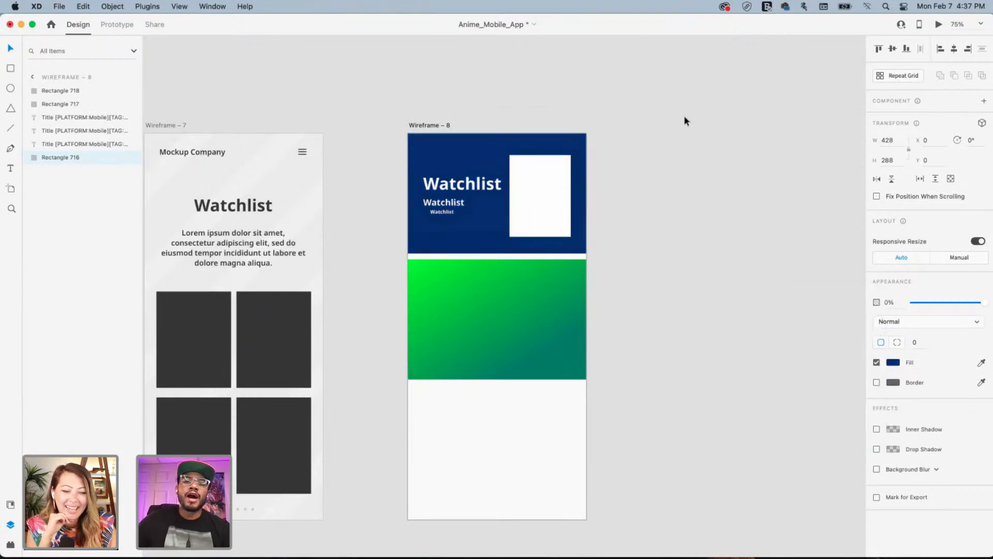
click(684, 116)
click(464, 186)
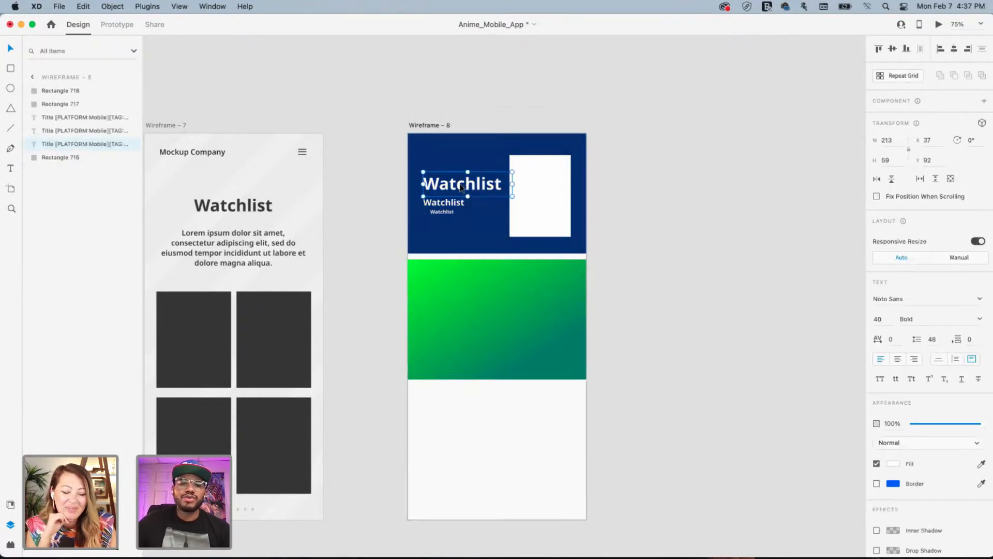
drag(459, 186, 456, 188)
scroll(456, 188, up, 6)
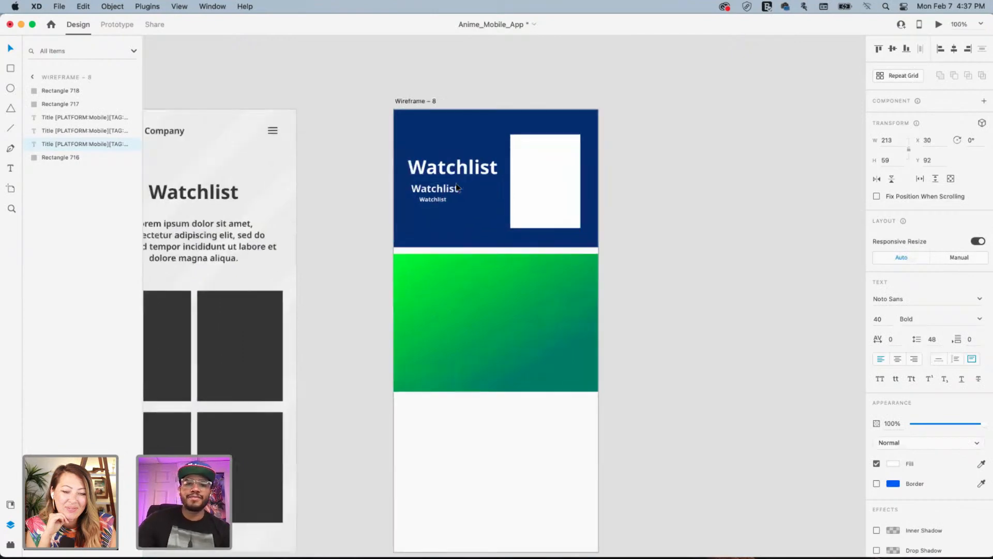
scroll(511, 328, up, 5)
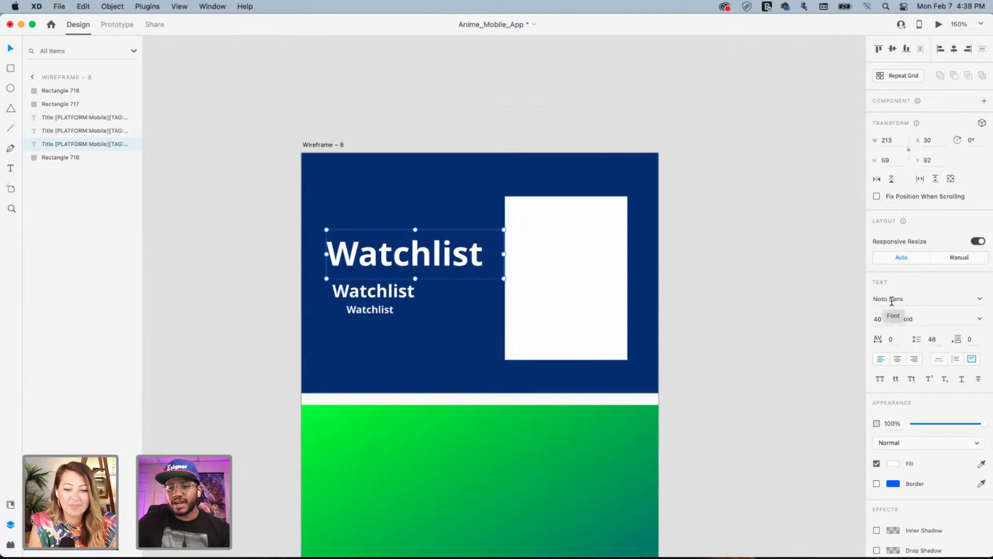
Make the 21 pt Watchlist line Regular weight and move it up to Y 144
click(892, 300)
double_click(892, 301)
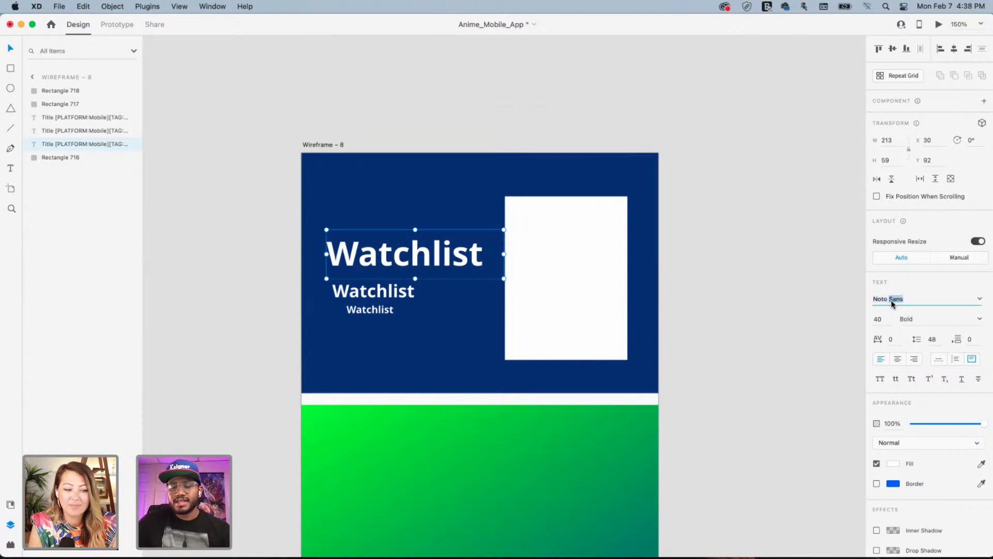
click(394, 293)
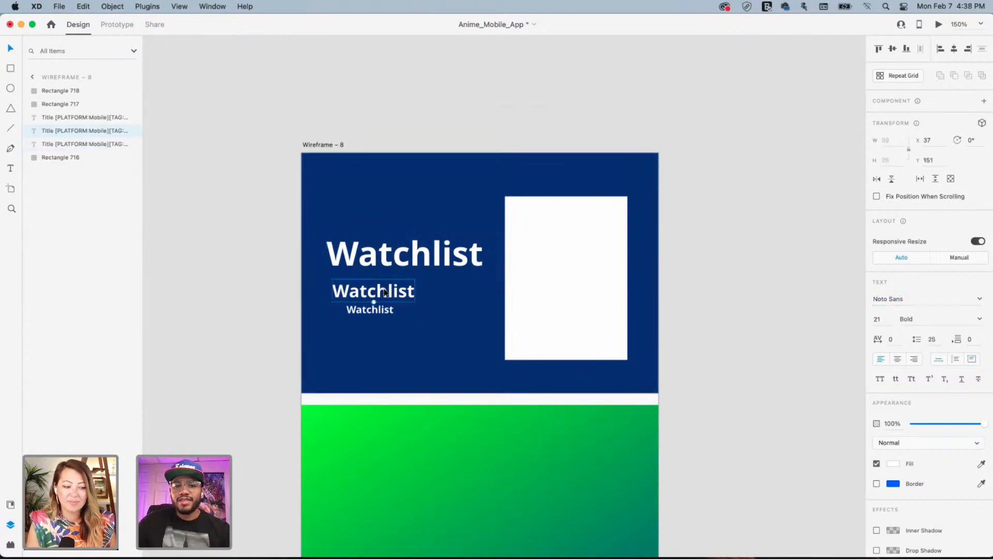
click(981, 319)
click(920, 328)
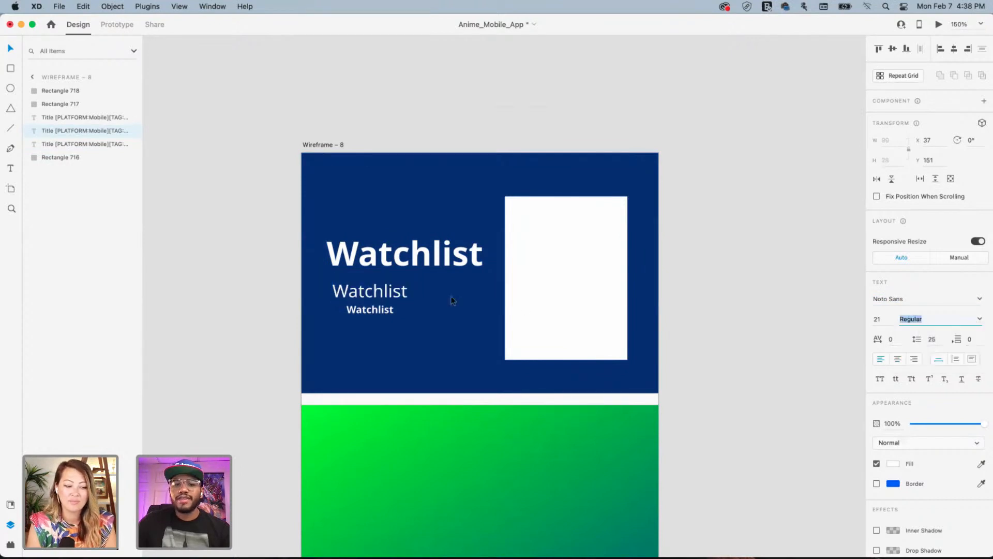
drag(358, 293, 368, 288)
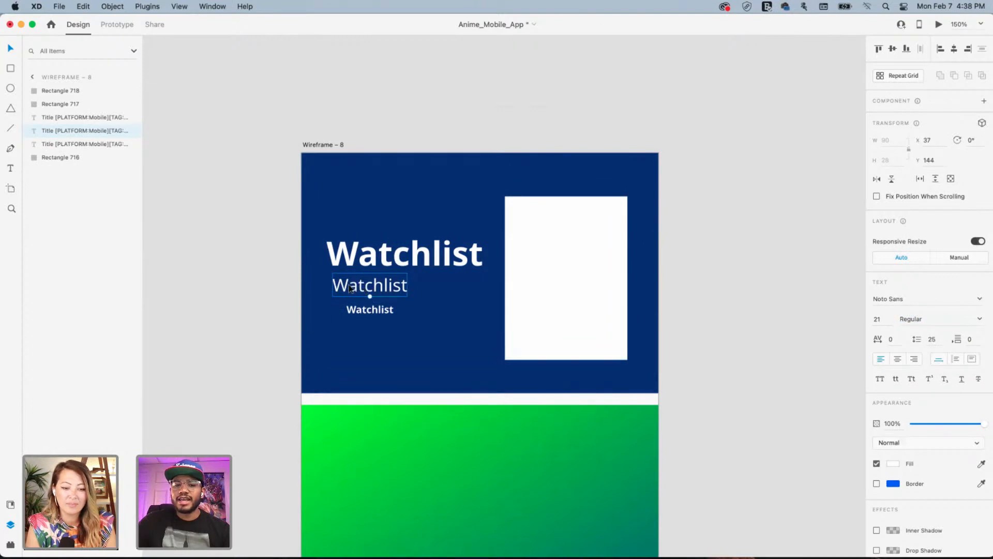
drag(349, 284, 347, 284)
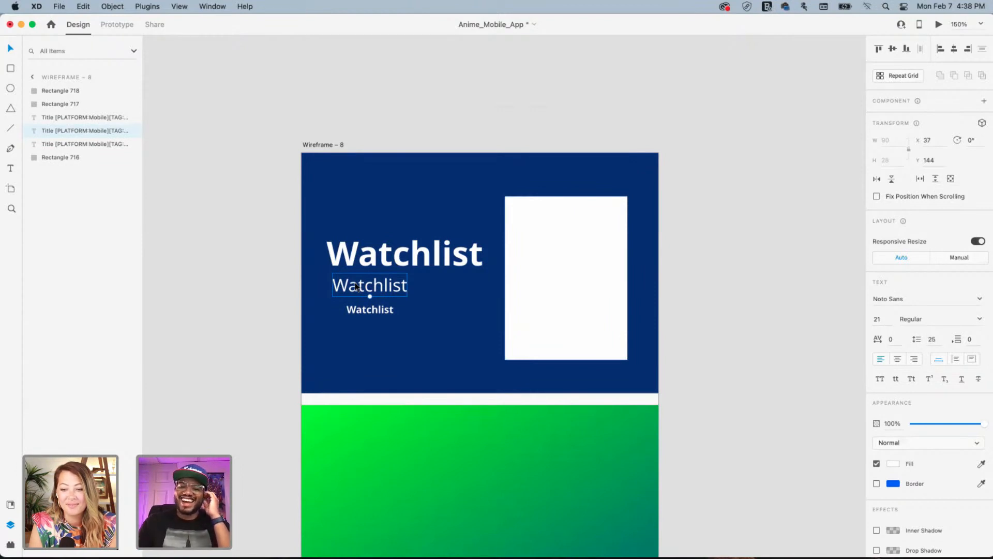
Delete the tiny 12 pt bold Watchlist text
click(423, 259)
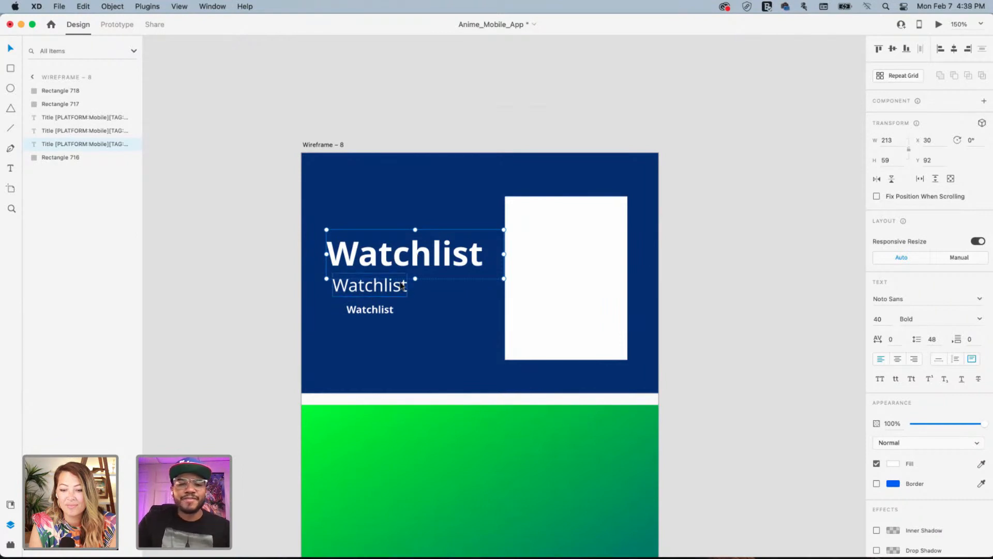
click(353, 313)
drag(354, 314, 349, 314)
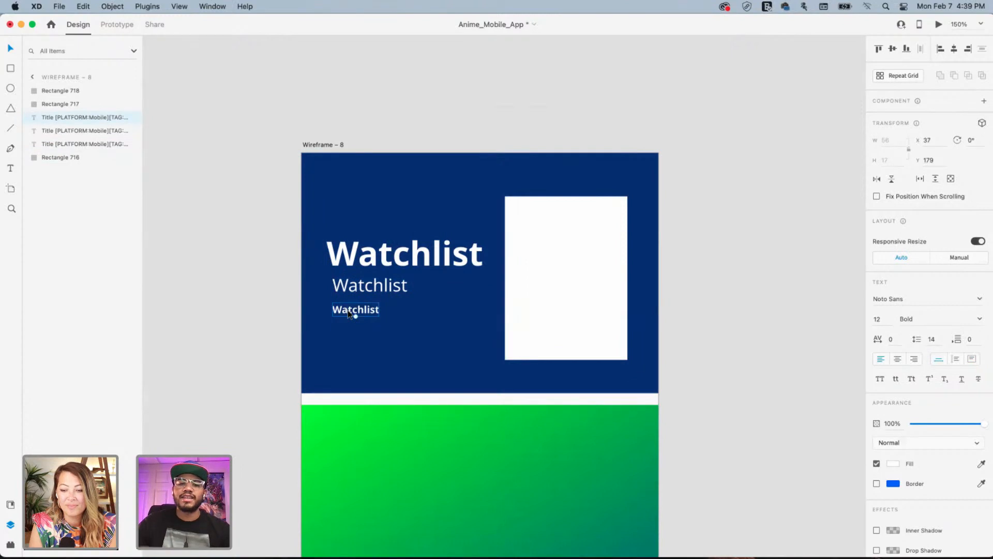
key(Delete)
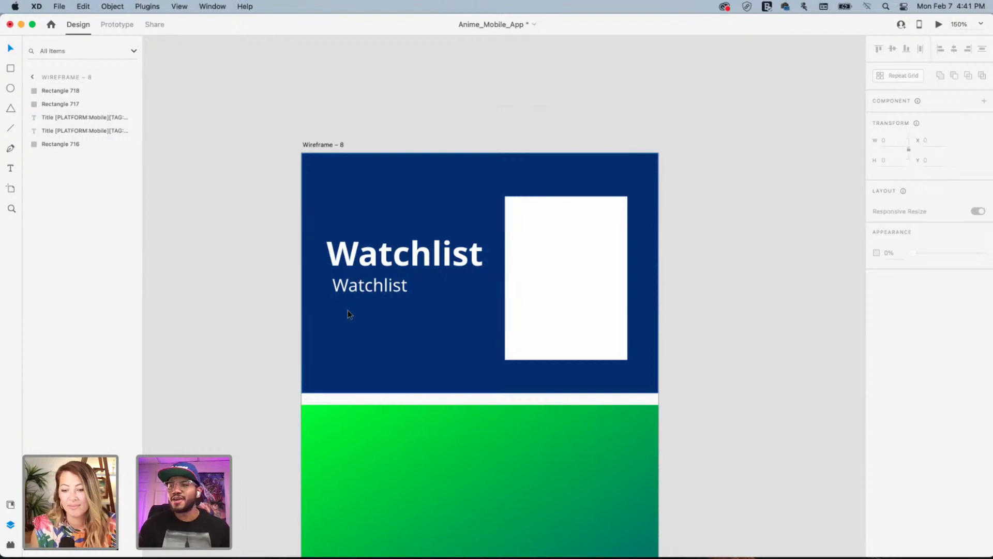
Place the Watchlist subtitle at X 30 snug under the title, then zoom out
click(427, 255)
click(370, 289)
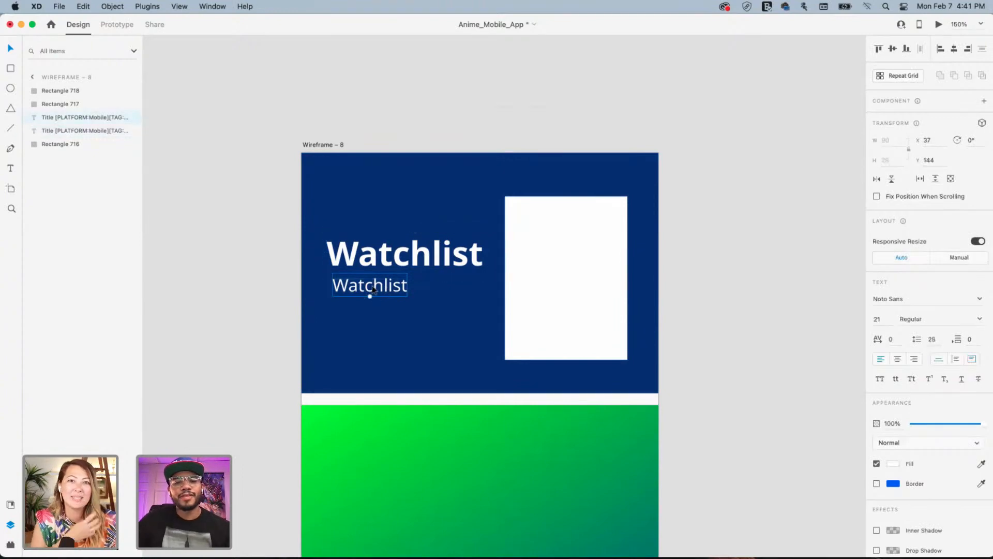
drag(372, 289, 374, 277)
click(784, 224)
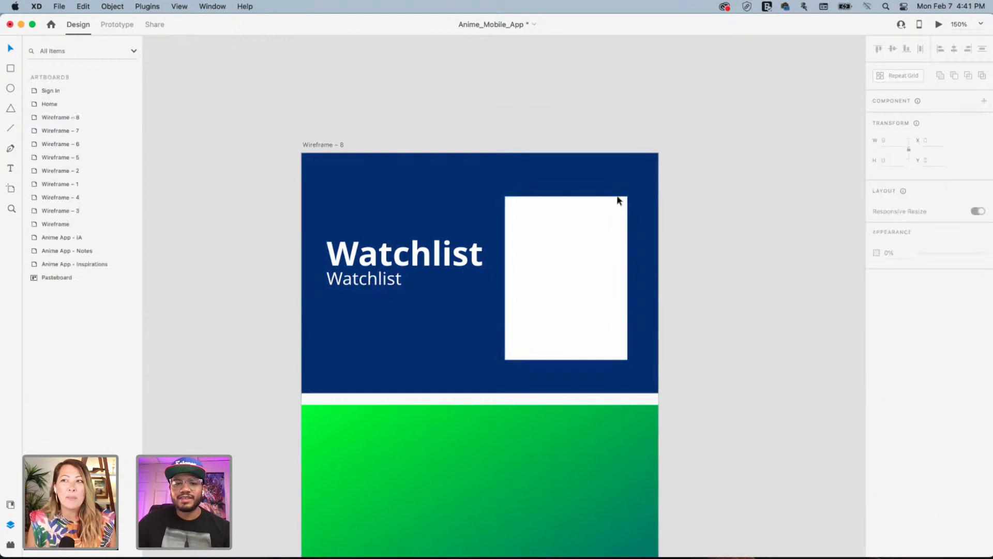
key(super+minus)
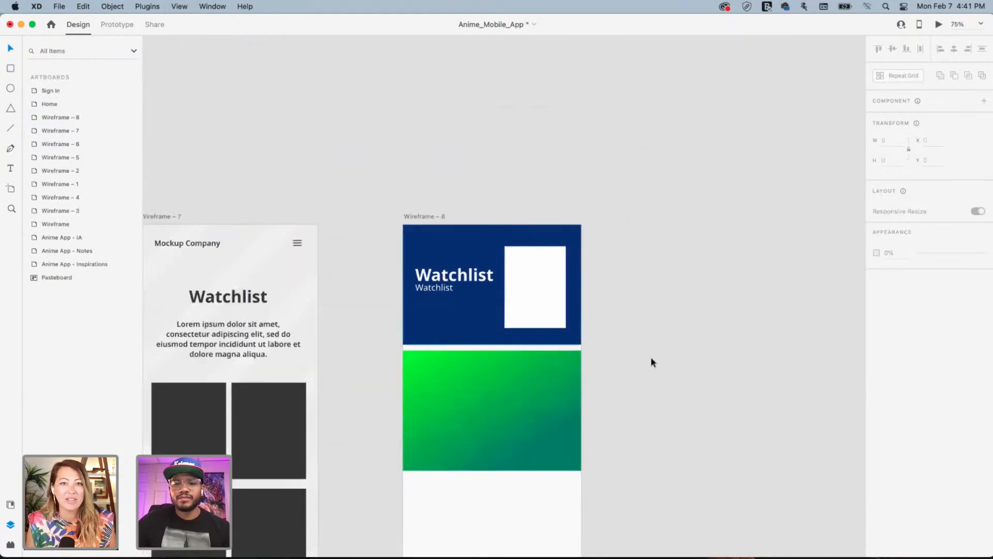
scroll(651, 356, down, 5)
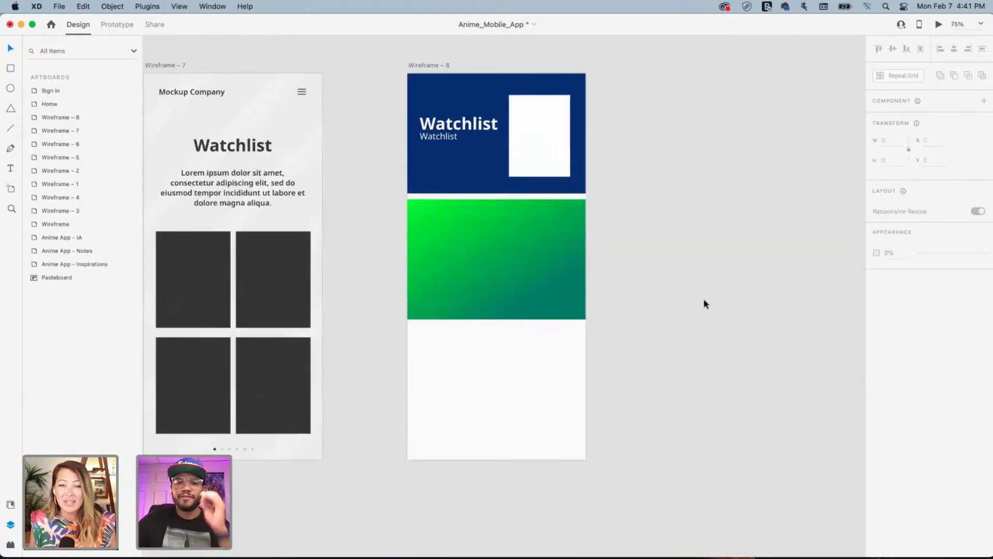
Find the Sign In artboard beside the Notes board and delete it
click(437, 67)
click(734, 200)
drag(407, 221, 692, 344)
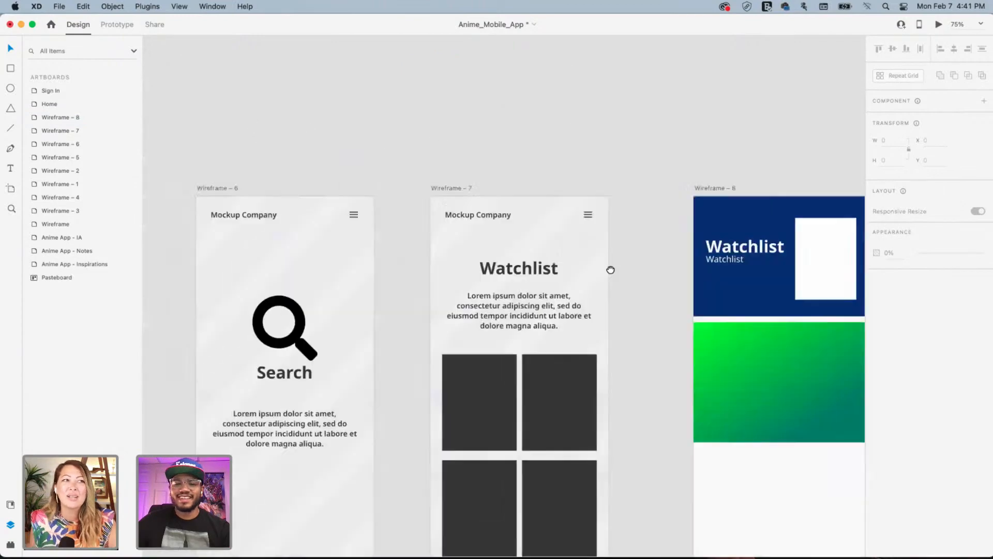
scroll(611, 270, left, 5)
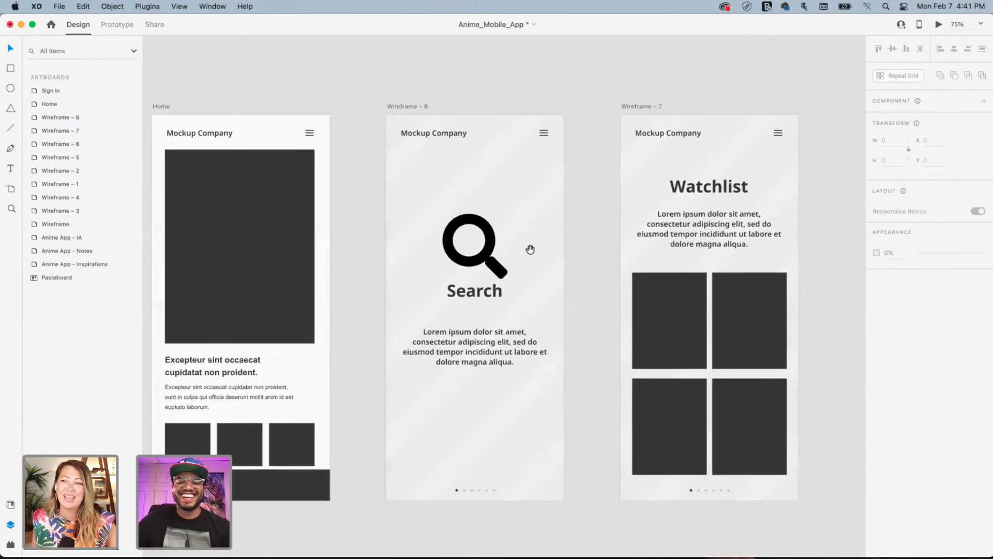
scroll(277, 207, left, 10)
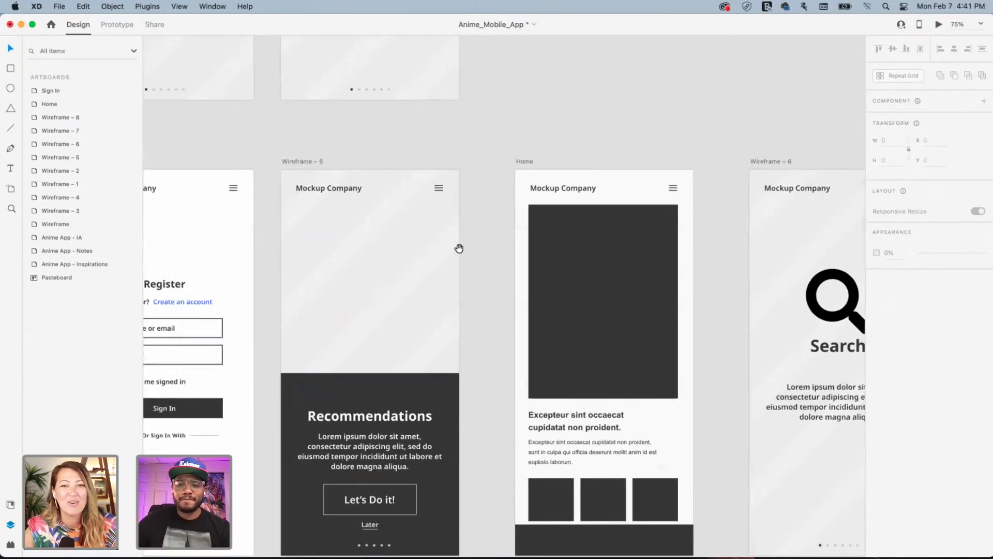
scroll(459, 247, down, 6)
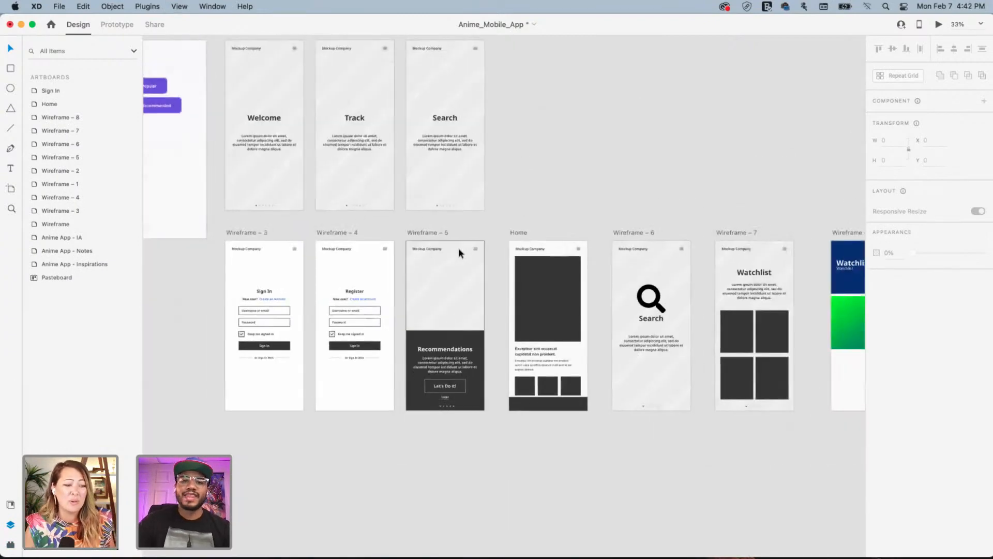
drag(470, 228, 643, 308)
drag(423, 238, 537, 280)
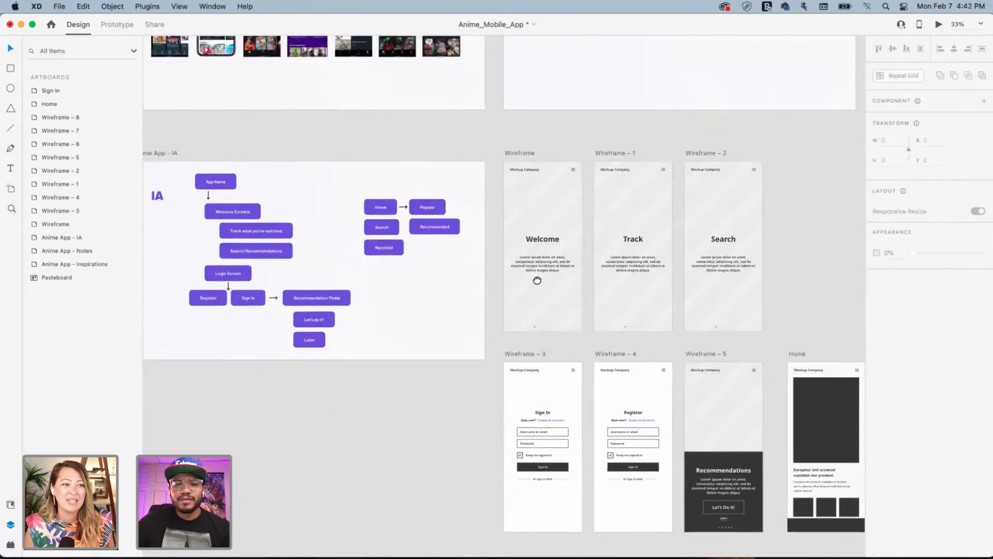
drag(509, 218, 484, 386)
drag(813, 254, 507, 298)
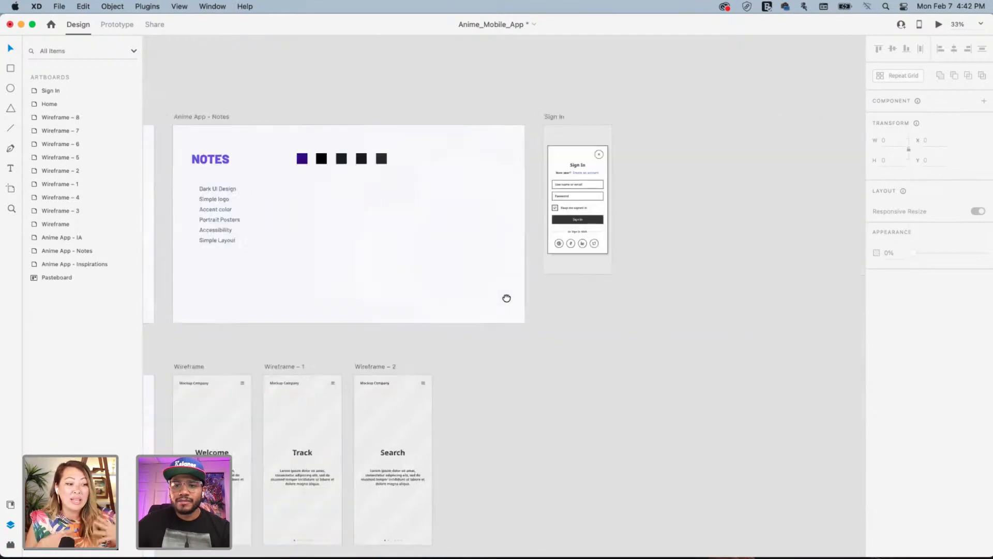
click(560, 120)
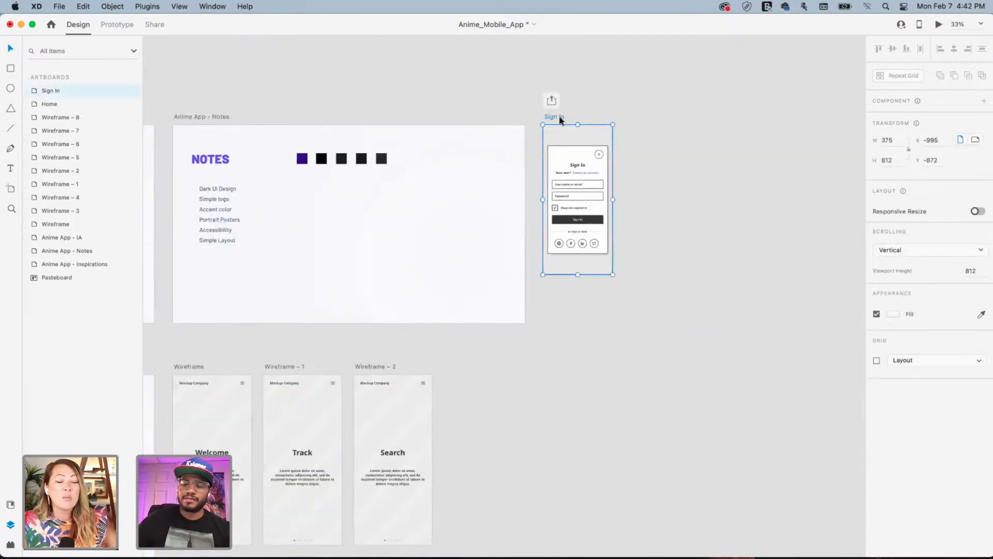
key(Delete)
Return to the IA flowchart and wireframes at 75% zoom
drag(334, 377, 511, 222)
scroll(511, 221, down, 5)
scroll(511, 221, right, 3)
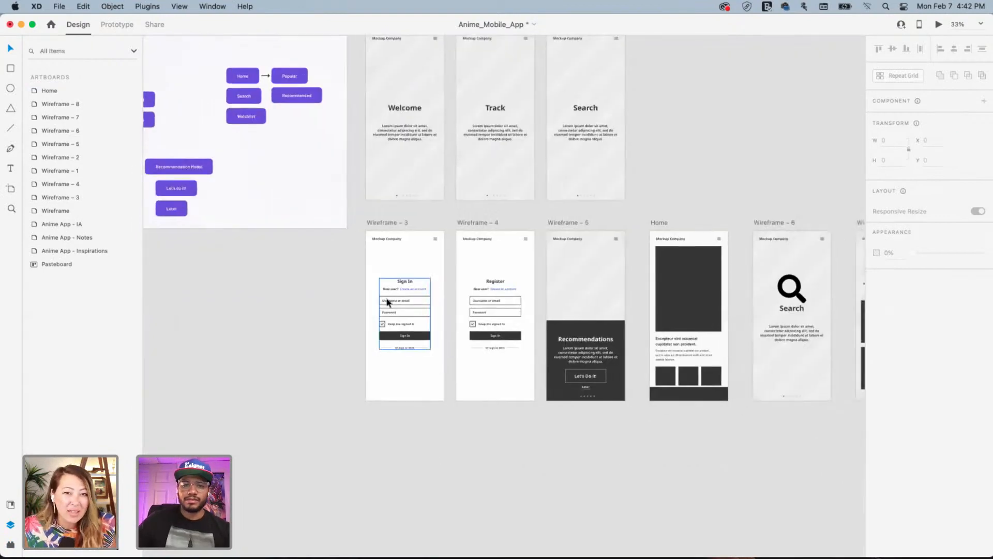
key(super+plus)
key(super+plus)
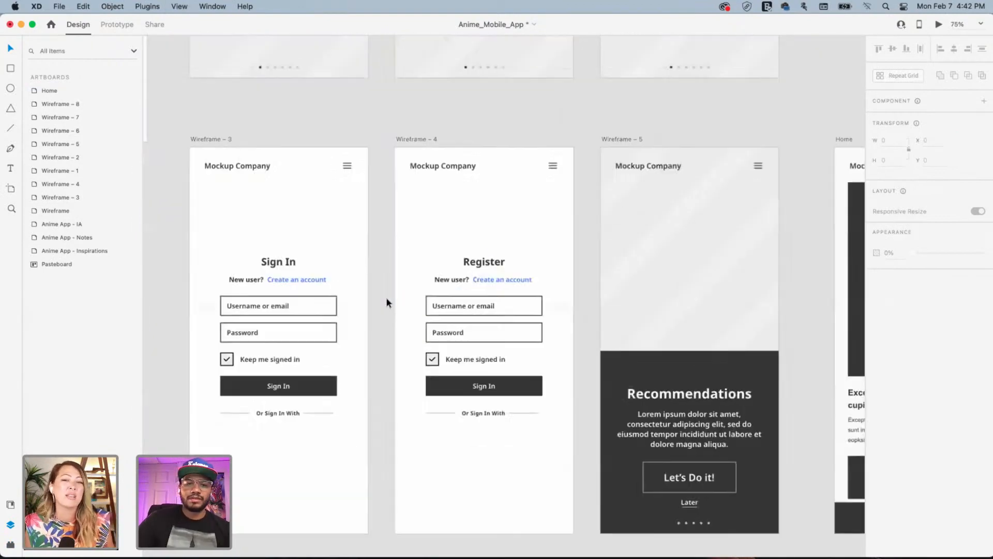
Pan across Wireframes 3 through 7 and the Home artboard
drag(315, 327, 397, 262)
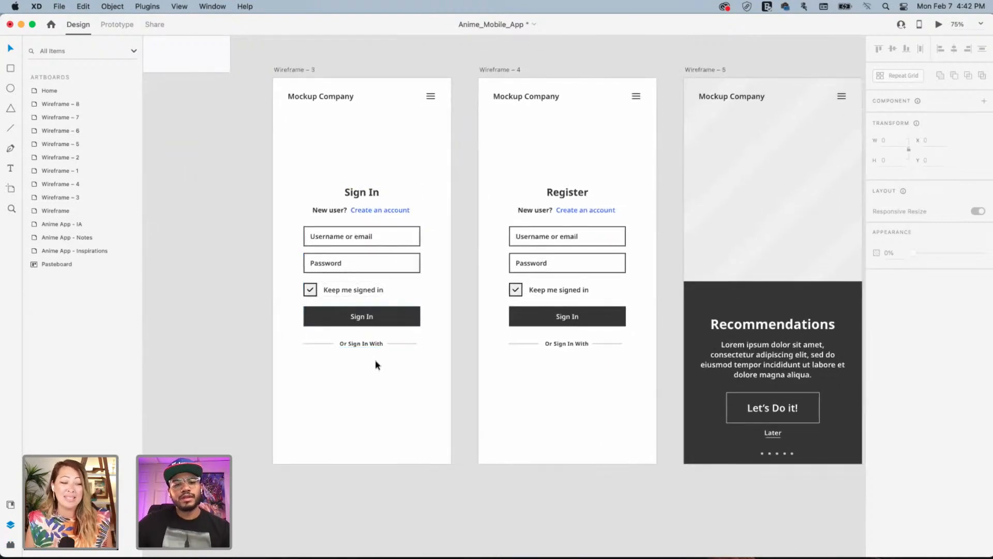
scroll(362, 251, up, 5)
scroll(362, 251, right, 5)
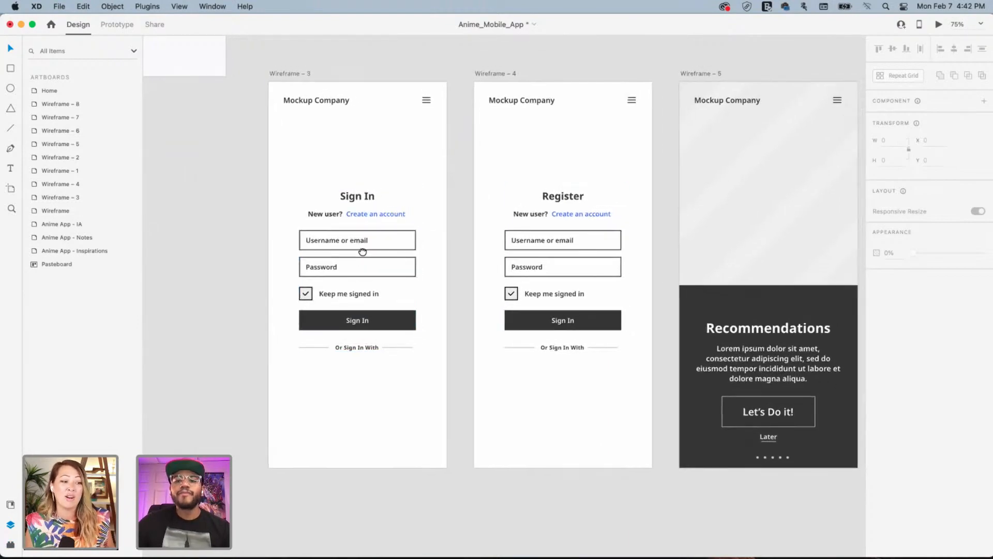
scroll(408, 286, up, 10)
scroll(408, 287, right, 2)
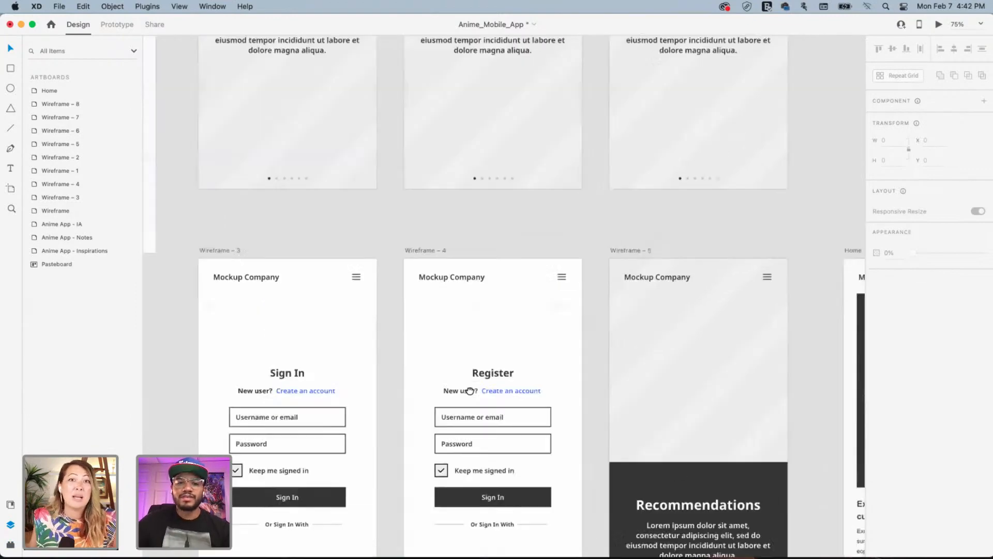
scroll(463, 291, up, 4)
scroll(464, 290, right, 1)
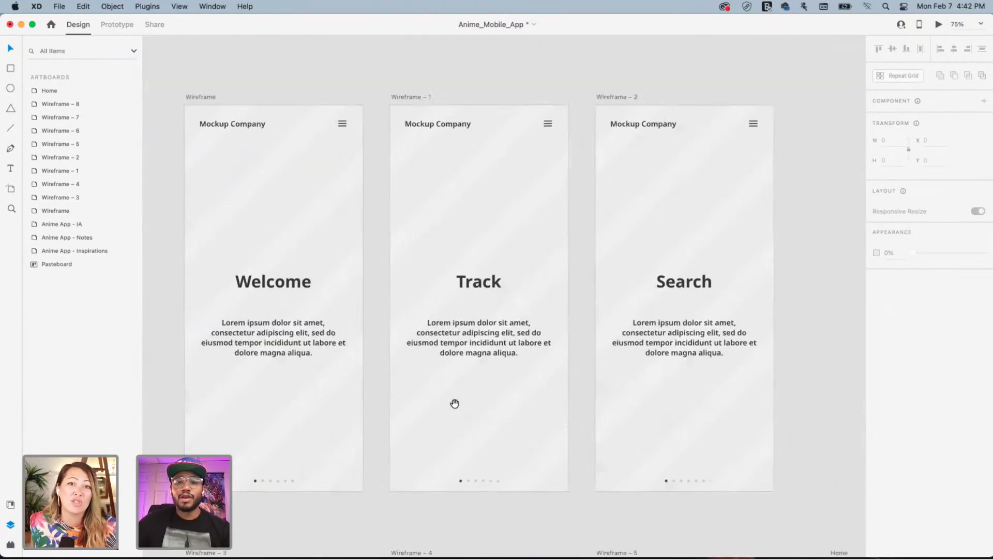
drag(645, 346, 460, 277)
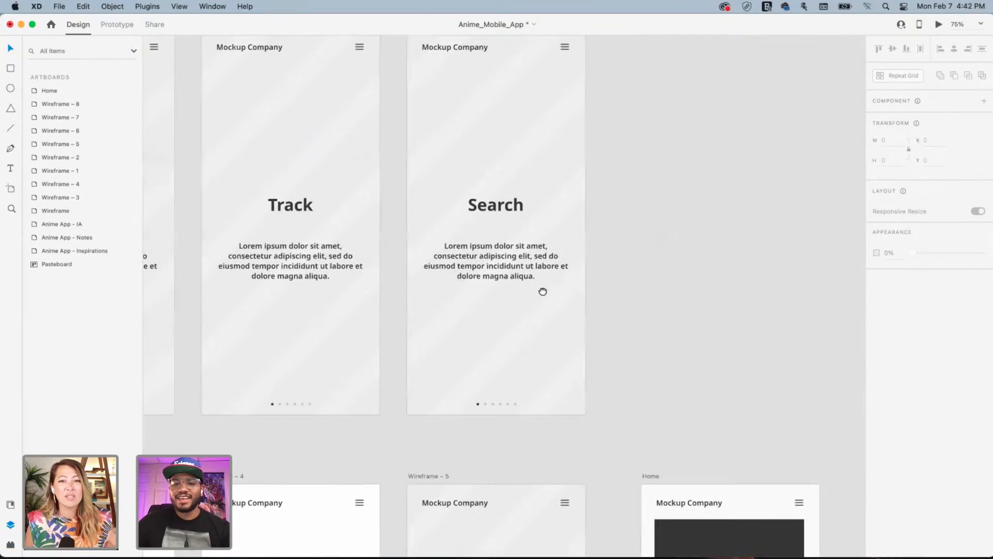
drag(608, 425, 550, 296)
drag(614, 394, 433, 242)
drag(517, 380, 439, 248)
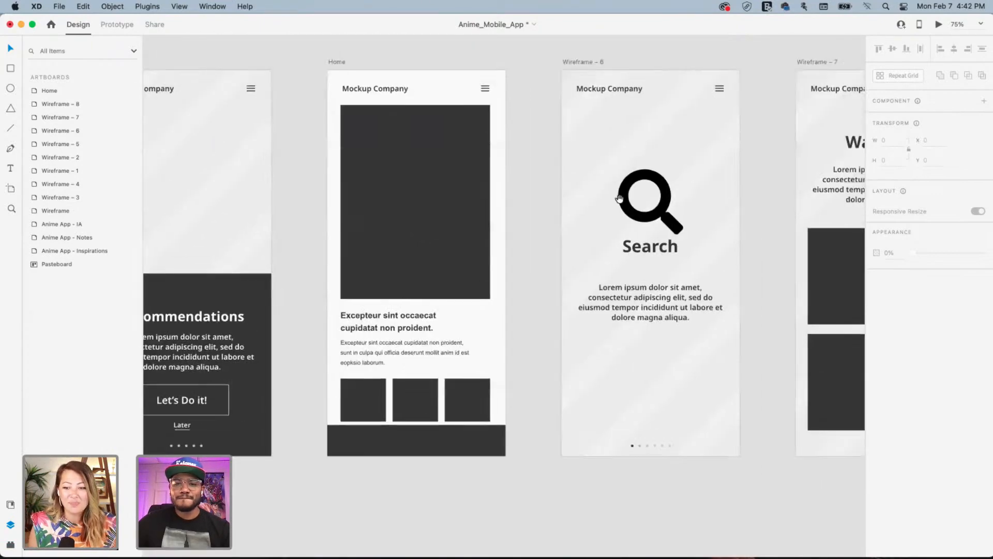
drag(619, 199, 516, 288)
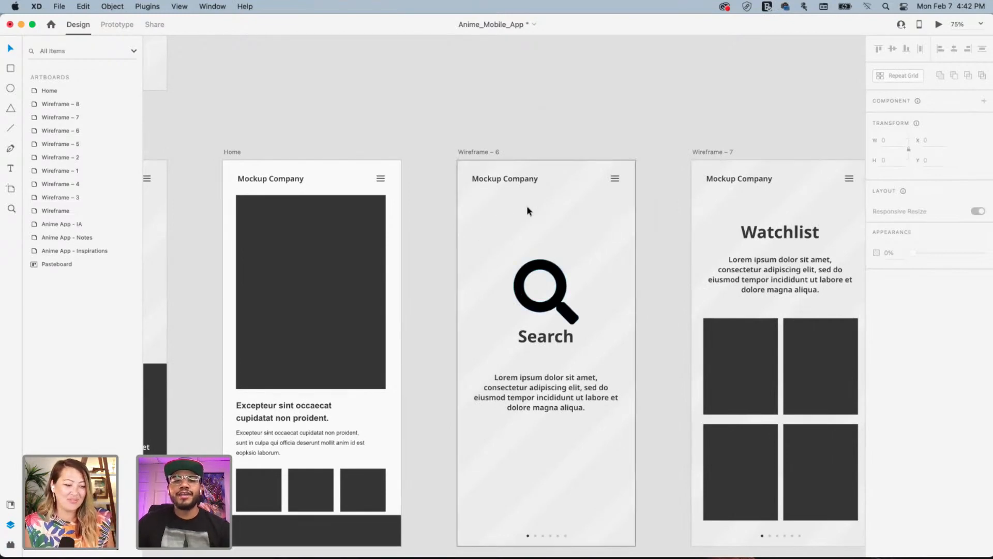
Bring Wireframe – 8 fully into view, centred beside Wireframe – 7
drag(588, 147, 493, 168)
drag(583, 163, 529, 192)
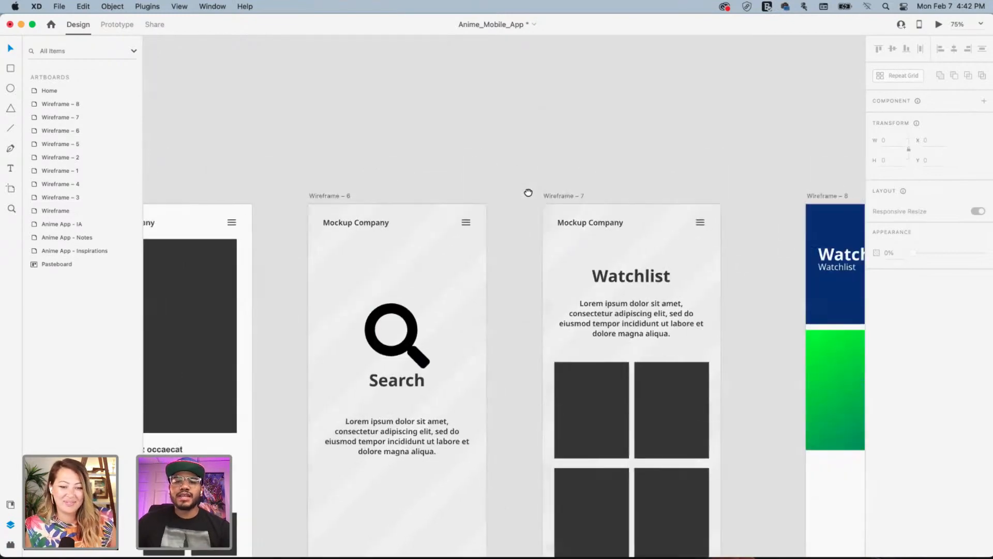
drag(589, 178, 488, 220)
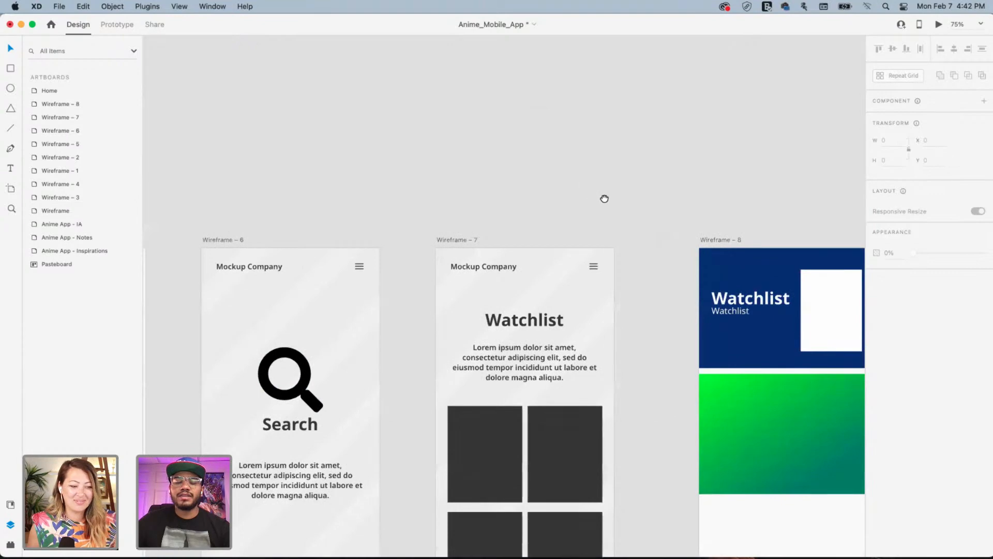
drag(605, 199, 492, 241)
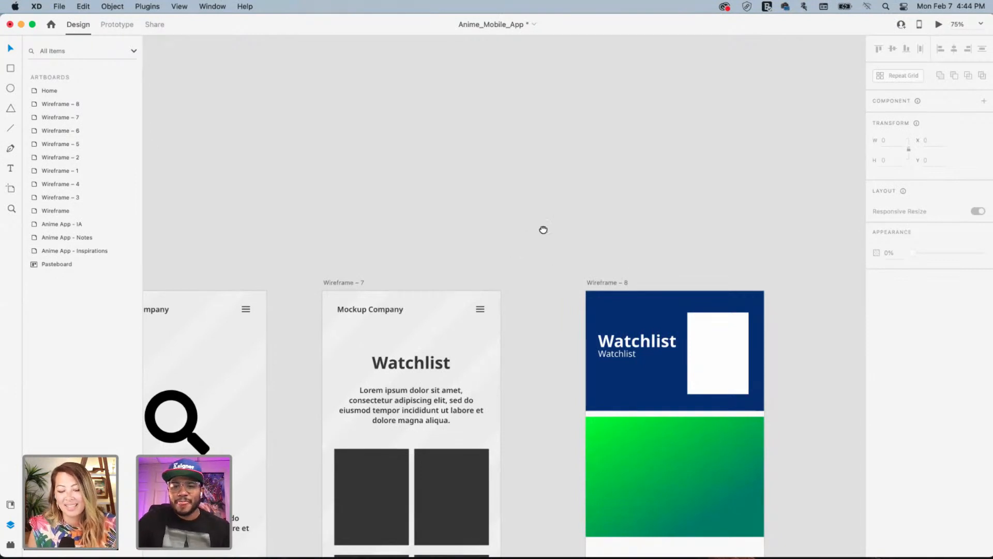
drag(578, 302, 495, 156)
Zoom out to 33% to survey the wireframe artboards around Wireframe – 8
click(535, 133)
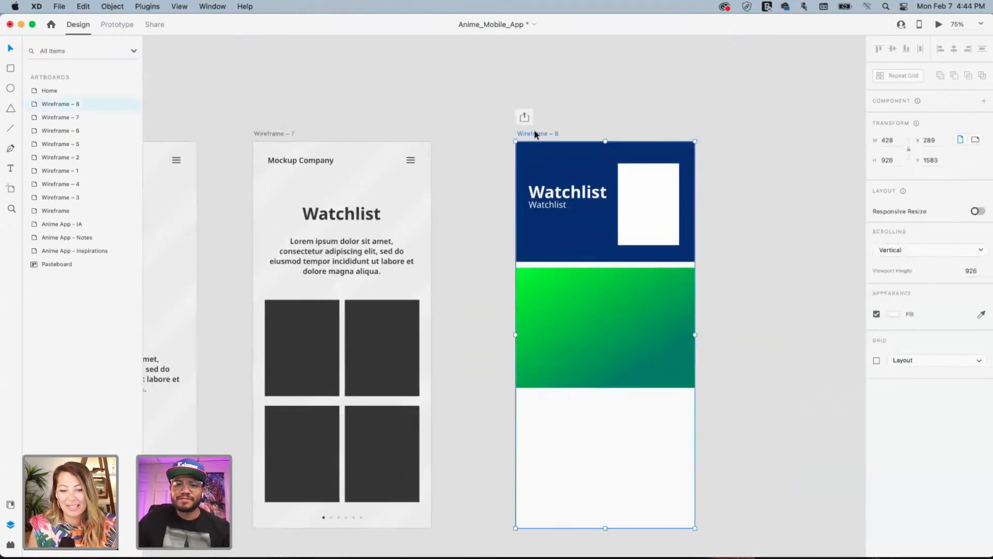
click(596, 112)
click(530, 134)
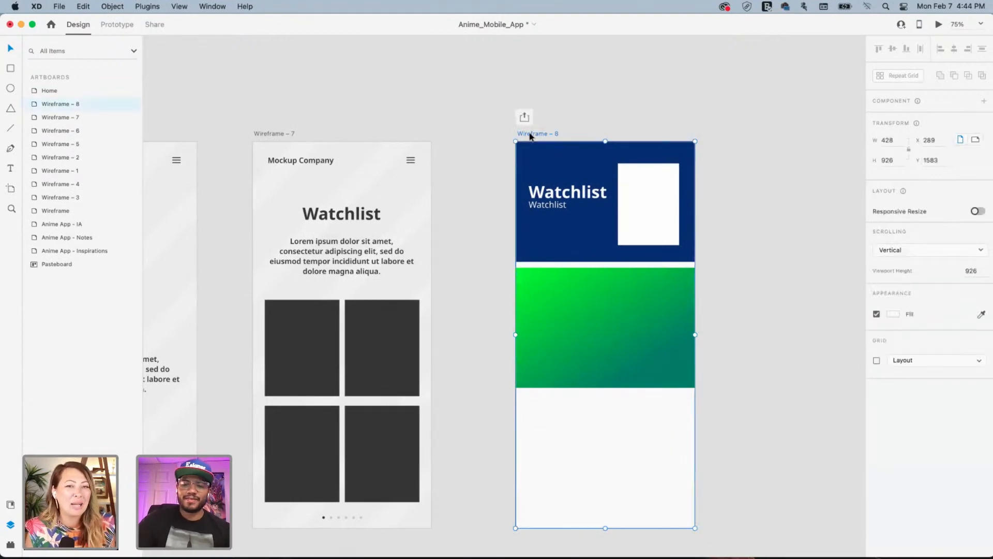
key(super+minus)
key(super+minus)
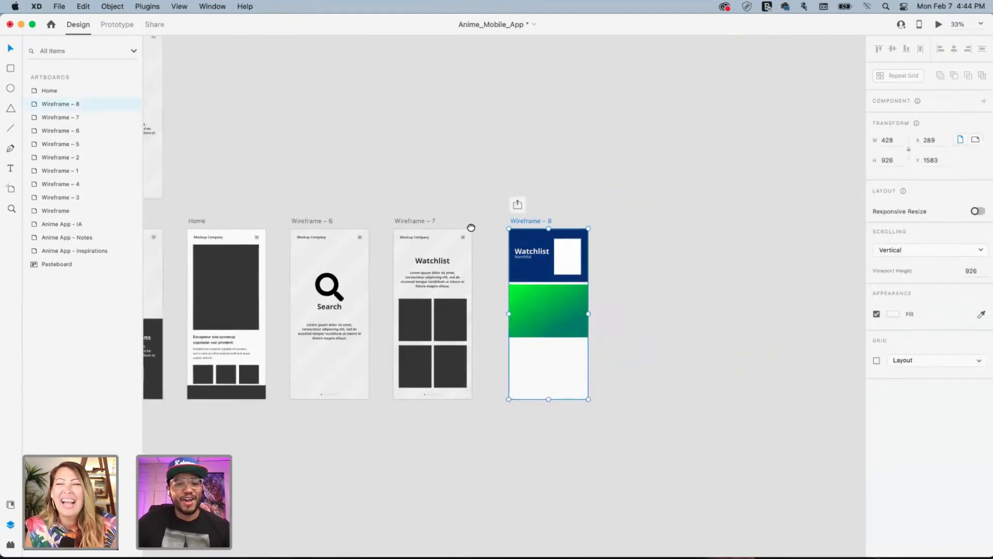
drag(470, 228, 451, 159)
drag(507, 226, 457, 170)
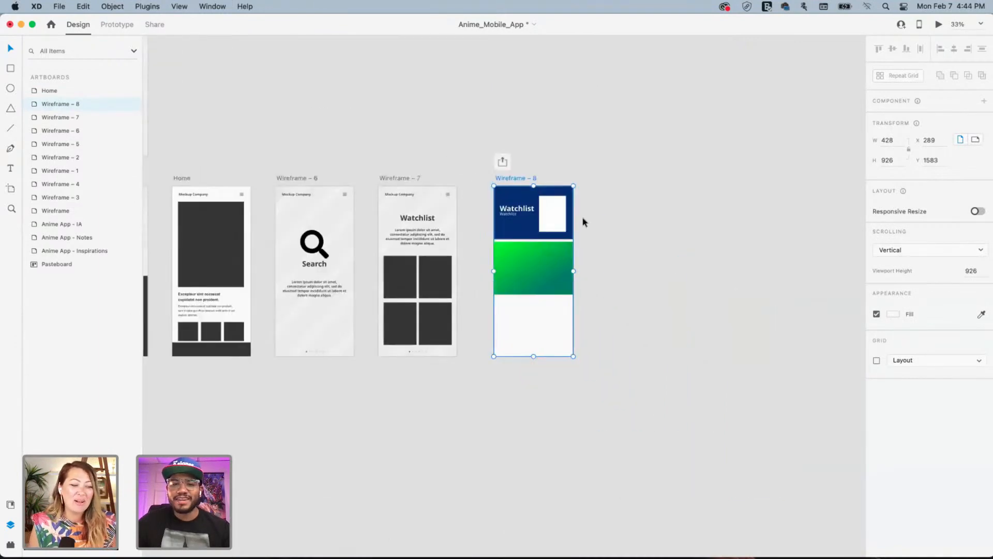
scroll(590, 204, left, 5)
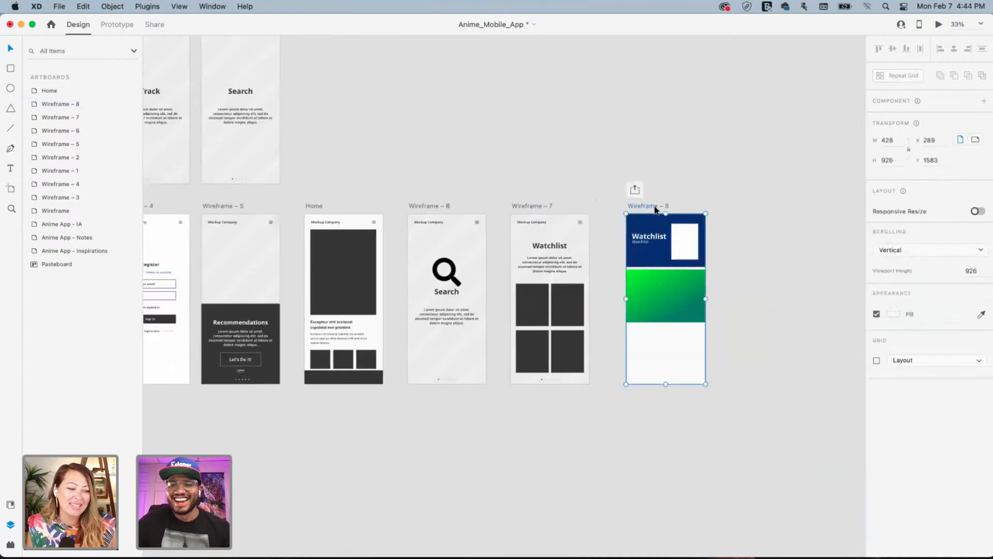
click(755, 181)
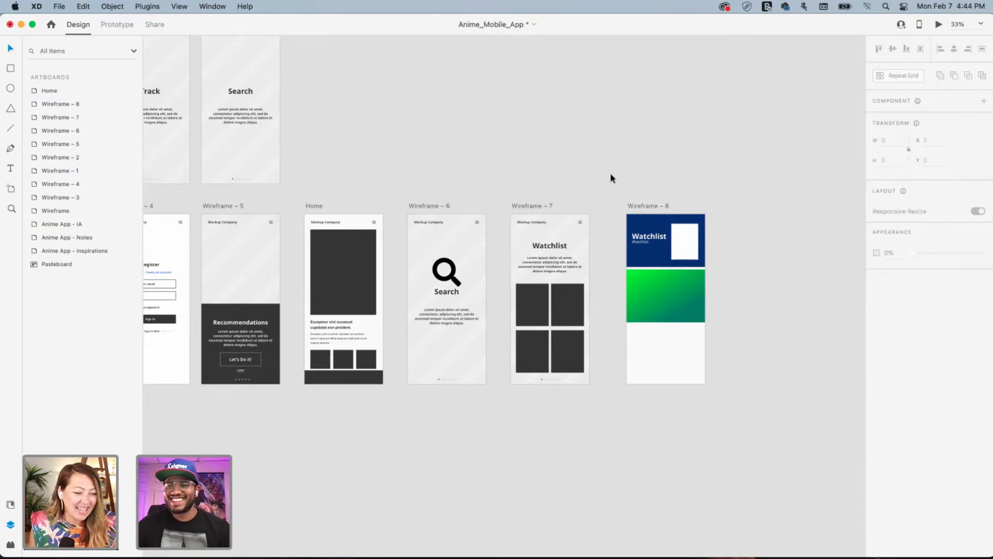
Marquee-select the Home, Popular, Search, Recommended and Watchlist boxes and nudge them
drag(607, 142, 635, 179)
drag(428, 185, 692, 249)
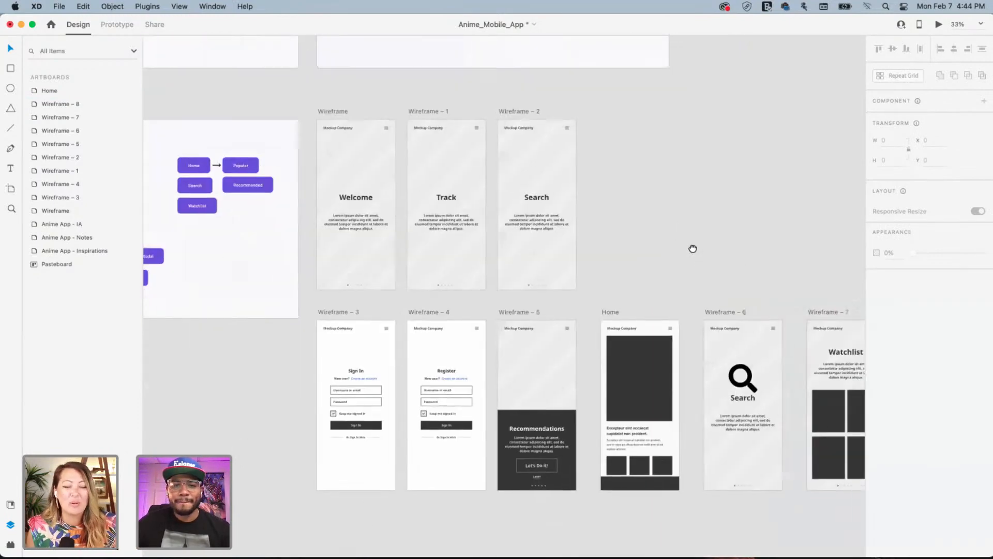
scroll(678, 386, up, 10)
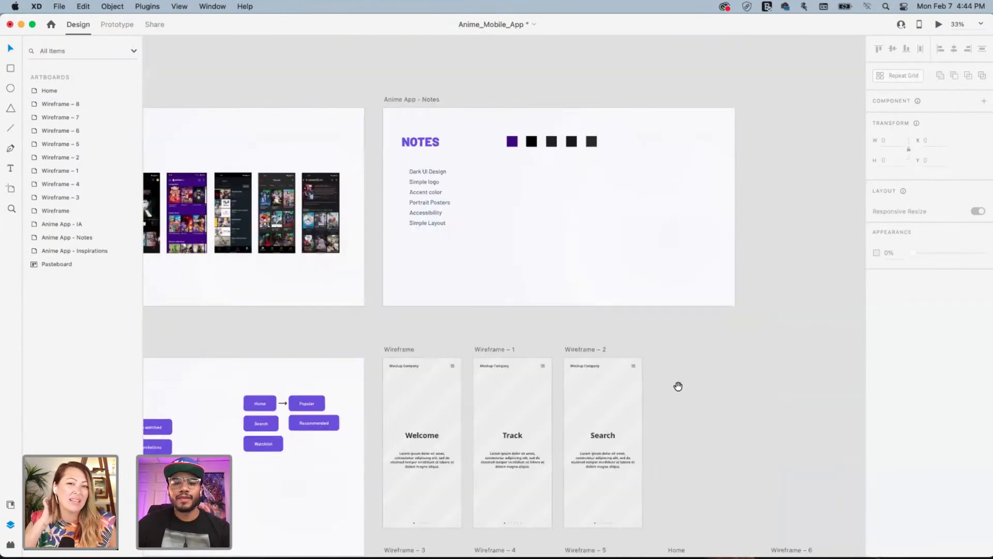
drag(605, 348, 727, 357)
mouse_move(424, 345)
mouse_down()
mouse_move(581, 319)
mouse_move(486, 286)
mouse_up()
drag(532, 422, 571, 337)
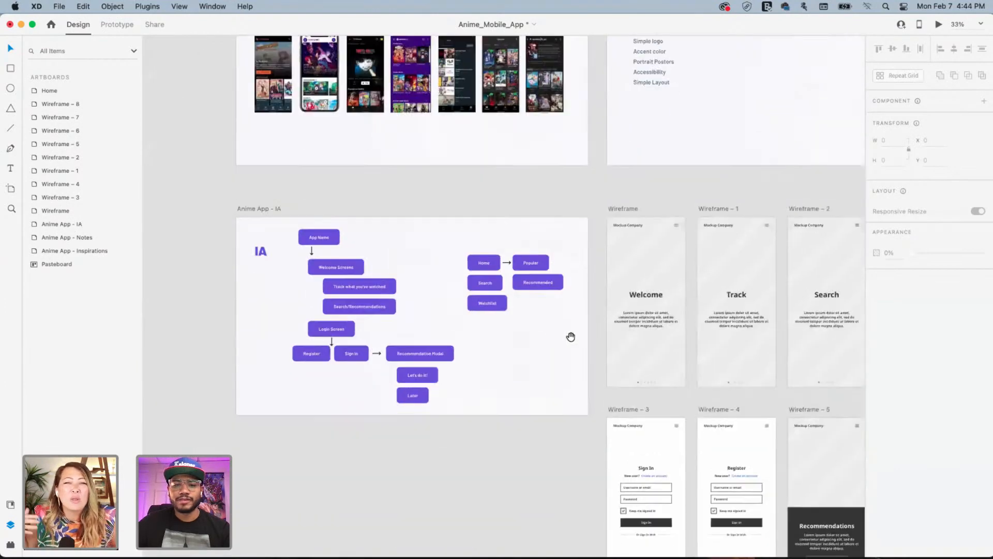
drag(452, 237, 566, 325)
mouse_move(484, 283)
mouse_down()
mouse_move(484, 303)
mouse_move(481, 290)
mouse_up()
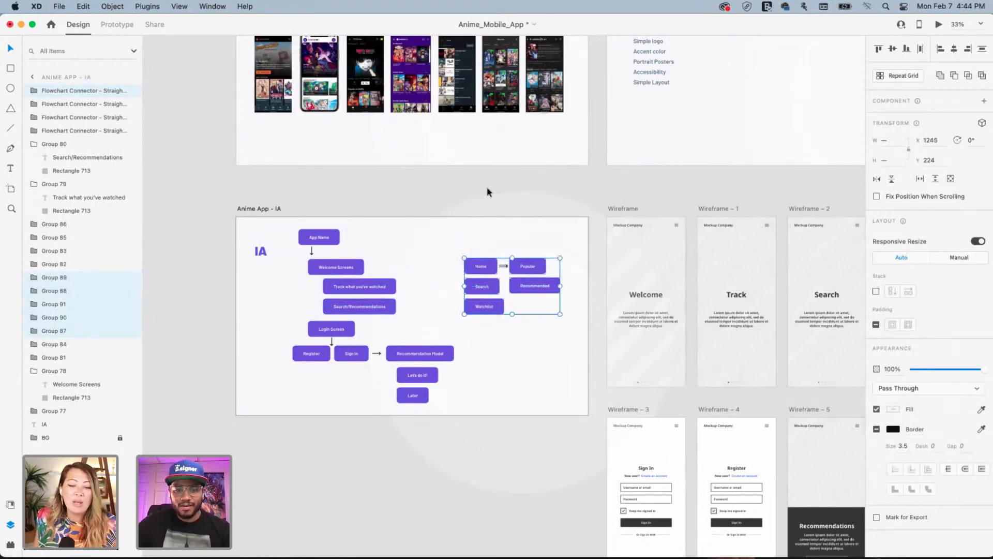
click(441, 185)
Pan over the full IA flow and the Inspirations and Notes boards, then back to the wireframes
scroll(521, 251, right, 5)
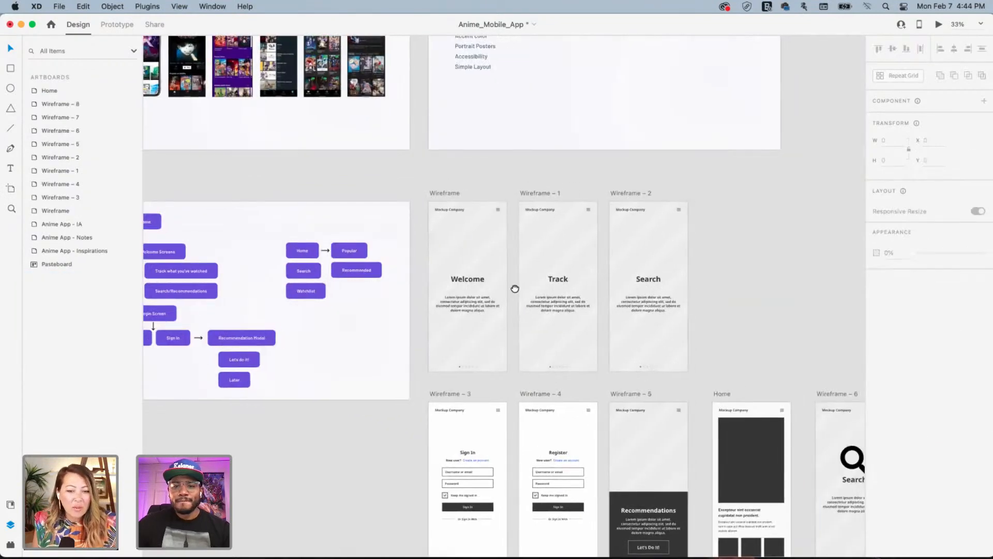
scroll(514, 288, down, 3)
drag(510, 282, 698, 302)
scroll(523, 383, left, 1)
scroll(584, 377, up, 3)
scroll(654, 361, left, 5)
scroll(654, 362, down, 2)
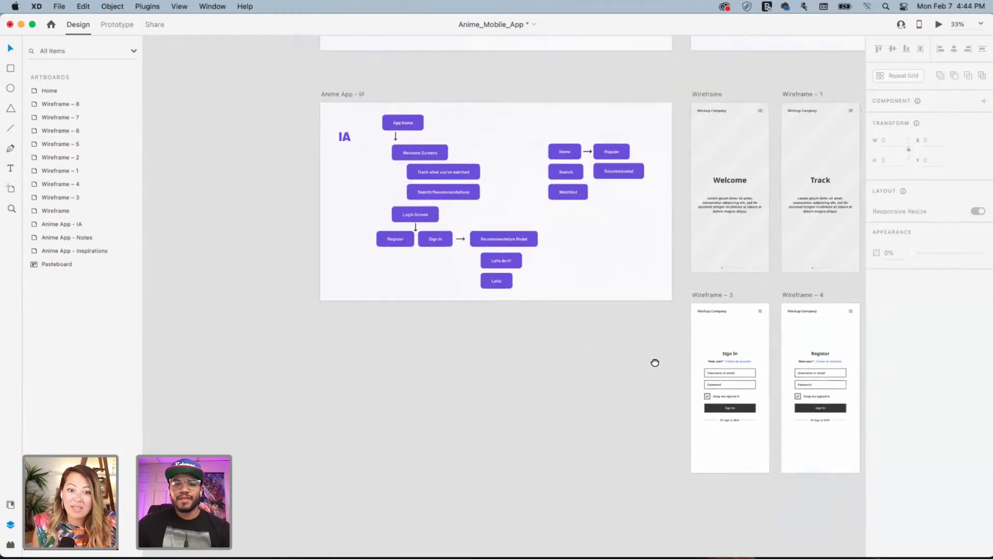
drag(562, 352, 446, 401)
scroll(472, 337, up, 5)
scroll(473, 337, right, 3)
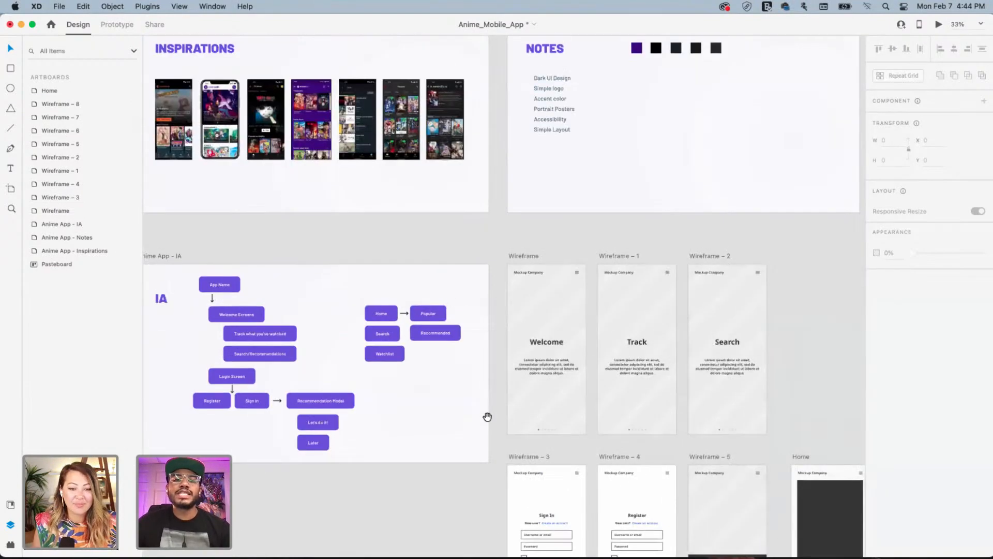
scroll(507, 386, up, 3)
scroll(506, 386, left, 2)
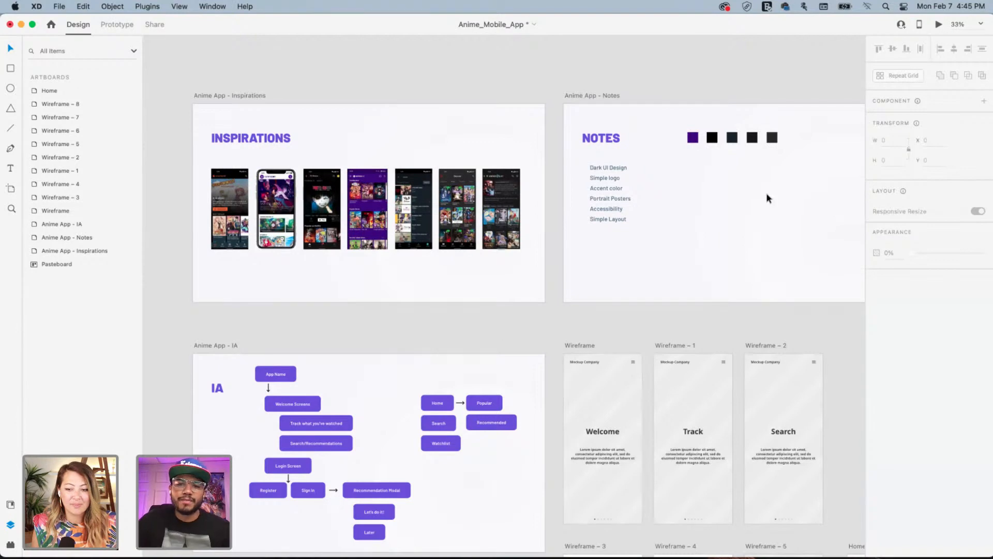
drag(730, 147, 731, 149)
scroll(730, 149, right, 5)
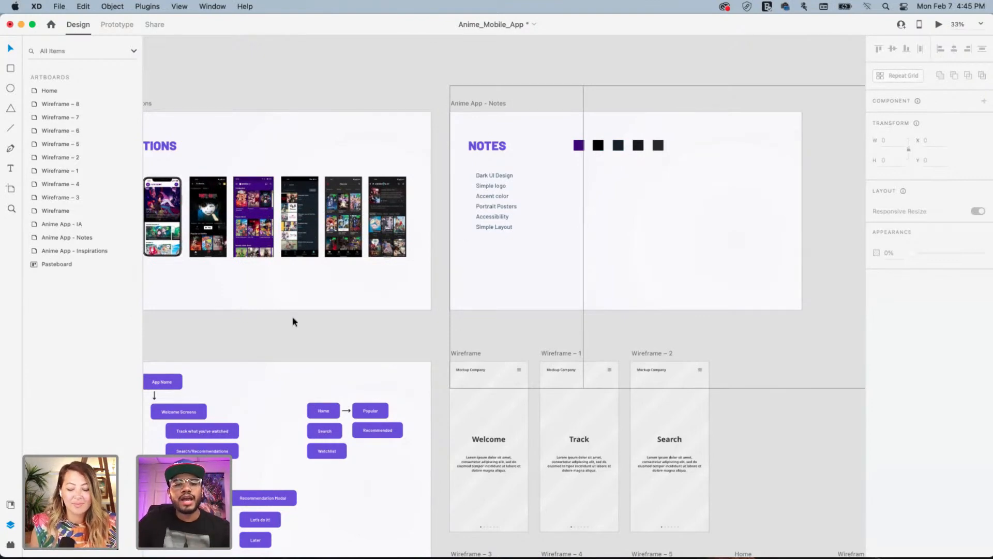
drag(229, 346, 388, 190)
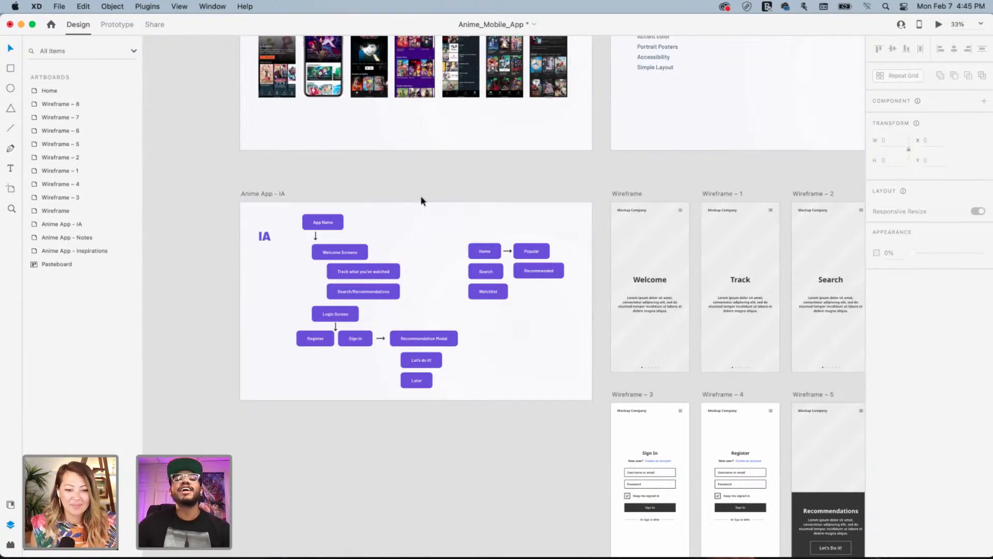
drag(579, 197, 262, 159)
drag(362, 169, 355, 151)
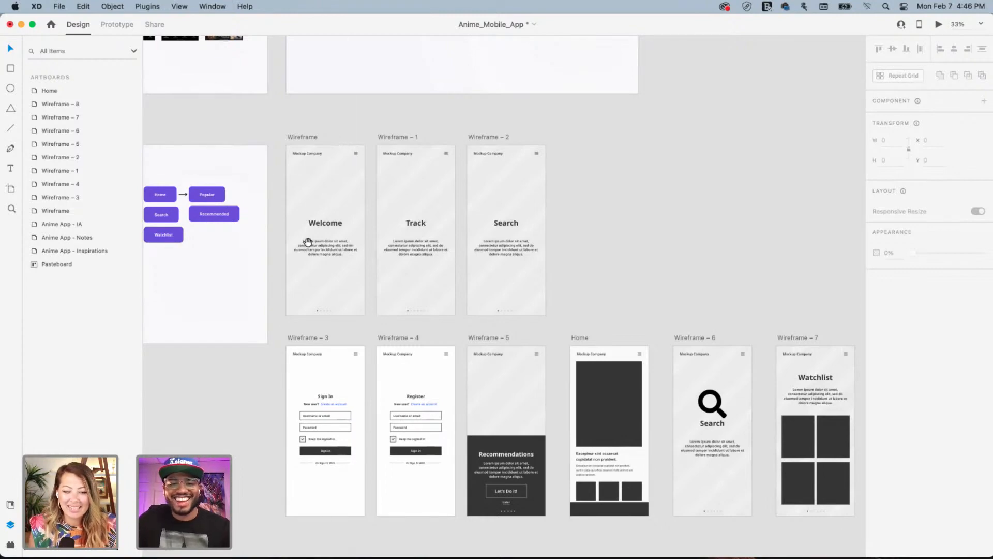
Option-drag the Wireframe – 5 Recommendations artboard to create Wireframe – 9 below the wireframe row
drag(302, 201, 553, 143)
drag(413, 259, 492, 319)
drag(488, 204, 407, 153)
drag(570, 333, 397, 324)
drag(678, 304, 449, 281)
drag(307, 264, 538, 300)
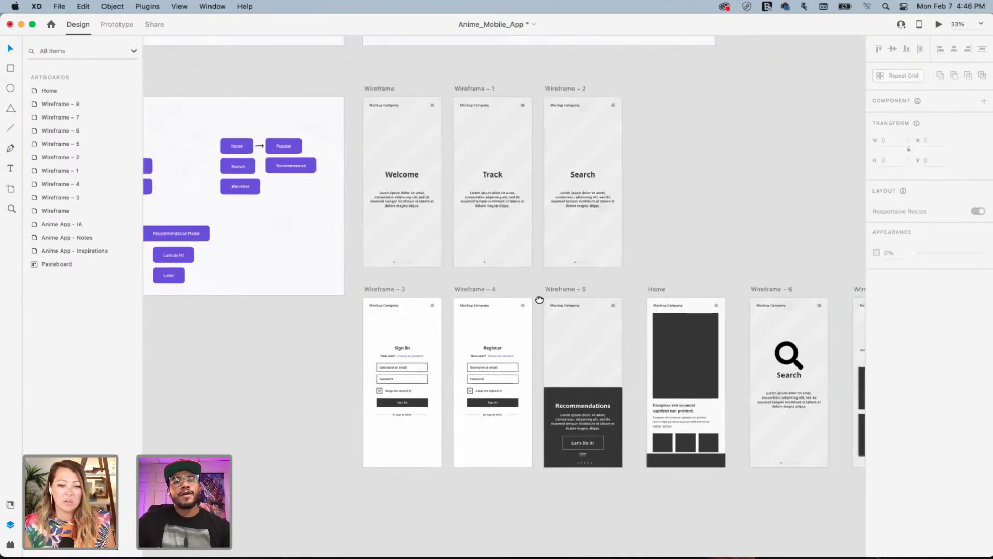
drag(390, 274, 550, 235)
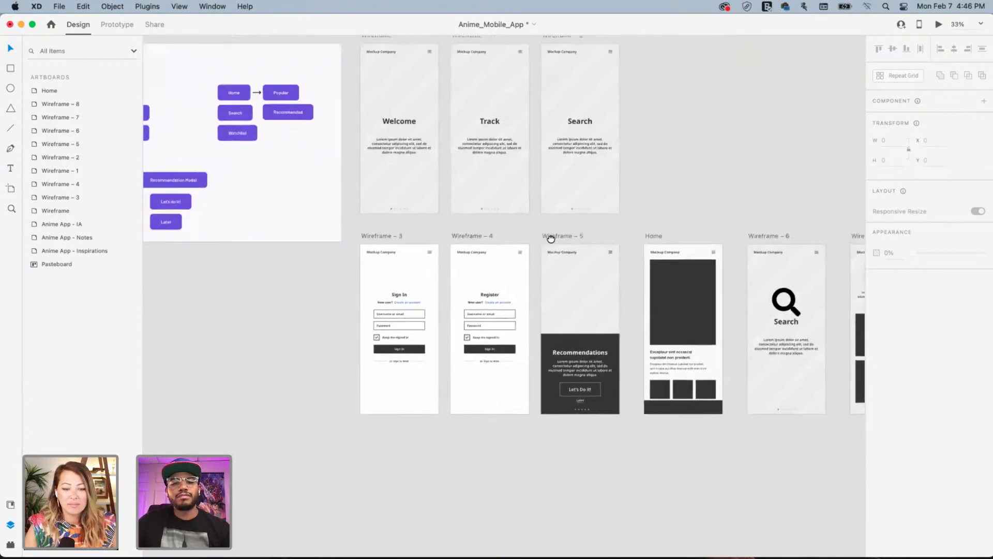
drag(479, 235, 444, 246)
drag(362, 239, 437, 210)
drag(569, 242, 483, 214)
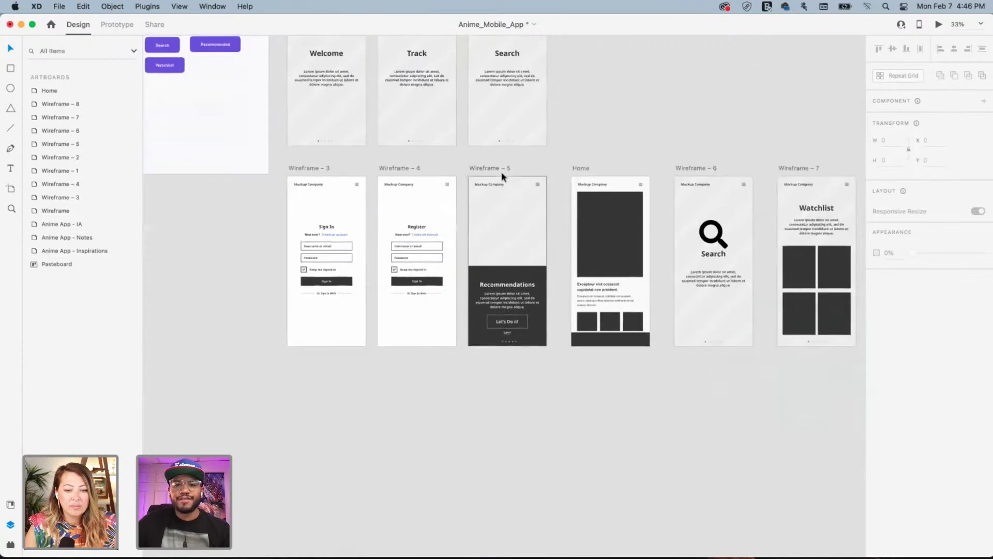
click(495, 166)
drag(491, 167, 487, 403)
drag(621, 433, 648, 294)
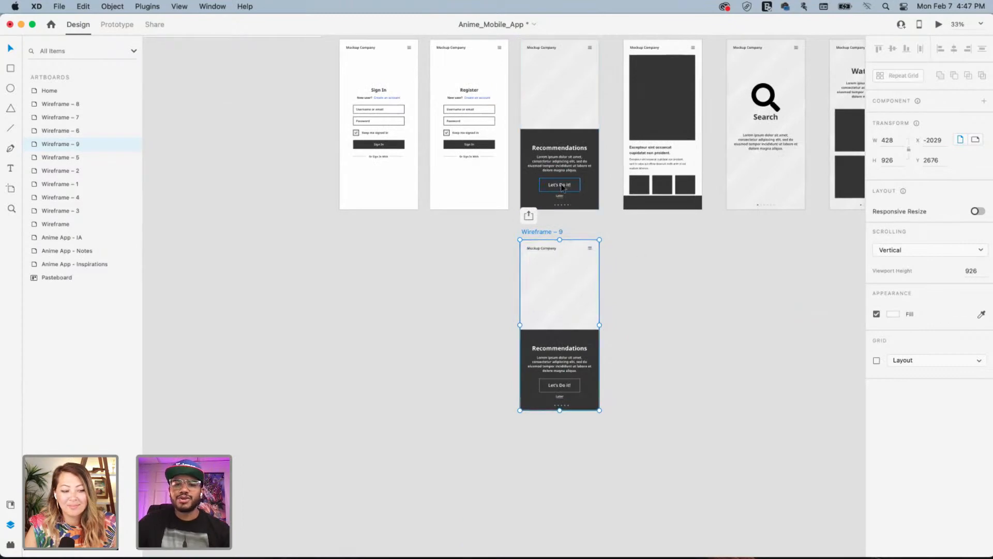
Zoom in and pick out the large dark poster rectangle on the Home screen for reuse
key(super+equal)
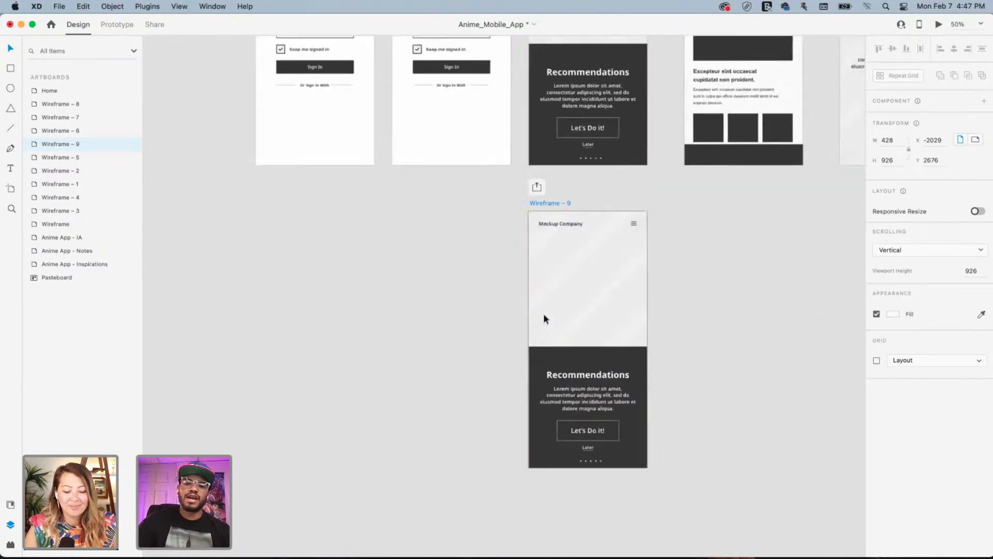
scroll(542, 318, right, 10)
scroll(513, 317, up, 4)
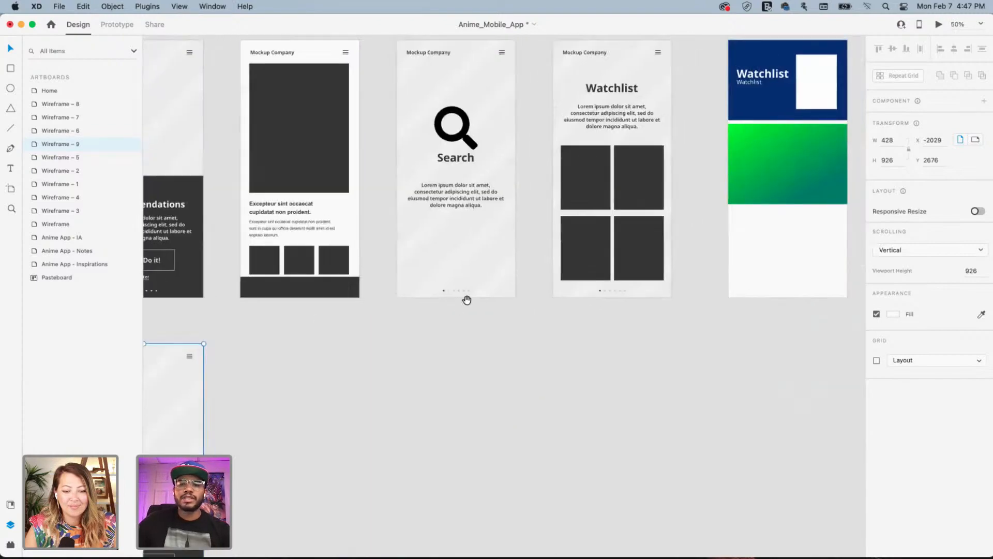
click(638, 185)
shift+click(598, 177)
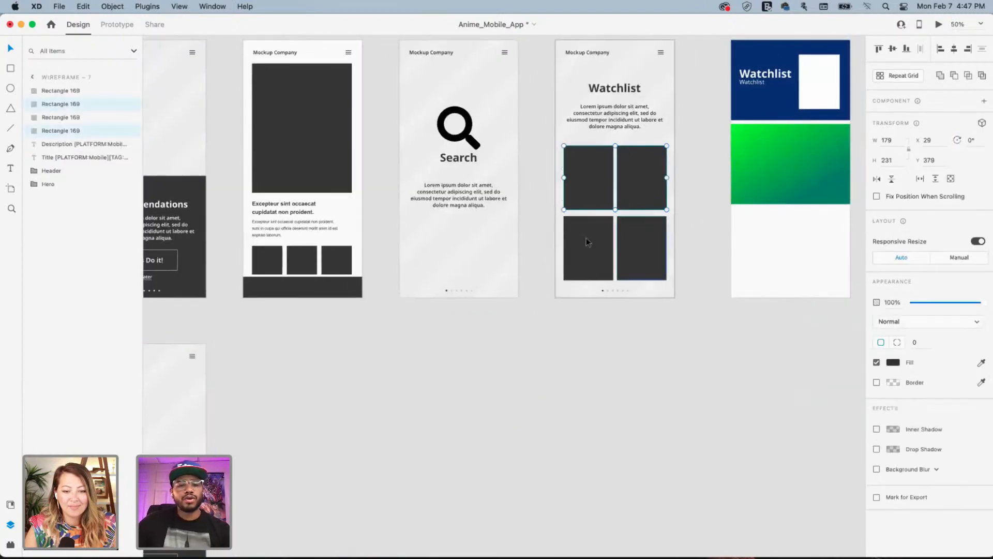
scroll(377, 412, left, 8)
scroll(377, 412, down, 2)
click(491, 151)
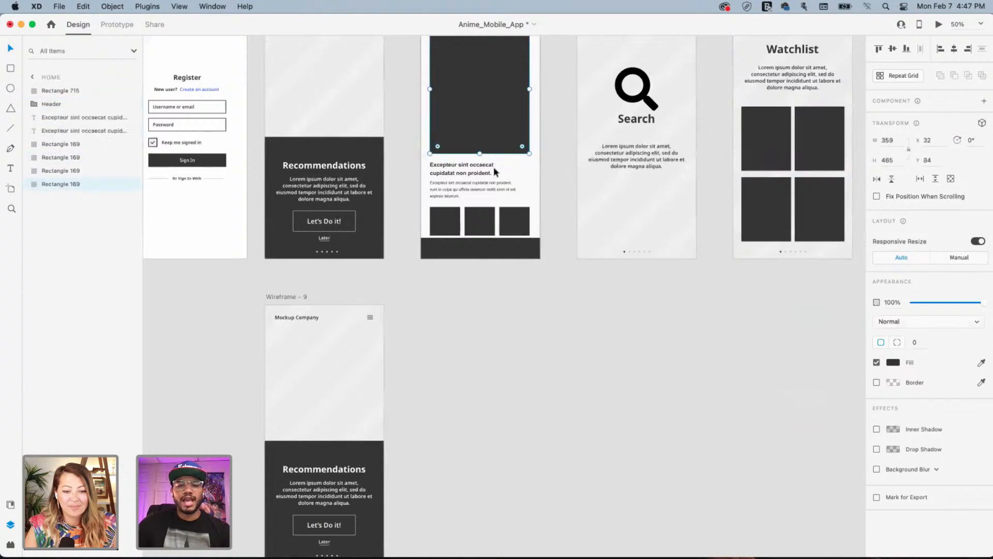
scroll(390, 418, down, 3)
scroll(390, 417, left, 2)
Replace Wireframe – 9's dark Hero background with the pasted poster rectangle, nudged slightly
click(450, 298)
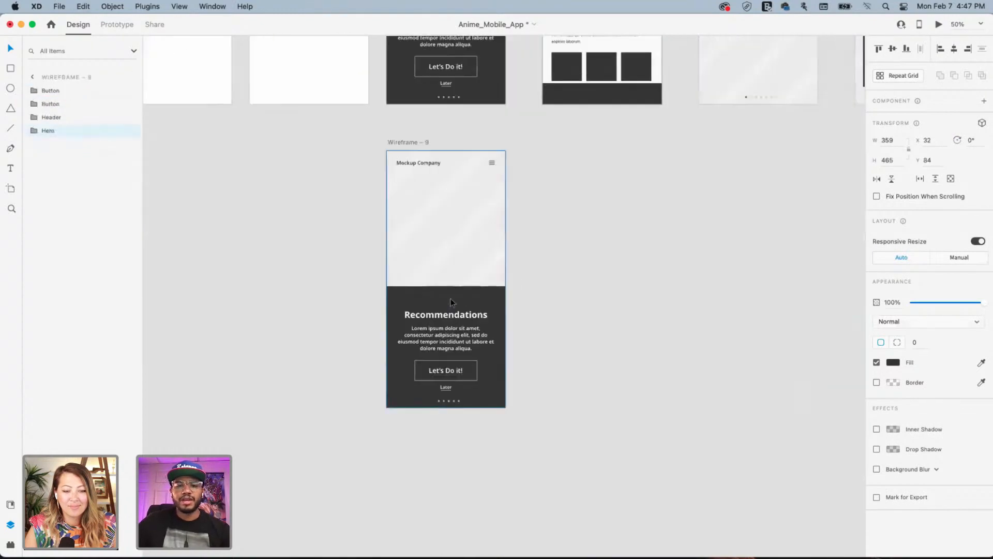
double_click(468, 293)
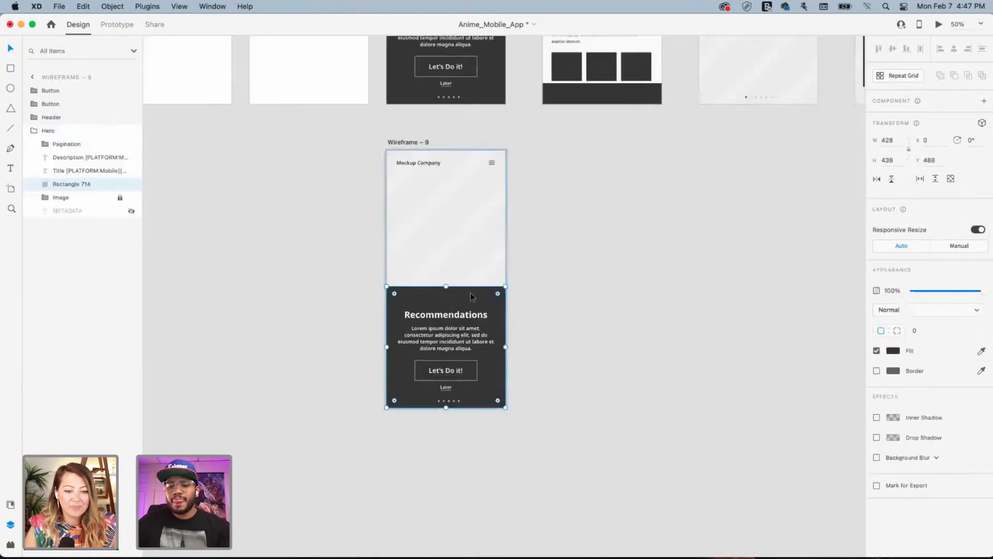
key(Delete)
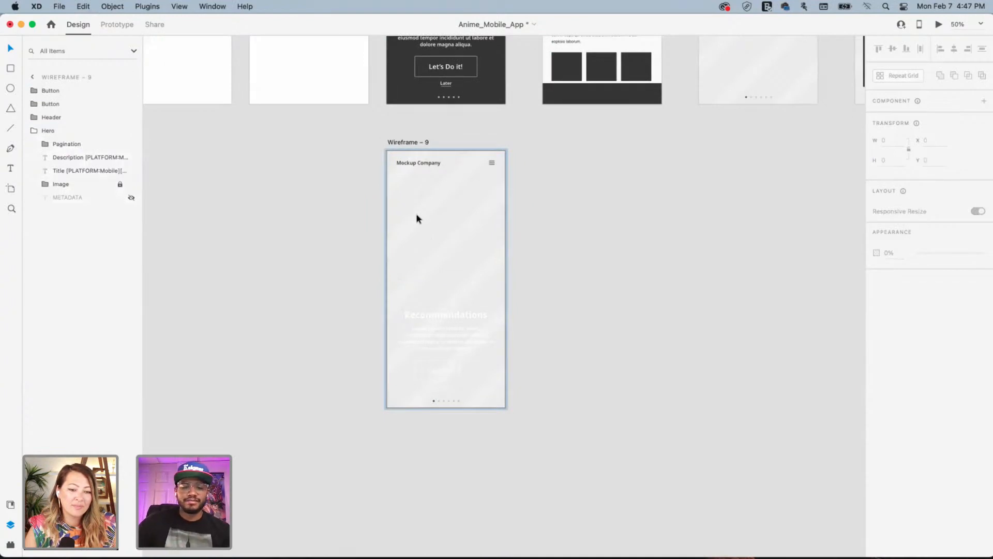
key(super+v)
mouse_move(455, 220)
mouse_down()
mouse_move(456, 231)
mouse_move(455, 215)
mouse_up()
Delete the Recommendations title, description and button group from Wireframe – 9
click(457, 315)
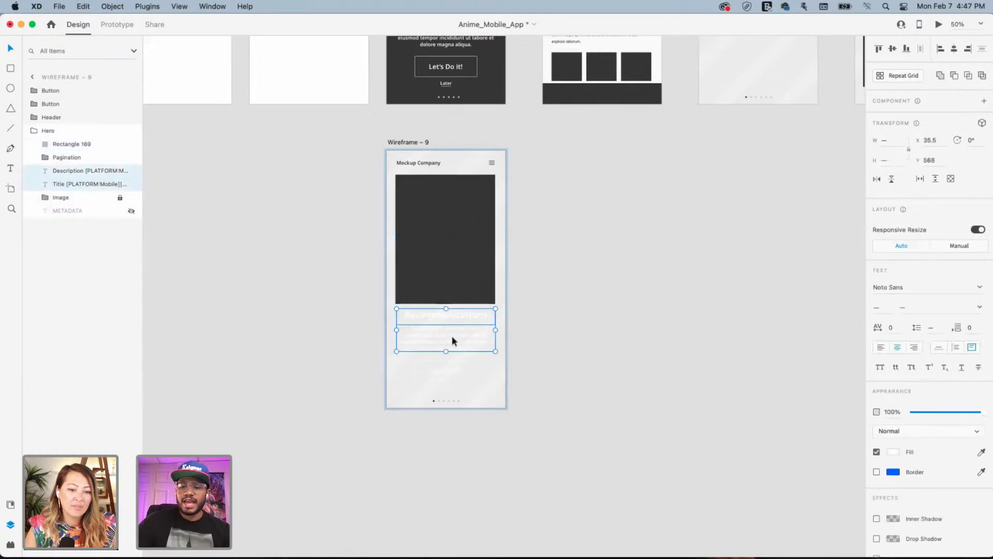
key(BackSpace)
click(443, 368)
key(BackSpace)
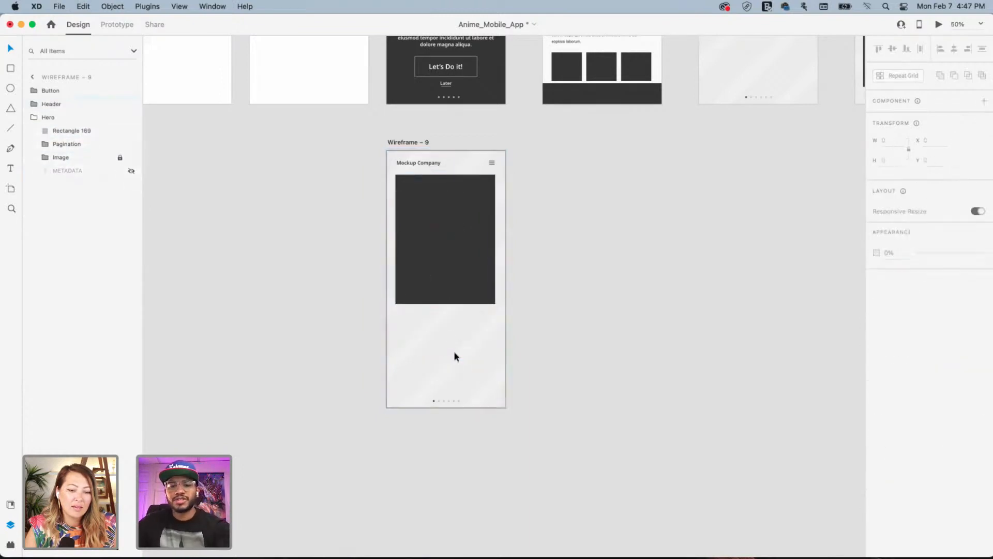
mouse_move(440, 247)
mouse_down()
mouse_move(441, 277)
mouse_move(441, 264)
mouse_up()
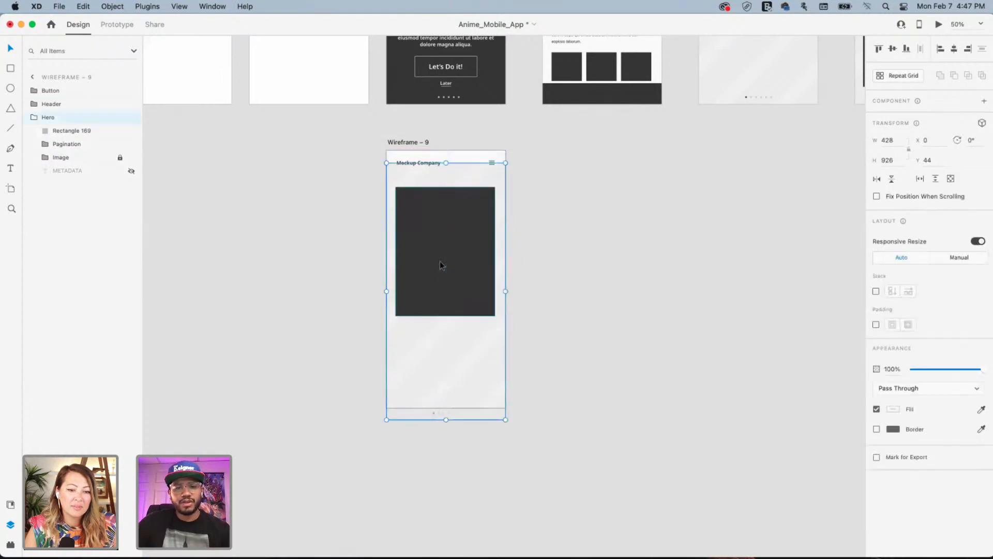
key(super+z)
click(590, 233)
click(435, 243)
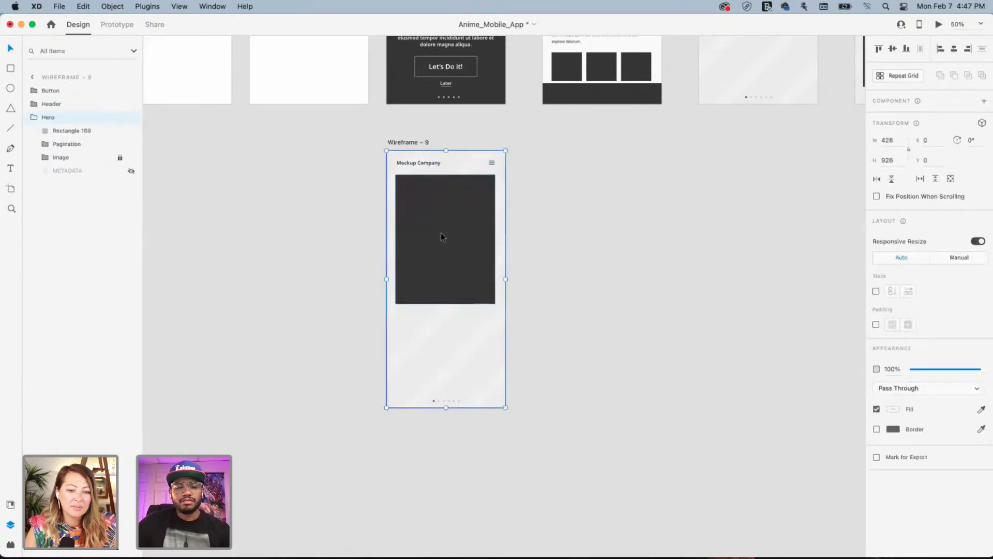
Duplicate the large rectangle into two side-by-side thumbnails beneath the poster
double_click(441, 233)
key(super+d)
drag(439, 238, 446, 327)
drag(445, 261, 451, 334)
key(super+d)
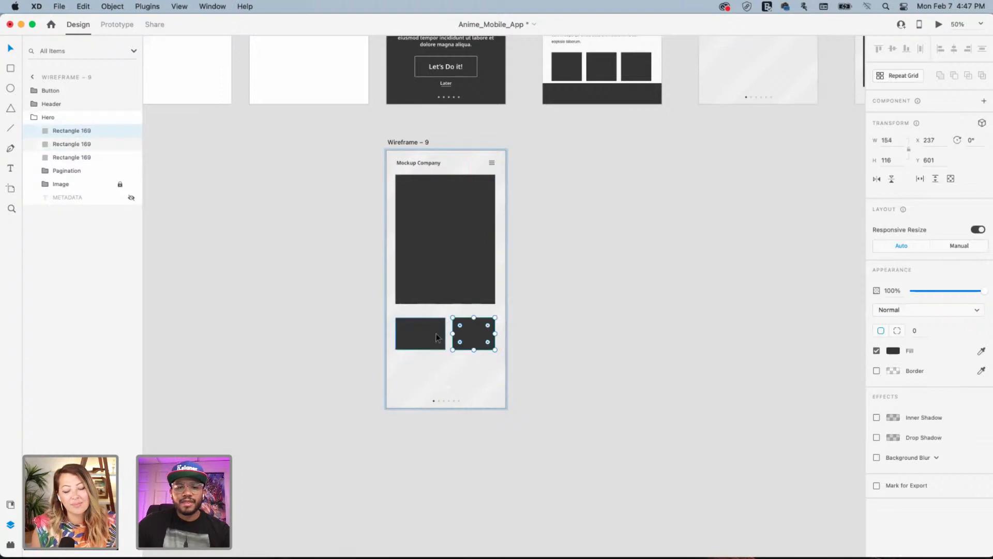
click(441, 337)
drag(445, 334, 436, 333)
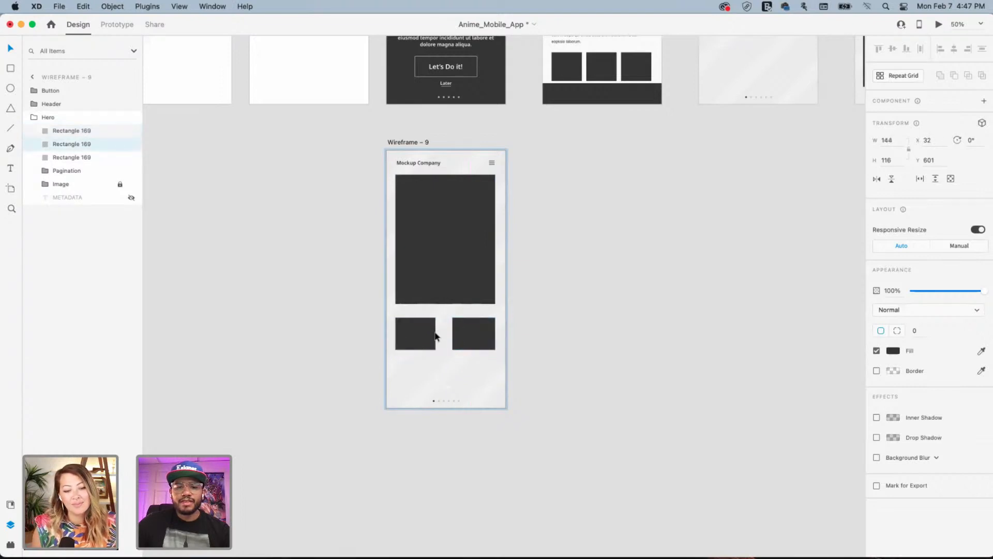
Move the poster and thumbnails down, then duplicate Wireframe – 9 as Wireframe – 10
click(467, 330)
shift+click(415, 330)
shift+click(445, 278)
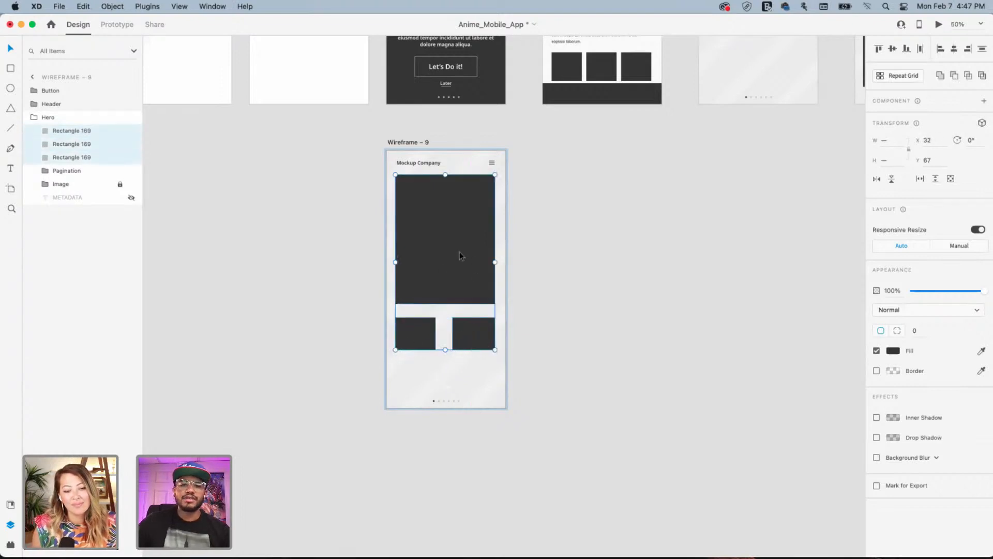
drag(457, 247, 455, 264)
drag(416, 140, 558, 145)
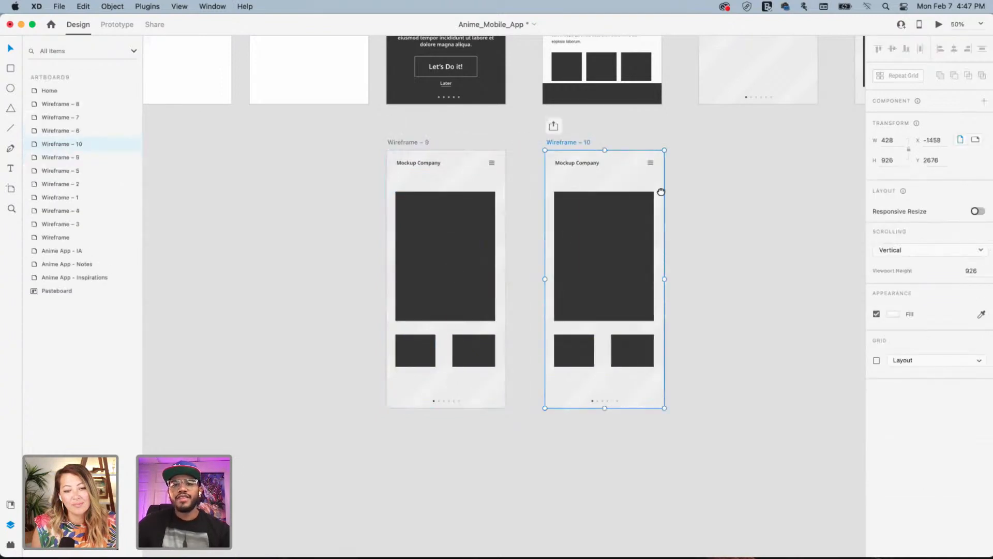
Widen Wireframe – 9's left thumbnail from 144 to 156 px
drag(700, 240, 455, 371)
drag(541, 345, 362, 396)
drag(344, 346, 405, 429)
drag(328, 313, 532, 311)
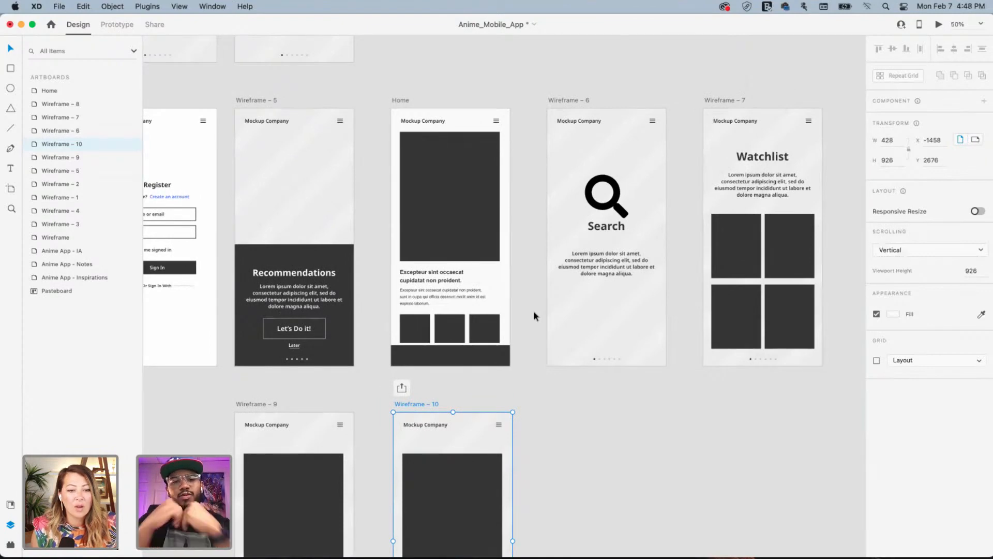
drag(532, 417, 677, 382)
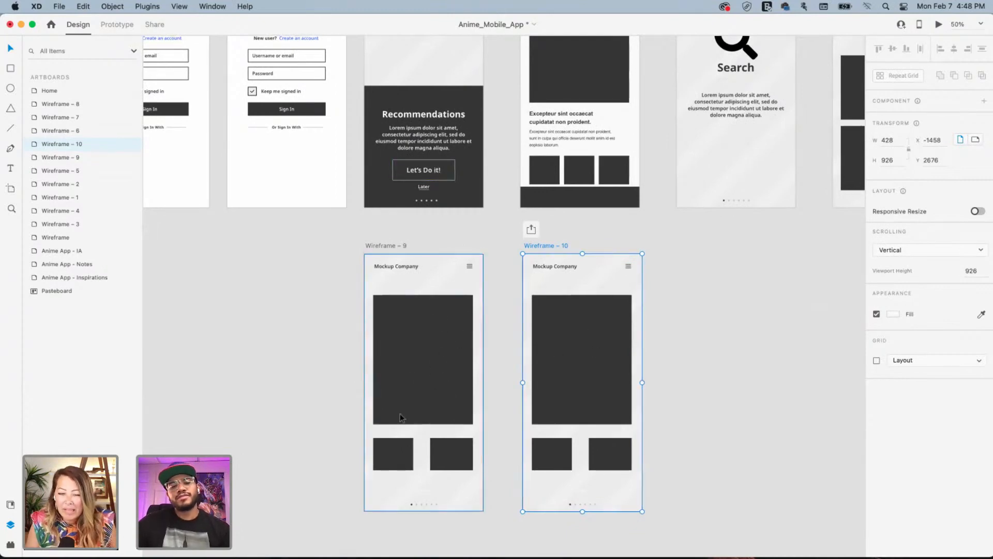
double_click(407, 449)
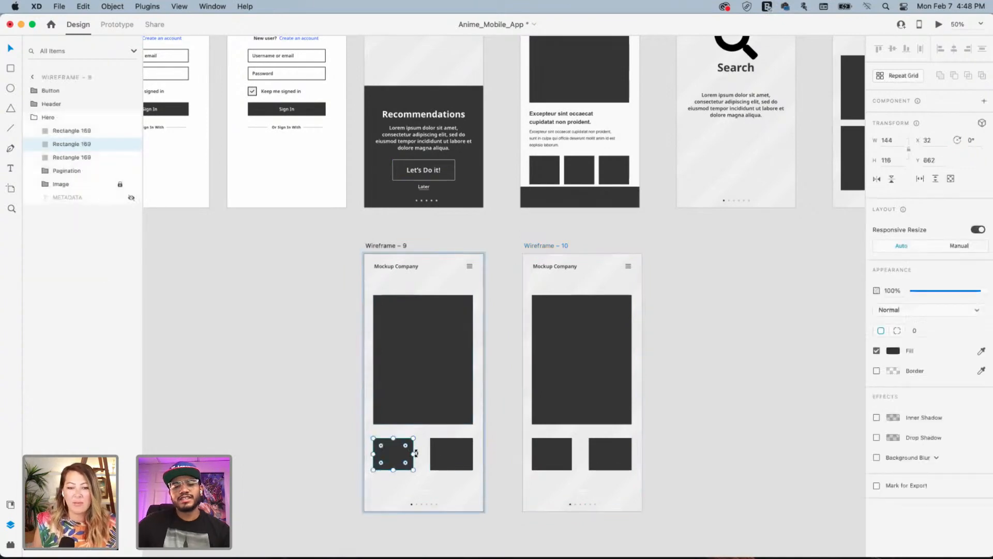
drag(416, 453, 419, 453)
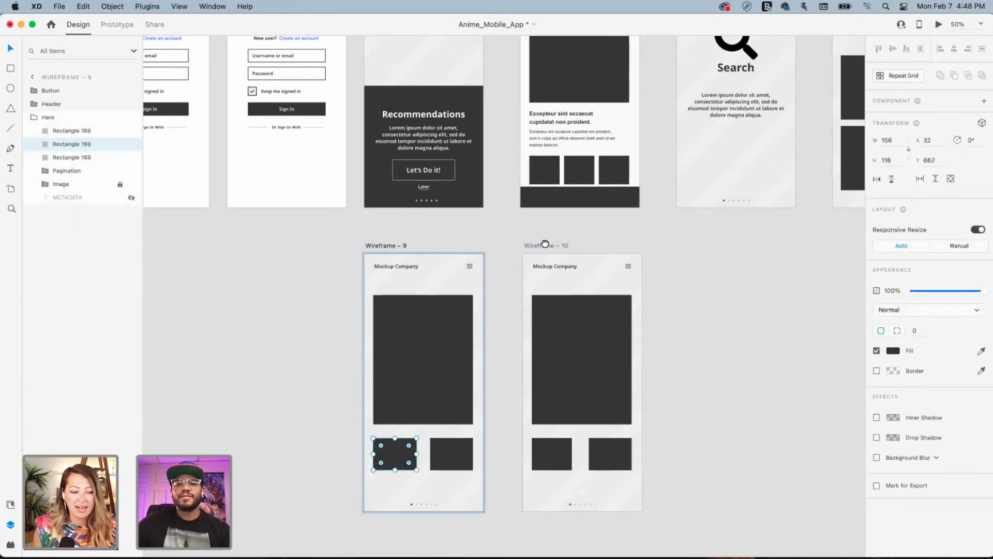
Pan up to the upper row and select the Home artboard
scroll(544, 243, up, 5)
scroll(545, 244, down, 5)
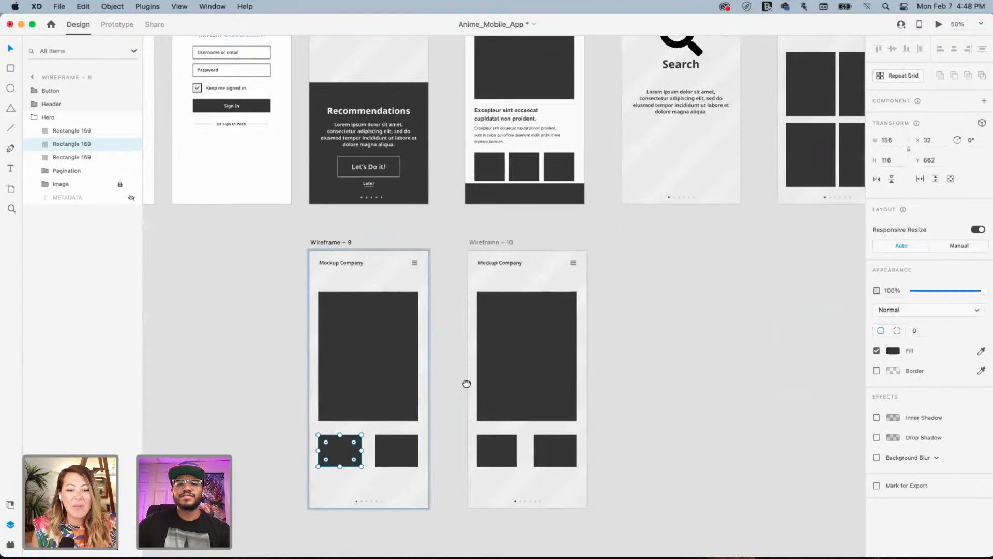
drag(467, 384, 450, 336)
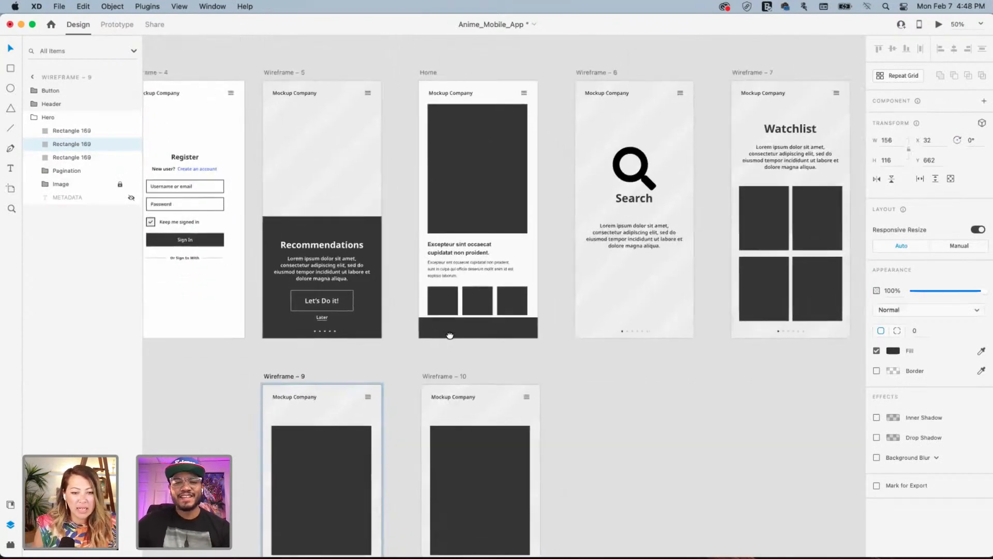
drag(472, 198, 501, 240)
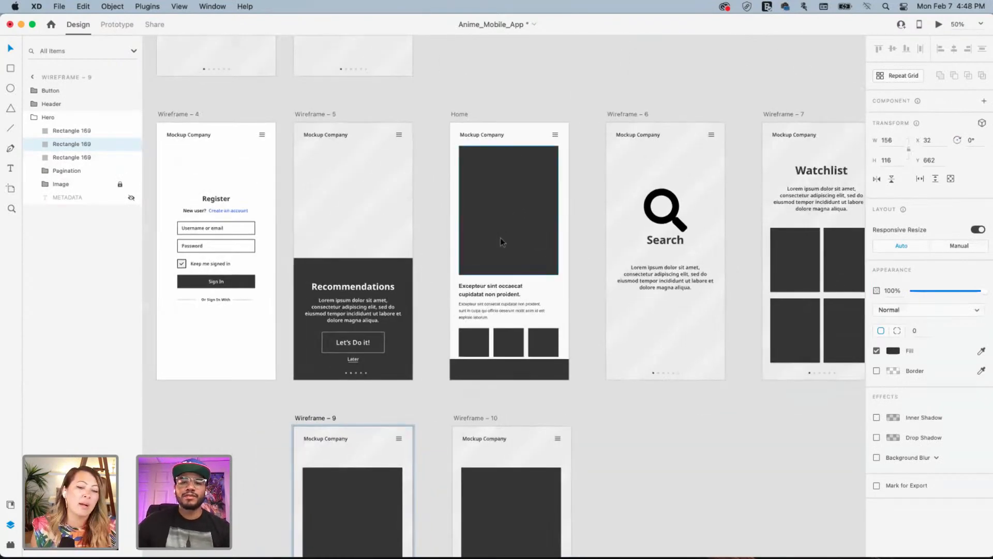
click(466, 115)
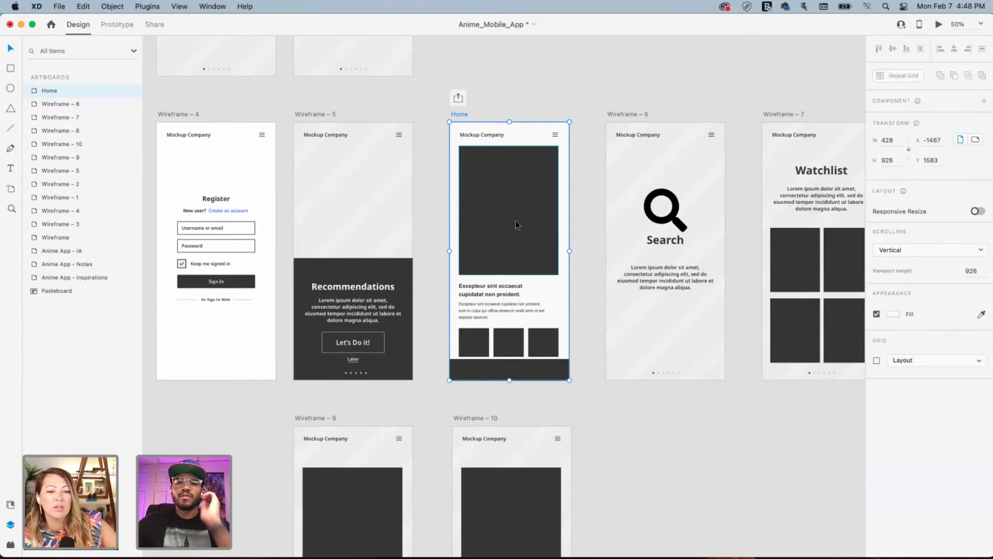
Shorten the Home screen's large poster from its top edge
scroll(516, 224, up, 1)
scroll(505, 236, up, 3)
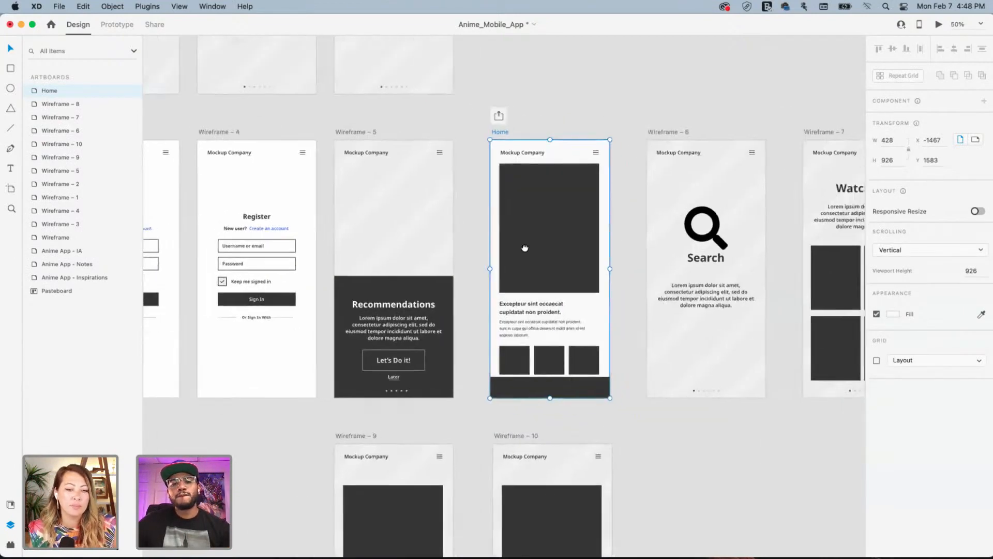
click(515, 206)
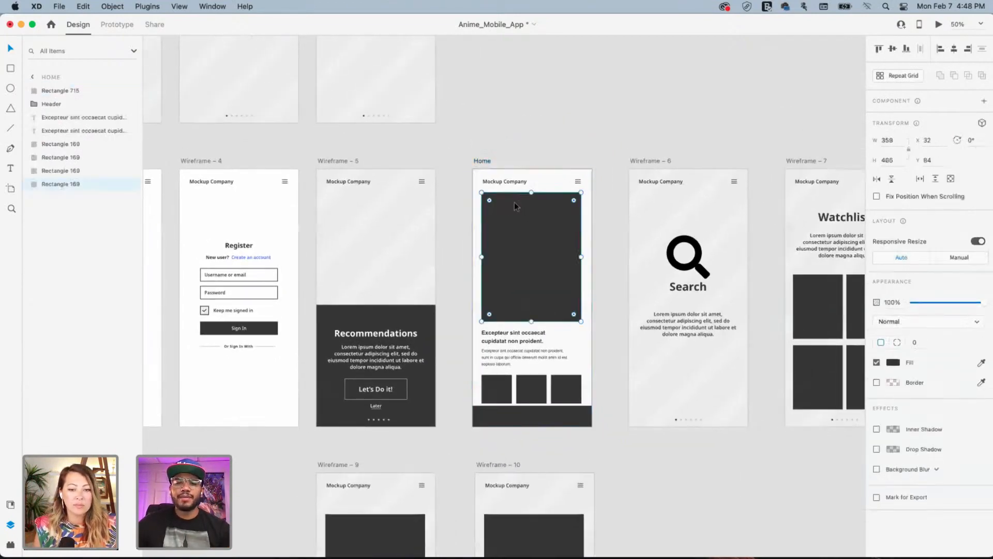
drag(531, 193, 529, 211)
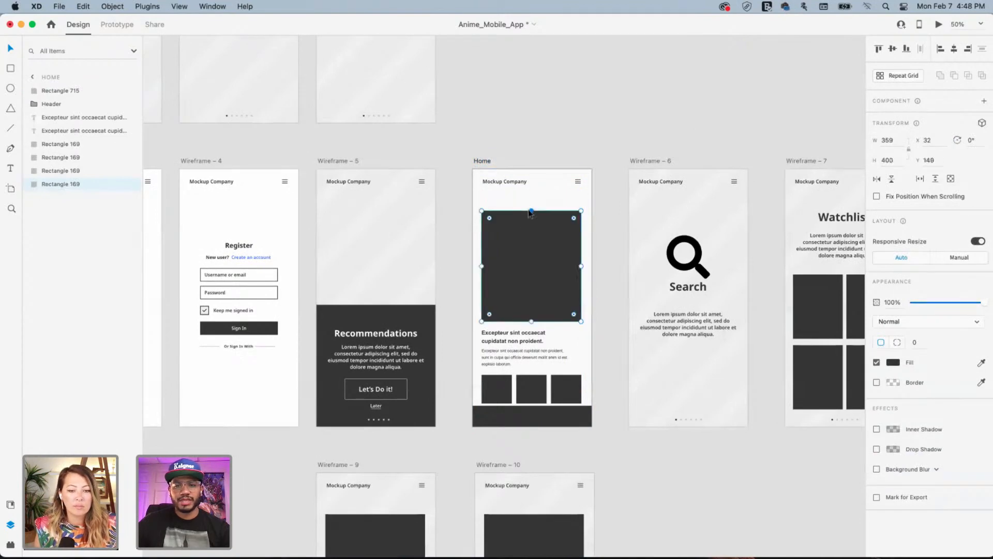
Copy the headline to the top of Home and retype it as 'Popular'
click(495, 340)
drag(496, 341, 496, 197)
double_click(497, 196)
text(P)
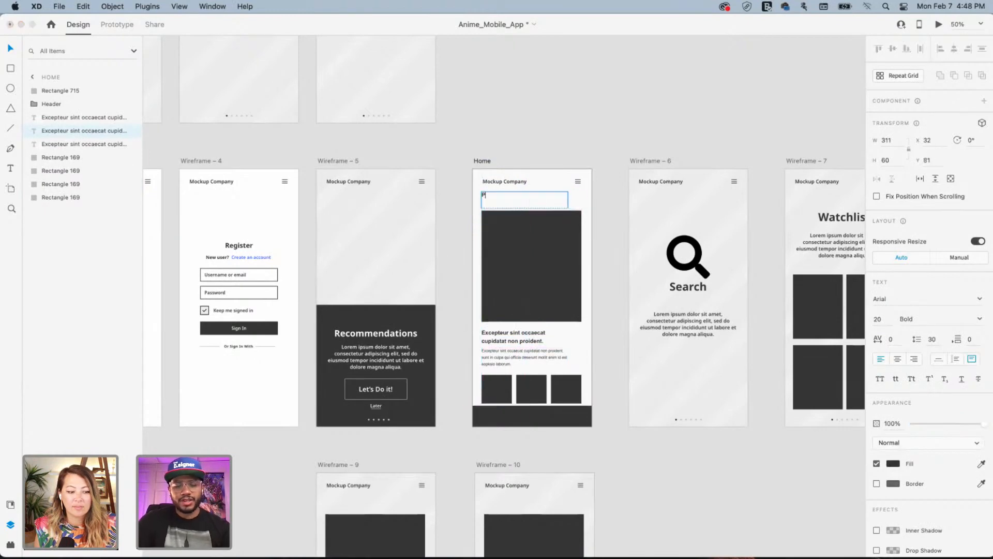
text(opular)
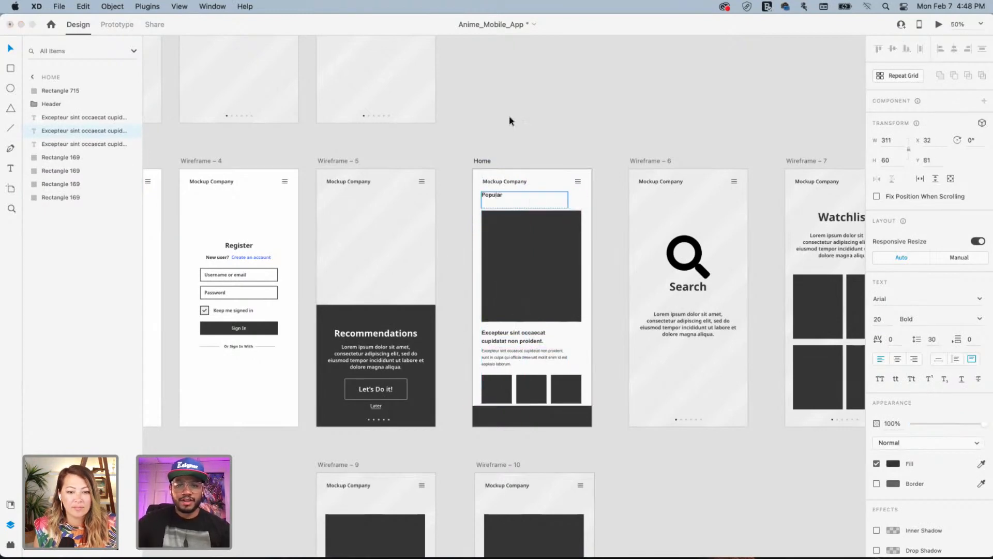
key(Escape)
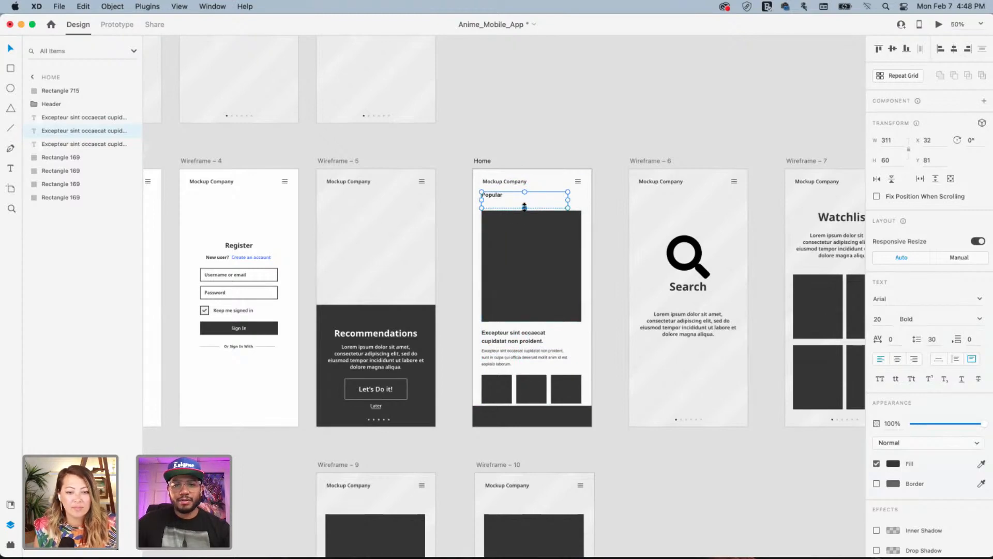
drag(524, 207, 525, 199)
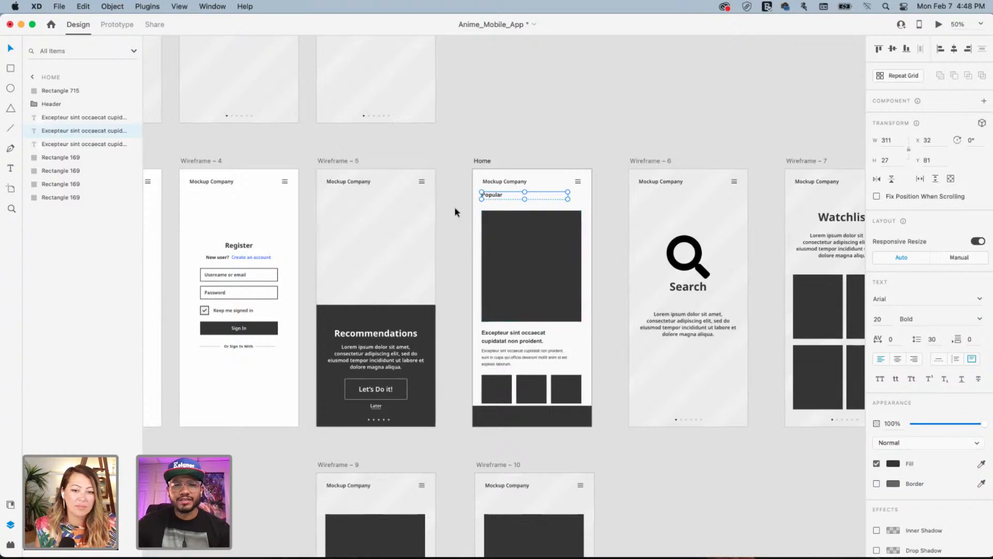
Copy the heading above the thumbnails and retype it as 'Recommendations'
alt+drag(489, 195, 504, 352)
click(508, 355)
shift+click(508, 339)
click(496, 368)
double_click(495, 368)
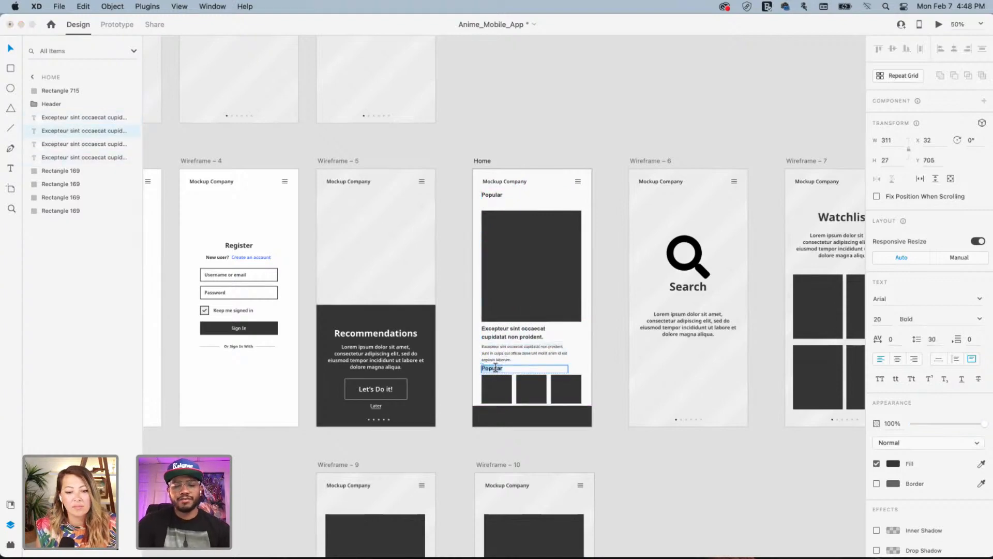
text(Reco)
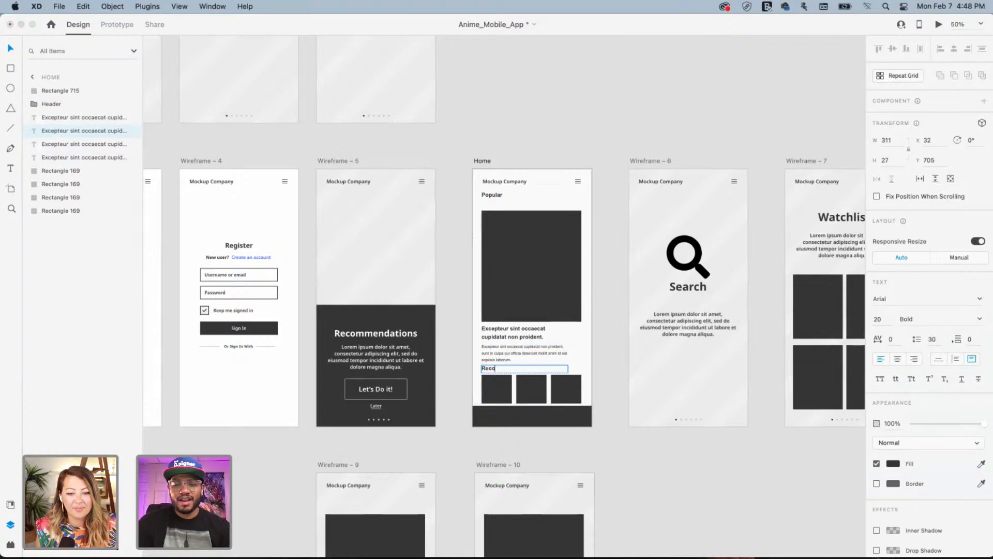
text(mmendations)
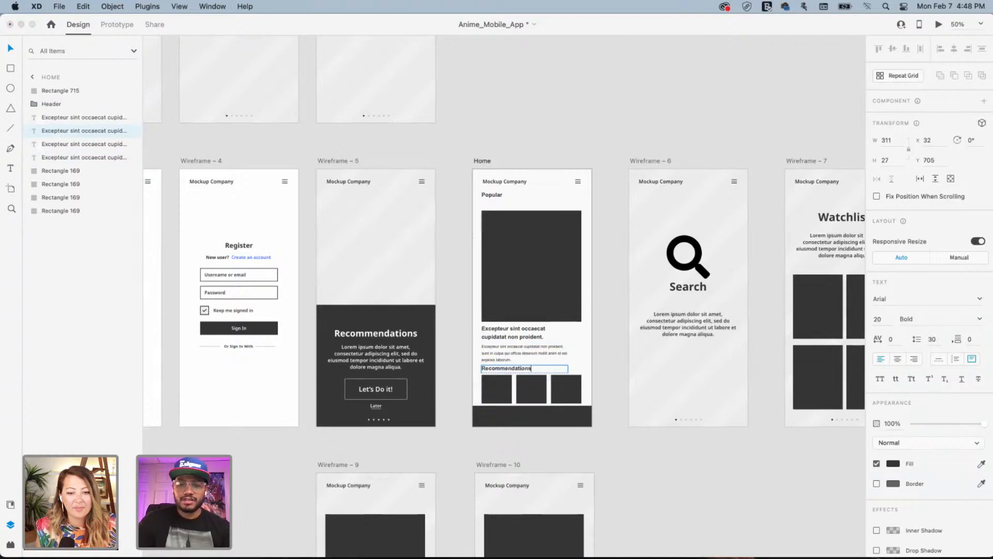
click(642, 472)
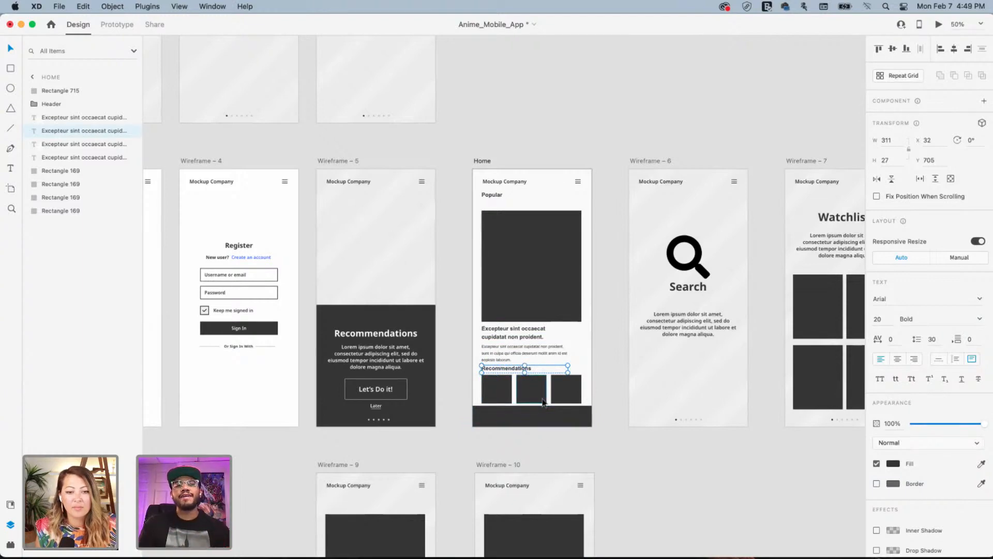
Nudge the poster, headline and body text, and Recommendations label with three thumbnails upward
click(494, 246)
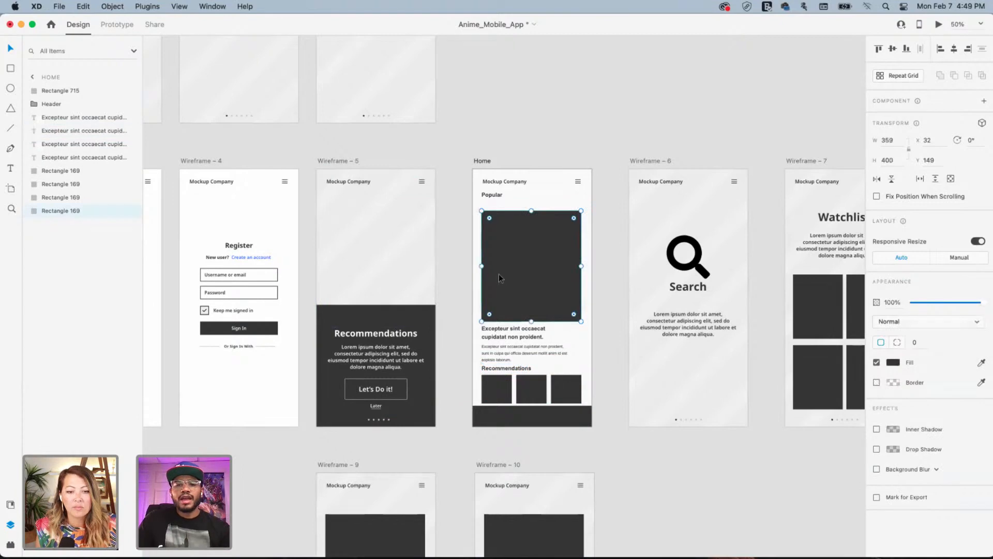
drag(498, 274, 497, 274)
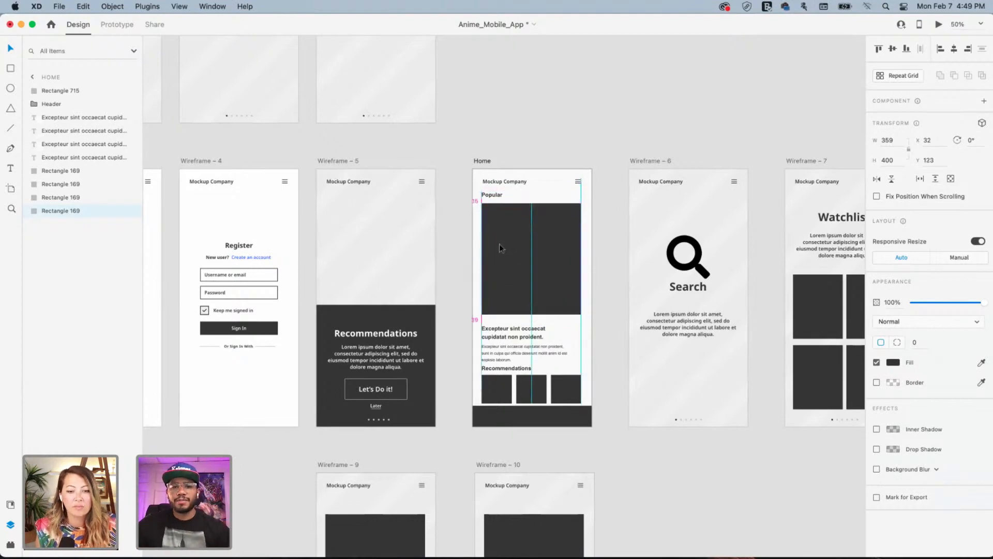
click(501, 342)
shift+click(502, 347)
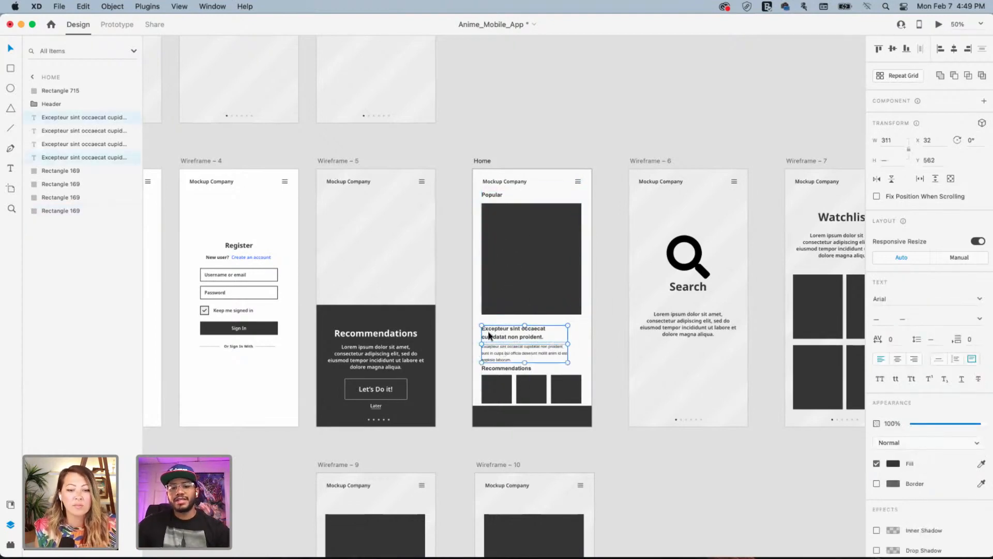
drag(489, 333, 489, 330)
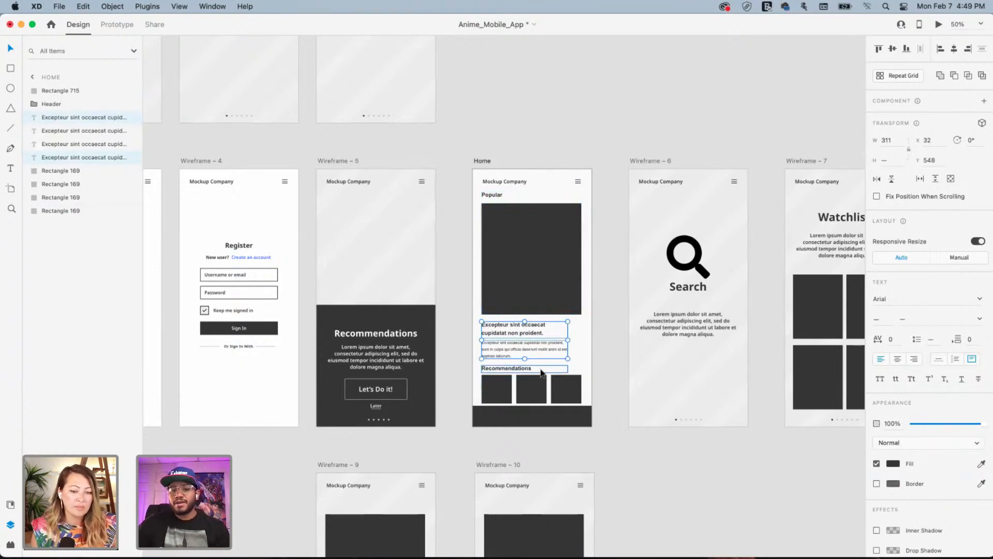
click(503, 368)
shift+click(502, 387)
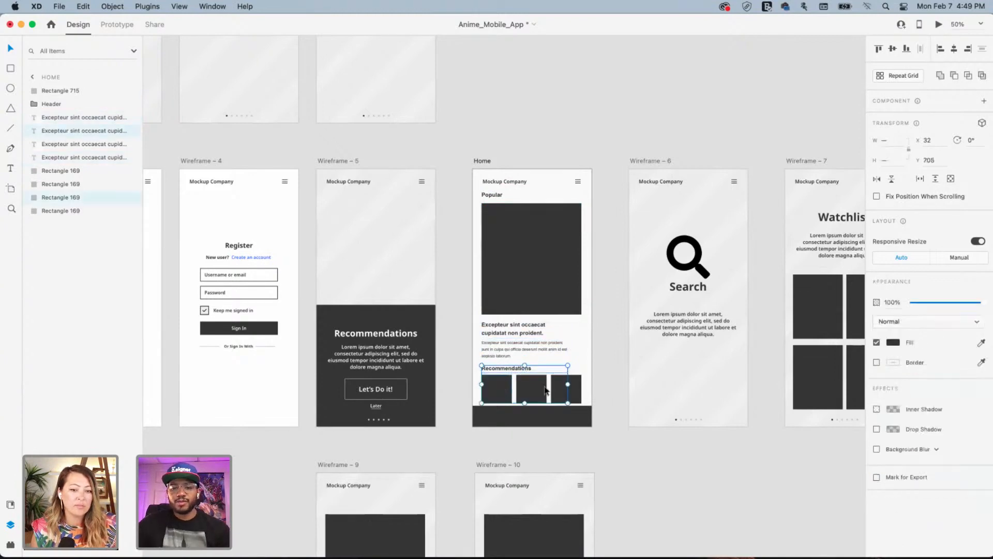
shift+click(531, 388)
shift+click(574, 392)
drag(519, 392, 522, 383)
Retype the Home screen's top heading from 'Popular' to 'Trending'
click(609, 447)
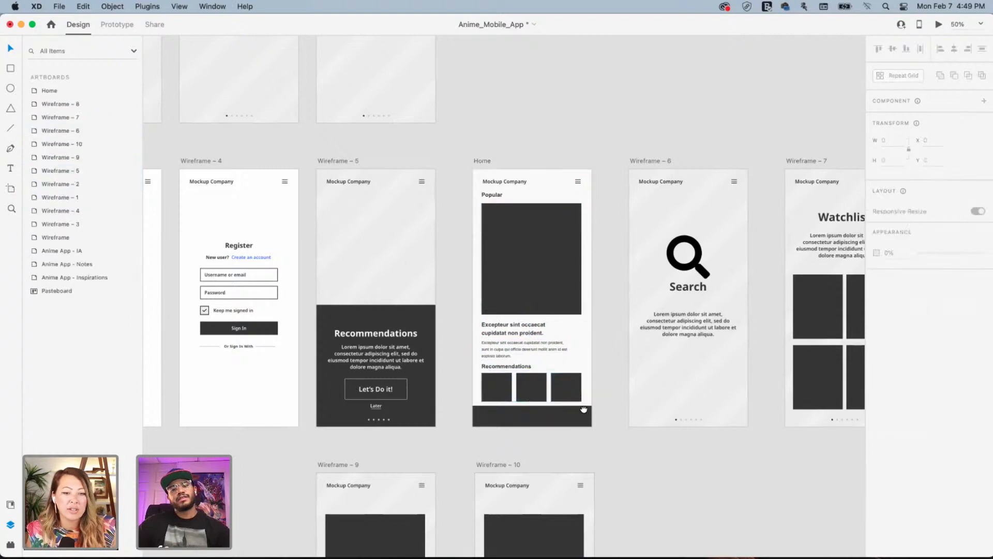
scroll(529, 347, down, 3)
scroll(530, 347, right, 3)
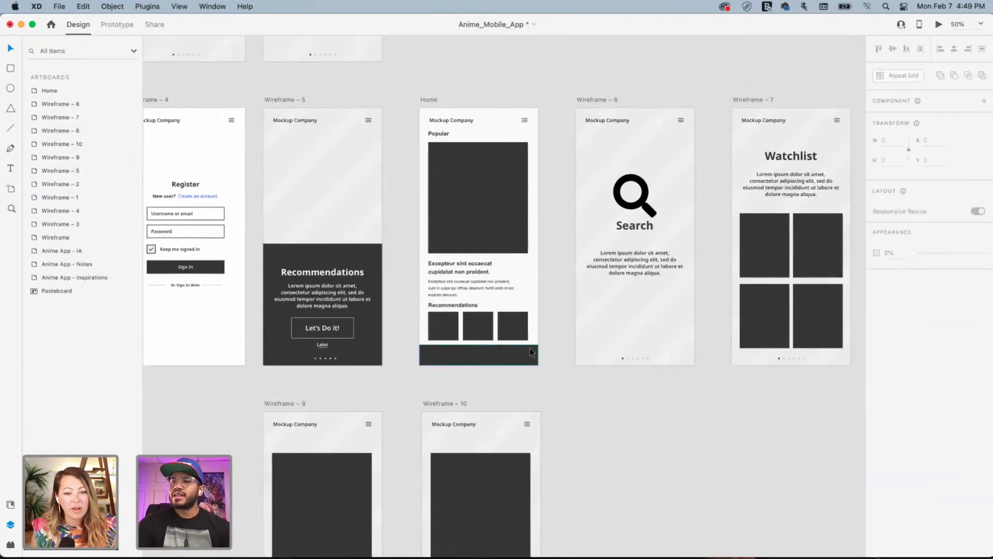
double_click(439, 134)
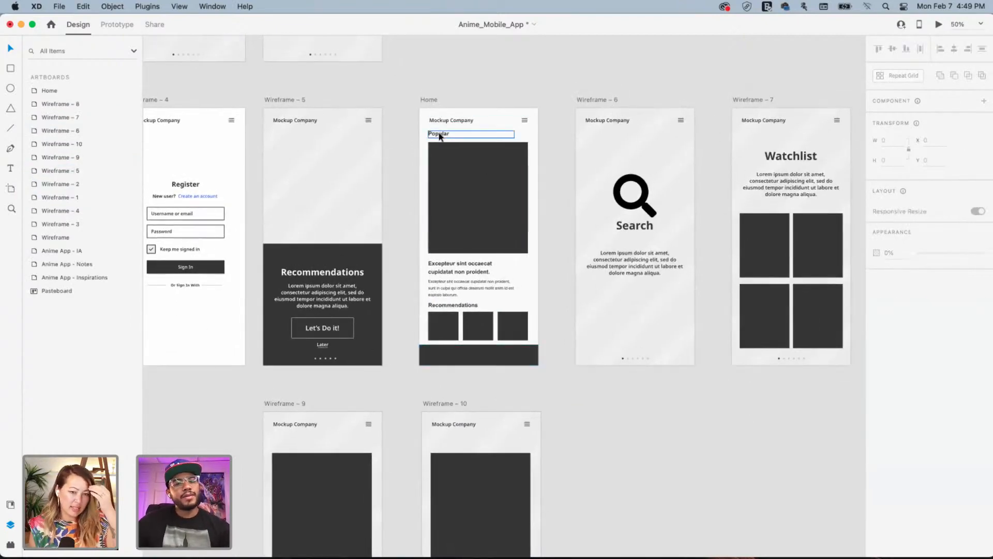
text(Tr)
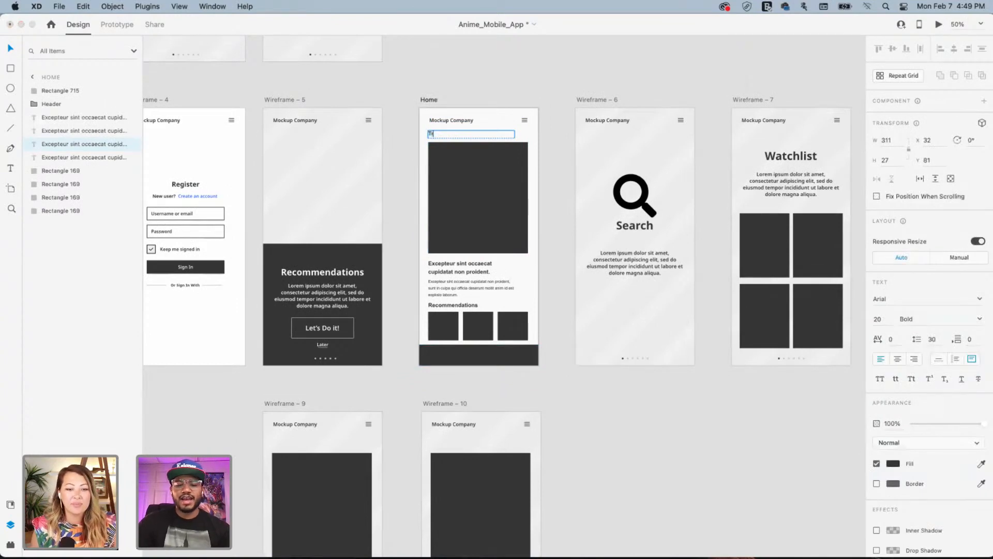
text(ending)
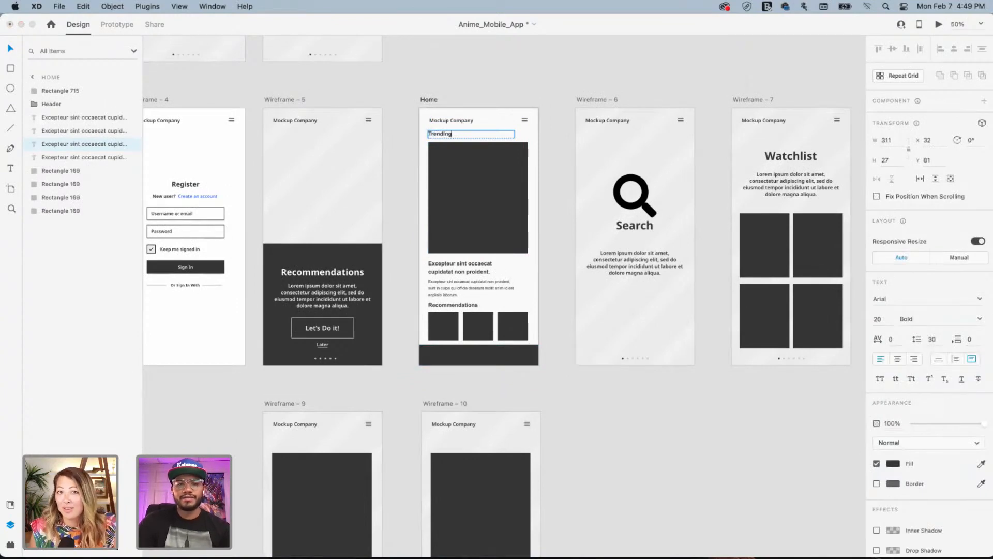
click(495, 83)
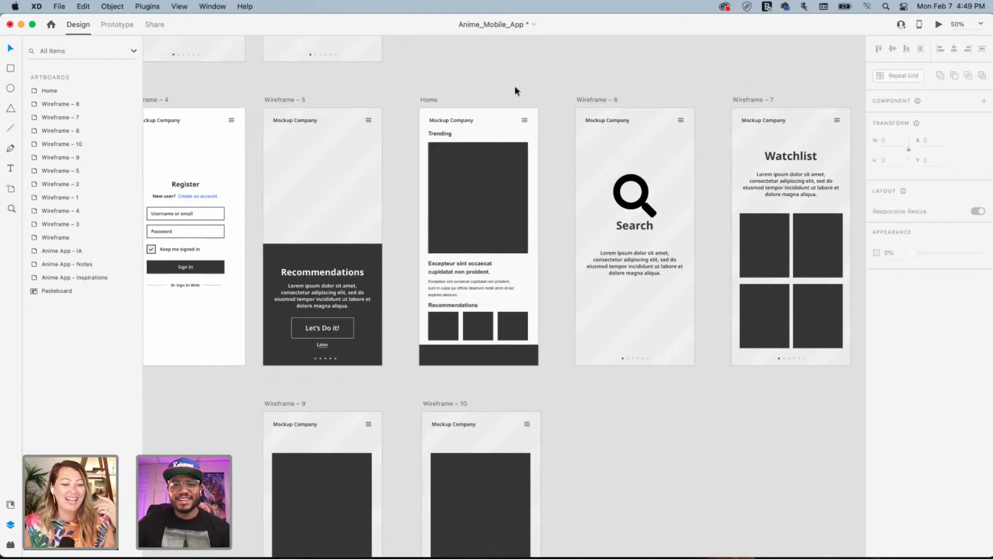
drag(490, 230, 602, 240)
drag(538, 254, 484, 313)
drag(436, 261, 552, 300)
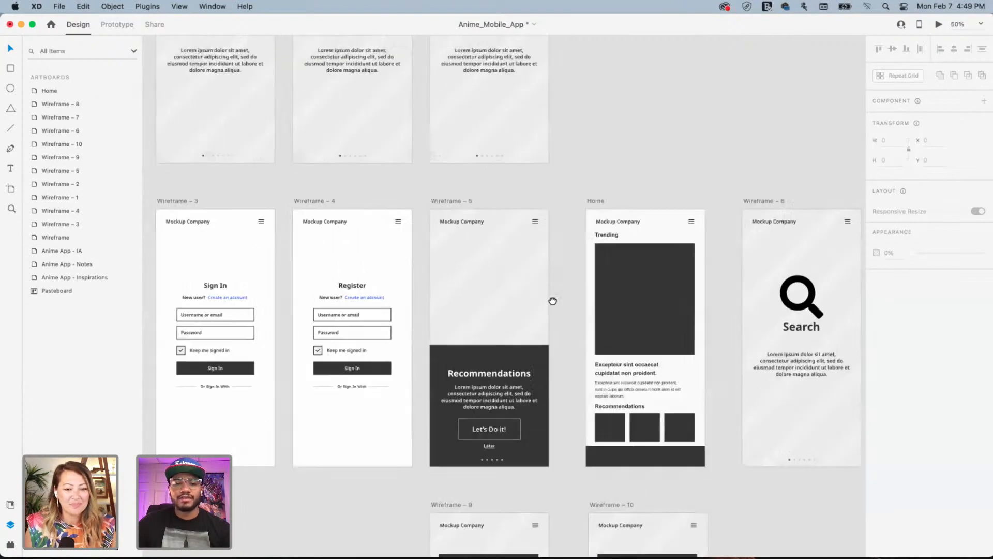
drag(431, 199, 426, 375)
drag(331, 168, 574, 320)
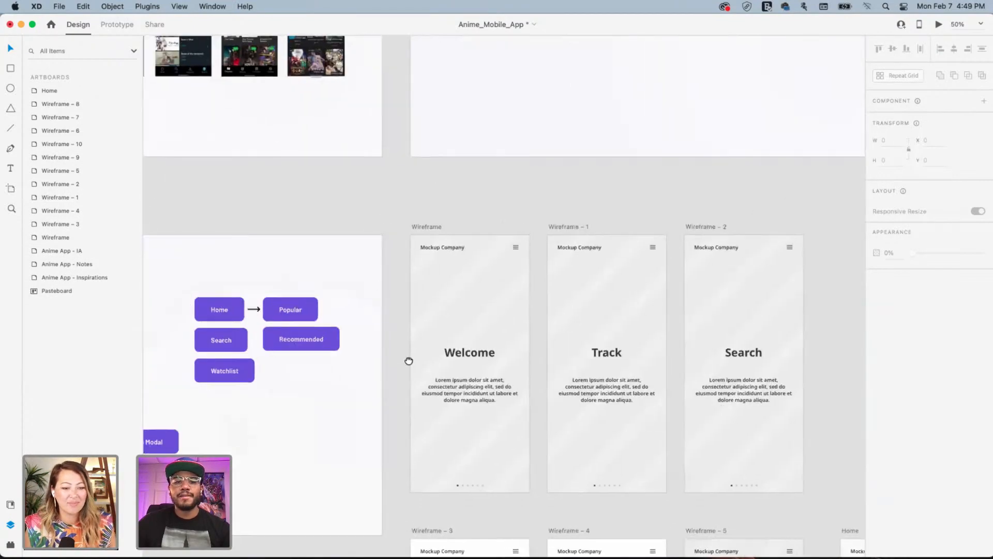
drag(638, 294, 548, 297)
drag(523, 250, 585, 314)
drag(687, 444, 588, 282)
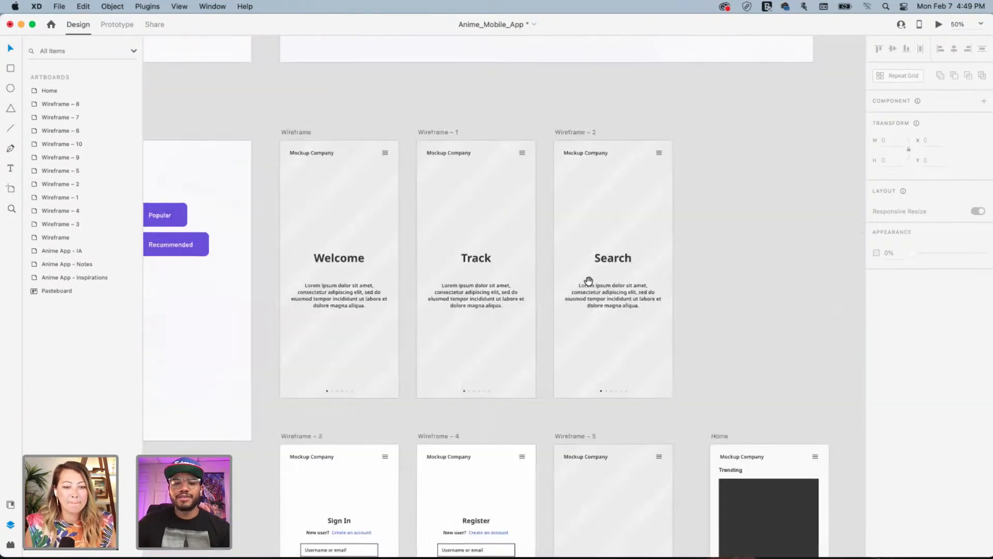
drag(609, 341, 565, 230)
drag(581, 289, 440, 164)
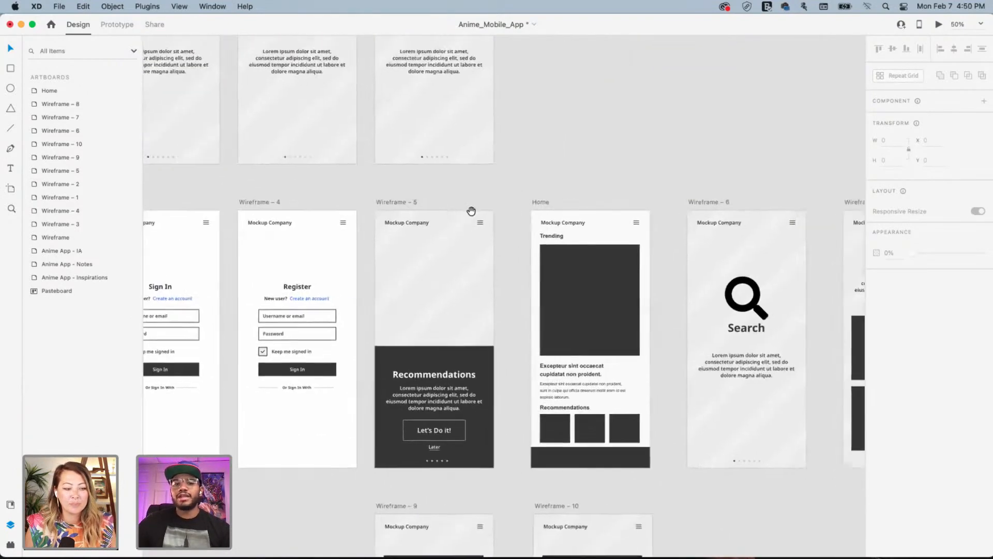
drag(424, 231, 490, 269)
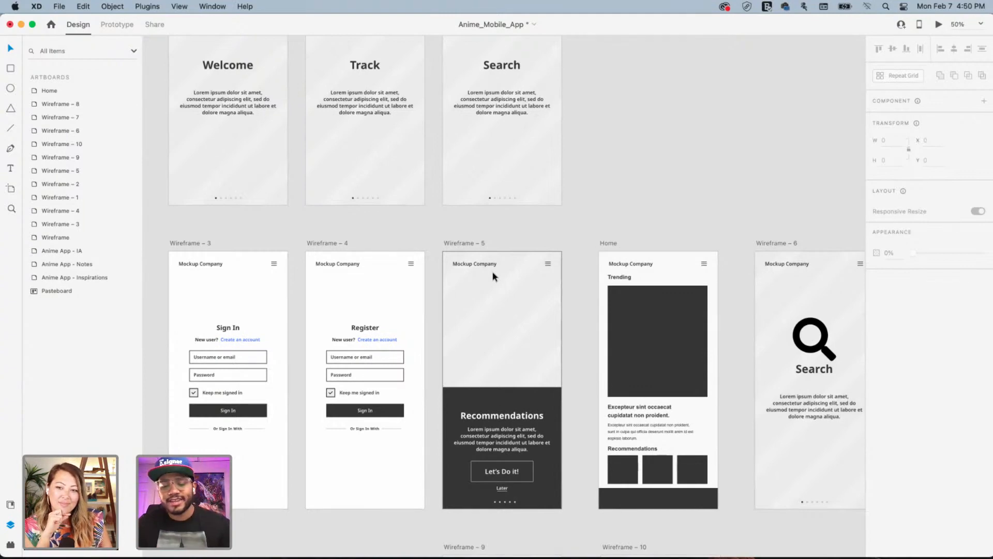
drag(688, 272, 506, 147)
drag(559, 230, 409, 248)
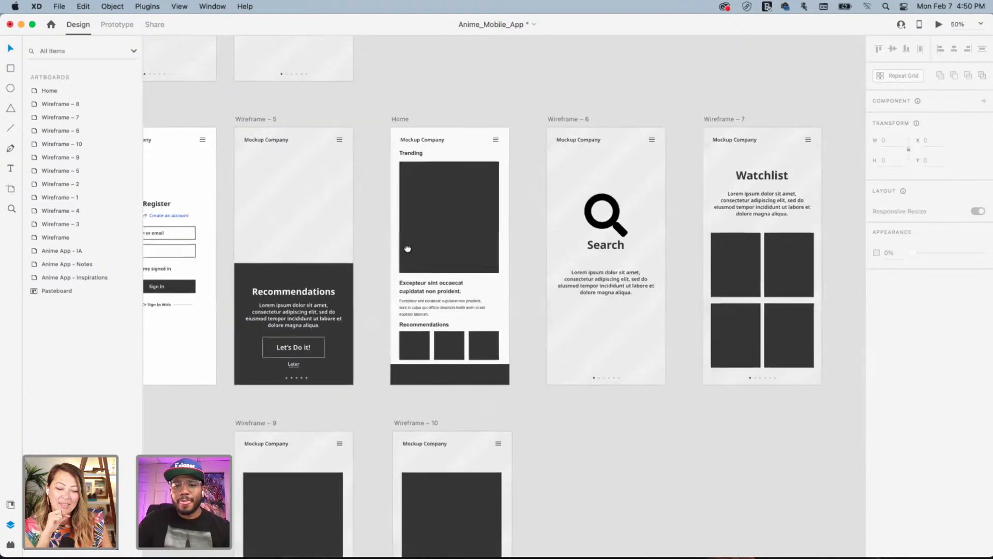
drag(461, 285, 433, 331)
drag(577, 300, 467, 241)
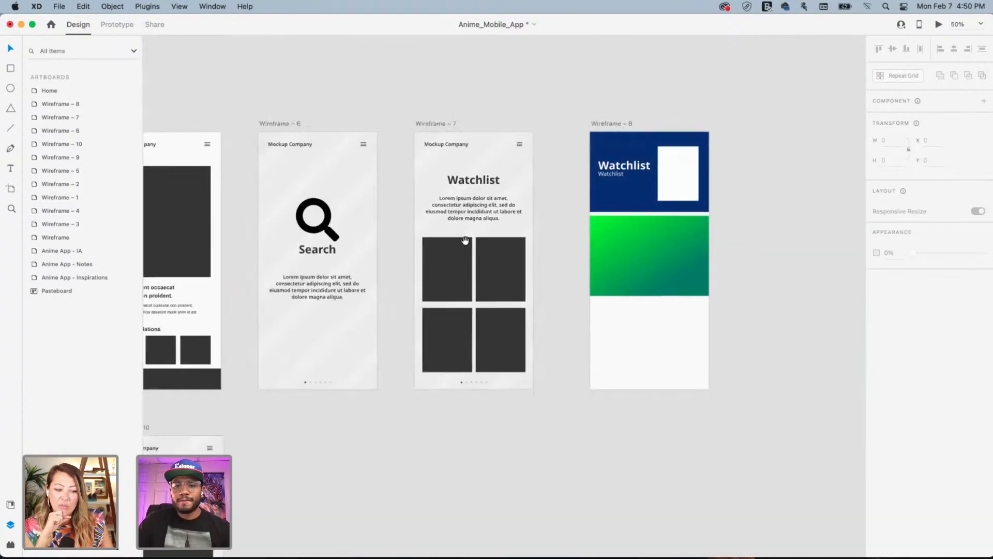
drag(336, 250, 644, 219)
drag(497, 362, 536, 186)
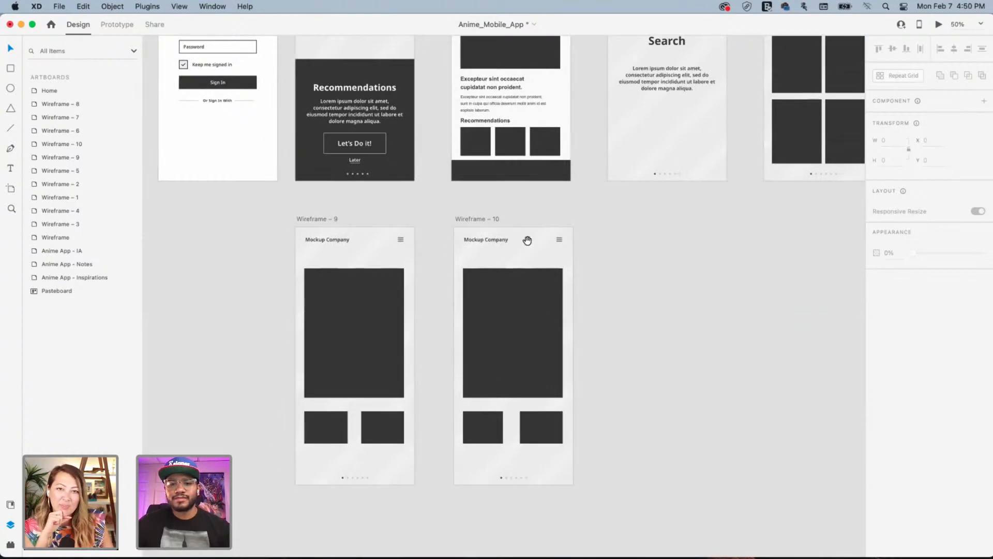
drag(502, 238, 486, 412)
drag(427, 222, 501, 299)
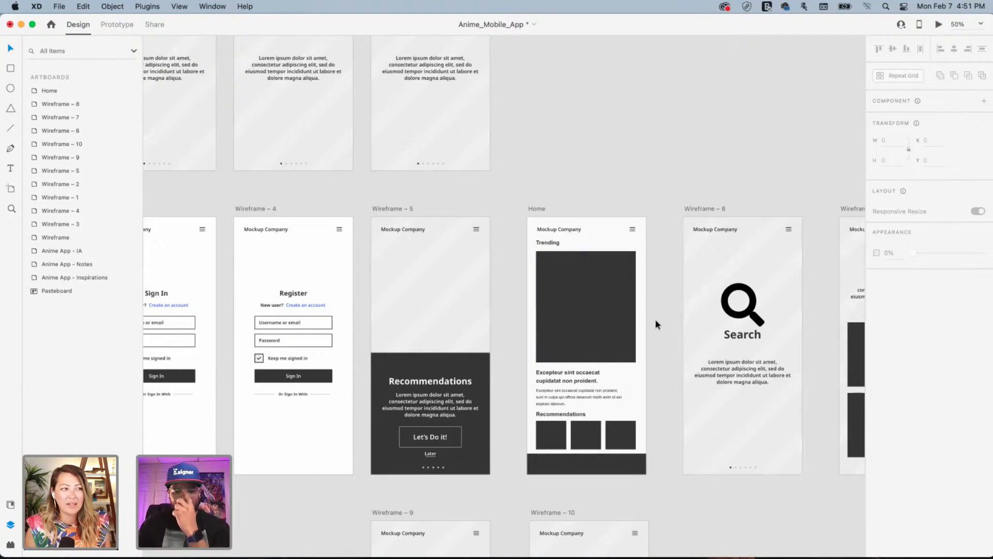
scroll(655, 318, right, 2)
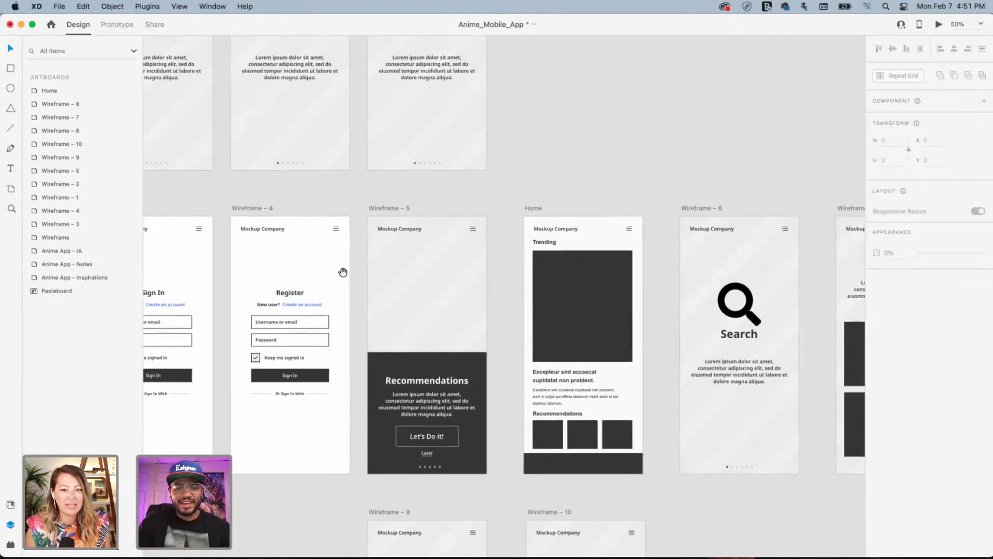
drag(225, 282, 520, 458)
drag(439, 303, 645, 315)
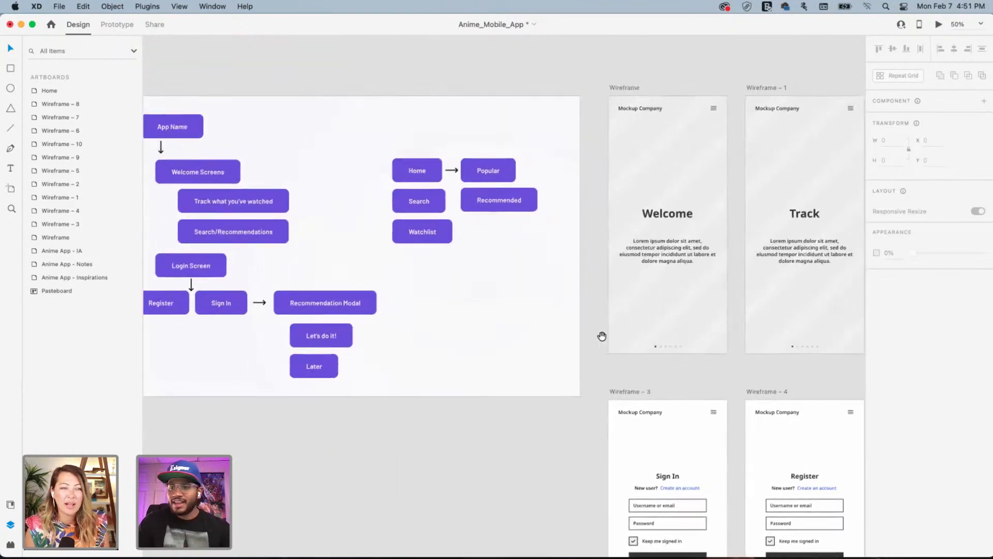
scroll(601, 337, left, 5)
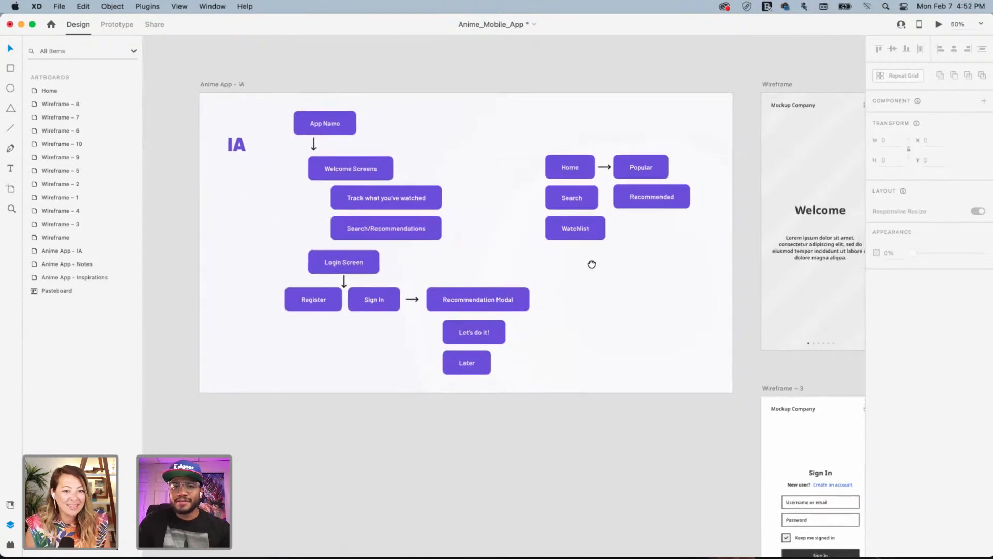
scroll(621, 274, down, 1)
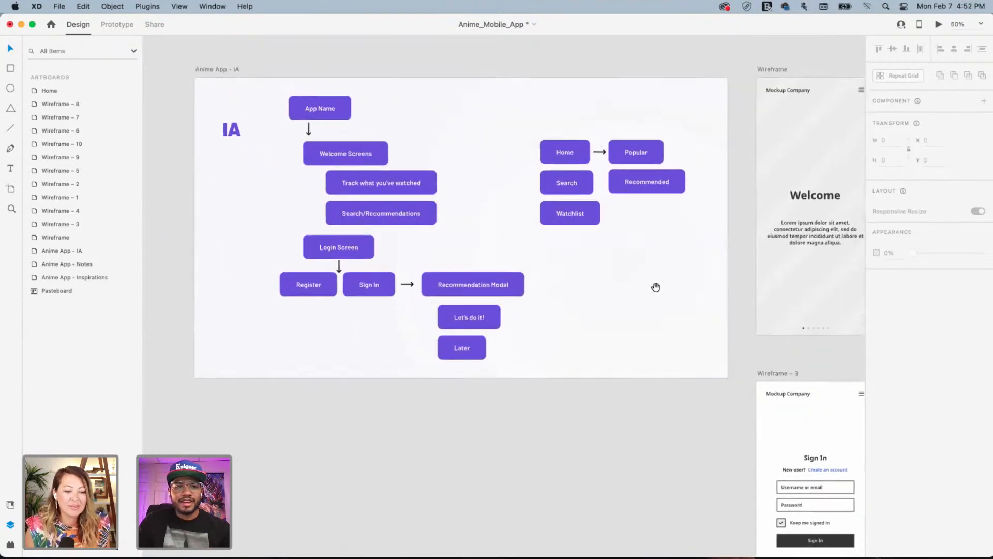
scroll(621, 288, right, 5)
scroll(600, 291, right, 5)
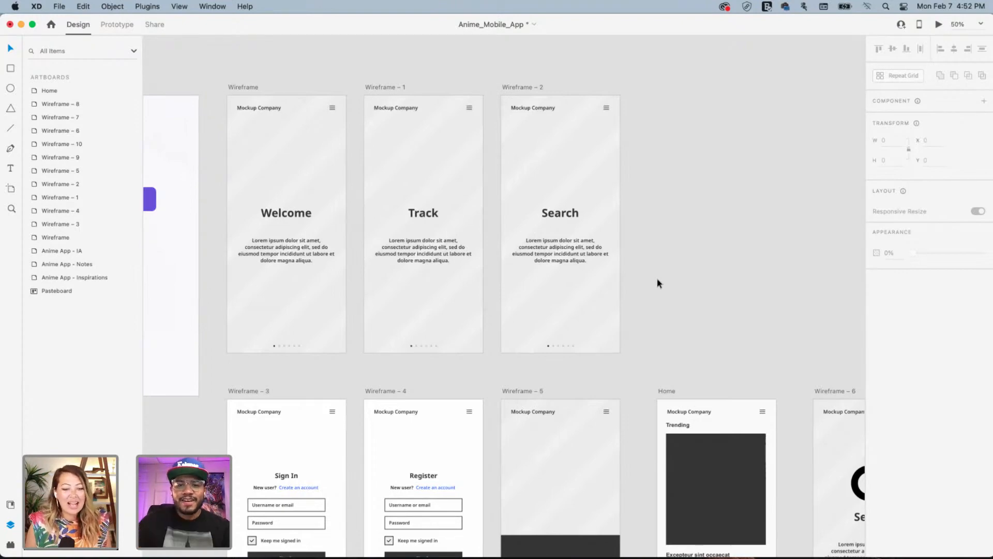
drag(342, 246, 623, 251)
drag(636, 429, 464, 244)
super+click(477, 263)
key(super+plus)
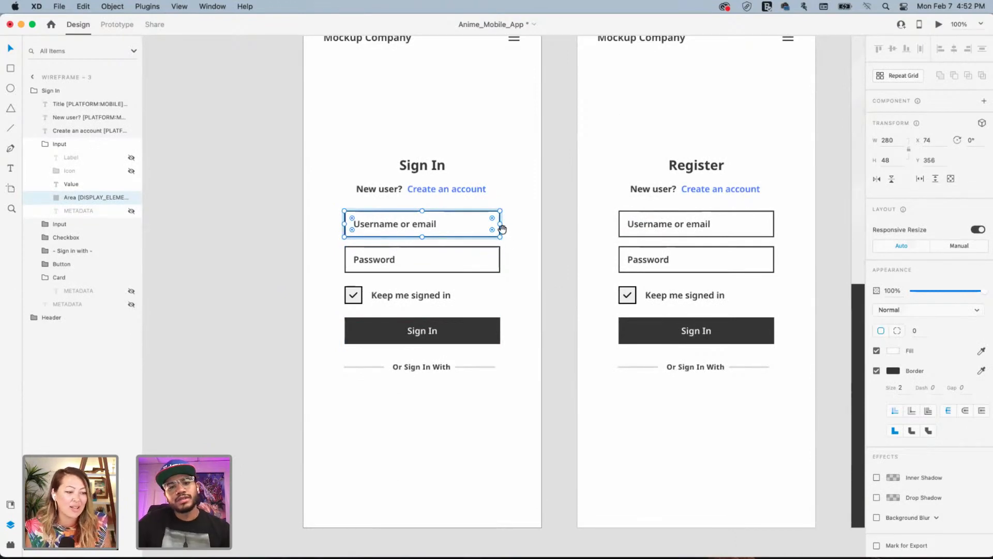
drag(512, 208, 432, 235)
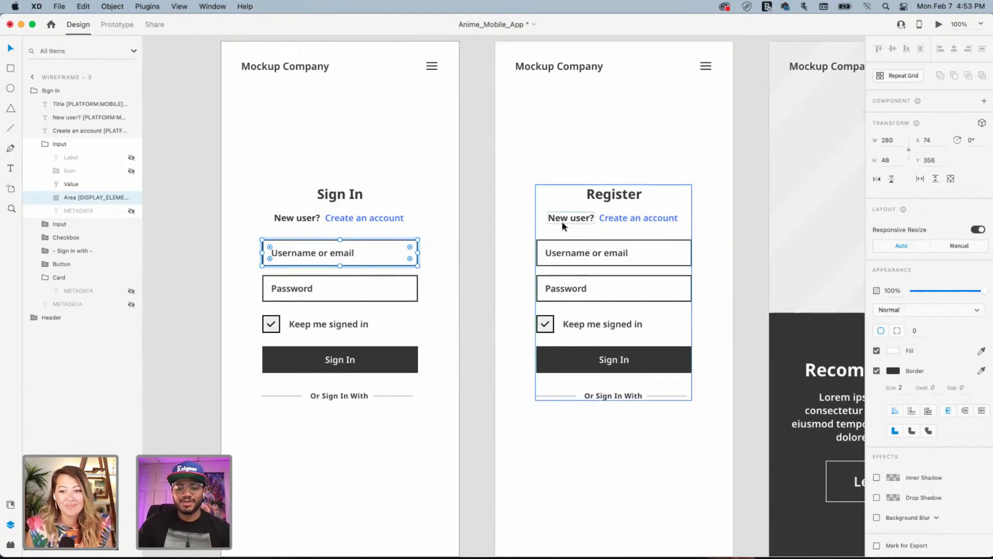
Pan across the screens and zoom out to view the whole wireframe row
click(476, 175)
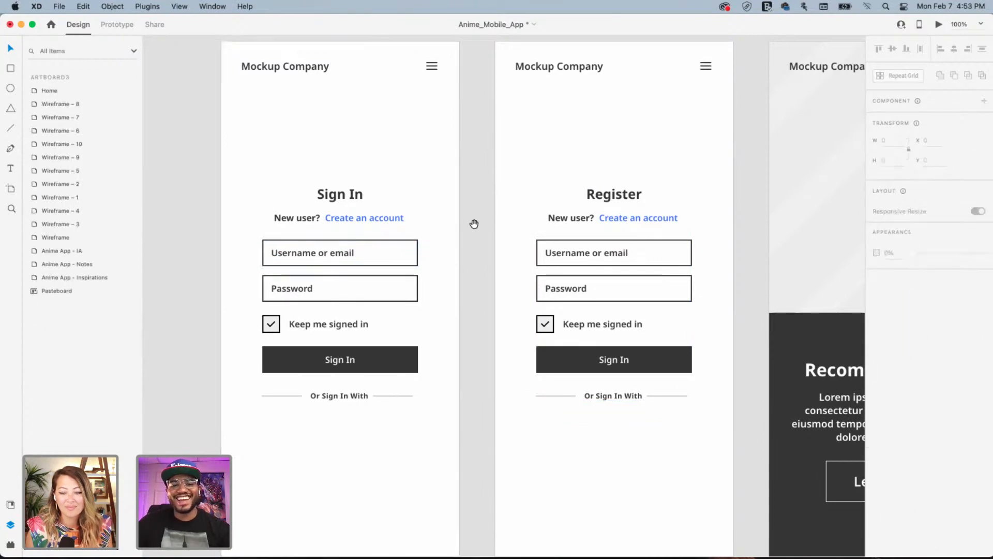
scroll(489, 328, up, 5)
scroll(510, 306, right, 7)
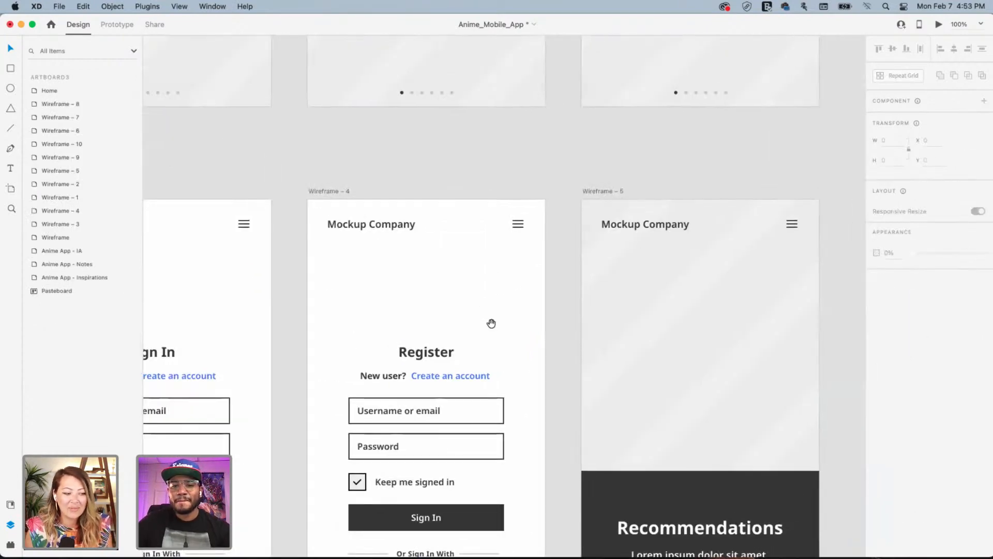
drag(321, 275, 575, 311)
drag(357, 329, 503, 318)
drag(737, 404, 533, 317)
drag(557, 458, 480, 244)
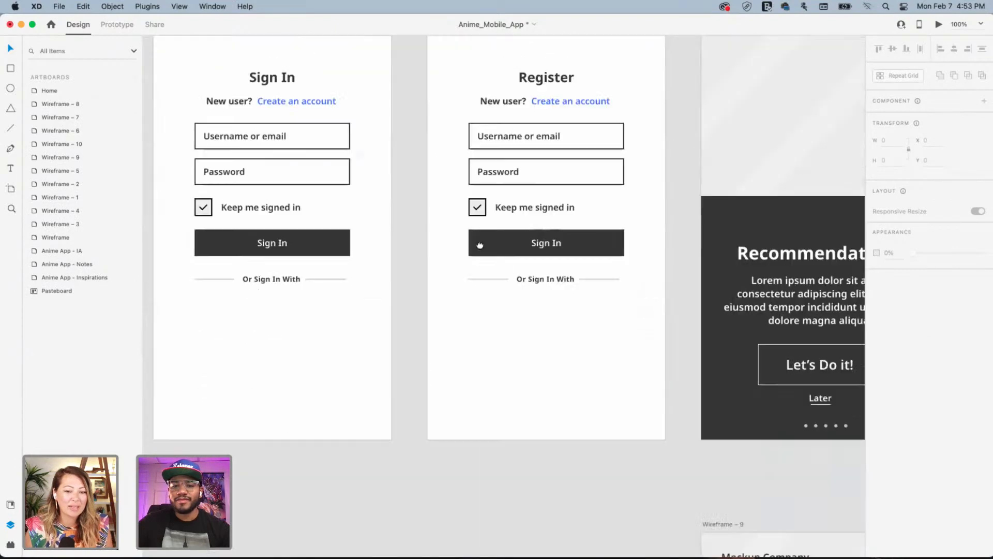
drag(754, 223, 616, 284)
mouse_move(650, 253)
mouse_down()
mouse_move(455, 277)
mouse_move(302, 264)
mouse_up()
scroll(686, 265, up, 2)
scroll(685, 265, right, 10)
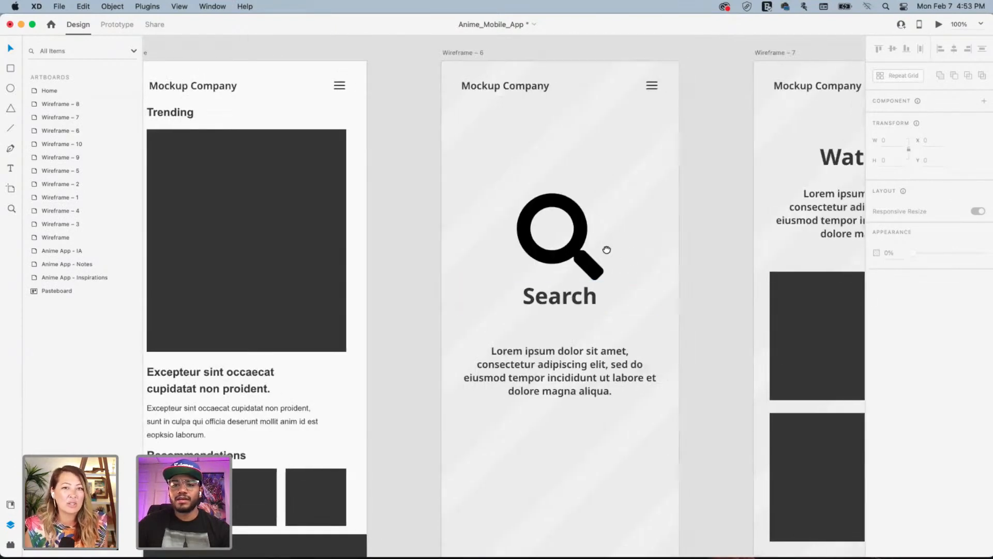
scroll(545, 277, up, 2)
scroll(545, 277, right, 10)
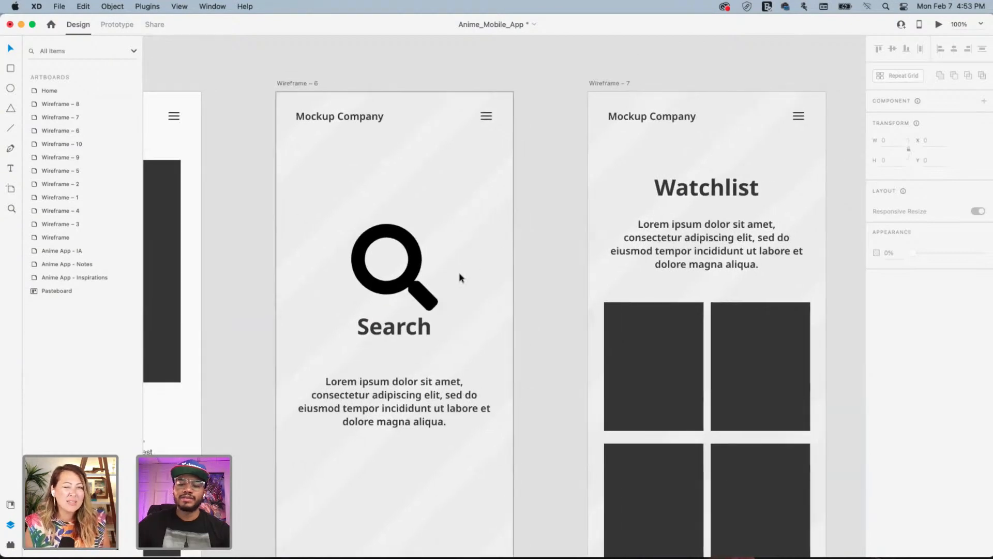
key(super+minus)
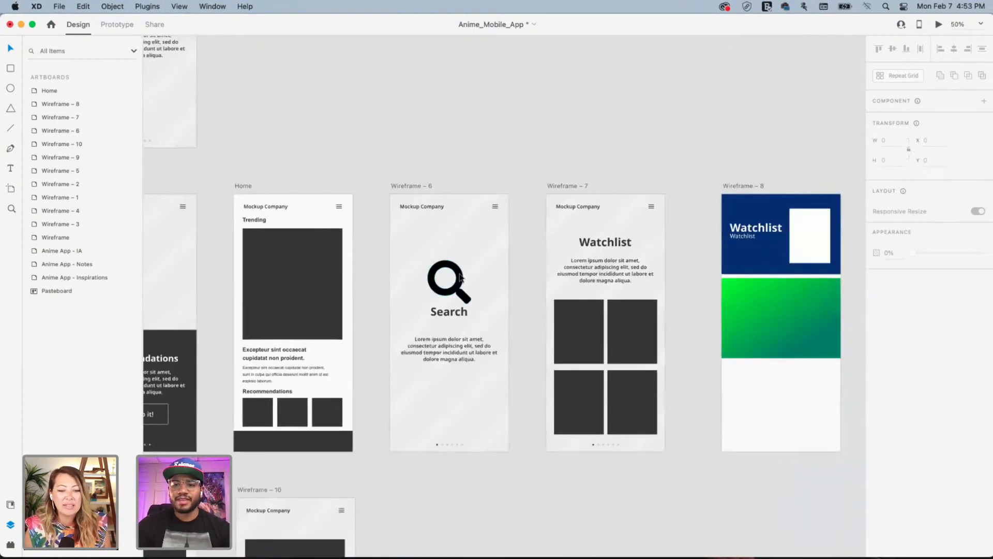
Delete the colourful Wireframe – 8 Watchlist artboard
click(745, 186)
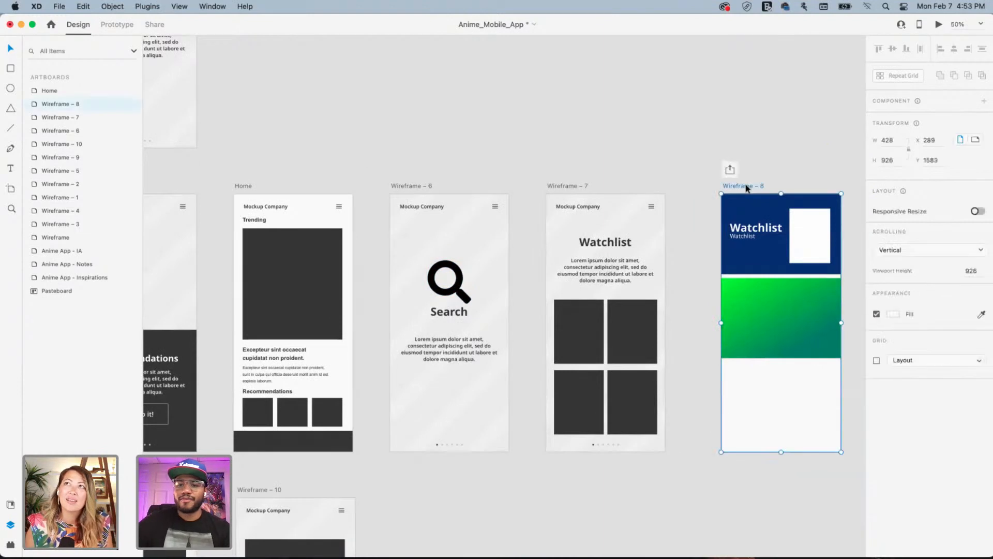
key(Delete)
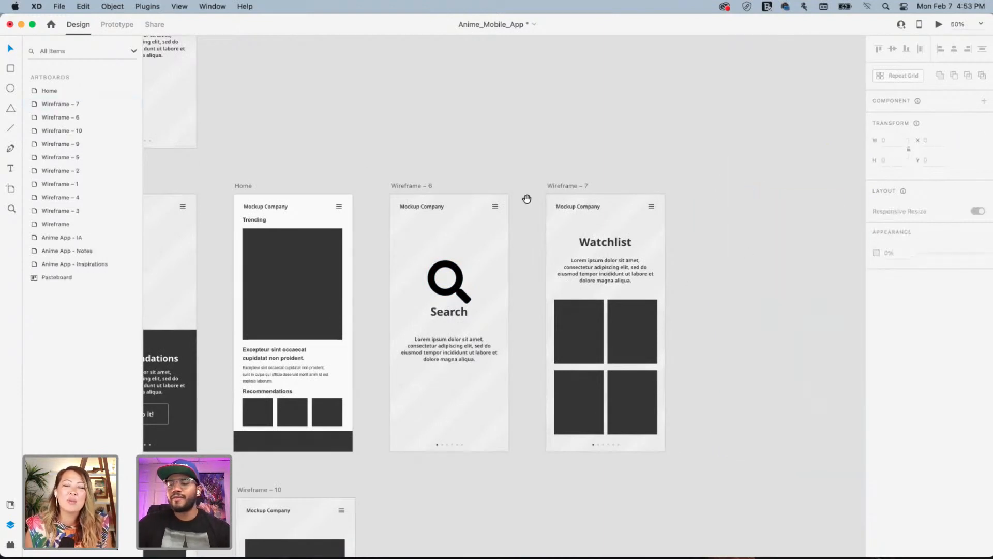
drag(525, 197, 612, 193)
drag(523, 221, 572, 234)
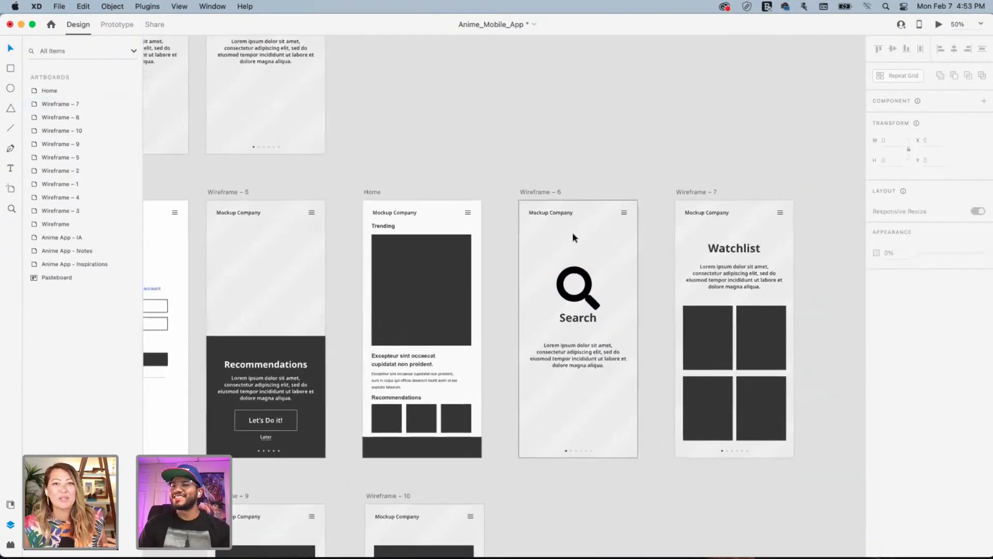